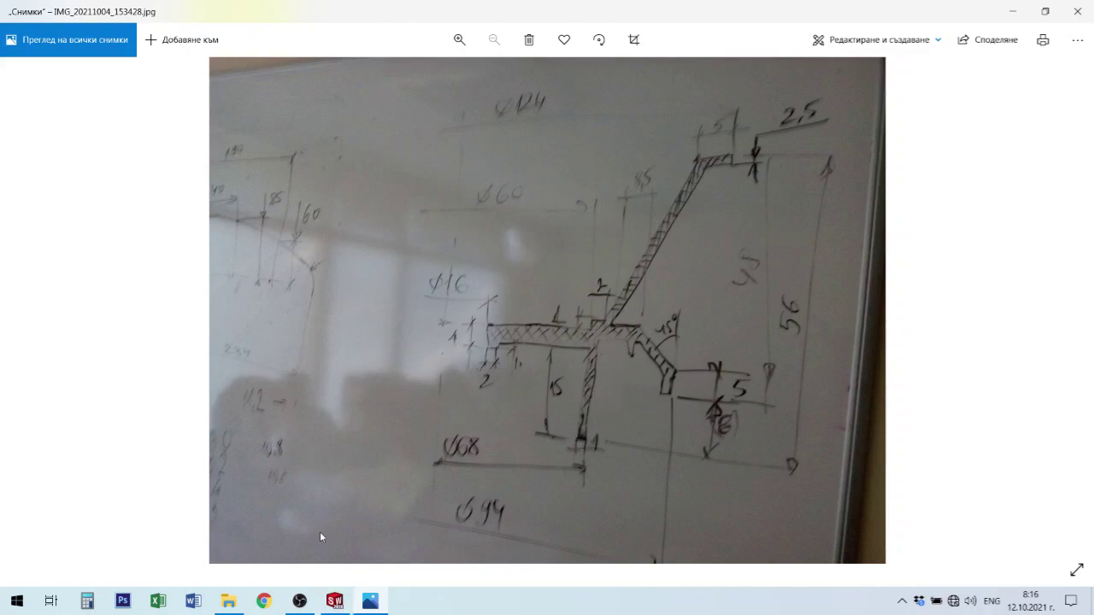
# Switch from the Photos viewer to the blank Part1 window in SOLIDWORKS.
pyautogui.click(334, 602)
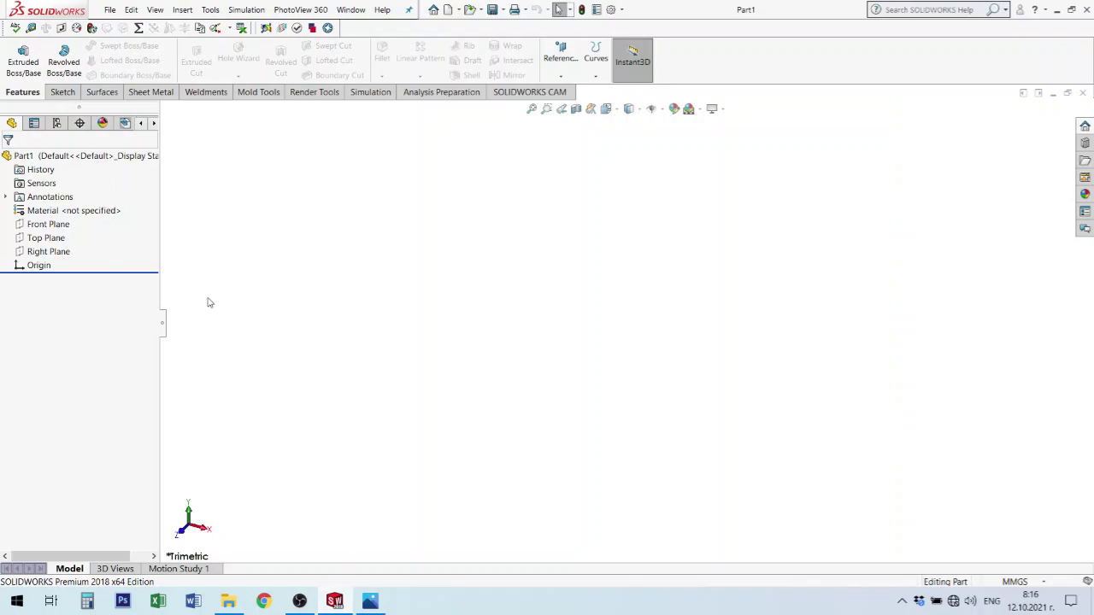
# Start a new sketch on Part1's Front Plane and clear the plane selection.
pyautogui.click(50, 227)
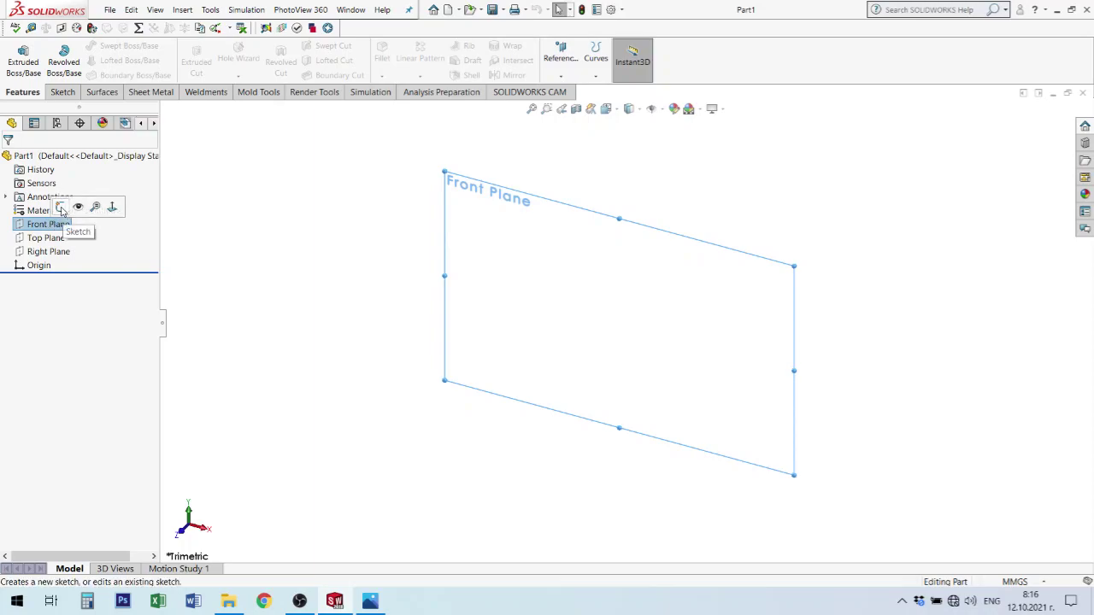
pyautogui.click(61, 209)
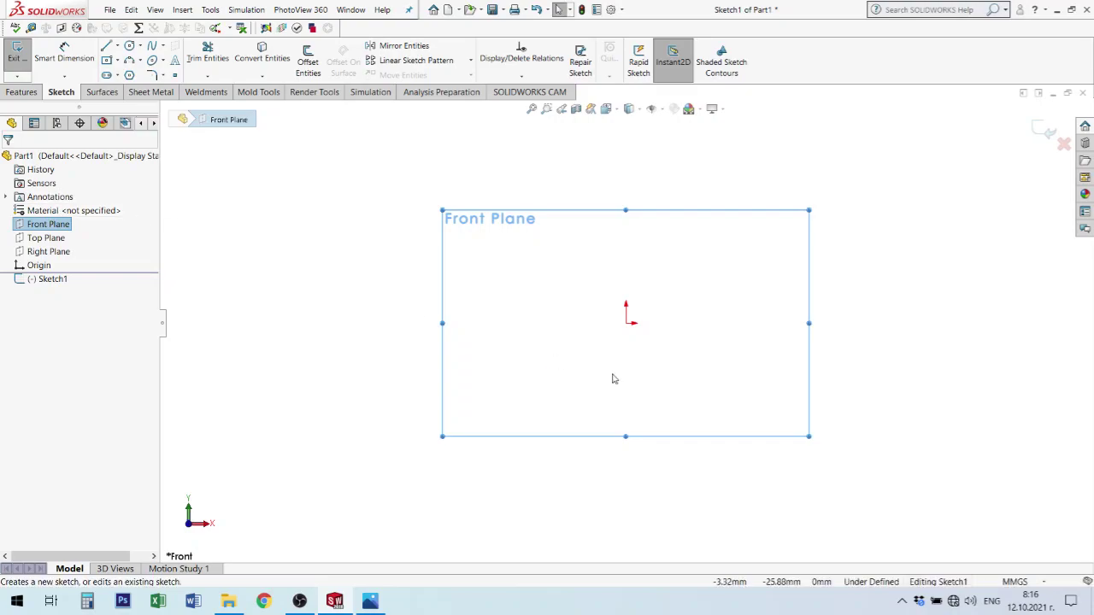
pyautogui.click(906, 336)
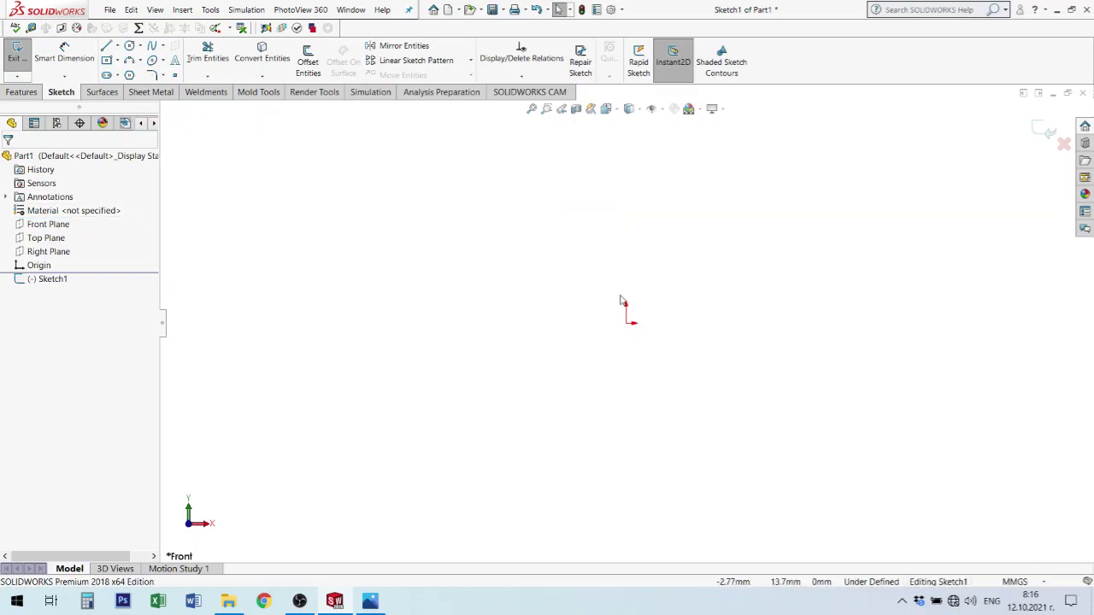
pyautogui.scroll(-1, 650, 347)
# Draw a vertical construction centerline through the origin and check its top endpoint.
pyautogui.press('l')
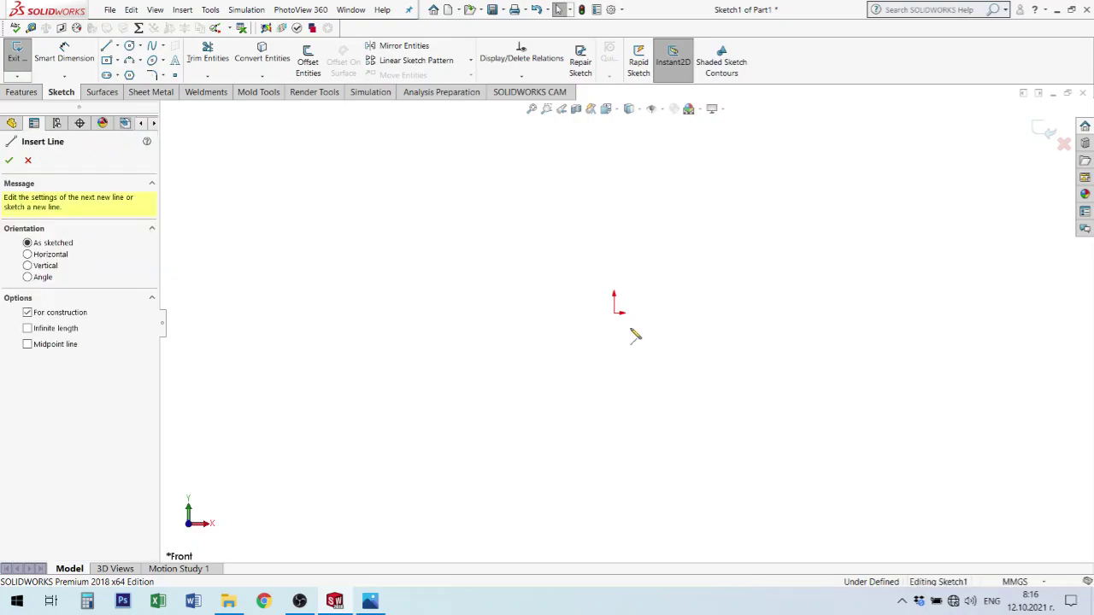
pyautogui.click(614, 172)
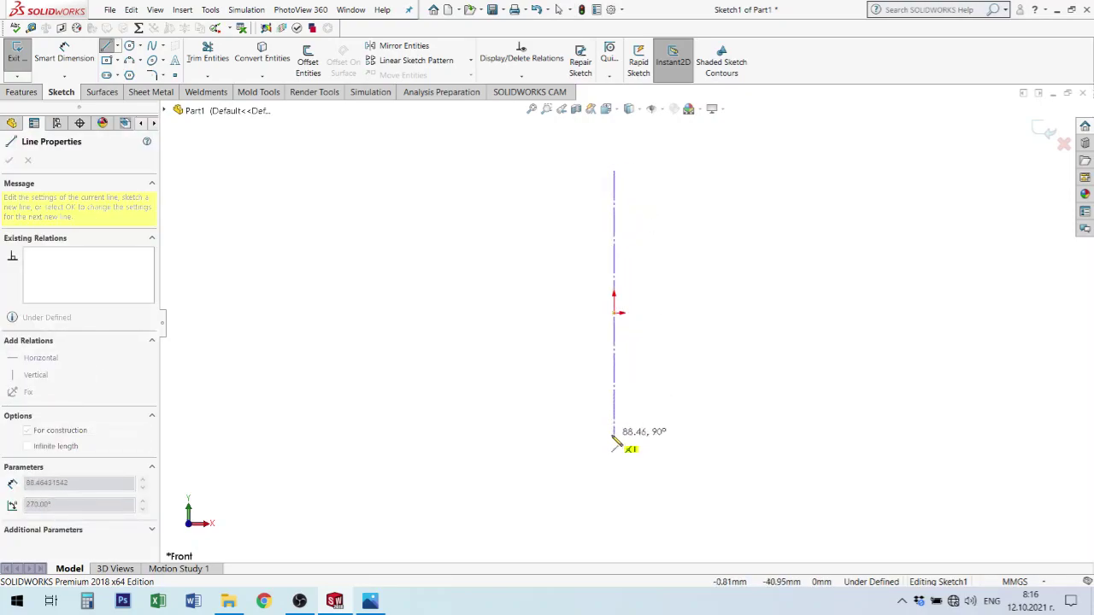
pyautogui.click(614, 435)
pyautogui.press('Escape')
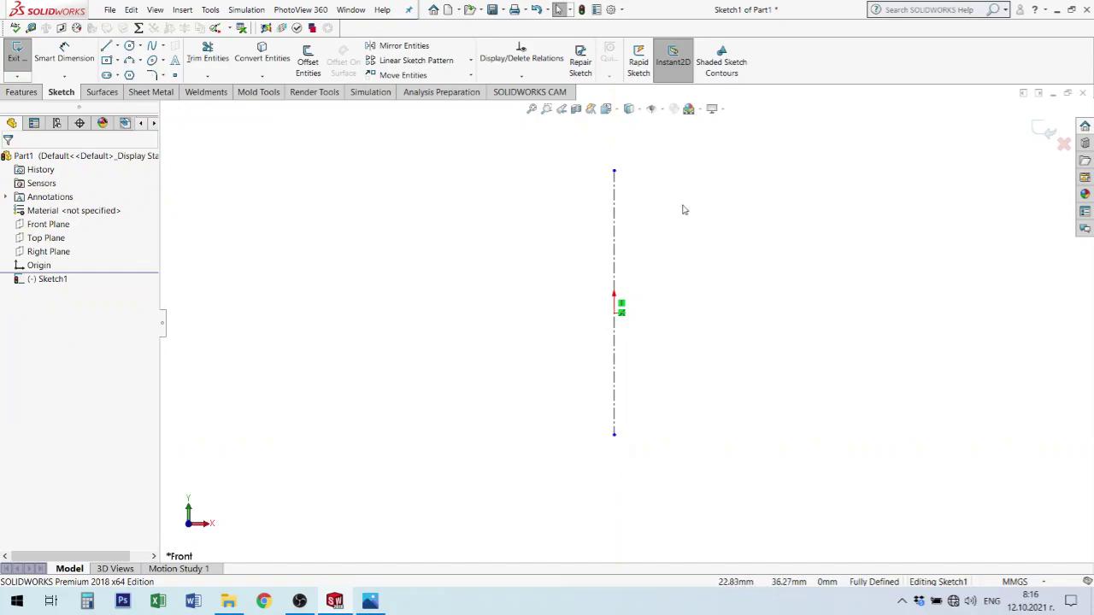
pyautogui.click(614, 173)
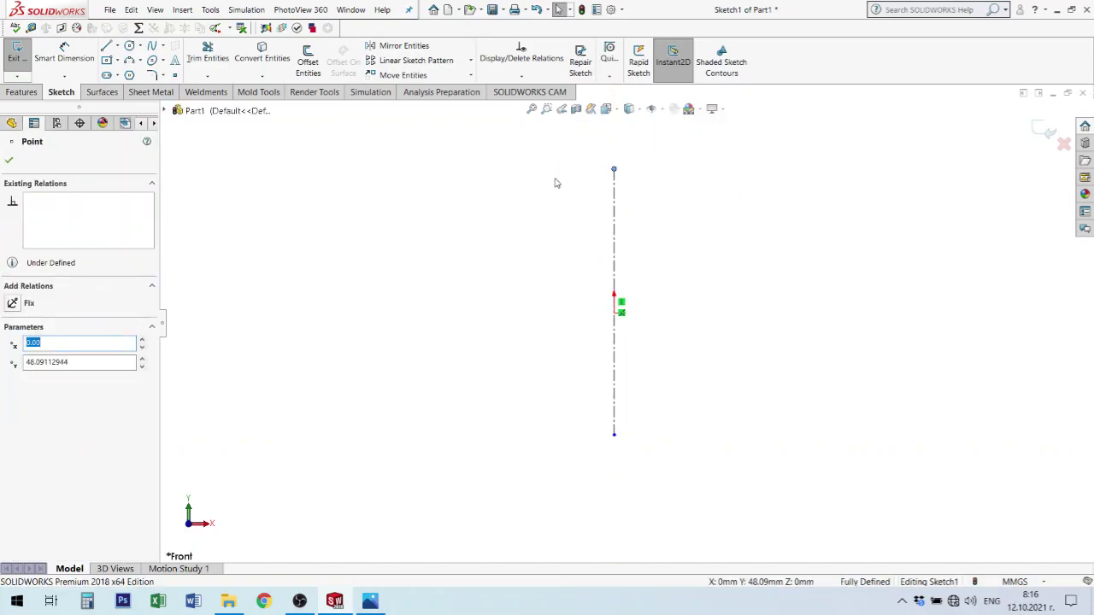
pyautogui.click(689, 198)
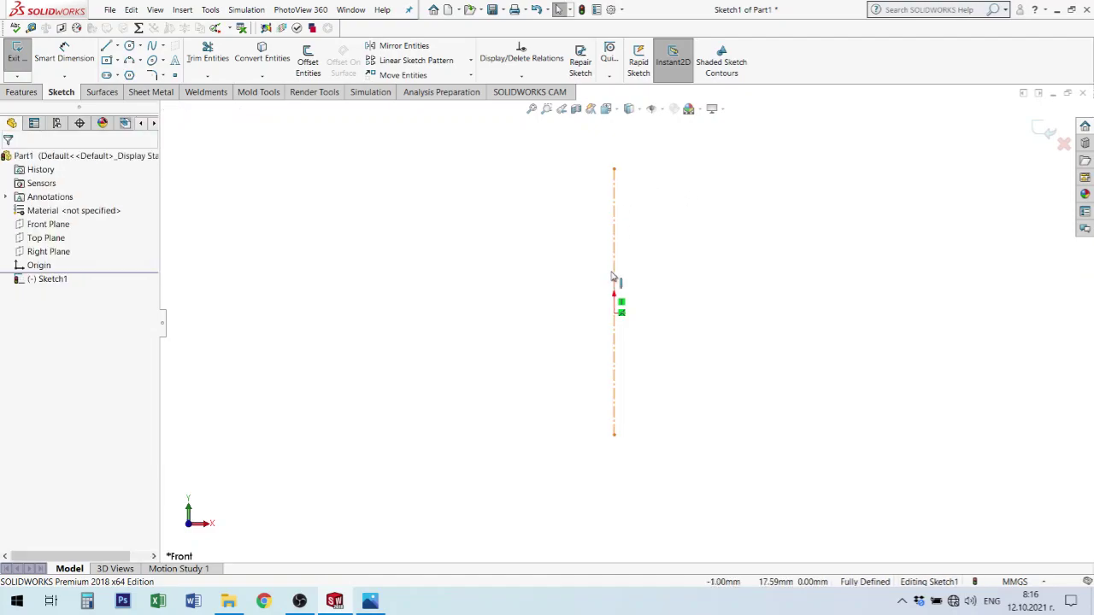
pyautogui.click(613, 317)
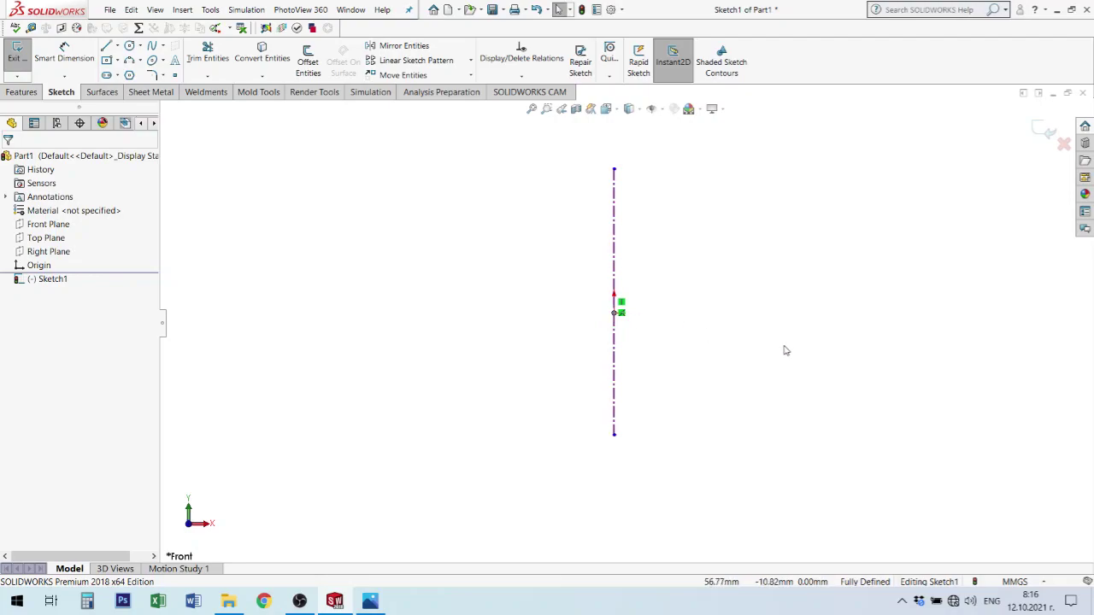
pyautogui.click(574, 438)
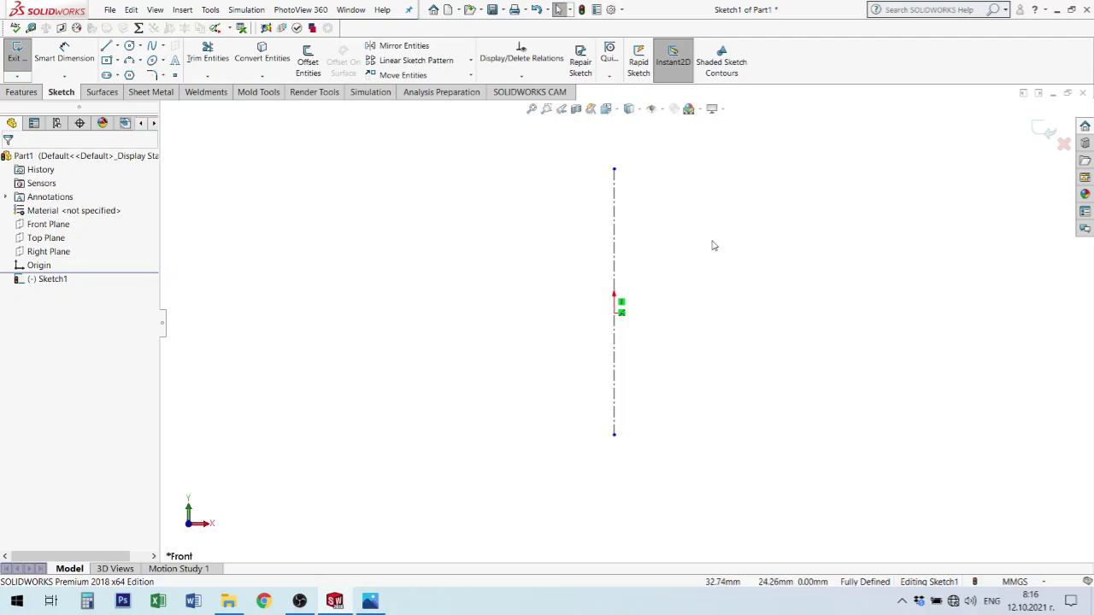
pyautogui.scroll(-2, 667, 303)
pyautogui.scroll(-1, 630, 332)
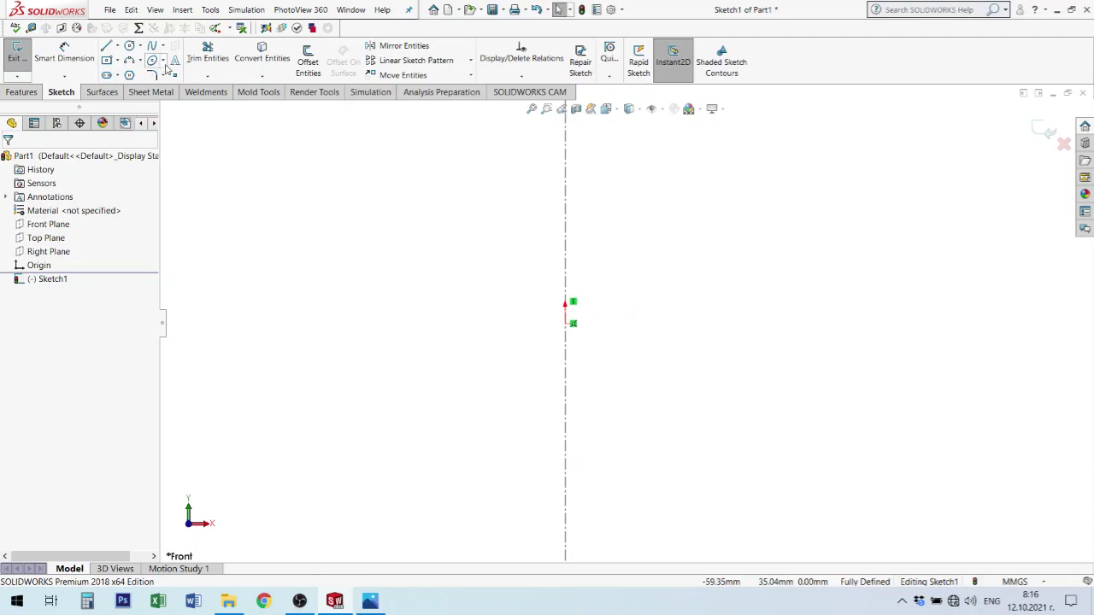
# Draw the horizontal base line right of the axis with a short vertical step and horizontal segment.
pyautogui.press('l')
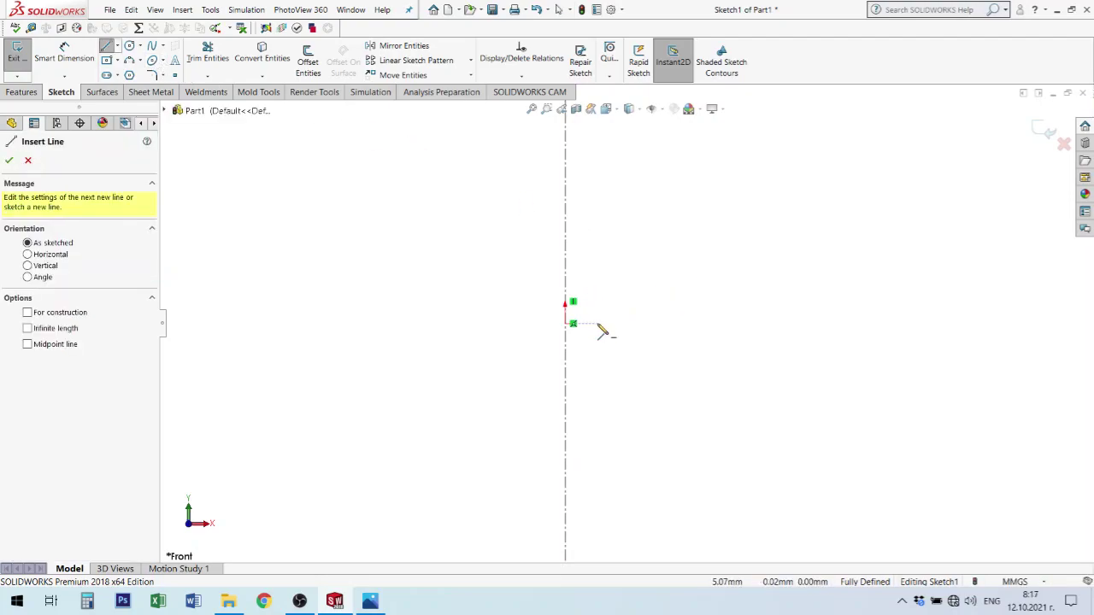
pyautogui.click(599, 325)
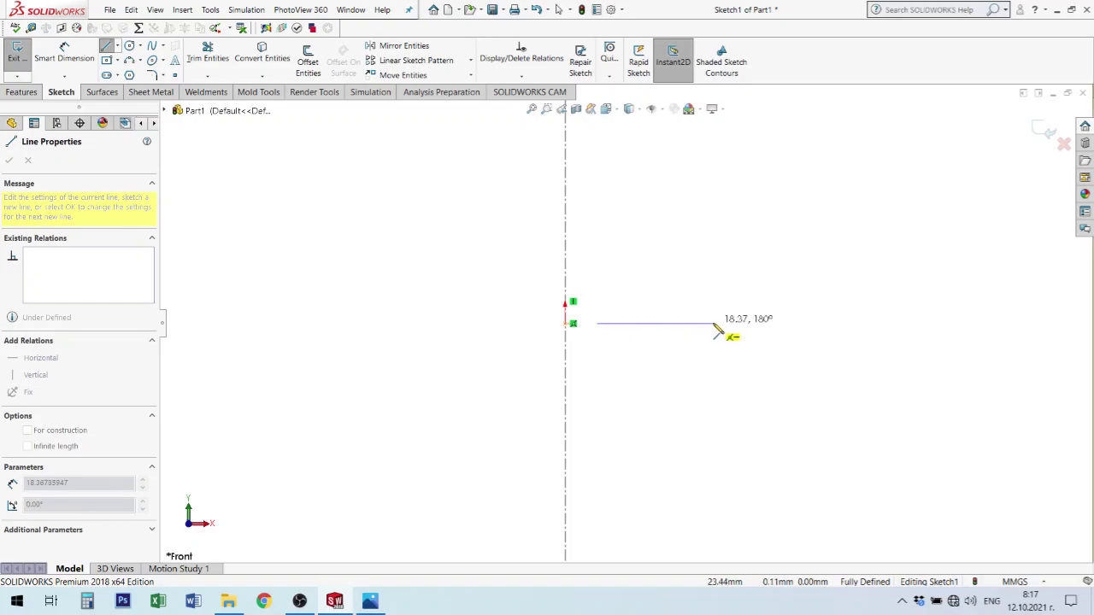
pyautogui.click(714, 324)
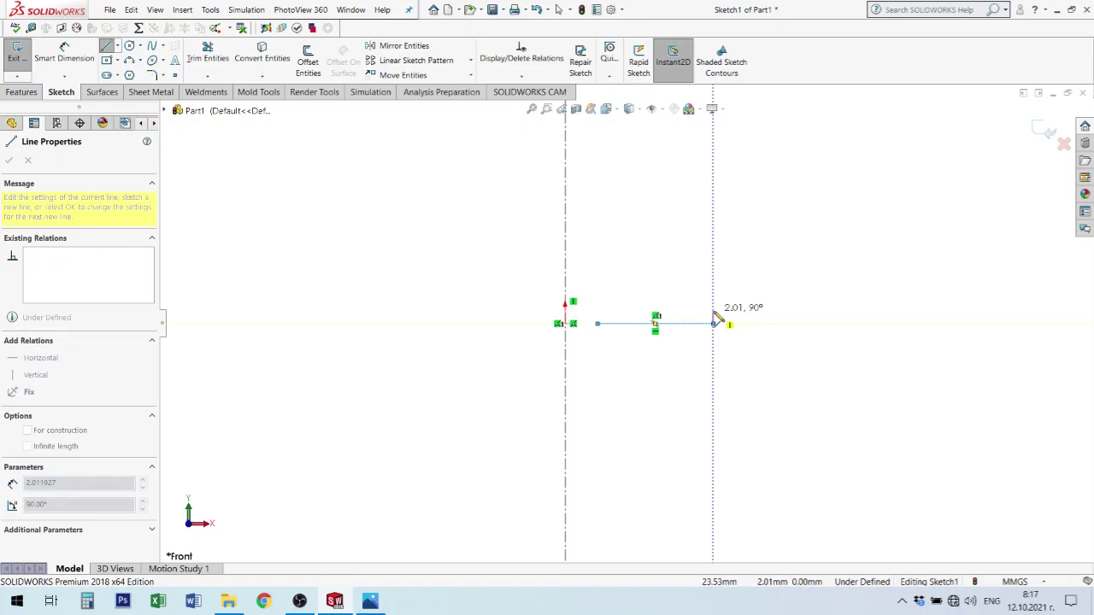
pyautogui.click(713, 311)
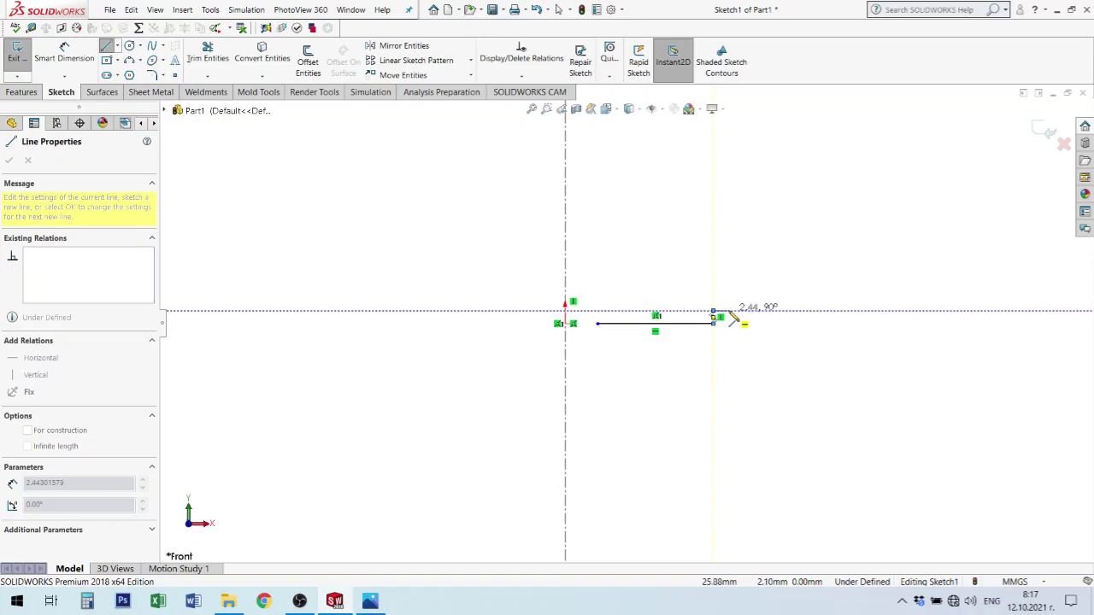
pyautogui.doubleClick(732, 317)
# Continue from the step with the slanted wall rising right and a short top ledge.
pyautogui.click(728, 310)
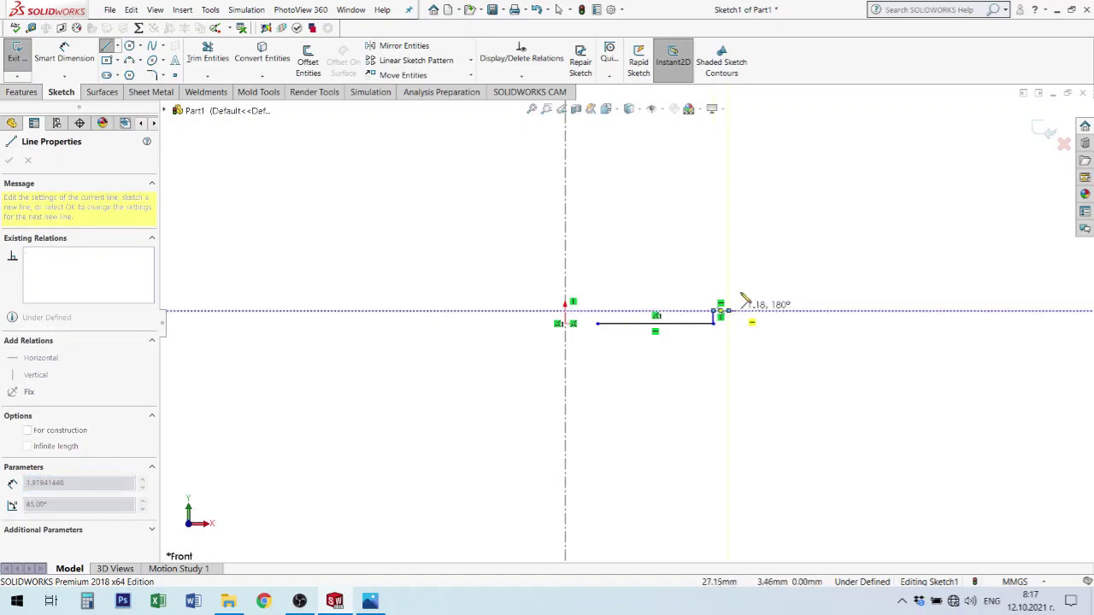
pyautogui.scroll(1, 776, 184)
pyautogui.scroll(2, 787, 177)
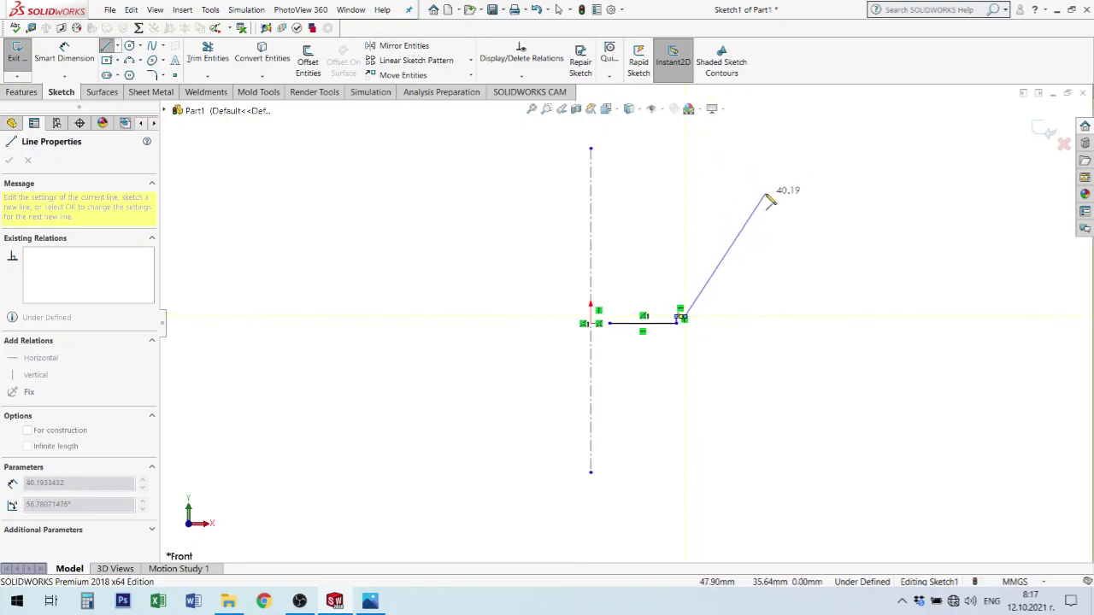
pyautogui.click(765, 194)
pyautogui.click(796, 194)
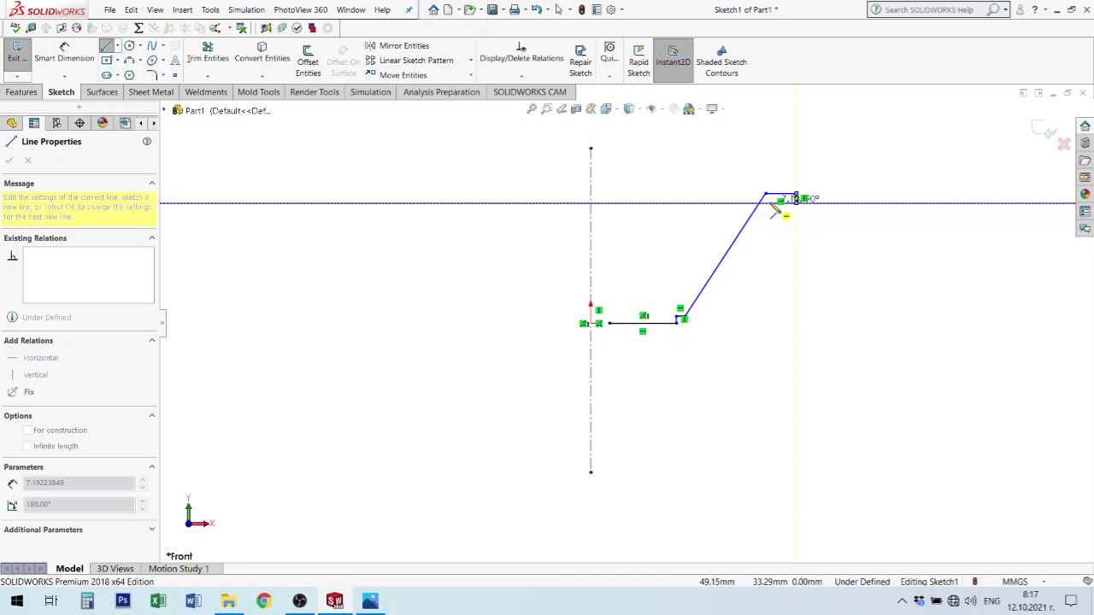
pyautogui.click(773, 205)
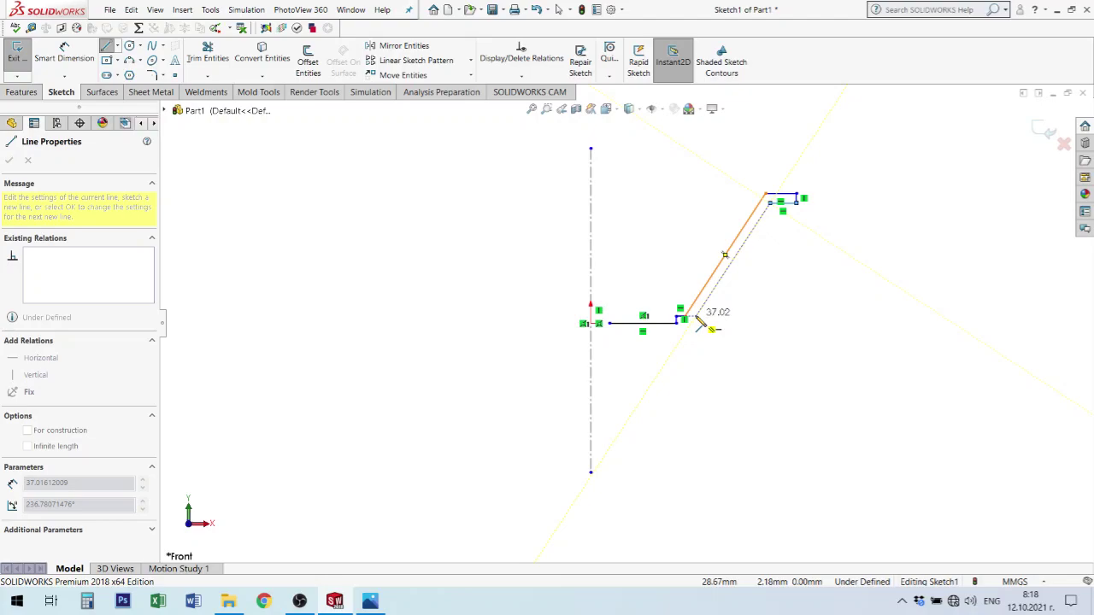
# Draw the inner wall parallel to the slant, then the groove's diagonal side, drop and 135° return.
pyautogui.click(700, 323)
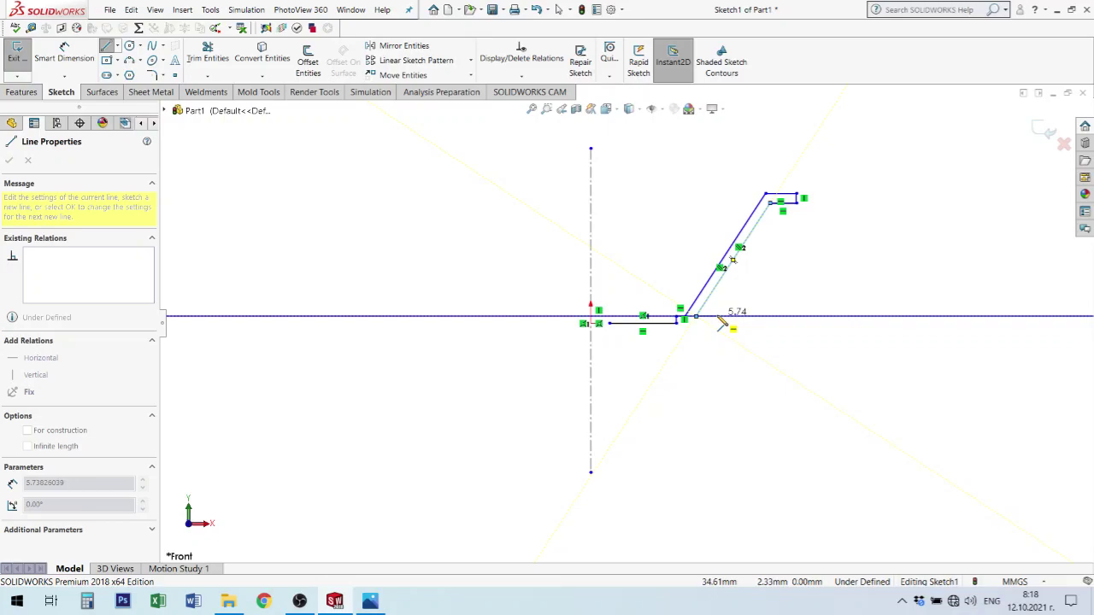
pyautogui.click(718, 318)
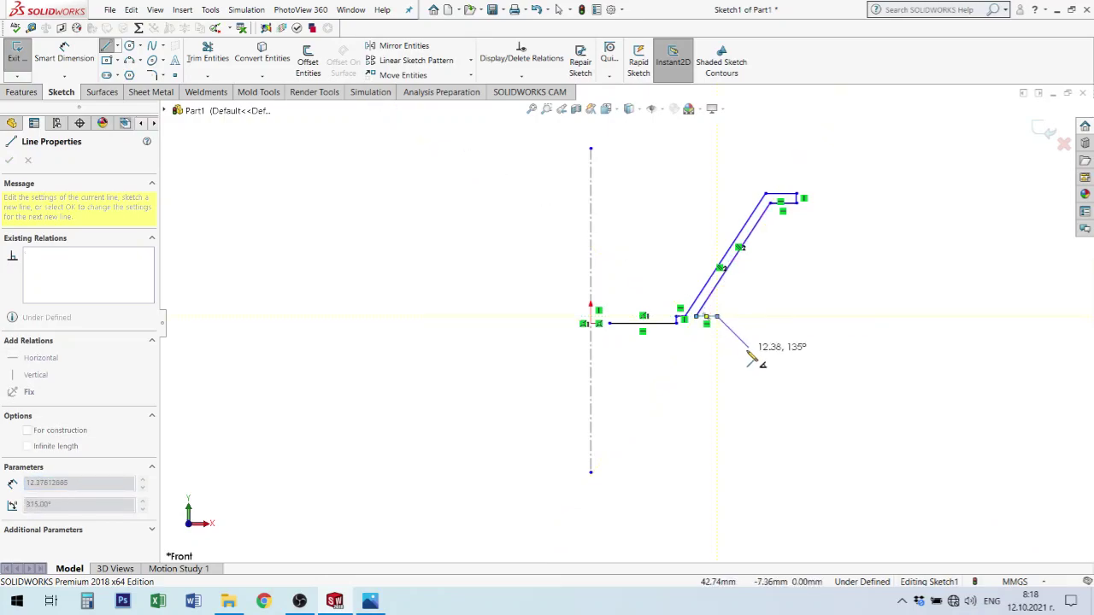
pyautogui.click(748, 349)
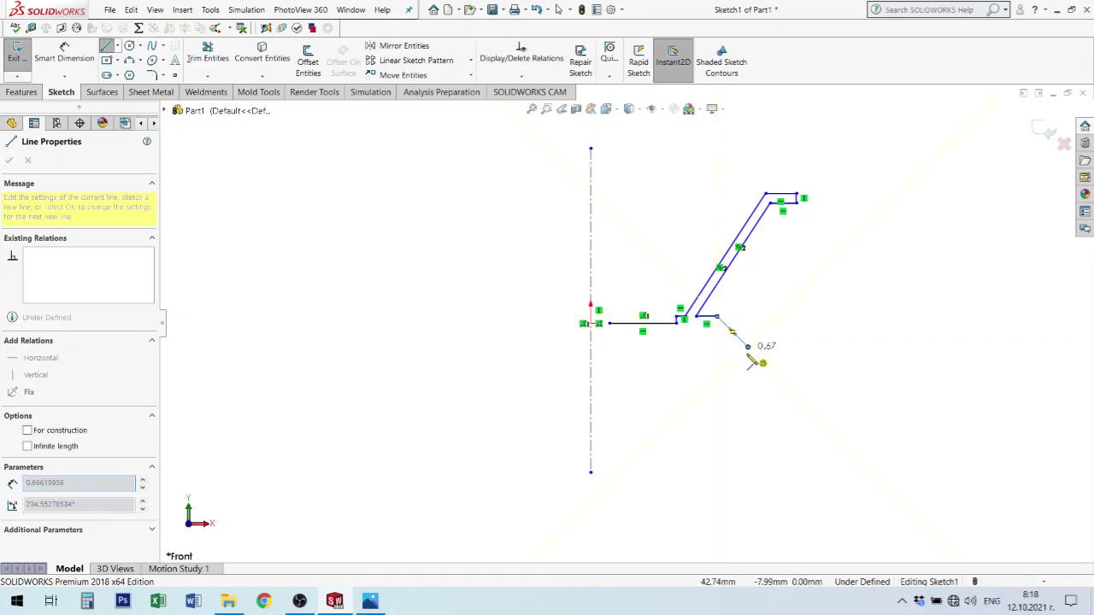
pyautogui.click(748, 364)
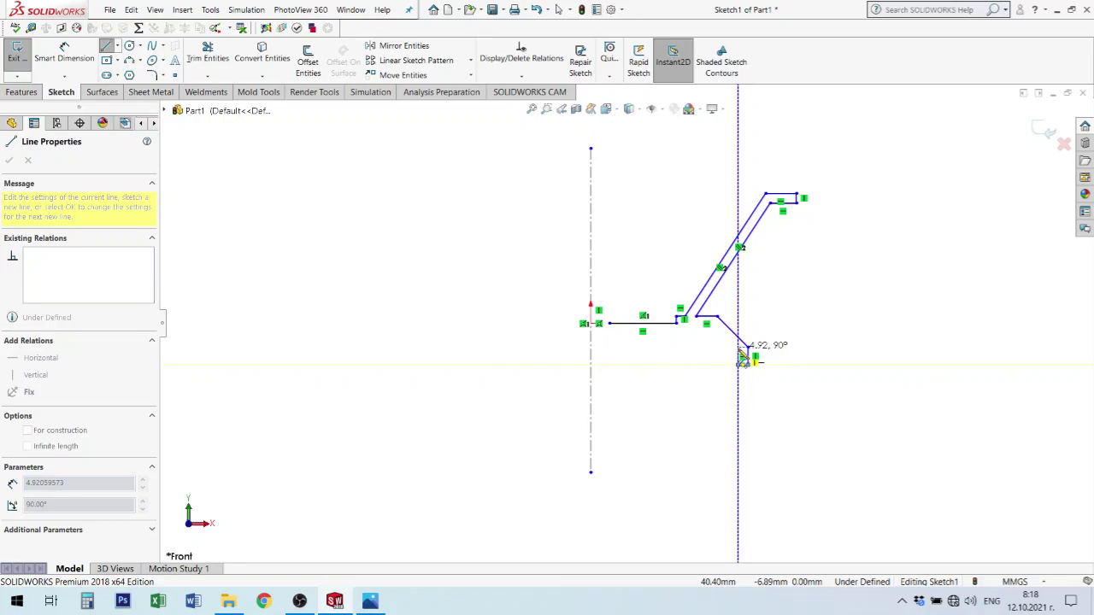
pyautogui.click(718, 323)
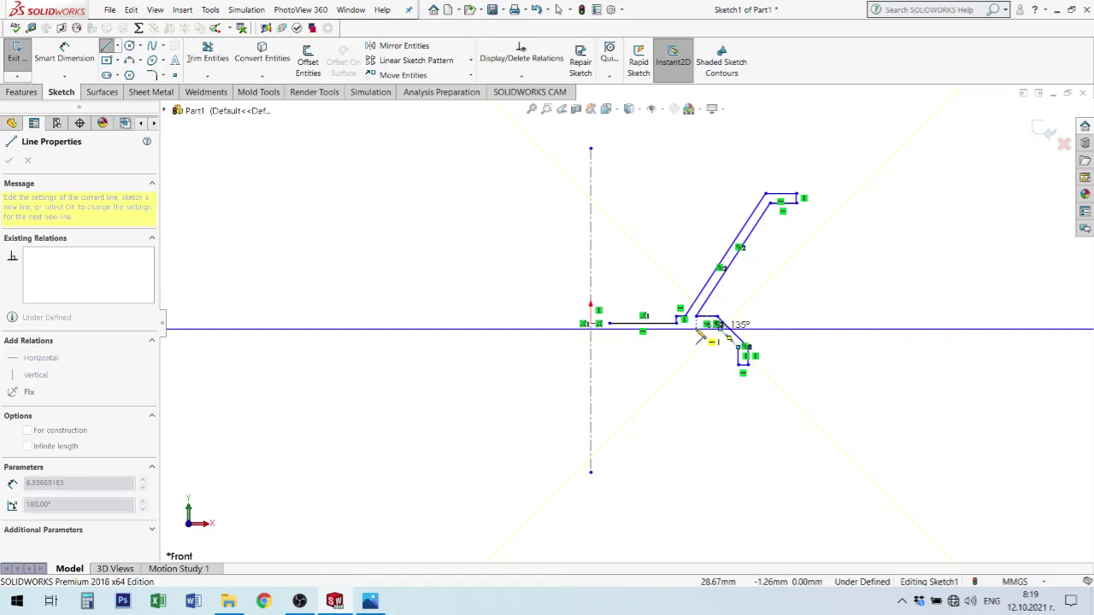
pyautogui.doubleClick(697, 330)
# Draw the vertical leg with its bottom foot, then lines back toward the axis to close the profile.
pyautogui.click(697, 329)
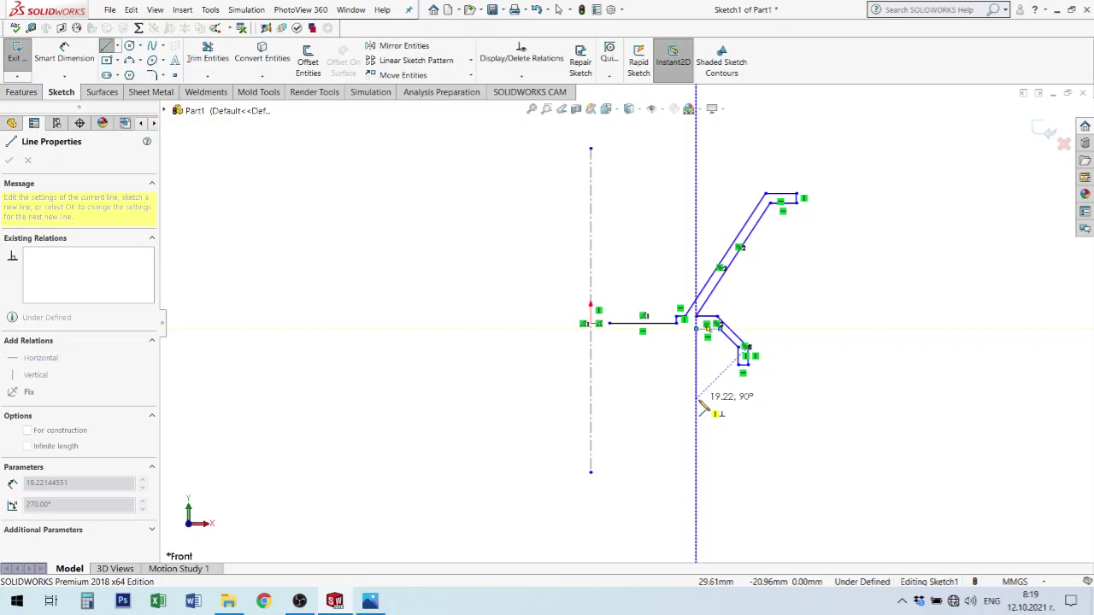
pyautogui.click(696, 399)
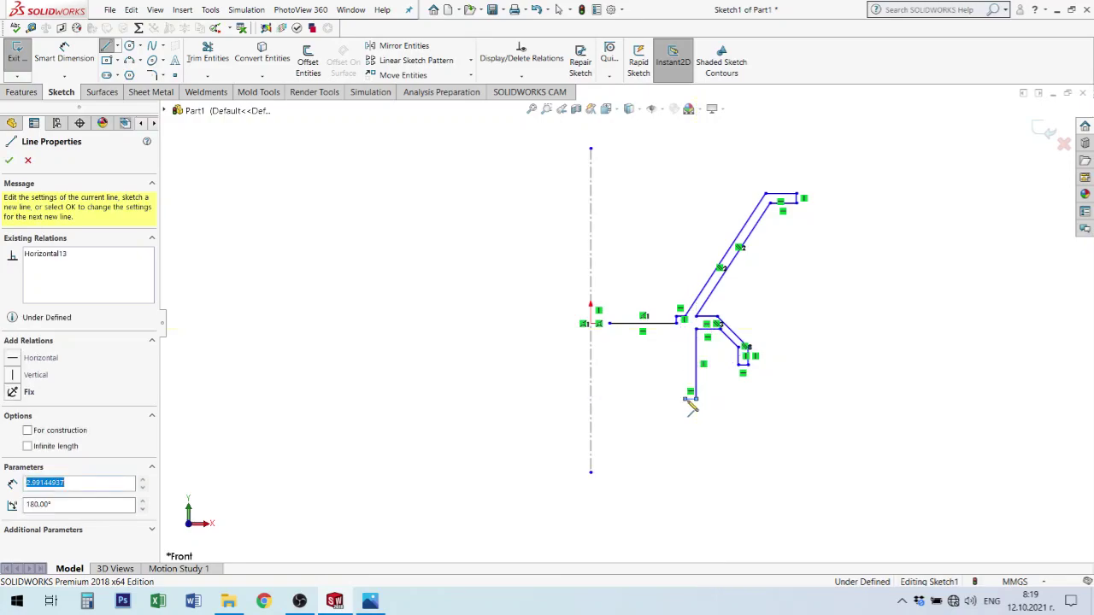
pyautogui.click(686, 398)
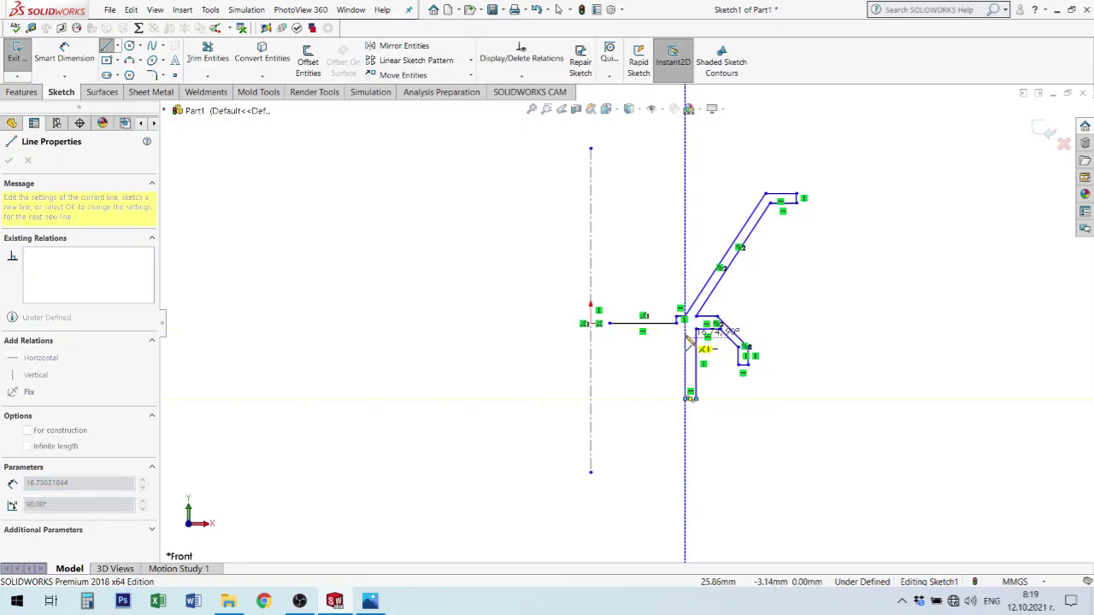
pyautogui.click(685, 332)
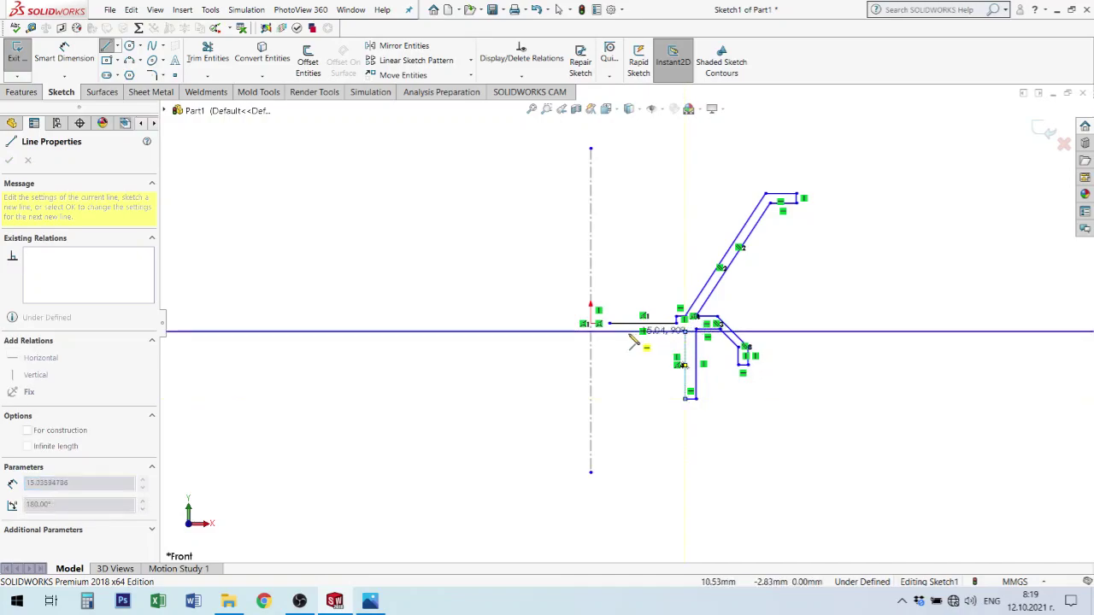
pyautogui.click(628, 332)
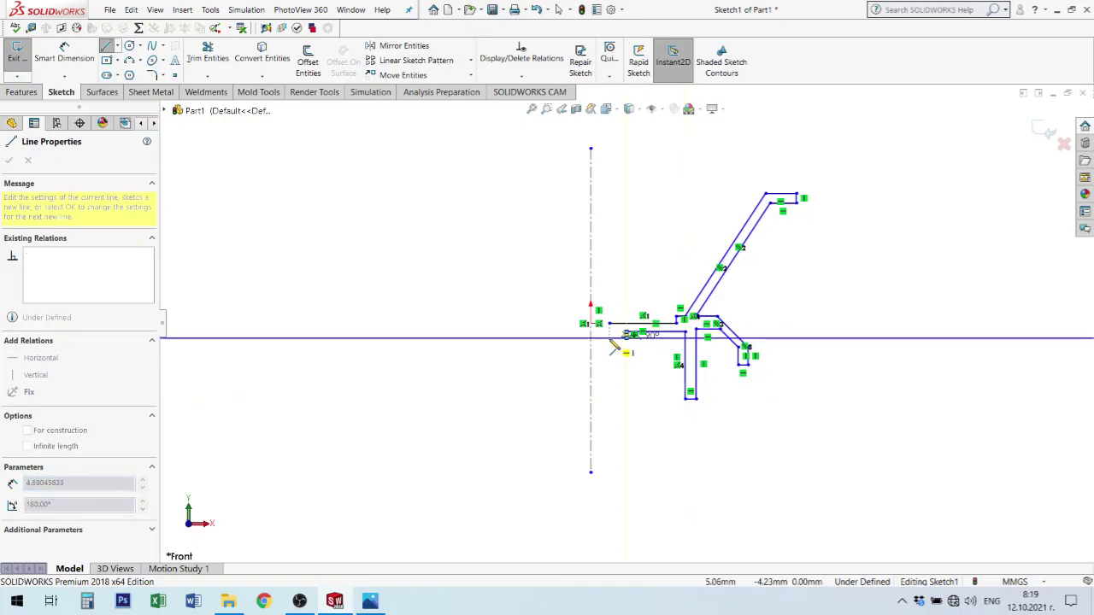
pyautogui.click(611, 335)
pyautogui.click(609, 323)
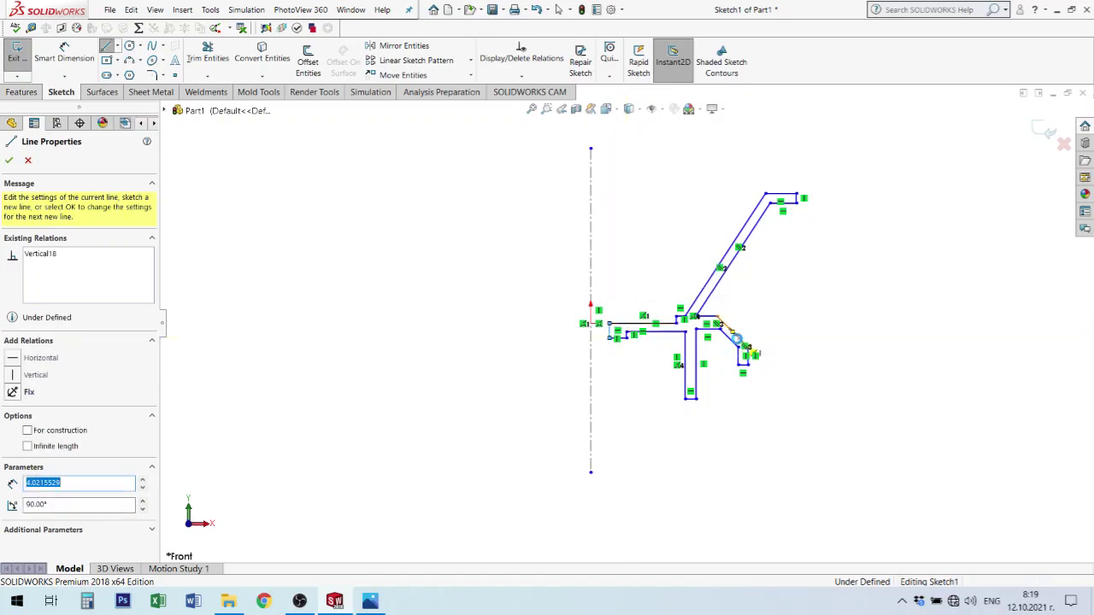
pyautogui.press('Escape')
# Pan the sketch left and bring up the whiteboard reference photo.
pyautogui.hotkey('ctrl', 'Left')
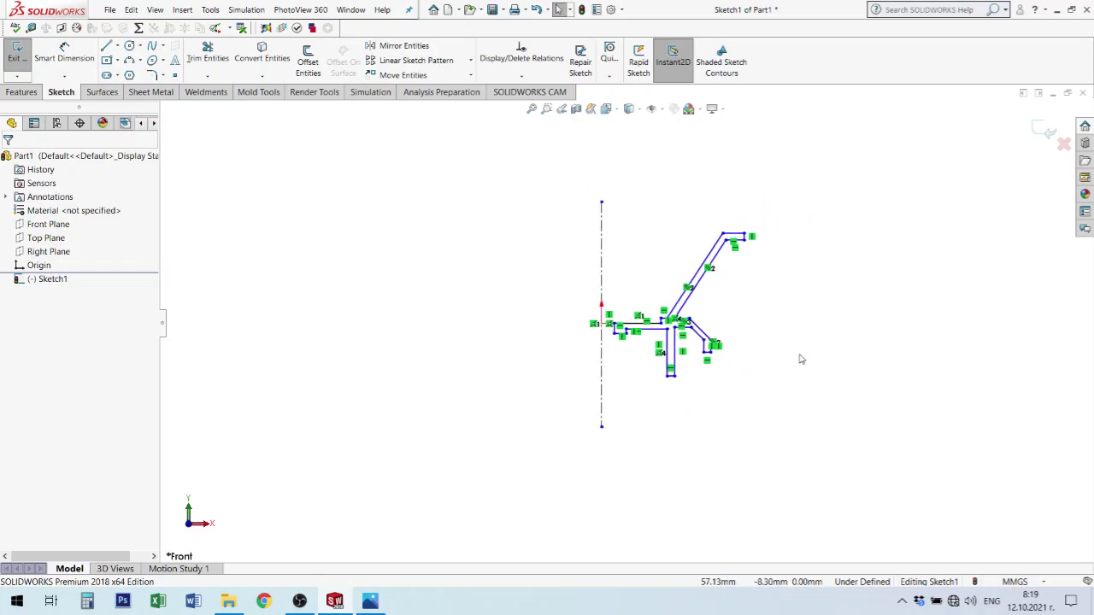
pyautogui.hotkey('ctrl', 'Left')
pyautogui.hotkey('ctrl', 'Left')
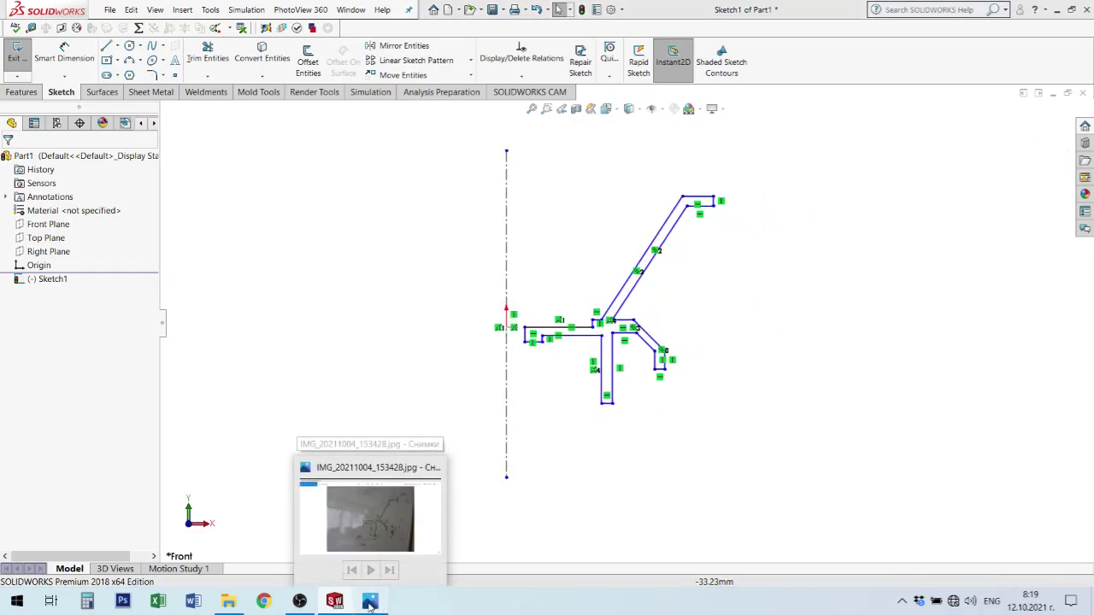
pyautogui.click(369, 603)
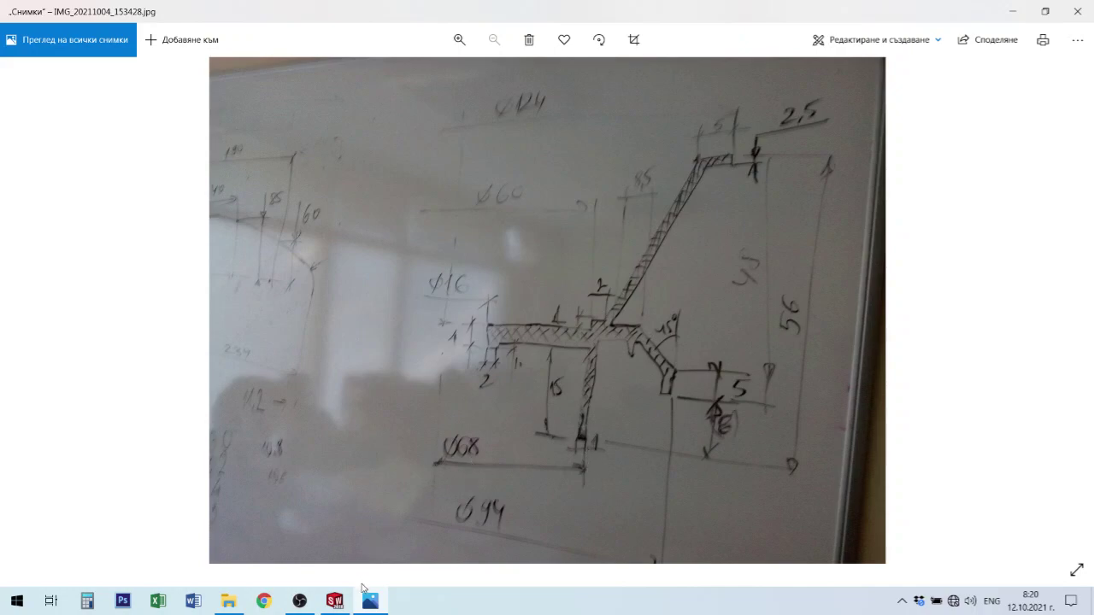
# Return from the whiteboard photo to the SOLIDWORKS sketch.
pyautogui.click(335, 602)
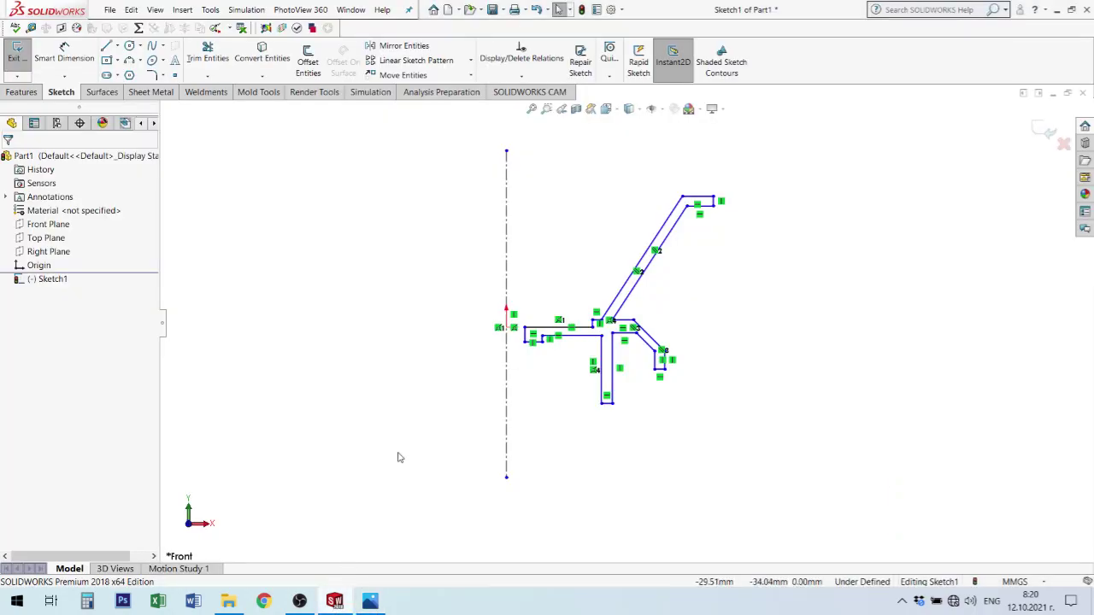
# Dimension the profile's left end as a 16 mm diameter about the centerline.
pyautogui.scroll(-2, 544, 355)
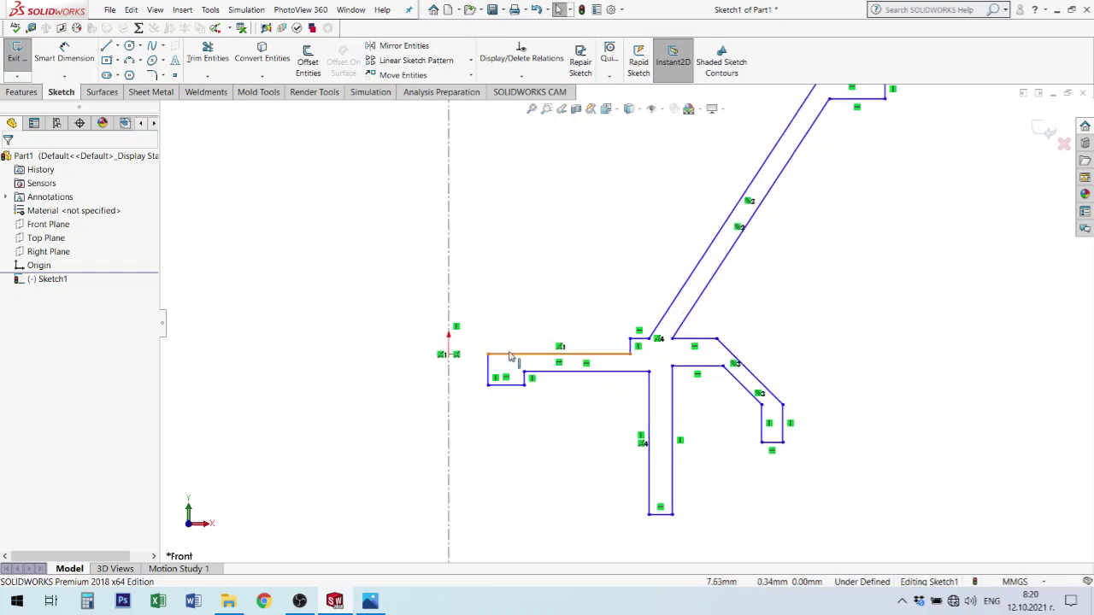
pyautogui.click(516, 354)
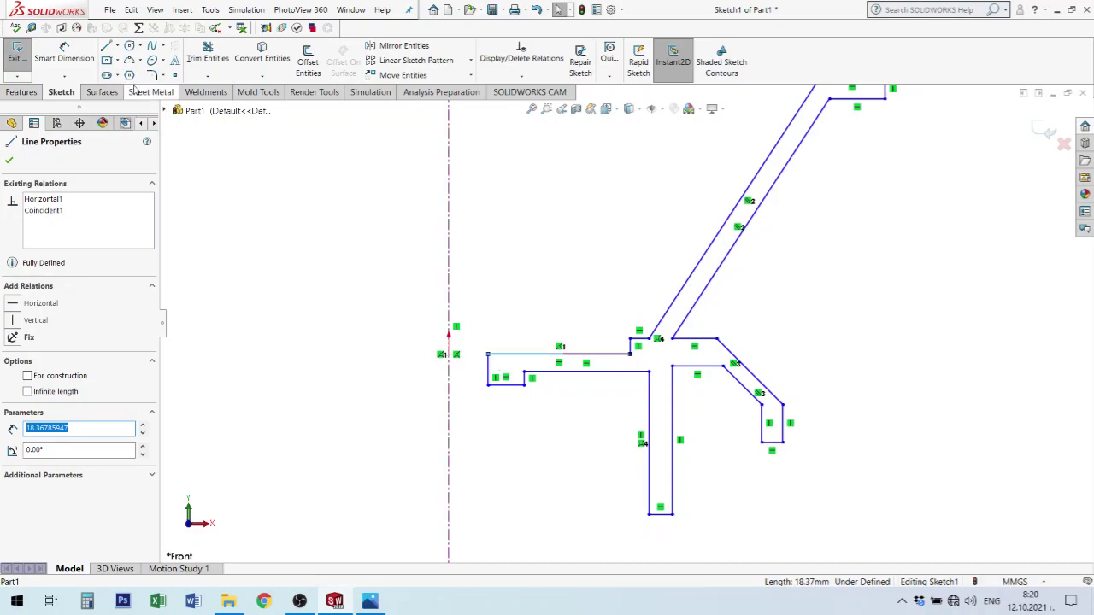
pyautogui.click(66, 49)
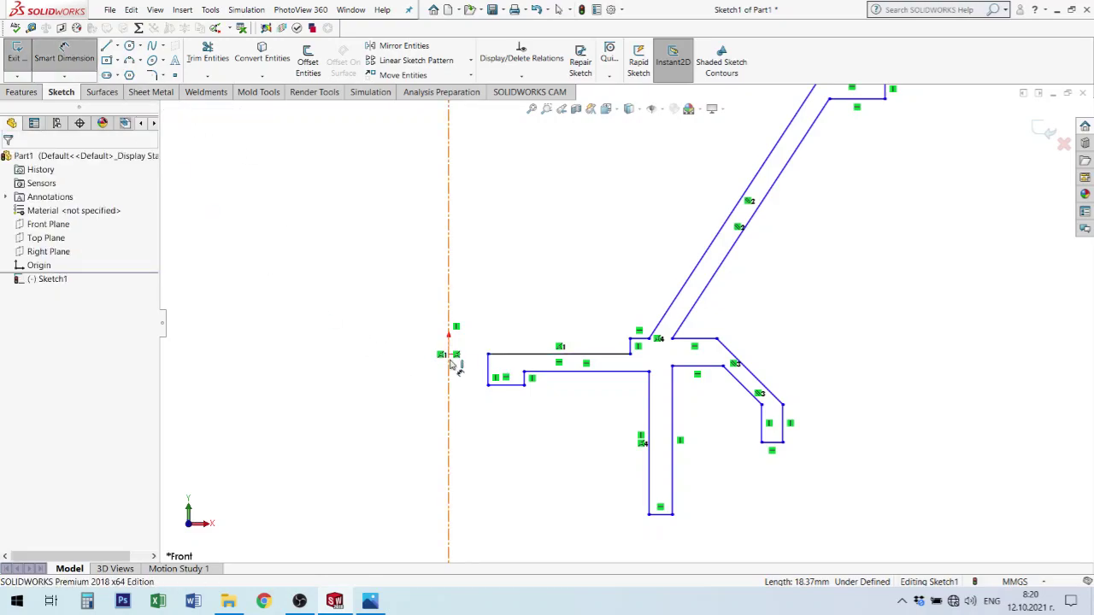
pyautogui.click(488, 376)
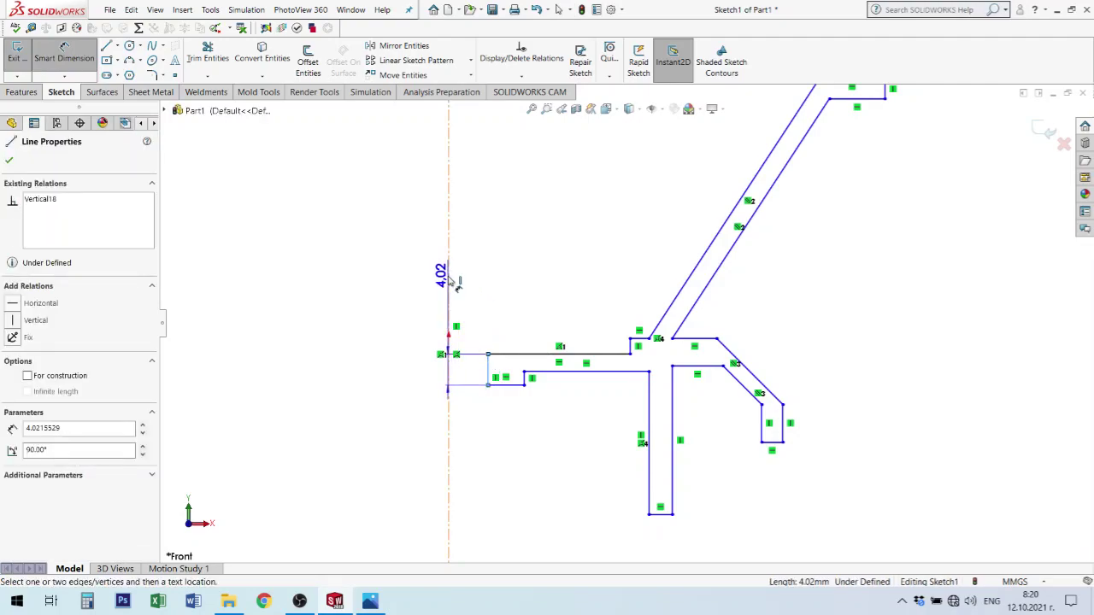
pyautogui.click(447, 279)
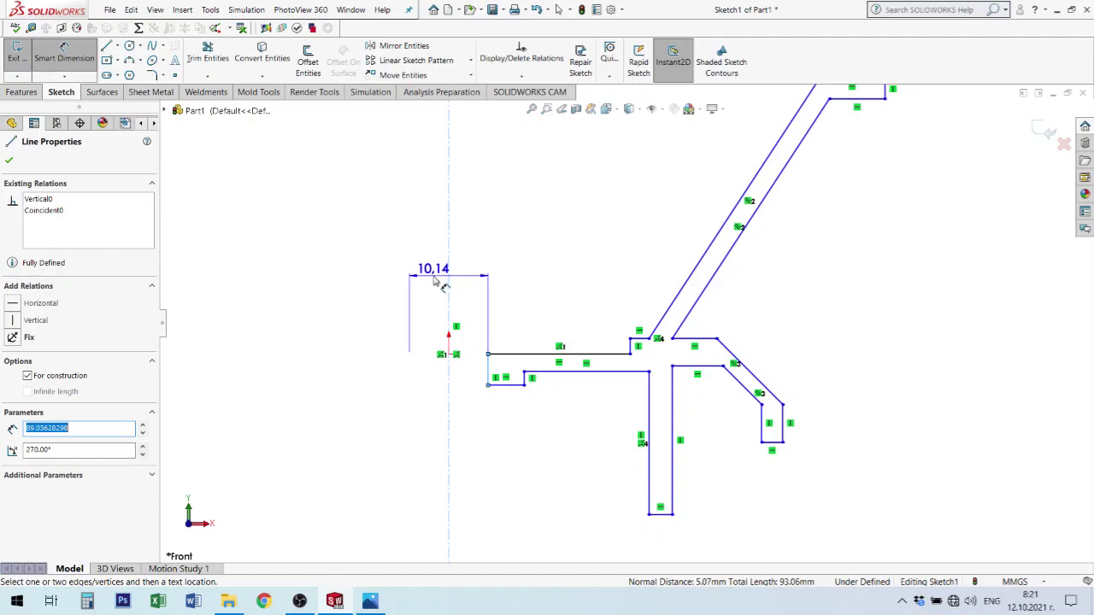
pyautogui.click(436, 282)
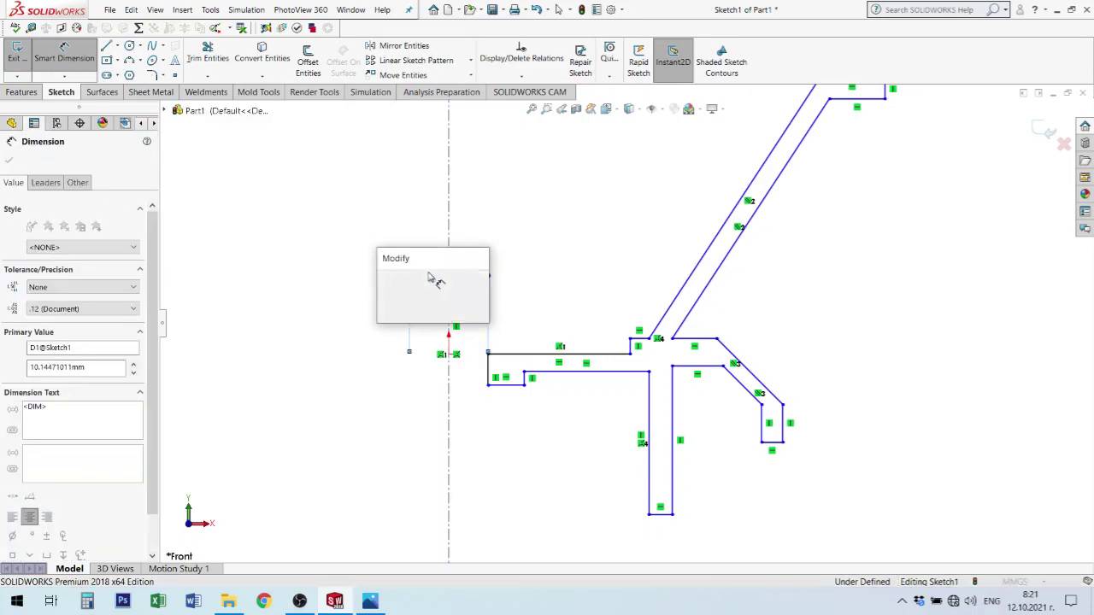
pyautogui.write('16')
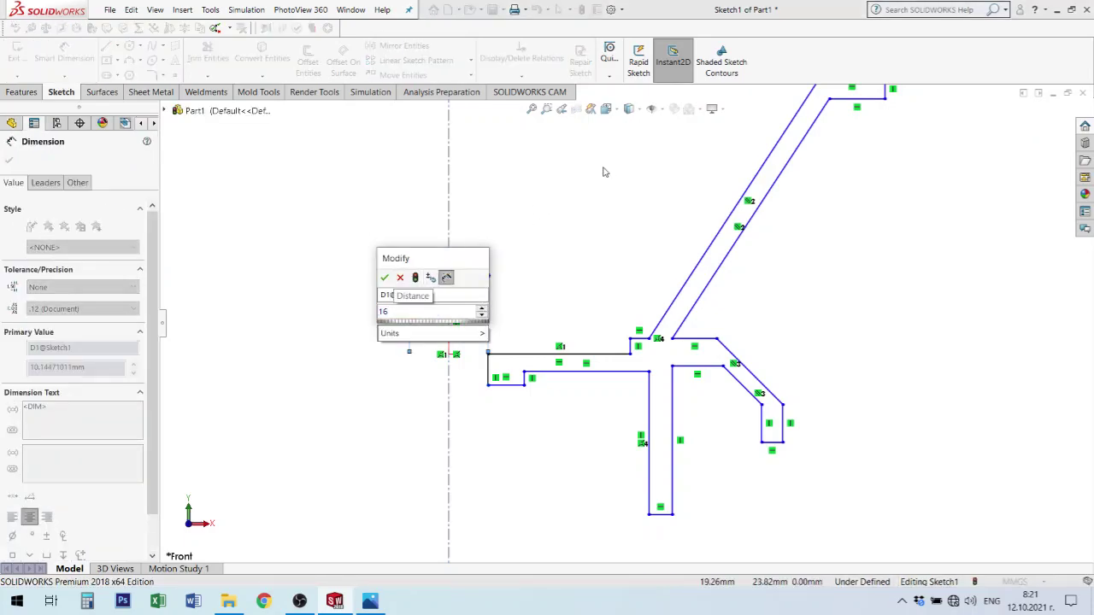
pyautogui.press('Return')
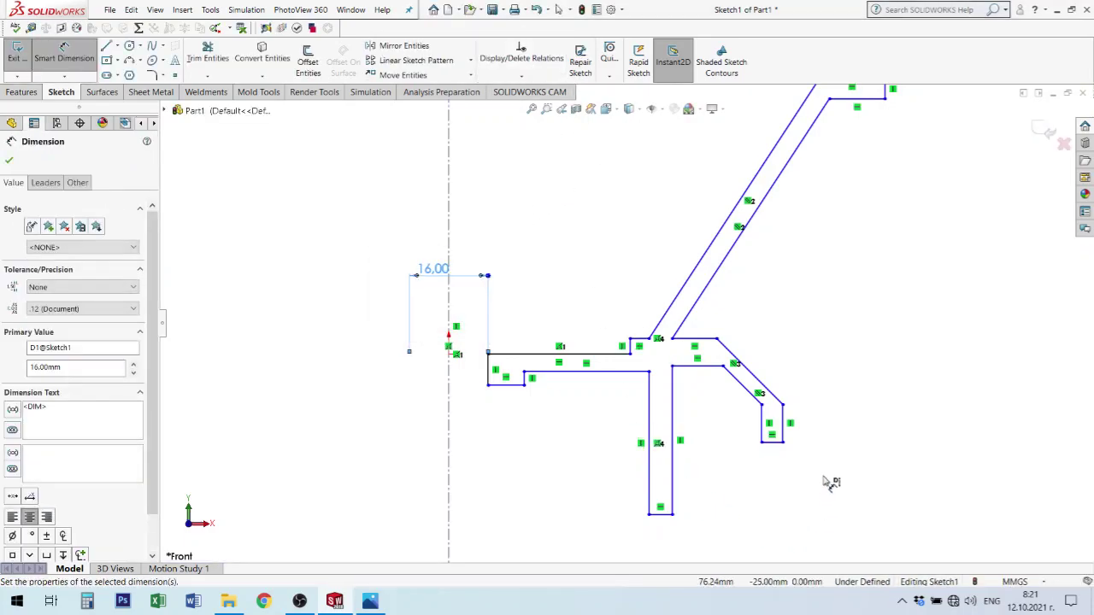
# Add a 68 mm diameter dimension from the centerline to the tall leg's left edge.
pyautogui.scroll(2, 761, 347)
pyautogui.scroll(-1, 689, 309)
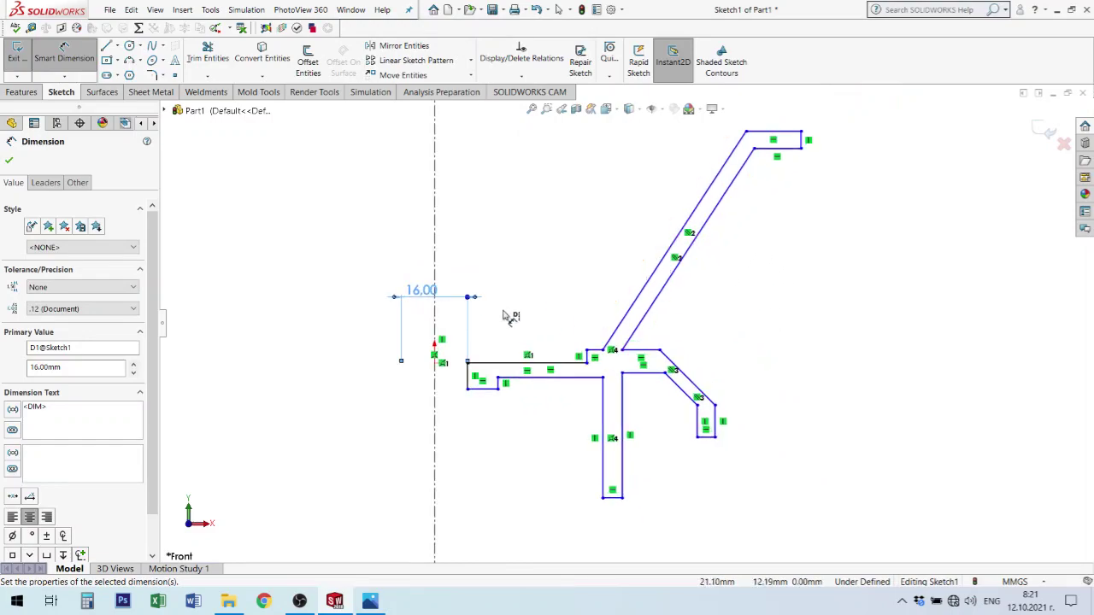
pyautogui.scroll(-1, 491, 386)
pyautogui.scroll(-1, 483, 376)
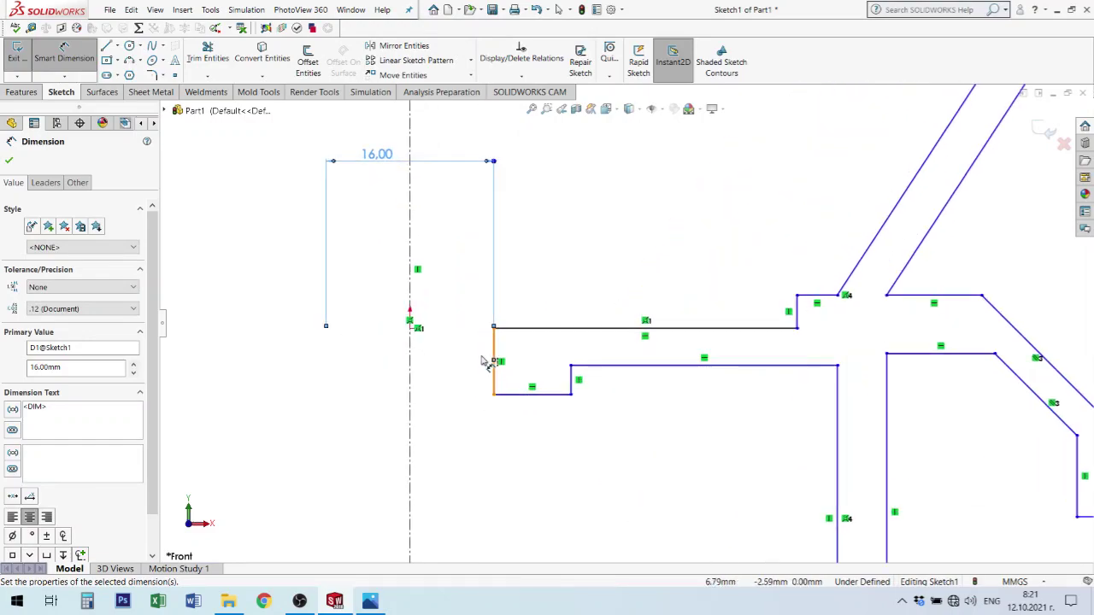
pyautogui.click(500, 363)
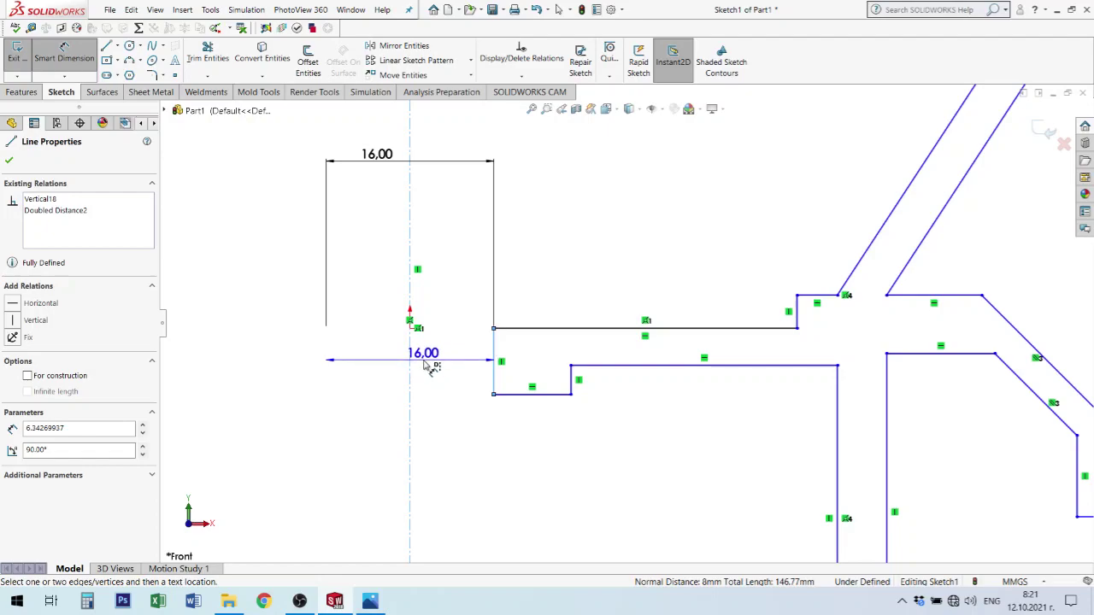
pyautogui.press('Escape')
pyautogui.scroll(3, 771, 542)
pyautogui.scroll(1, 692, 476)
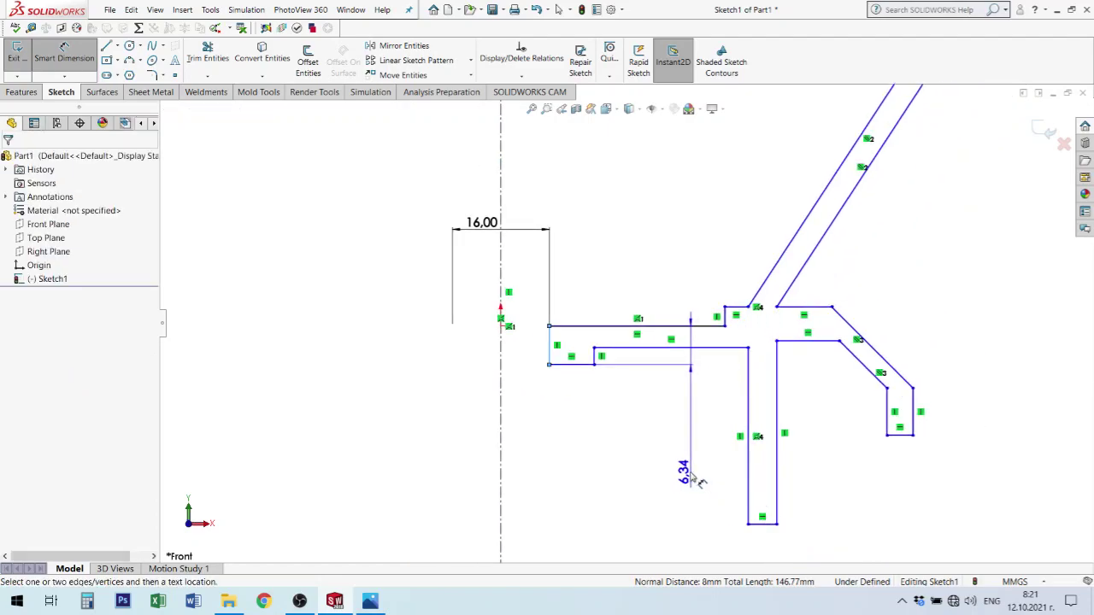
pyautogui.click(776, 510)
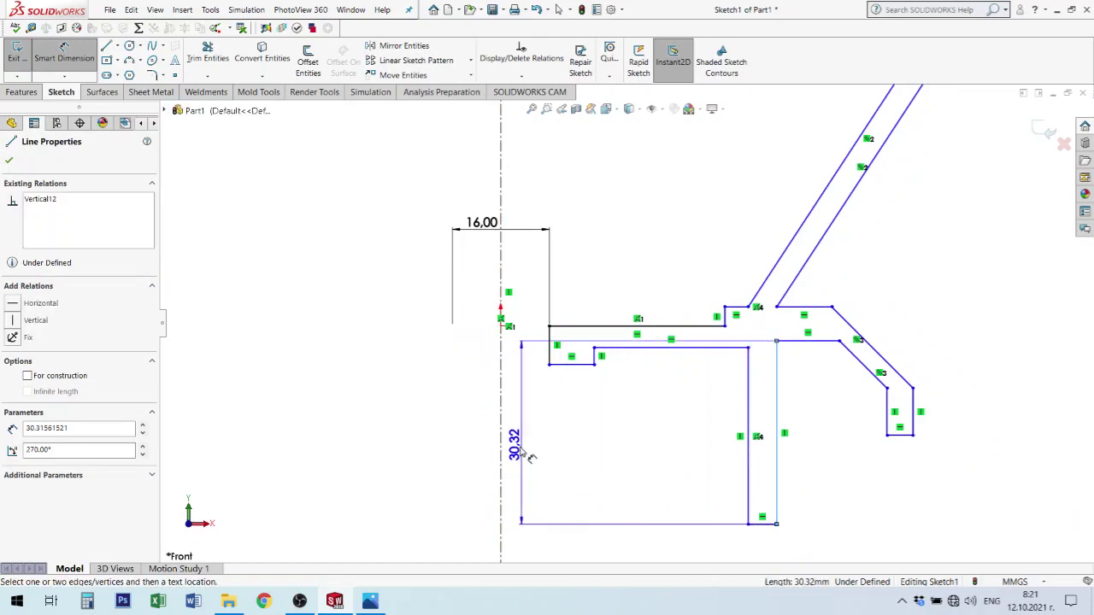
pyautogui.click(502, 465)
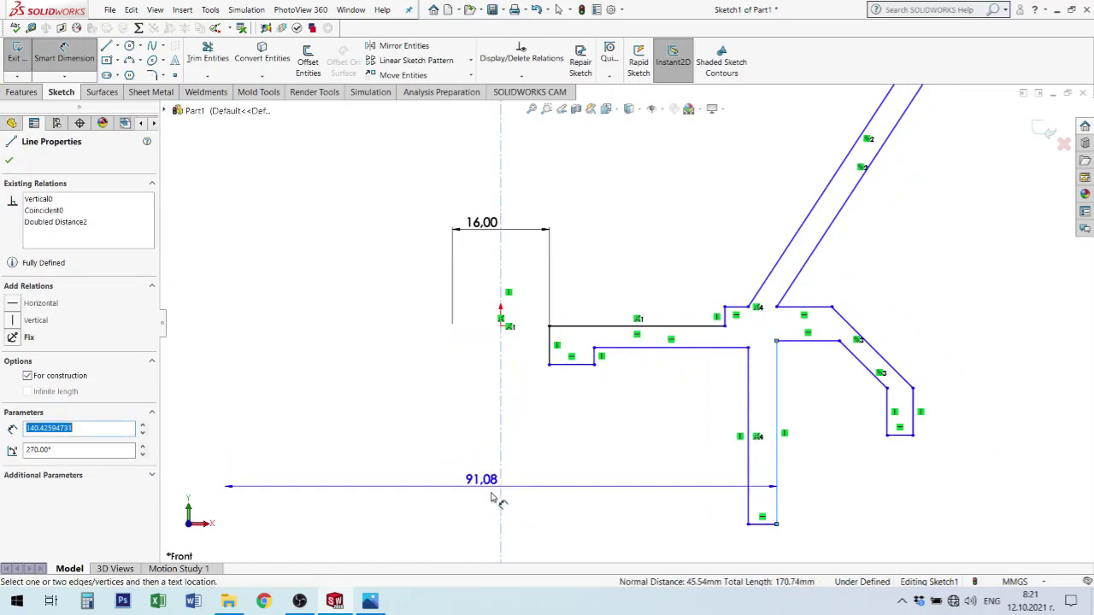
pyautogui.scroll(2, 532, 513)
pyautogui.scroll(-1, 525, 506)
pyautogui.click(525, 503)
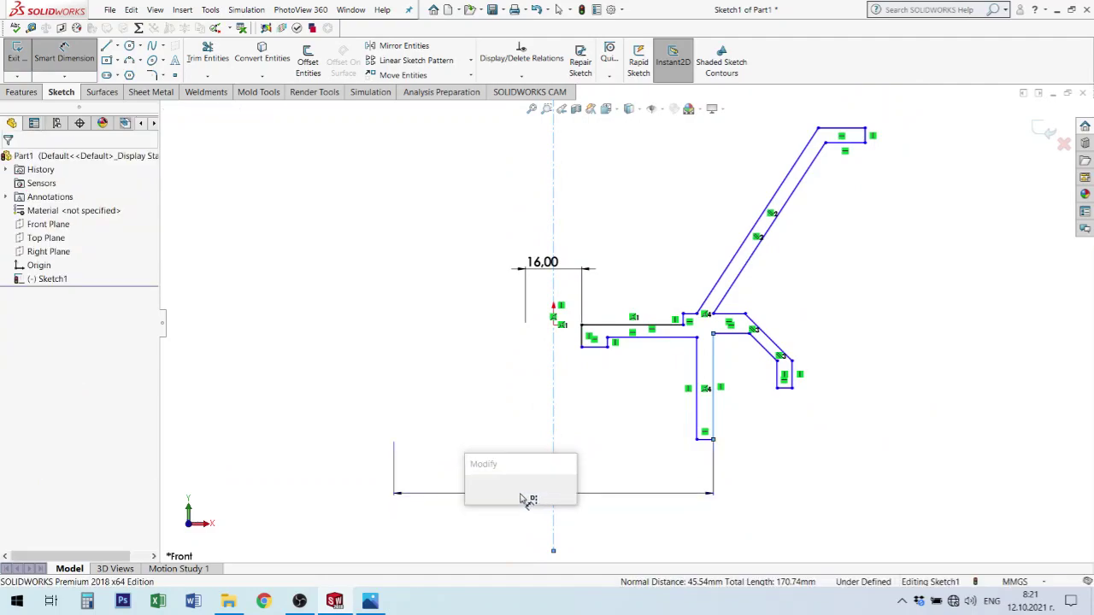
pyautogui.write('6')
pyautogui.press('Return')
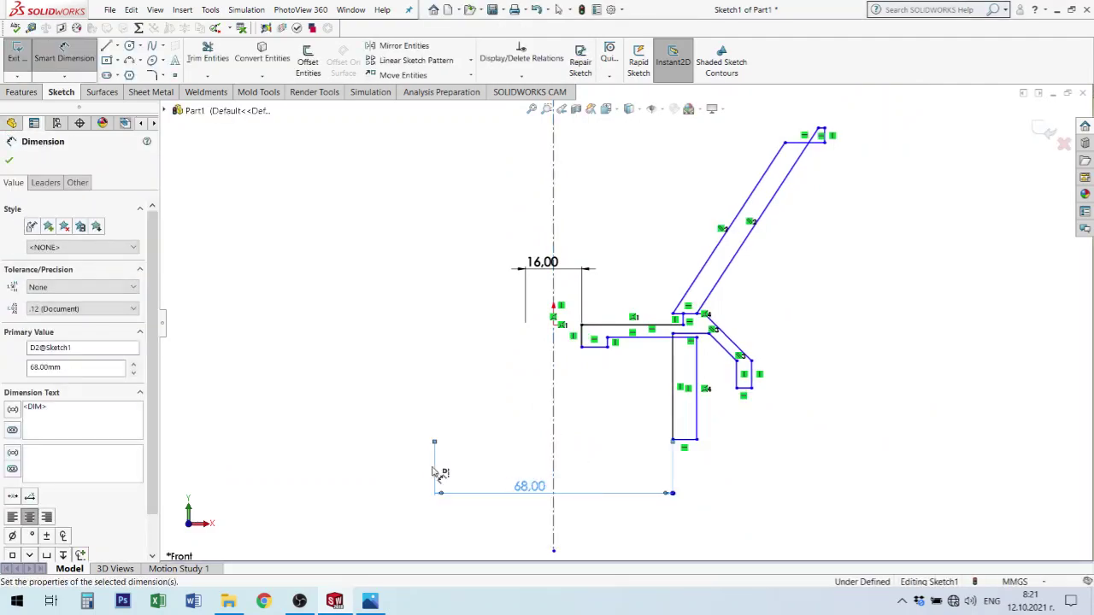
pyautogui.click(852, 353)
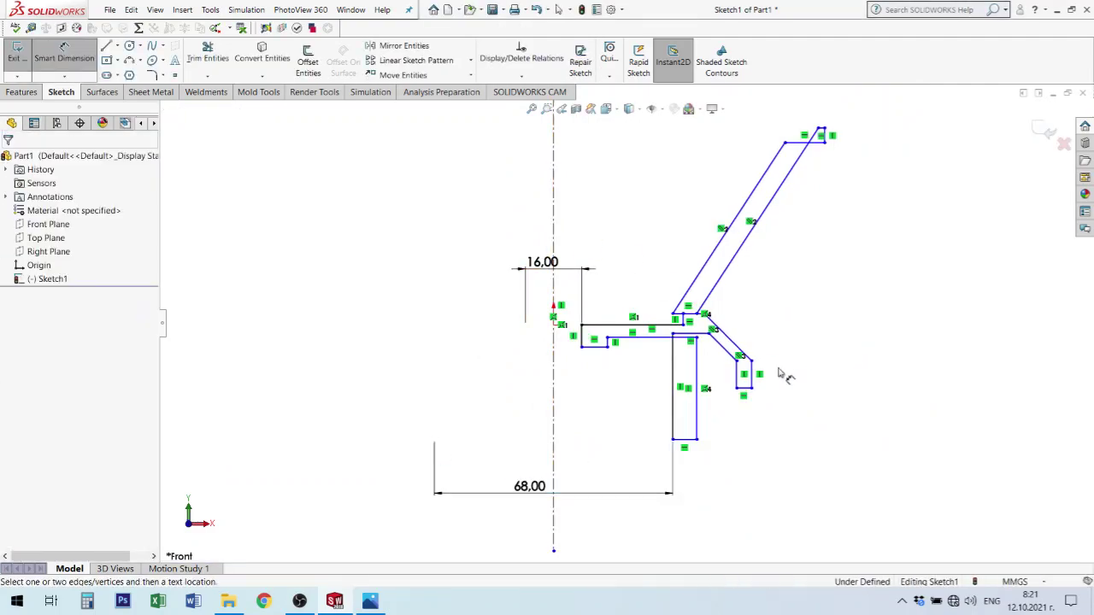
pyautogui.scroll(-3, 649, 381)
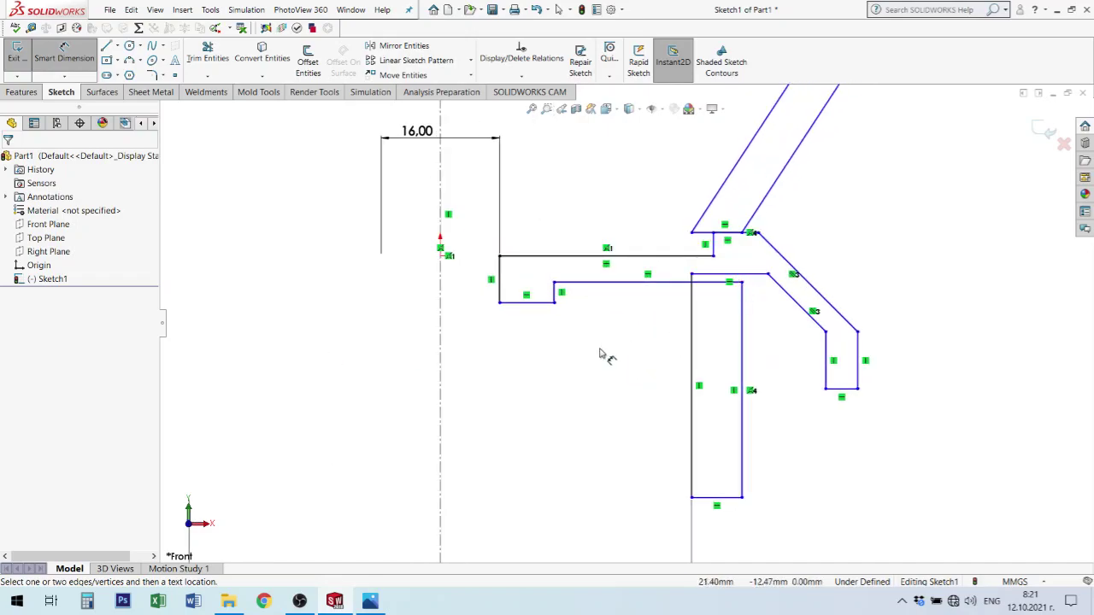
# Drag the leg's corner and several profile vertices to roughly reshape the profile.
pyautogui.press('Escape')
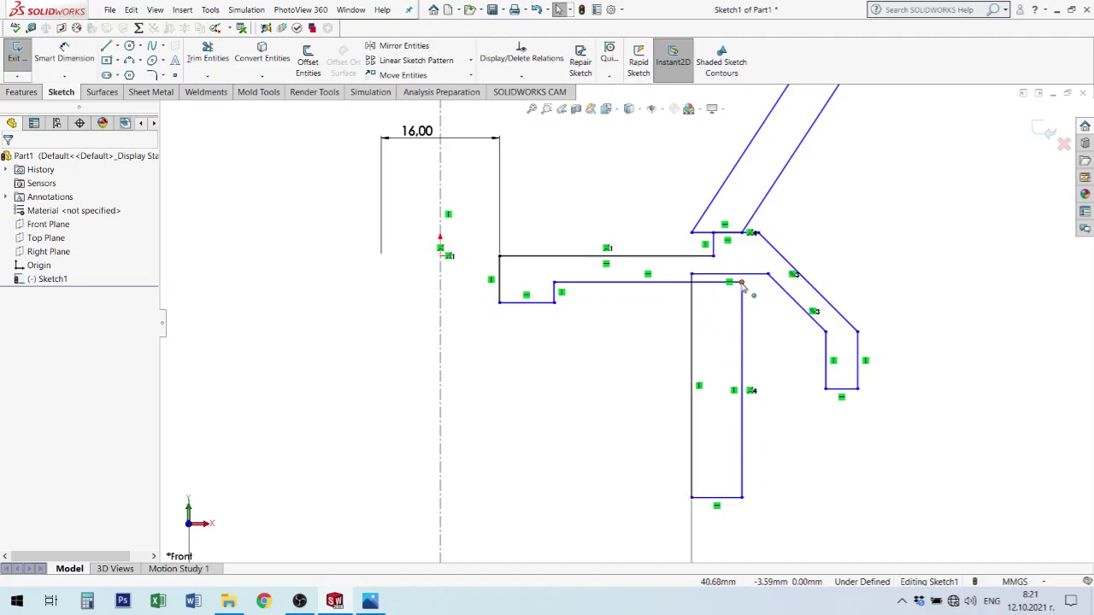
pyautogui.moveTo(742, 282); pyautogui.dragTo(672, 287)
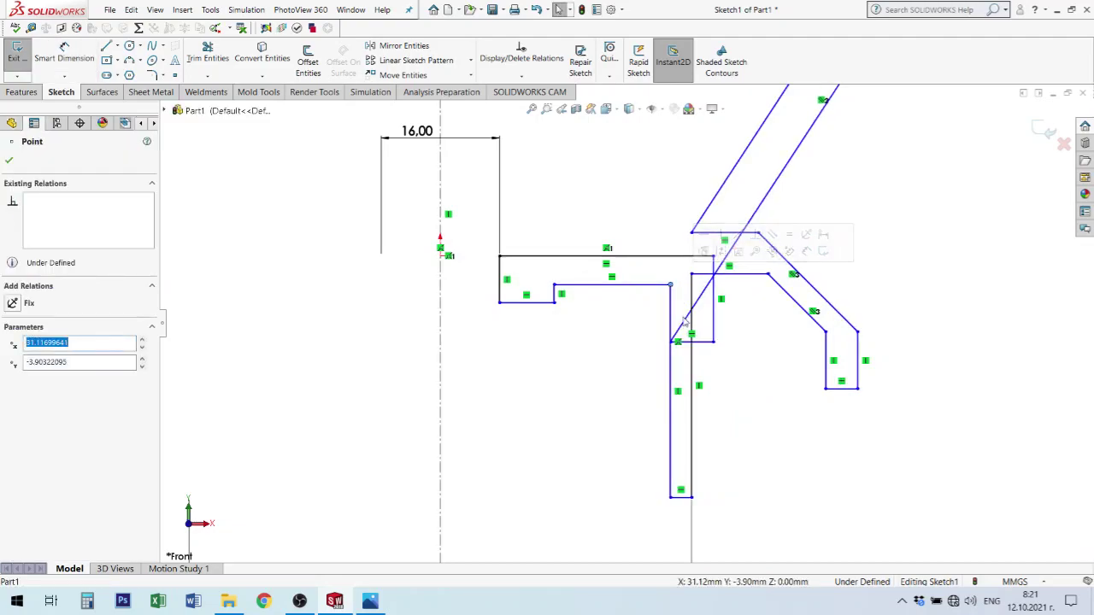
pyautogui.moveTo(718, 345); pyautogui.dragTo(758, 201)
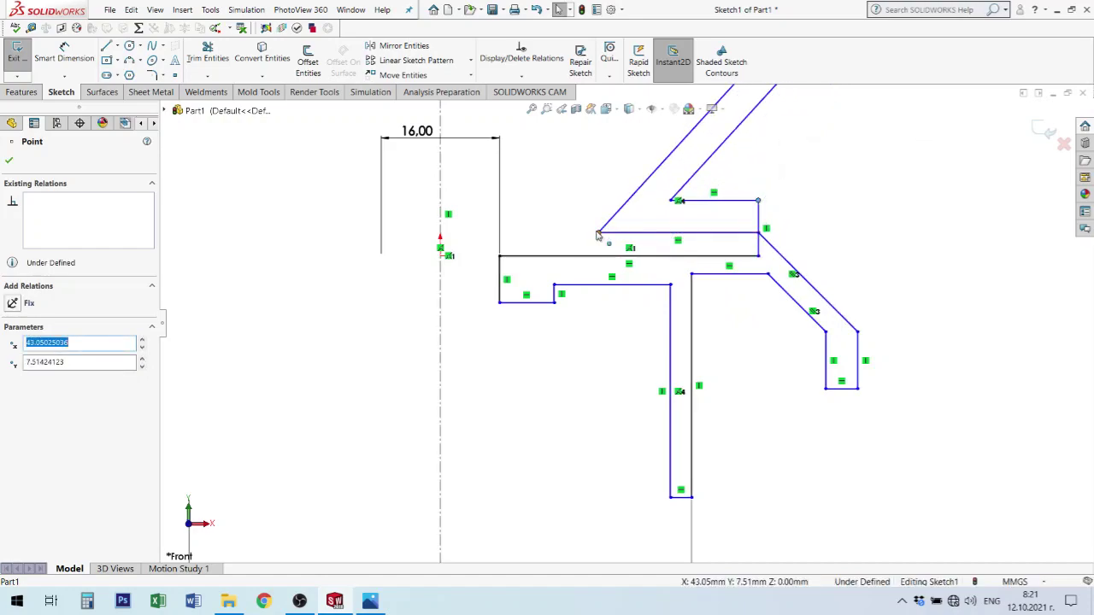
pyautogui.moveTo(599, 233)
pyautogui.mouseDown()
pyautogui.moveTo(792, 224)
pyautogui.moveTo(733, 224)
pyautogui.moveTo(721, 212)
pyautogui.mouseUp()
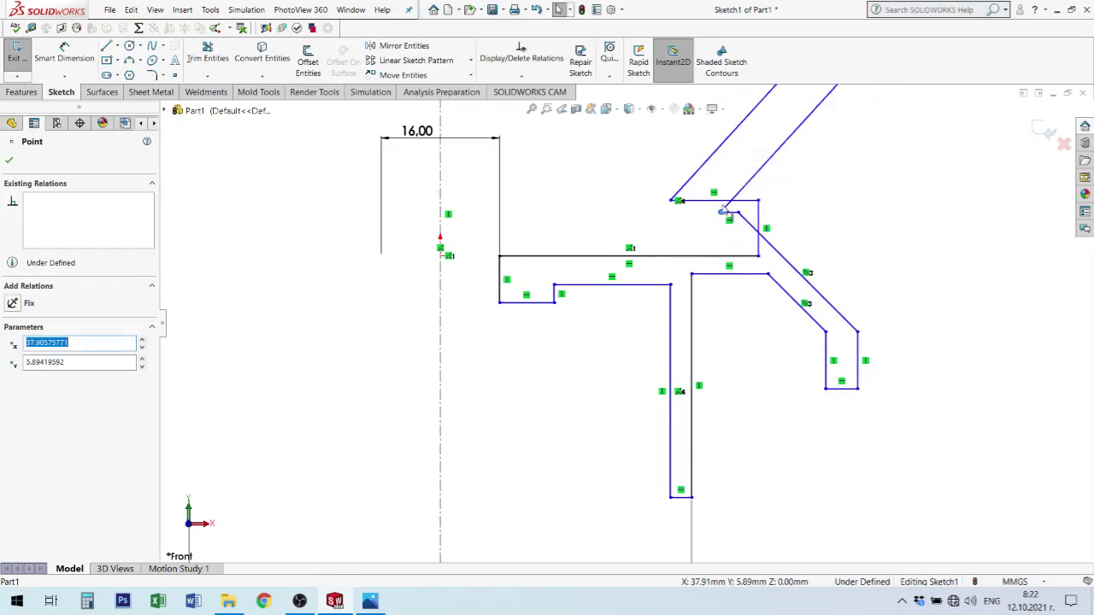
pyautogui.moveTo(759, 256); pyautogui.dragTo(699, 256)
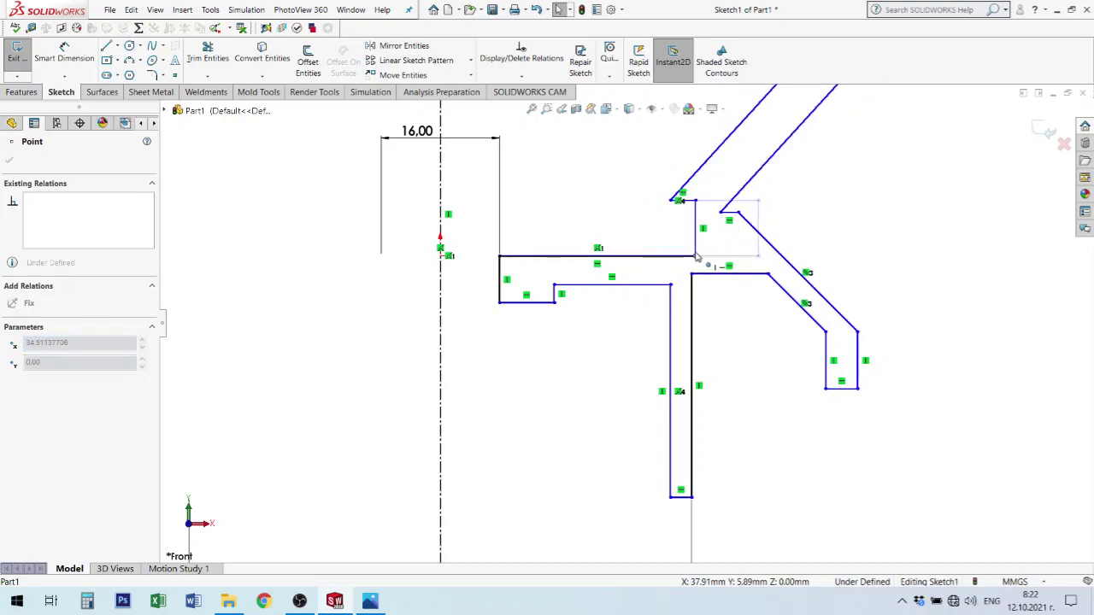
pyautogui.moveTo(677, 202)
pyautogui.mouseDown()
pyautogui.moveTo(725, 202)
pyautogui.moveTo(790, 252)
pyautogui.mouseUp()
pyautogui.click(871, 290)
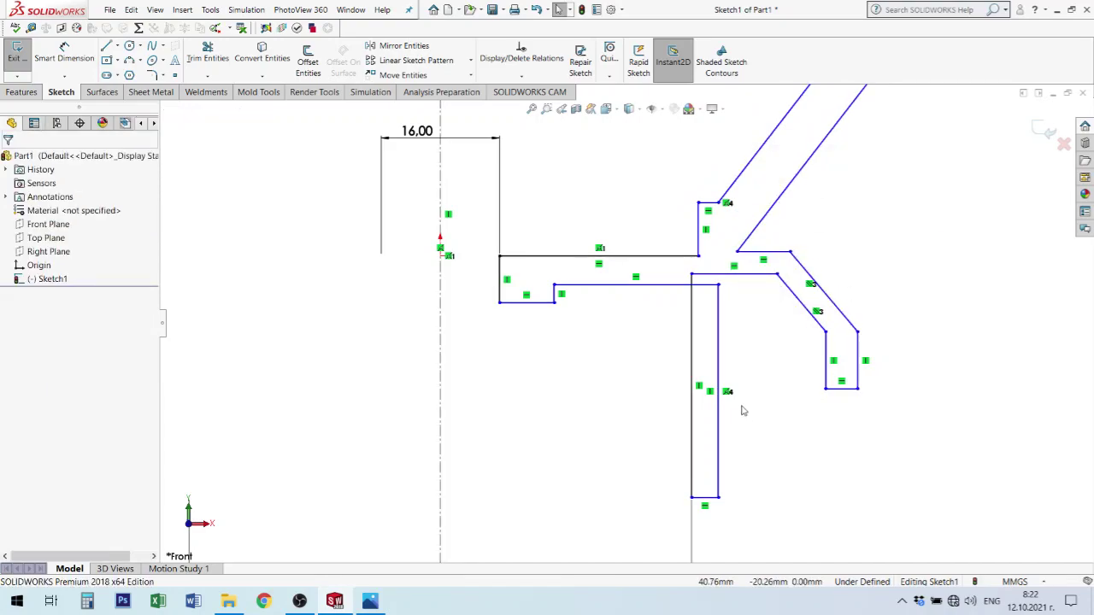
# Delete the right edge's relations, pull the leg's right edge left, and shift the step line left.
pyautogui.moveTo(719, 500); pyautogui.dragTo(732, 491)
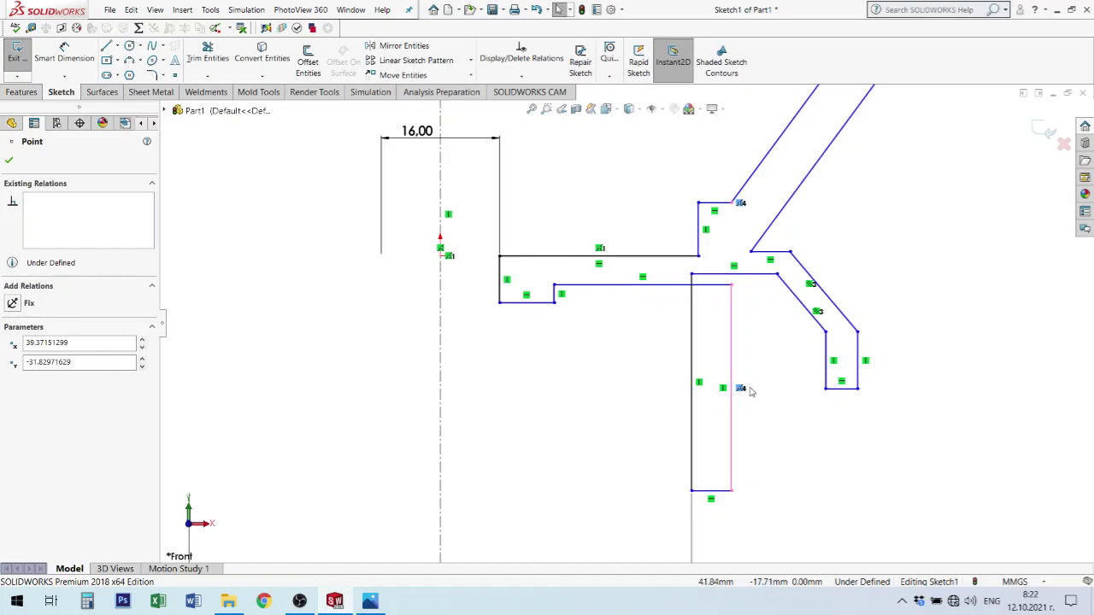
pyautogui.press('Delete')
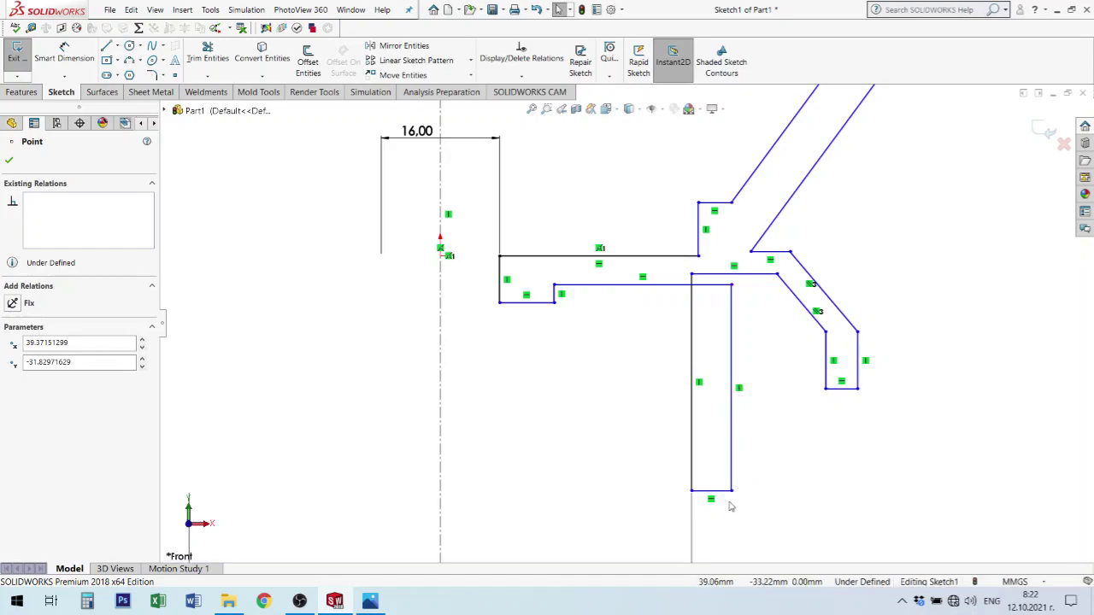
pyautogui.moveTo(731, 493); pyautogui.dragTo(668, 487)
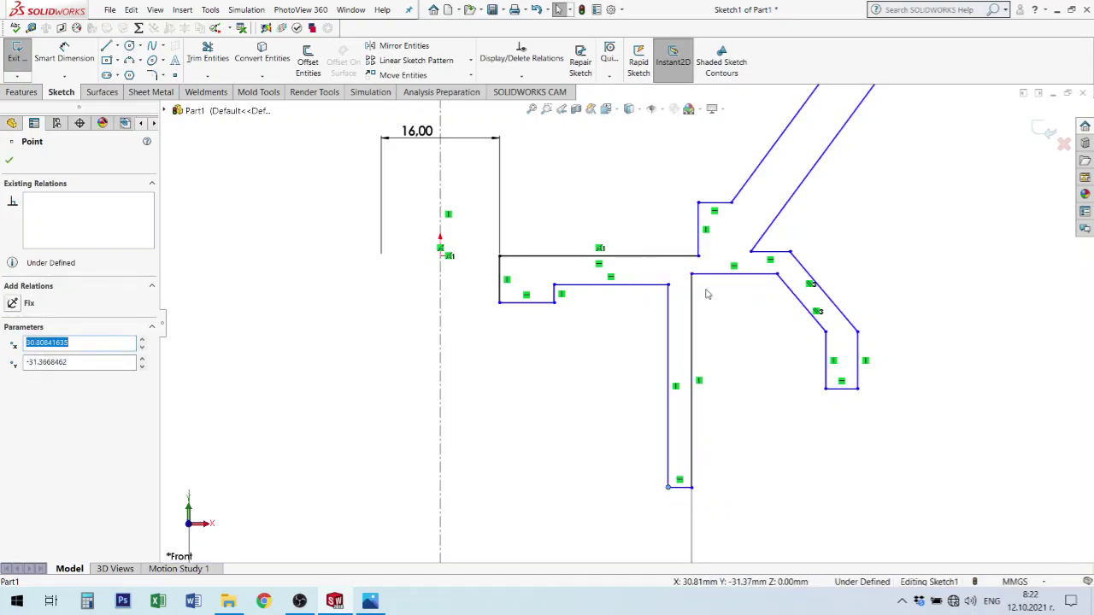
pyautogui.click(652, 254)
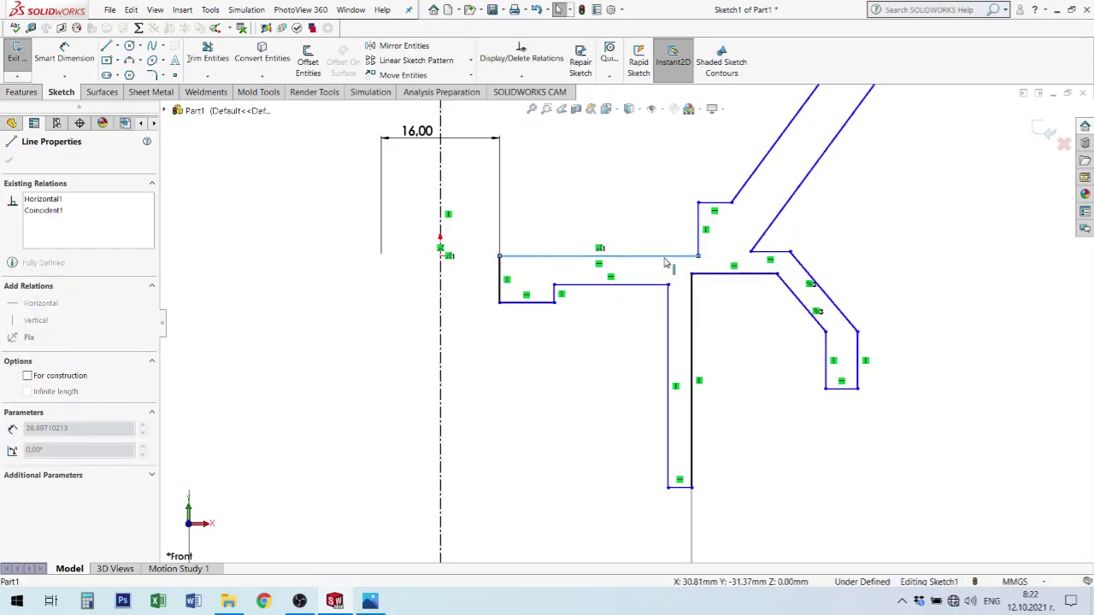
pyautogui.moveTo(698, 249); pyautogui.dragTo(684, 229)
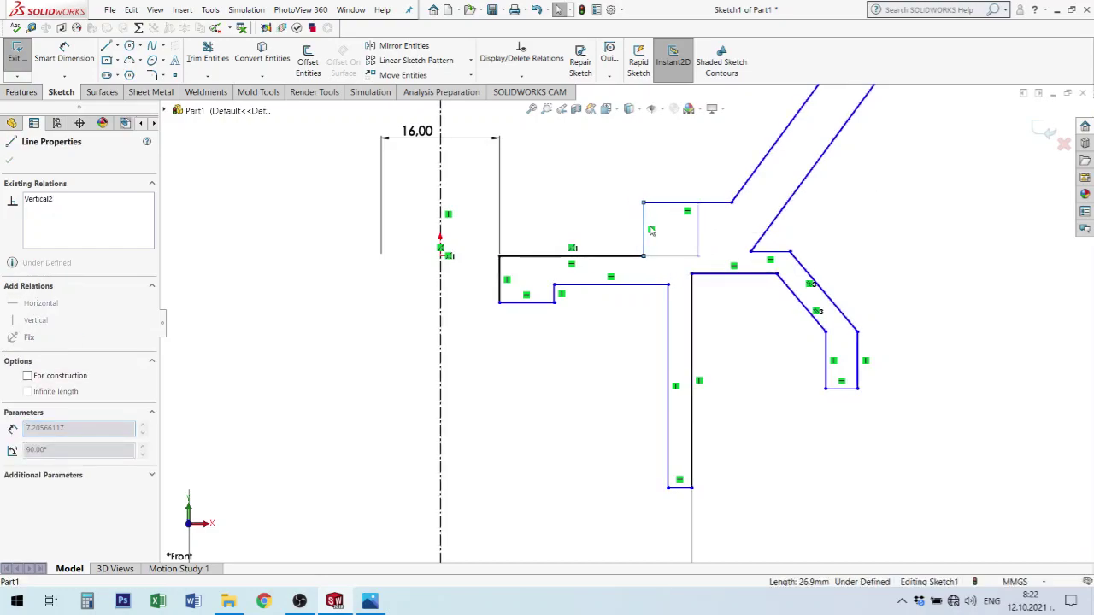
pyautogui.click(748, 368)
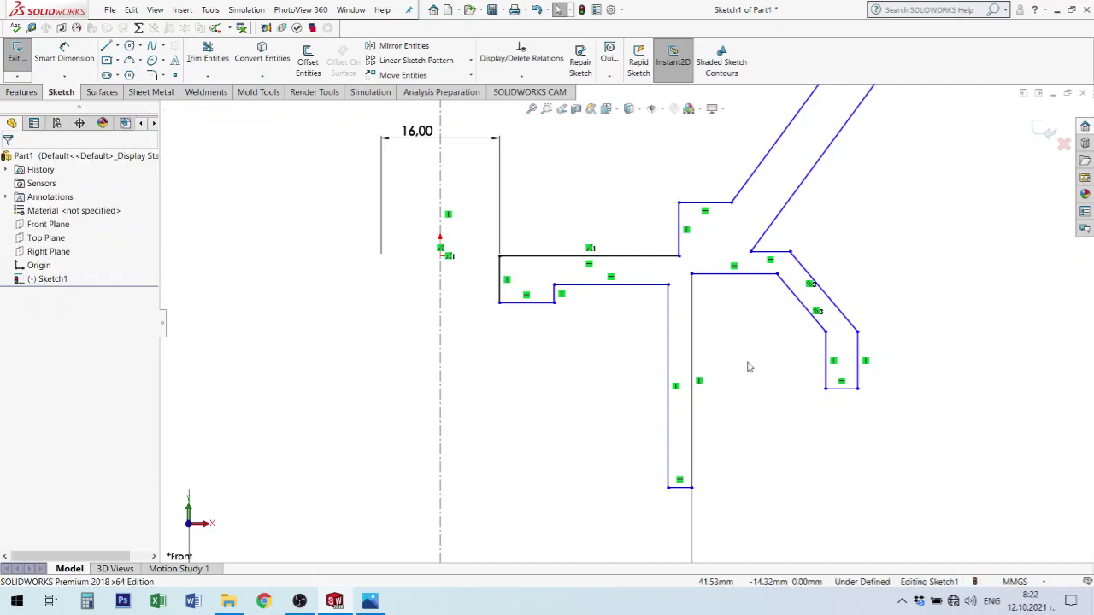
pyautogui.scroll(3, 542, 405)
pyautogui.scroll(-3, 547, 402)
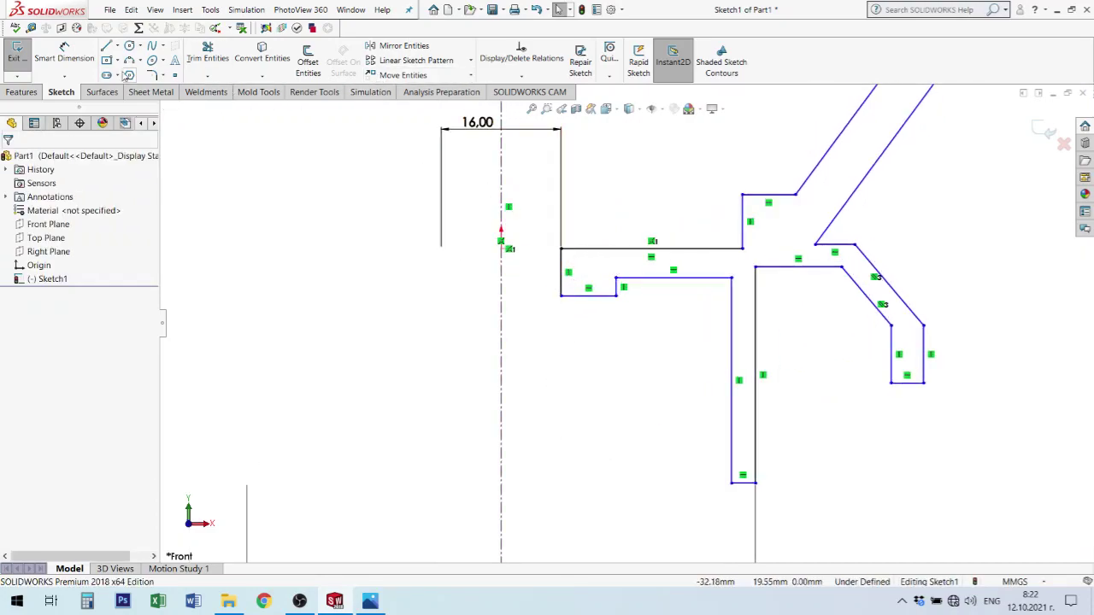
# Dimension the short step lines: 4 mm vertical, 2 mm bottom width and 1 mm right edge.
pyautogui.click(64, 53)
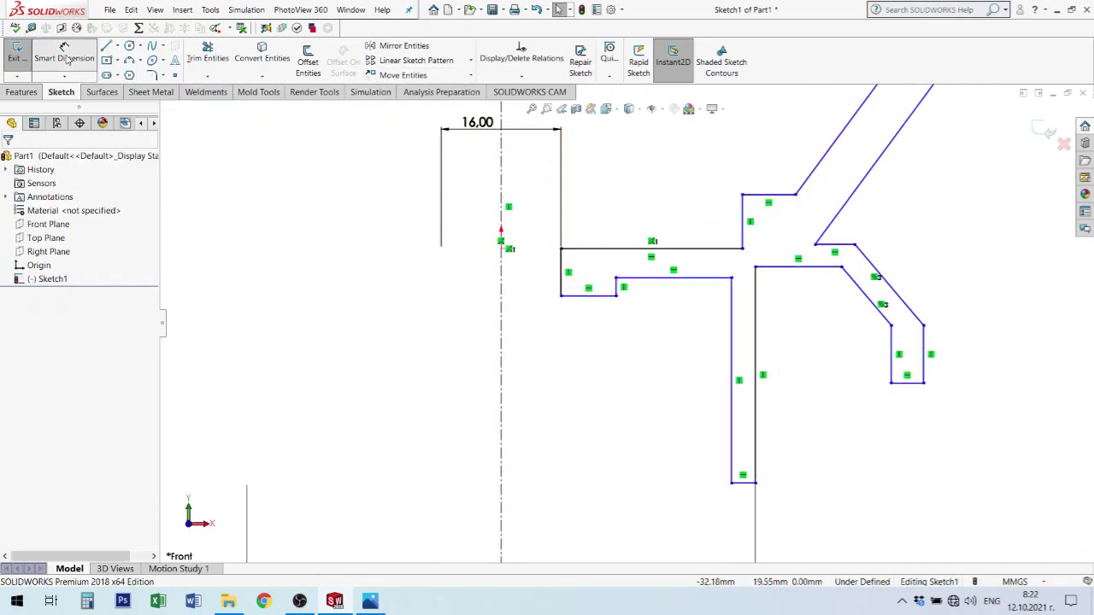
pyautogui.click(566, 285)
pyautogui.click(526, 260)
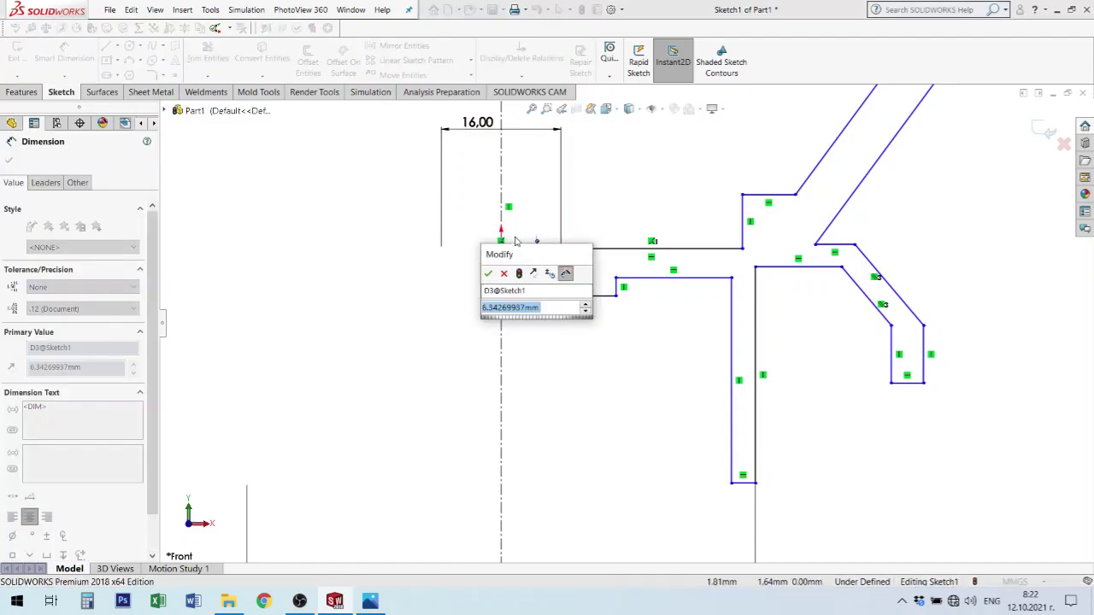
pyautogui.write('4')
pyautogui.press('Return')
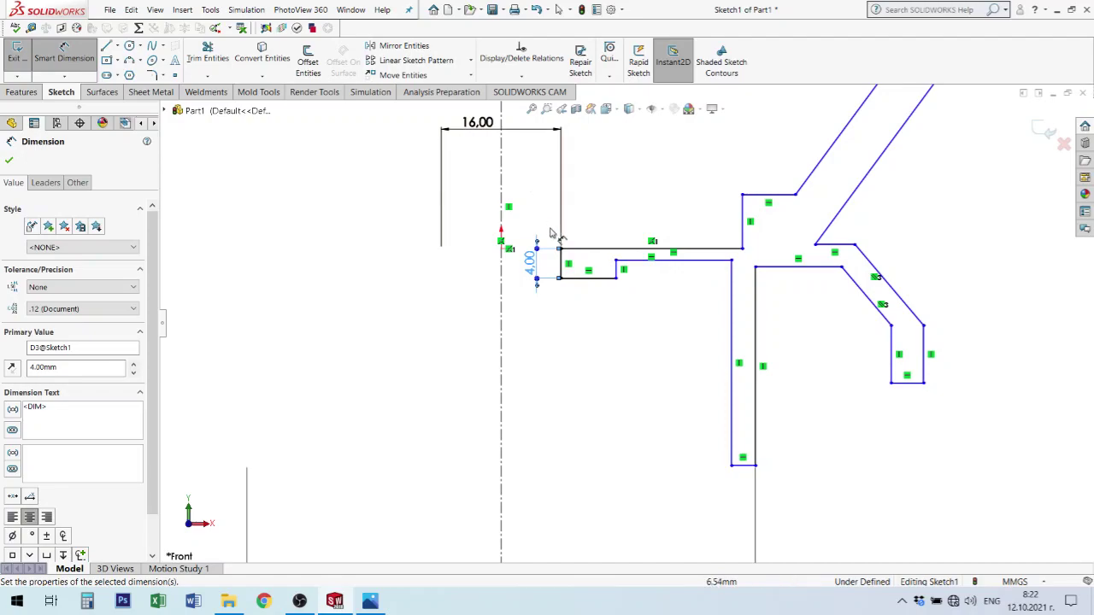
pyautogui.click(594, 281)
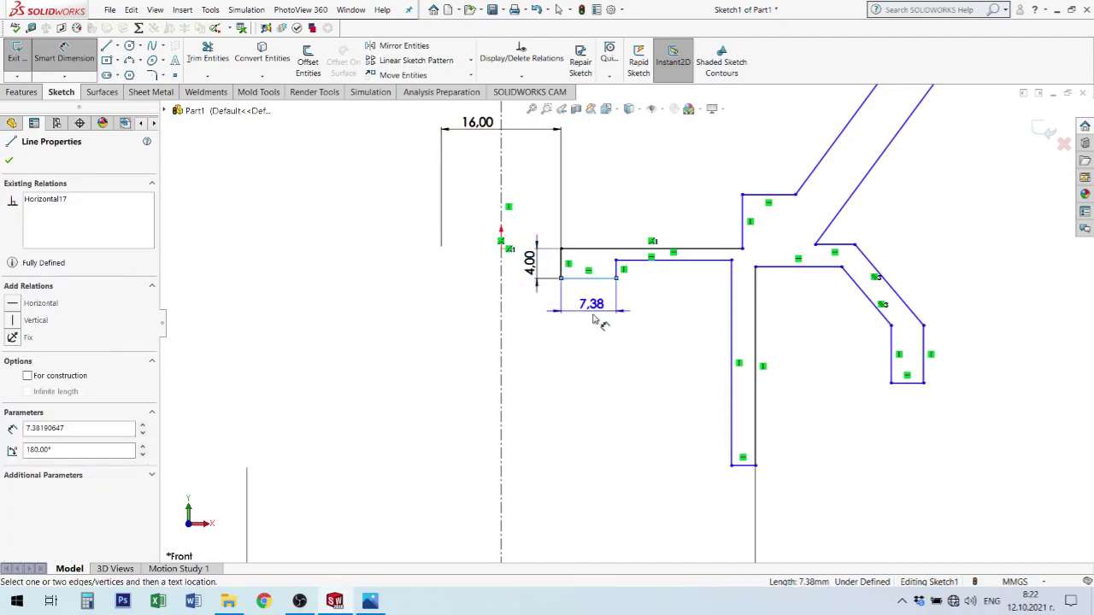
pyautogui.click(599, 324)
pyautogui.write('2')
pyautogui.press('Return')
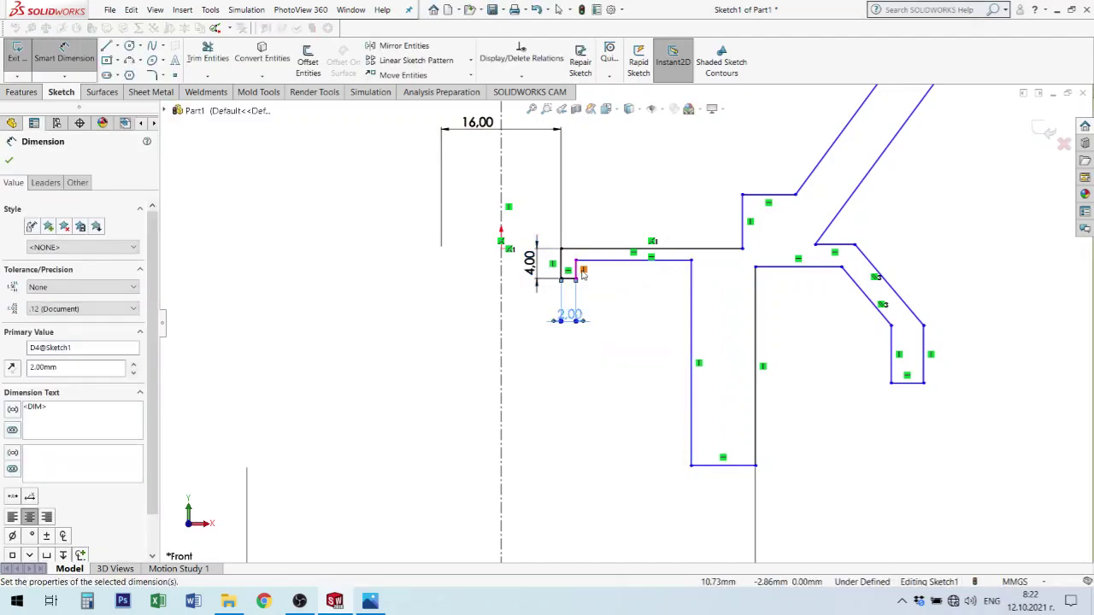
pyautogui.scroll(-2, 569, 272)
pyautogui.scroll(-2, 569, 271)
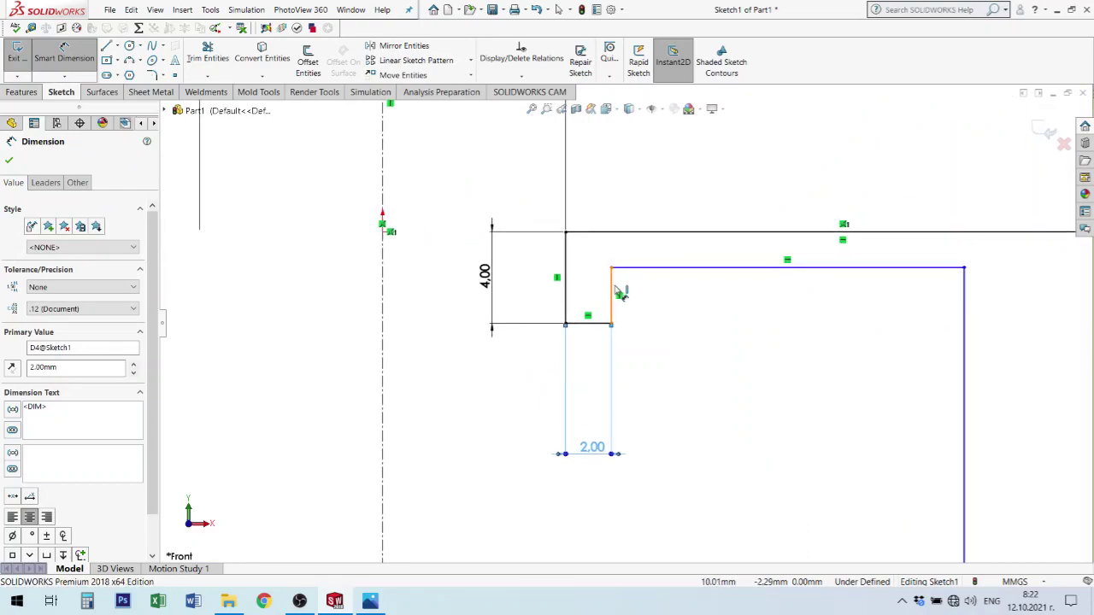
pyautogui.click(612, 295)
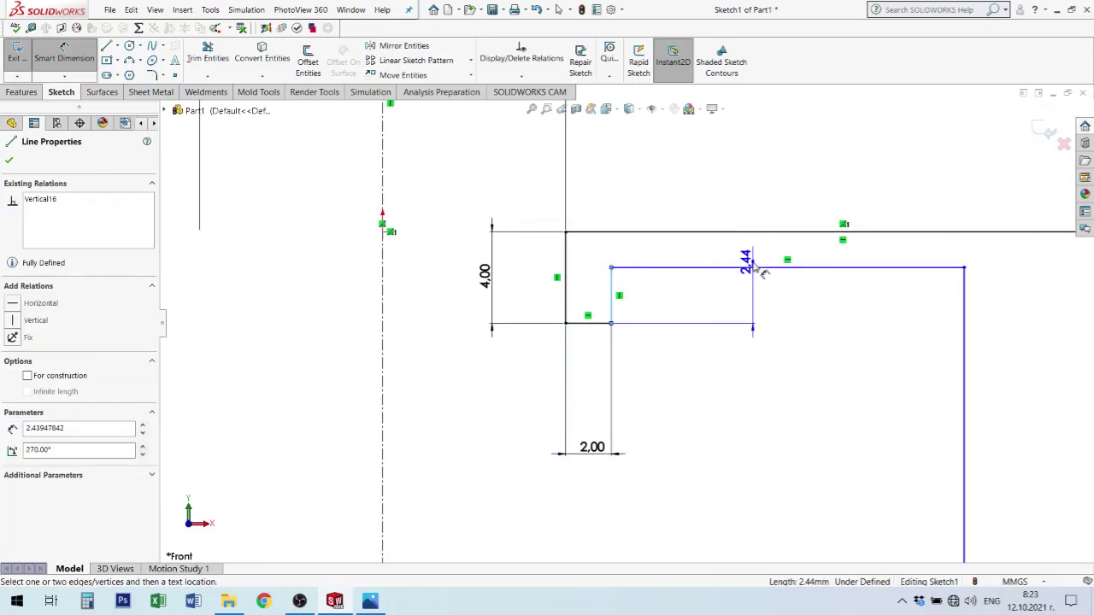
pyautogui.click(645, 355)
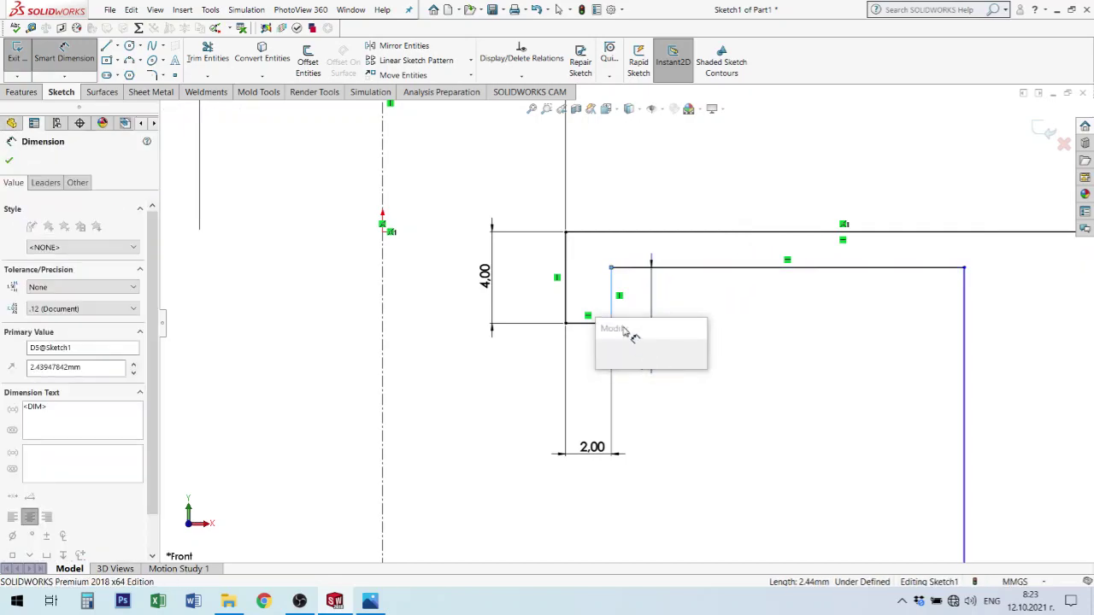
pyautogui.write('1')
pyautogui.press('Return')
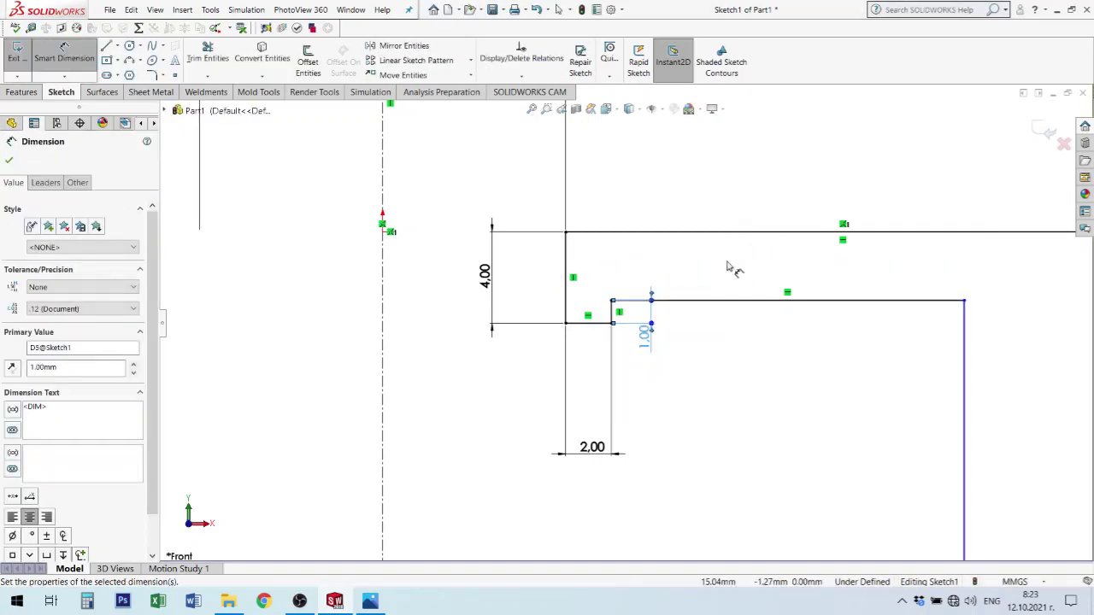
pyautogui.scroll(3, 850, 487)
pyautogui.scroll(2, 654, 385)
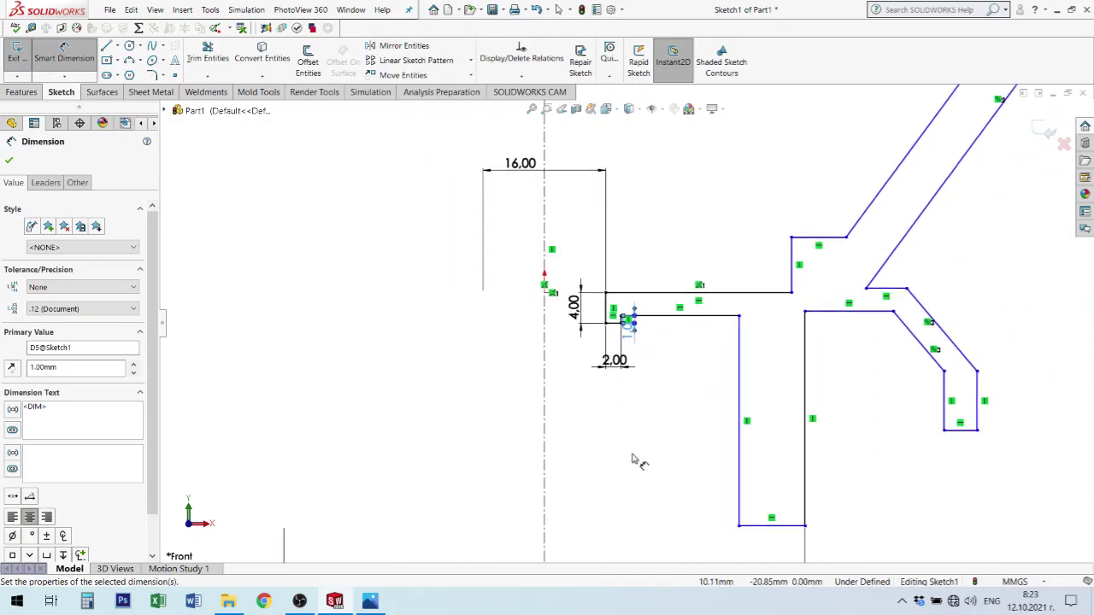
pyautogui.scroll(-2, 633, 460)
pyautogui.scroll(2, 718, 462)
# Dimension the leg width at 2 mm, the slot end width at 2 mm and its height at 5 mm.
pyautogui.click(746, 454)
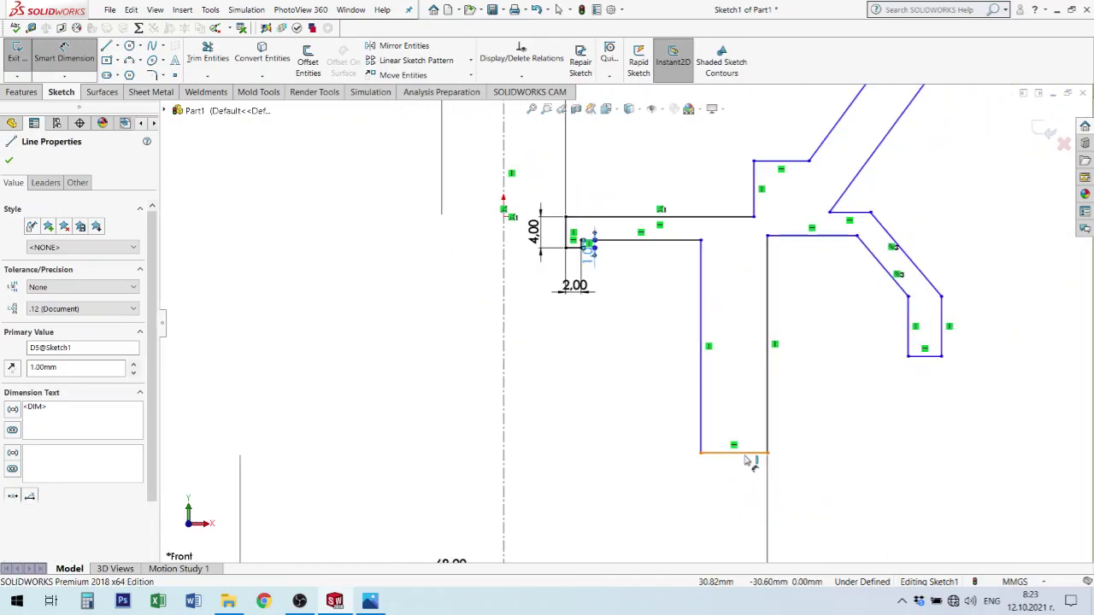
pyautogui.click(746, 457)
pyautogui.click(824, 494)
pyautogui.write('2')
pyautogui.press('Return')
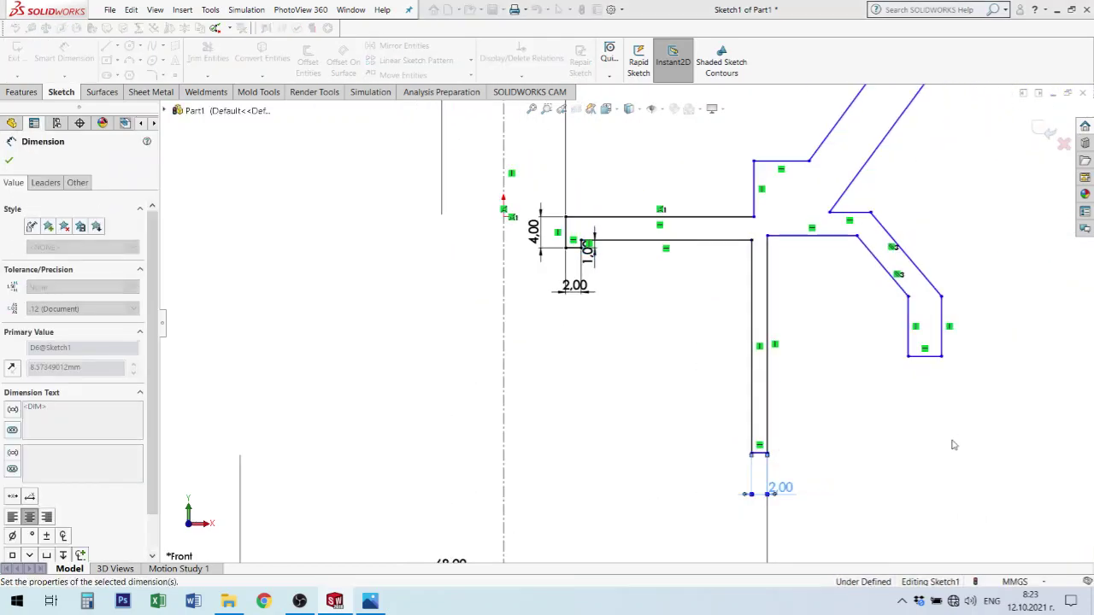
pyautogui.press('Escape')
pyautogui.scroll(3, 854, 402)
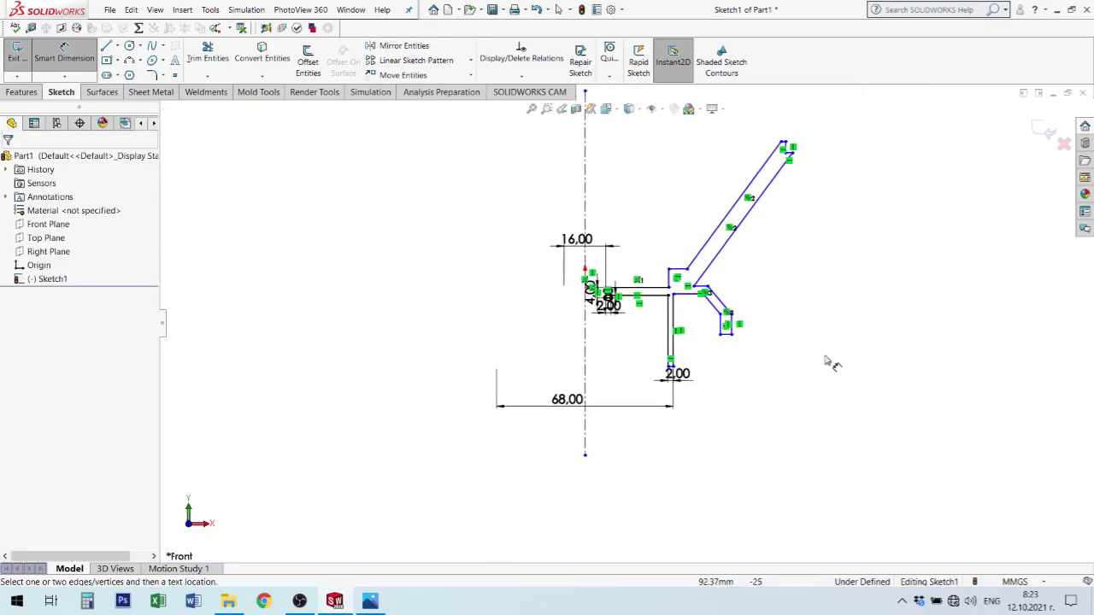
pyautogui.scroll(-2, 769, 351)
pyautogui.scroll(-1, 669, 363)
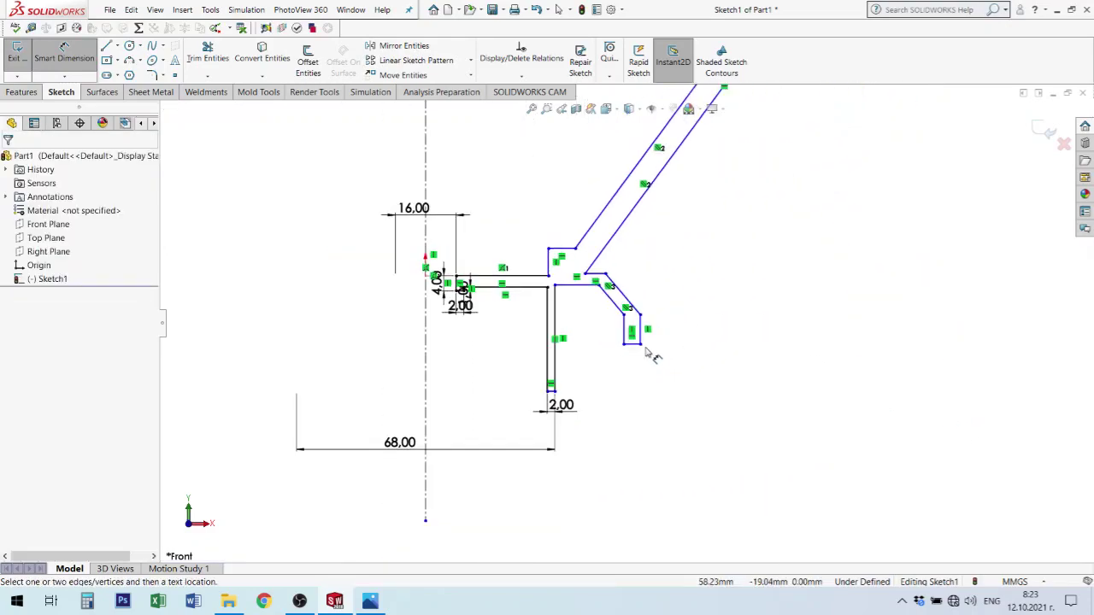
pyautogui.scroll(-1, 636, 349)
pyautogui.click(632, 348)
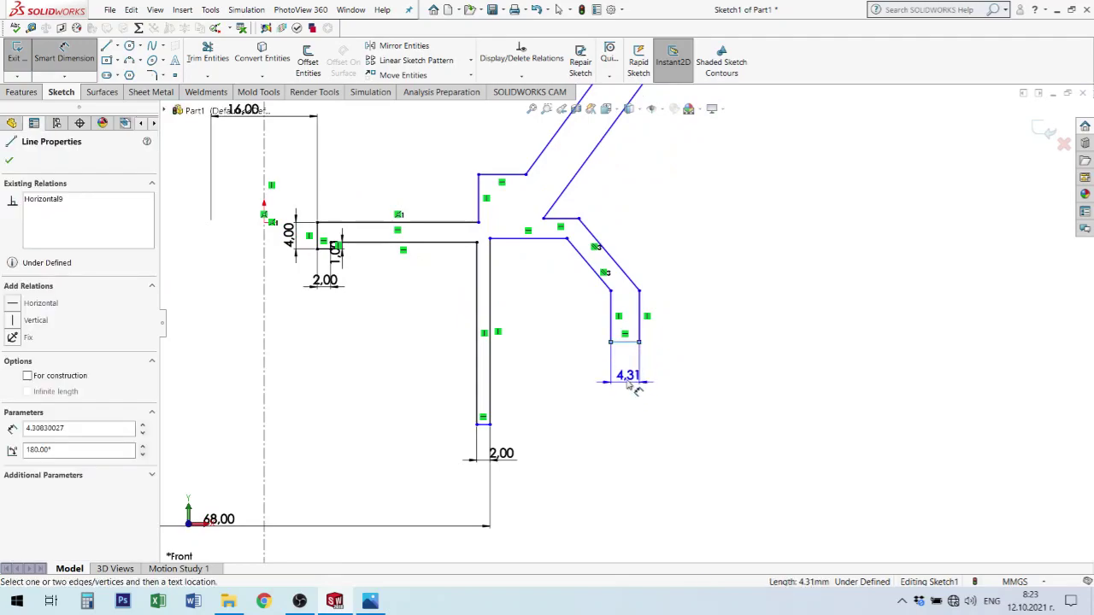
pyautogui.click(633, 376)
pyautogui.write('2.00mm')
pyautogui.press('Return')
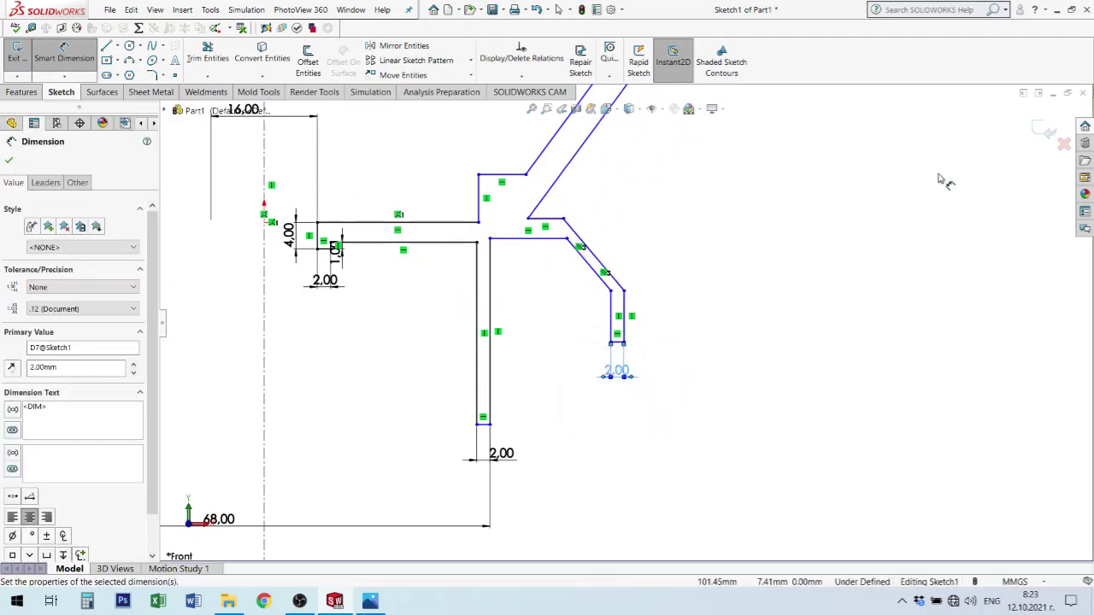
pyautogui.click(675, 413)
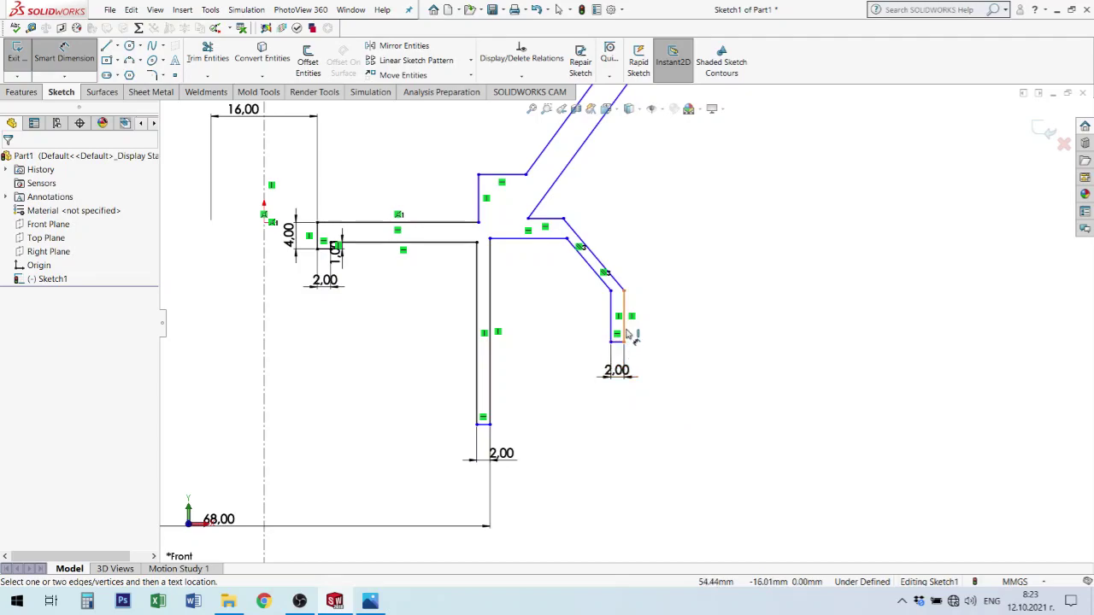
pyautogui.click(628, 334)
pyautogui.click(724, 333)
pyautogui.write('5')
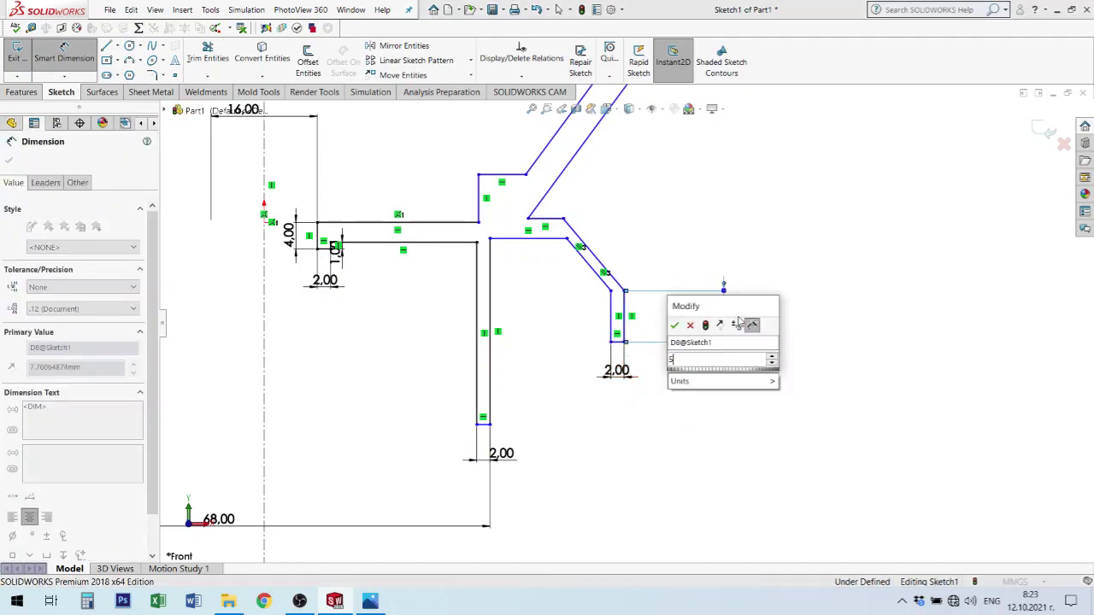
pyautogui.press('Return')
pyautogui.scroll(-3, 646, 269)
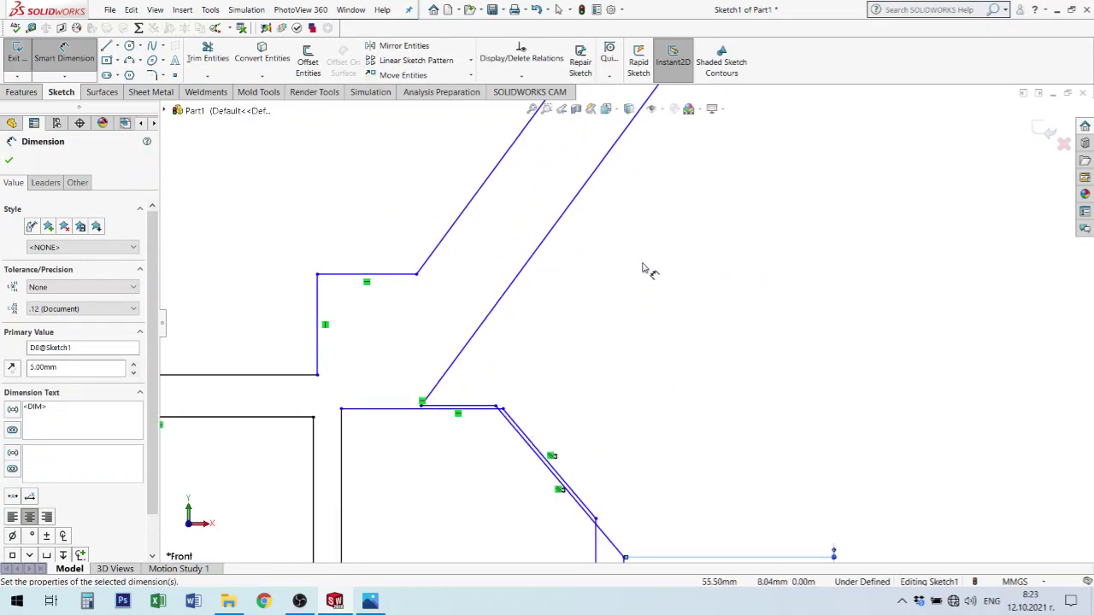
pyautogui.click(645, 269)
pyautogui.scroll(3, 598, 427)
pyautogui.press('Escape')
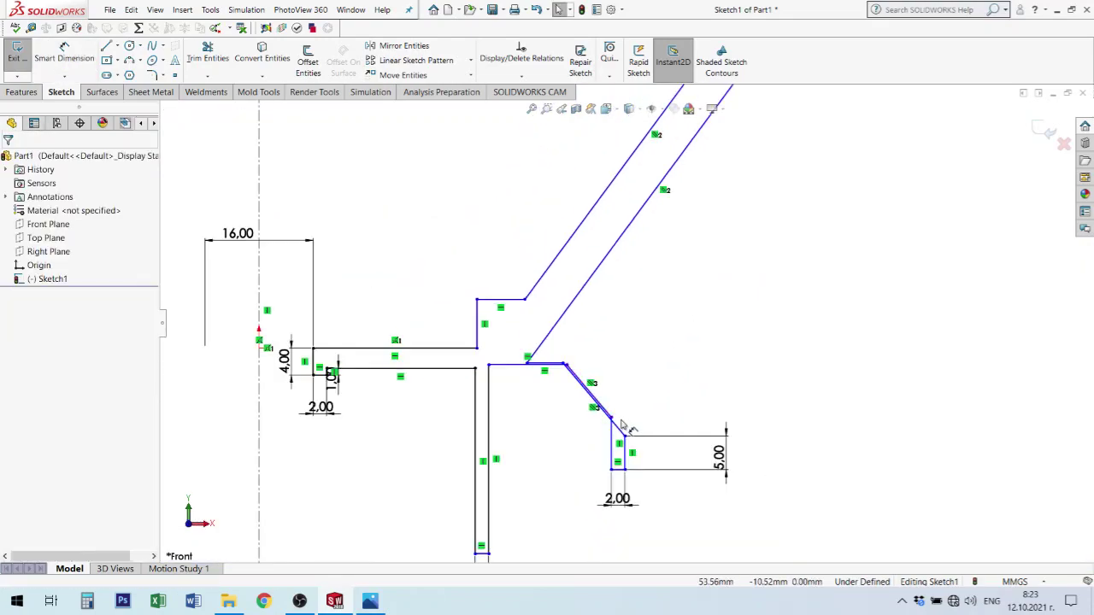
# Drag the slot end's corner up and shift the angled slot geometry left, then open the reference photo.
pyautogui.moveTo(625, 437)
pyautogui.mouseDown()
pyautogui.moveTo(627, 416)
pyautogui.moveTo(620, 427)
pyautogui.mouseUp()
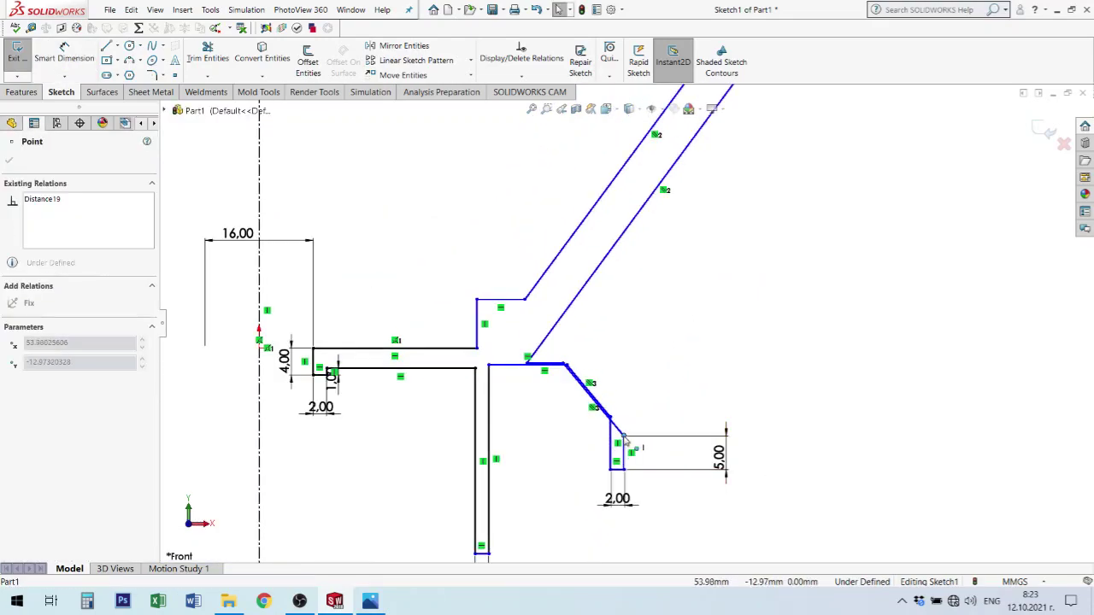
pyautogui.scroll(-2, 604, 417)
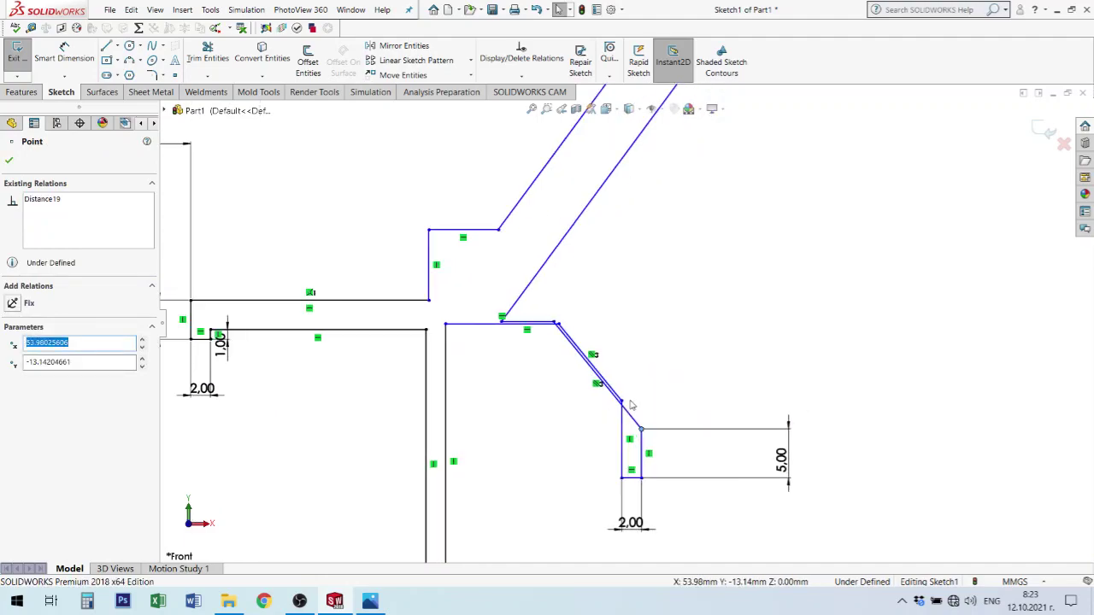
pyautogui.moveTo(622, 404); pyautogui.dragTo(508, 303)
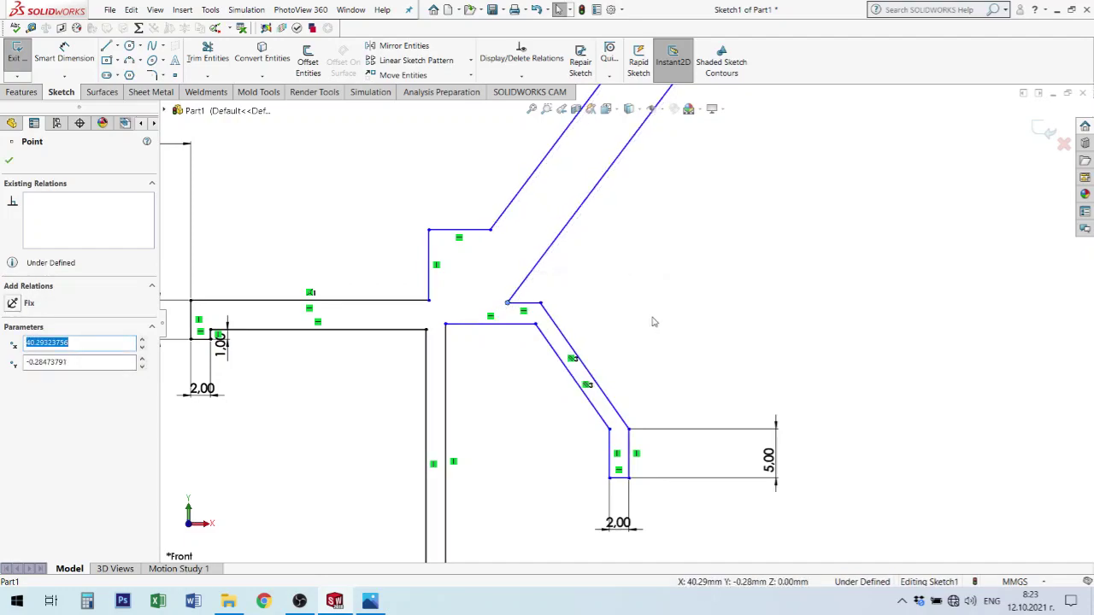
pyautogui.scroll(1, 620, 371)
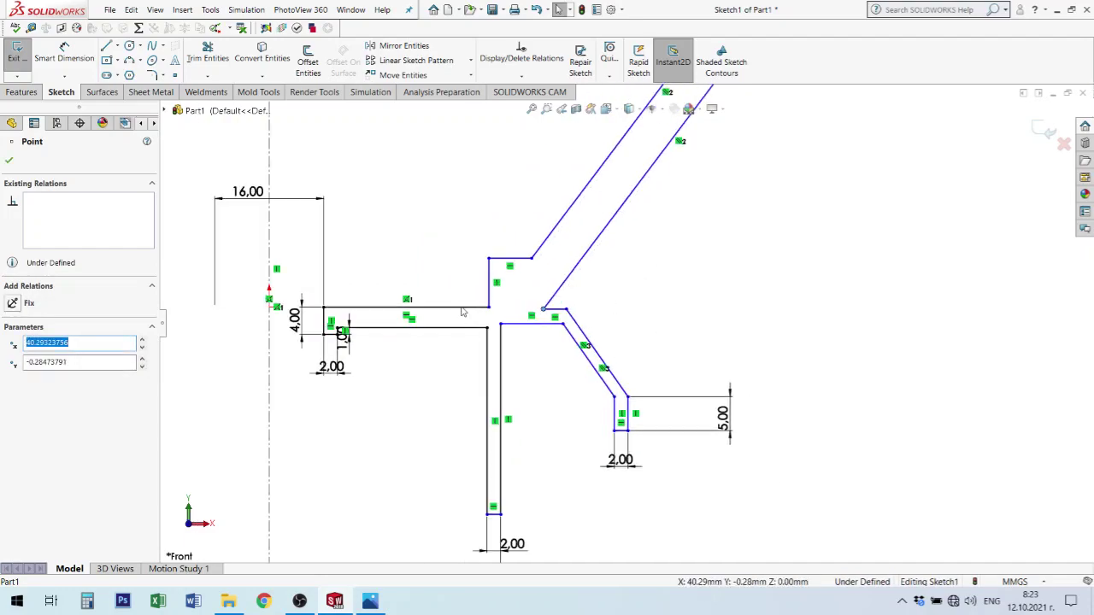
pyautogui.scroll(1, 609, 398)
pyautogui.scroll(-2, 605, 410)
pyautogui.scroll(1, 601, 425)
pyautogui.scroll(-1, 630, 411)
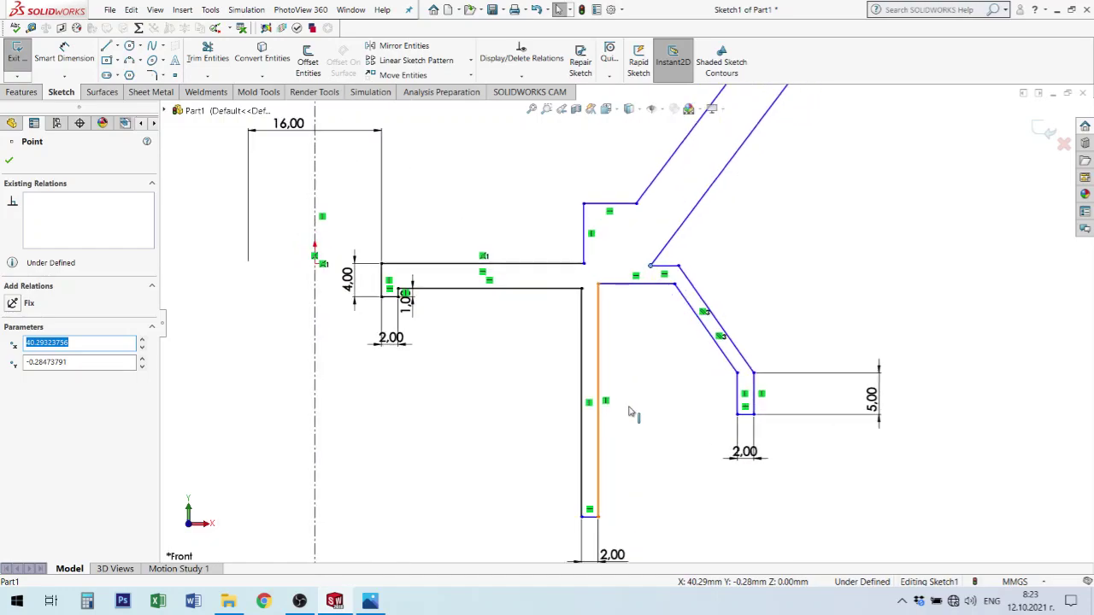
pyautogui.scroll(1, 642, 416)
pyautogui.scroll(1, 650, 413)
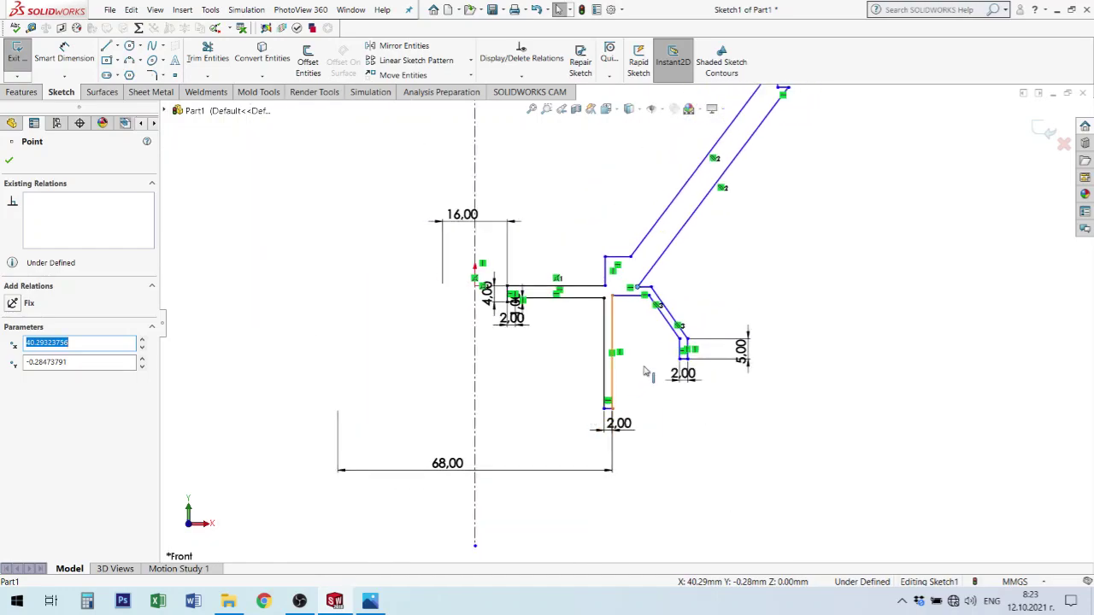
pyautogui.scroll(-1, 620, 448)
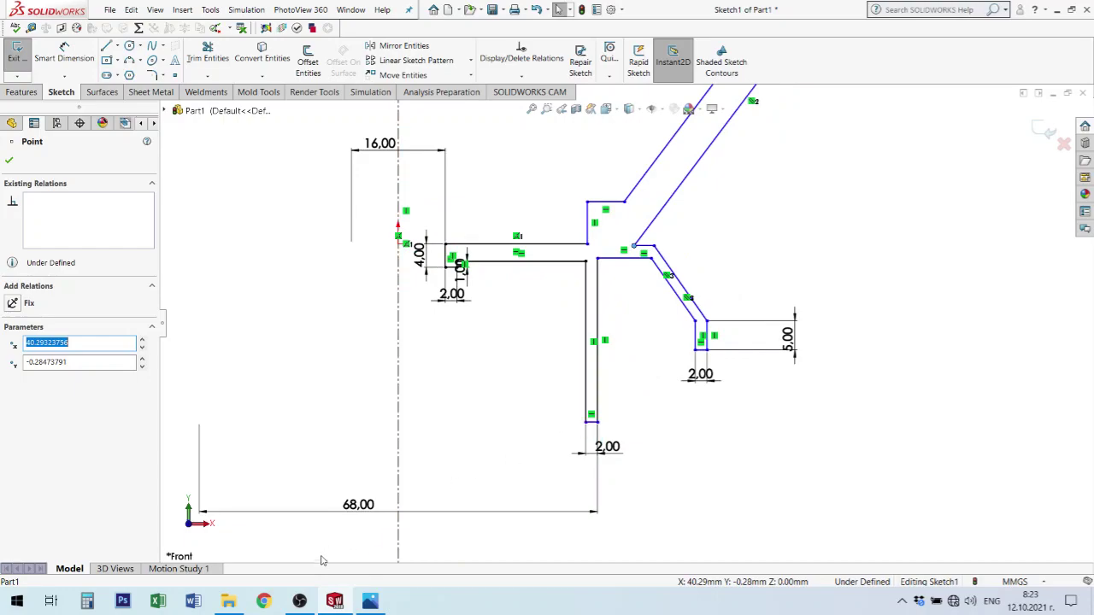
pyautogui.click(371, 601)
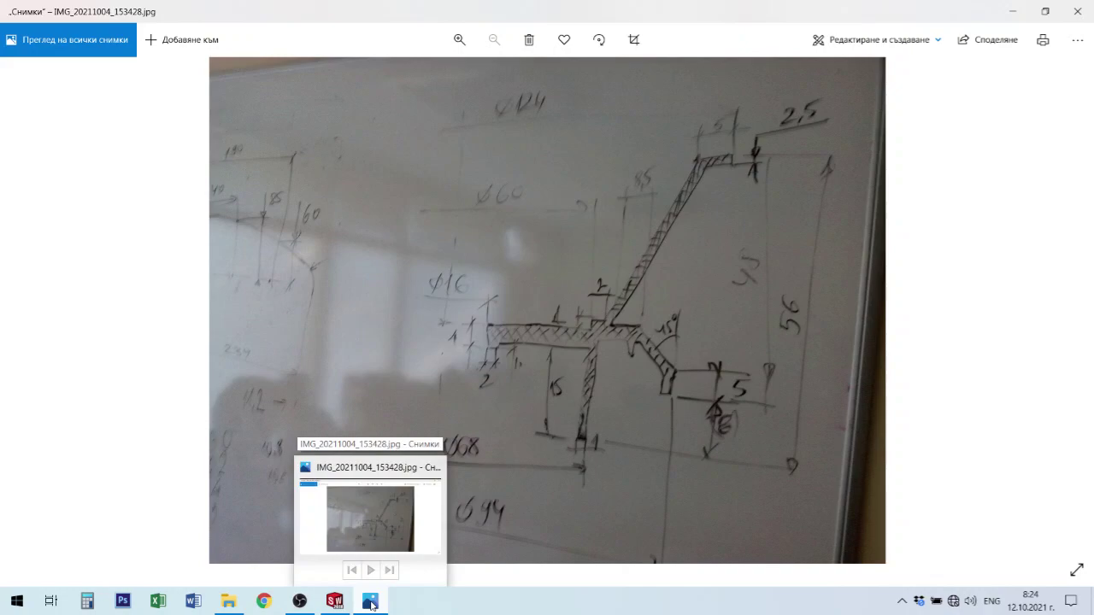
# Minimise the whiteboard photo to return to the SOLIDWORKS sketch.
pyautogui.click(370, 603)
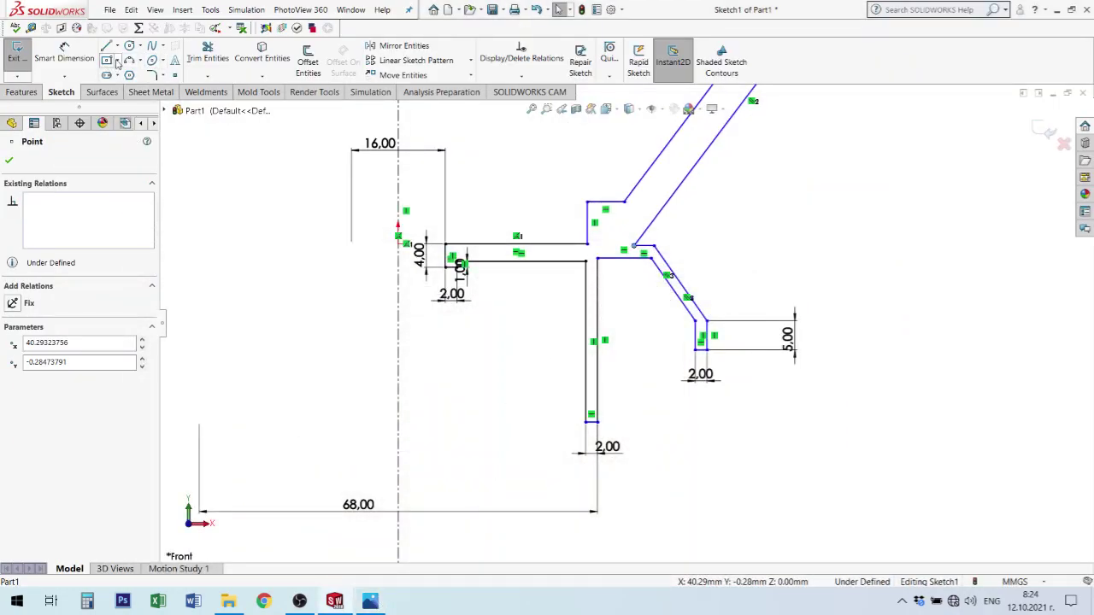
# Dimension the inner vertical wall to 15 mm.
pyautogui.click(64, 52)
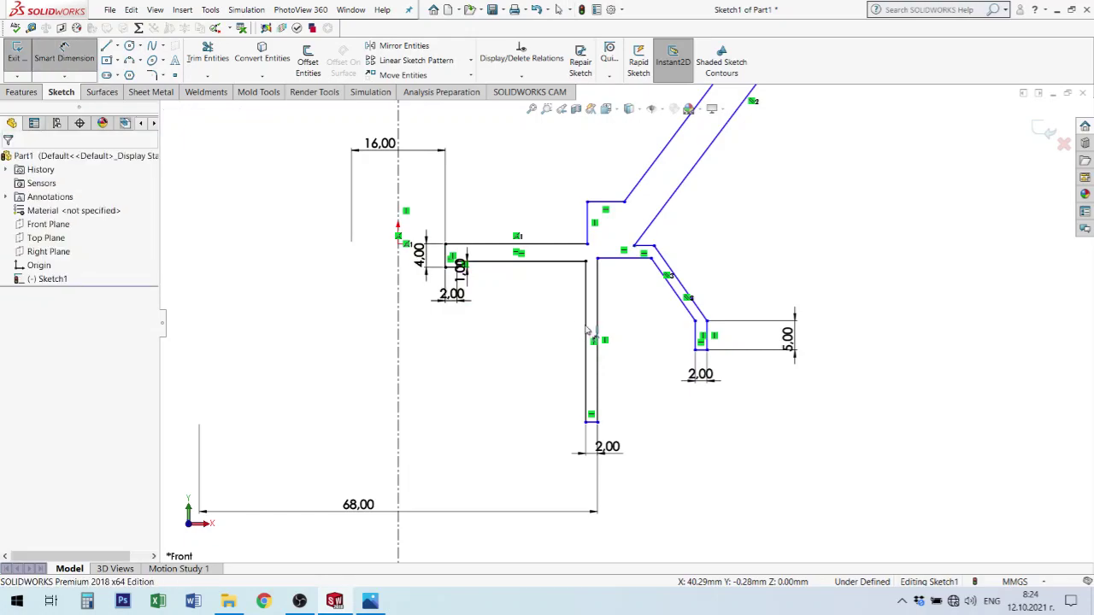
pyautogui.click(587, 329)
pyautogui.click(541, 359)
pyautogui.write('1')
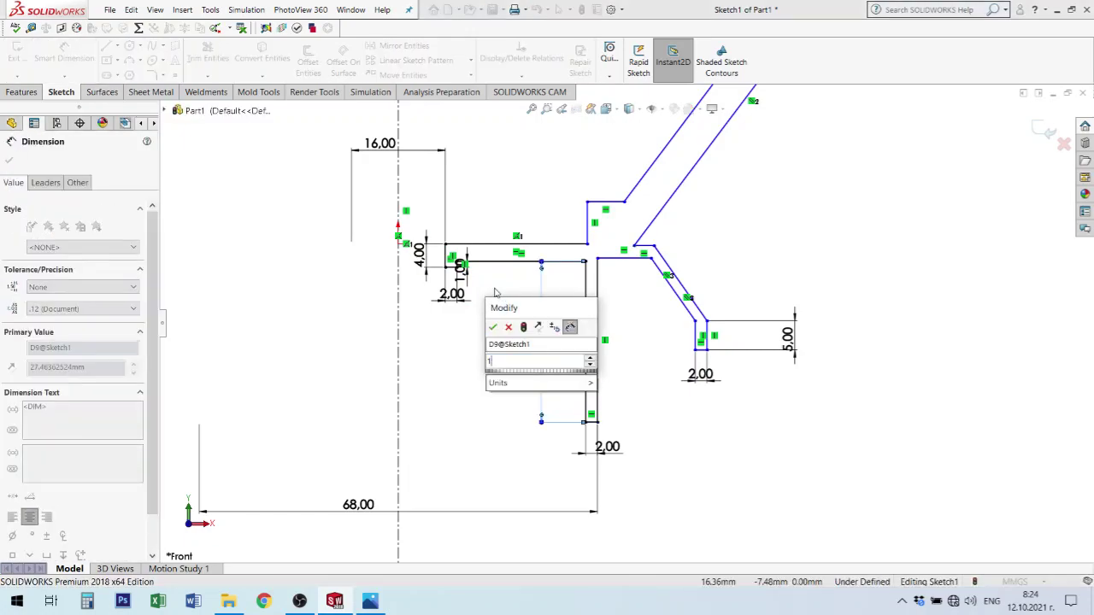
pyautogui.write('5')
pyautogui.press('Return')
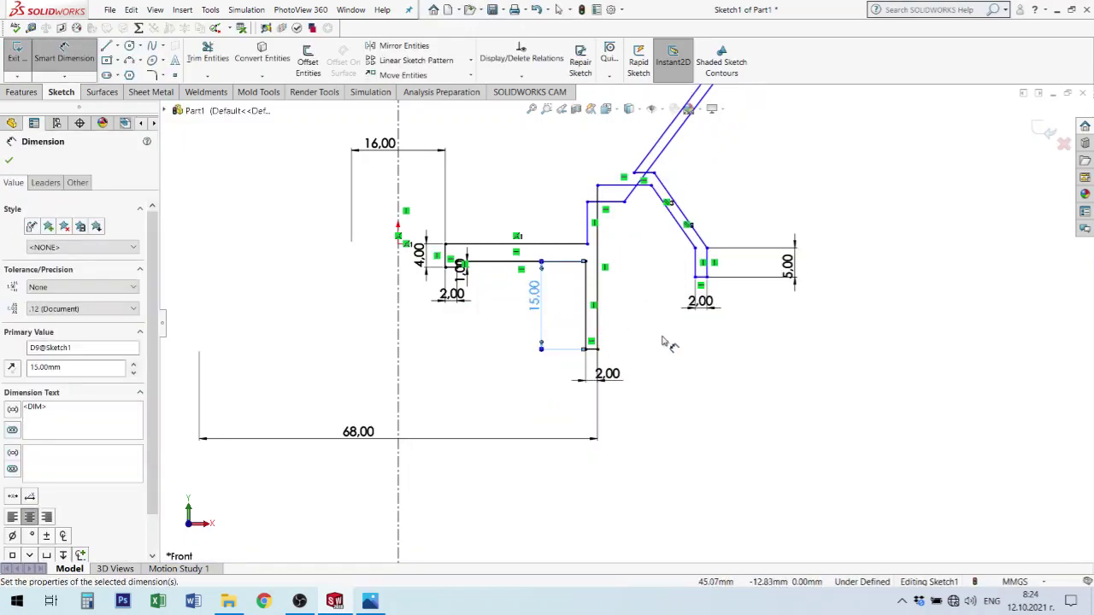
pyautogui.press('Escape')
pyautogui.press('Escape')
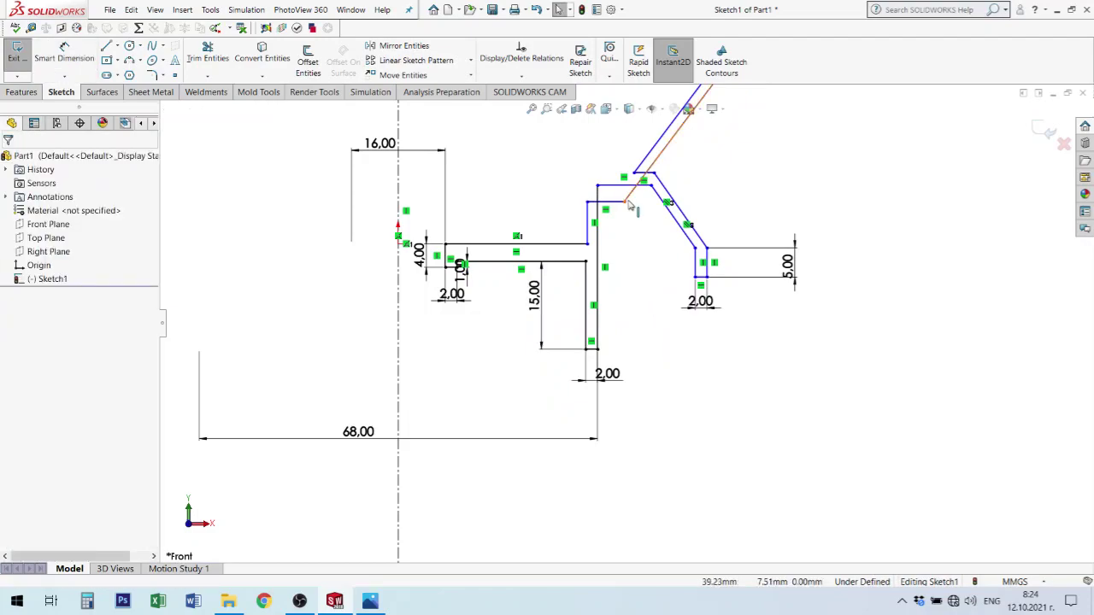
# Drag the step corners and top points to reshape the upper steps and slanted arm, checking the reference photo.
pyautogui.moveTo(598, 188); pyautogui.dragTo(601, 225)
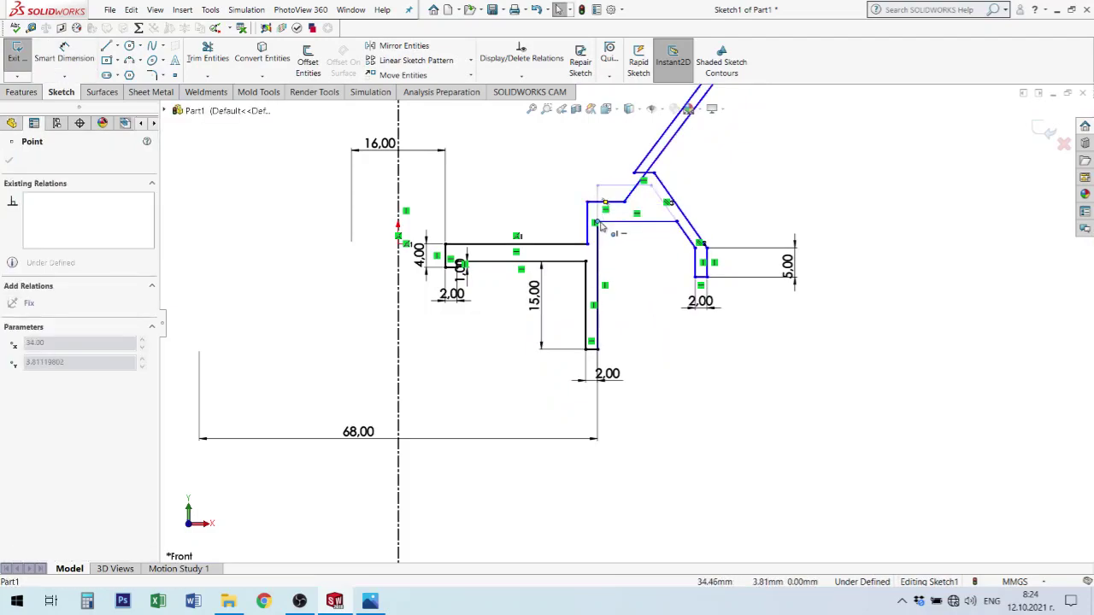
pyautogui.click(981, 206)
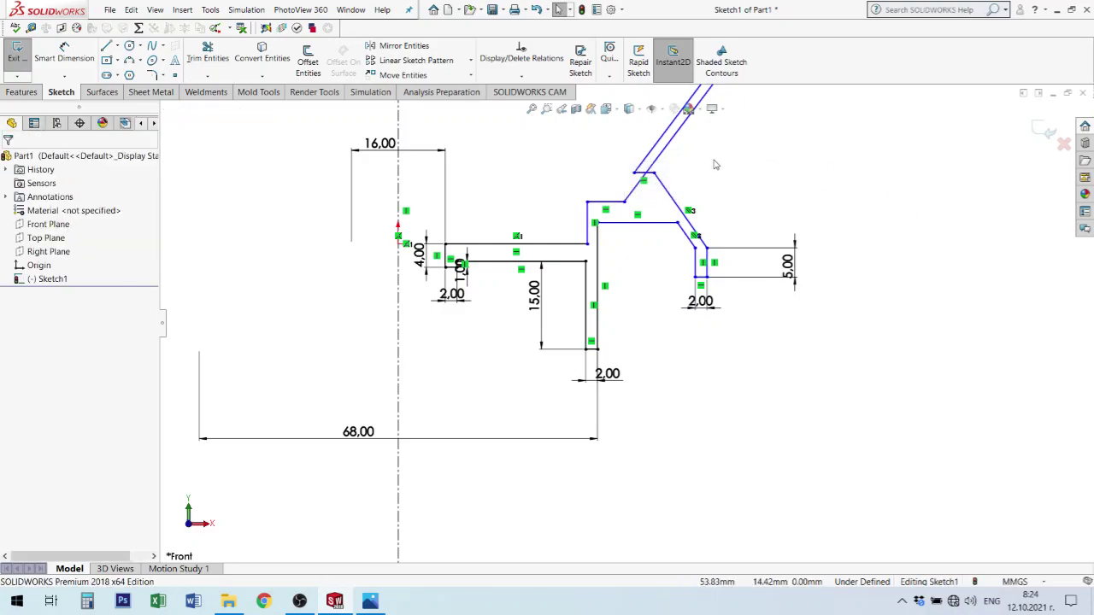
pyautogui.moveTo(624, 202)
pyautogui.mouseDown()
pyautogui.moveTo(616, 191)
pyautogui.moveTo(709, 202)
pyautogui.moveTo(629, 205)
pyautogui.mouseUp()
pyautogui.scroll(3, 712, 207)
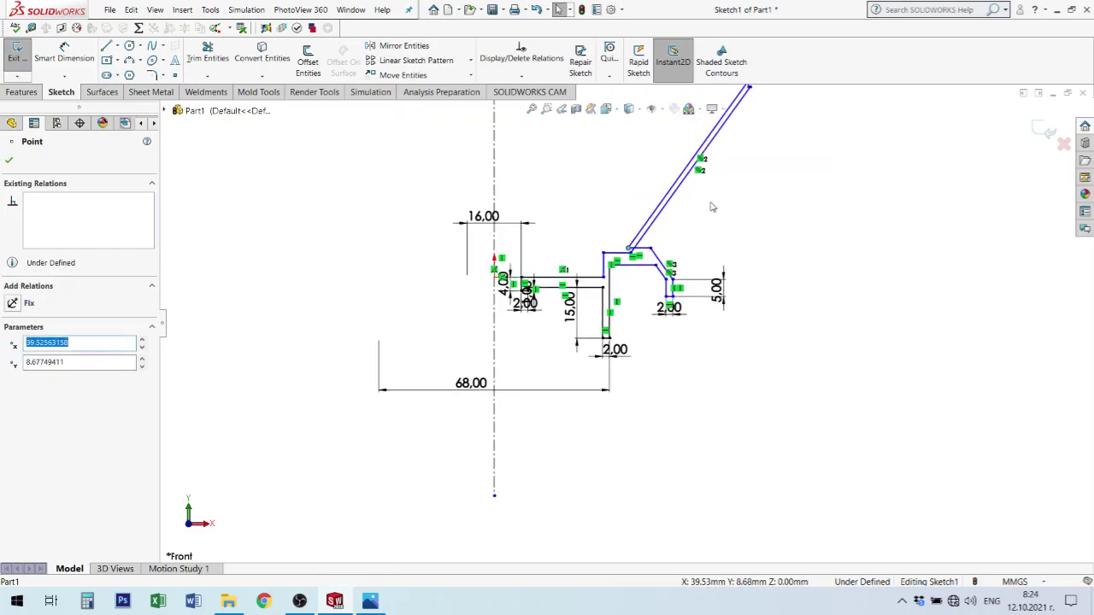
pyautogui.scroll(2, 750, 197)
pyautogui.scroll(-2, 703, 179)
pyautogui.scroll(-3, 695, 180)
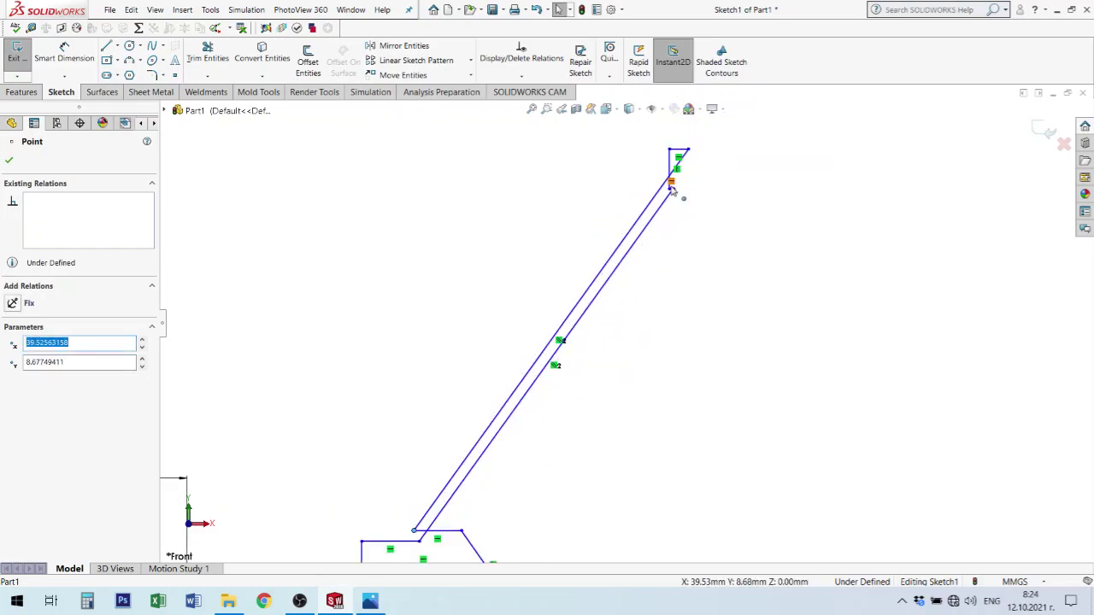
pyautogui.moveTo(671, 192); pyautogui.dragTo(772, 191)
pyautogui.scroll(2, 573, 419)
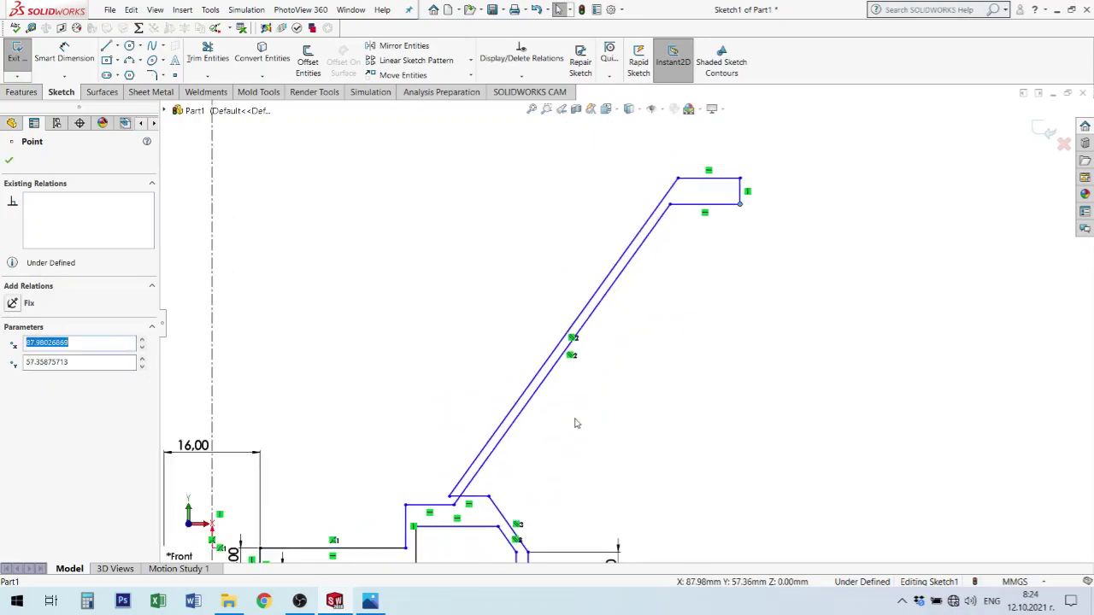
pyautogui.scroll(-2, 511, 467)
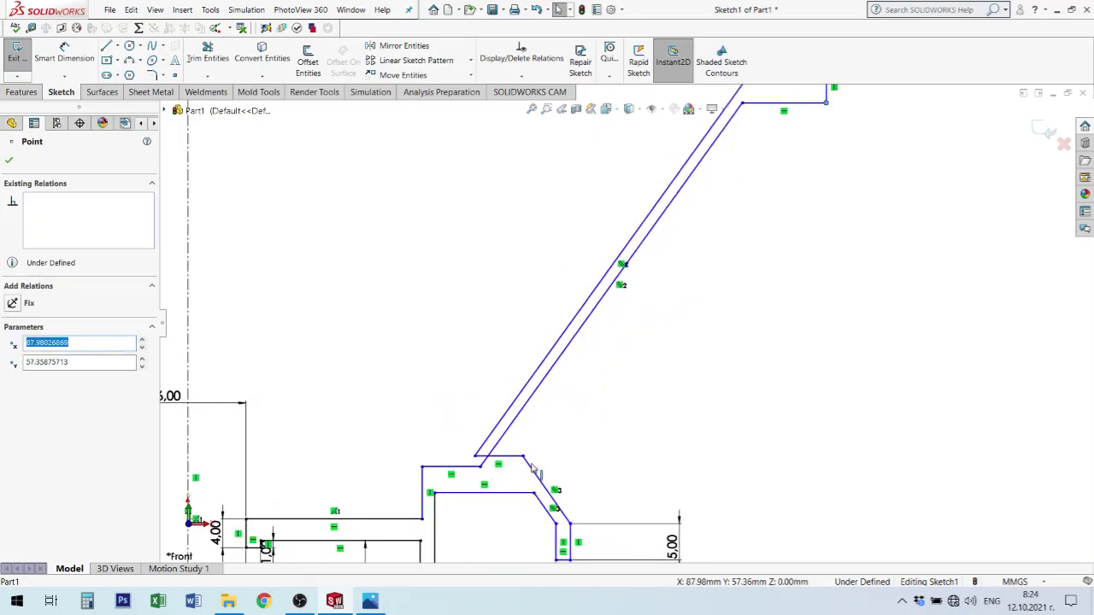
pyautogui.scroll(2, 694, 357)
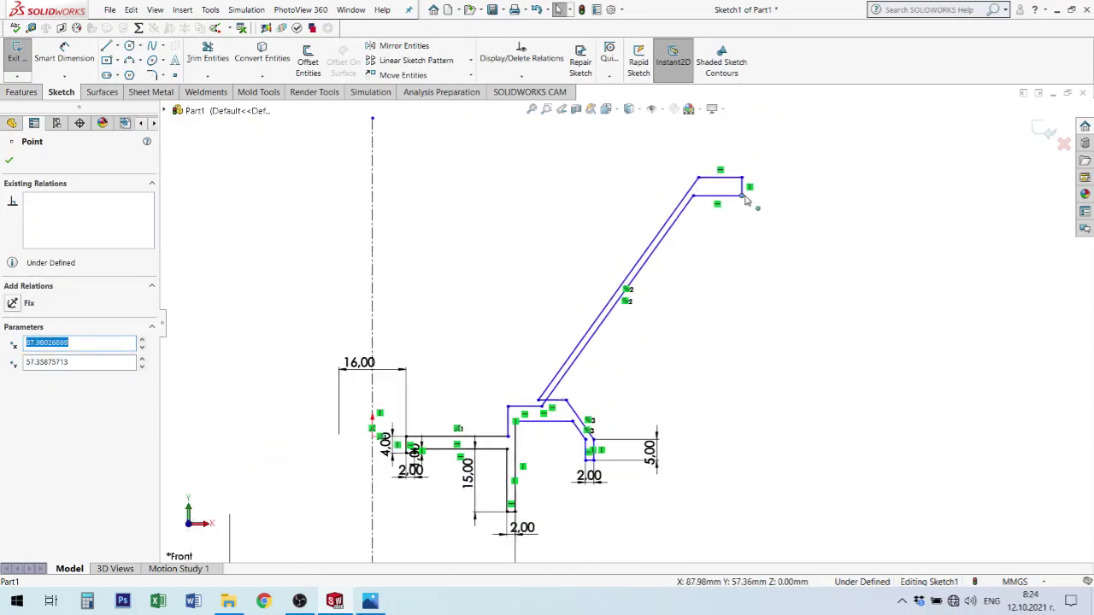
pyautogui.moveTo(743, 197)
pyautogui.mouseDown()
pyautogui.moveTo(739, 161)
pyautogui.moveTo(666, 184)
pyautogui.mouseUp()
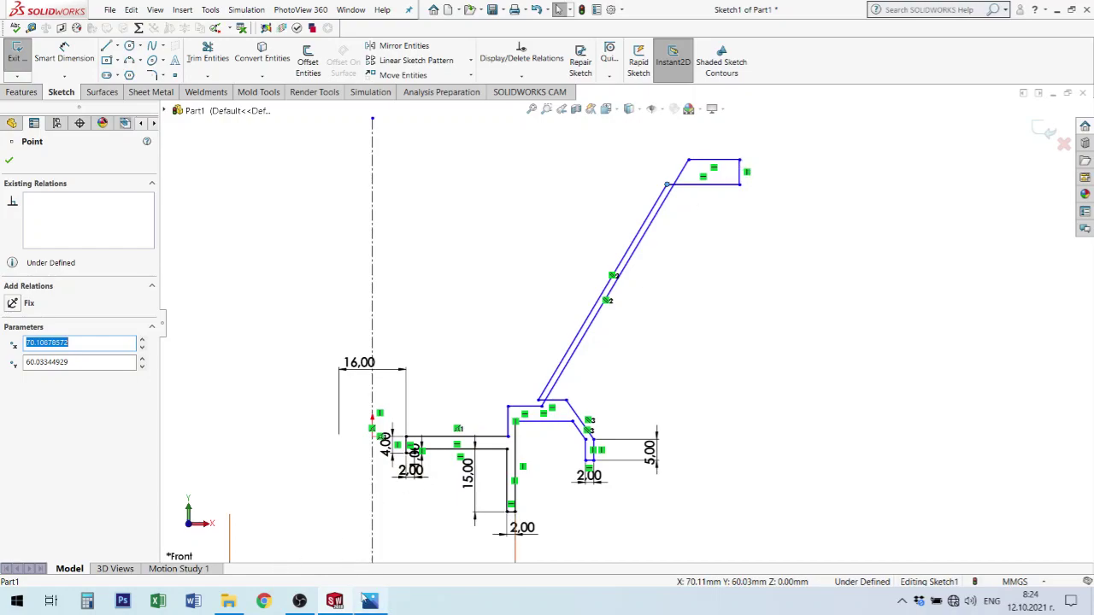
pyautogui.hotkey('alt', 'Tab')
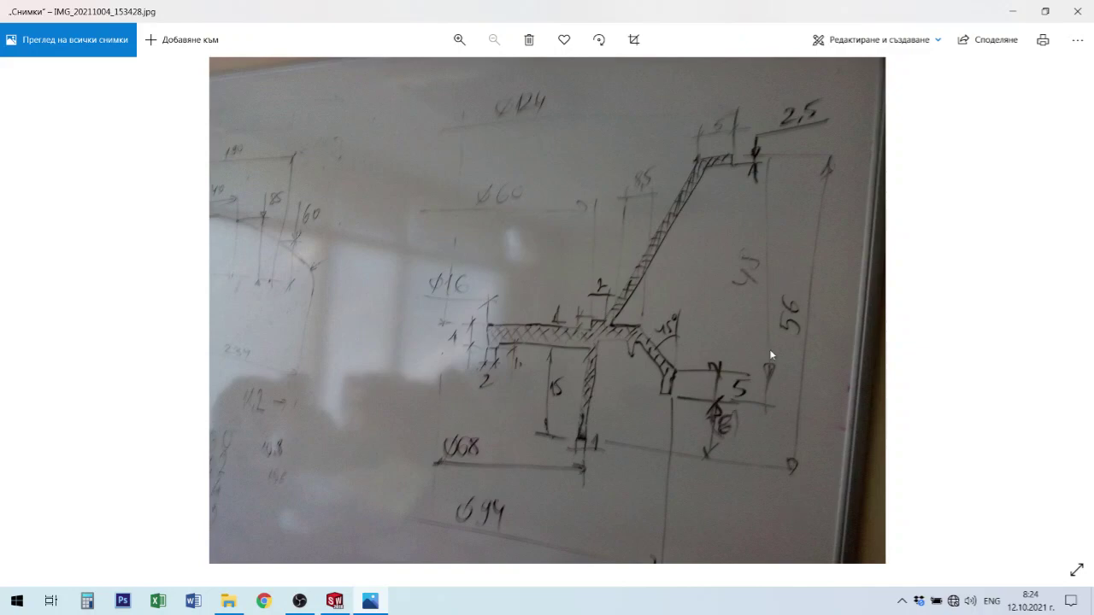
pyautogui.hotkey('alt', 'Tab')
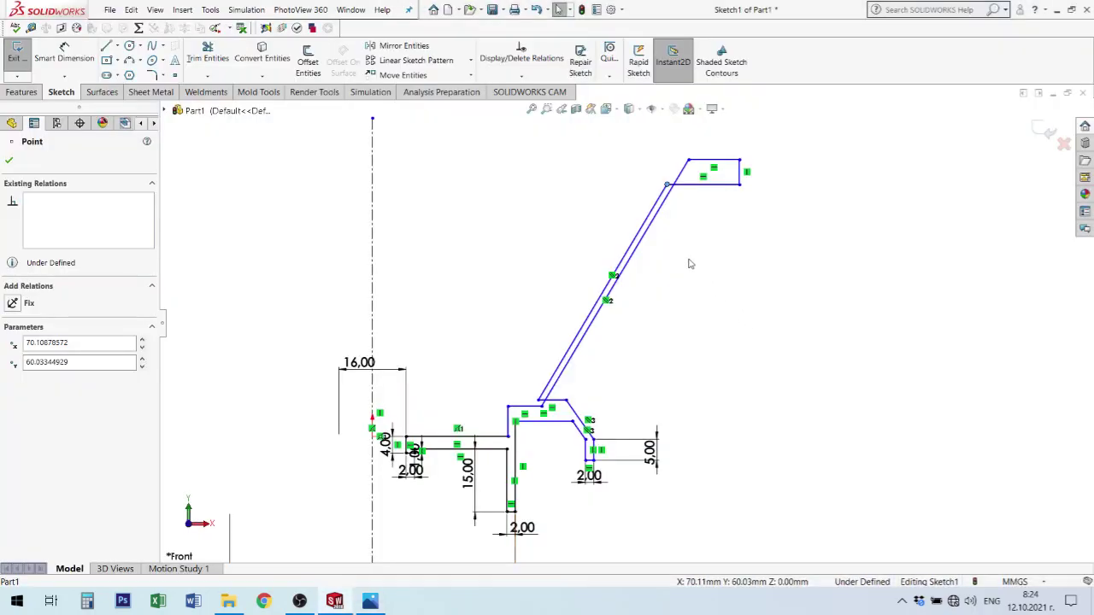
# Dimension the top rectangle's right edge as a 124 mm diameter from the centreline.
pyautogui.press('d')
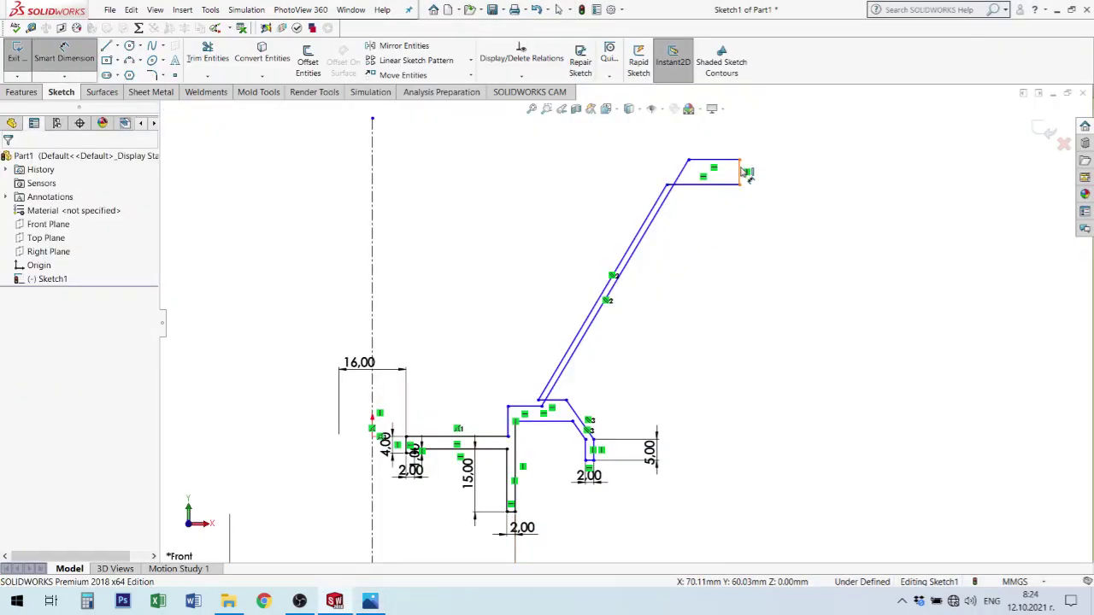
pyautogui.click(742, 171)
pyautogui.click(373, 177)
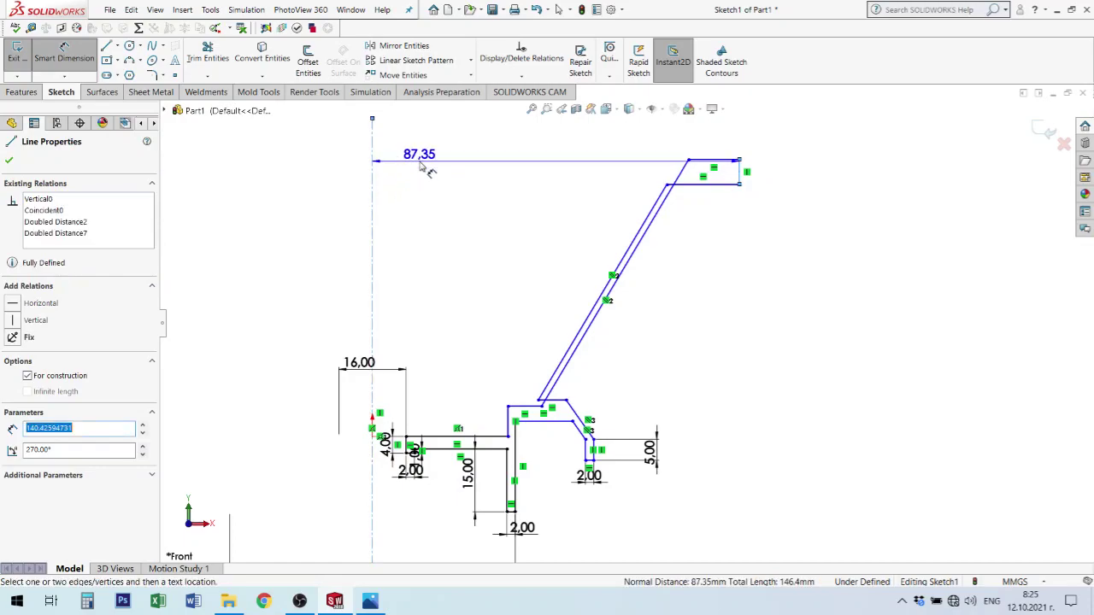
pyautogui.click(330, 147)
pyautogui.write('124')
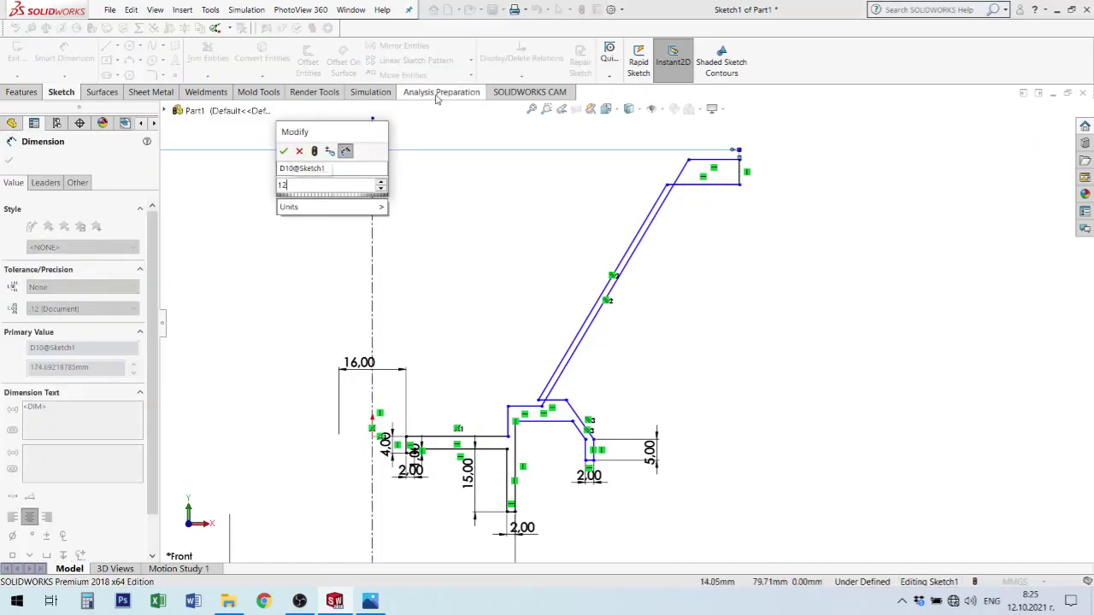
pyautogui.press('Return')
pyautogui.click(768, 305)
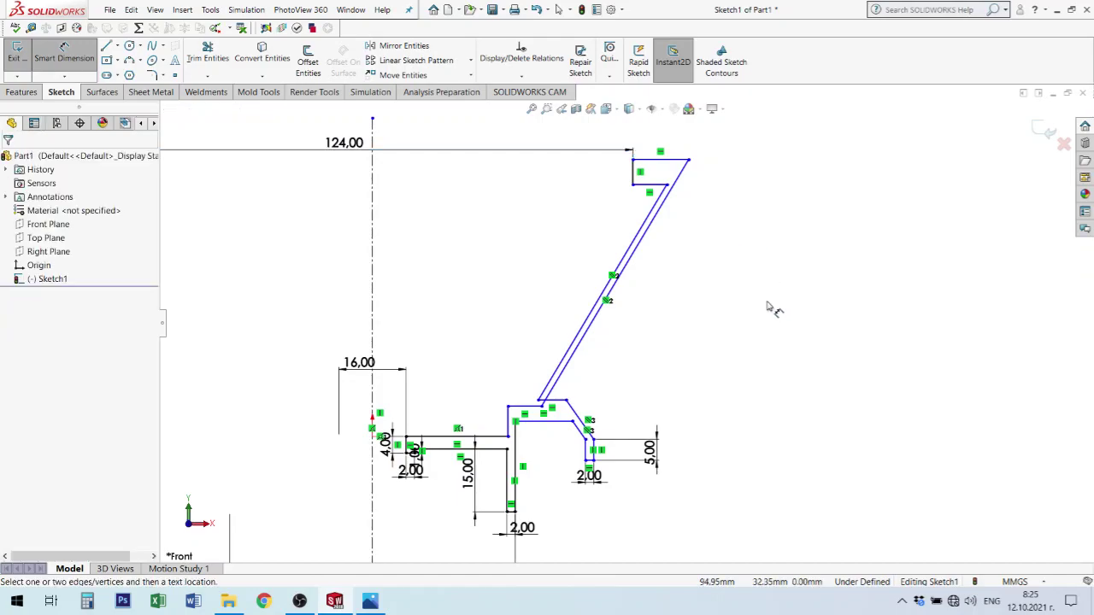
# Set a 56 mm height from the top corner point to the bottom edge.
pyautogui.click(633, 159)
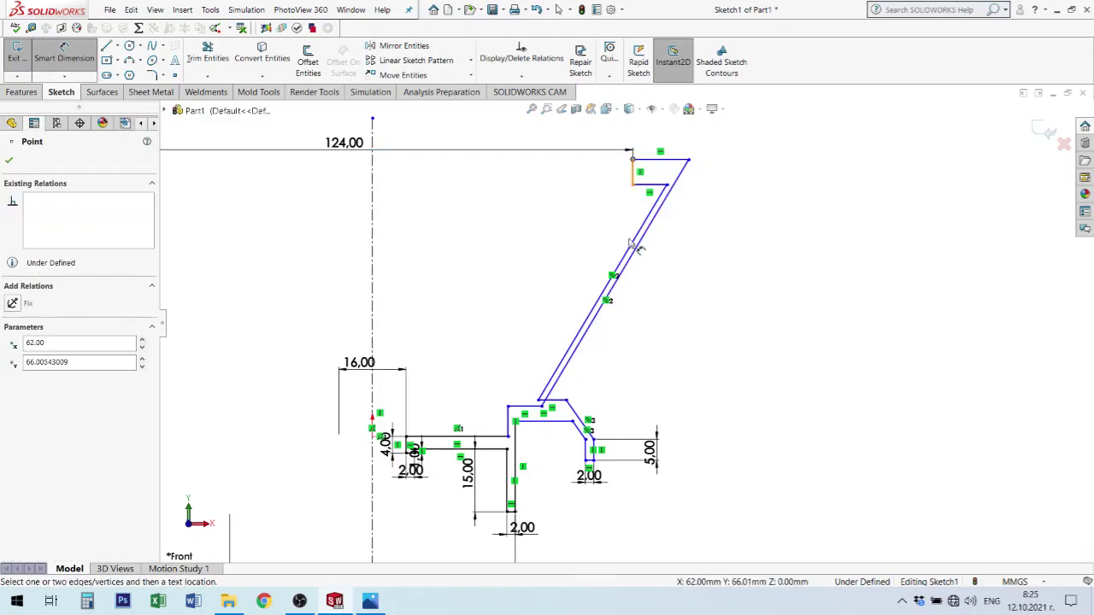
pyautogui.scroll(-1, 512, 512)
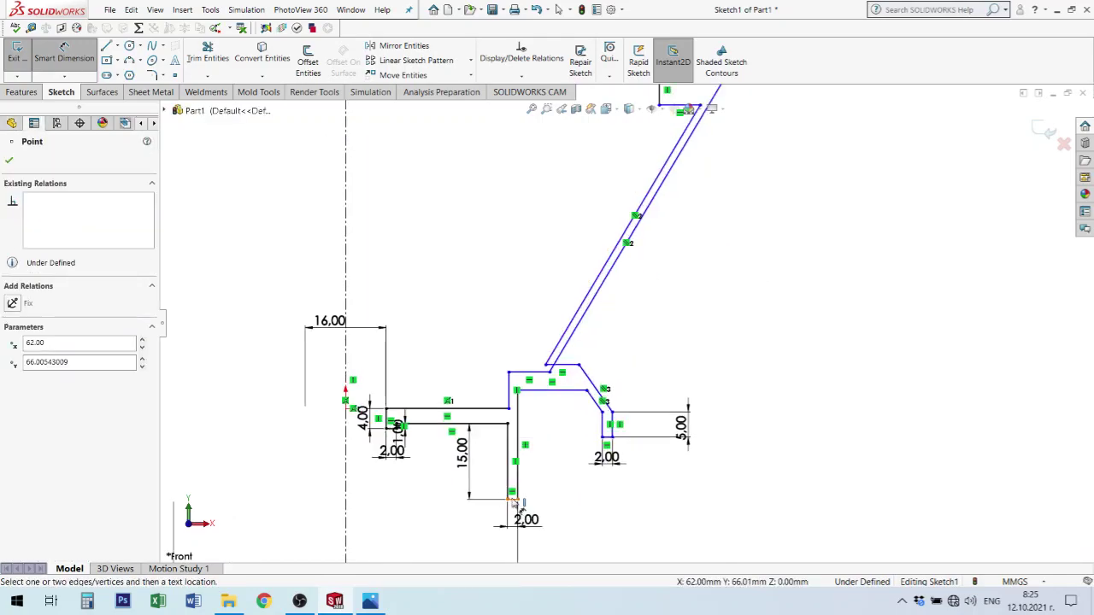
pyautogui.click(518, 502)
pyautogui.click(825, 359)
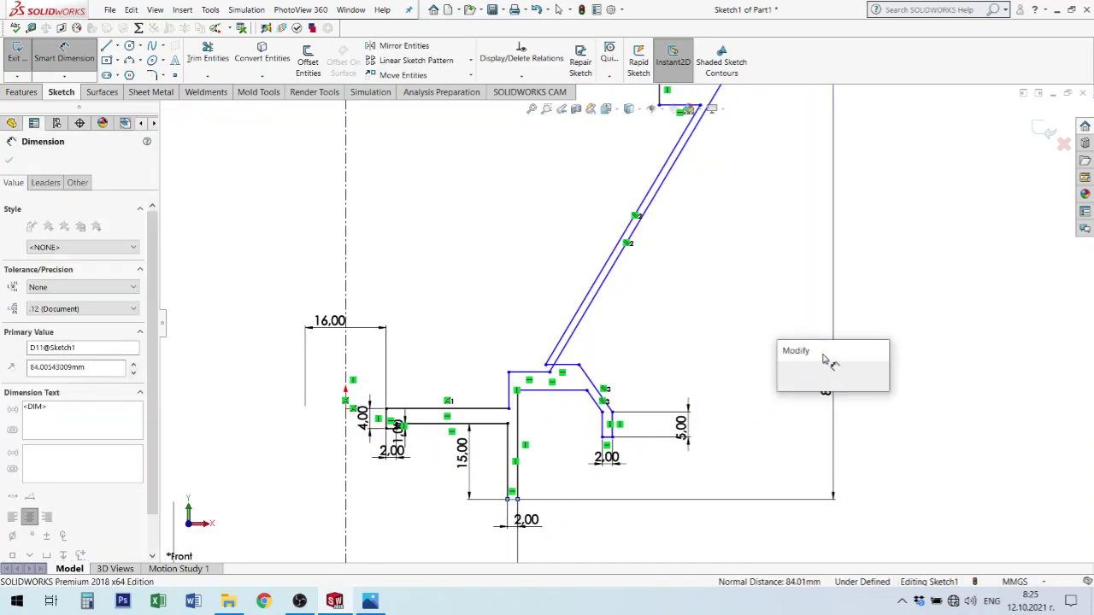
pyautogui.write('56')
pyautogui.press('Return')
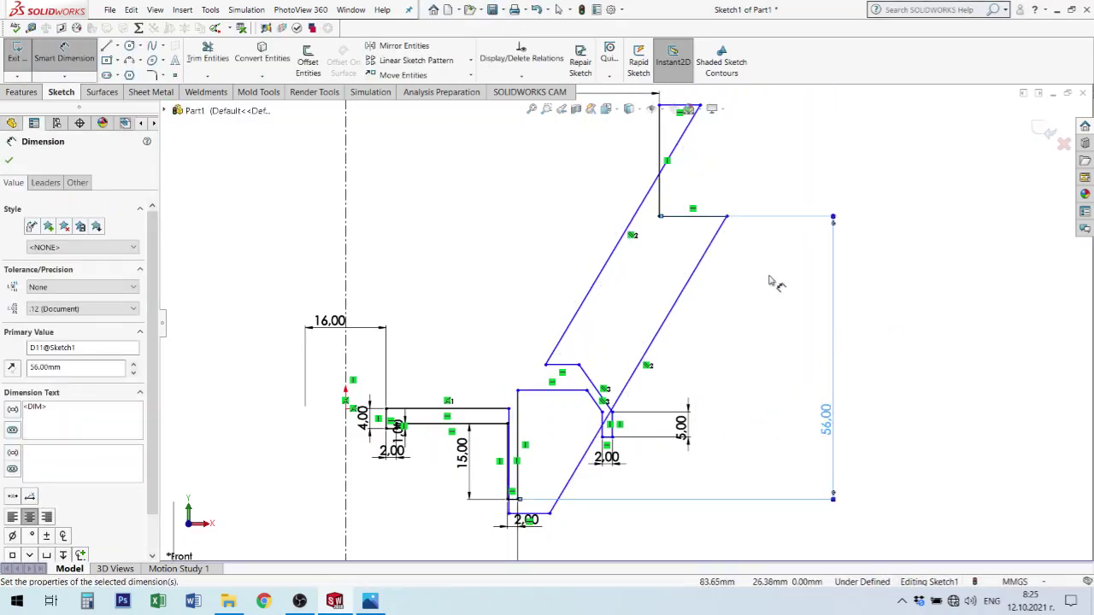
pyautogui.press('Escape')
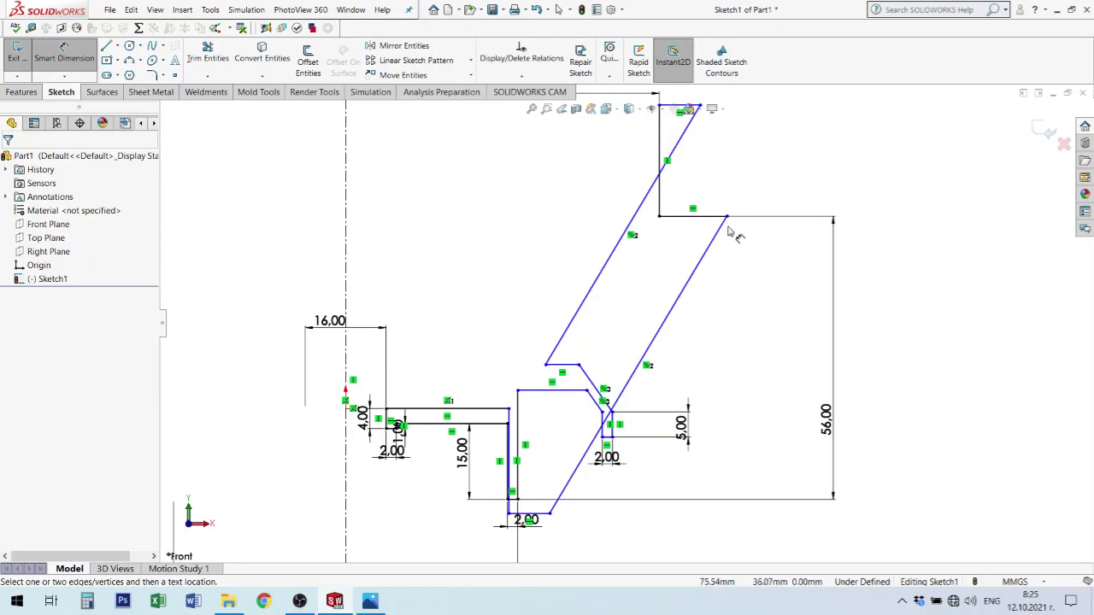
pyautogui.press('Escape')
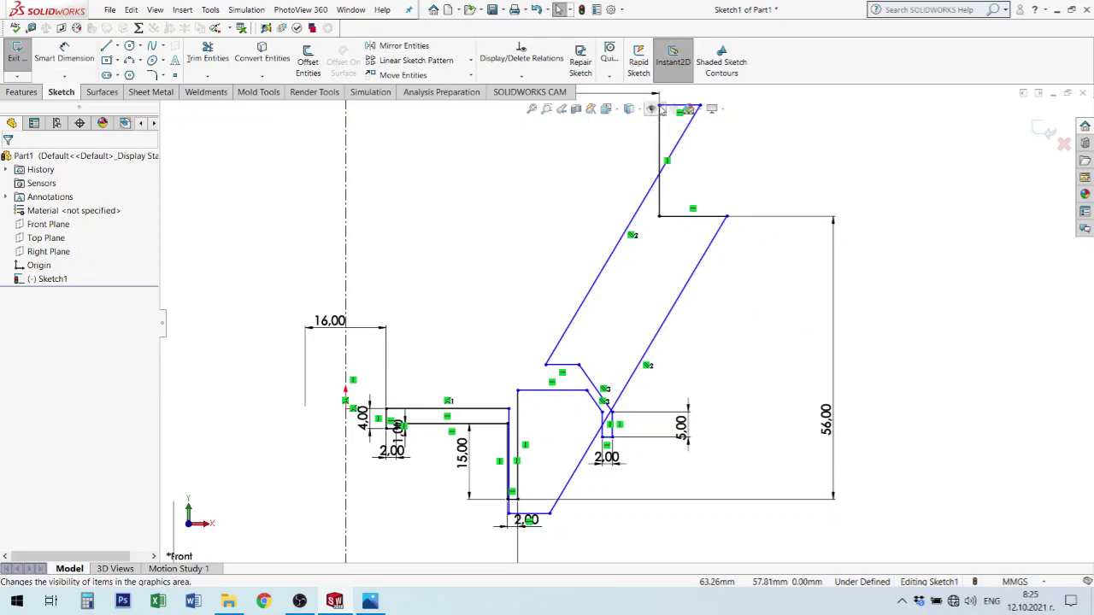
# Drag the top corner down and shift the line onto the slanted edge.
pyautogui.press('f')
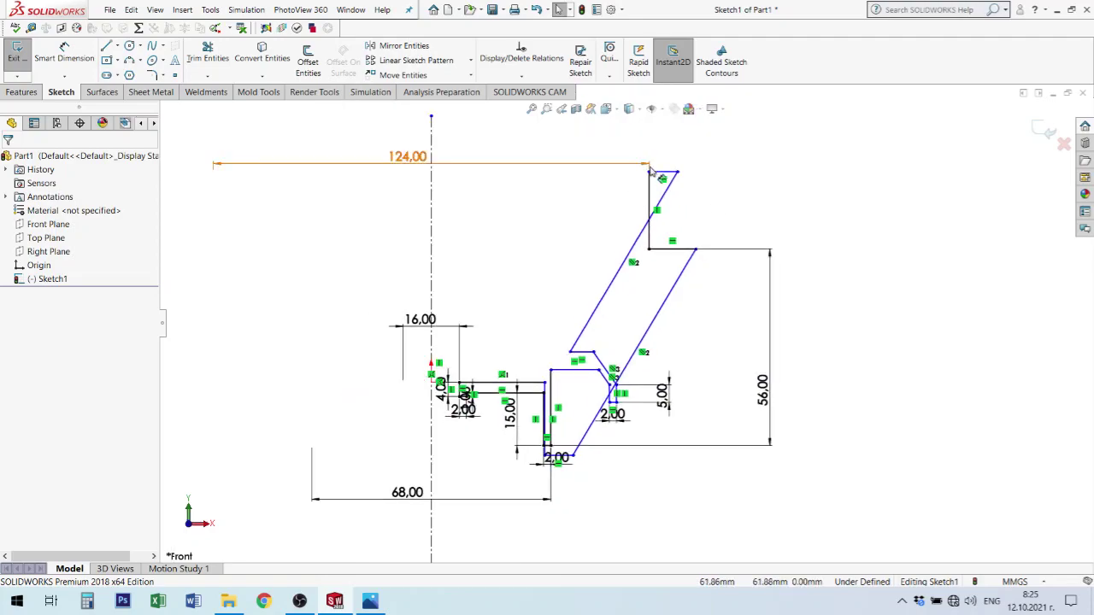
pyautogui.moveTo(648, 172)
pyautogui.mouseDown()
pyautogui.moveTo(672, 272)
pyautogui.moveTo(706, 255)
pyautogui.moveTo(618, 258)
pyautogui.mouseUp()
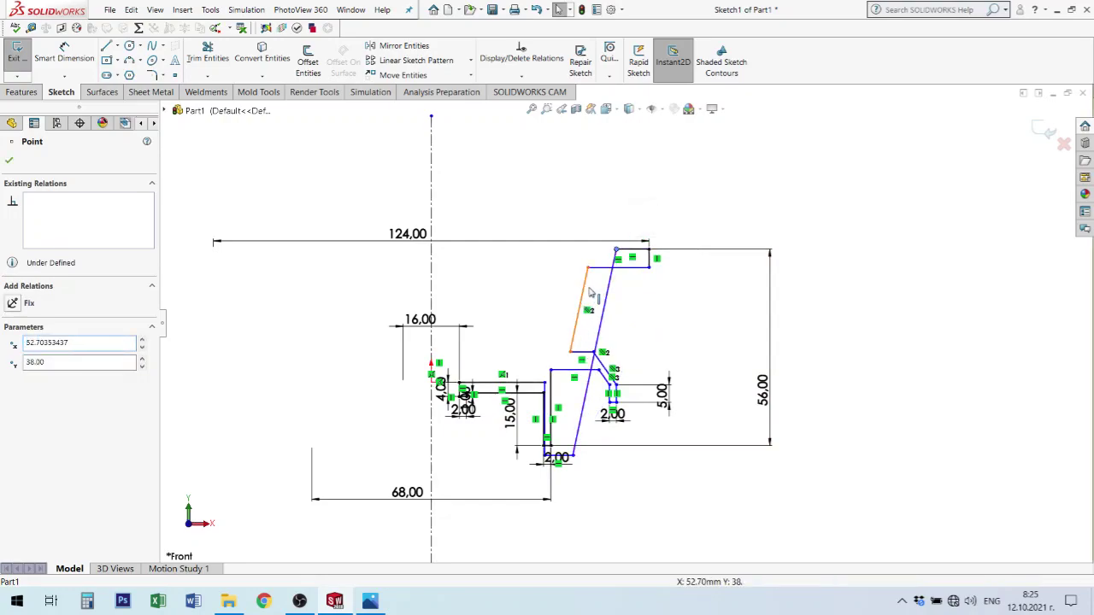
pyautogui.moveTo(582, 305); pyautogui.dragTo(623, 309)
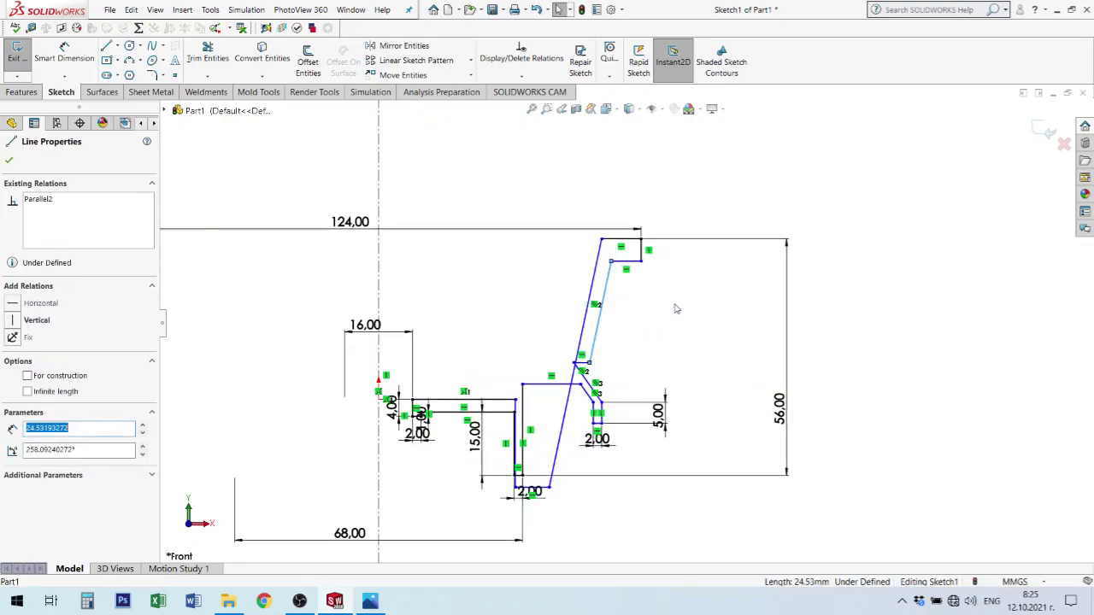
pyautogui.scroll(-4, 673, 282)
# Dimension the short vertical step to 2.50 mm.
pyautogui.press('d')
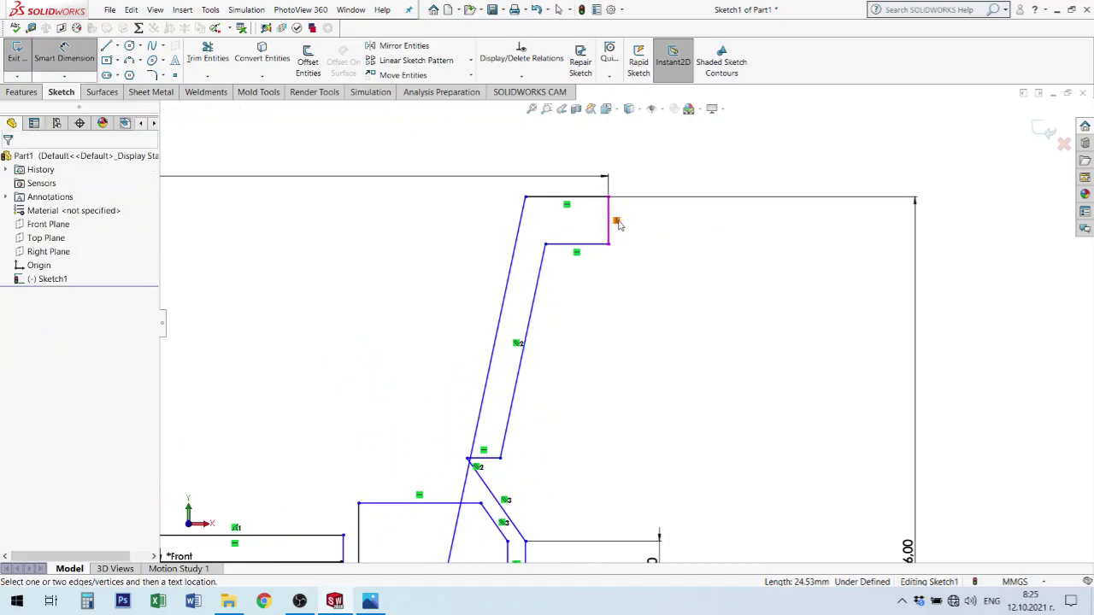
pyautogui.click(615, 221)
pyautogui.click(654, 224)
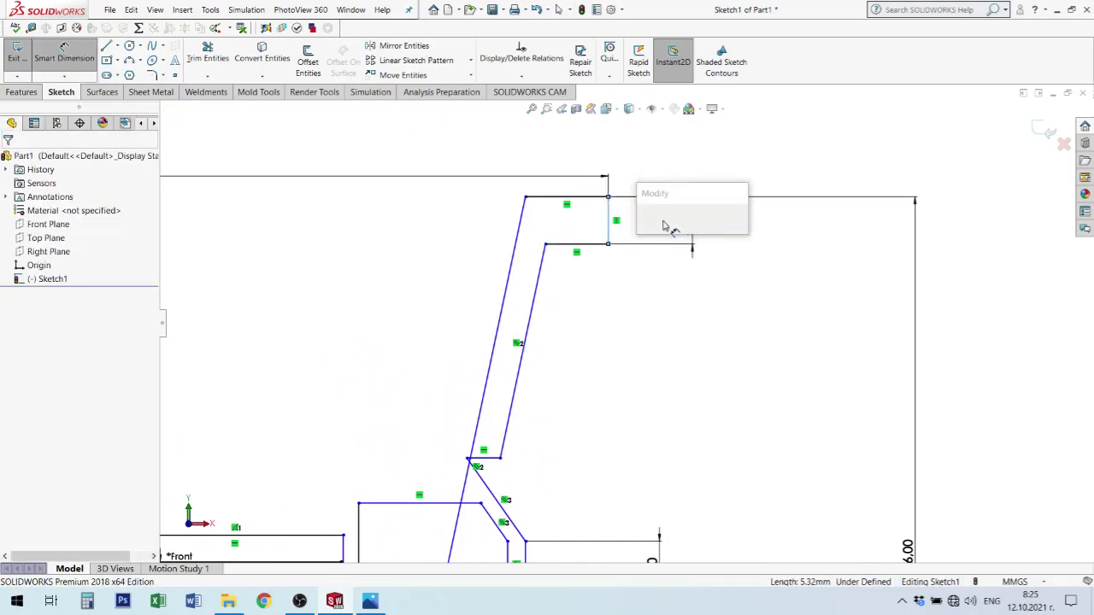
pyautogui.write('2.00mm')
pyautogui.press('Return')
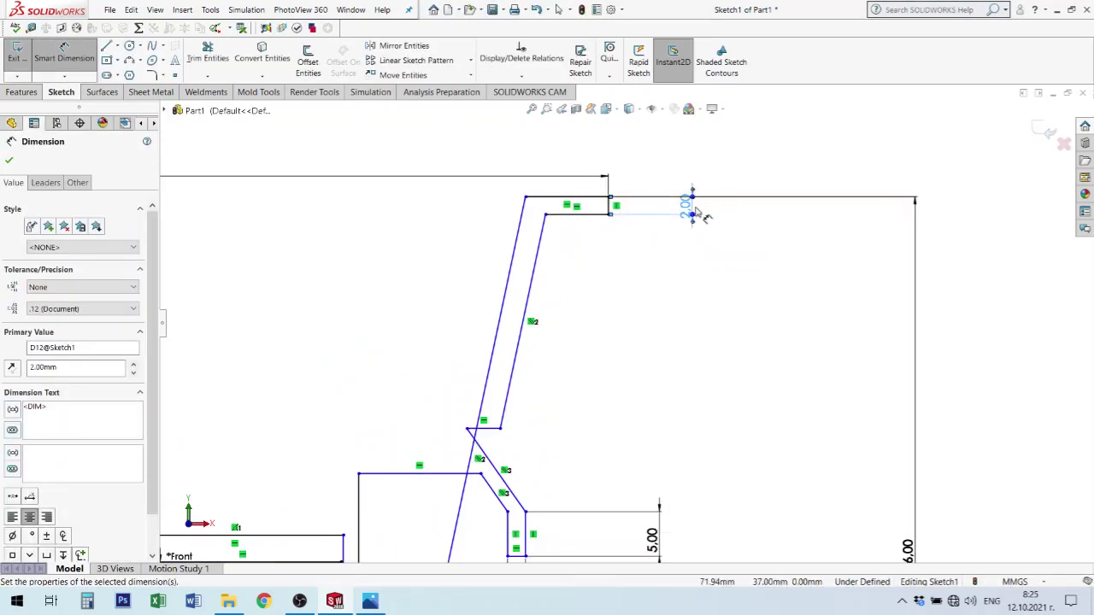
pyautogui.doubleClick(685, 205)
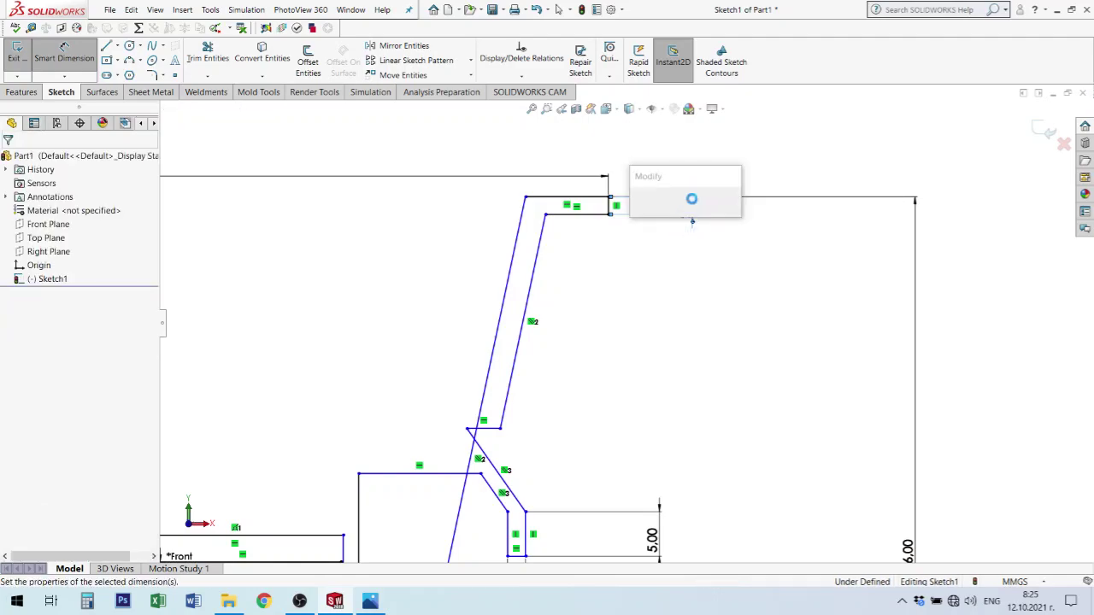
pyautogui.write('2.5')
pyautogui.press('Return')
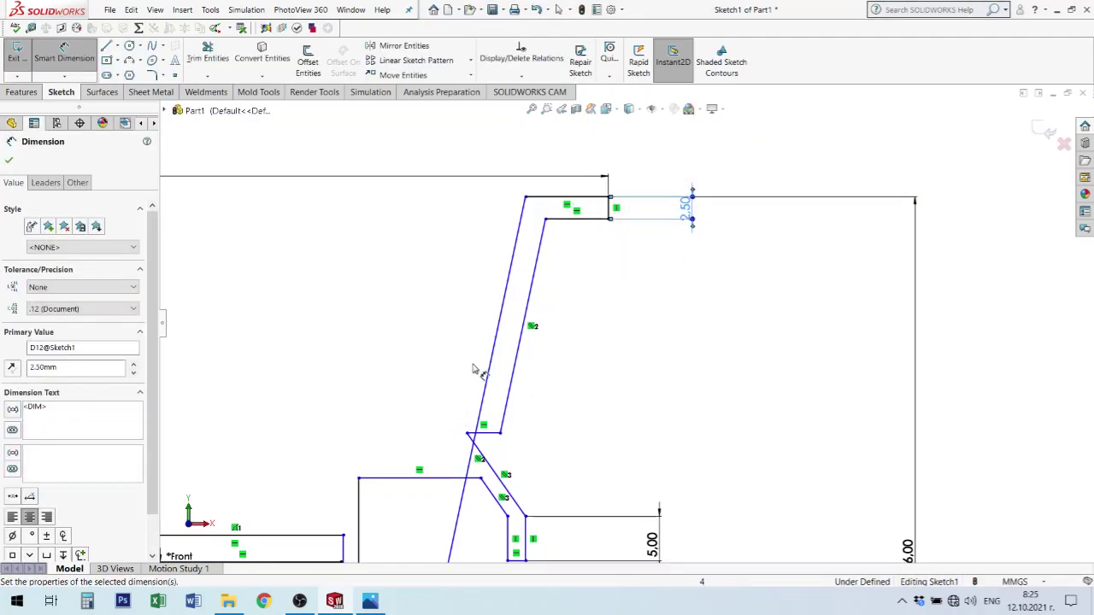
# Set the spacing between the sloped lines to 2.50 and the top edge to 5.00.
pyautogui.click(532, 282)
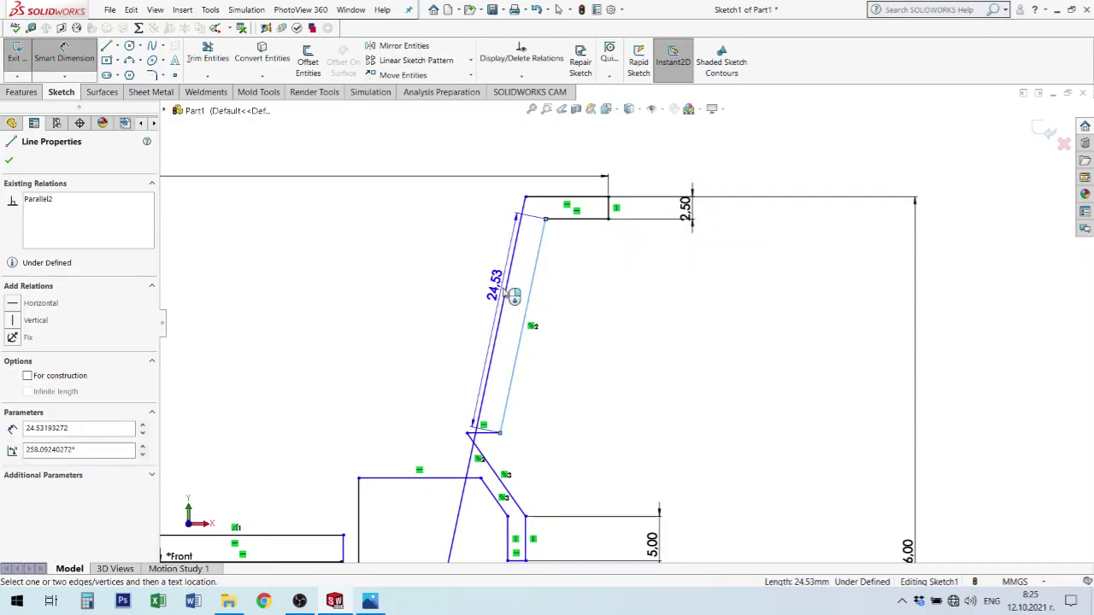
pyautogui.click(531, 293)
pyautogui.click(427, 264)
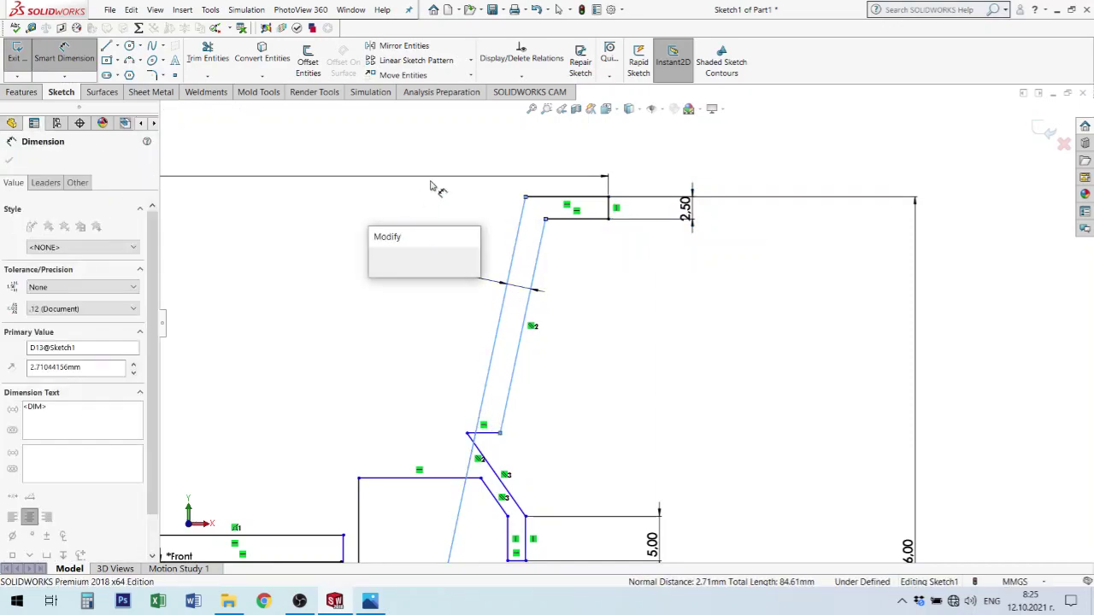
pyautogui.write('2.5')
pyautogui.press('Return')
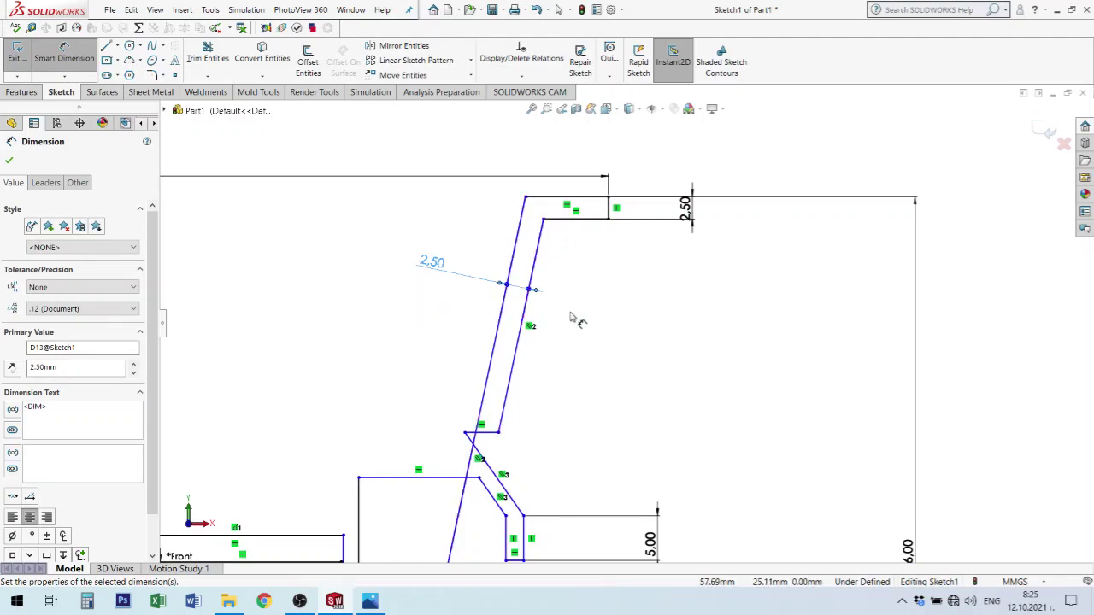
pyautogui.click(580, 200)
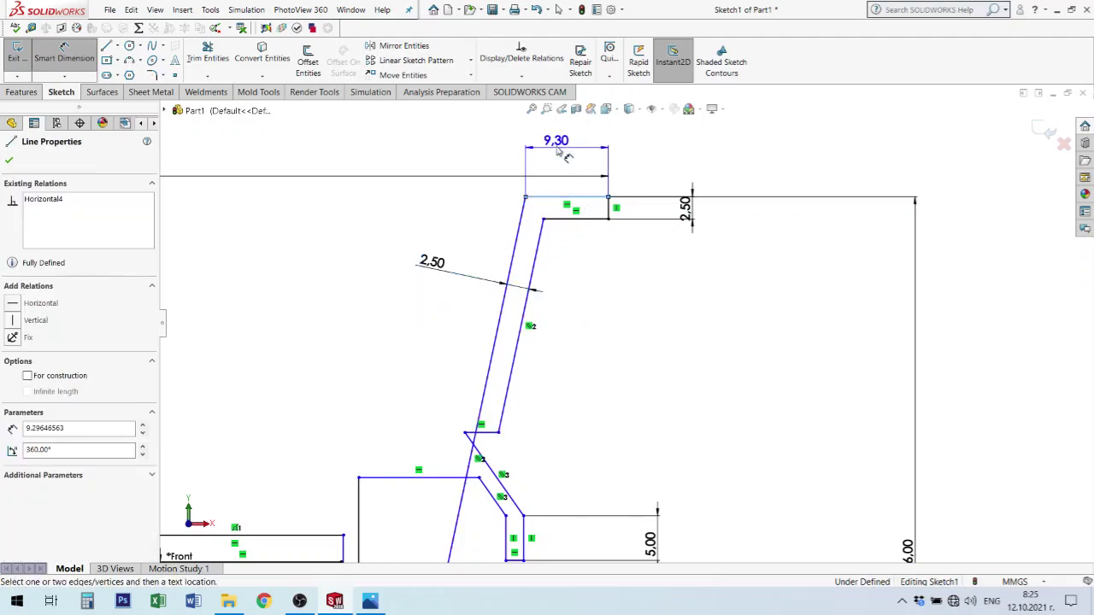
pyautogui.click(561, 147)
pyautogui.write('5')
pyautogui.press('Return')
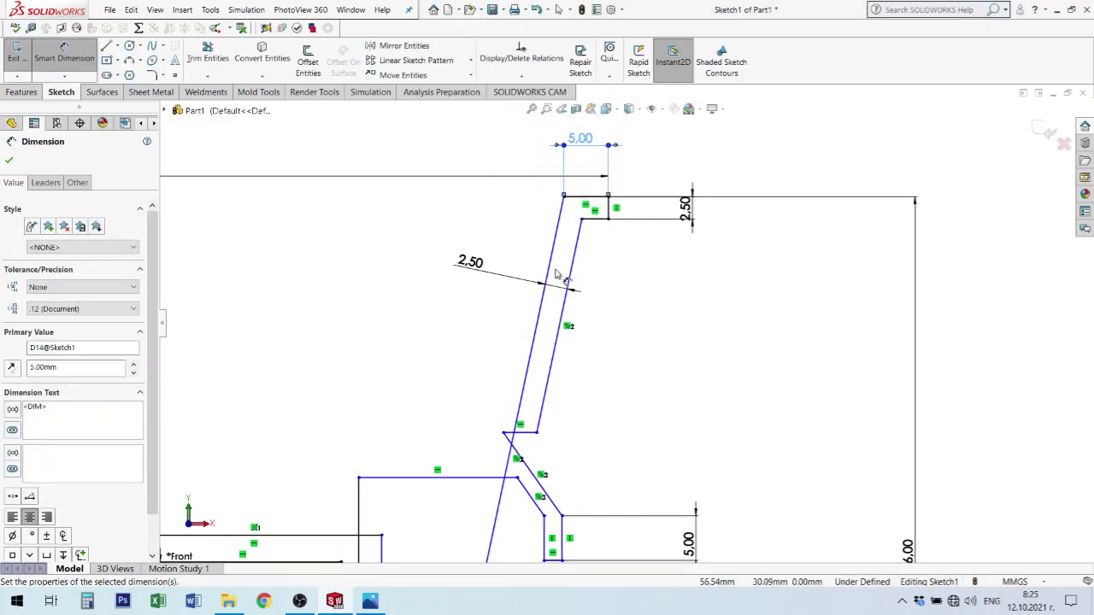
# Drag the notch endpoints so its inner edge slants parallel to the outer one.
pyautogui.click(601, 451)
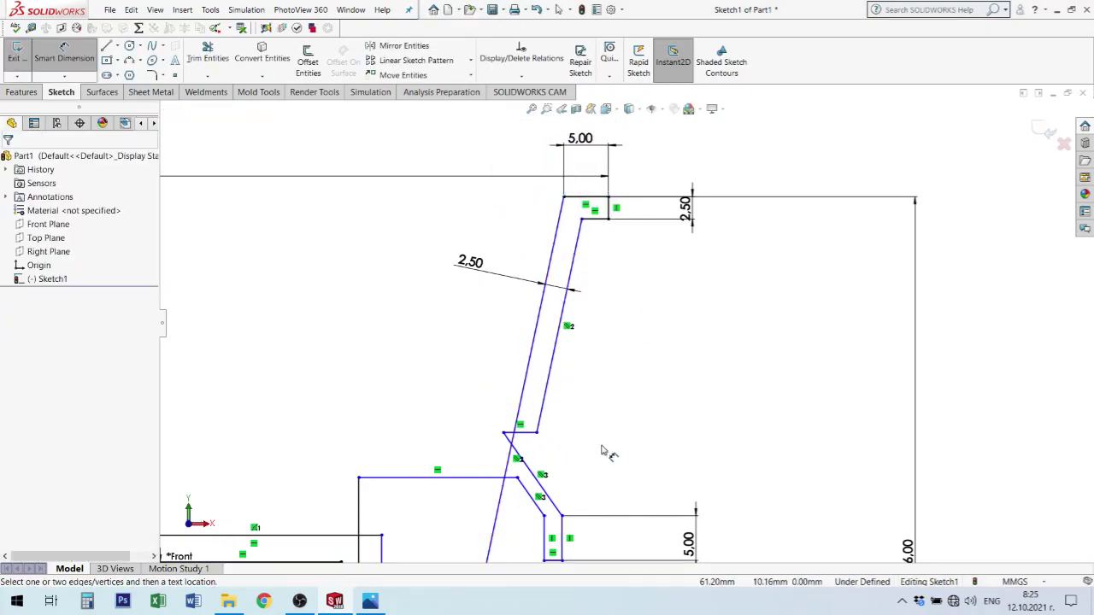
pyautogui.press('Escape')
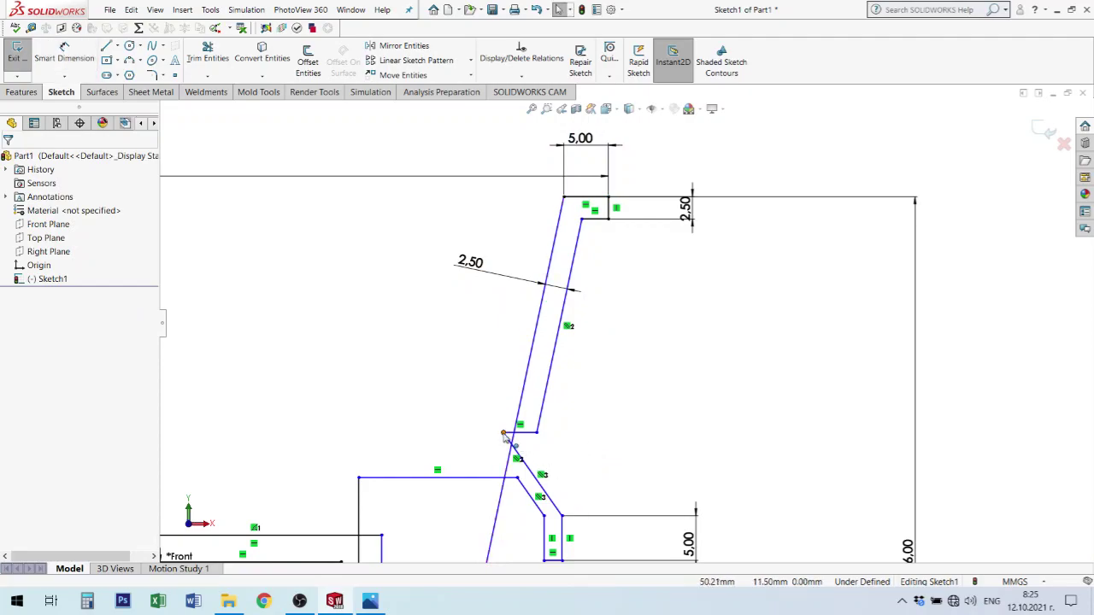
pyautogui.moveTo(504, 434); pyautogui.dragTo(553, 434)
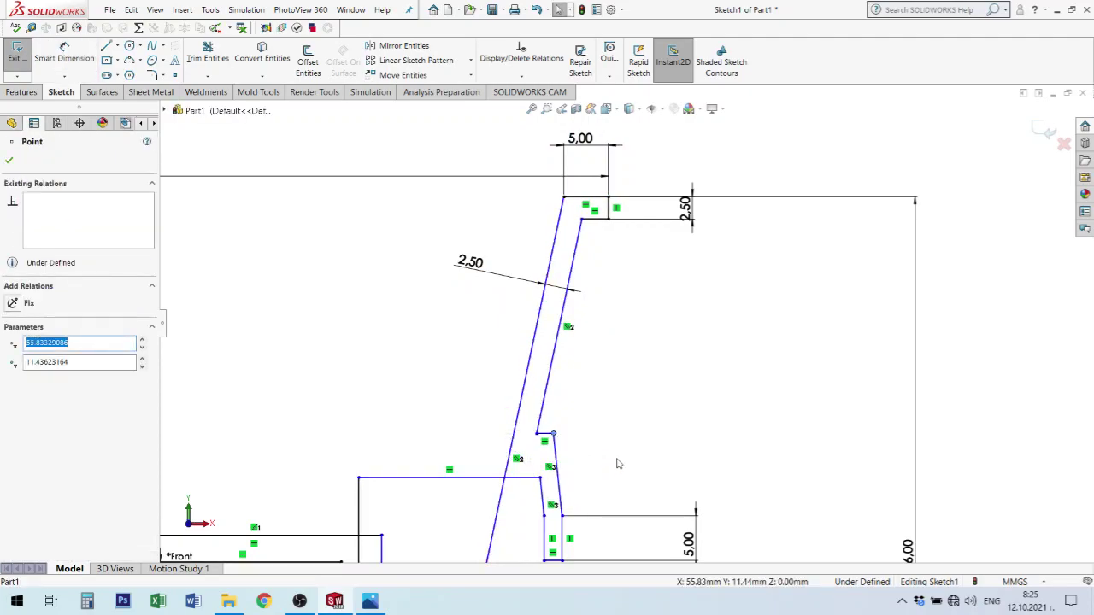
pyautogui.scroll(2, 619, 463)
pyautogui.scroll(2, 553, 523)
pyautogui.moveTo(540, 519); pyautogui.dragTo(541, 395)
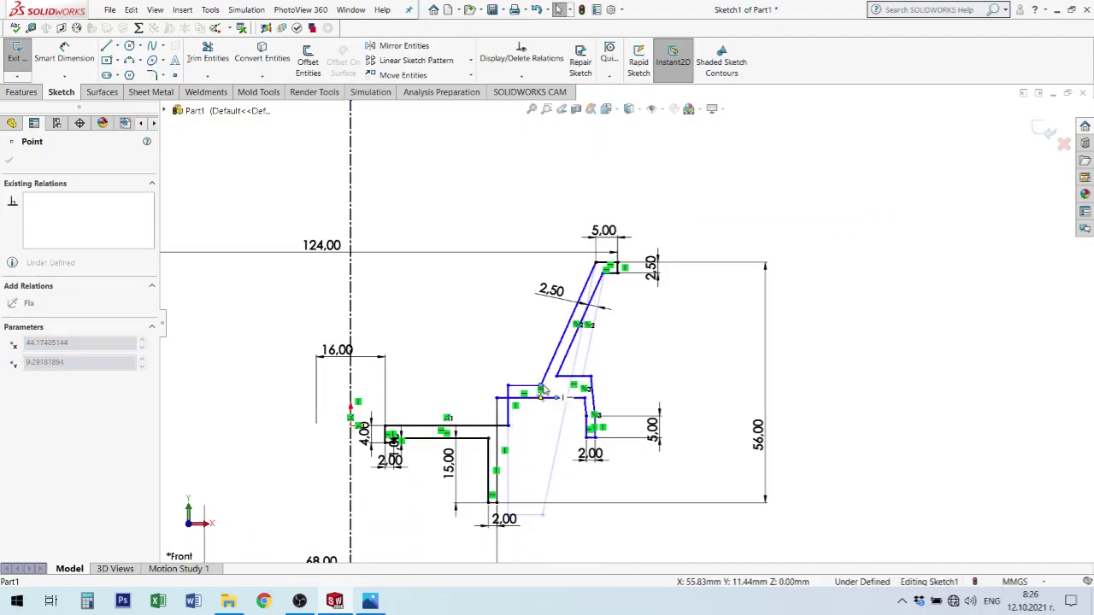
pyautogui.moveTo(540, 395); pyautogui.dragTo(506, 444)
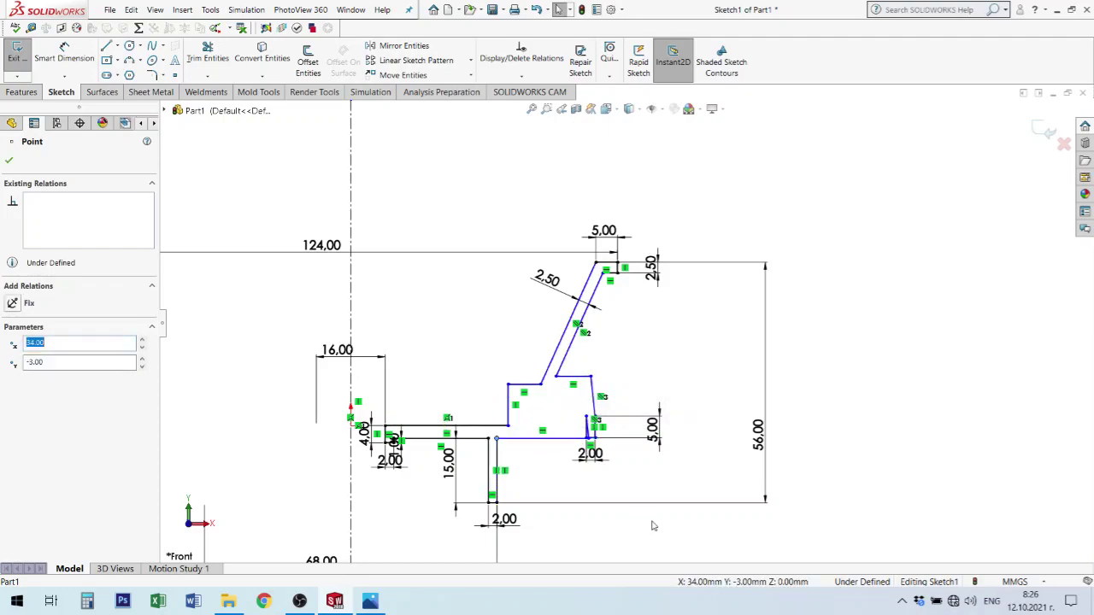
pyautogui.scroll(-6, 506, 444)
pyautogui.moveTo(516, 276); pyautogui.dragTo(585, 353)
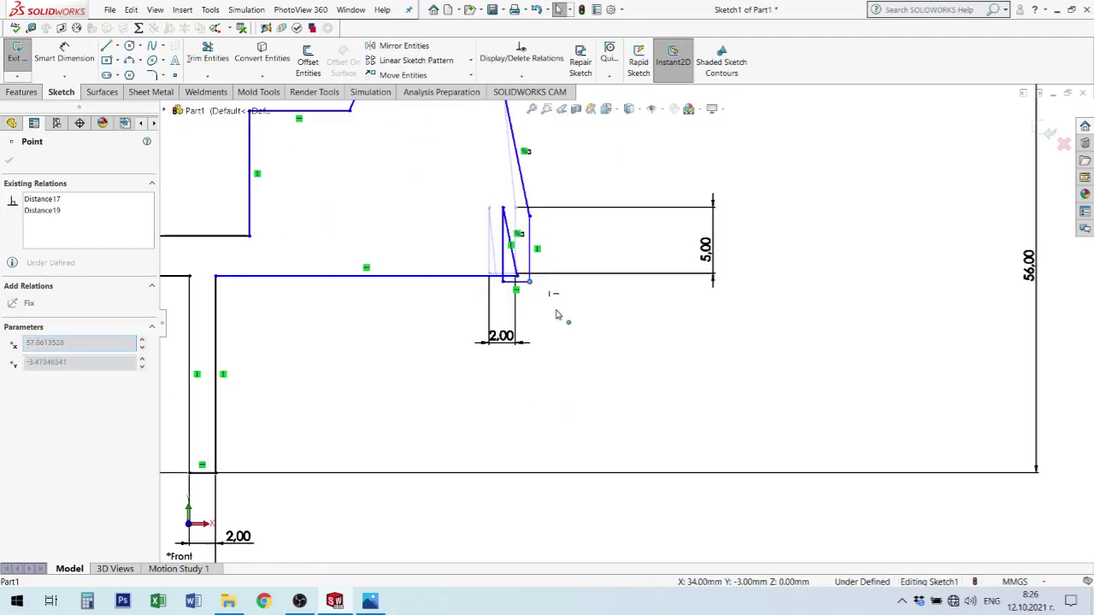
pyautogui.click(694, 348)
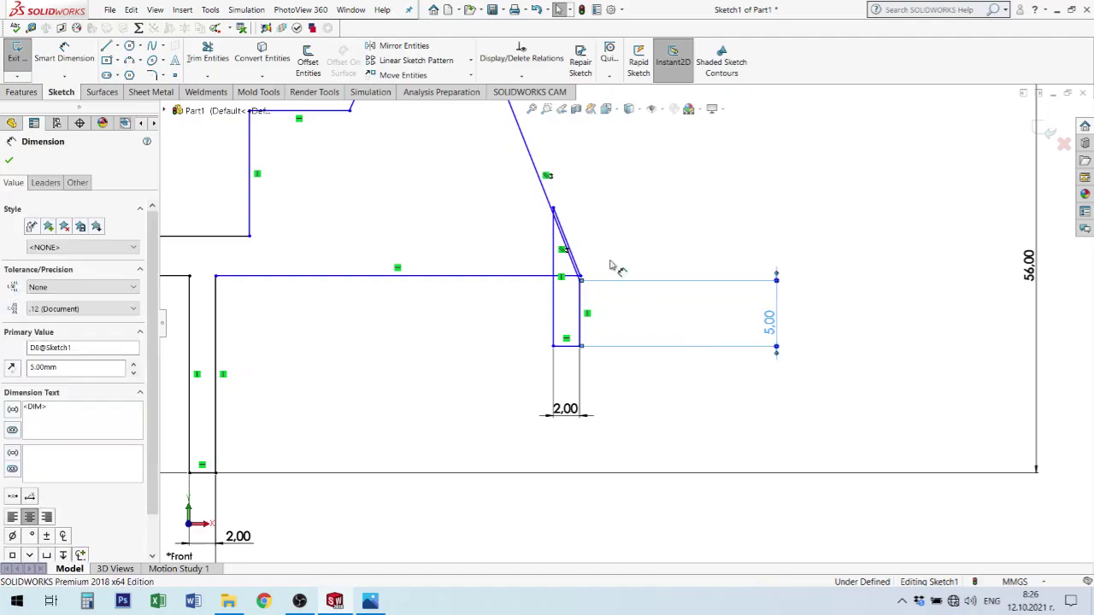
pyautogui.moveTo(581, 278); pyautogui.dragTo(518, 220)
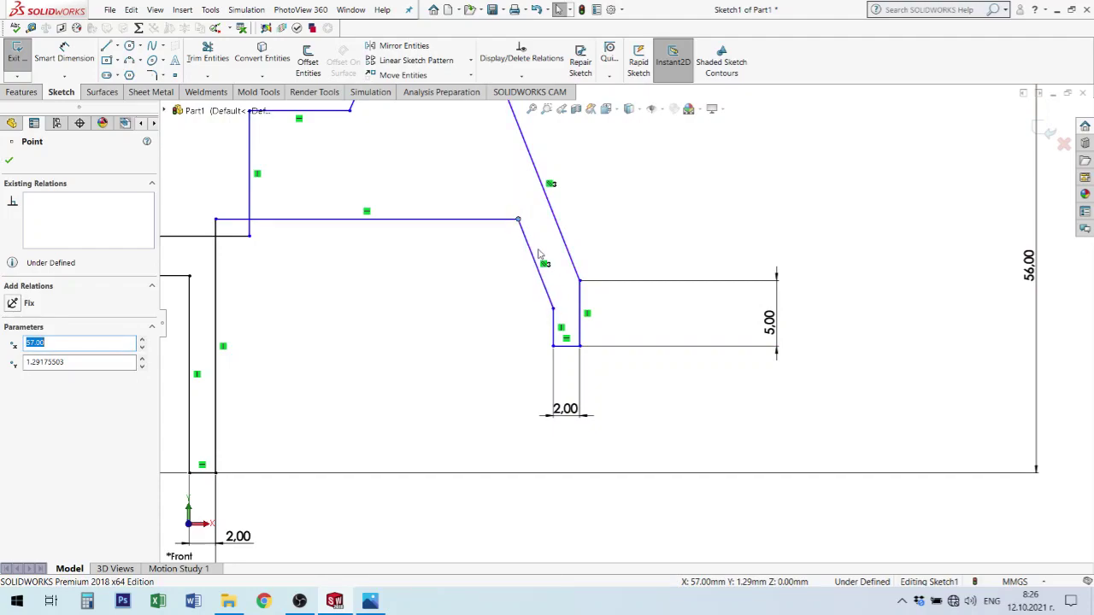
# Dimension the spacing between the slanted lines, undoing the 2 mm value to keep 2.64.
pyautogui.click(88, 51)
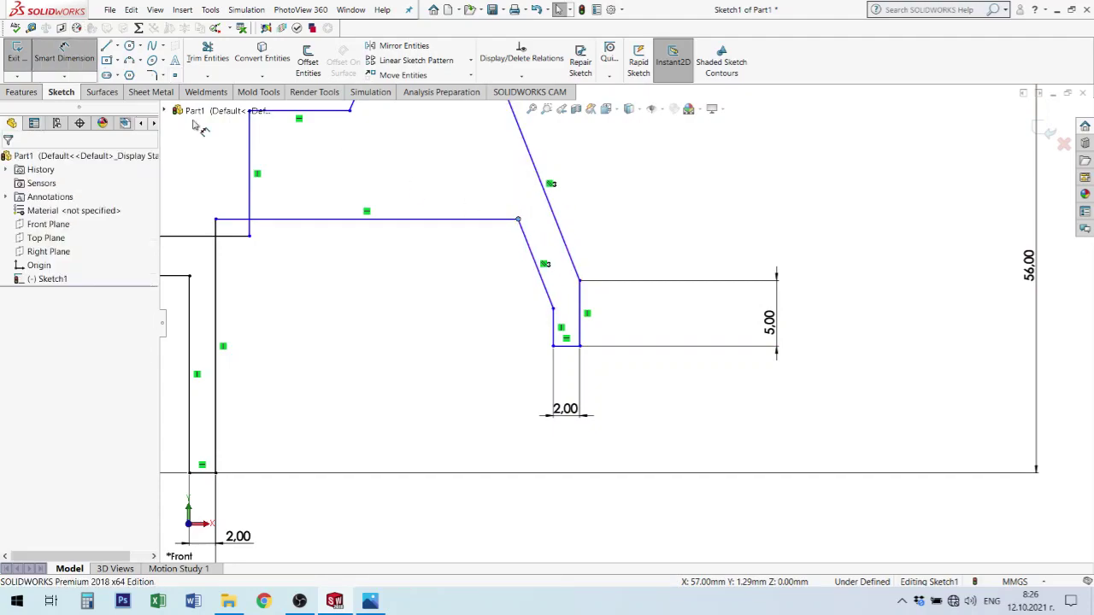
pyautogui.click(536, 267)
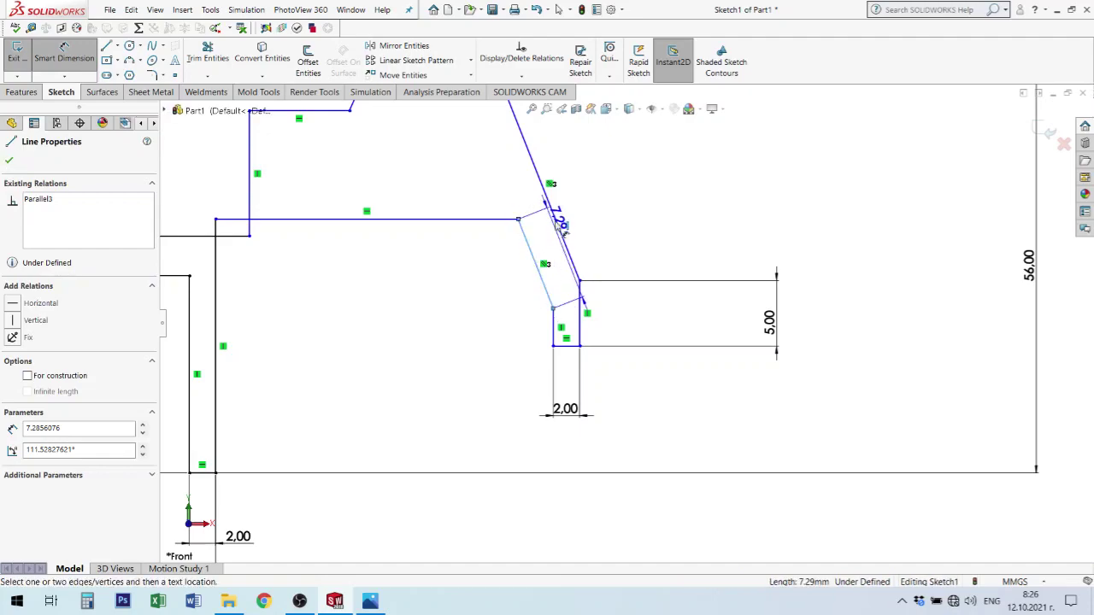
pyautogui.click(568, 229)
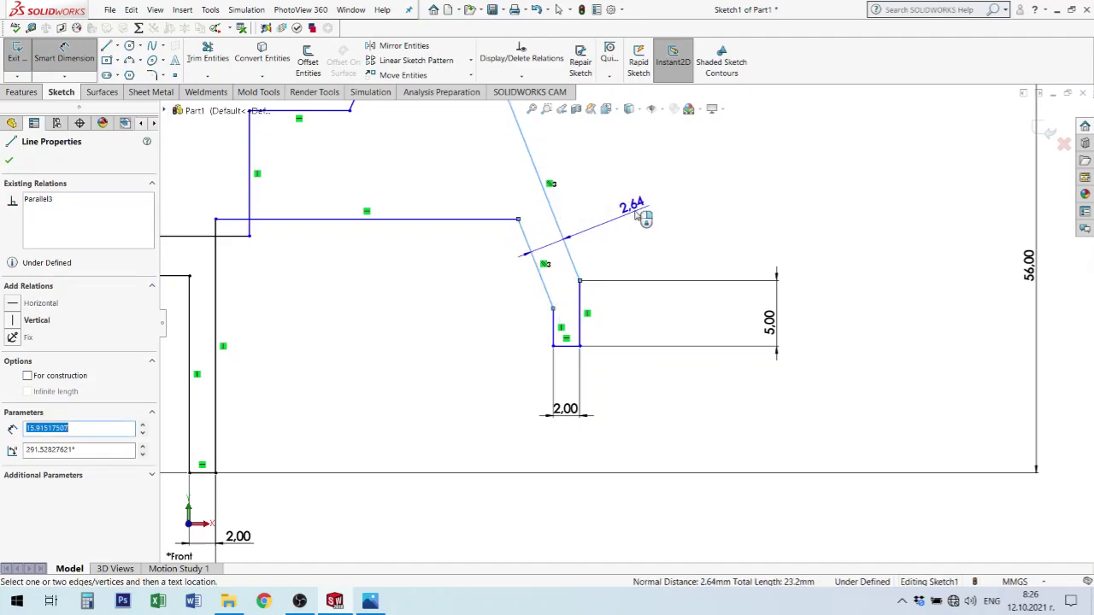
pyautogui.click(640, 214)
pyautogui.write('2')
pyautogui.press('Return')
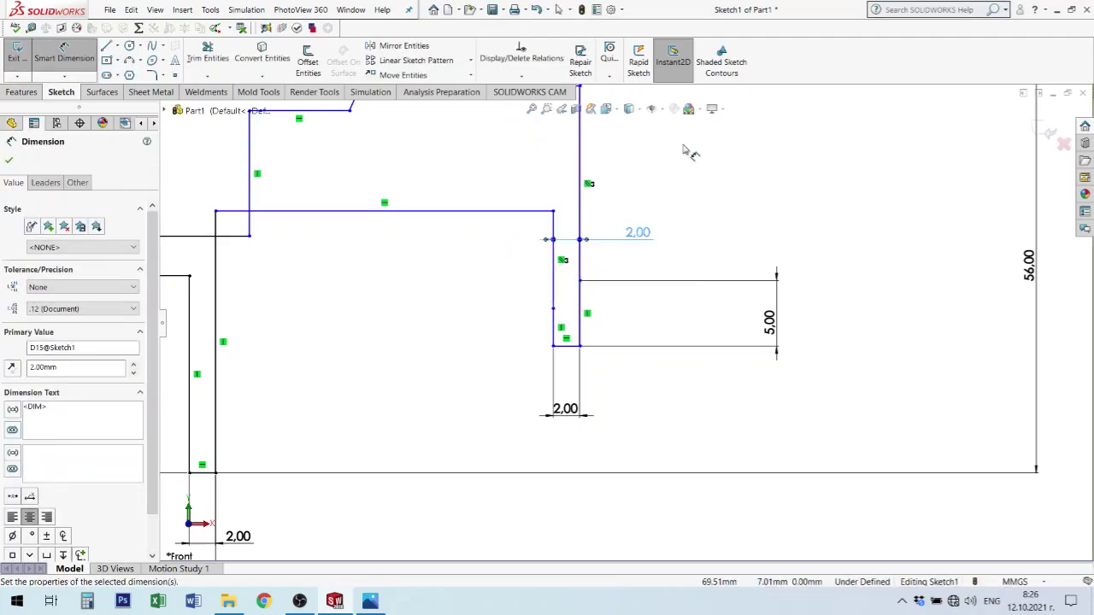
pyautogui.hotkey('ctrl', 'z')
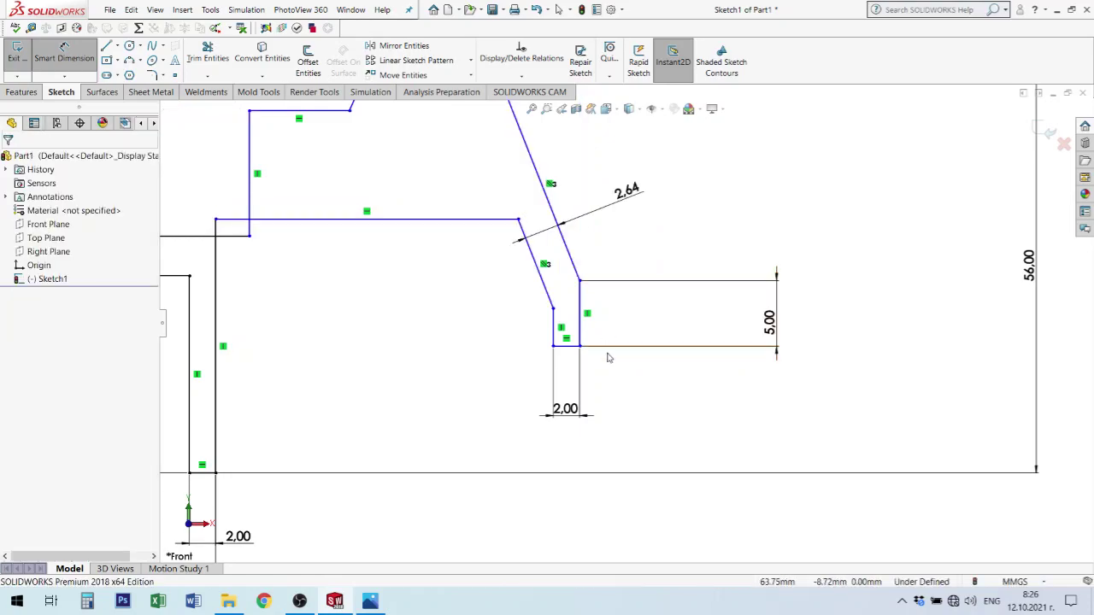
pyautogui.scroll(3, 615, 349)
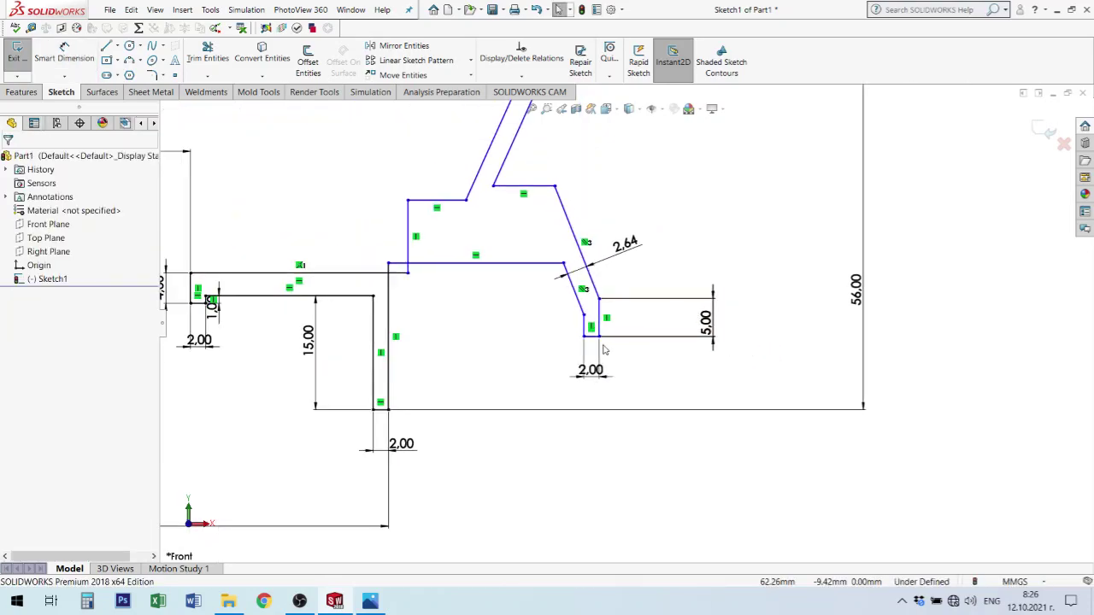
pyautogui.scroll(-2, 603, 350)
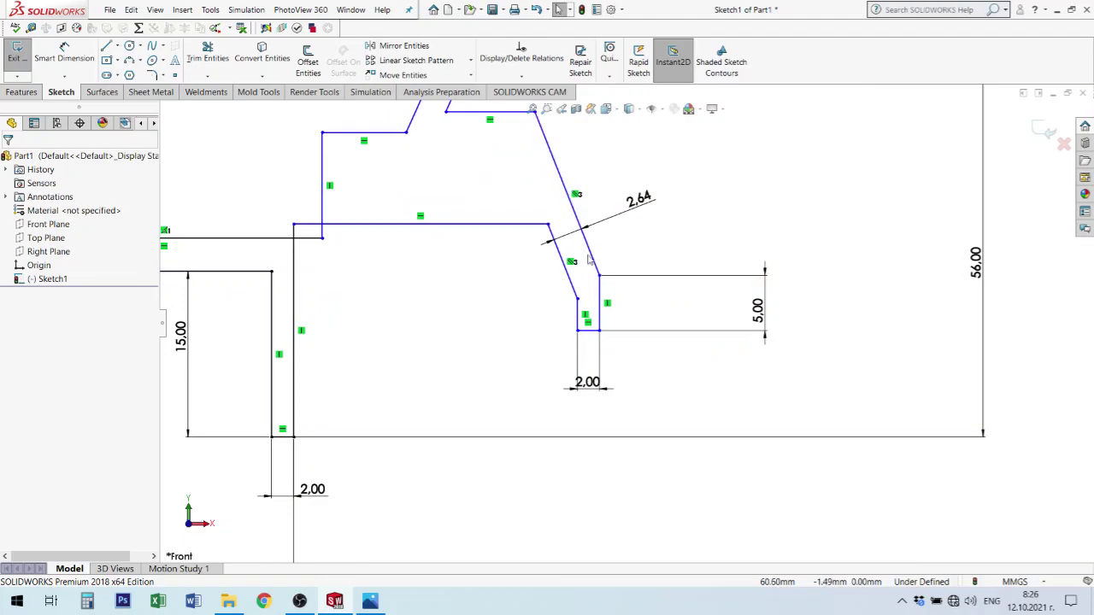
pyautogui.scroll(3, 589, 260)
pyautogui.moveTo(573, 203); pyautogui.dragTo(573, 229)
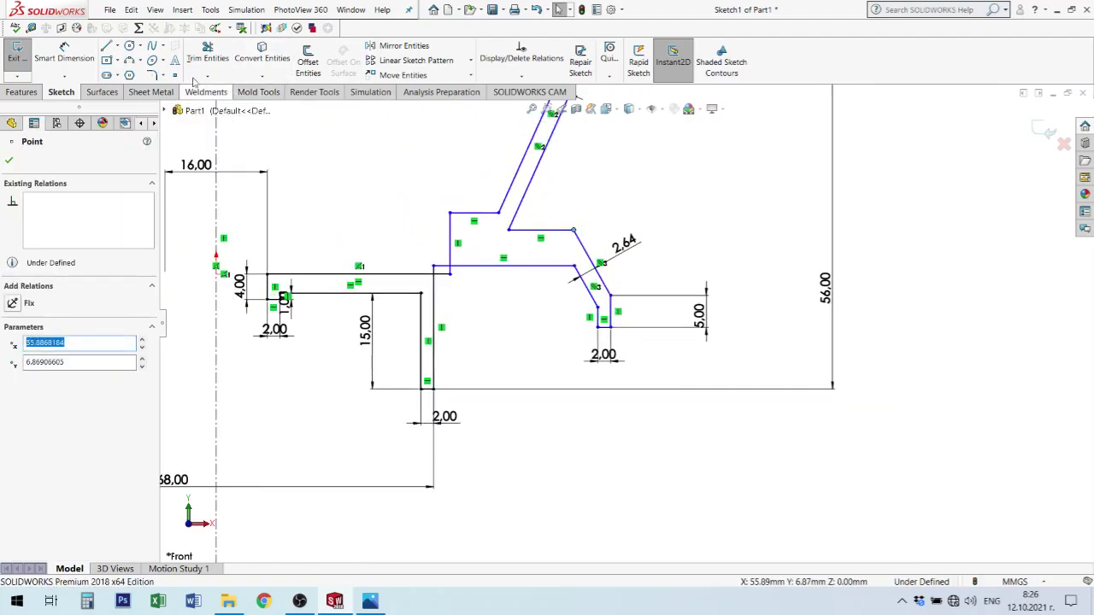
pyautogui.click(64, 53)
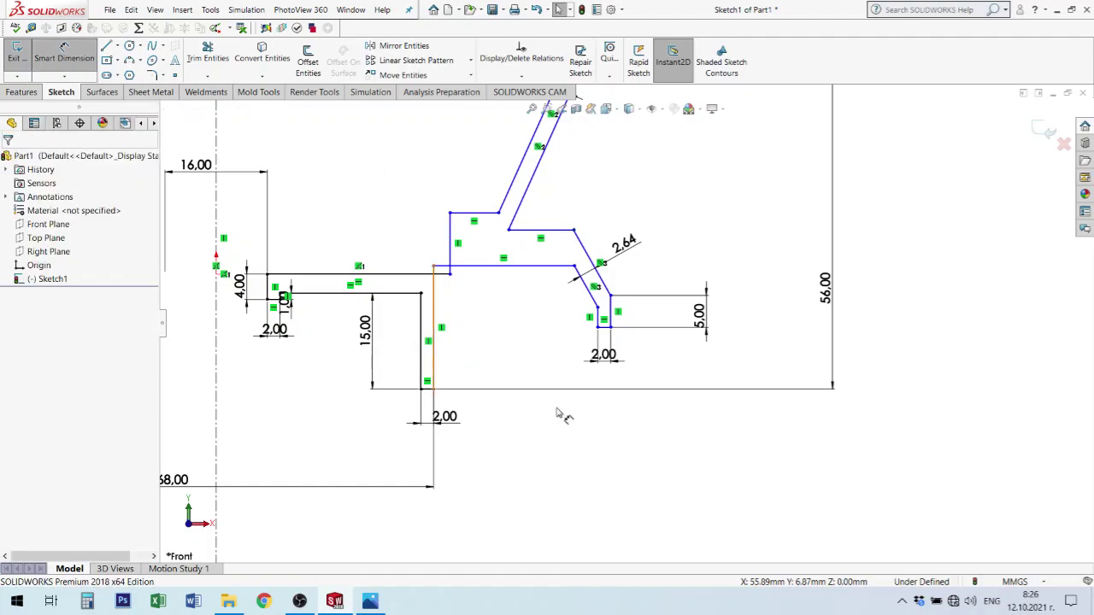
pyautogui.click(612, 309)
pyautogui.click(608, 282)
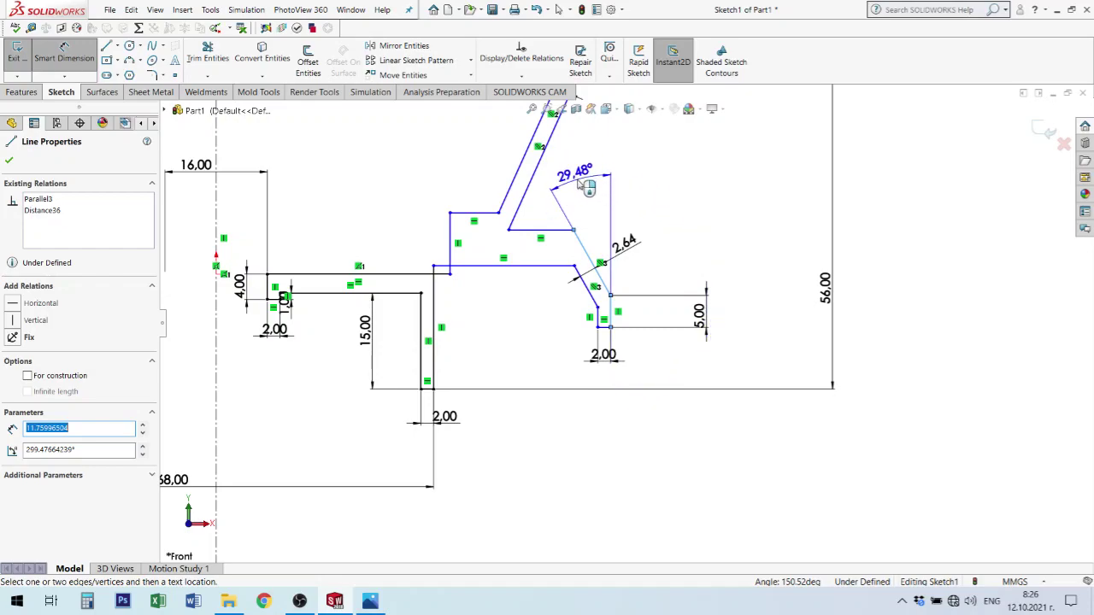
pyautogui.scroll(3, 590, 171)
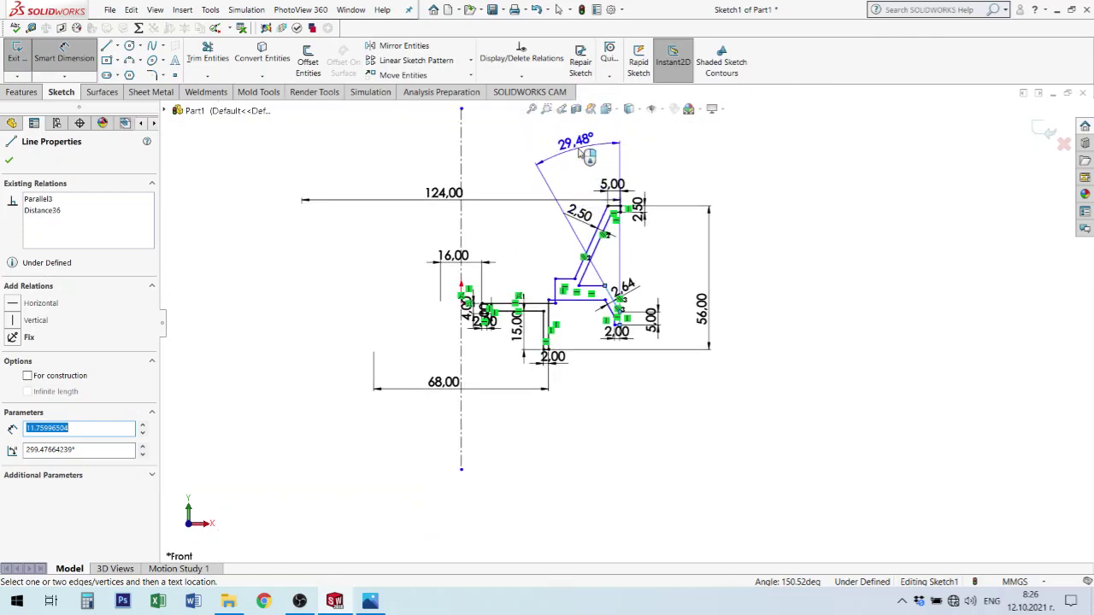
pyautogui.click(587, 155)
pyautogui.write('45')
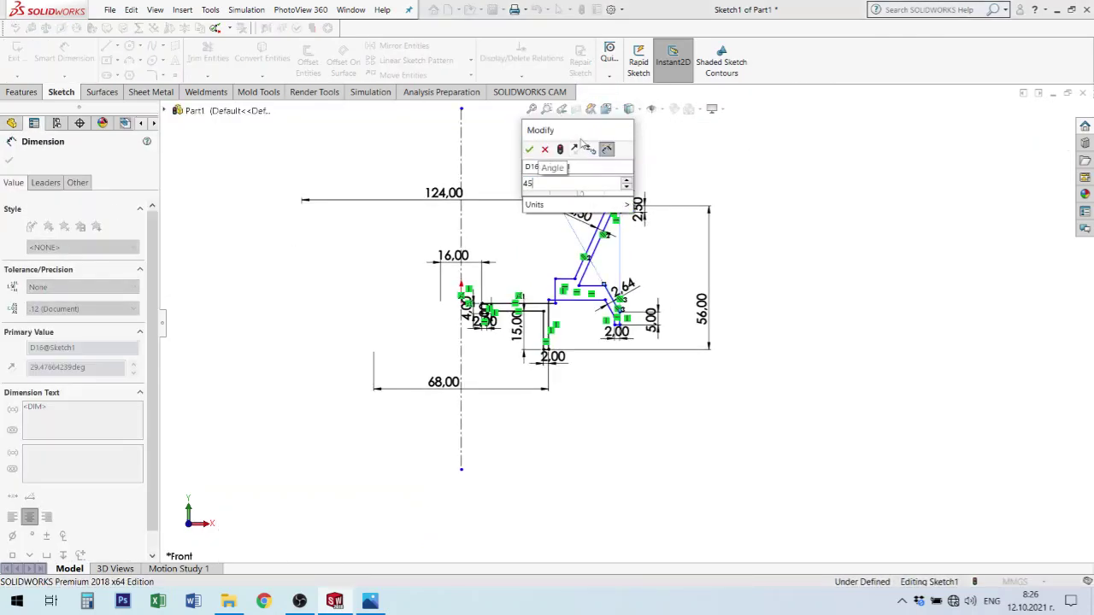
pyautogui.press('Return')
pyautogui.click(614, 451)
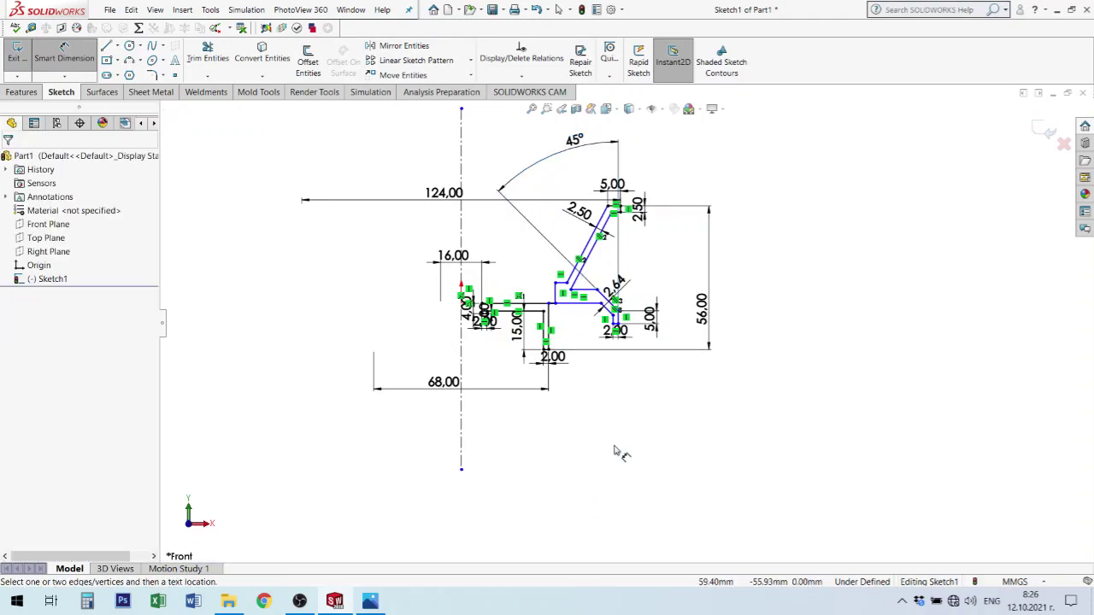
pyautogui.scroll(-2, 628, 368)
pyautogui.scroll(-2, 639, 274)
pyautogui.scroll(-2, 639, 384)
pyautogui.scroll(-1, 612, 361)
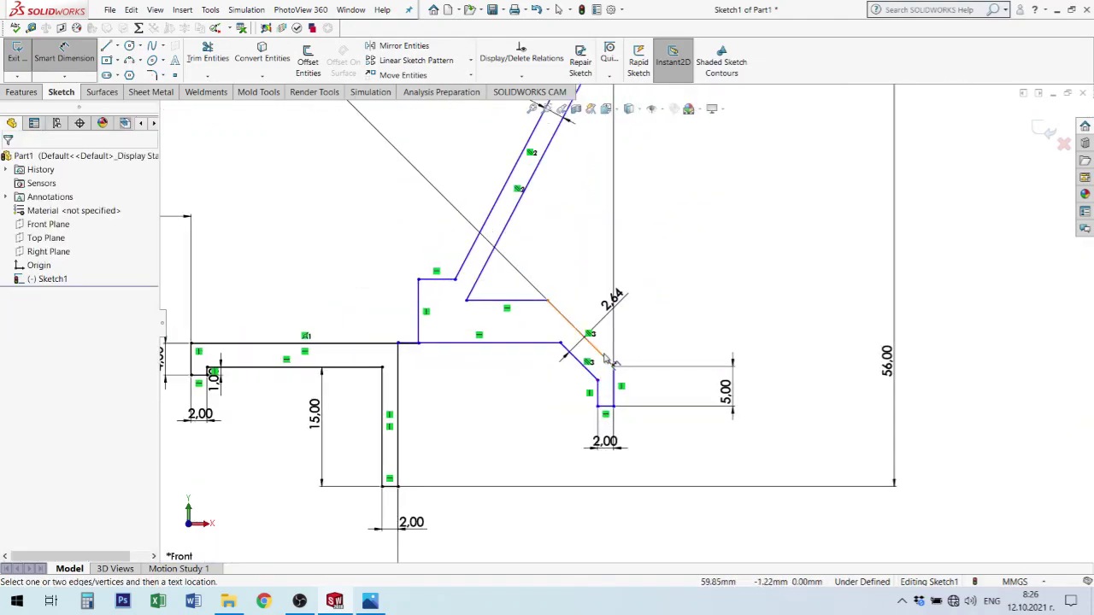
pyautogui.hotkey('alt', 'Tab')
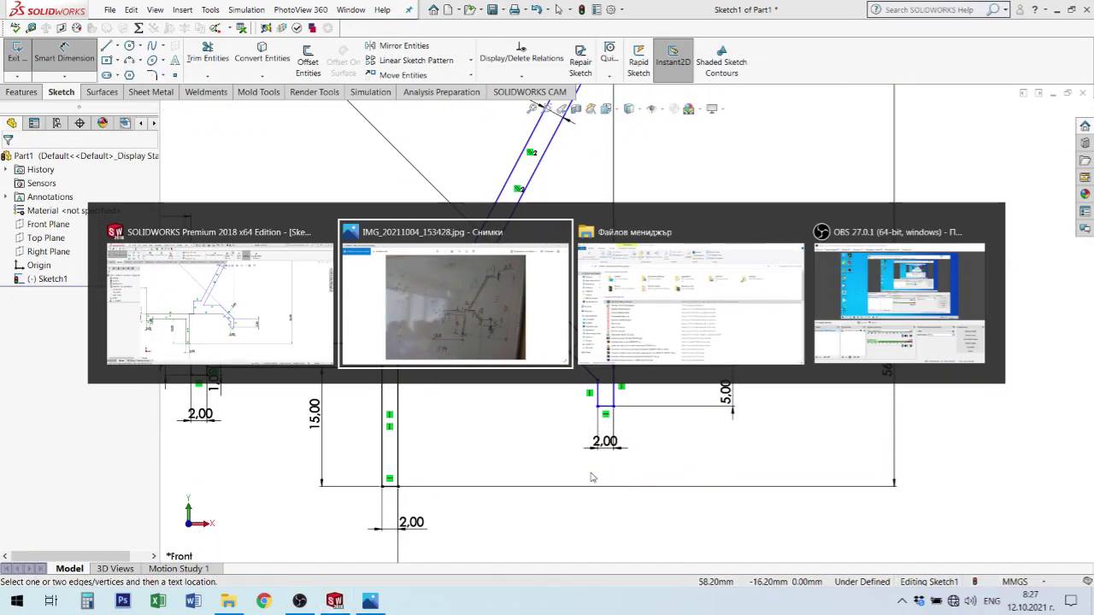
pyautogui.hotkey('alt', 'Tab')
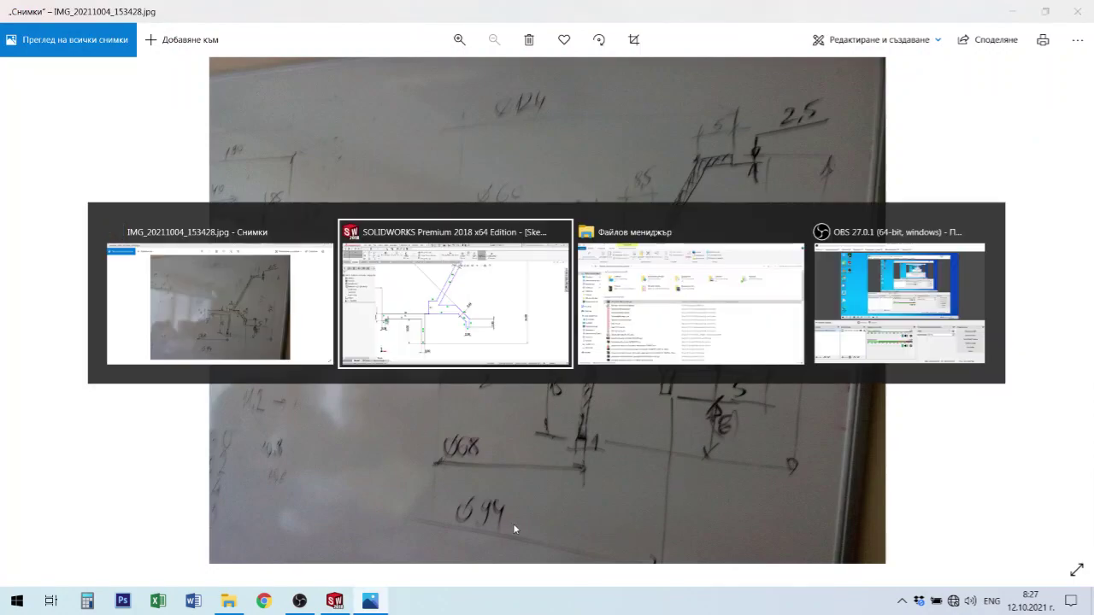
pyautogui.scroll(3, 500, 442)
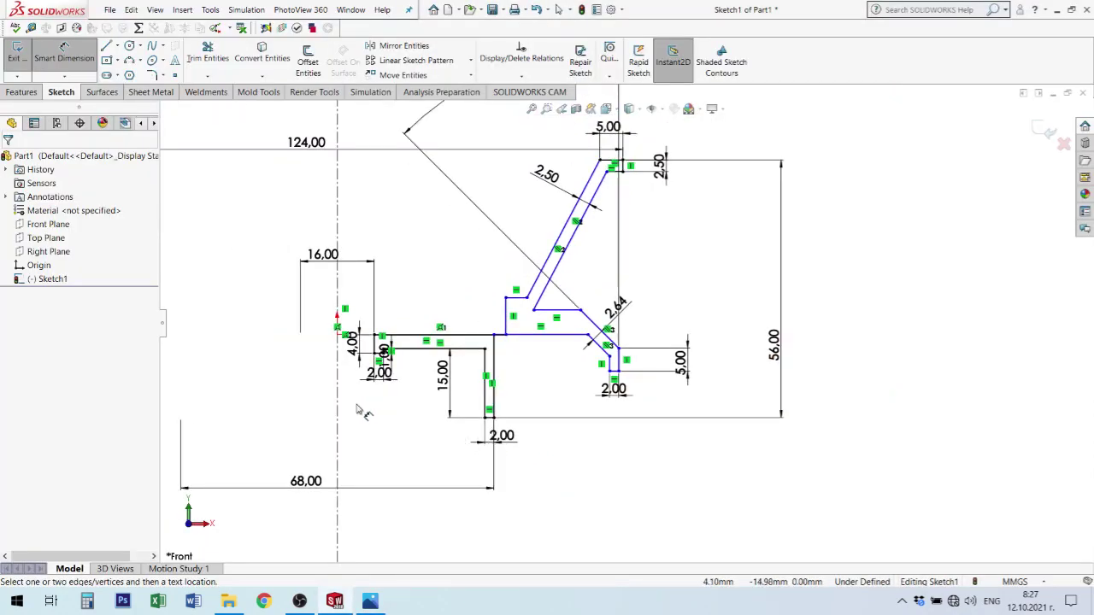
# Dimension the right leg's vertical line as a 94 mm diameter from the centreline.
pyautogui.press('Escape')
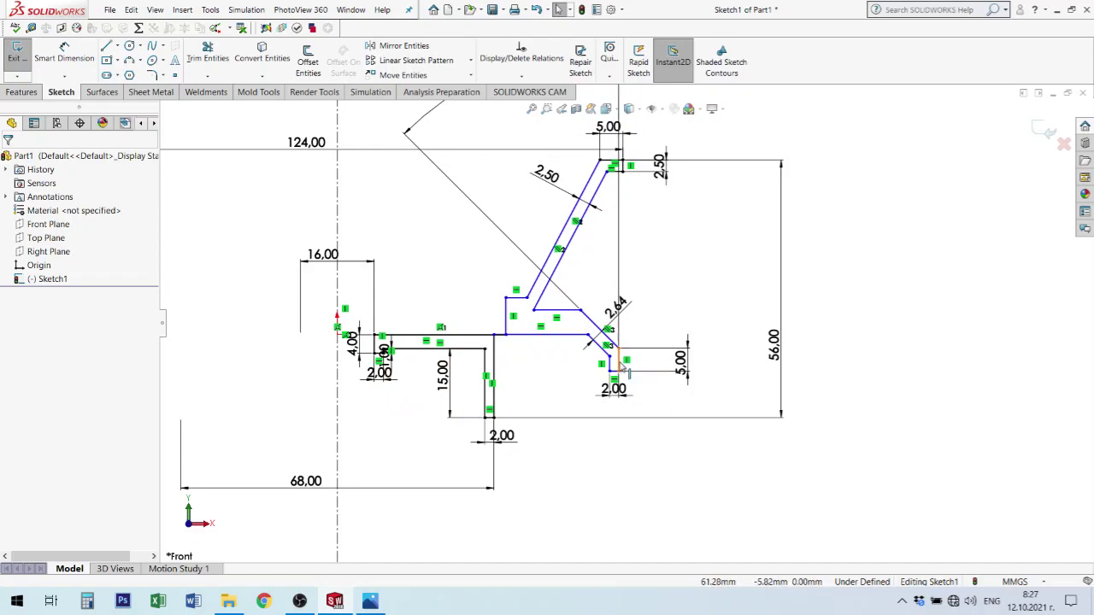
pyautogui.press('Return')
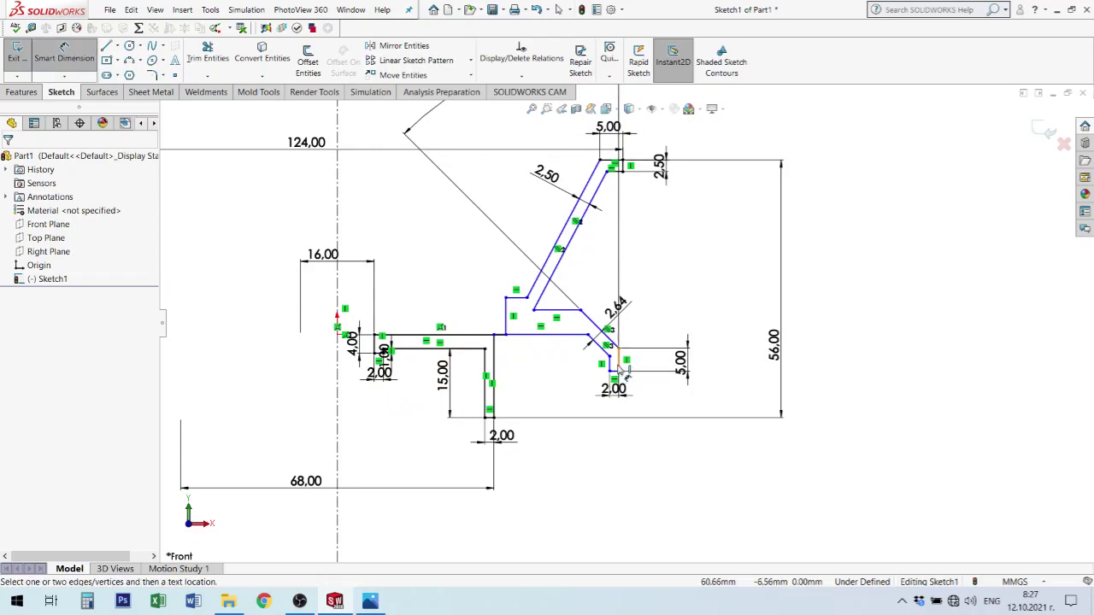
pyautogui.click(621, 367)
pyautogui.click(344, 457)
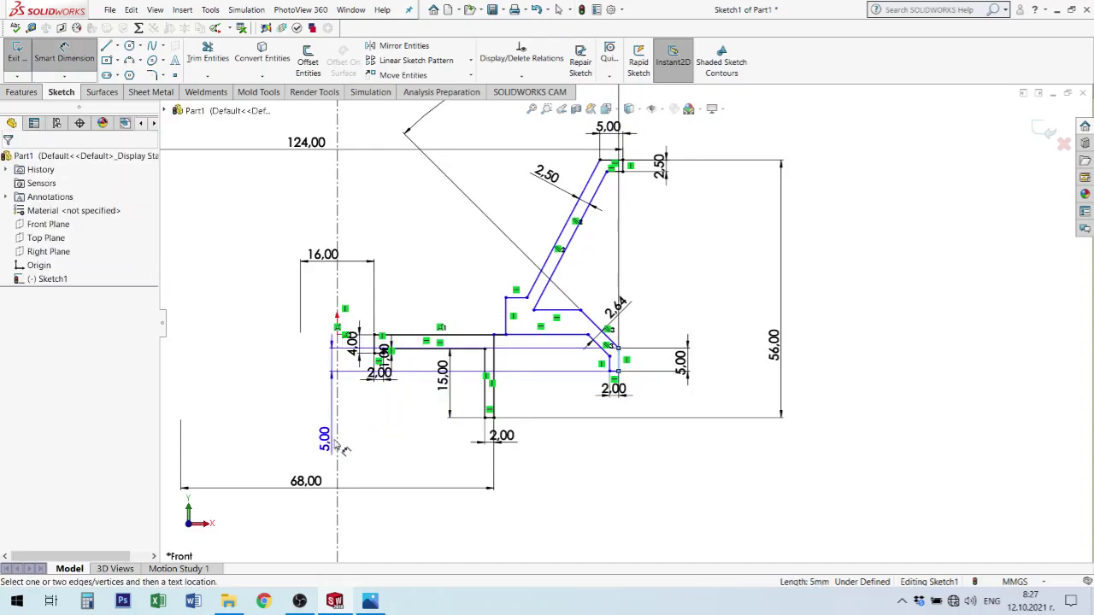
pyautogui.hotkey('ctrl', 'z')
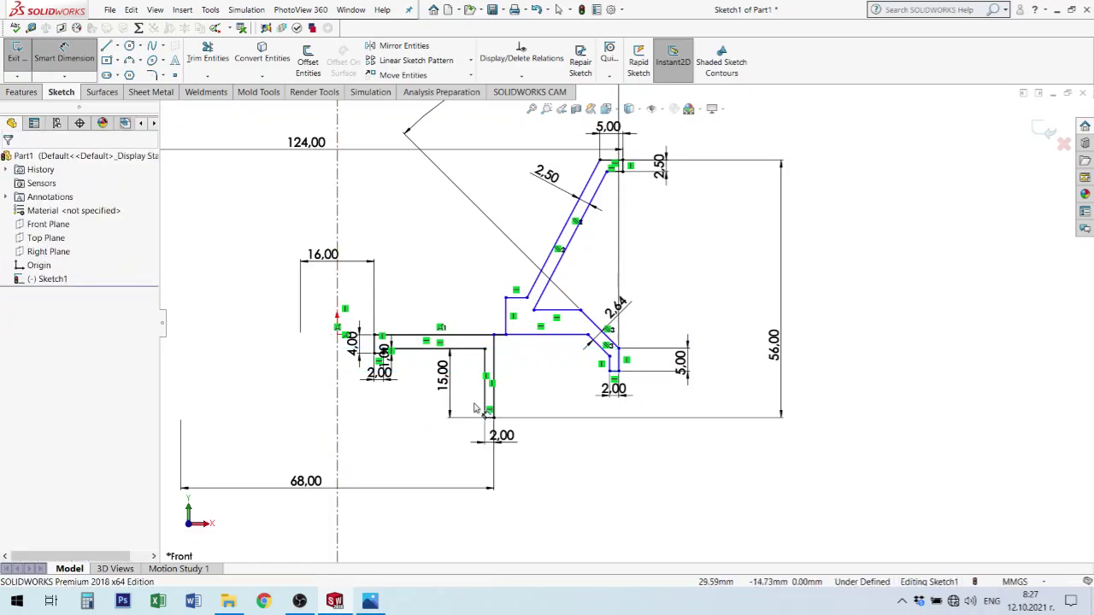
pyautogui.click(616, 367)
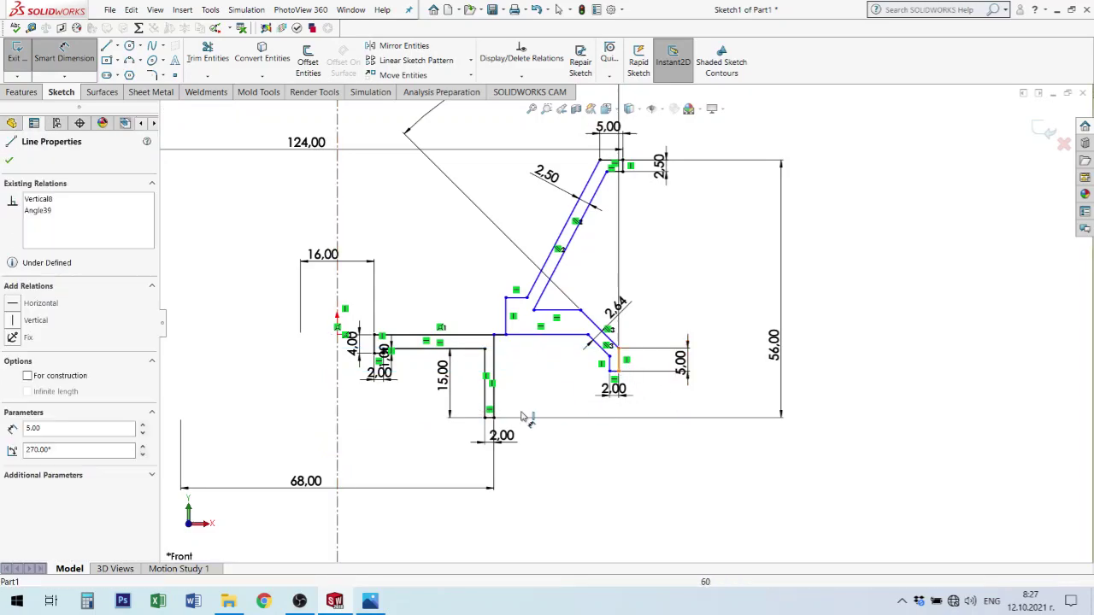
pyautogui.click(337, 528)
pyautogui.click(312, 531)
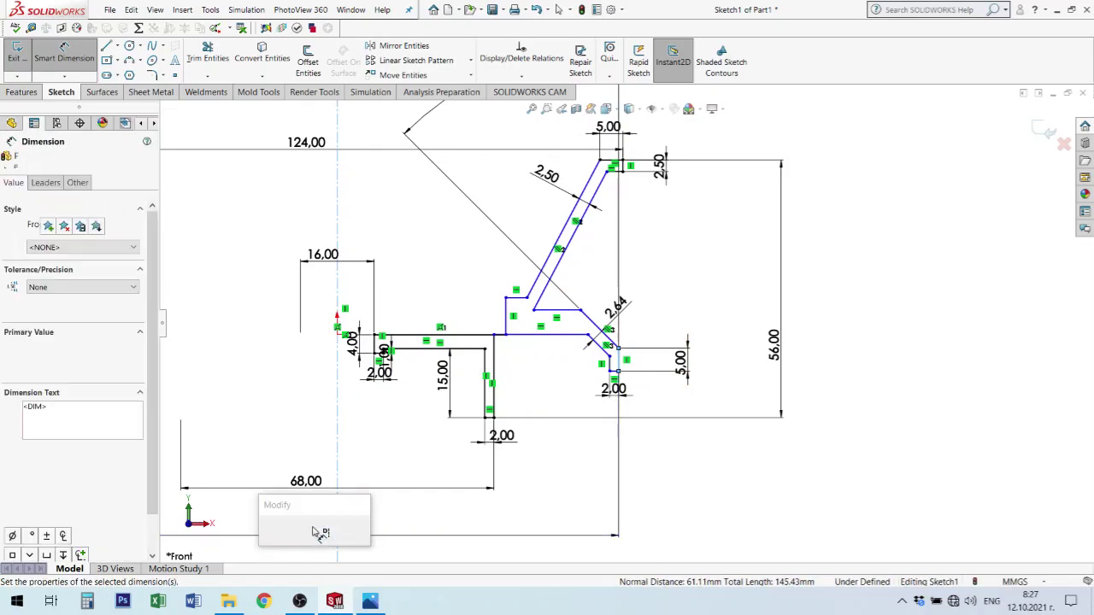
pyautogui.write('94')
pyautogui.press('Return')
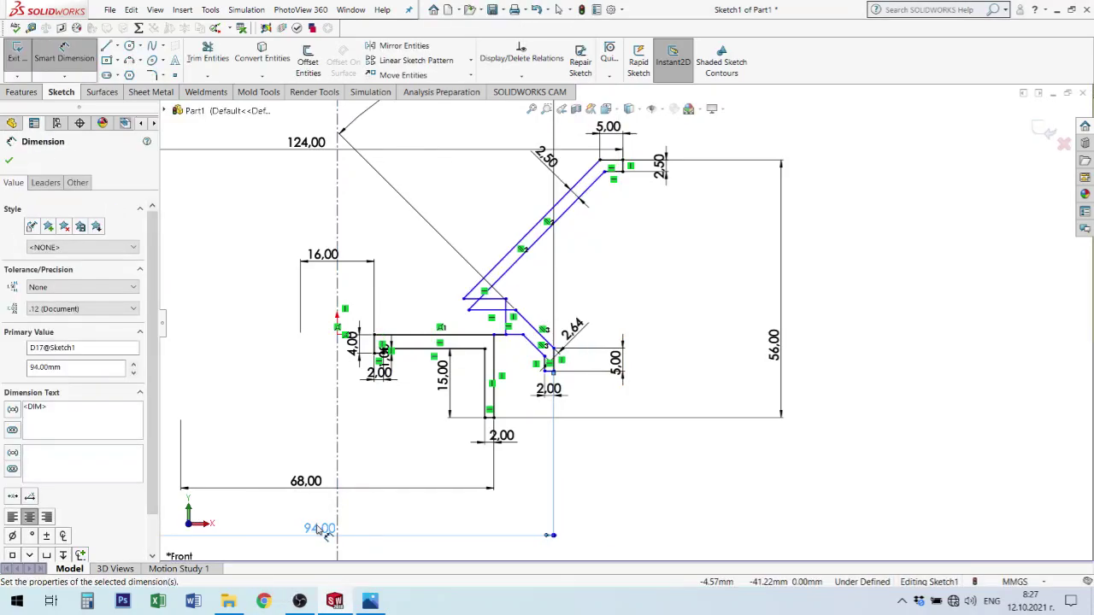
pyautogui.scroll(-2, 675, 329)
pyautogui.click(664, 322)
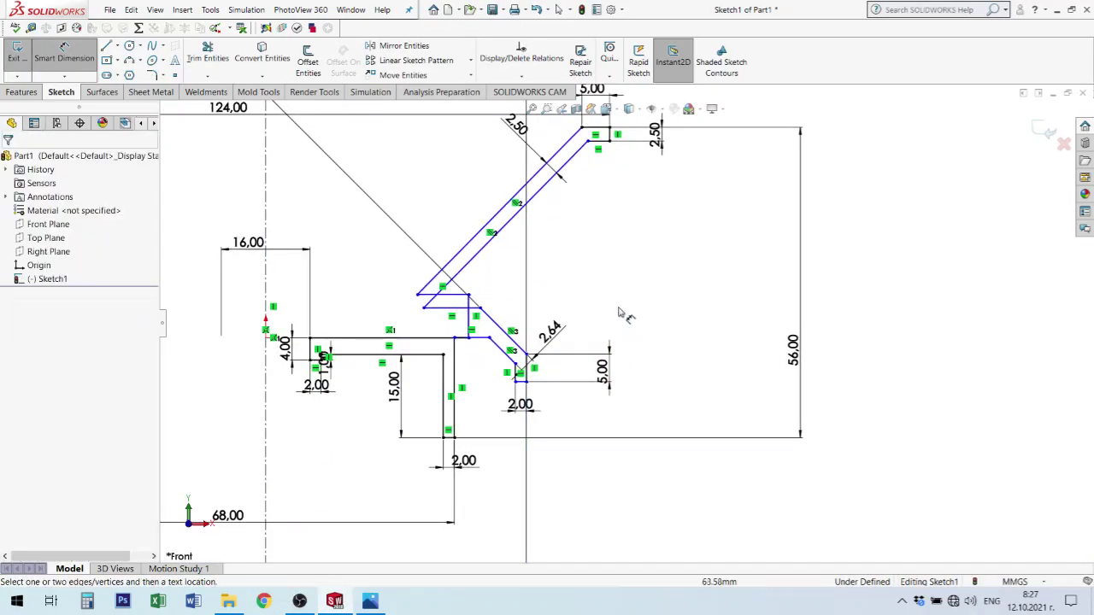
# Drag the step's endpoint left and dimension the vertical step at 1.00 mm, checking the reference photo.
pyautogui.scroll(-3, 495, 321)
pyautogui.scroll(-2, 493, 359)
pyautogui.scroll(-1, 466, 369)
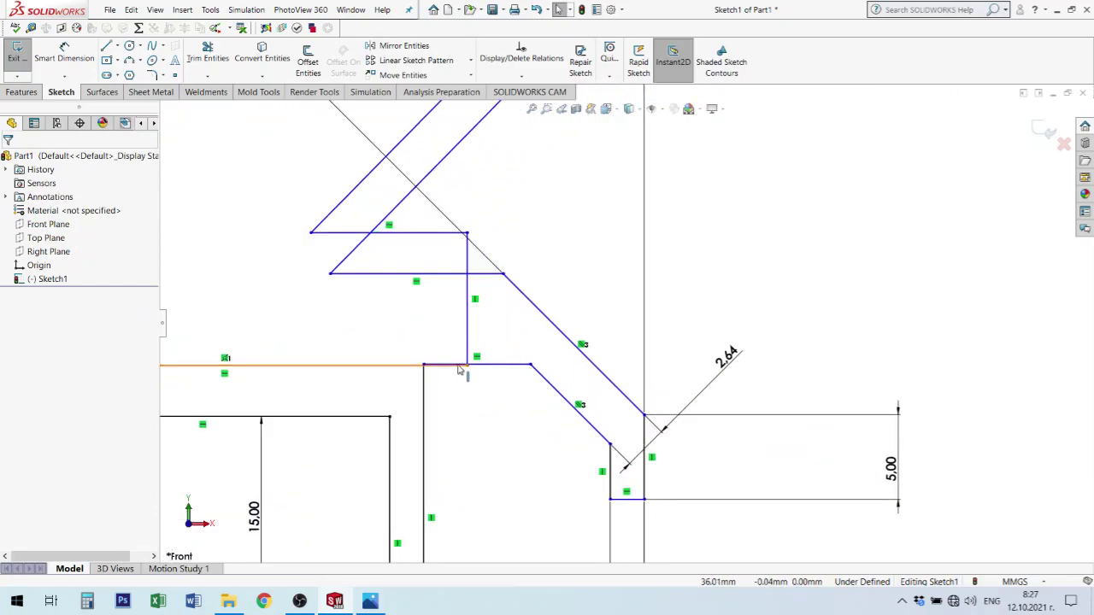
pyautogui.moveTo(466, 365); pyautogui.dragTo(384, 374)
pyautogui.scroll(3, 459, 333)
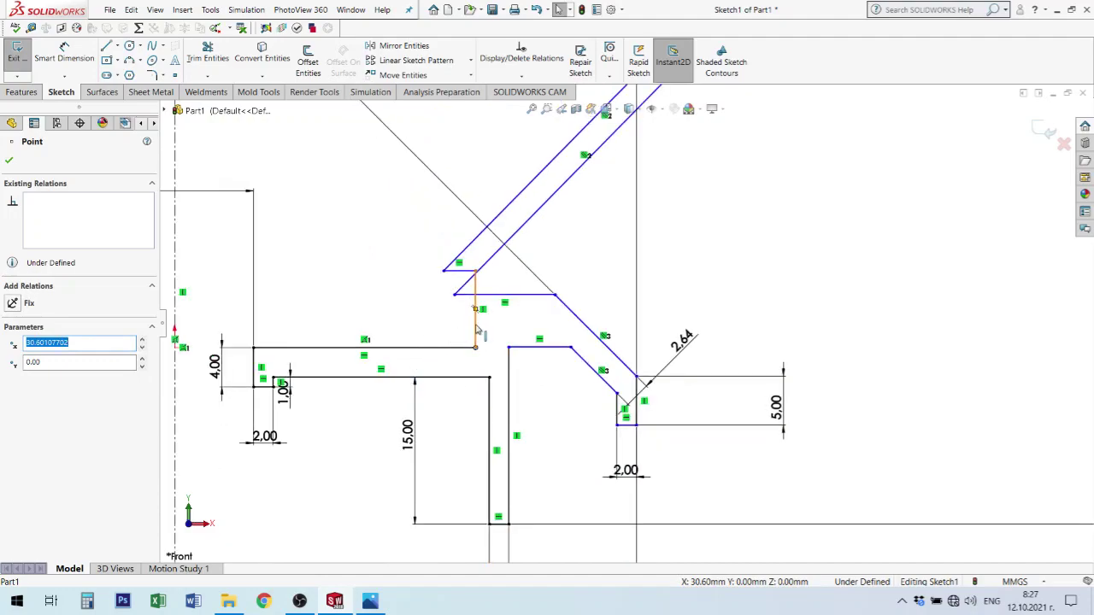
pyautogui.press('d')
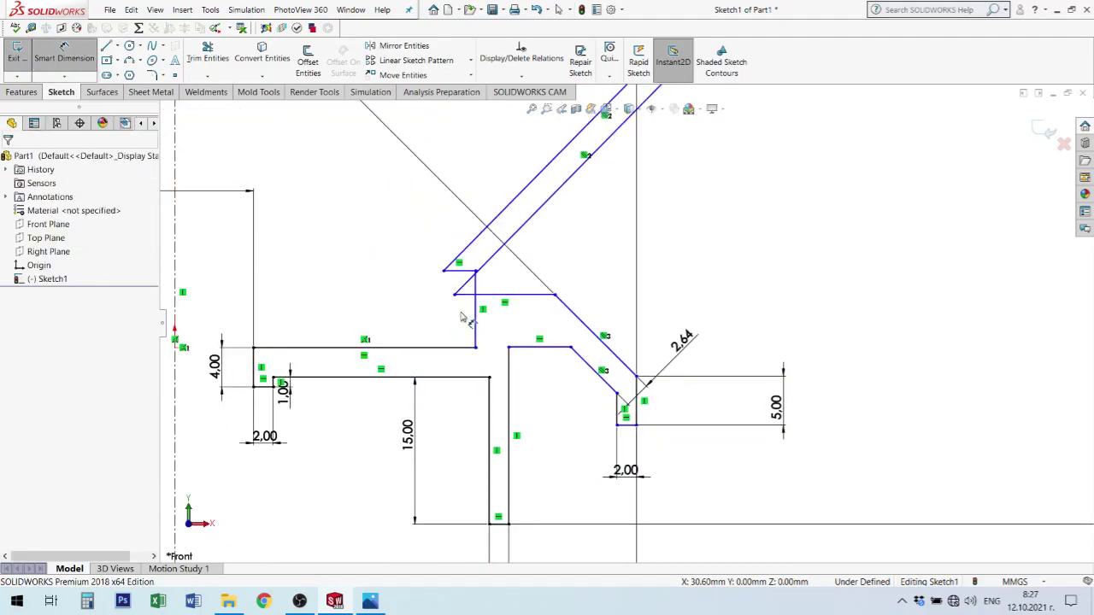
pyautogui.click(476, 322)
pyautogui.click(405, 290)
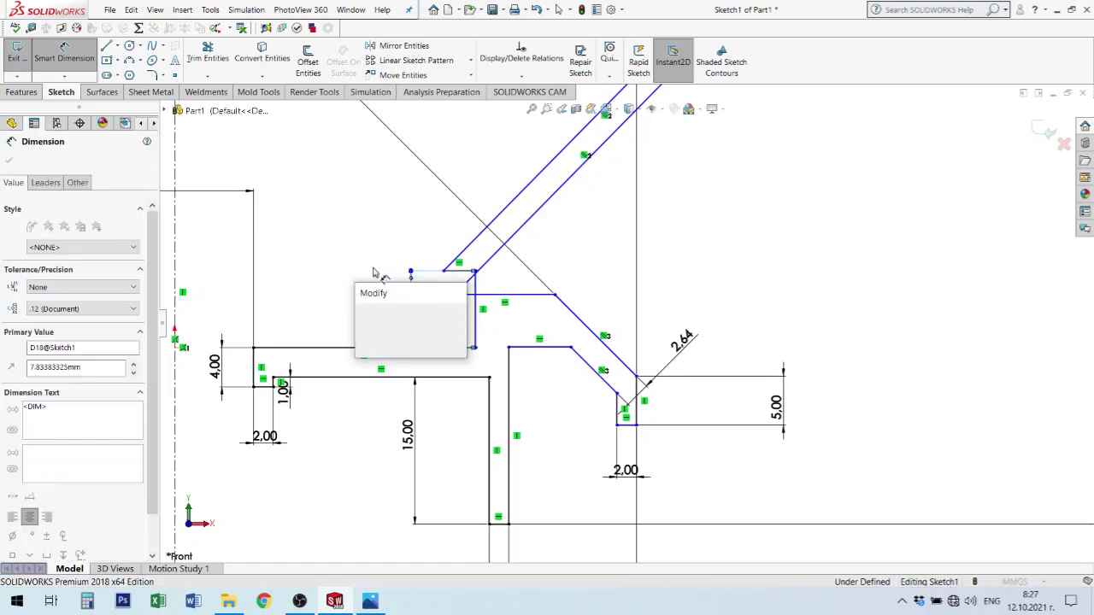
pyautogui.press('Return')
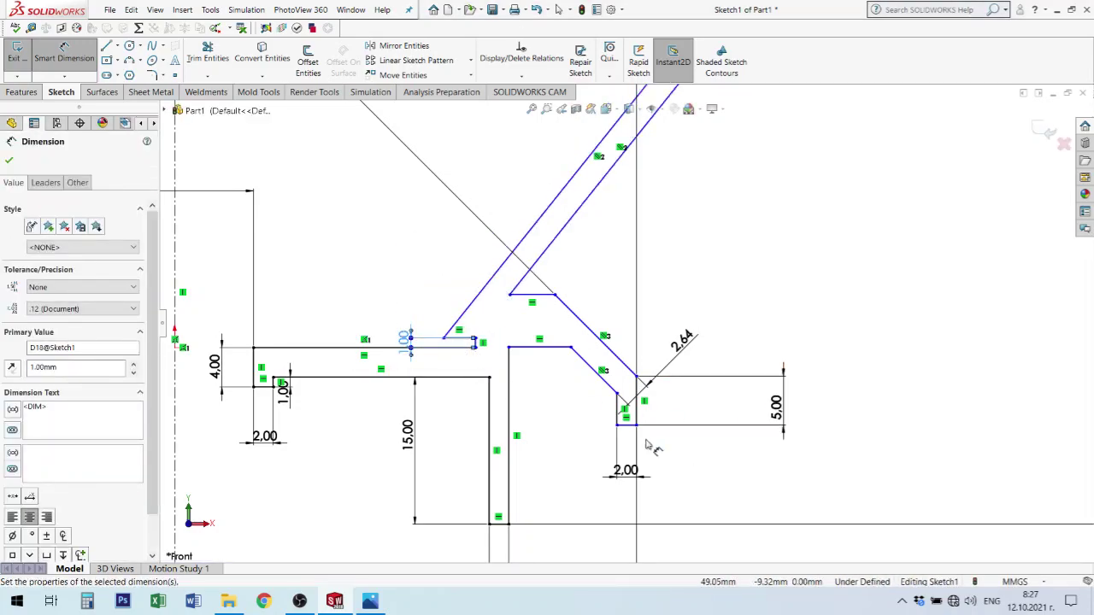
pyautogui.press('Escape')
pyautogui.scroll(-3, 622, 428)
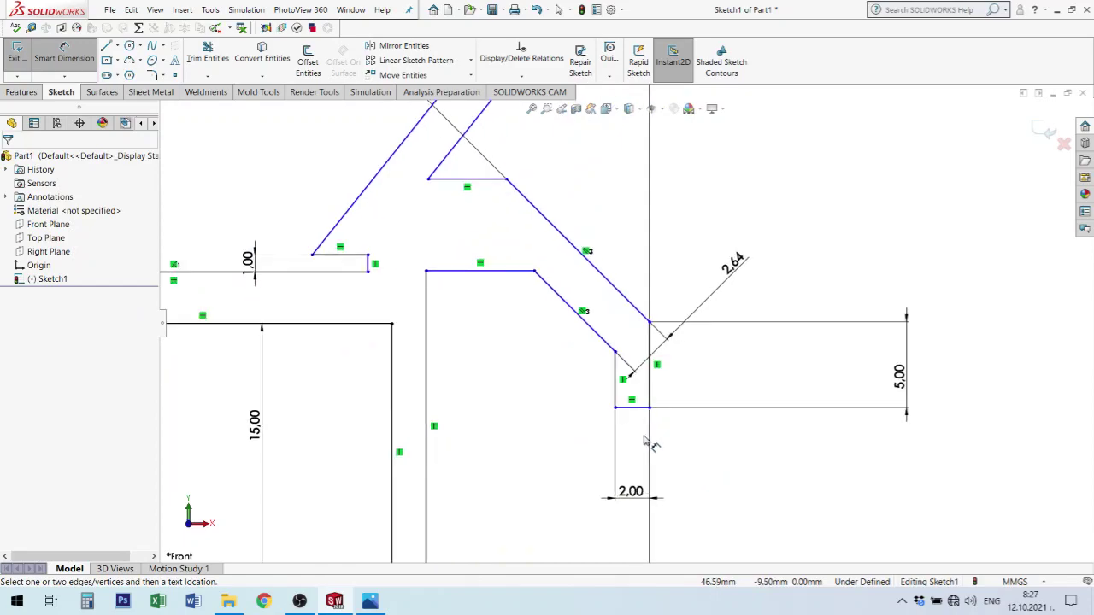
pyautogui.scroll(3, 684, 443)
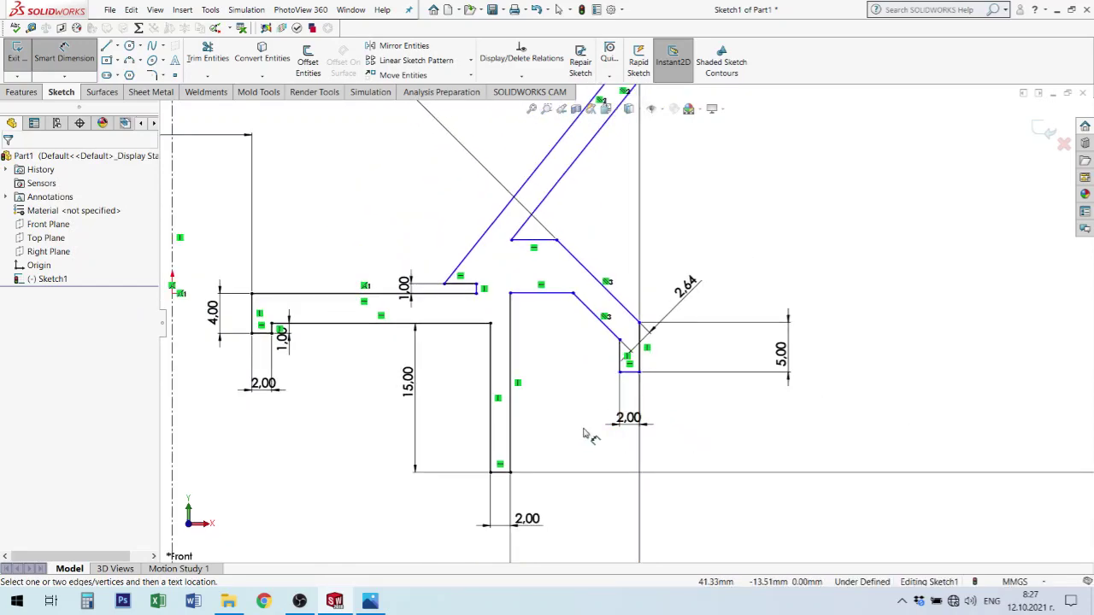
pyautogui.hotkey('alt', 'Tab')
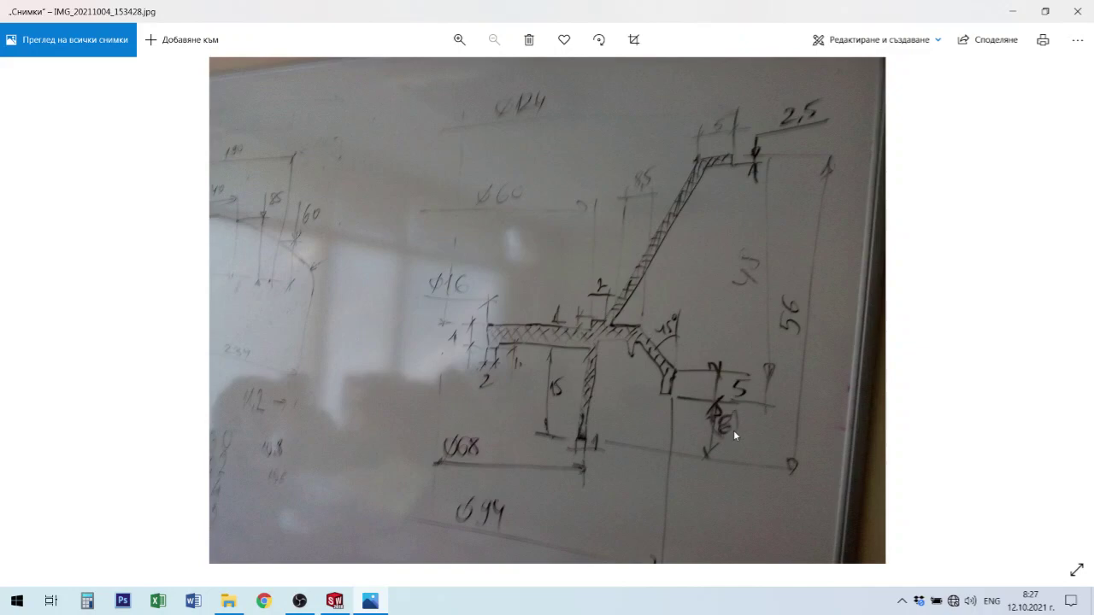
pyautogui.hotkey('alt', 'Tab')
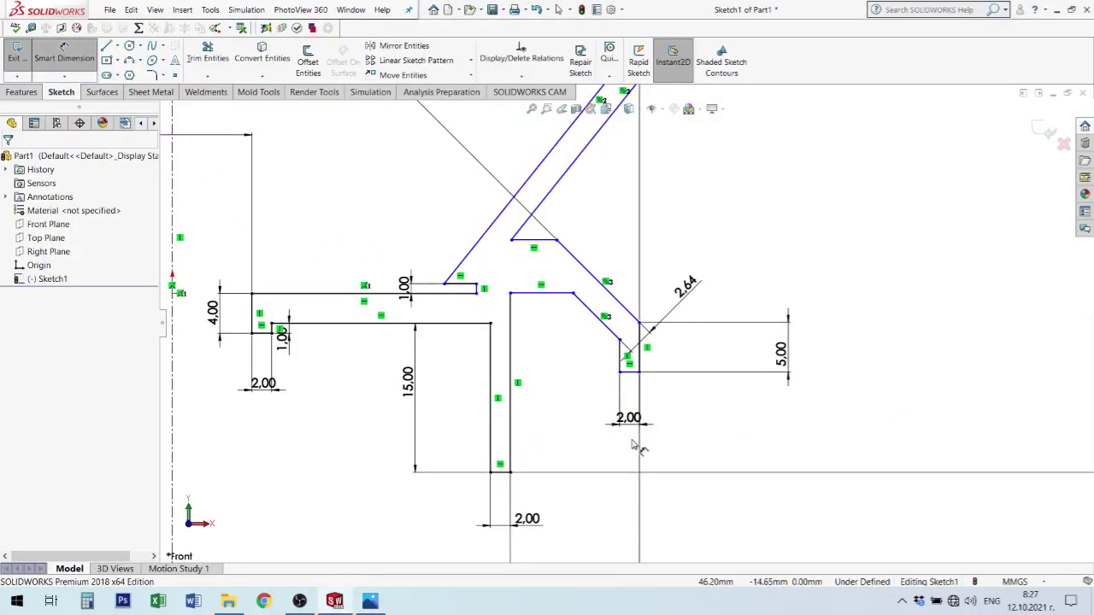
# Dimension the right leg's short bottom line 8 mm above the bottom baseline.
pyautogui.click(635, 373)
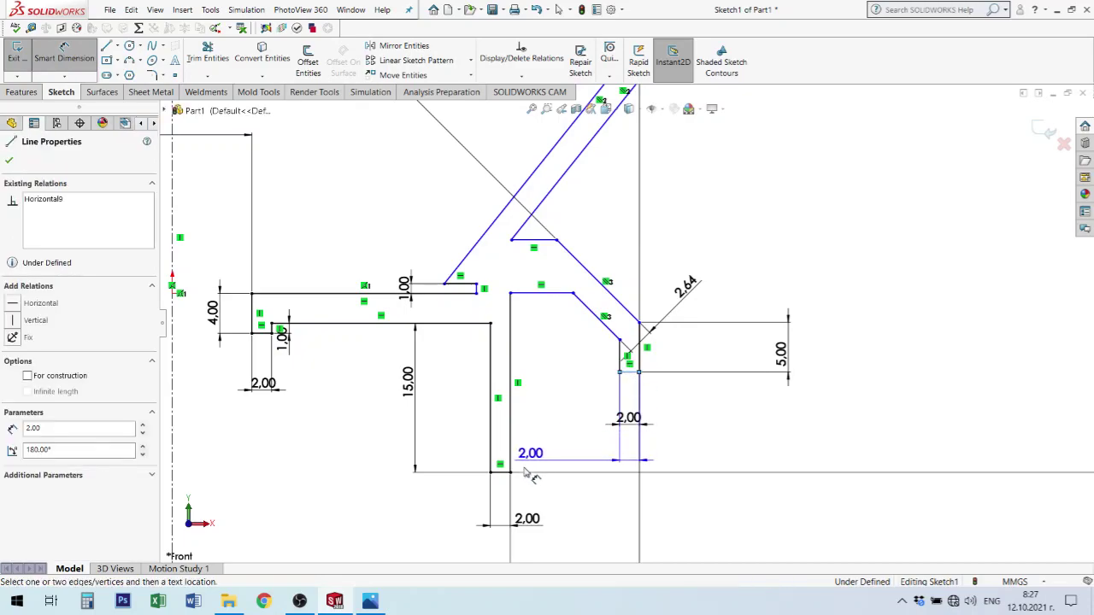
pyautogui.click(504, 476)
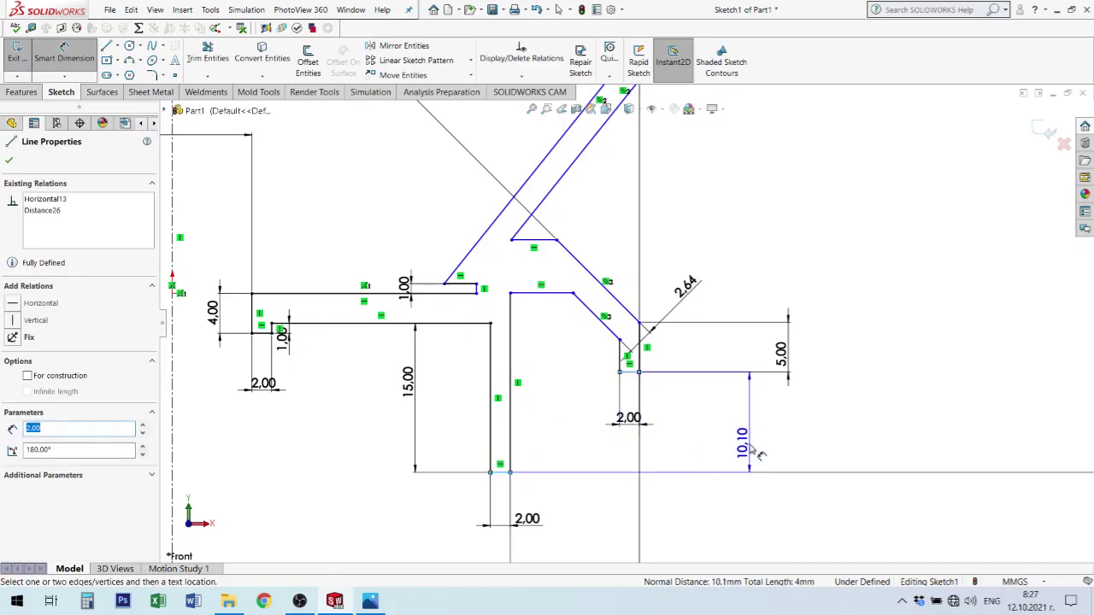
pyautogui.click(749, 442)
pyautogui.write('8')
pyautogui.press('Return')
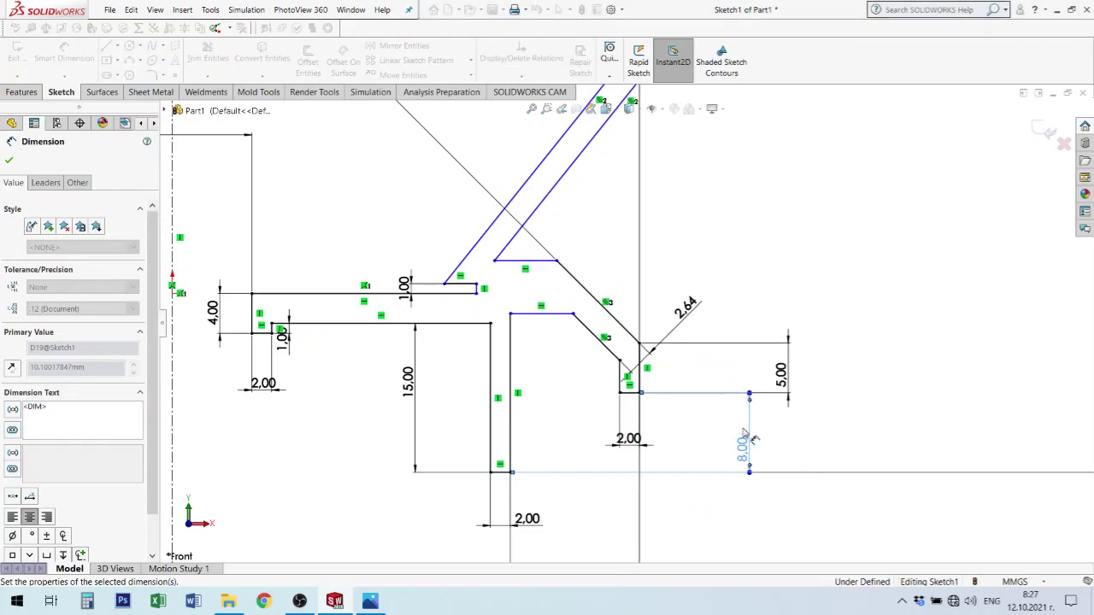
pyautogui.scroll(-2, 461, 277)
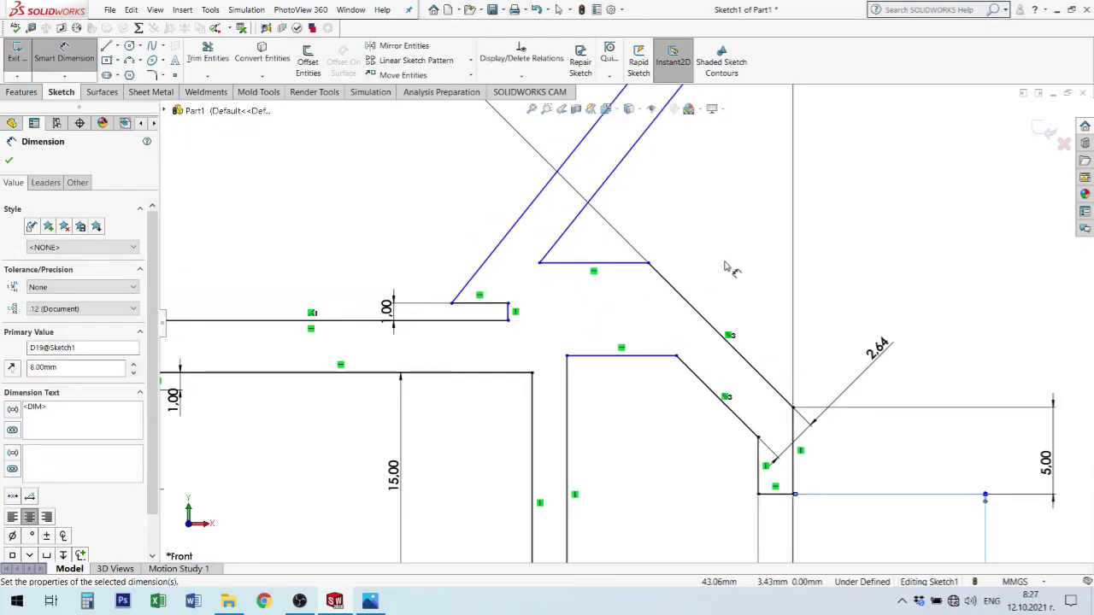
pyautogui.press('Escape')
pyautogui.press('Escape')
pyautogui.scroll(2, 636, 268)
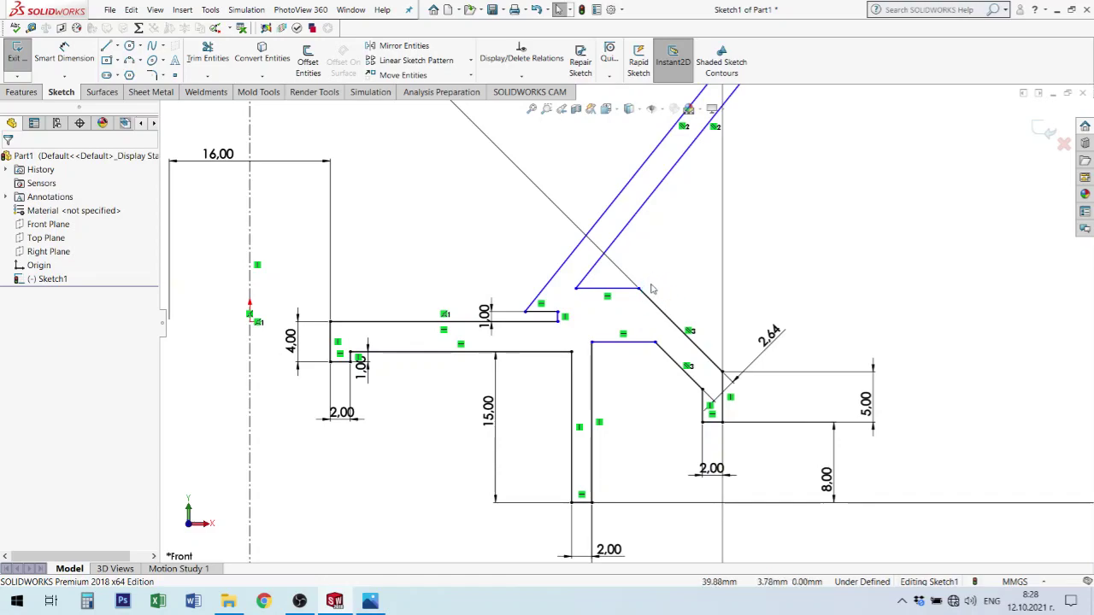
# Stretch the short horizontal line along the base of the slanted arm.
pyautogui.moveTo(641, 290); pyautogui.dragTo(665, 301)
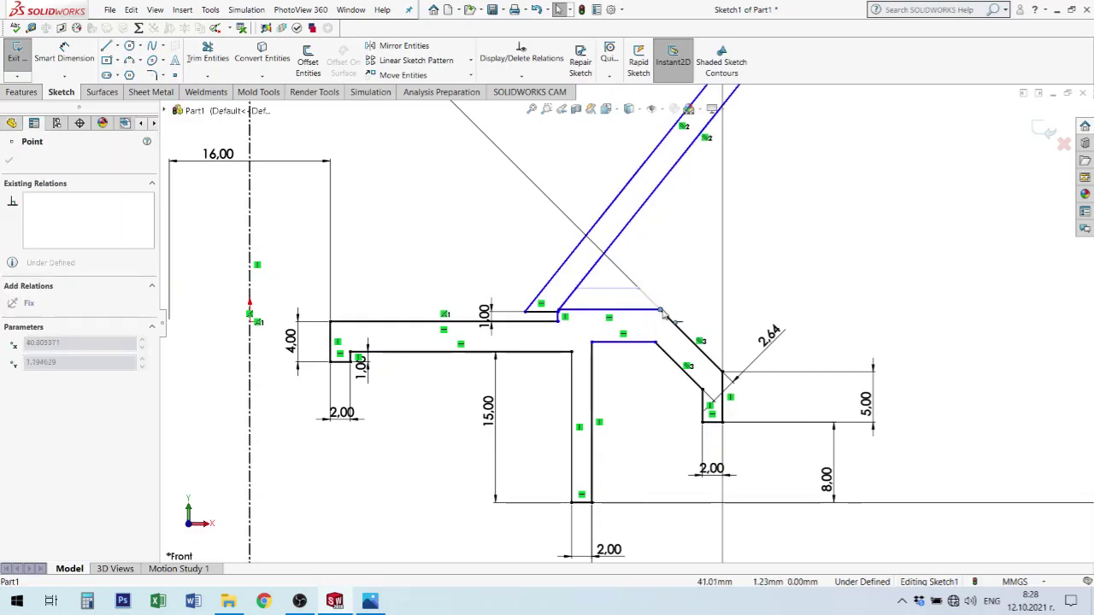
pyautogui.moveTo(675, 321); pyautogui.dragTo(668, 316)
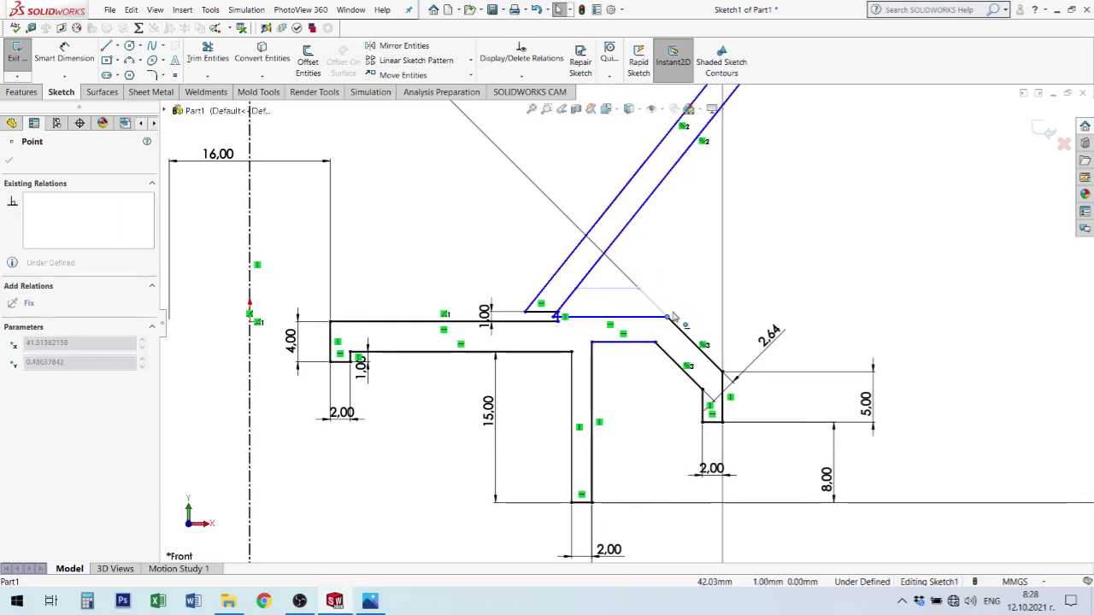
pyautogui.click(557, 317)
pyautogui.moveTo(557, 318)
pyautogui.mouseDown()
pyautogui.moveTo(507, 316)
pyautogui.moveTo(627, 318)
pyautogui.mouseUp()
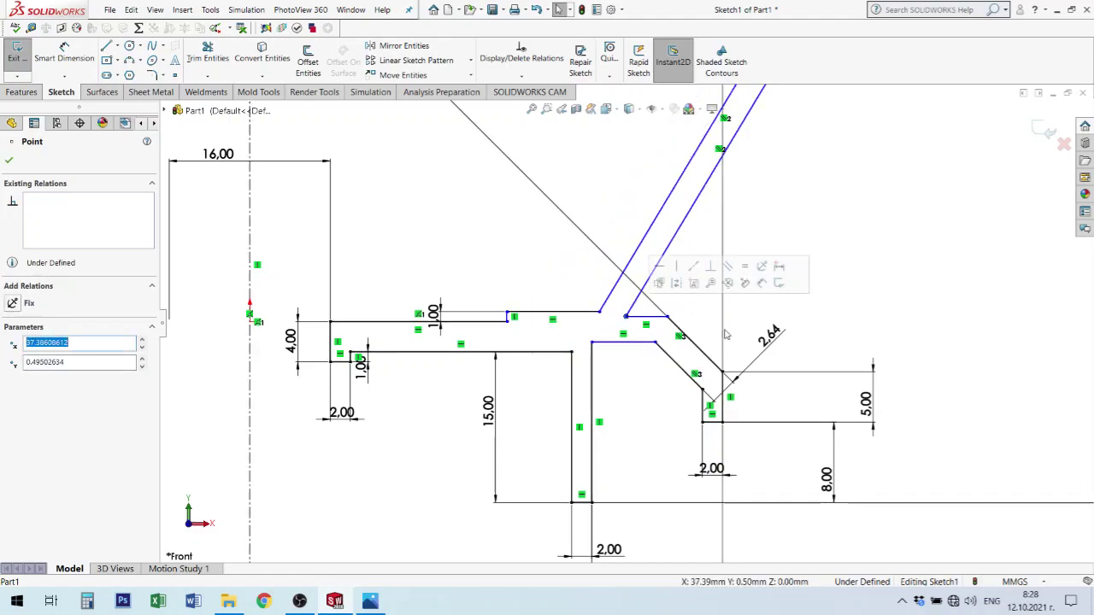
pyautogui.scroll(-2, 650, 314)
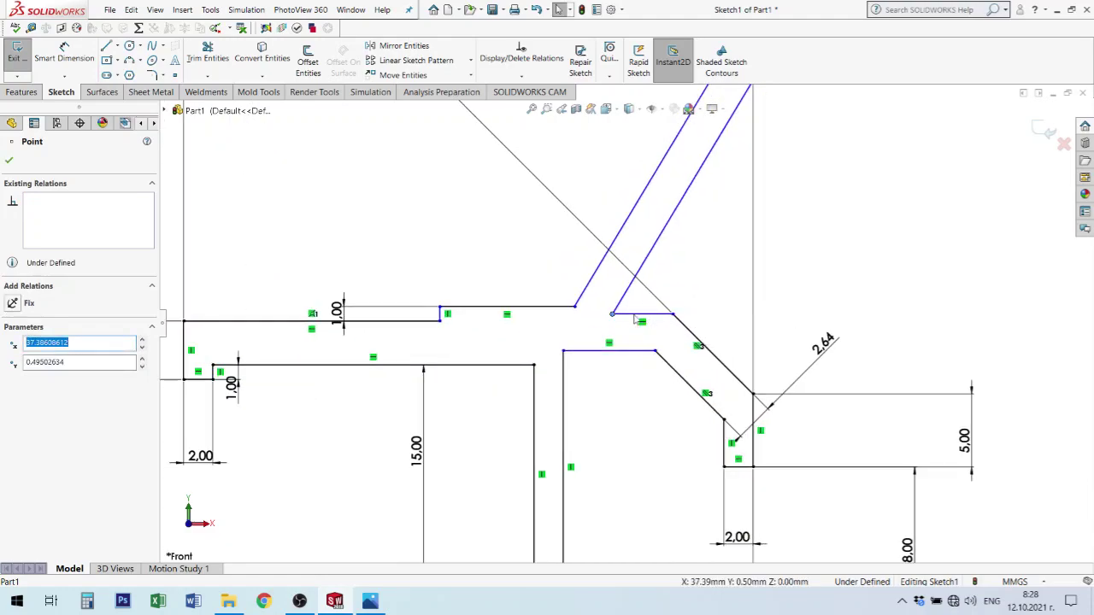
# Make the two short upper segments beside the diagonal wall collinear.
pyautogui.click(645, 315)
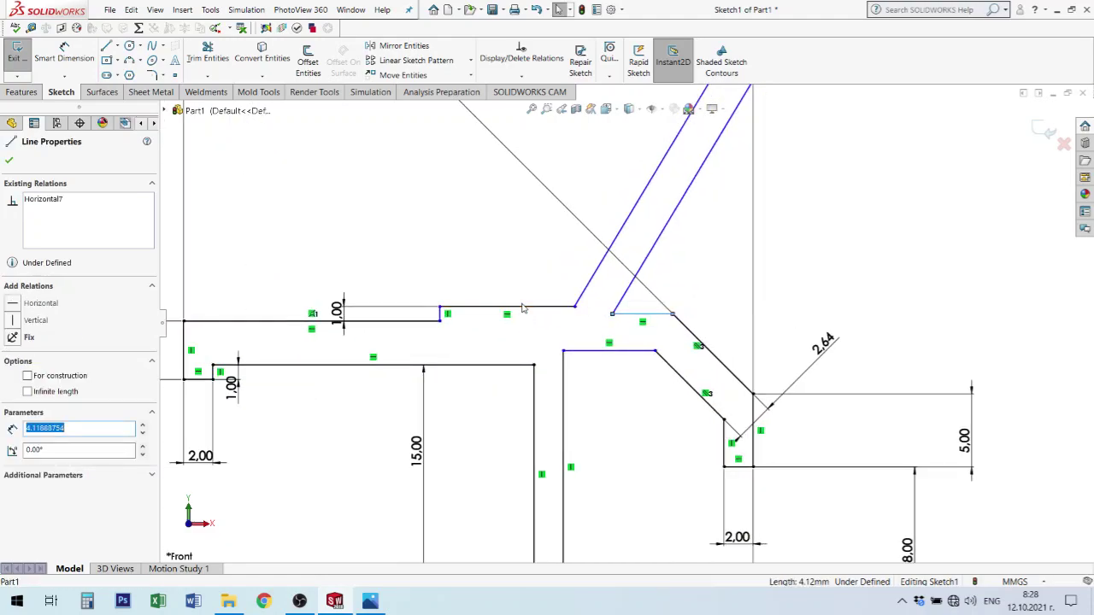
pyautogui.click(781, 305)
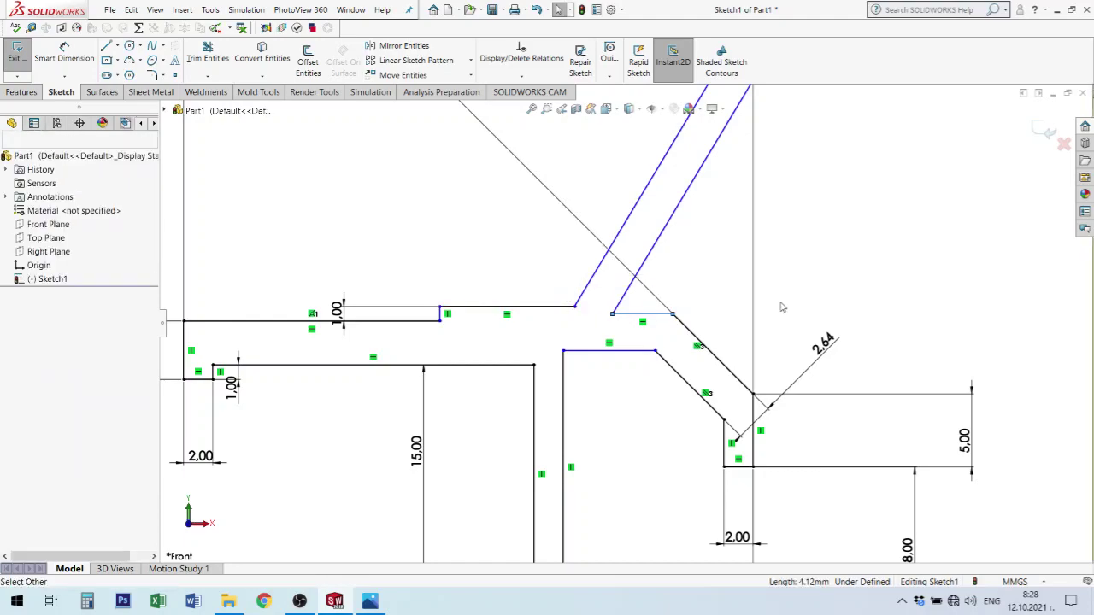
pyautogui.click(603, 312)
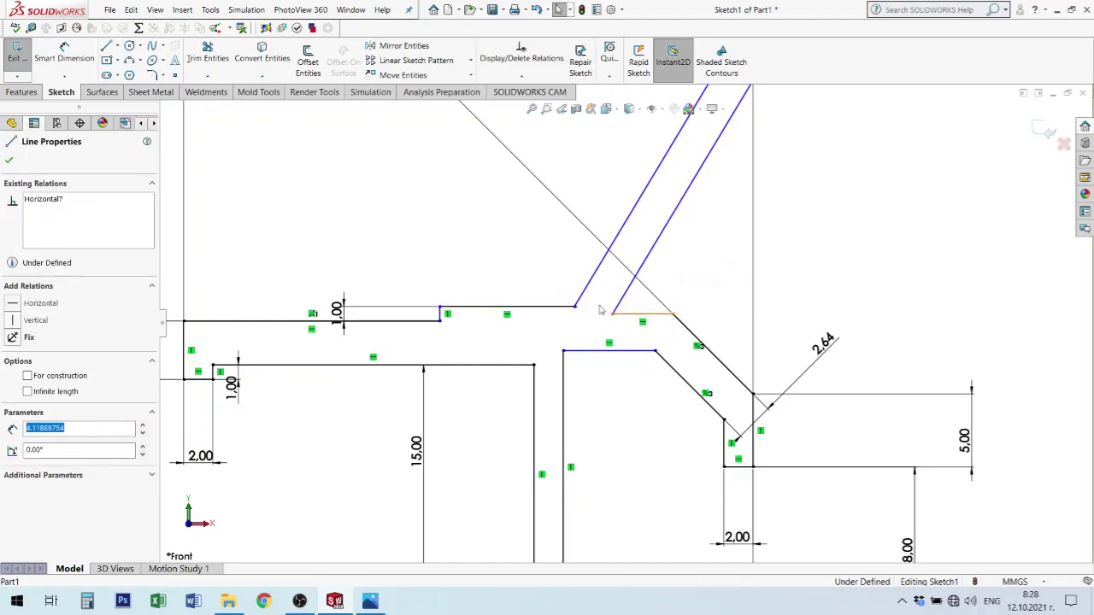
pyautogui.keyDown('ctrl'); pyautogui.click(547, 306); pyautogui.keyUp('ctrl')
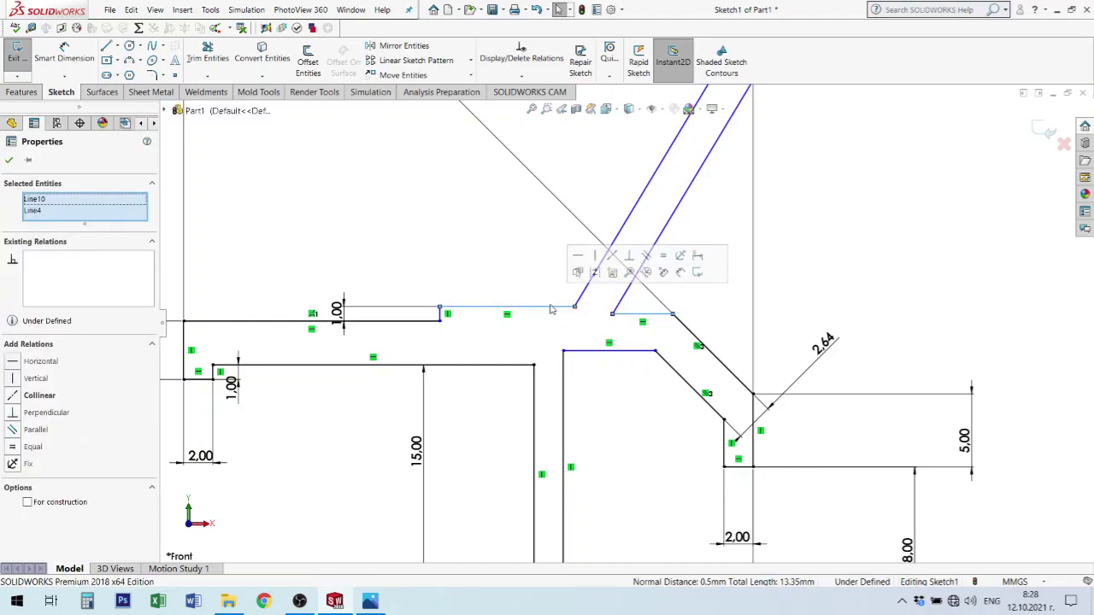
pyautogui.click(611, 259)
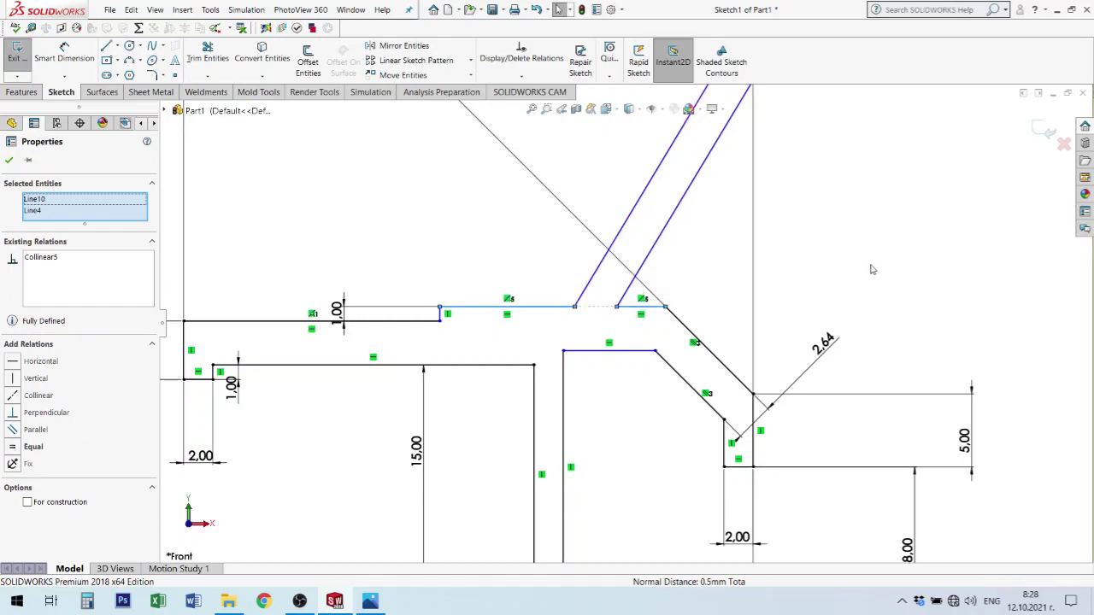
pyautogui.click(536, 337)
pyautogui.scroll(2, 536, 338)
# Shift the small step's corner point to the right.
pyautogui.click(442, 344)
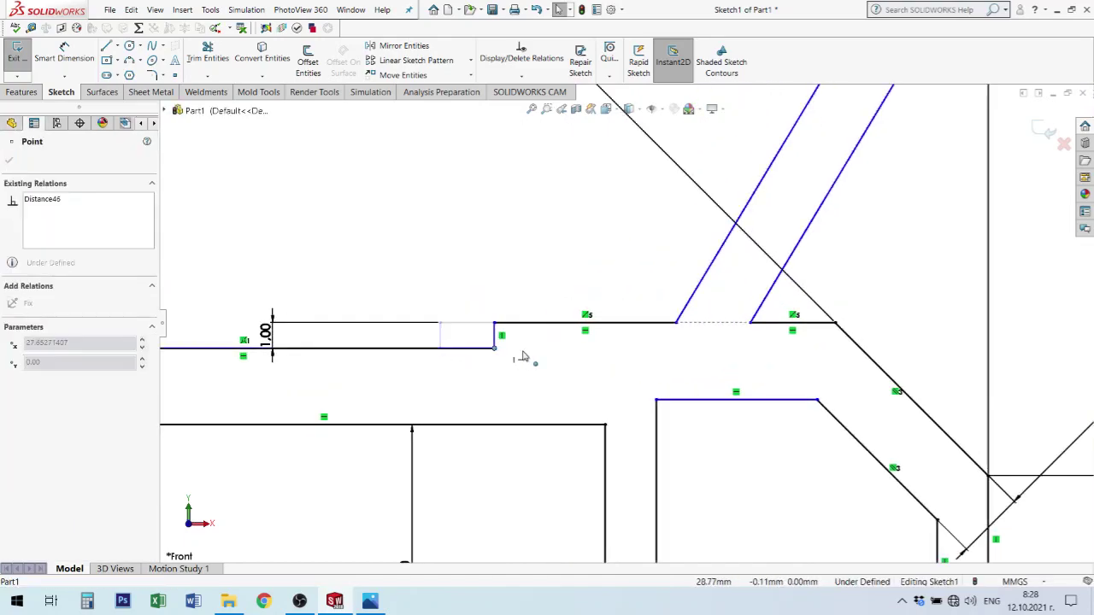
pyautogui.scroll(1, 552, 361)
pyautogui.moveTo(552, 361); pyautogui.dragTo(586, 361)
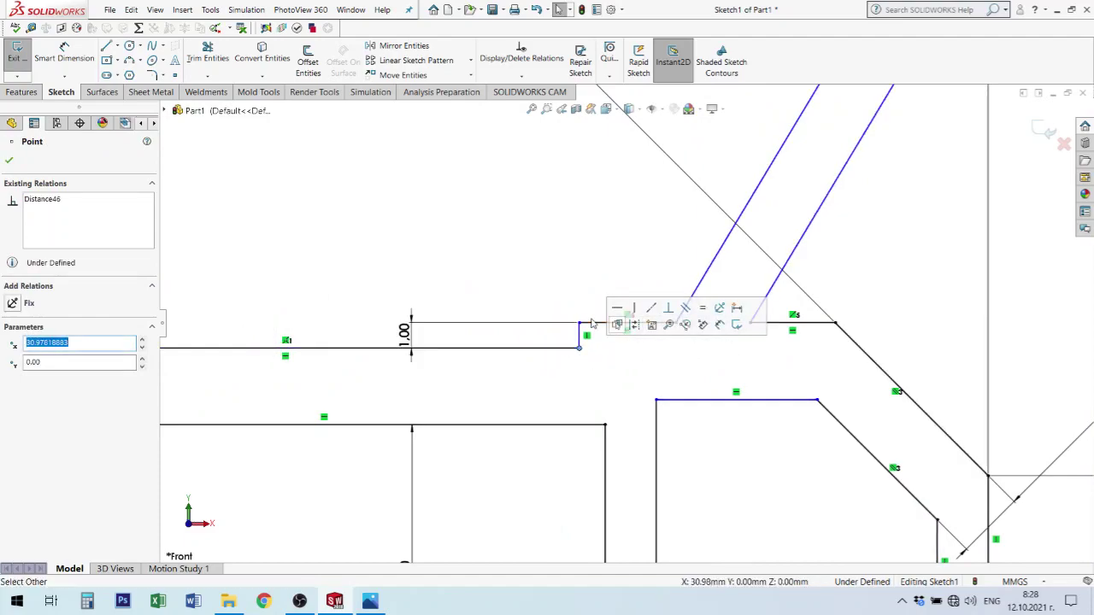
pyautogui.press('d')
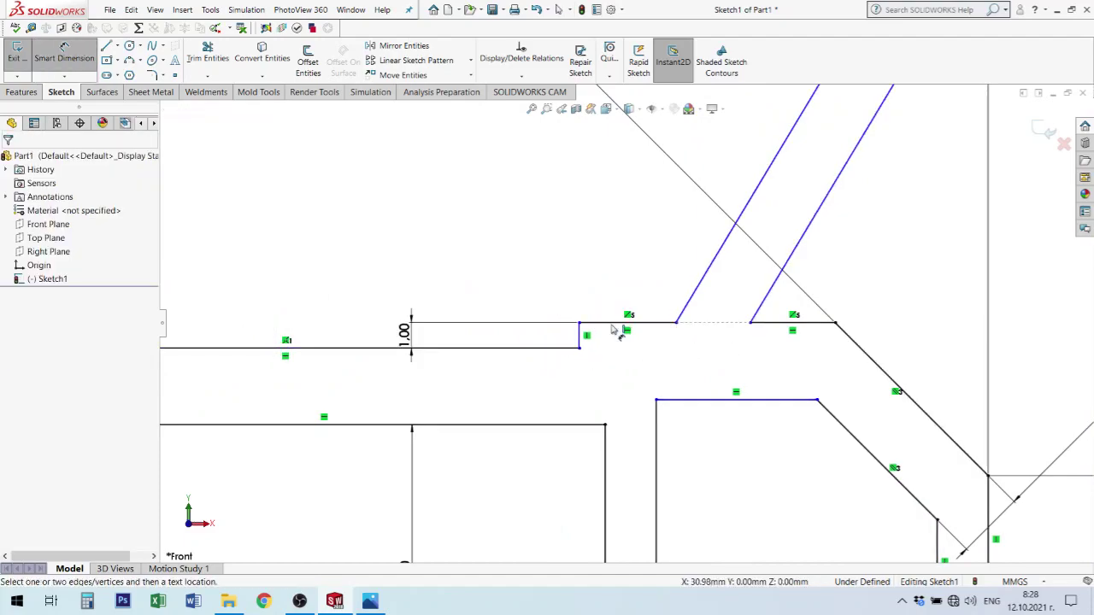
# Dimension the short ledge segment to 2.00.
pyautogui.click(615, 323)
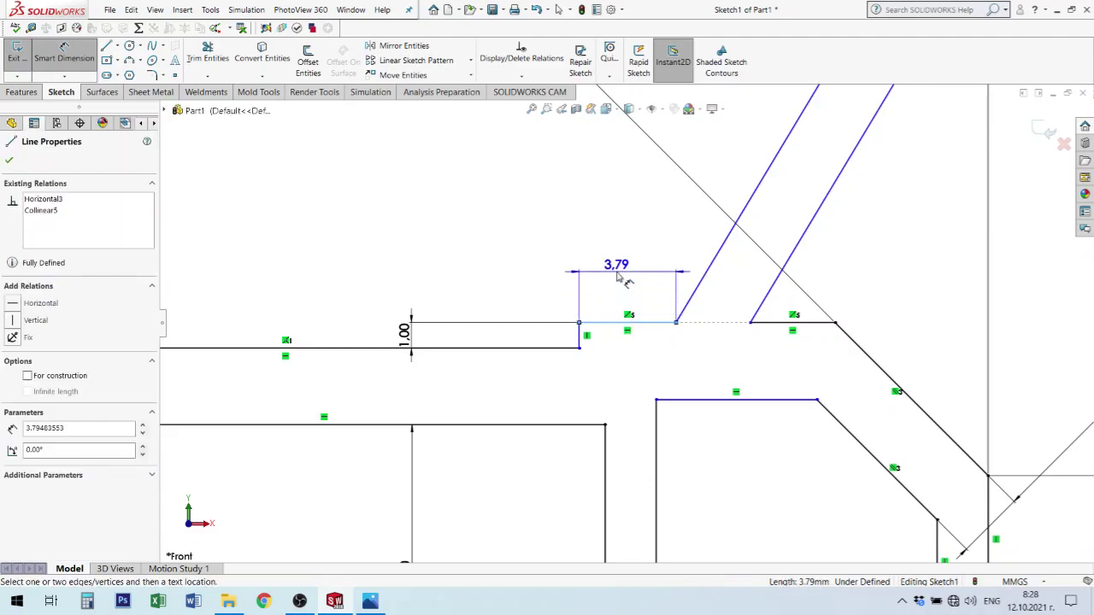
pyautogui.click(617, 272)
pyautogui.write('2')
pyautogui.press('Return')
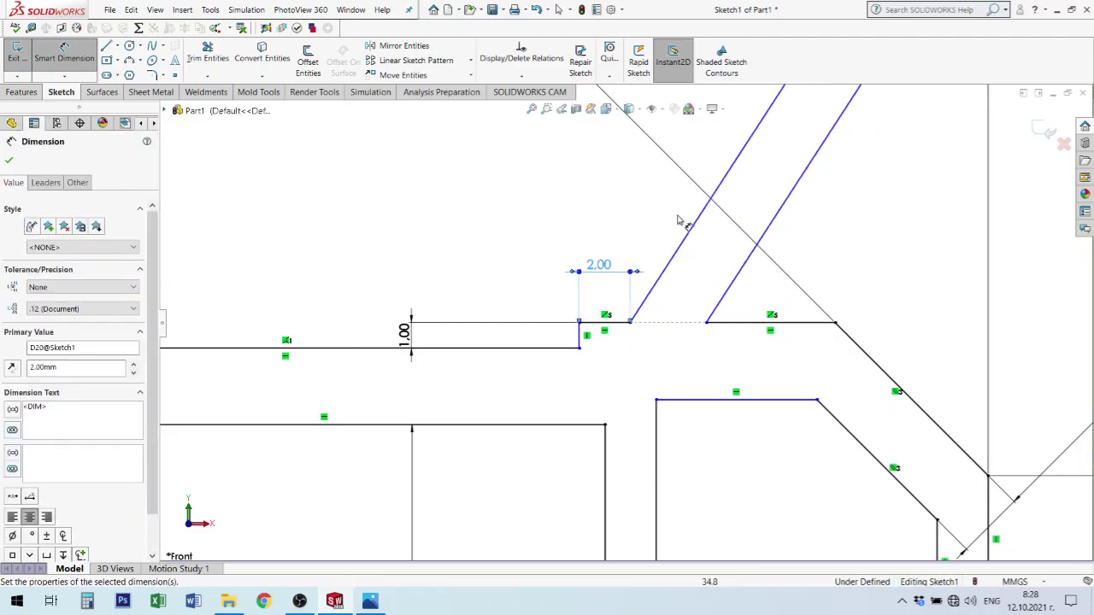
pyautogui.click(769, 479)
pyautogui.keyDown('ctrl'); pyautogui.moveTo(713, 466); pyautogui.dragTo(694, 443, button='middle'); pyautogui.keyUp('ctrl')
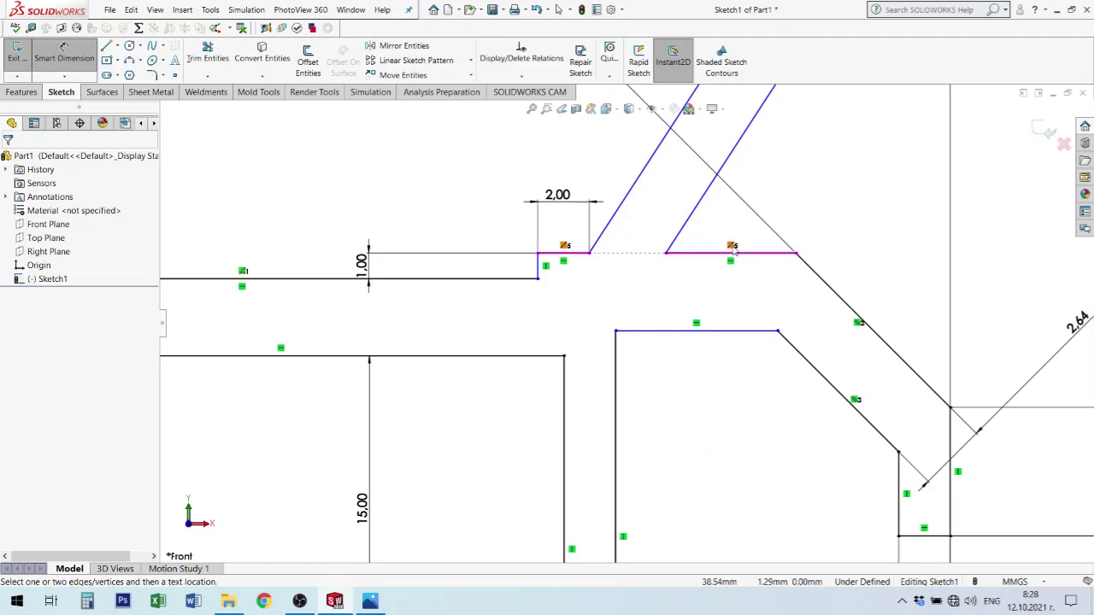
pyautogui.press('Escape')
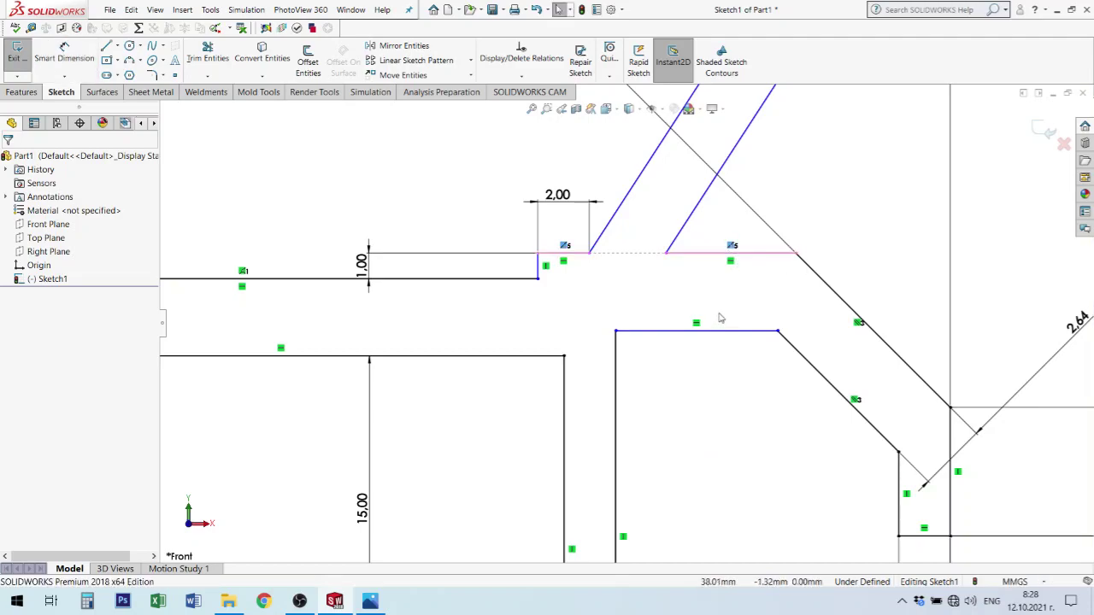
# Pull the segment right of the diagonal wall down and make it collinear with the left lower edge.
pyautogui.click(719, 318)
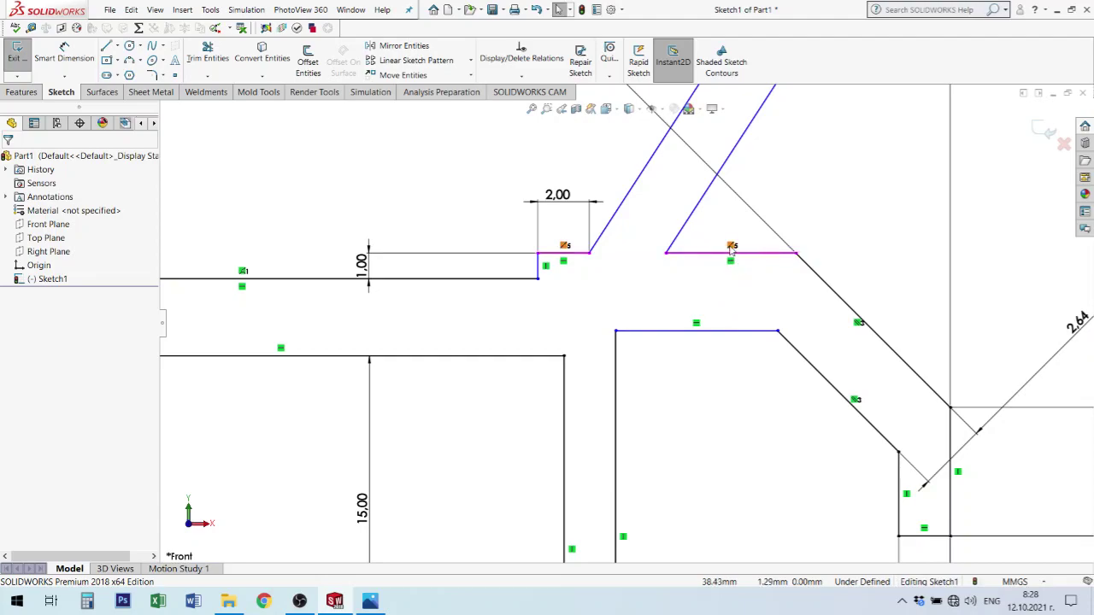
pyautogui.click(731, 246)
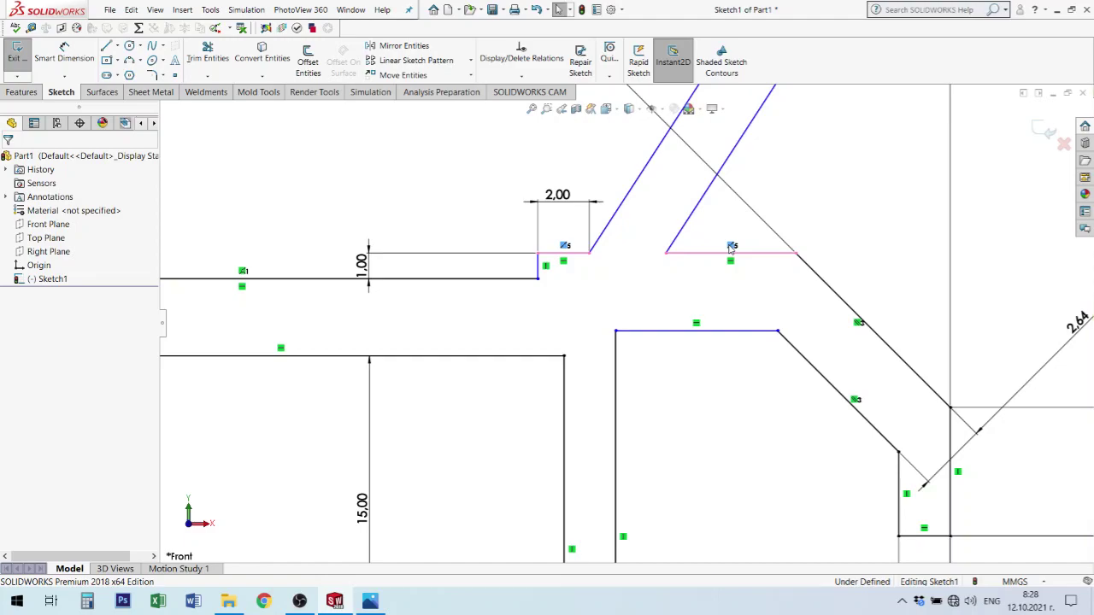
pyautogui.click(763, 253)
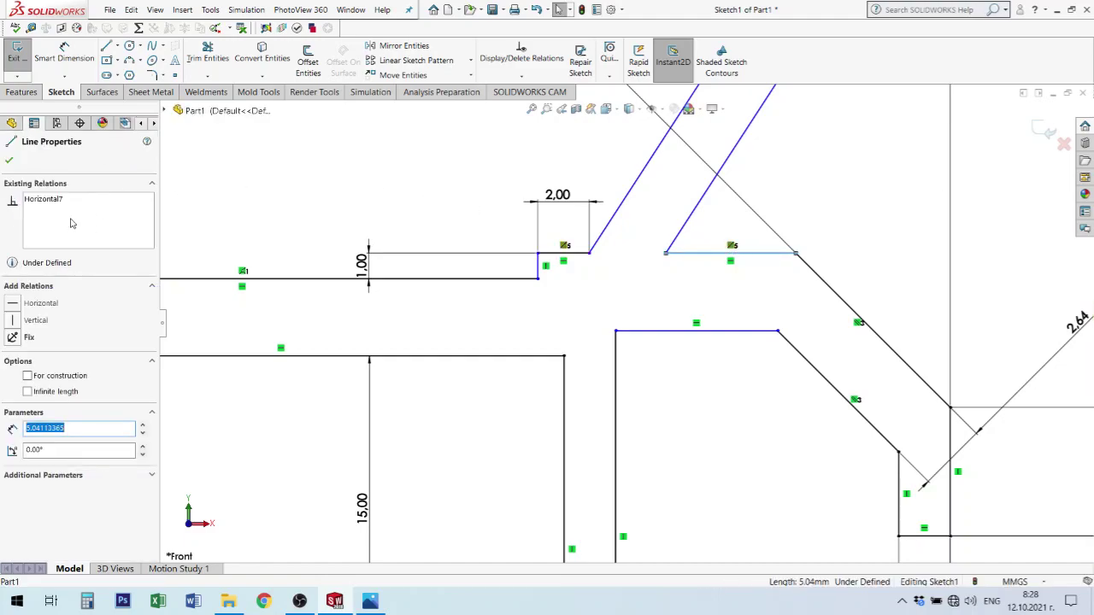
pyautogui.click(727, 275)
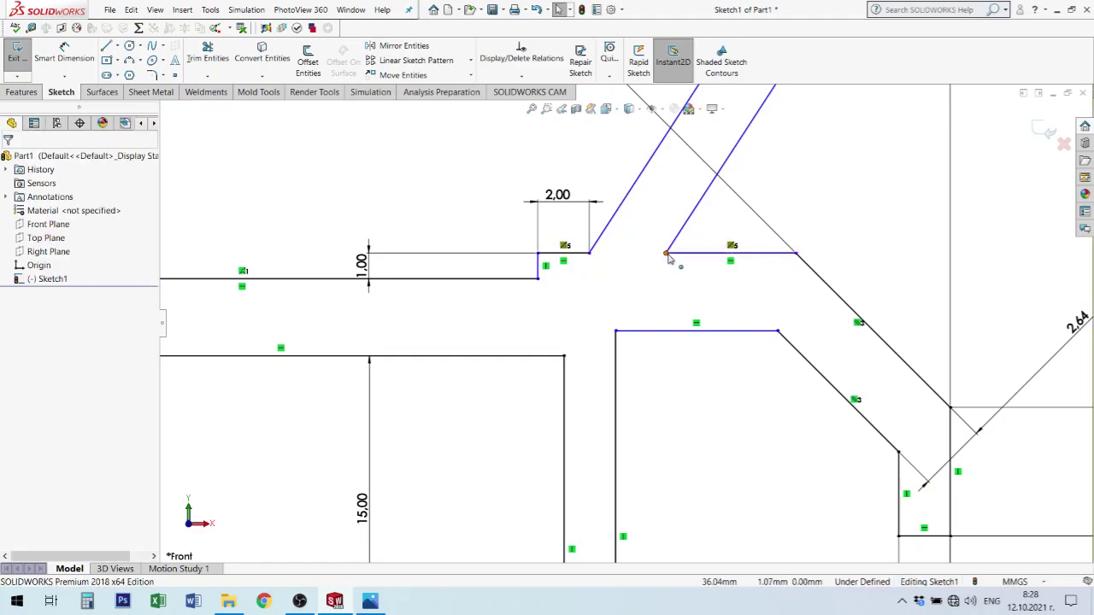
pyautogui.moveTo(667, 254); pyautogui.dragTo(658, 274)
pyautogui.click(708, 278)
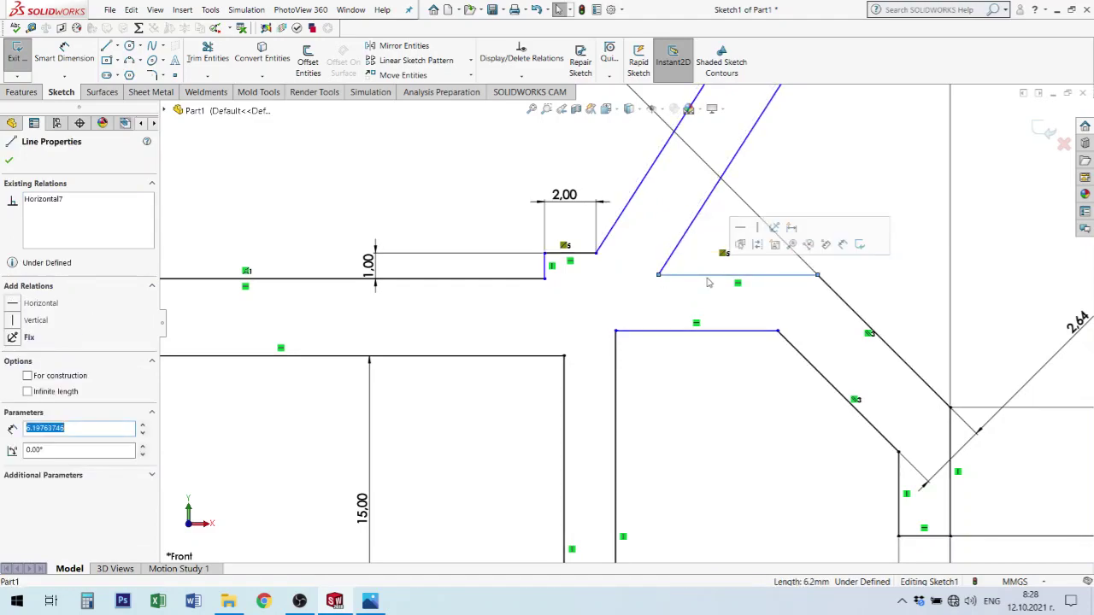
pyautogui.keyDown('ctrl'); pyautogui.click(501, 277); pyautogui.keyUp('ctrl')
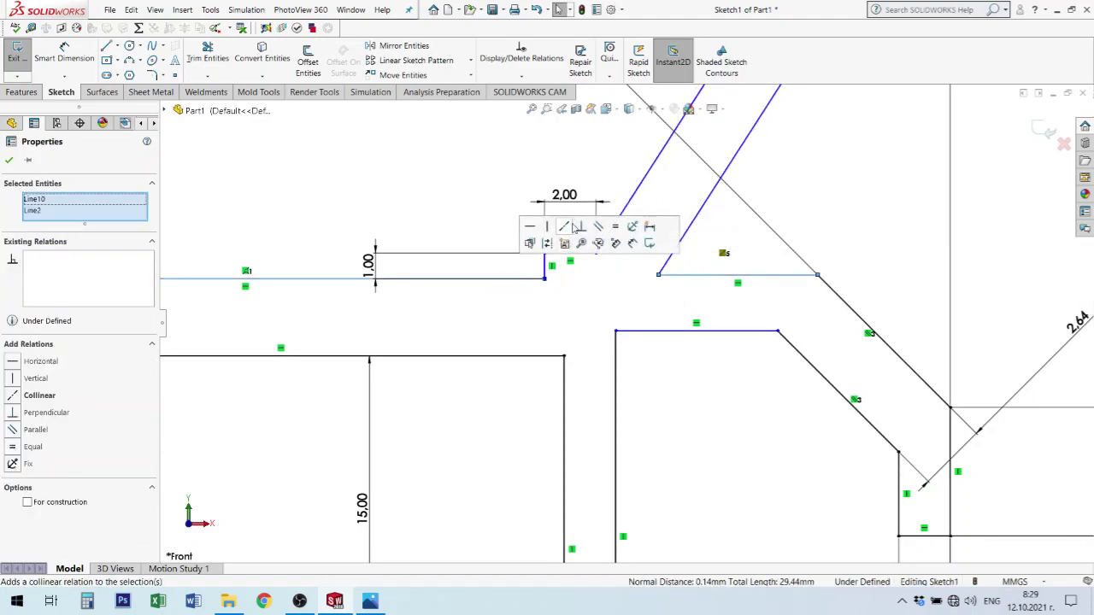
pyautogui.click(563, 227)
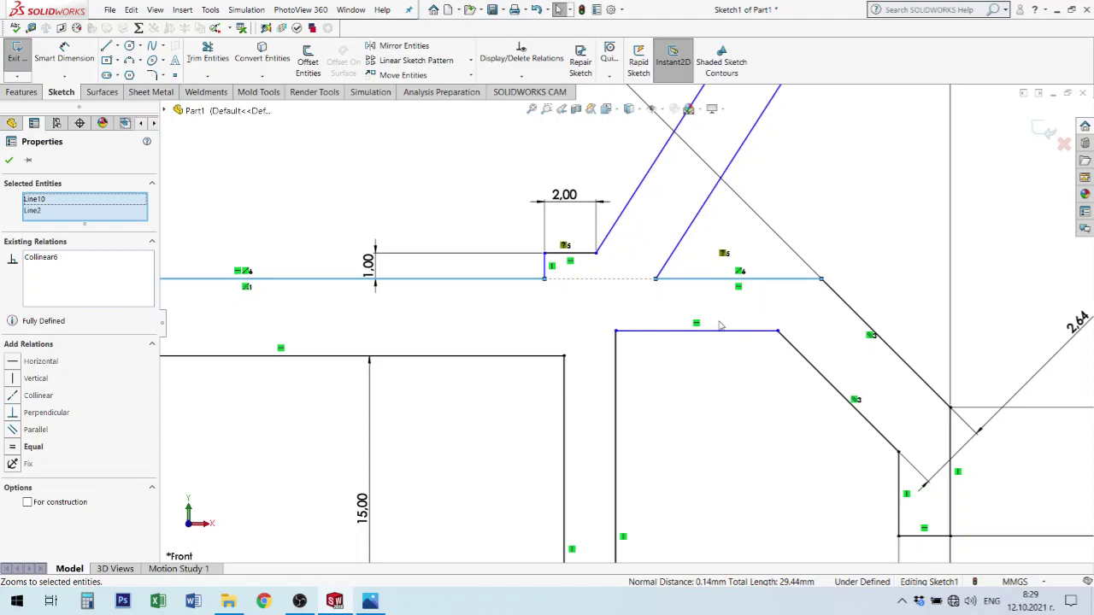
# Make the lower flange's right and left edges collinear.
pyautogui.click(719, 325)
pyautogui.click(723, 330)
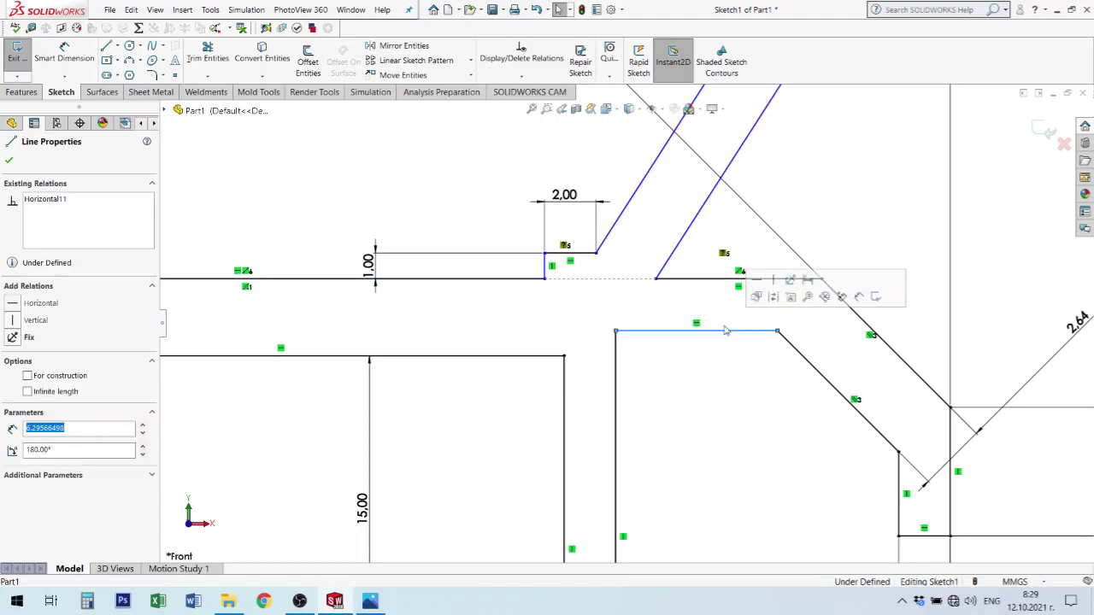
pyautogui.keyDown('ctrl'); pyautogui.click(540, 355); pyautogui.keyUp('ctrl')
pyautogui.click(606, 308)
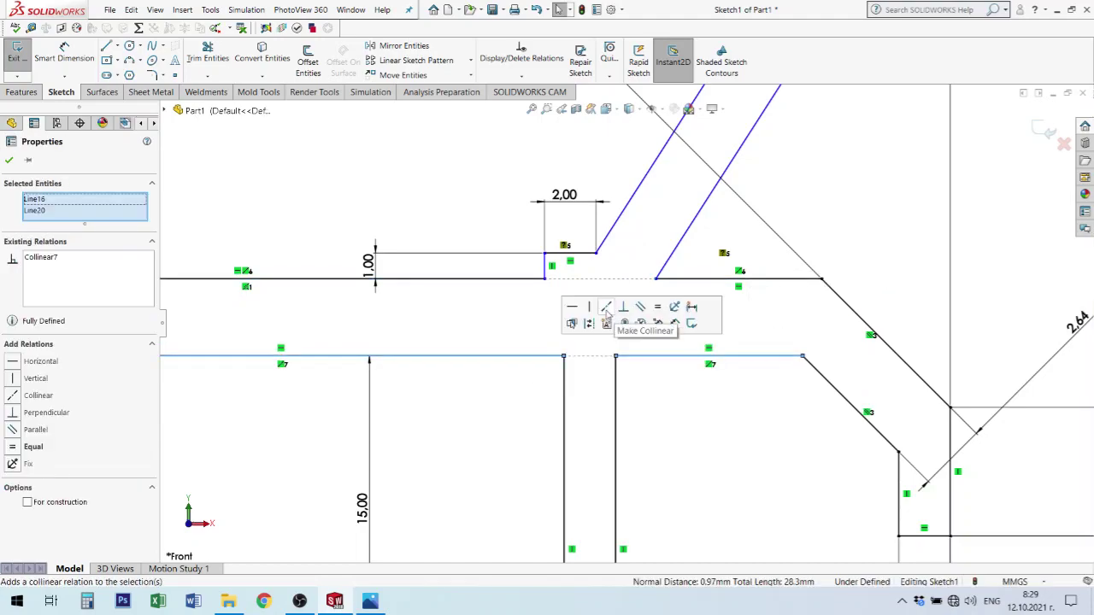
pyautogui.click(747, 419)
pyautogui.scroll(2, 737, 410)
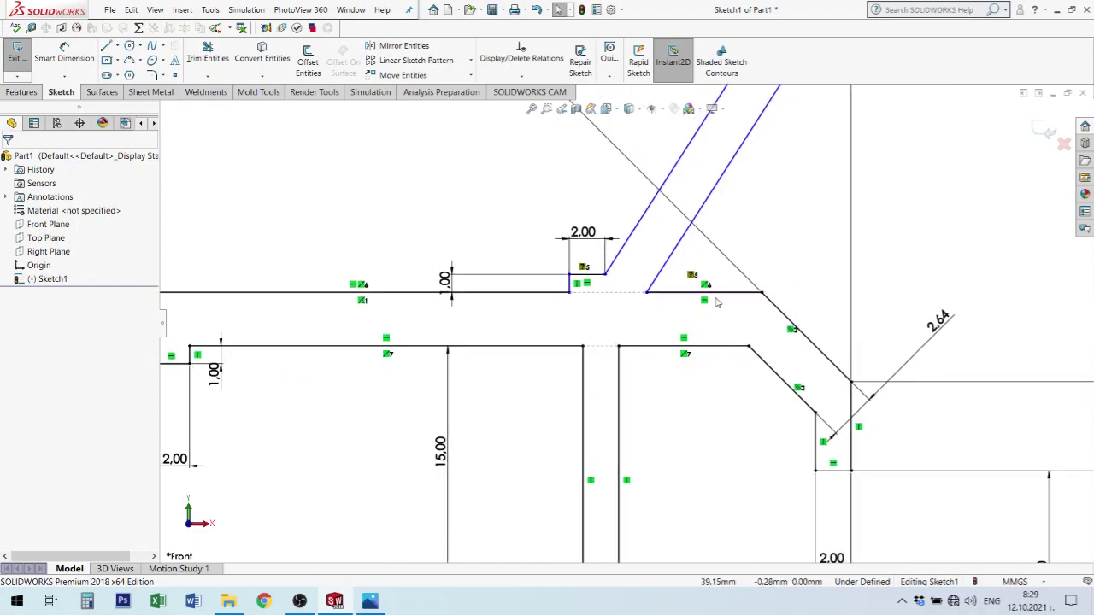
# Check the whiteboard reference photo, then dimension the segment right of the diagonal wall to 8.50.
pyautogui.hotkey('alt', 'Tab')
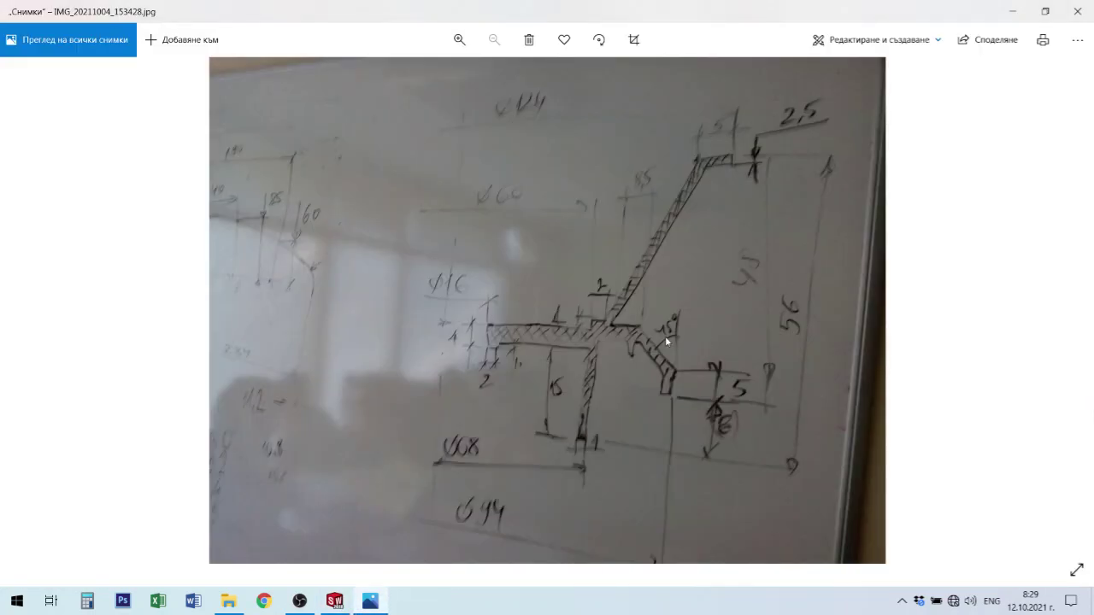
pyautogui.hotkey('alt', 'Tab')
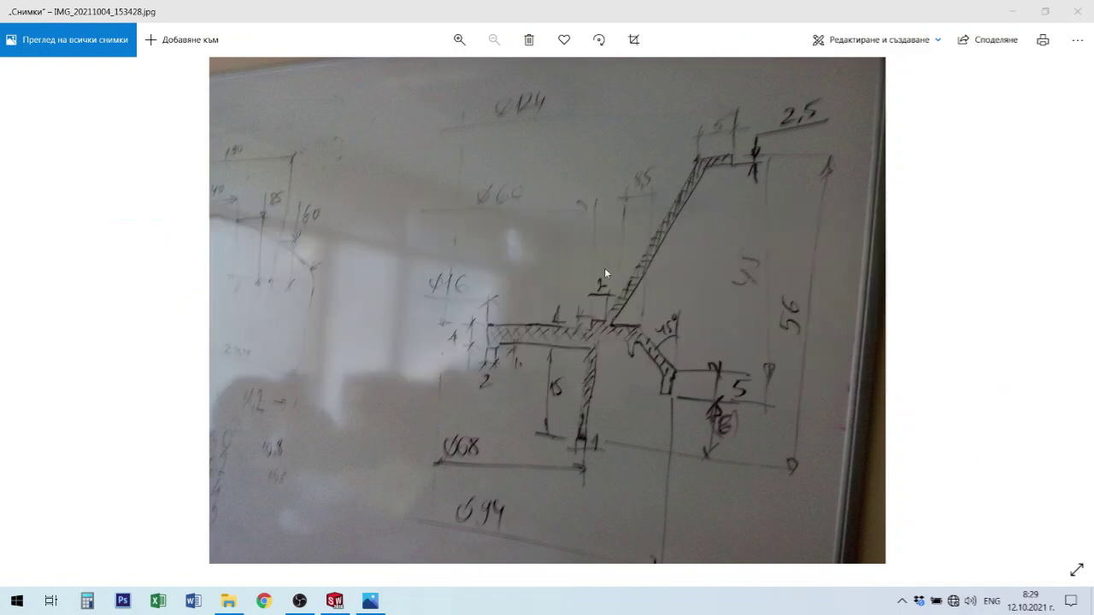
pyautogui.press('d')
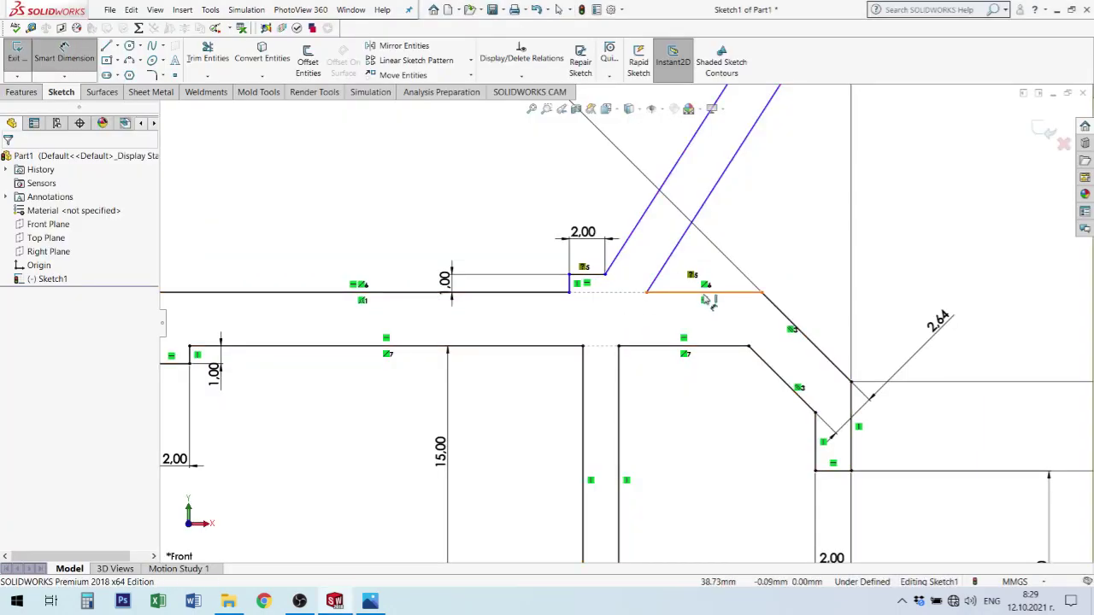
pyautogui.click(688, 293)
pyautogui.click(719, 227)
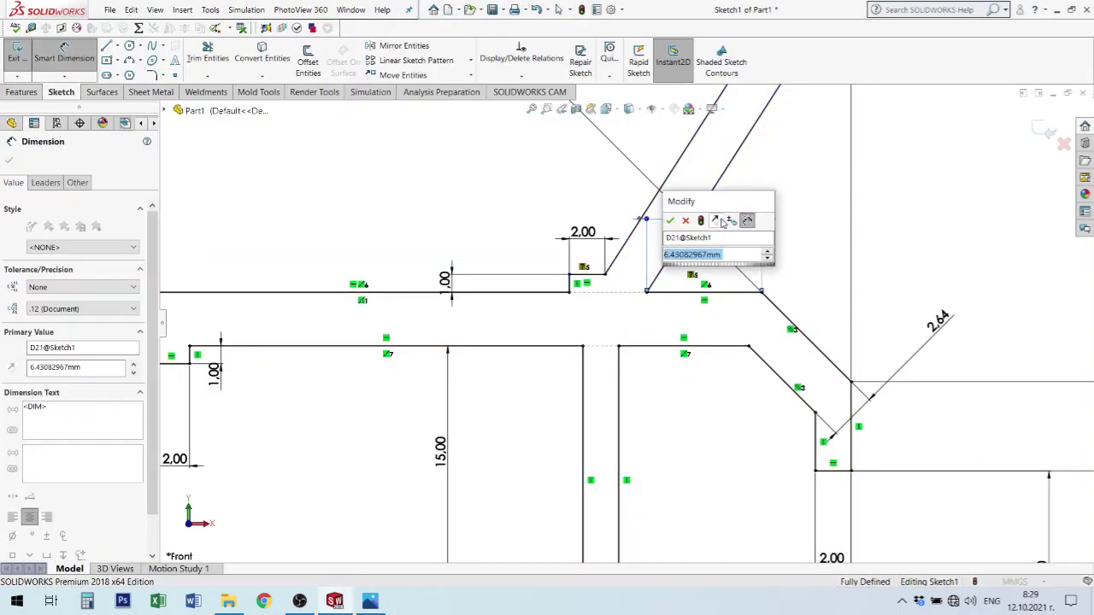
pyautogui.write('8.5')
pyautogui.press('Return')
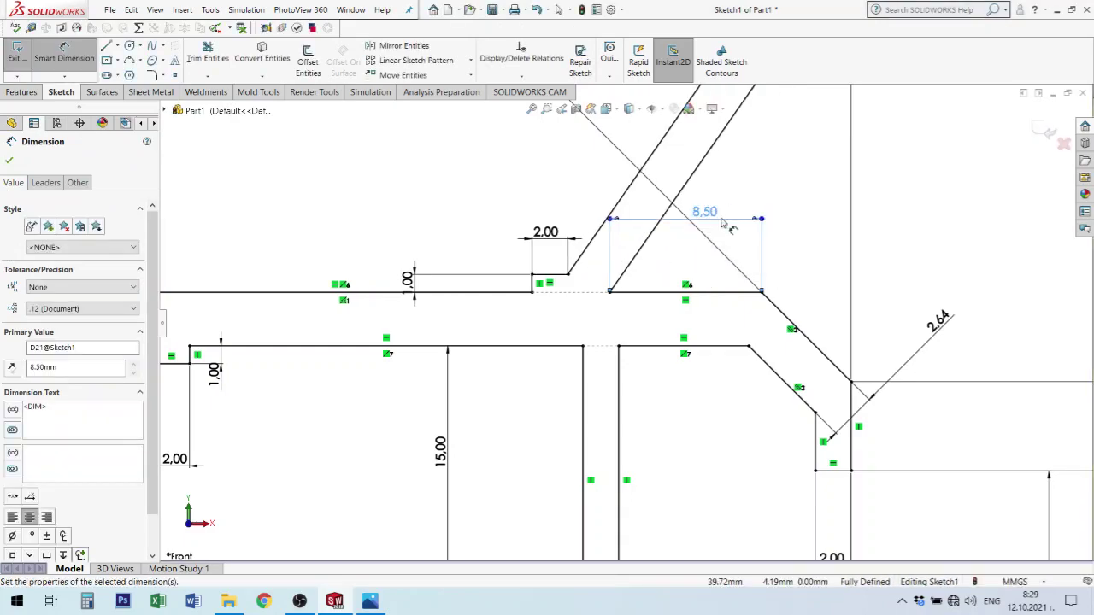
# Zoom out to inspect the whole fully defined revolve profile, then zoom back in.
pyautogui.scroll(3, 761, 299)
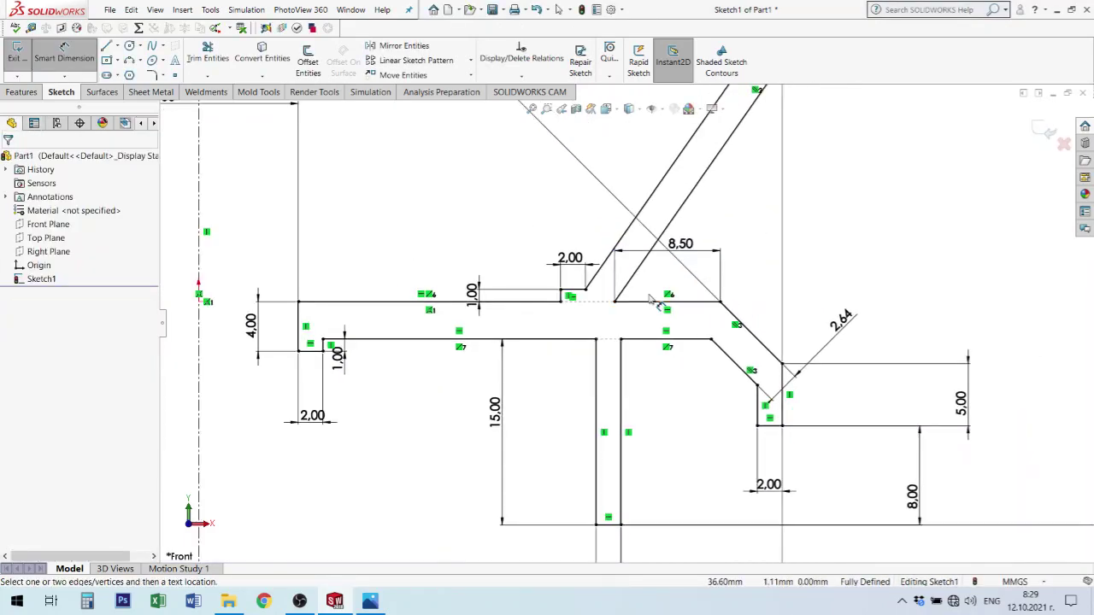
pyautogui.scroll(1, 683, 359)
pyautogui.scroll(1, 615, 402)
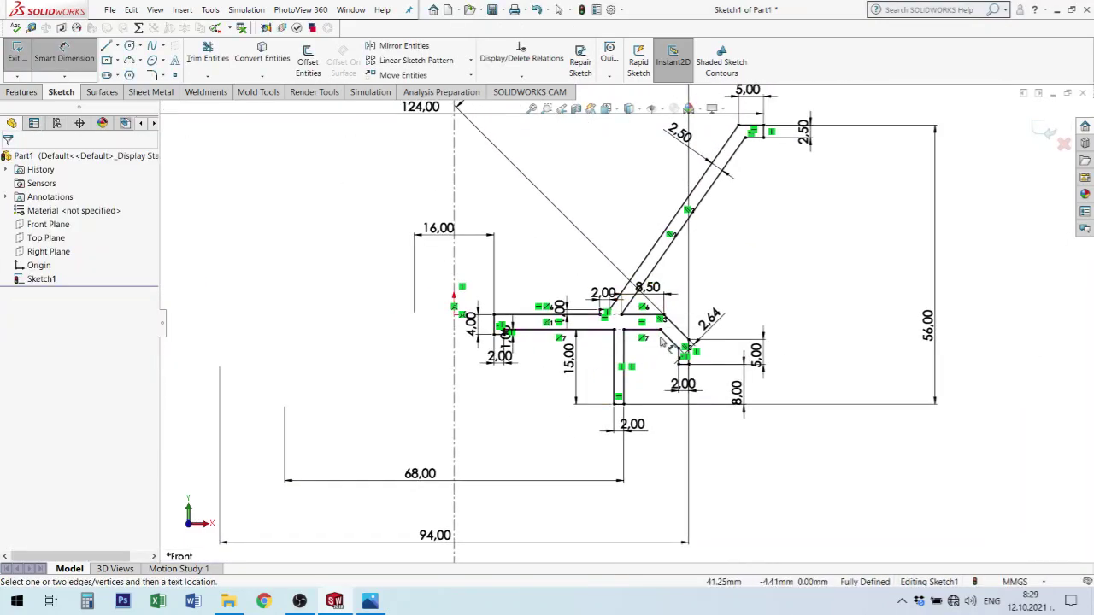
pyautogui.scroll(-2, 577, 335)
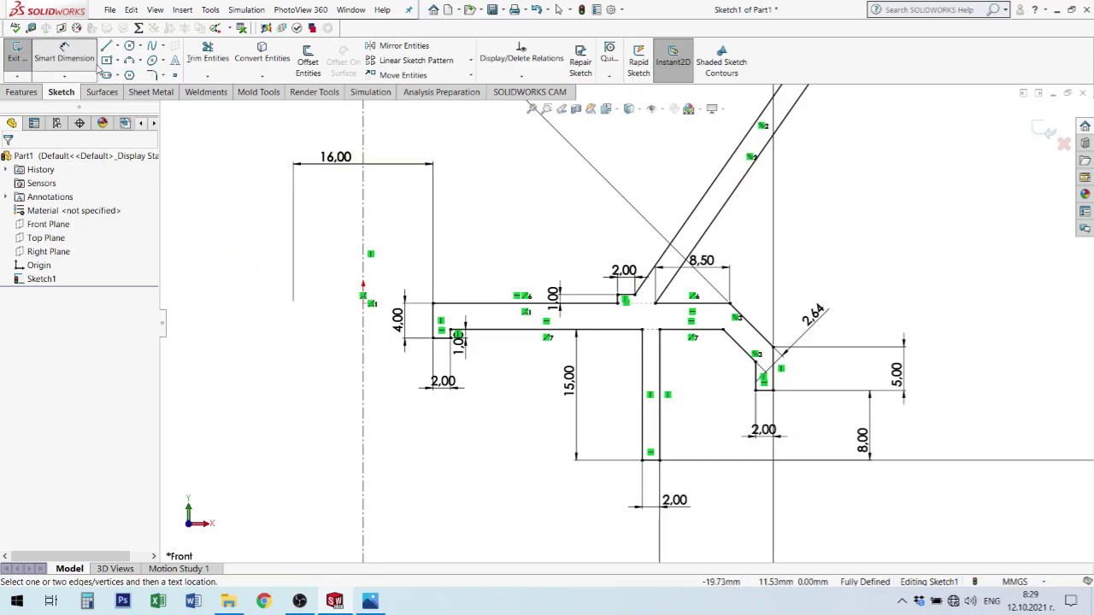
# Draw two 3 Point Arcs from the top edge down to a shared pointed tip.
pyautogui.click(129, 60)
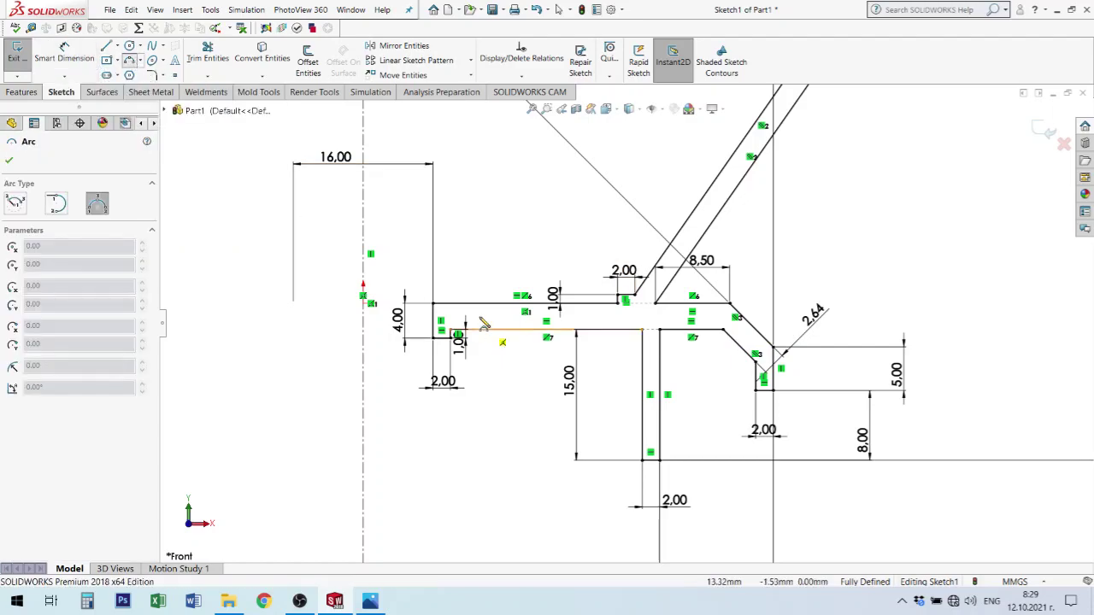
pyautogui.scroll(-2, 659, 369)
pyautogui.scroll(-3, 693, 374)
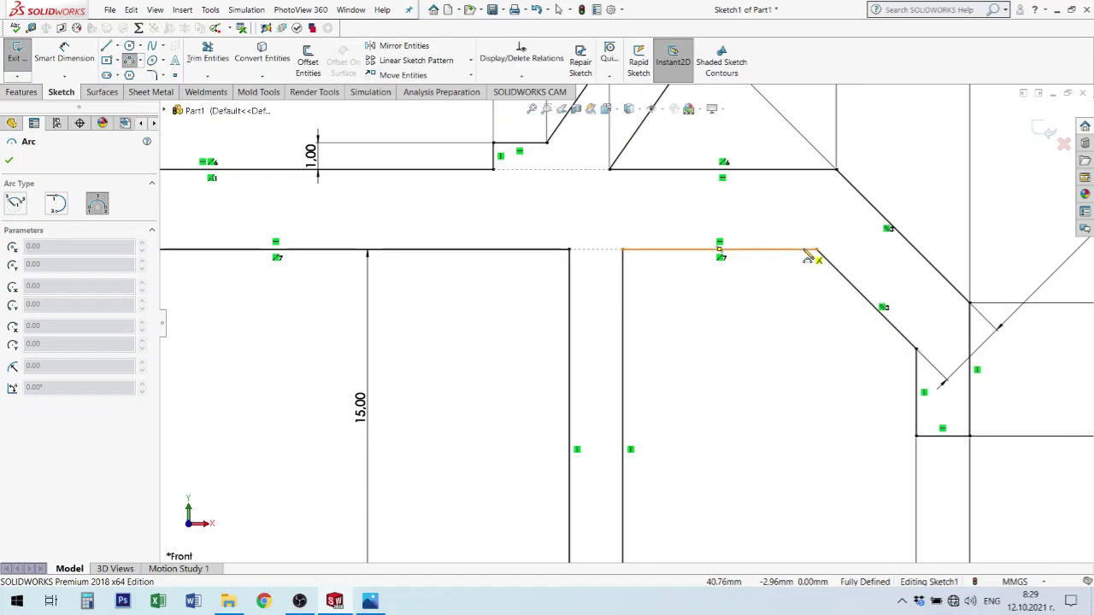
pyautogui.click(816, 250)
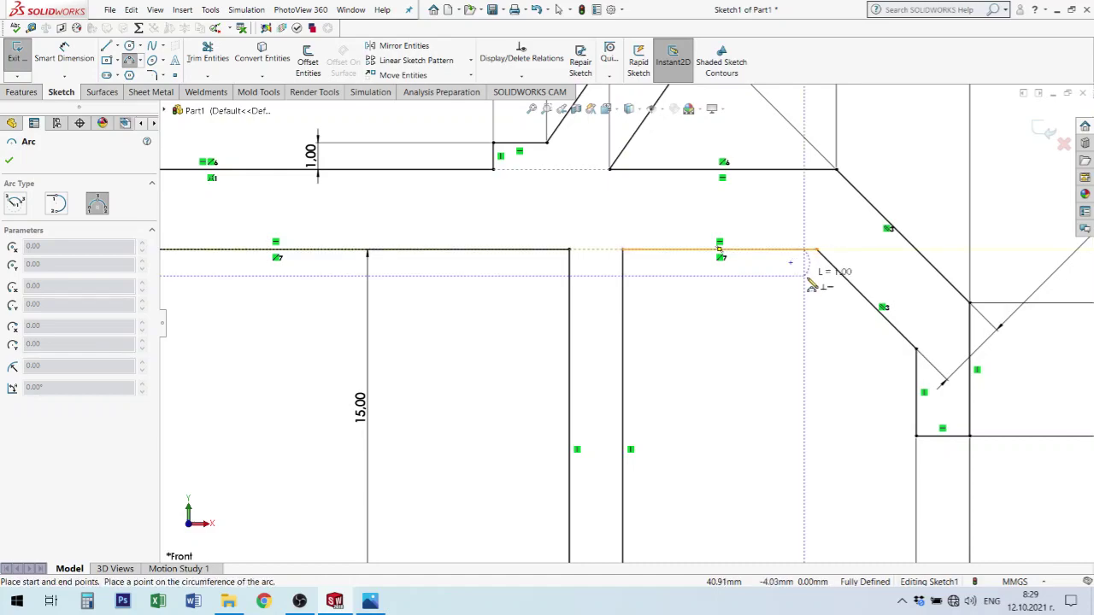
pyautogui.click(790, 406)
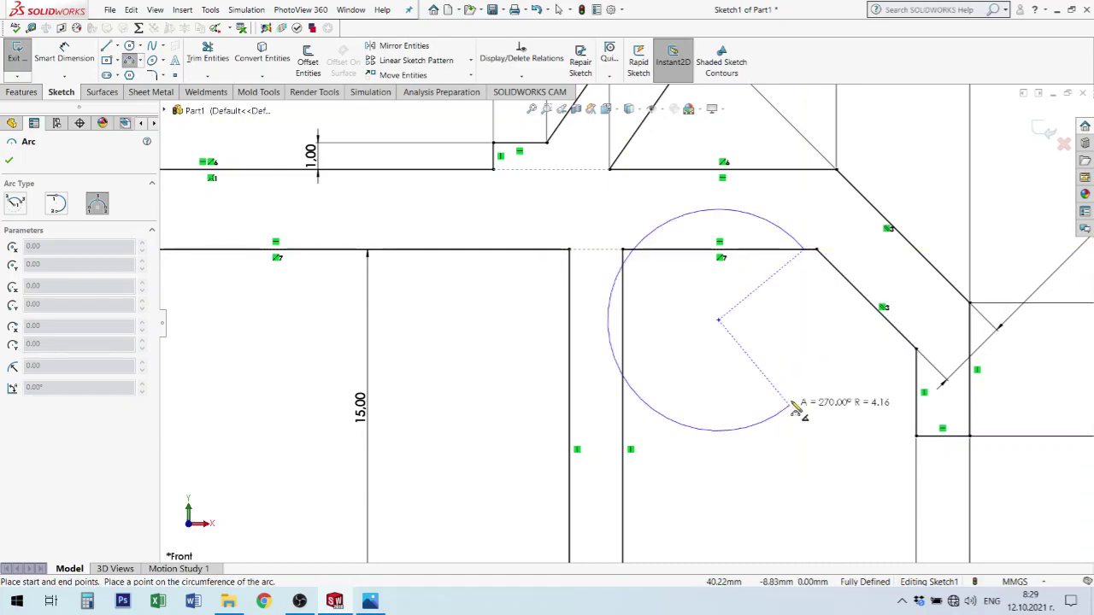
pyautogui.click(816, 326)
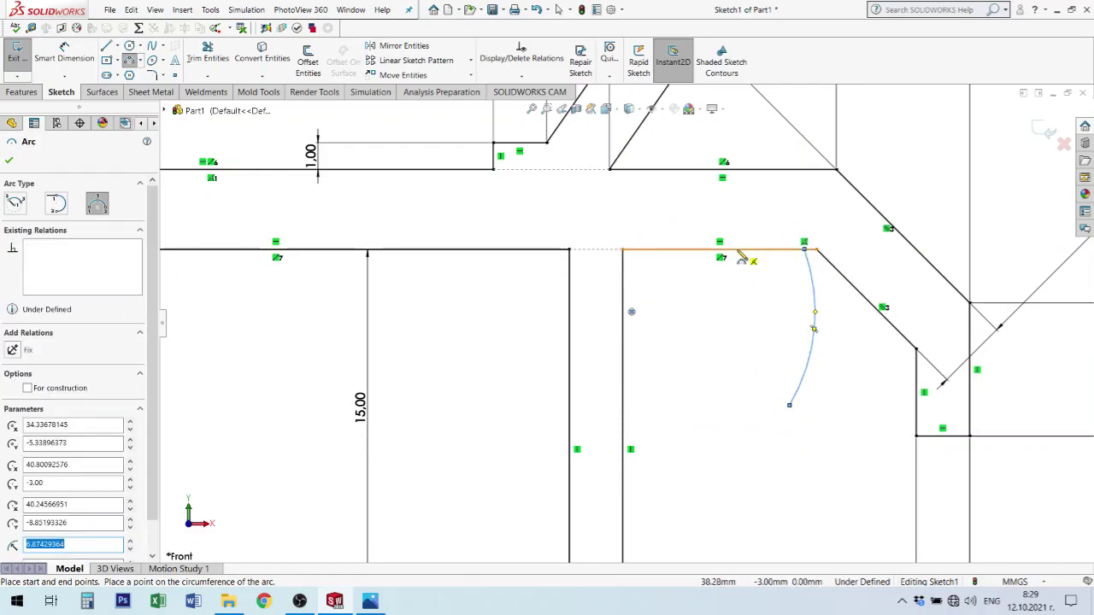
pyautogui.click(741, 251)
pyautogui.click(789, 406)
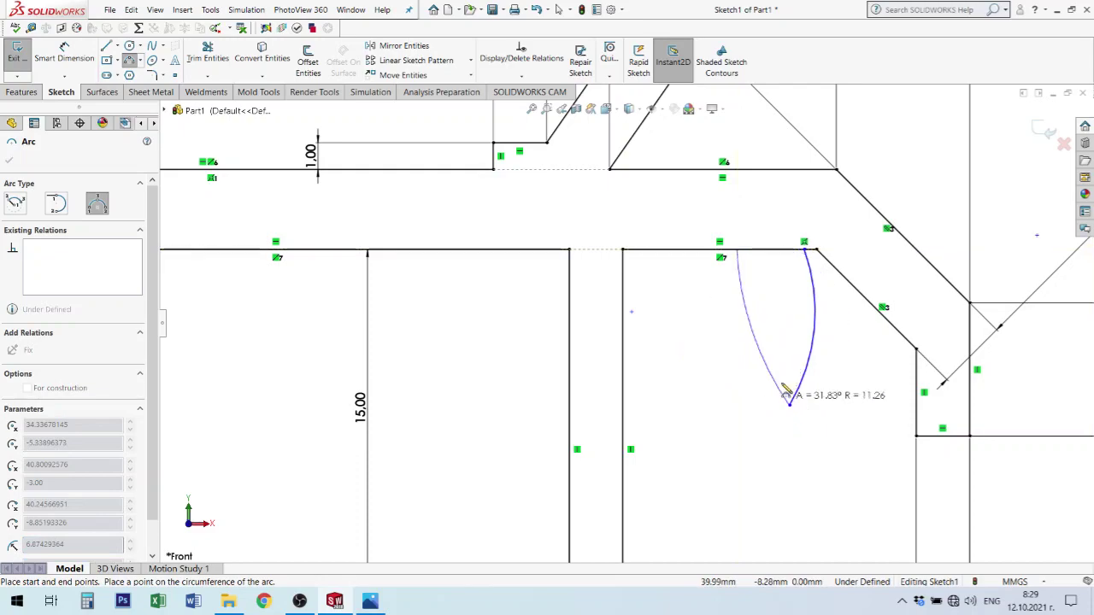
pyautogui.click(760, 364)
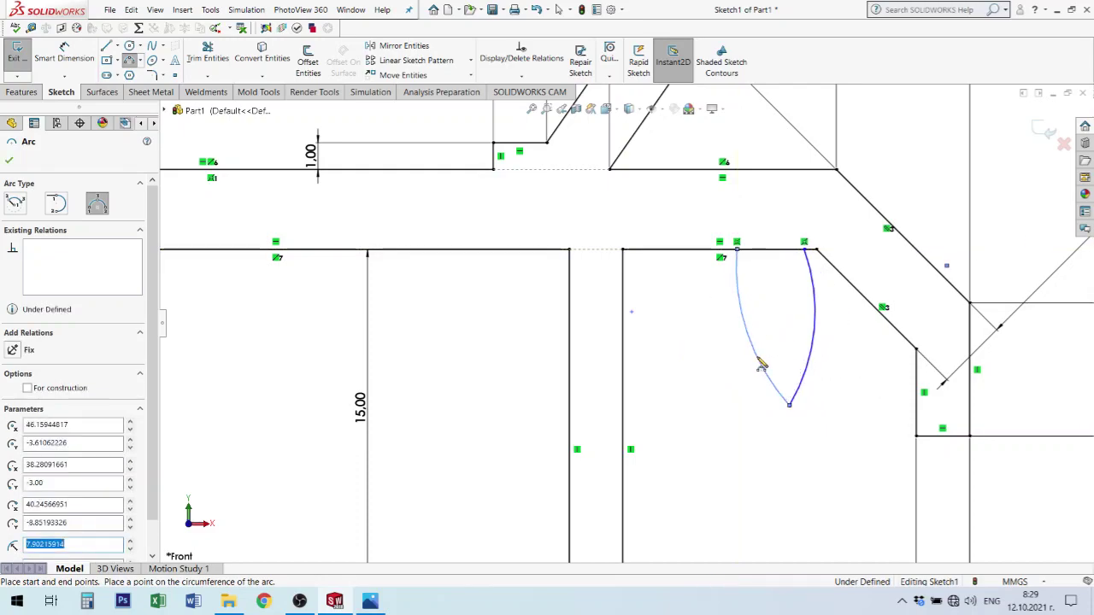
pyautogui.press('Escape')
# Trim the top edge between the arcs and select both arcs.
pyautogui.press('t')
pyautogui.click(776, 250)
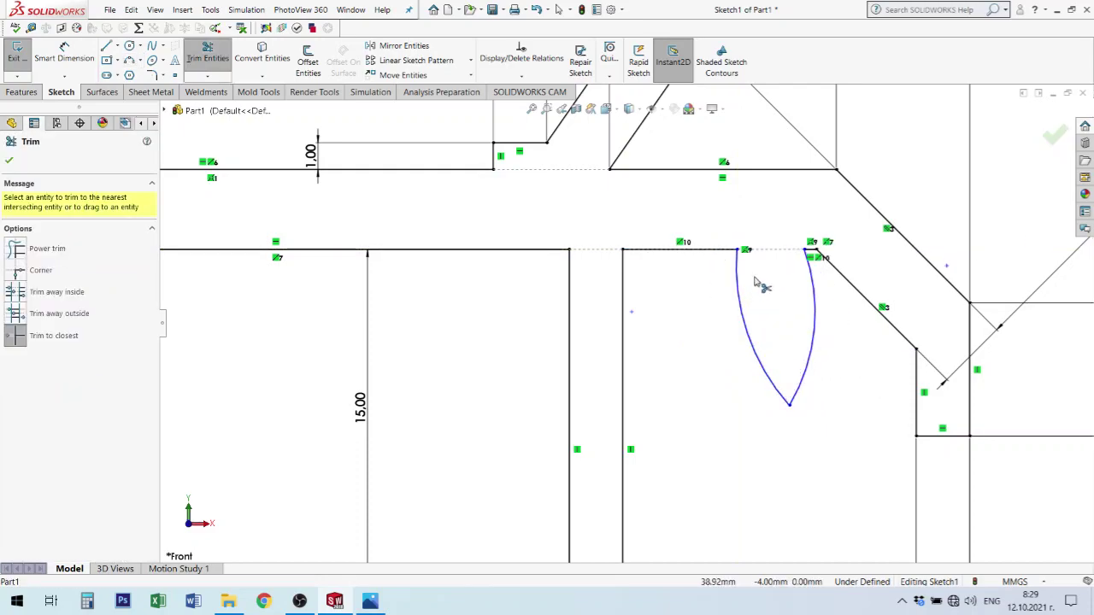
pyautogui.press('Escape')
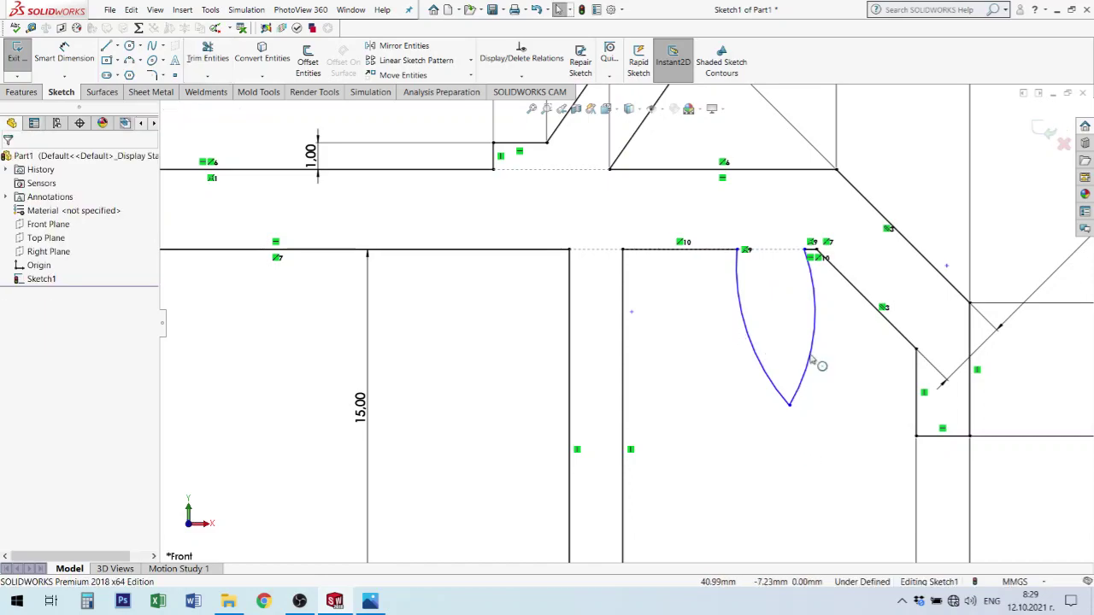
pyautogui.click(814, 340)
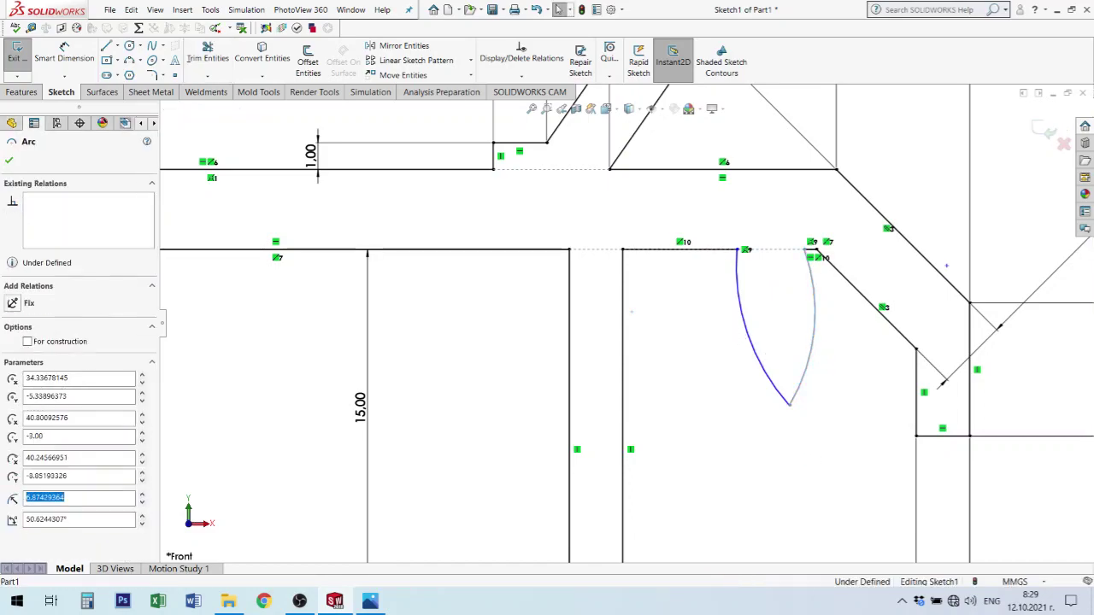
pyautogui.keyDown('ctrl'); pyautogui.click(757, 361); pyautogui.keyUp('ctrl')
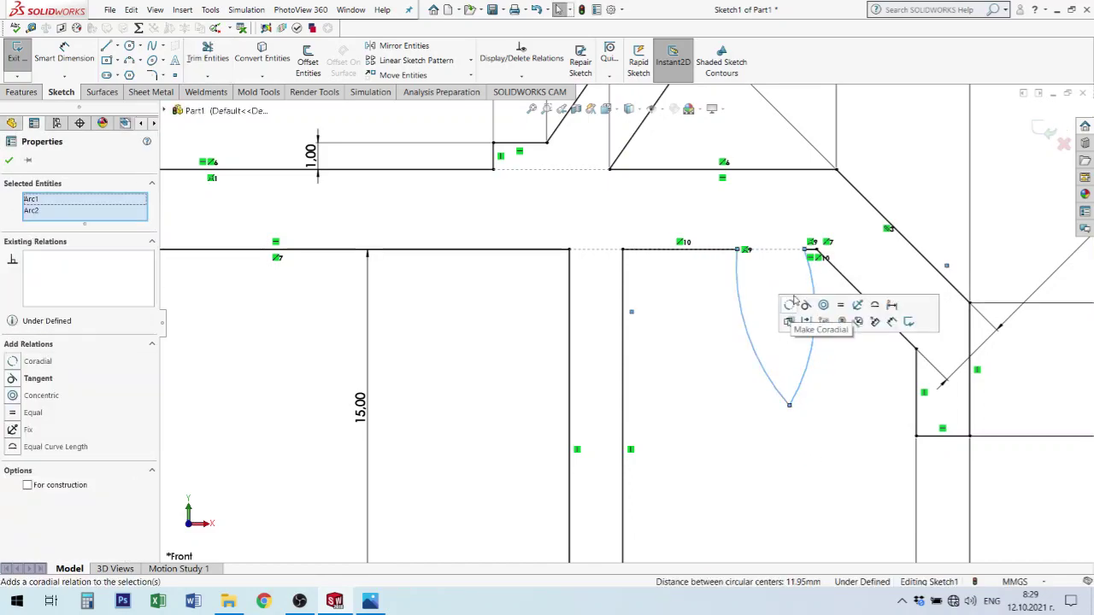
# Make the two groove arcs equal and draw a horizontal centreline between their top ends.
pyautogui.click(841, 305)
pyautogui.click(787, 419)
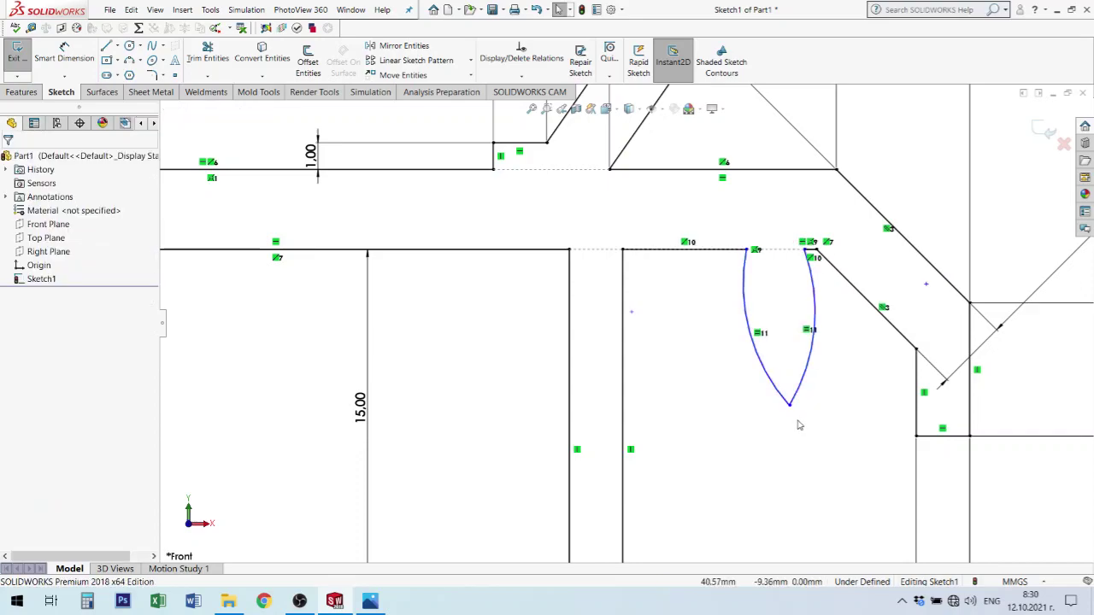
pyautogui.moveTo(789, 407); pyautogui.dragTo(784, 415)
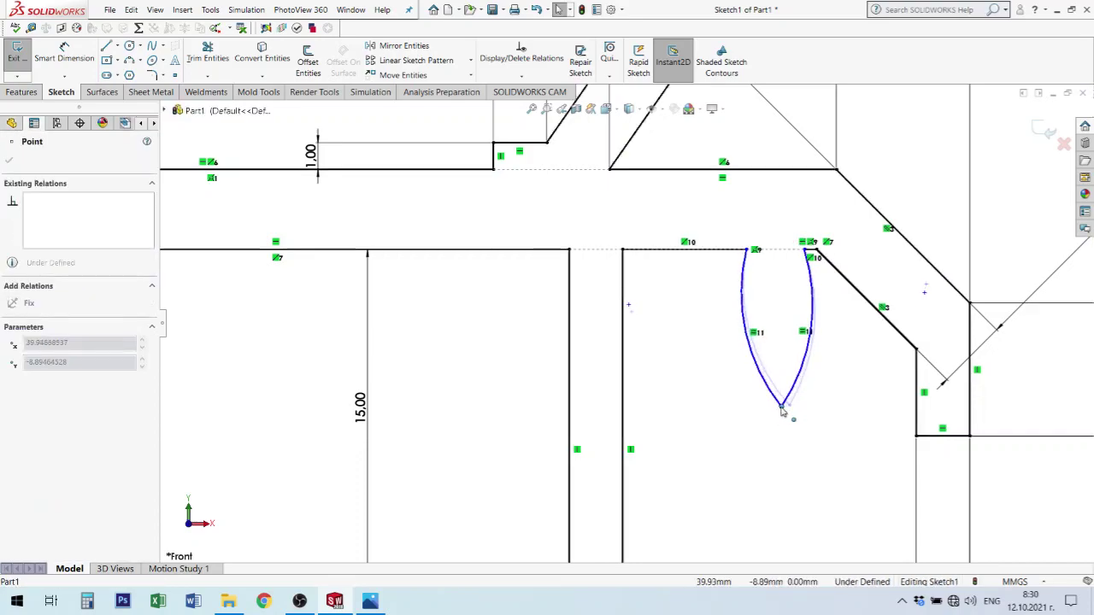
pyautogui.moveTo(784, 415); pyautogui.dragTo(793, 325, button='right')
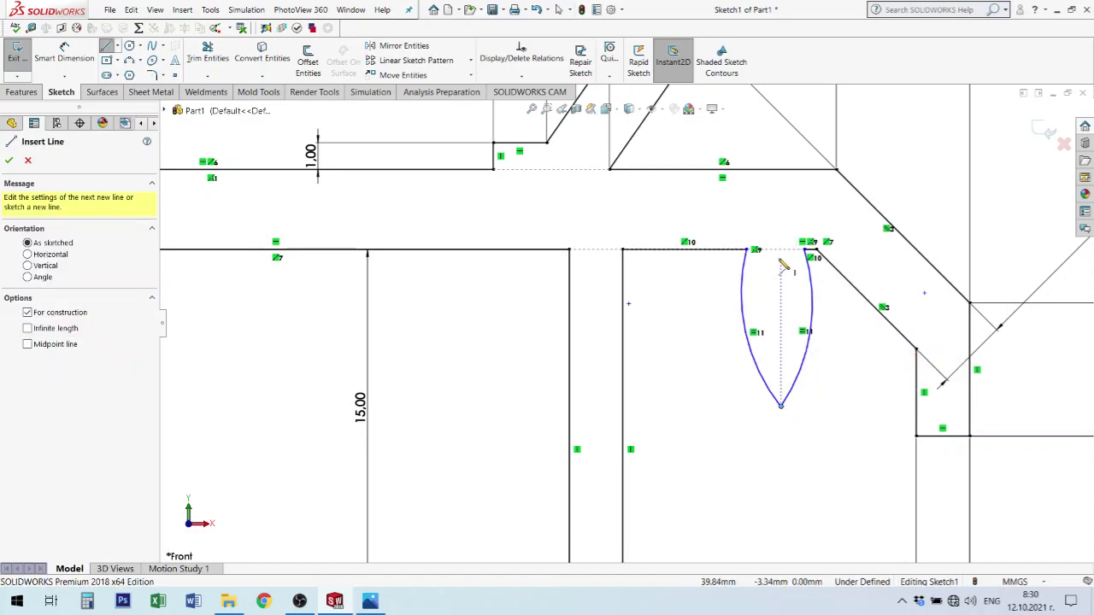
pyautogui.click(807, 250)
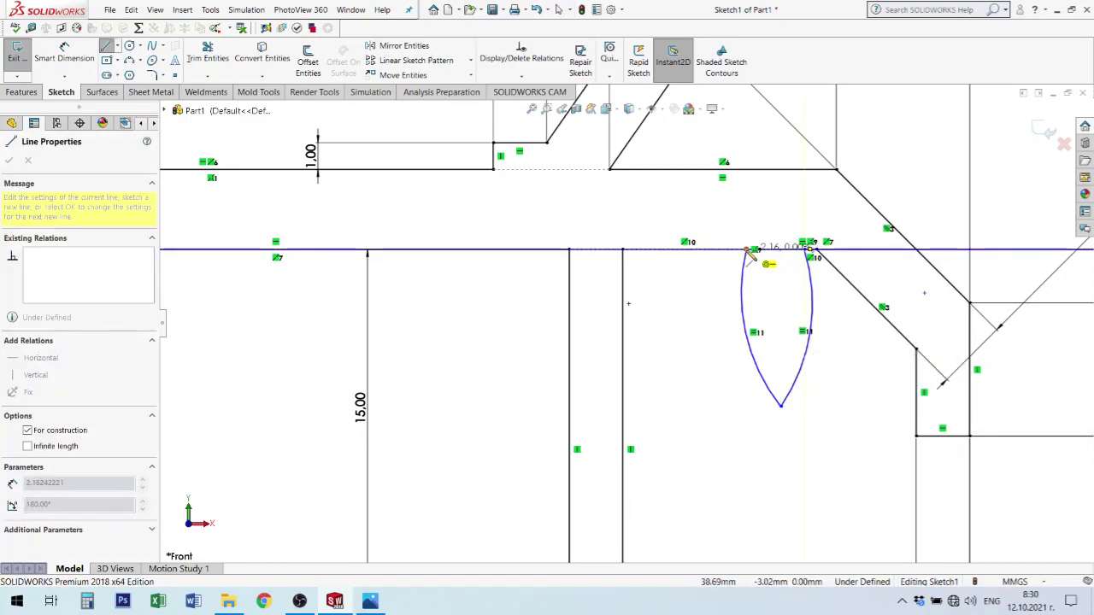
pyautogui.click(750, 250)
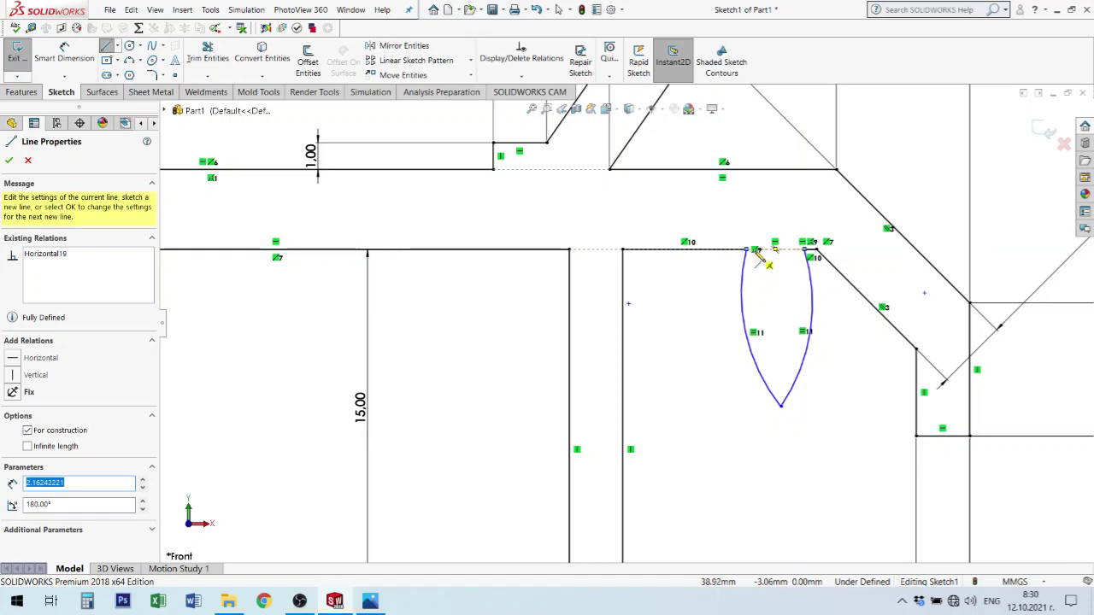
pyautogui.press('Escape')
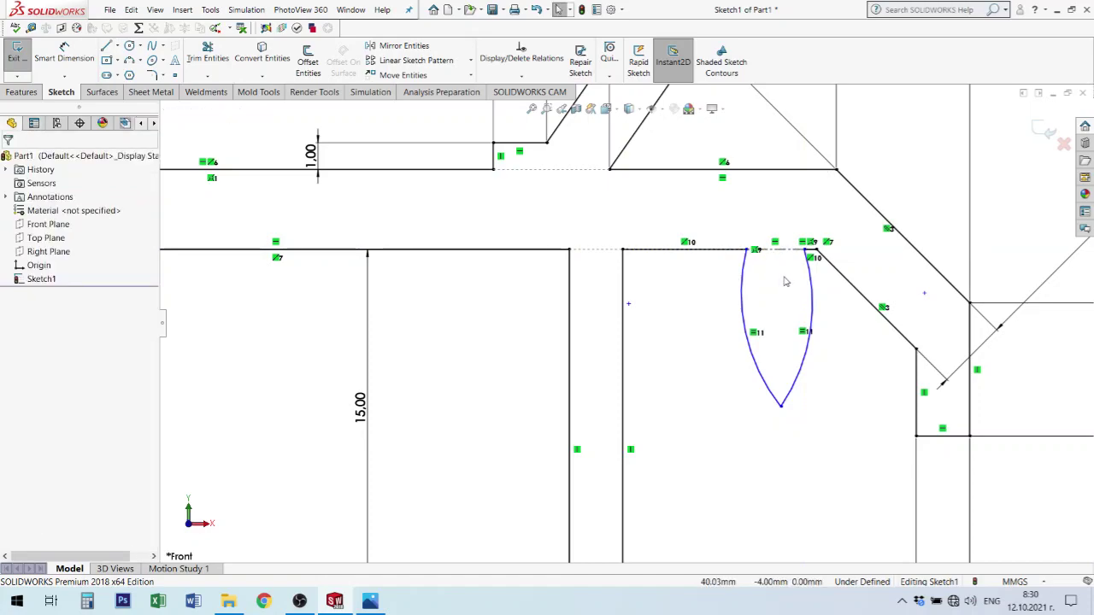
# Draw a centreline from the top edge midpoint to the groove tip and make it vertical.
pyautogui.moveTo(785, 281); pyautogui.dragTo(780, 250, button='right')
pyautogui.click(775, 250)
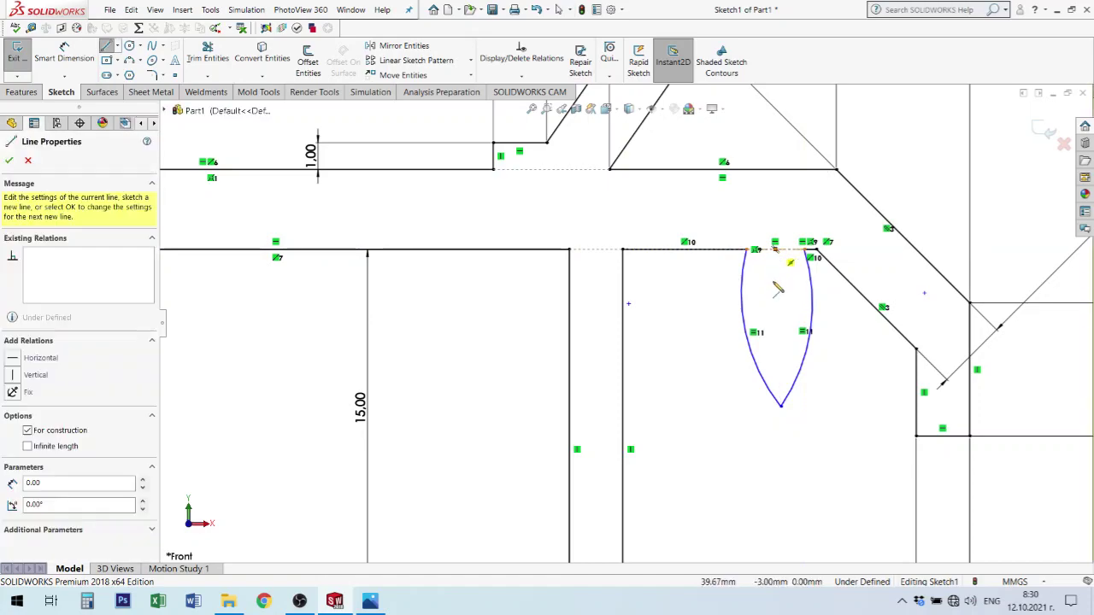
pyautogui.click(780, 405)
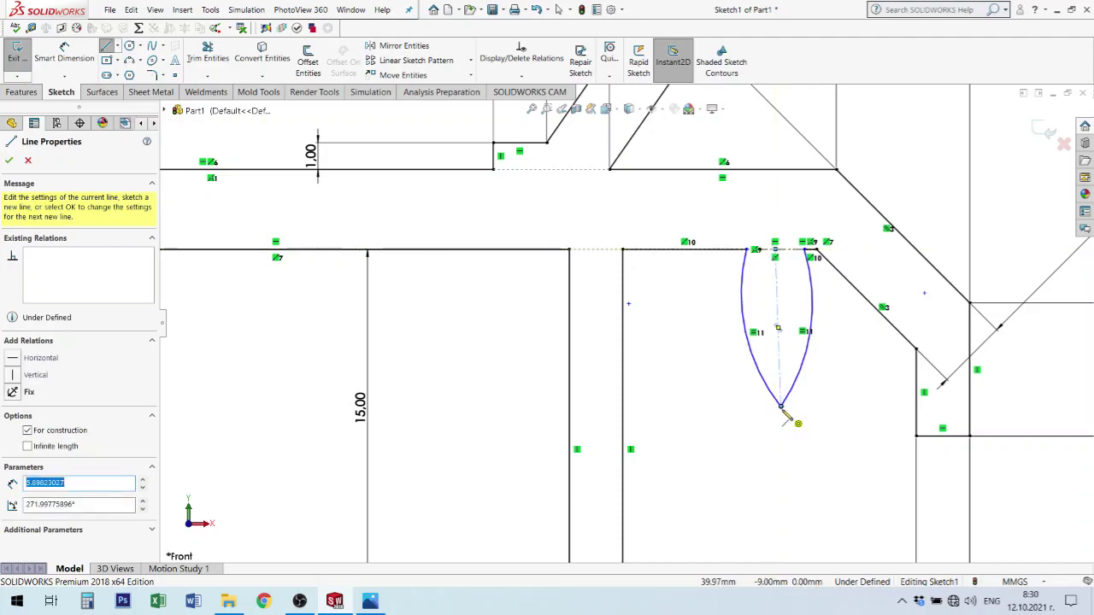
pyautogui.press('Escape')
pyautogui.press('Escape')
pyautogui.click(779, 357)
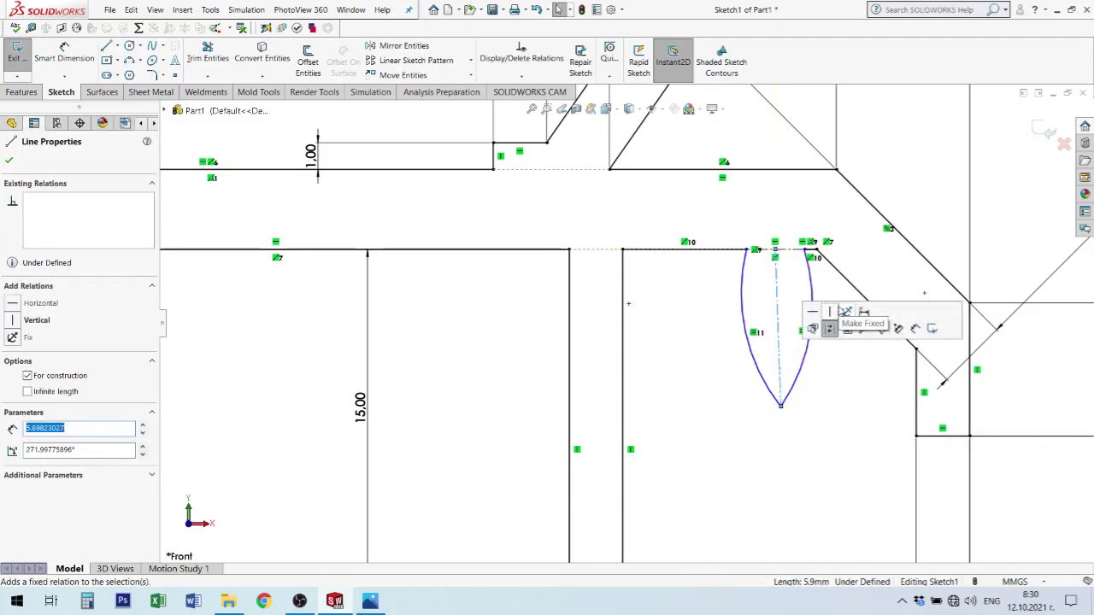
pyautogui.click(829, 312)
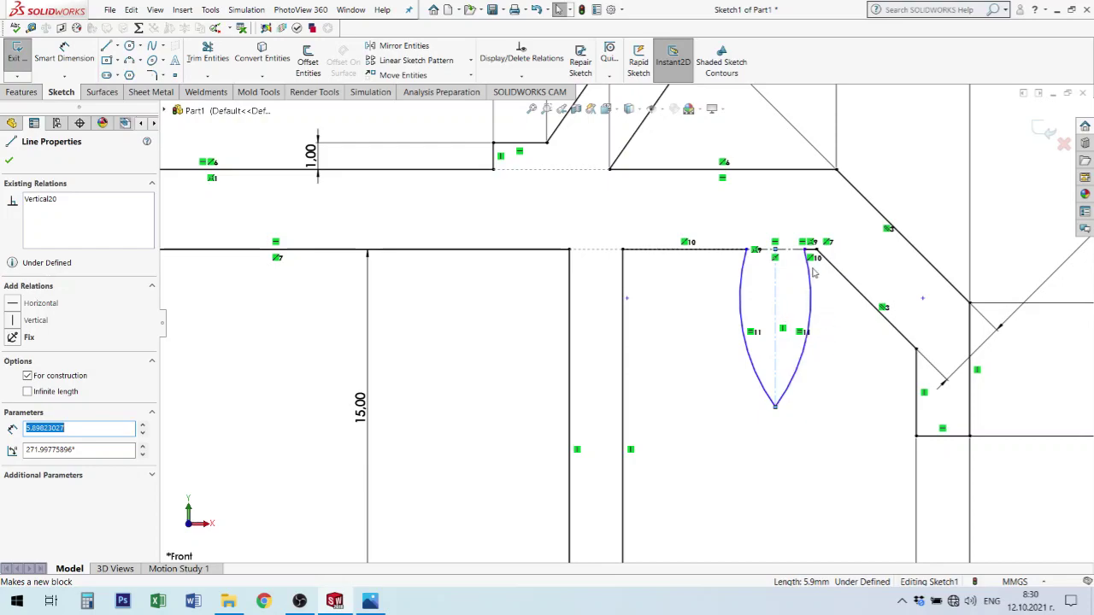
pyautogui.scroll(-2, 814, 272)
pyautogui.scroll(-1, 814, 271)
pyautogui.scroll(-1, 771, 292)
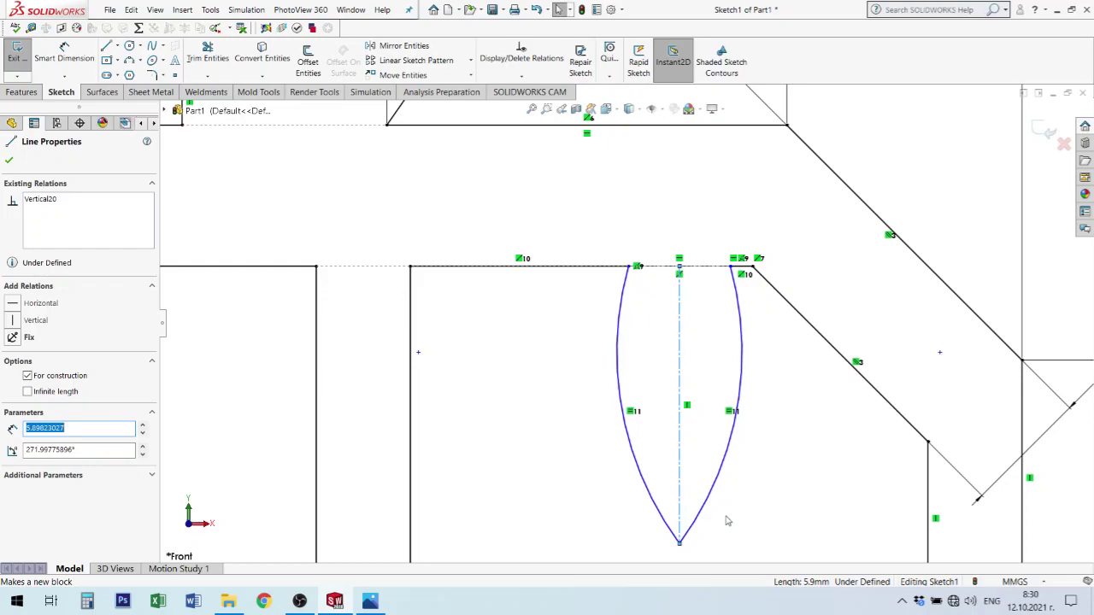
# Dimension the groove tip 5.50 from the profile's vertical edge.
pyautogui.press('d')
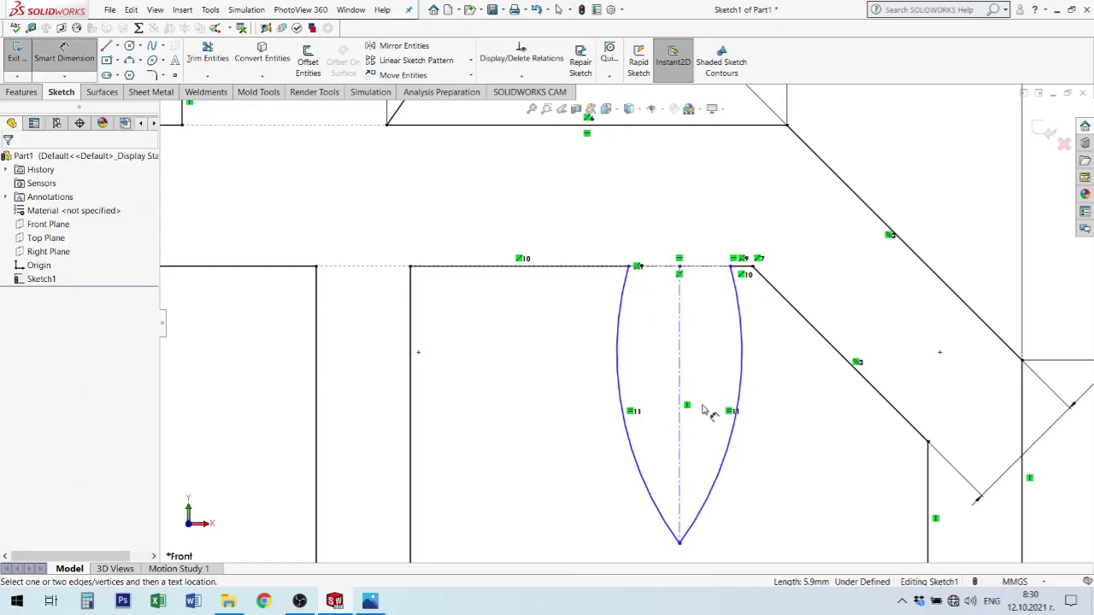
pyautogui.click(681, 381)
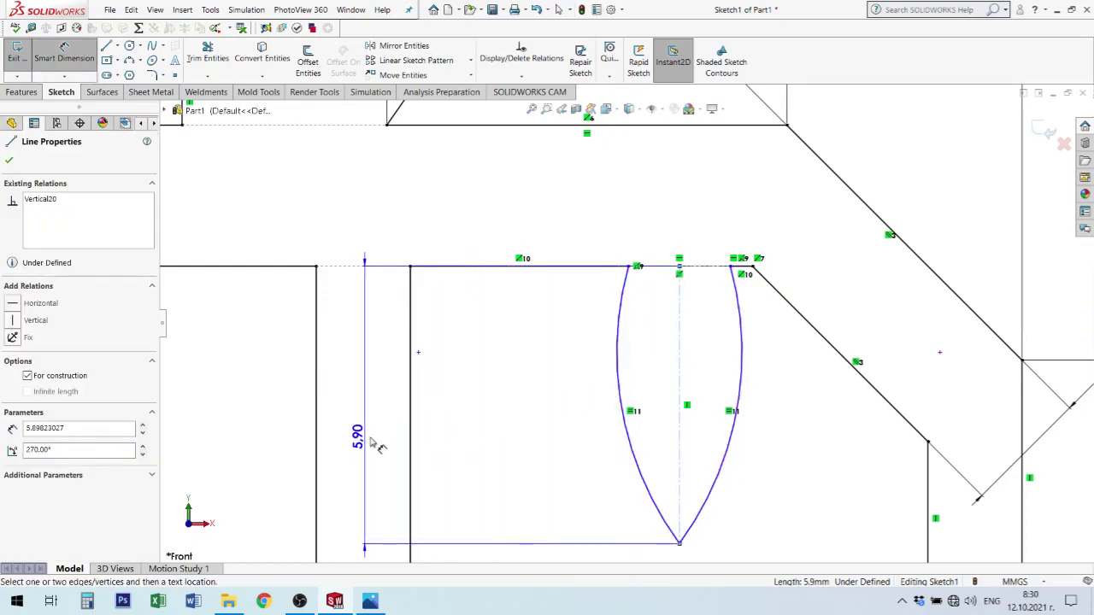
pyautogui.click(411, 448)
pyautogui.scroll(1, 539, 534)
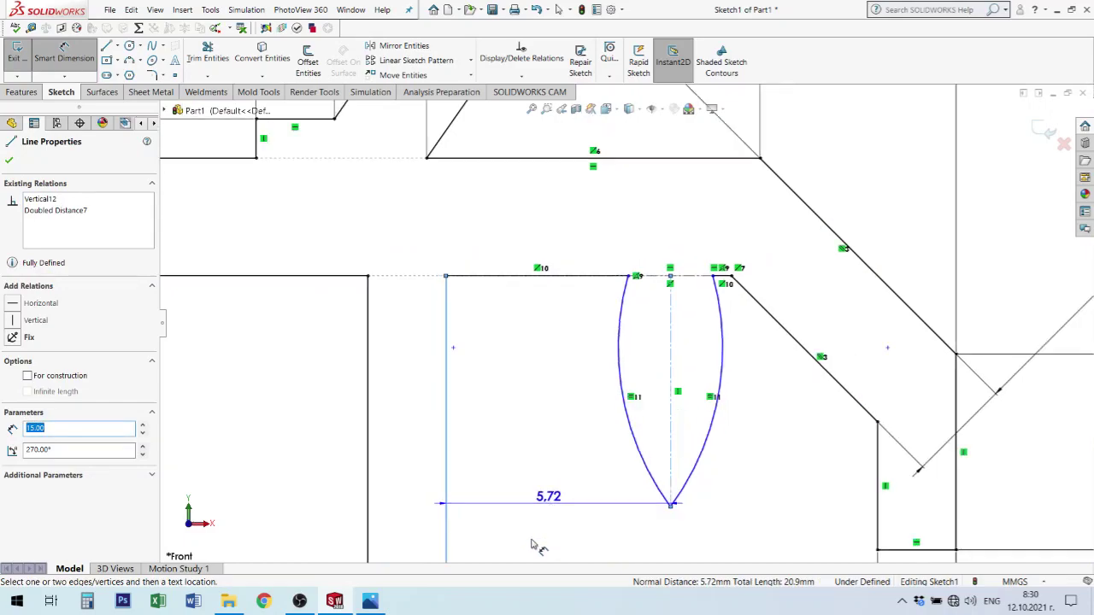
pyautogui.scroll(1, 538, 531)
pyautogui.click(541, 534)
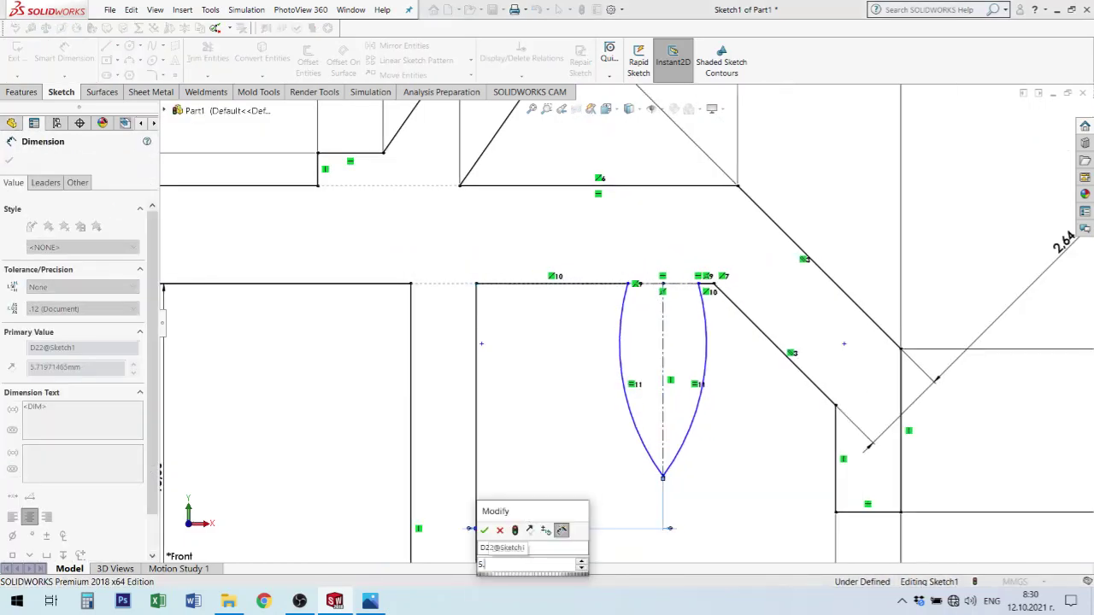
pyautogui.press('Return')
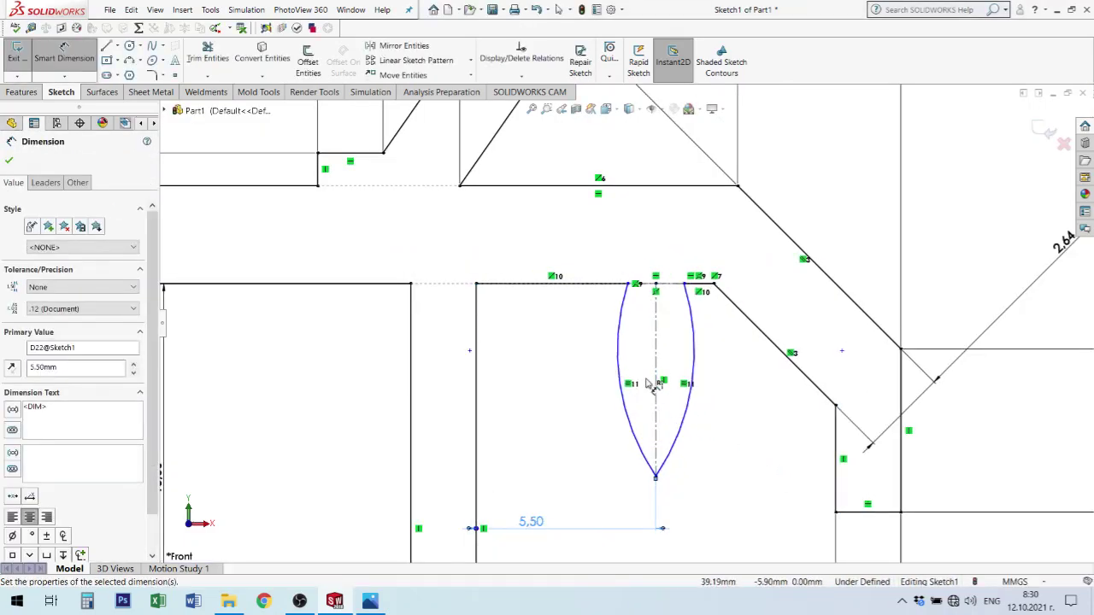
# Set the centreline groove depth to 5.50 and place a radius dimension on the right arc.
pyautogui.click(658, 381)
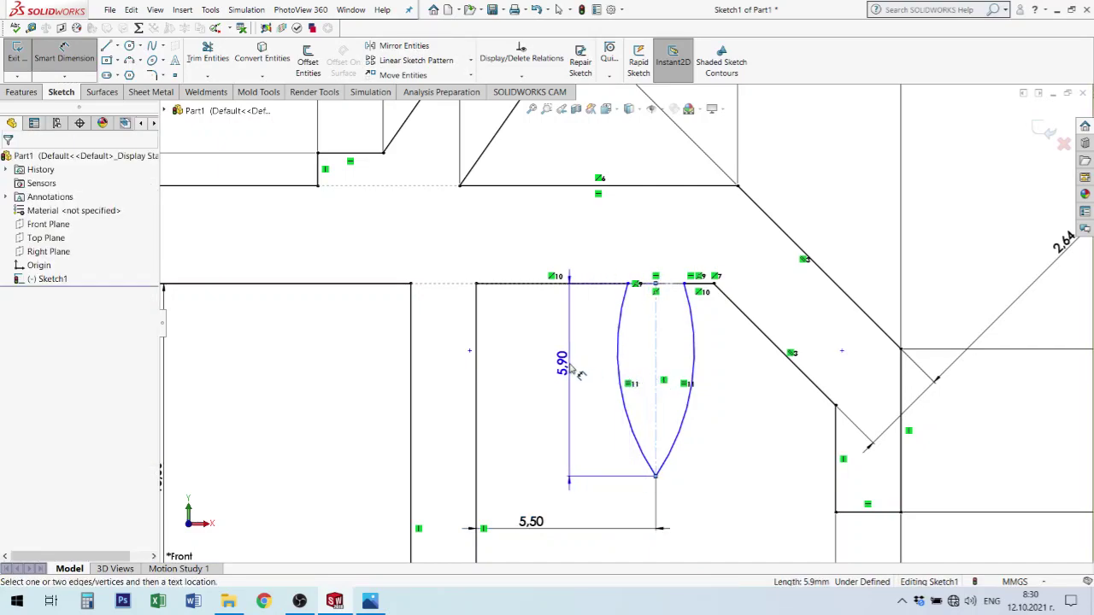
pyautogui.click(570, 369)
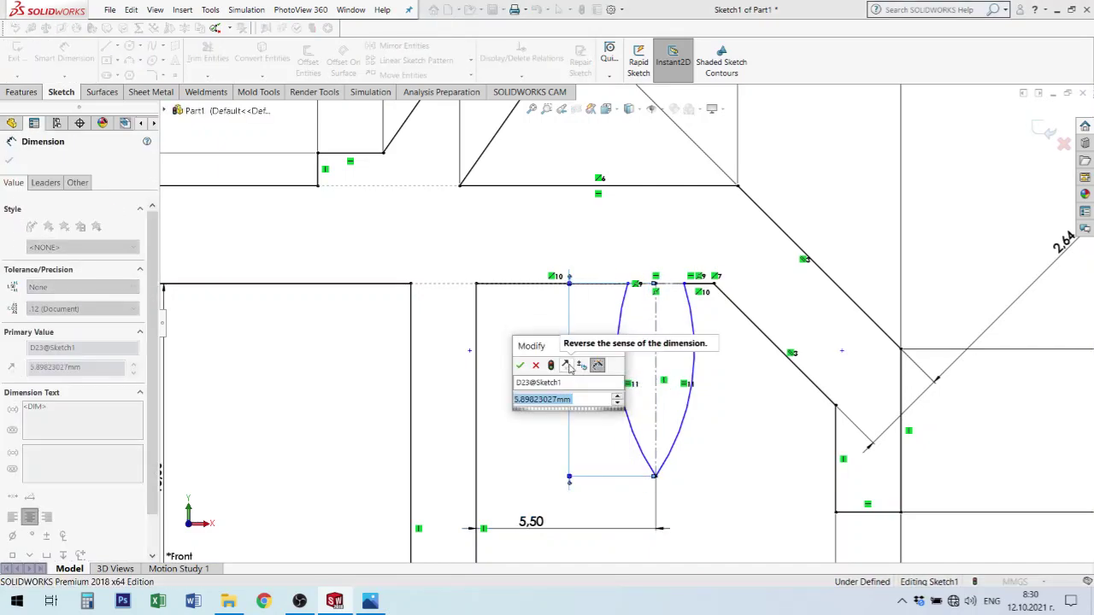
pyautogui.write('5.5')
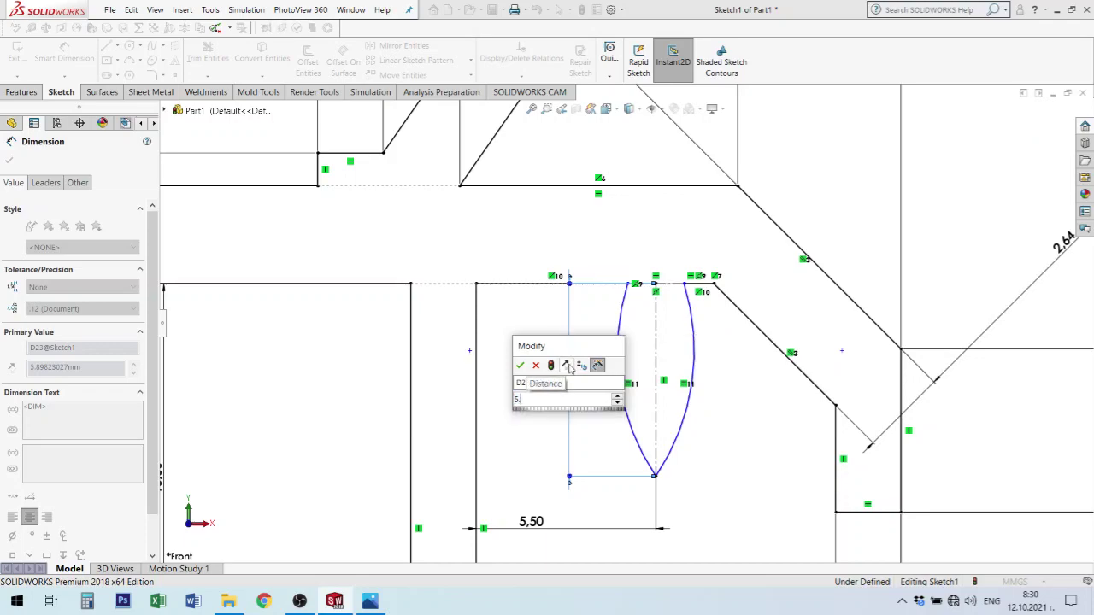
pyautogui.press('Return')
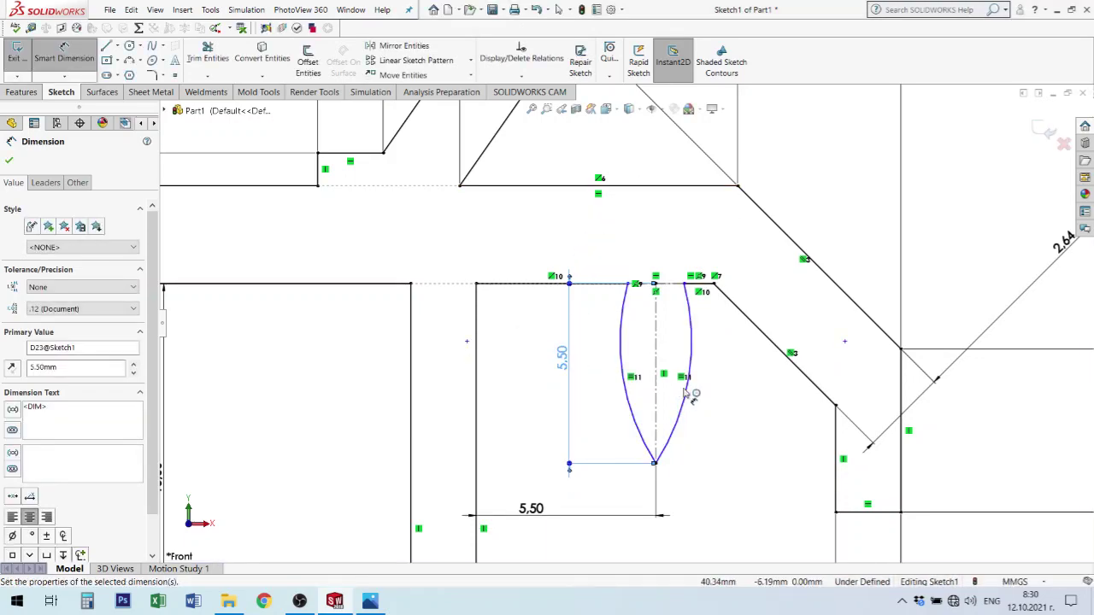
pyautogui.click(694, 359)
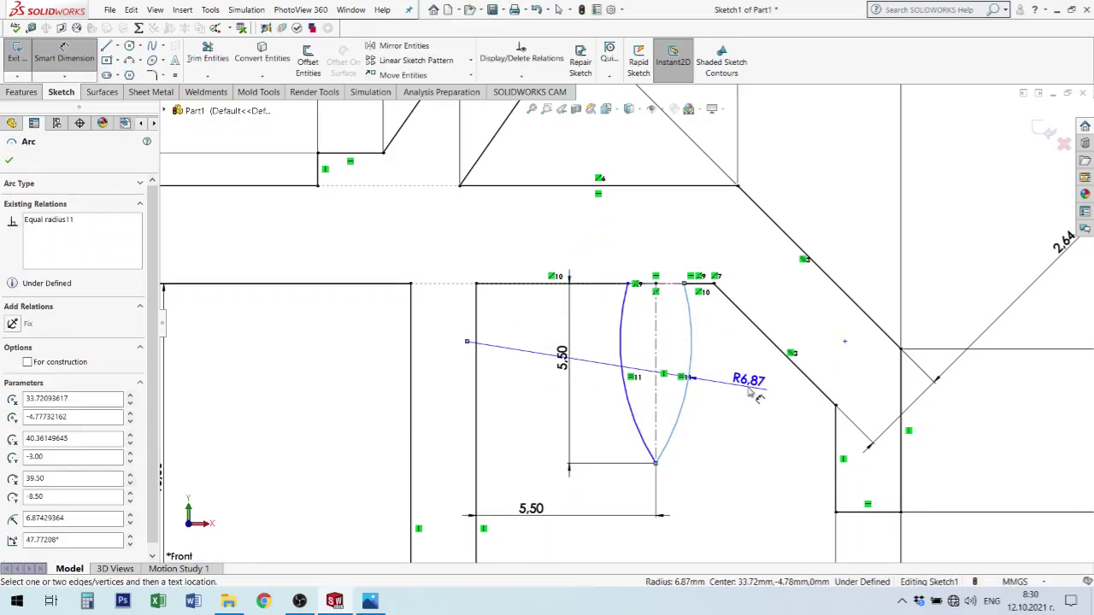
pyautogui.click(740, 383)
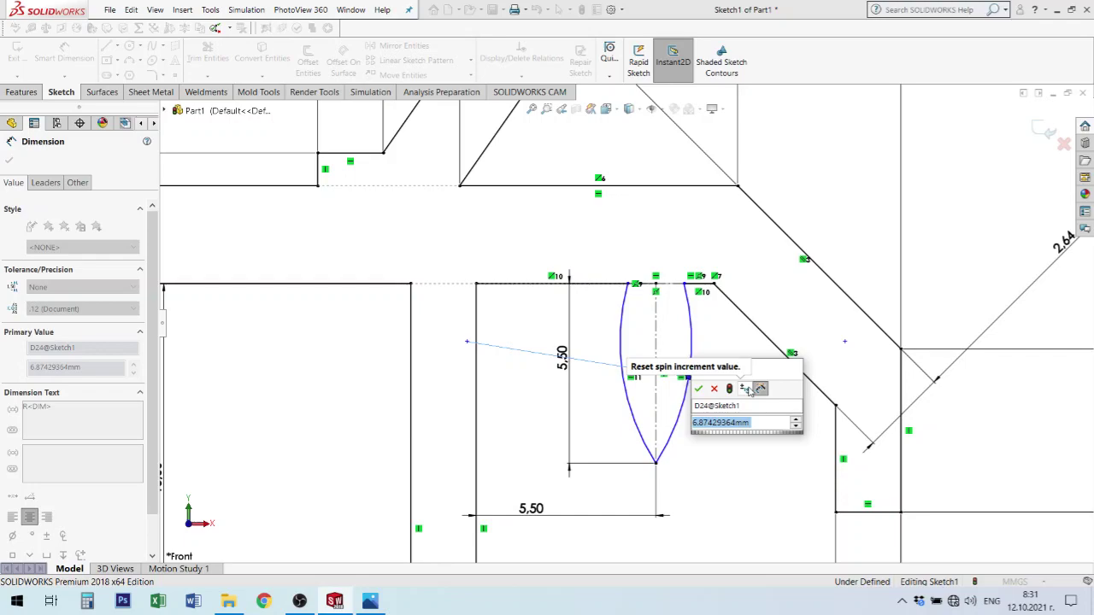
# Set the arc radius to 8 and add a 2.5 top-width dimension above the lens.
pyautogui.write('8')
pyautogui.press('Return')
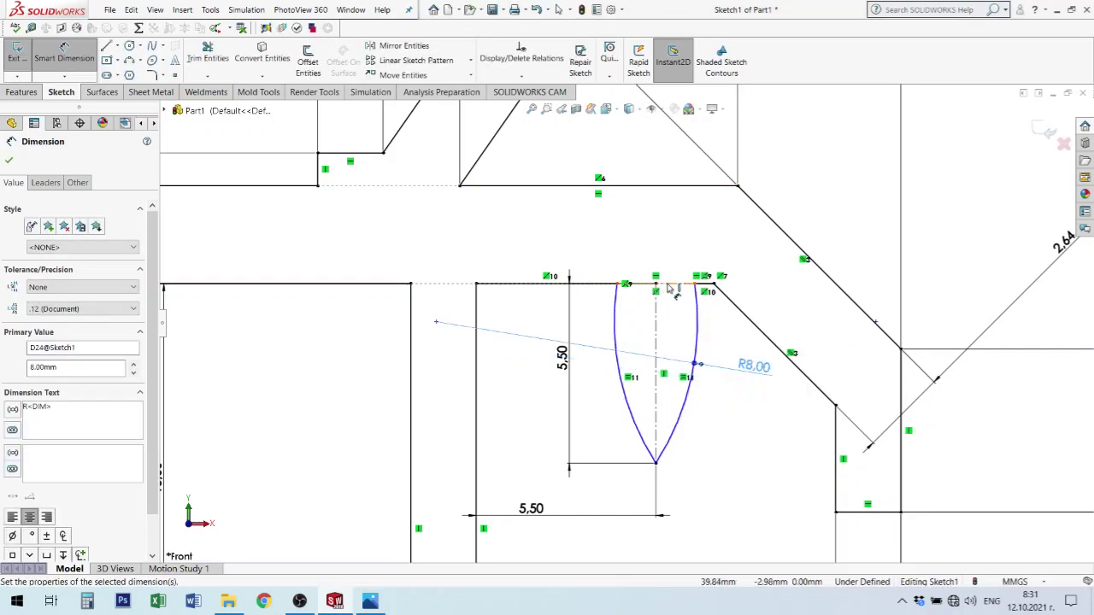
pyautogui.click(637, 283)
pyautogui.click(656, 236)
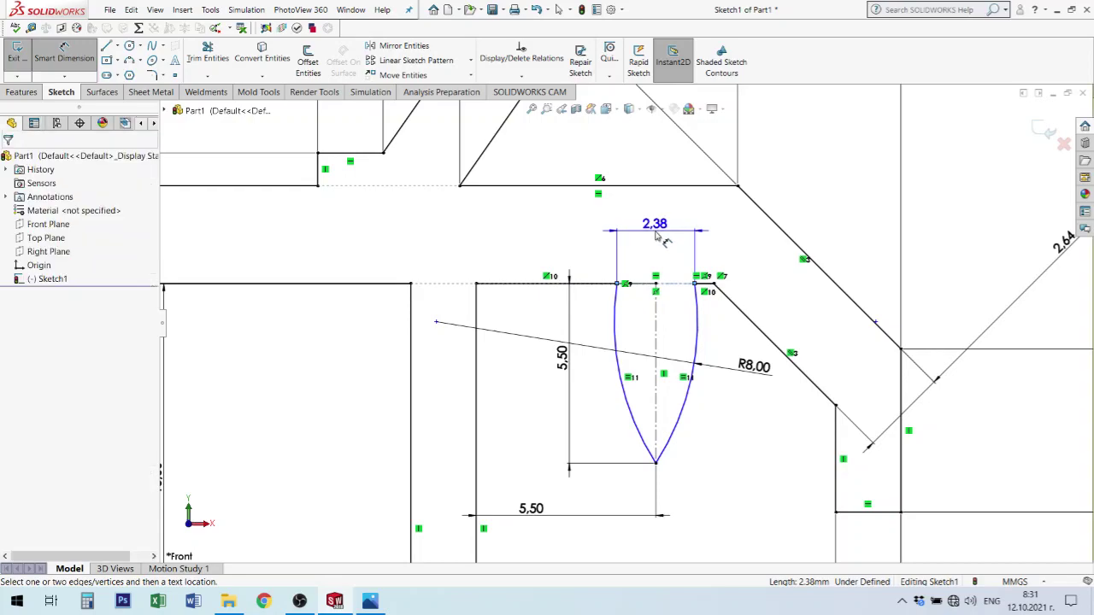
pyautogui.write('2.5')
pyautogui.press('Return')
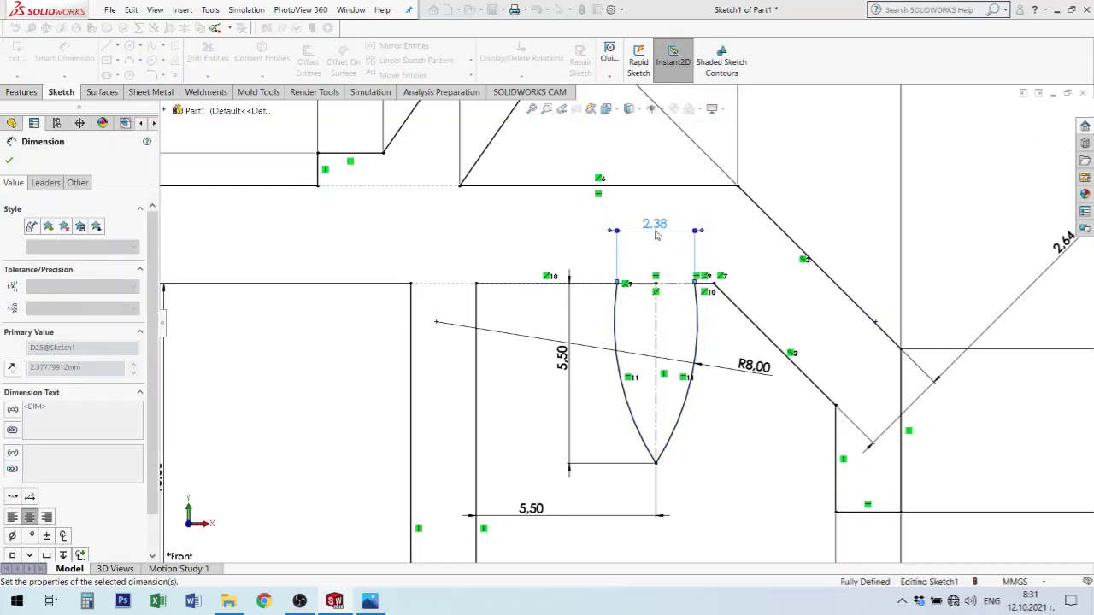
pyautogui.scroll(3, 589, 325)
pyautogui.scroll(3, 626, 324)
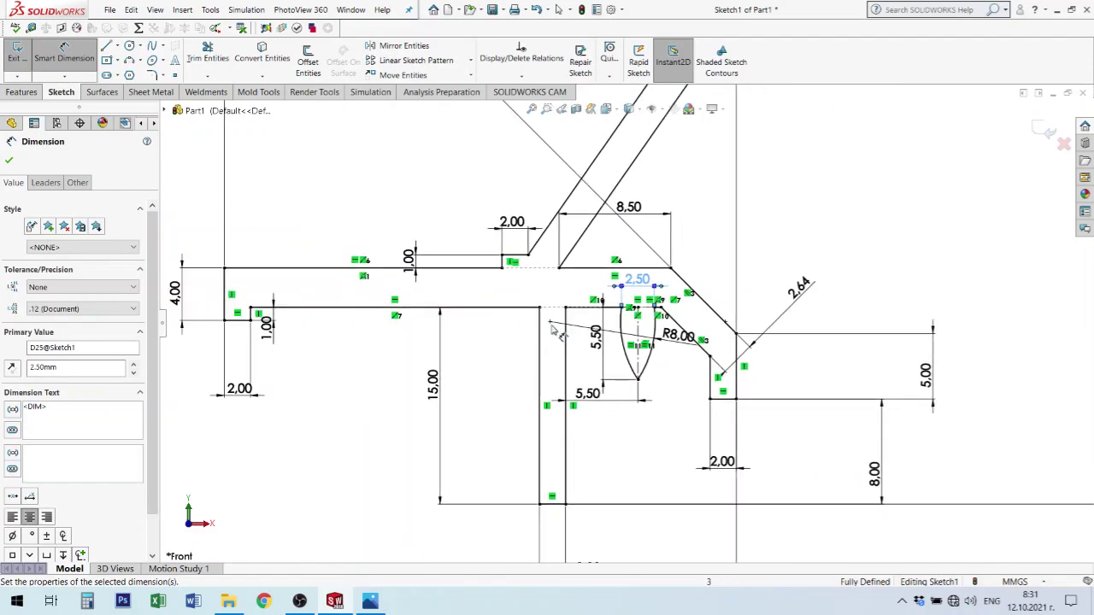
pyautogui.click(829, 237)
# Change the lens top width to 2 and the arc radius to R10.
pyautogui.scroll(3, 672, 319)
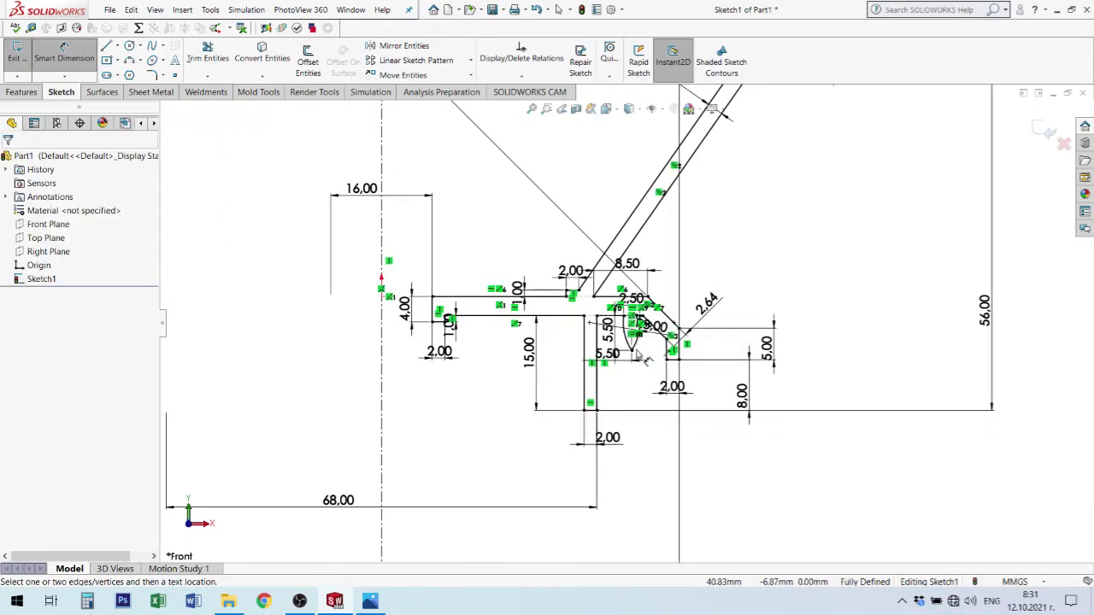
pyautogui.scroll(-2, 632, 325)
pyautogui.scroll(-2, 613, 332)
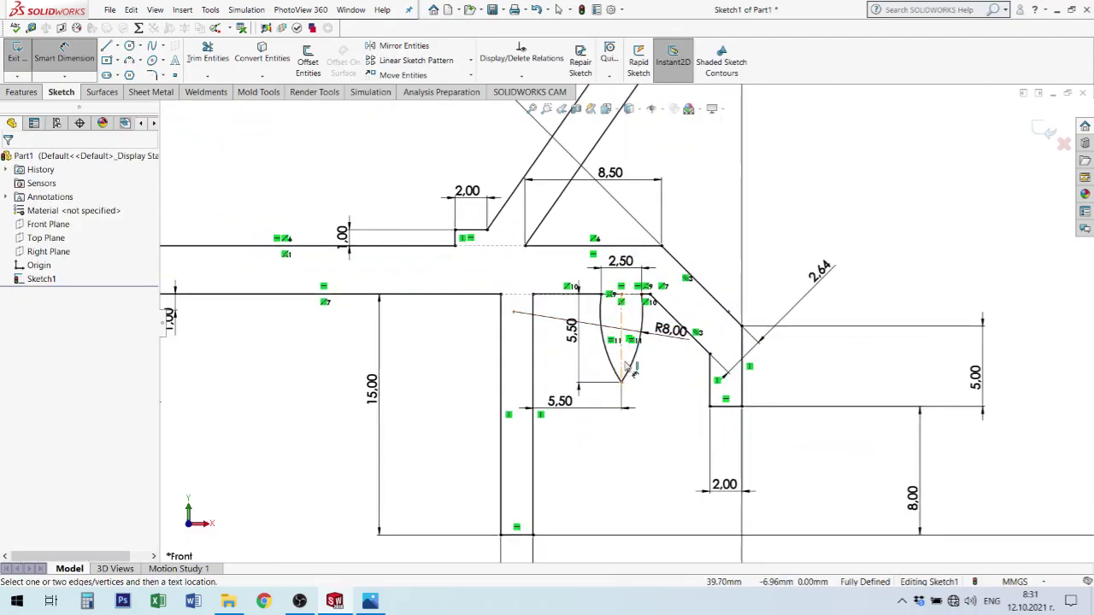
pyautogui.click(633, 266)
pyautogui.doubleClick(633, 267)
pyautogui.write('2')
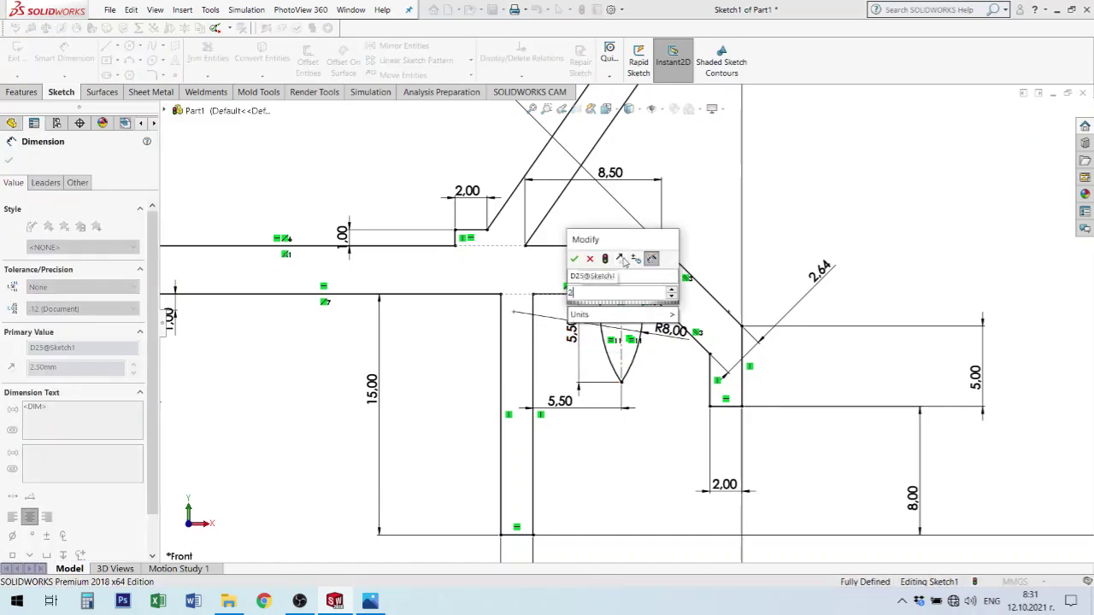
pyautogui.press('Return')
pyautogui.doubleClick(668, 335)
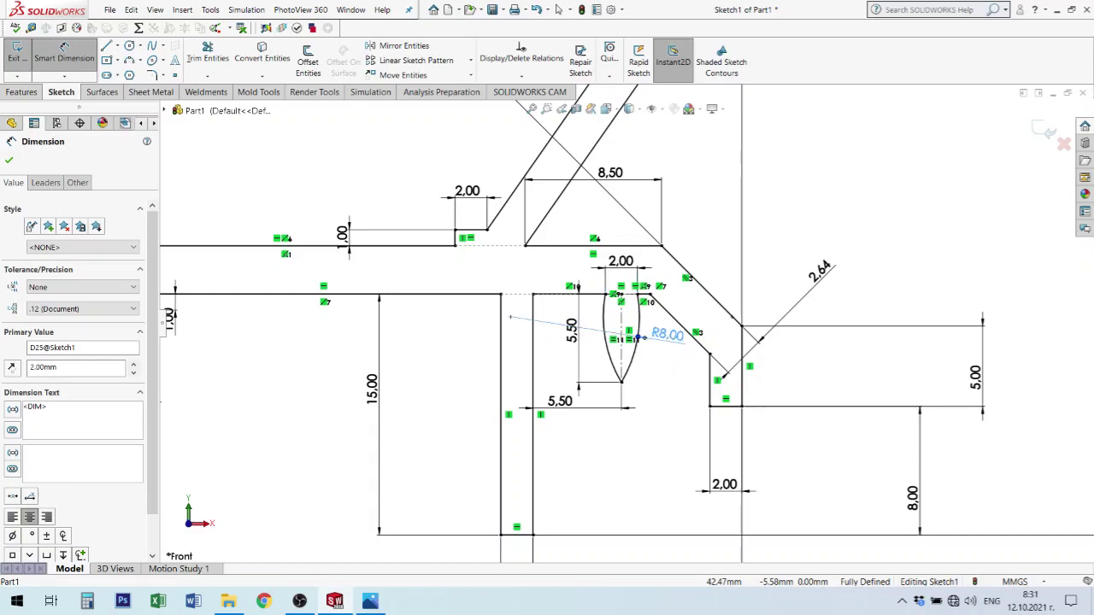
pyautogui.write('10')
pyautogui.press('Return')
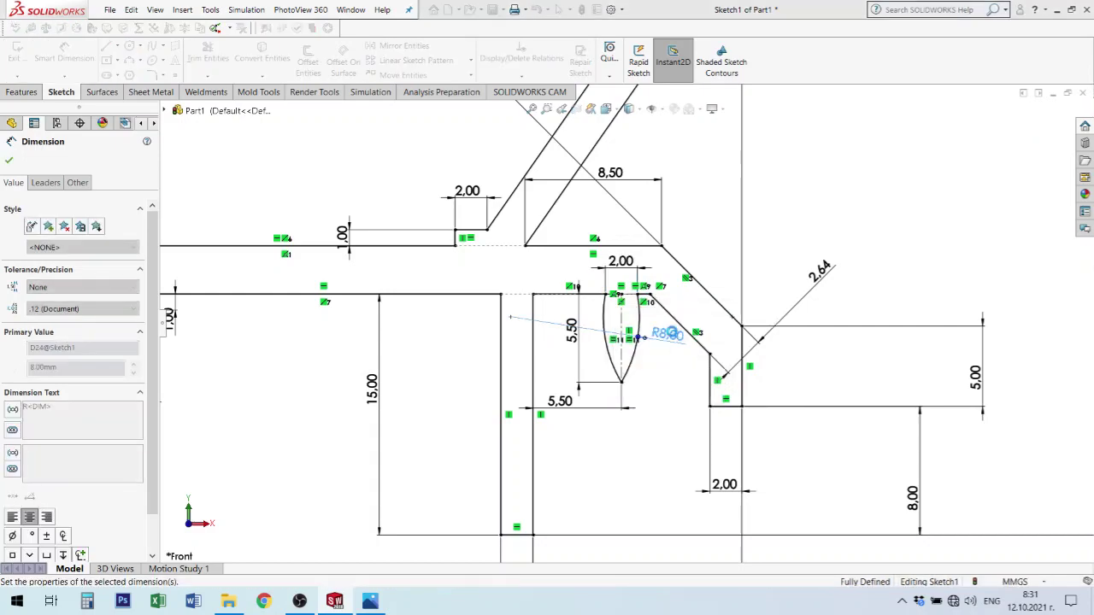
# Set the lens depth to 5 and the horizontal offset to 6.
pyautogui.doubleClick(569, 335)
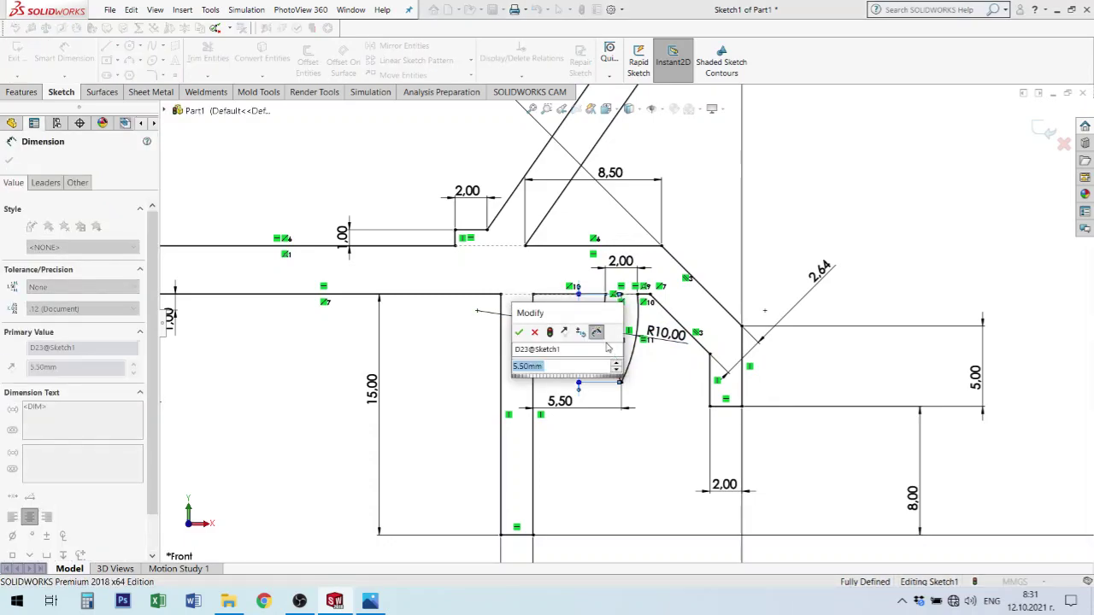
pyautogui.write('5.5')
pyautogui.press('Return')
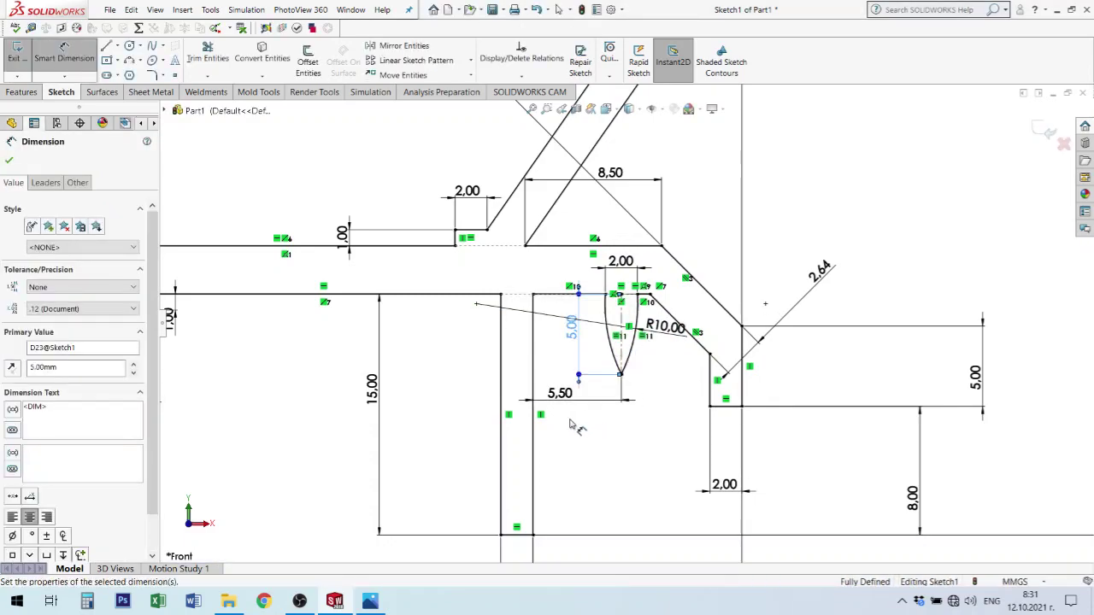
pyautogui.hotkey('ctrl', 'z')
pyautogui.doubleClick(555, 391)
pyautogui.write('6')
pyautogui.press('Return')
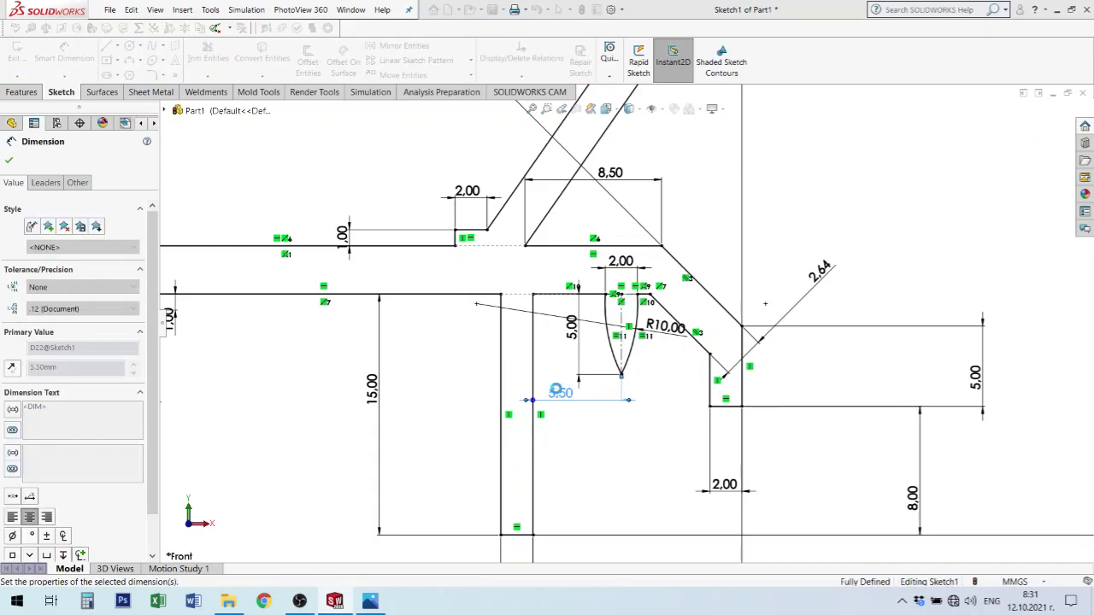
pyautogui.scroll(-3, 649, 299)
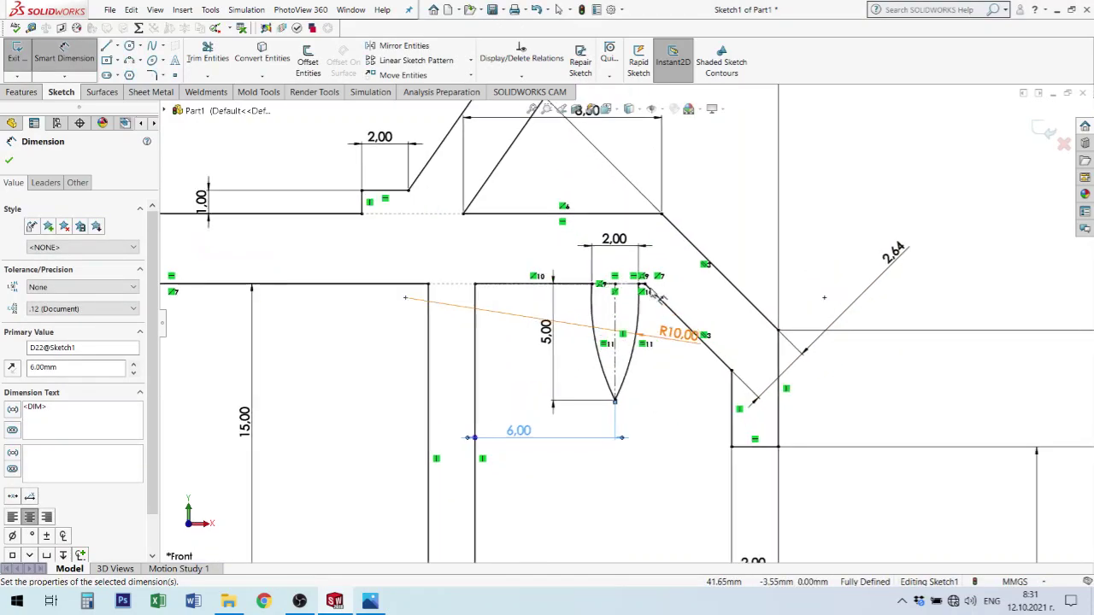
pyautogui.scroll(-5, 637, 297)
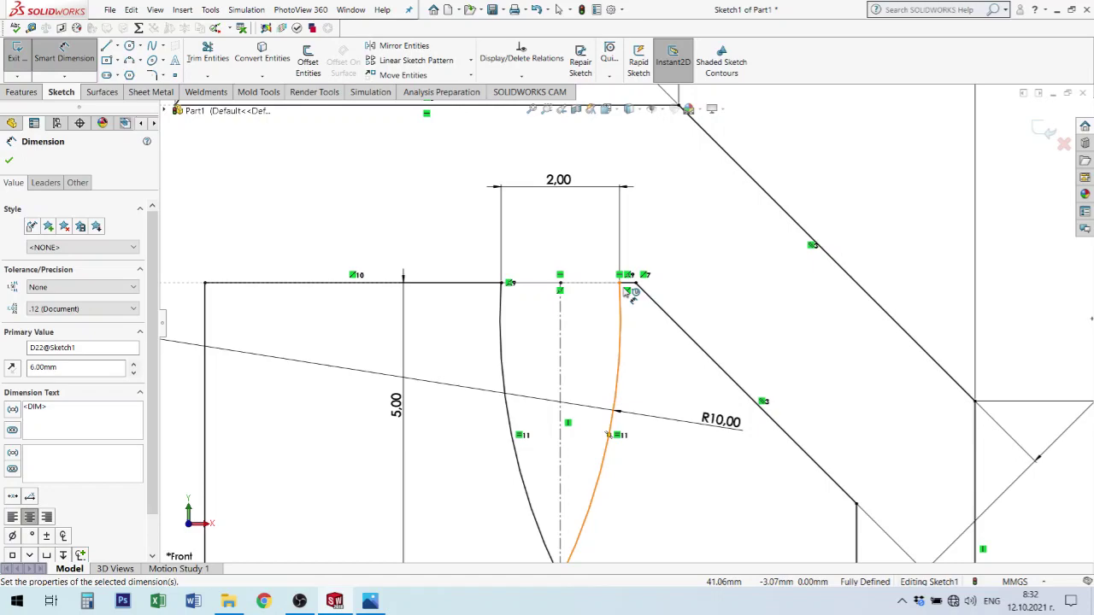
pyautogui.scroll(2, 650, 299)
pyautogui.scroll(2, 641, 329)
pyautogui.scroll(1, 628, 363)
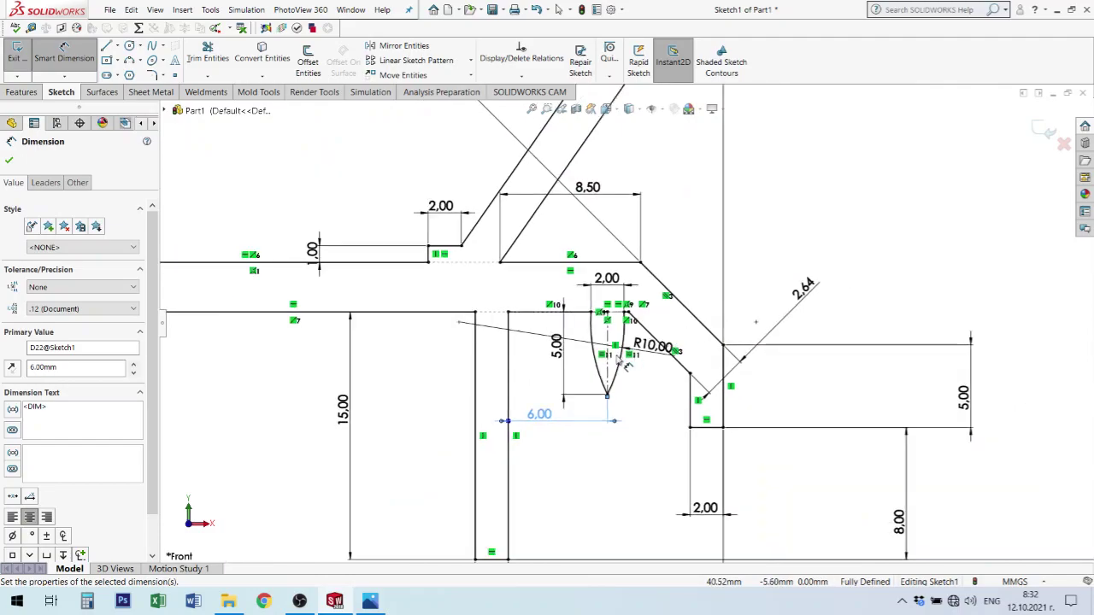
pyautogui.scroll(1, 628, 366)
pyautogui.scroll(1, 641, 342)
pyautogui.scroll(1, 675, 317)
pyautogui.scroll(1, 694, 300)
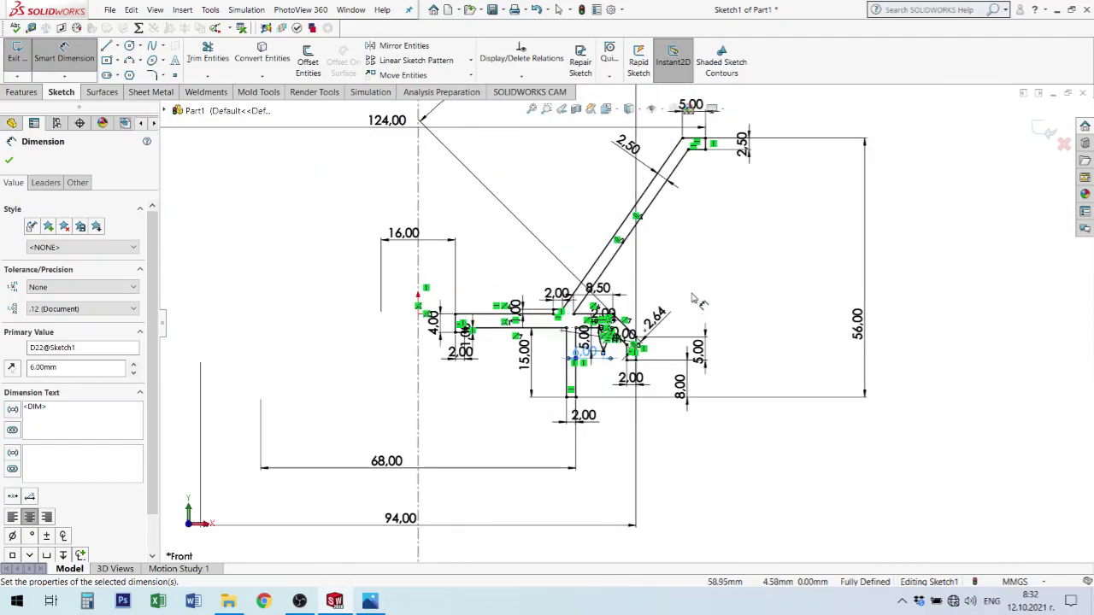
pyautogui.scroll(-1, 476, 381)
pyautogui.scroll(-1, 484, 367)
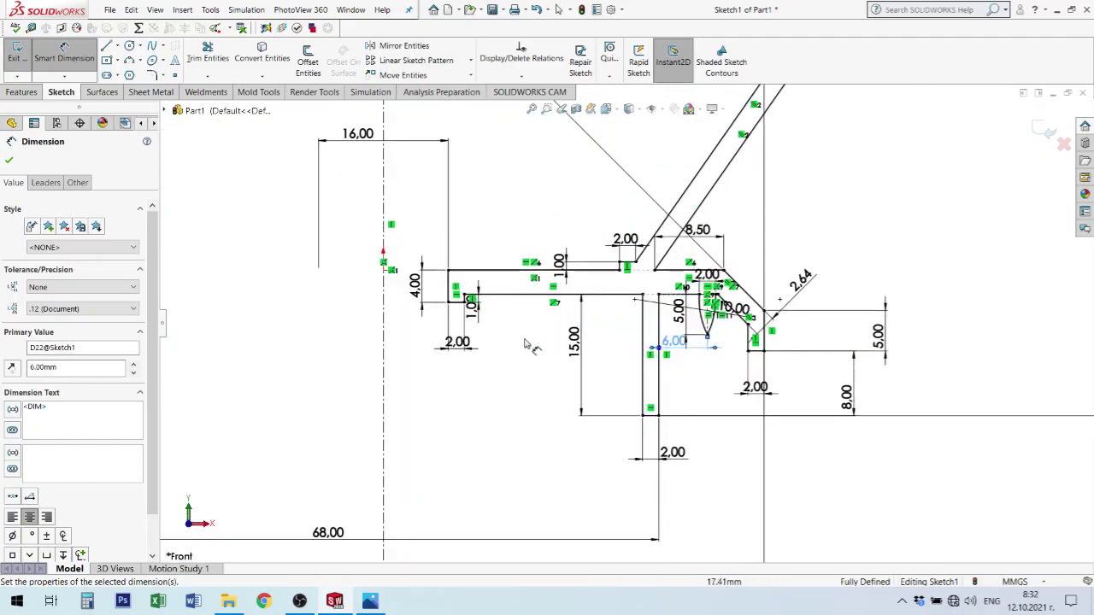
pyautogui.scroll(-2, 496, 334)
pyautogui.scroll(2, 641, 342)
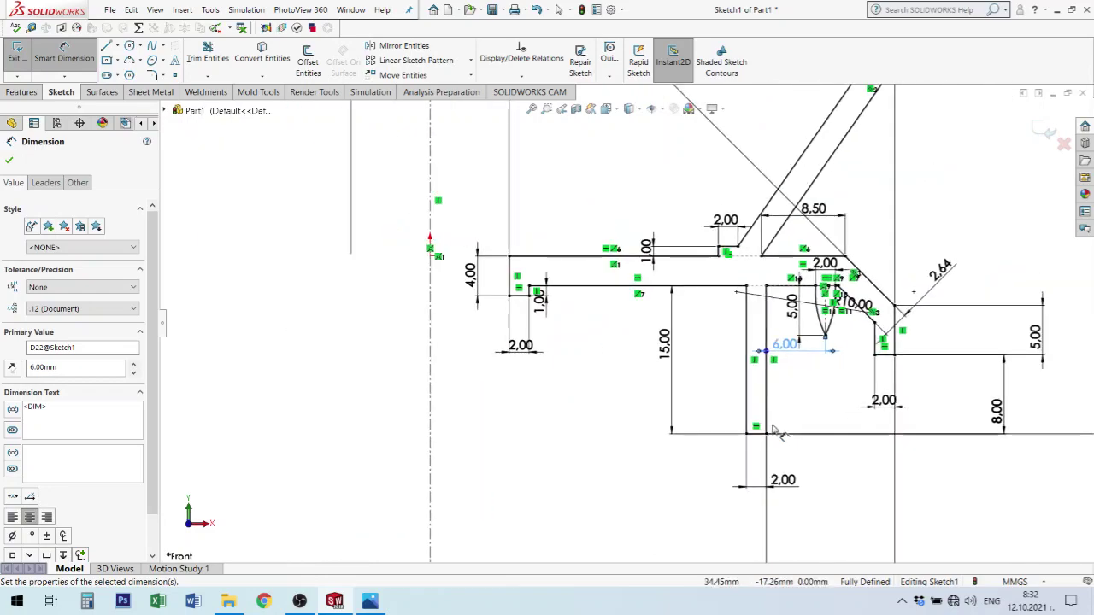
pyautogui.scroll(-1, 774, 432)
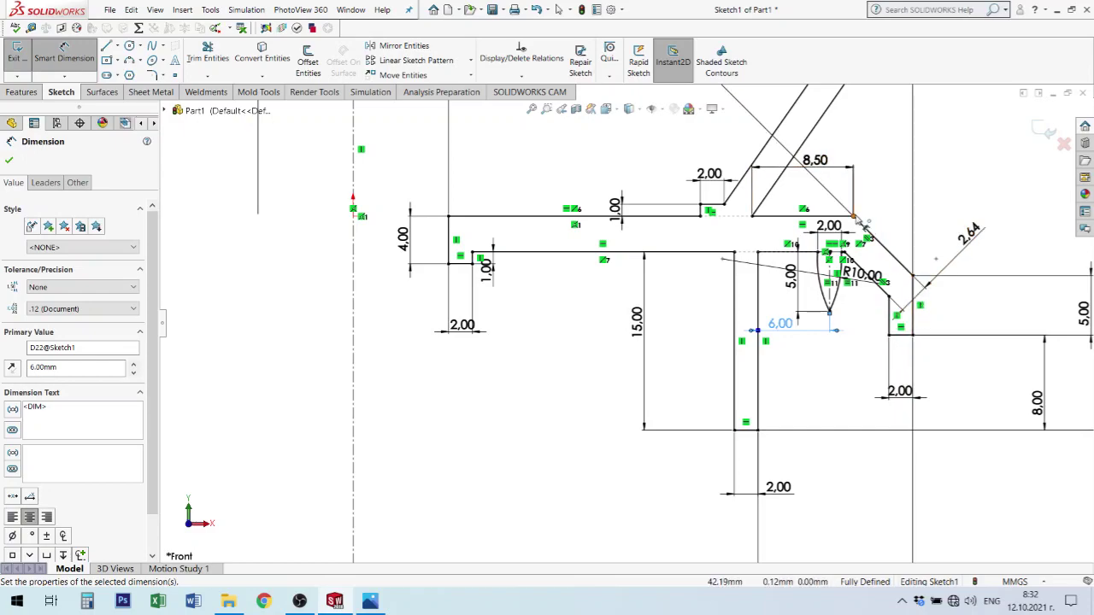
pyautogui.scroll(1, 844, 229)
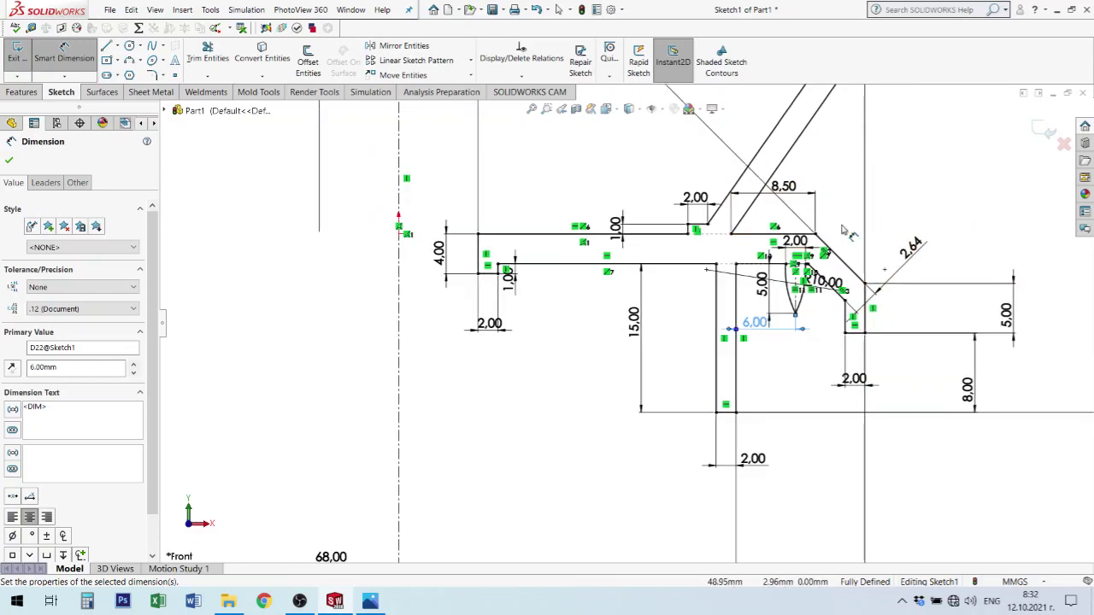
pyautogui.scroll(1, 844, 229)
pyautogui.scroll(1, 844, 229)
pyautogui.scroll(2, 795, 201)
pyautogui.scroll(2, 754, 175)
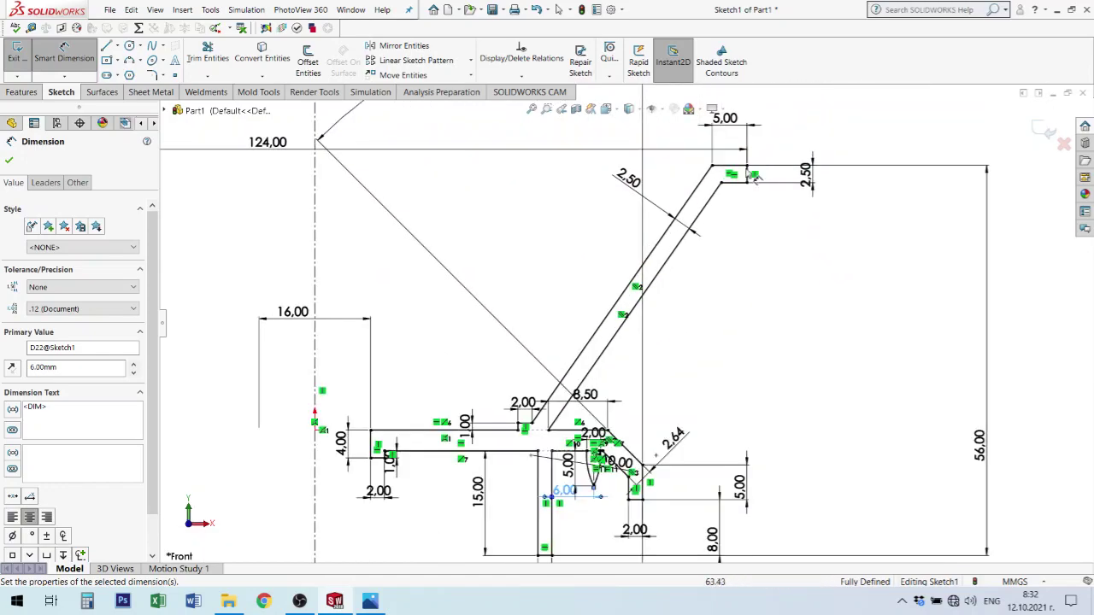
pyautogui.scroll(-3, 754, 175)
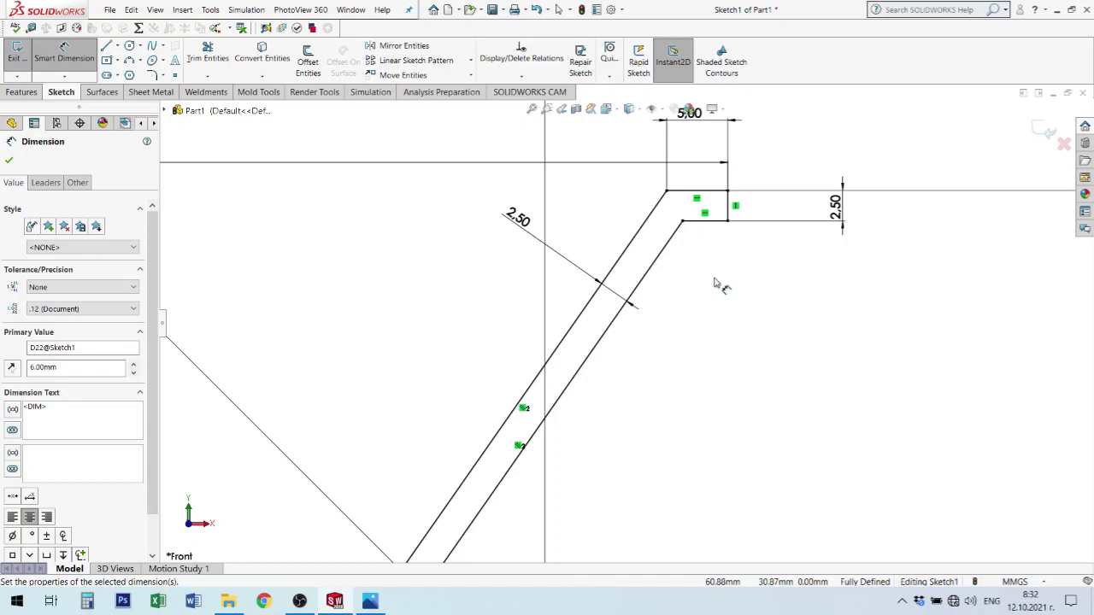
# Start Sketch Fillet and clear its default 10.00 mm radius.
pyautogui.click(152, 76)
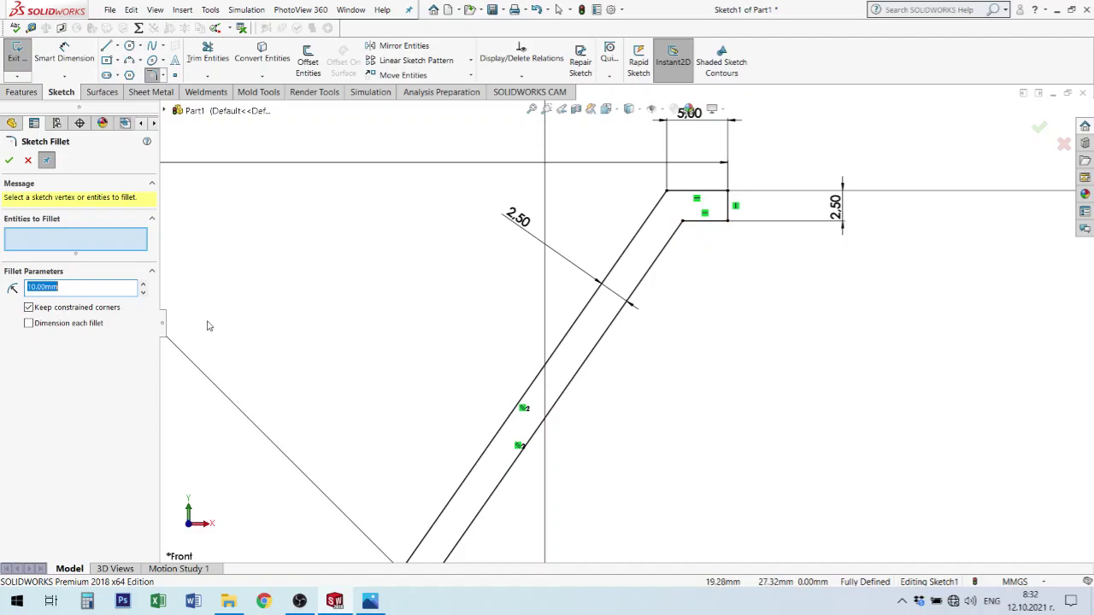
pyautogui.press('BackSpace')
pyautogui.write('4')
# Fillet the slanted-wall, flange and notch corners at 0.40 mm, accepting the warning.
pyautogui.click(682, 221)
pyautogui.click(663, 199)
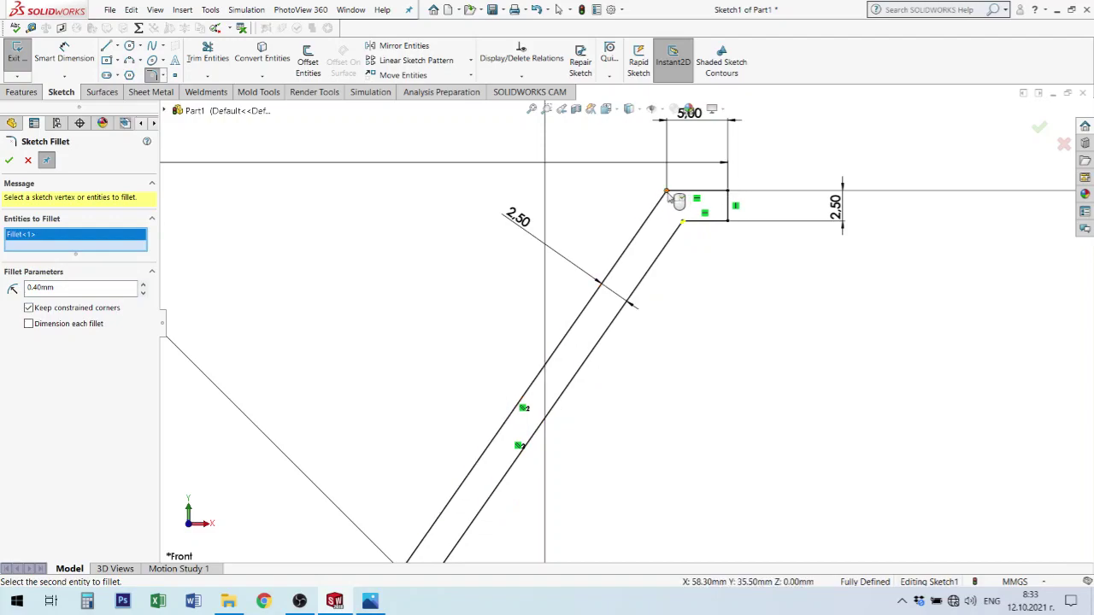
pyautogui.click(665, 200)
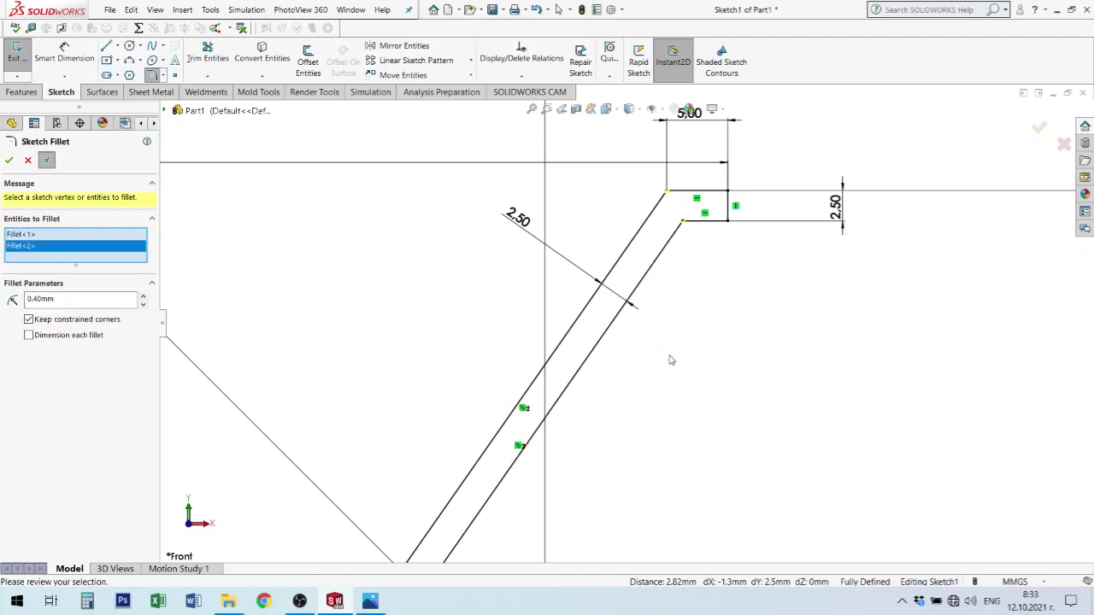
pyautogui.scroll(2, 674, 367)
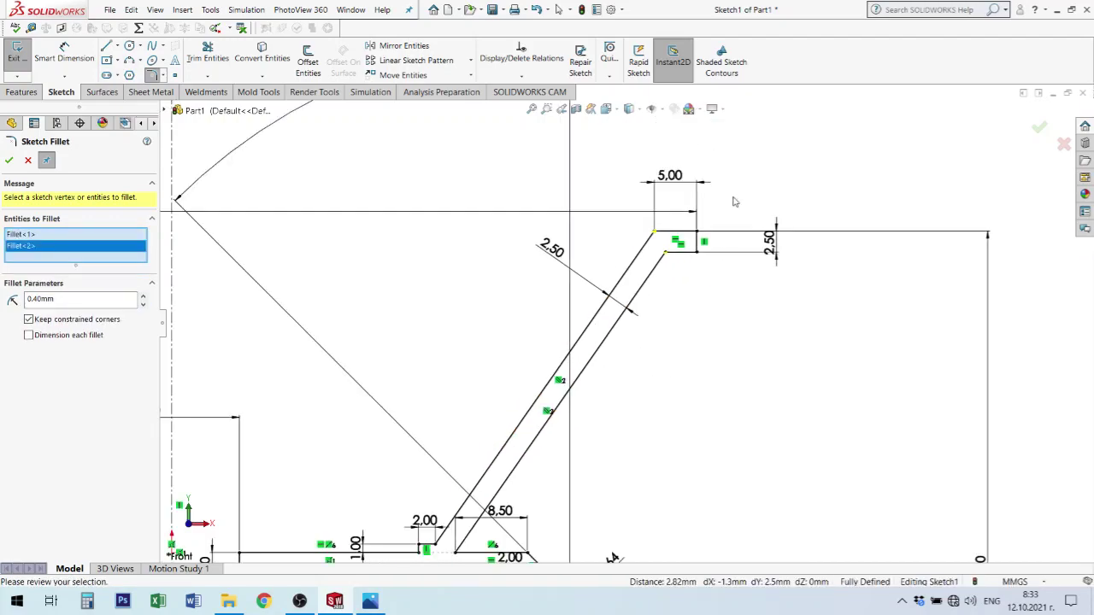
pyautogui.click(699, 232)
pyautogui.click(699, 252)
pyautogui.scroll(2, 639, 428)
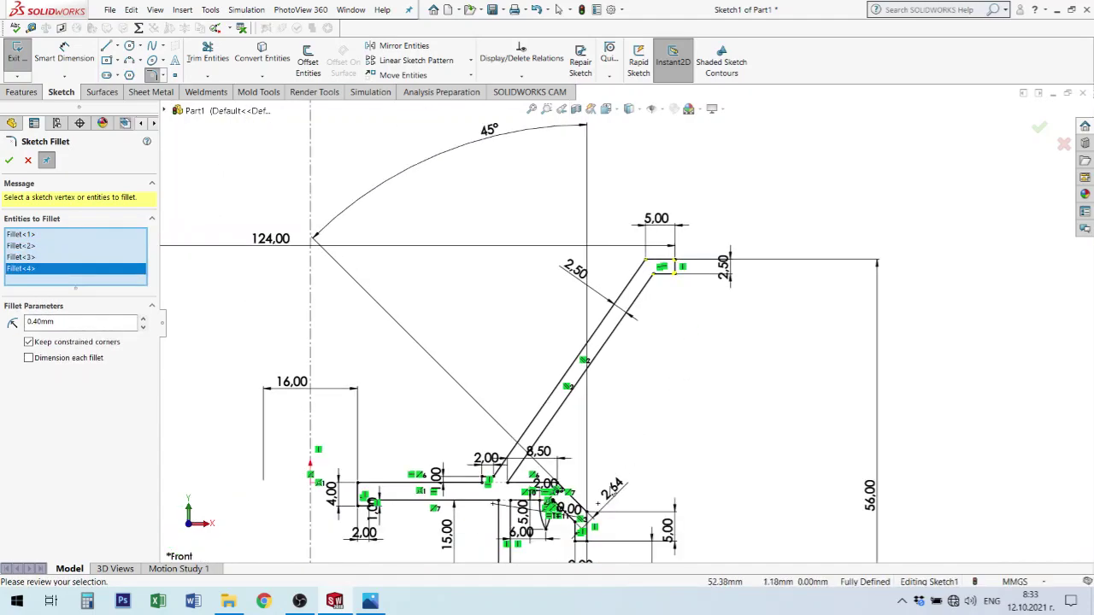
pyautogui.scroll(-3, 652, 331)
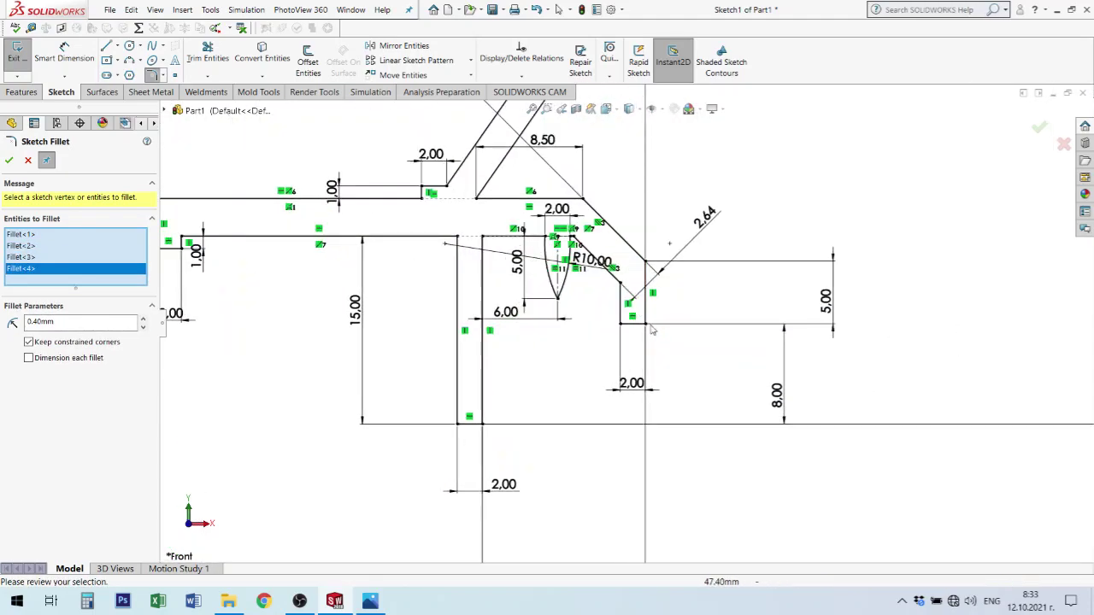
pyautogui.click(645, 324)
pyautogui.click(621, 323)
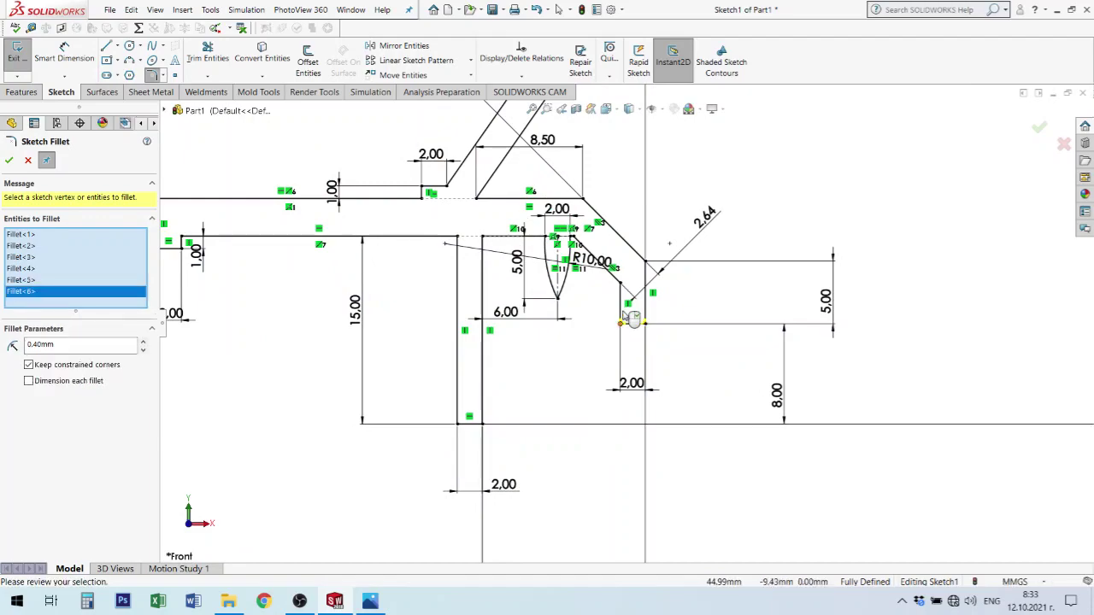
pyautogui.click(647, 263)
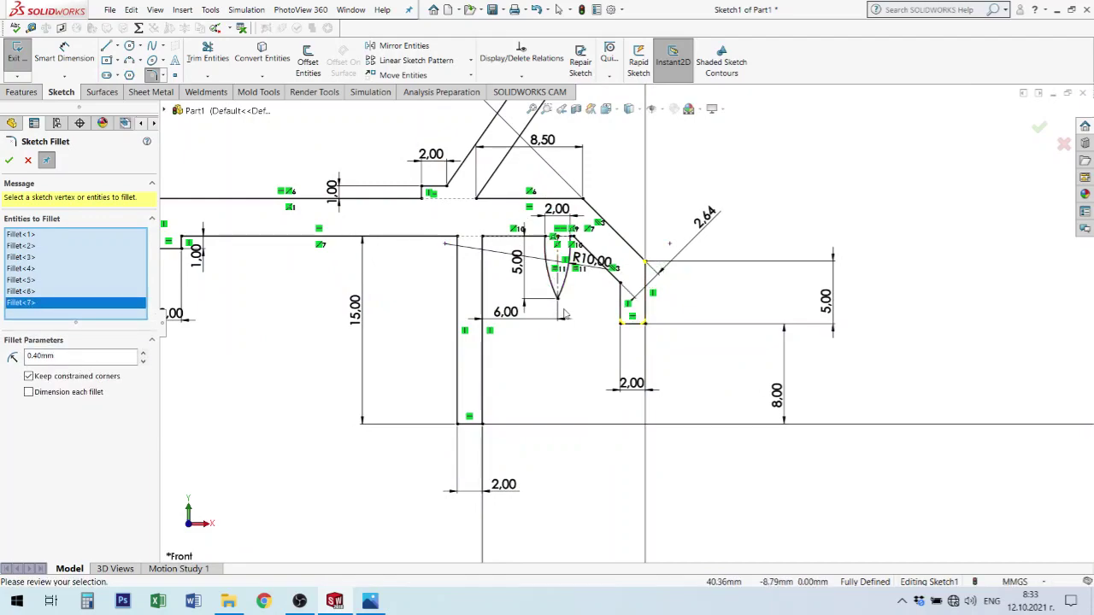
pyautogui.press('Return')
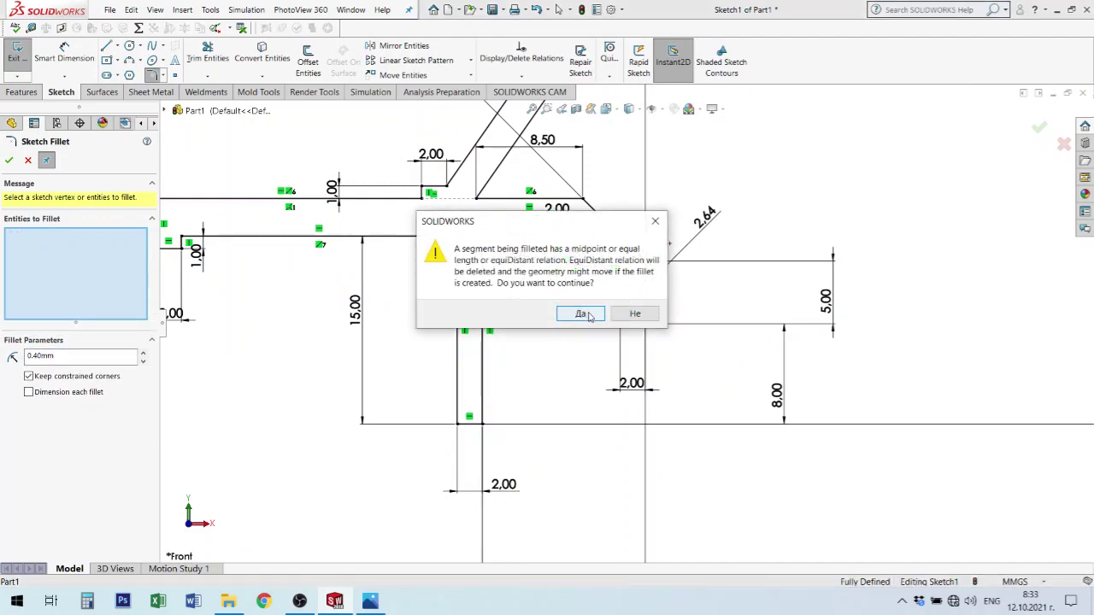
pyautogui.click(588, 314)
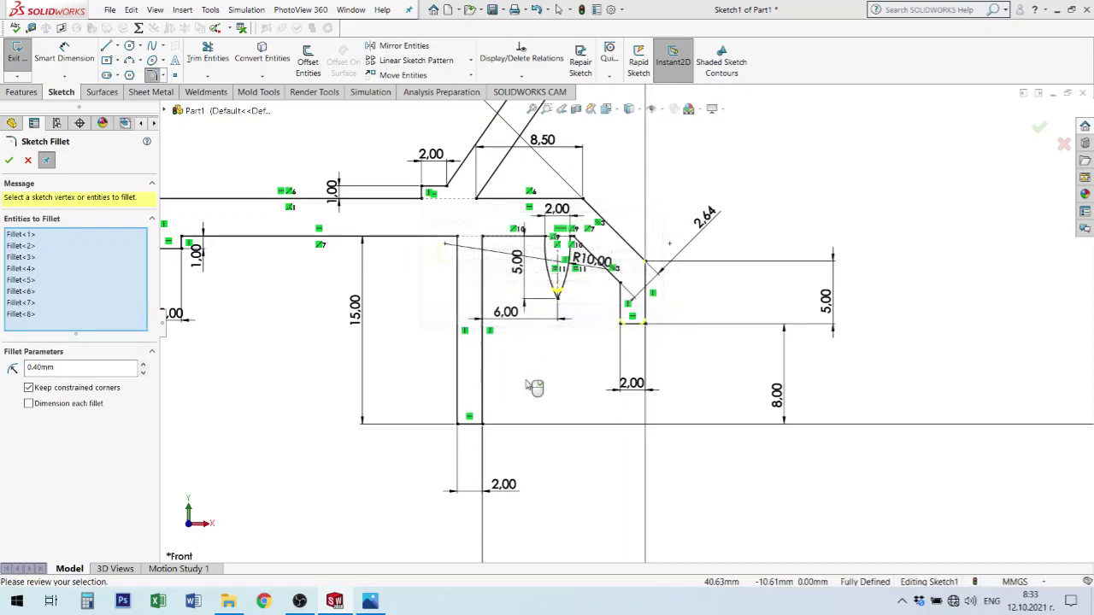
# Fillet the two stem-bottom corners and a conical-wall corner at 0.40 mm.
pyautogui.click(483, 426)
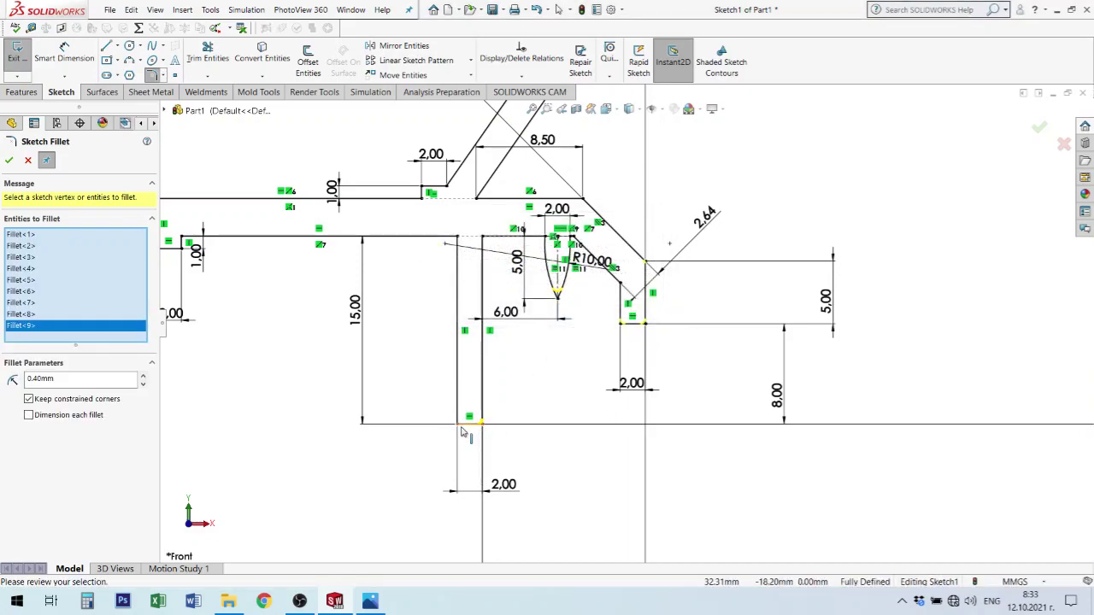
pyautogui.click(458, 425)
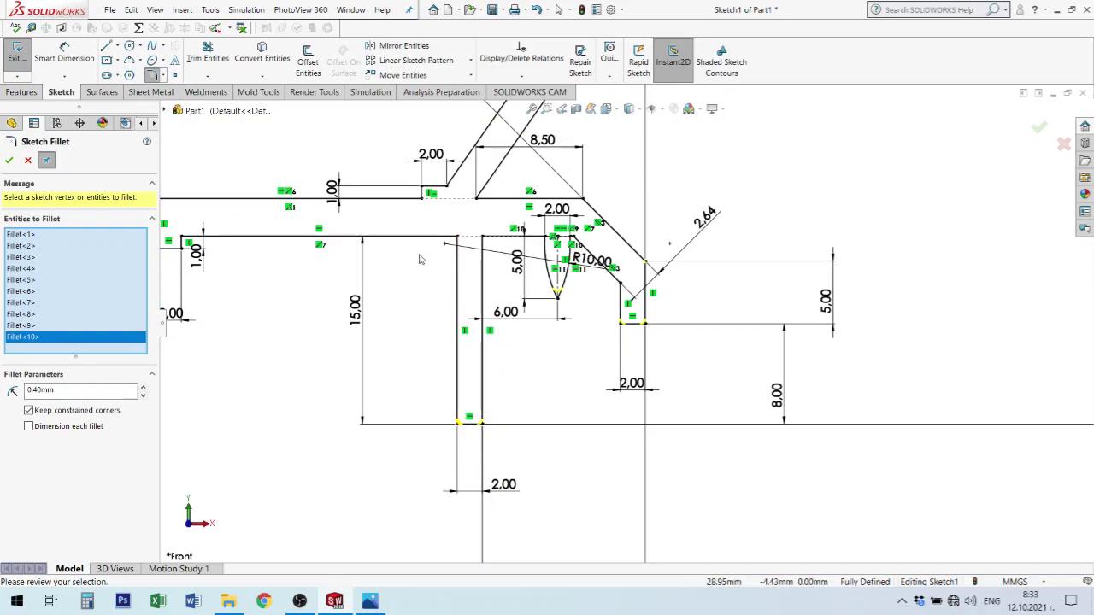
pyautogui.scroll(2, 431, 261)
pyautogui.scroll(-2, 523, 262)
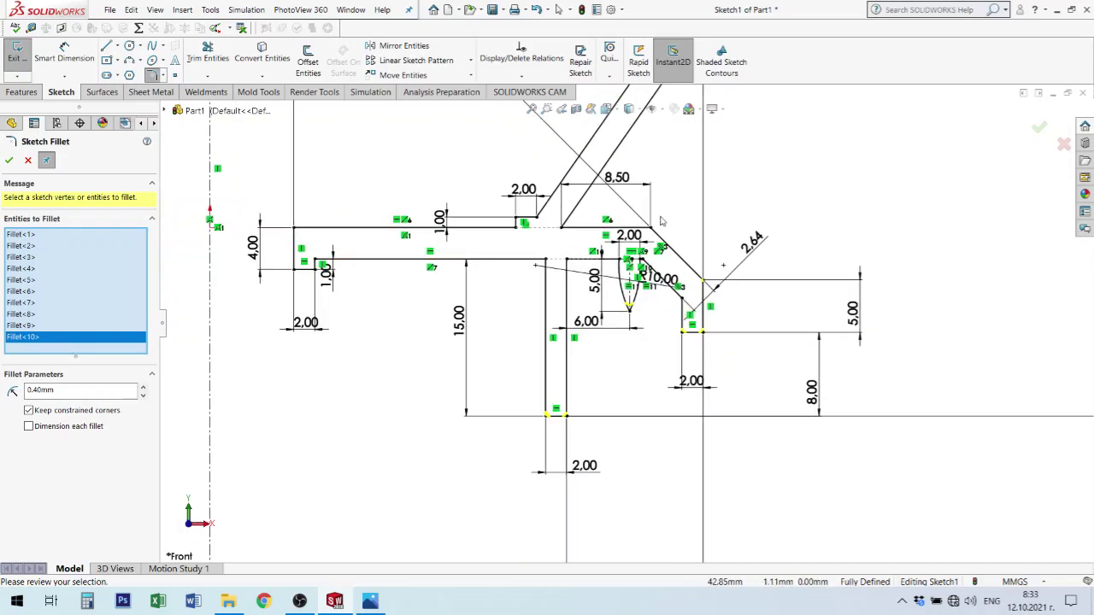
pyautogui.click(562, 227)
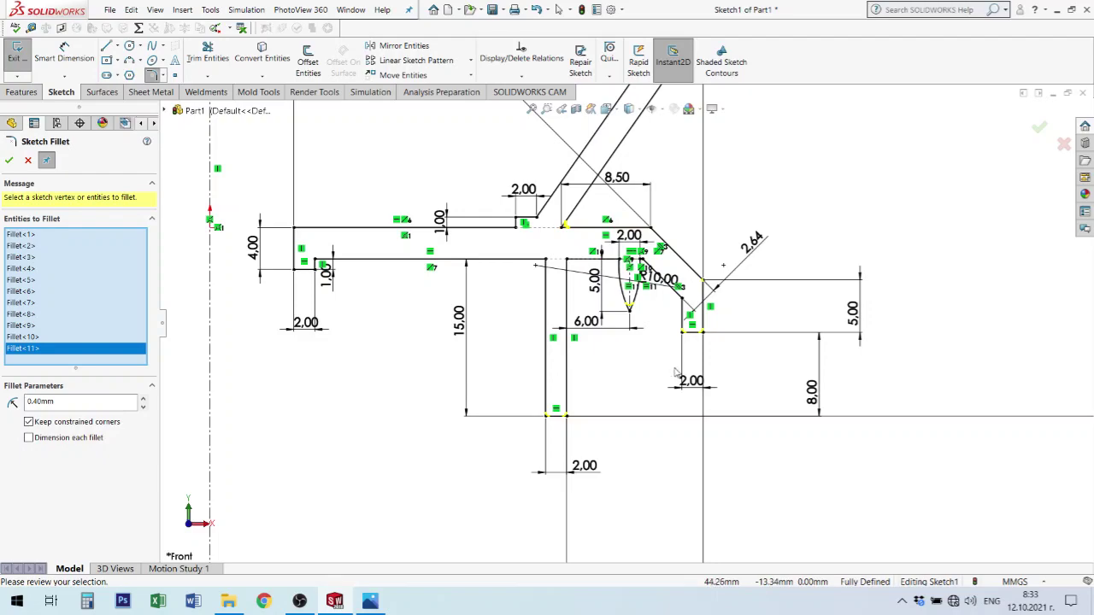
pyautogui.scroll(2, 663, 325)
pyautogui.scroll(2, 681, 267)
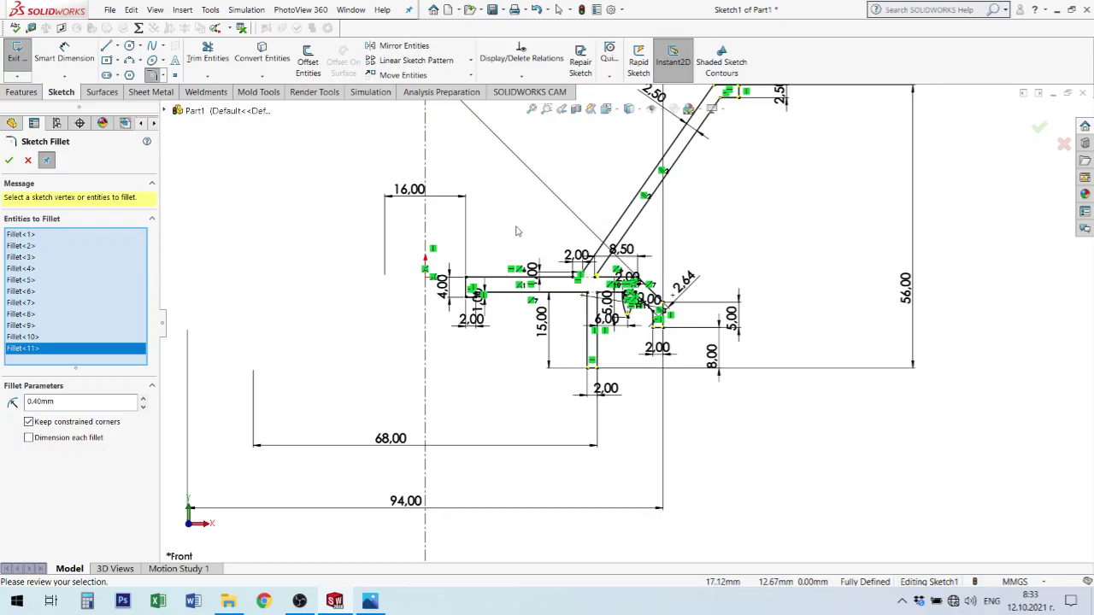
pyautogui.click(9, 161)
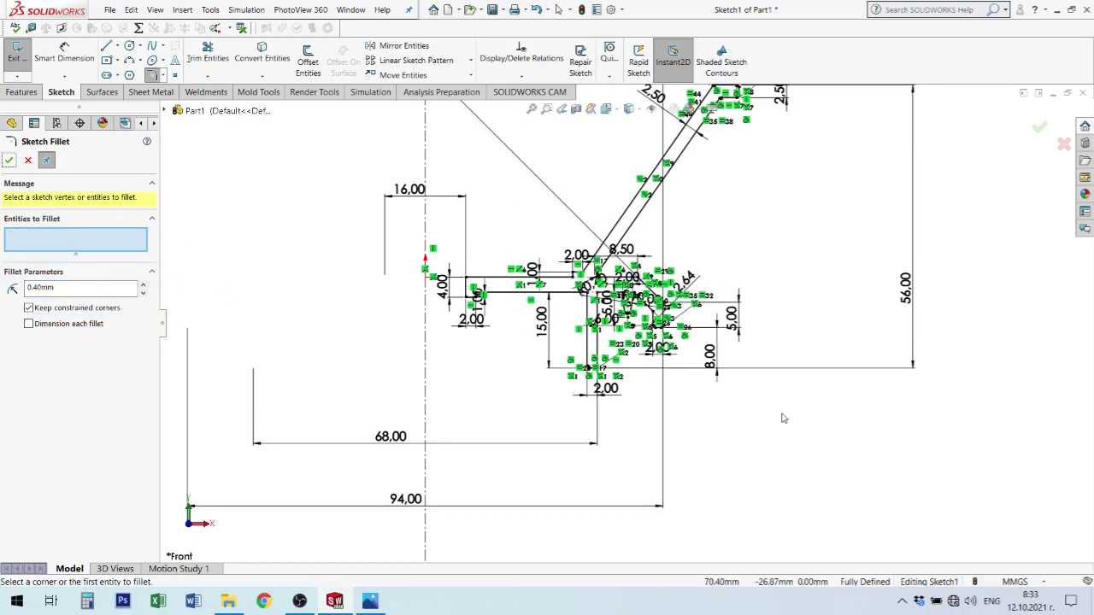
# Select Line6 and the top horizontal line for another fillet, then cancel Sketch Fillet.
pyautogui.press('z')
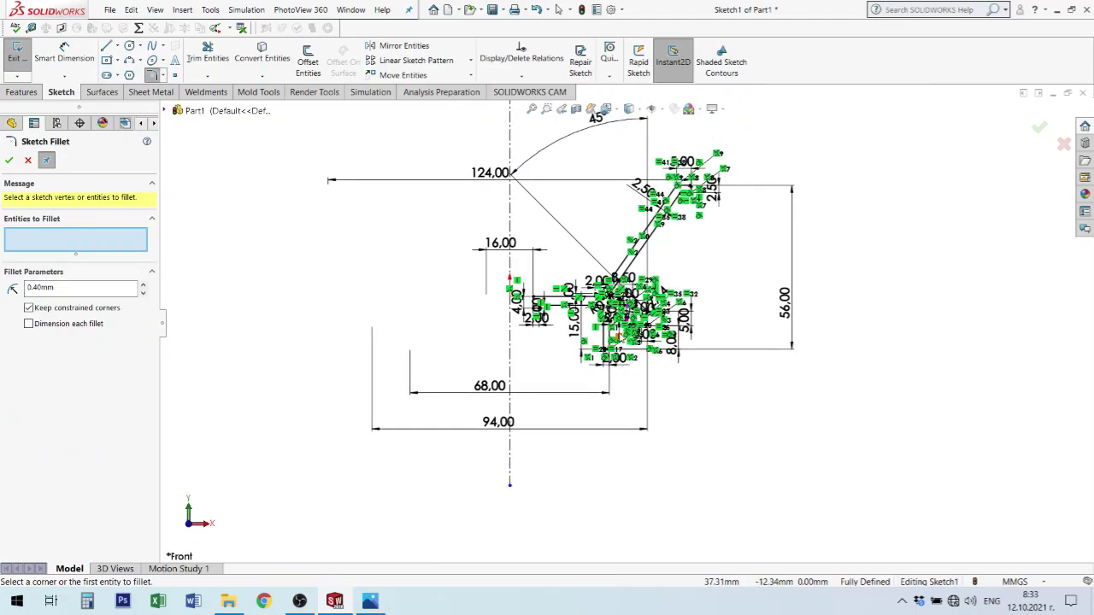
pyautogui.scroll(-2, 501, 167)
pyautogui.press('z')
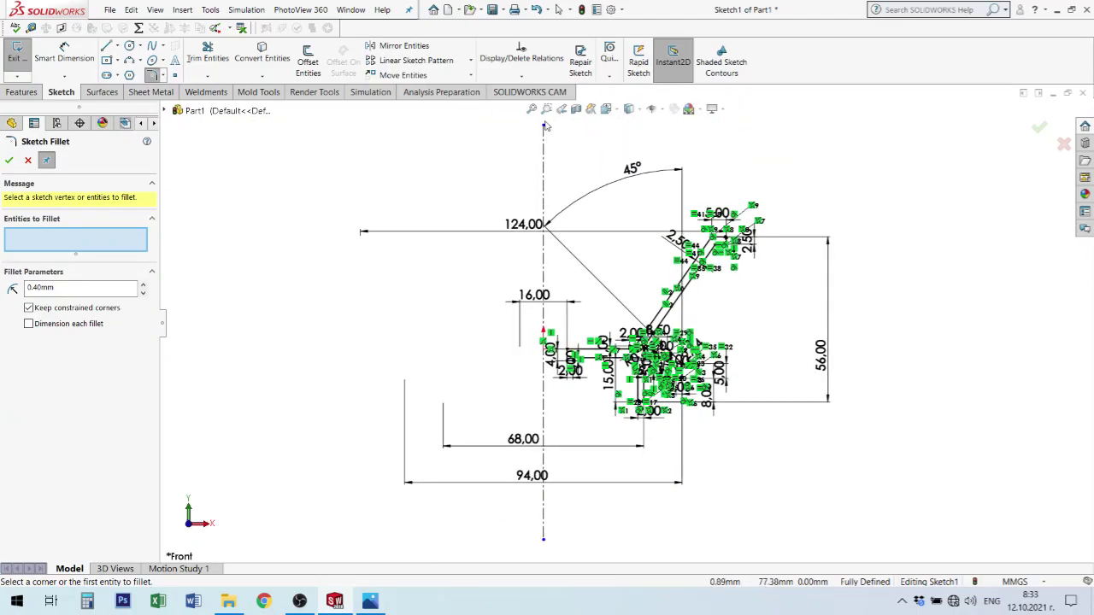
pyautogui.scroll(-3, 652, 199)
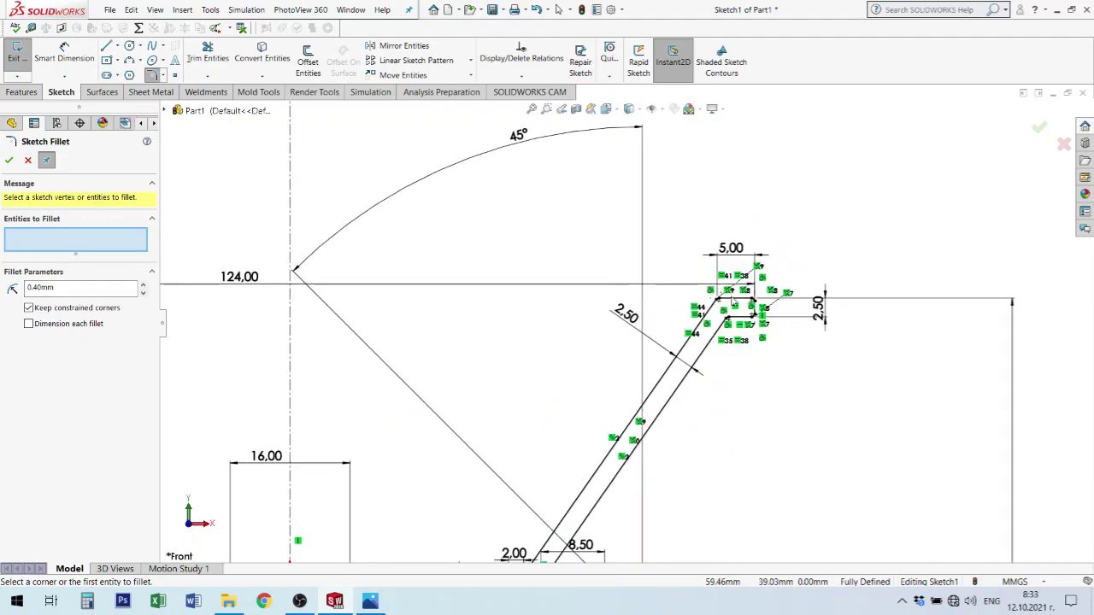
pyautogui.click(752, 315)
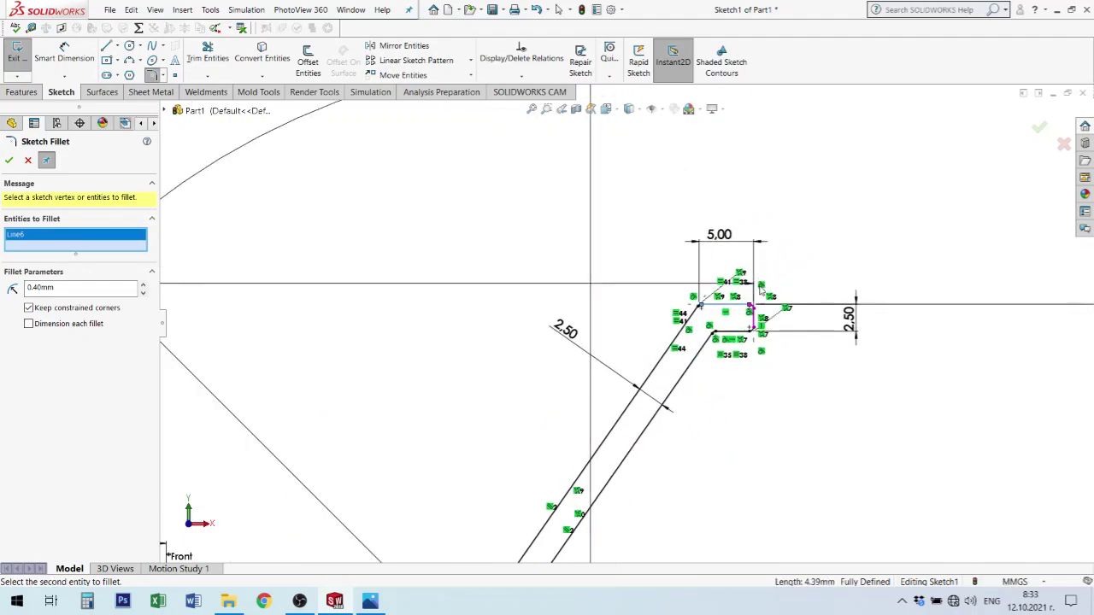
pyautogui.scroll(1, 535, 324)
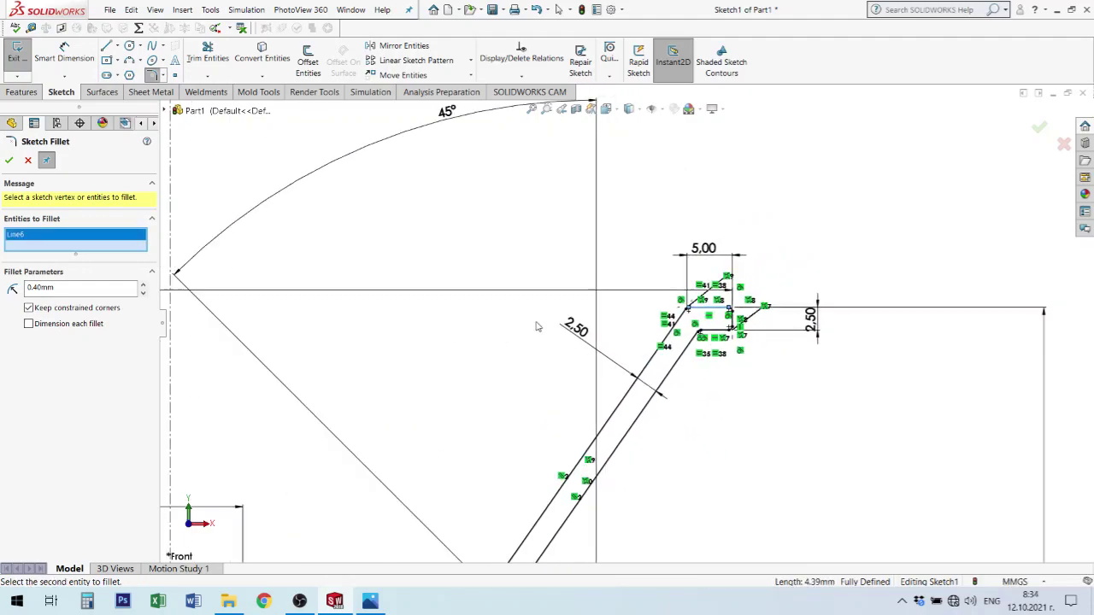
pyautogui.scroll(1, 535, 325)
pyautogui.scroll(1, 350, 196)
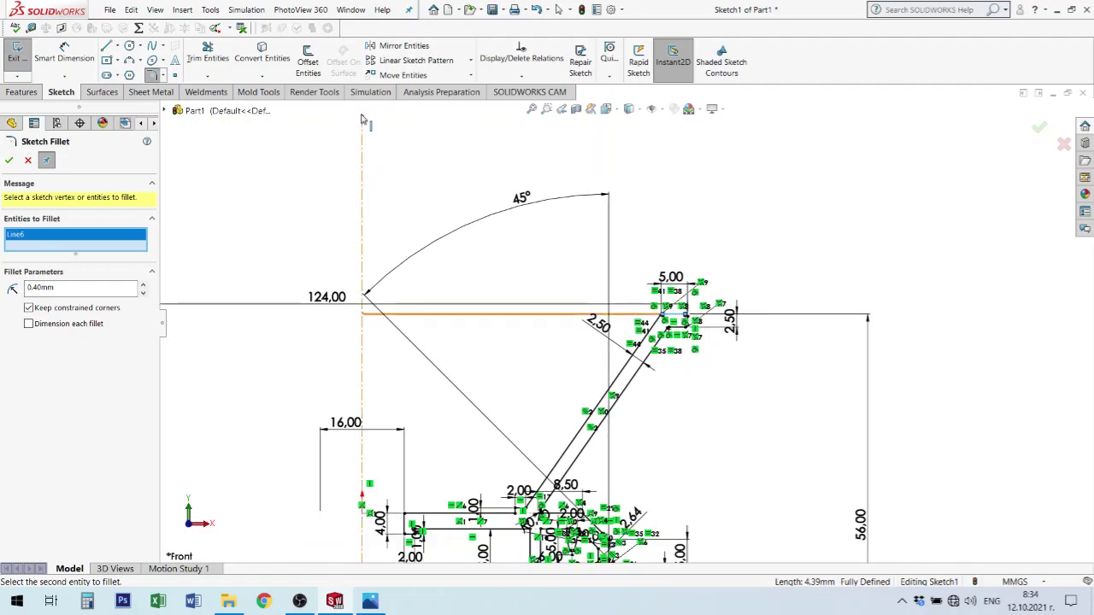
pyautogui.click(363, 121)
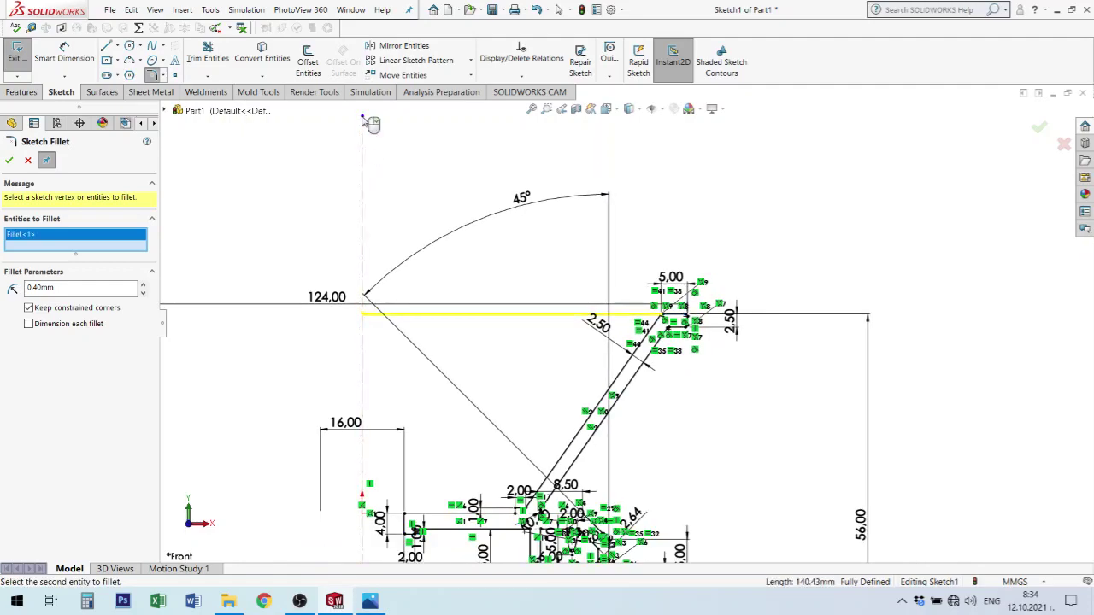
pyautogui.click(27, 161)
pyautogui.scroll(-2, 649, 280)
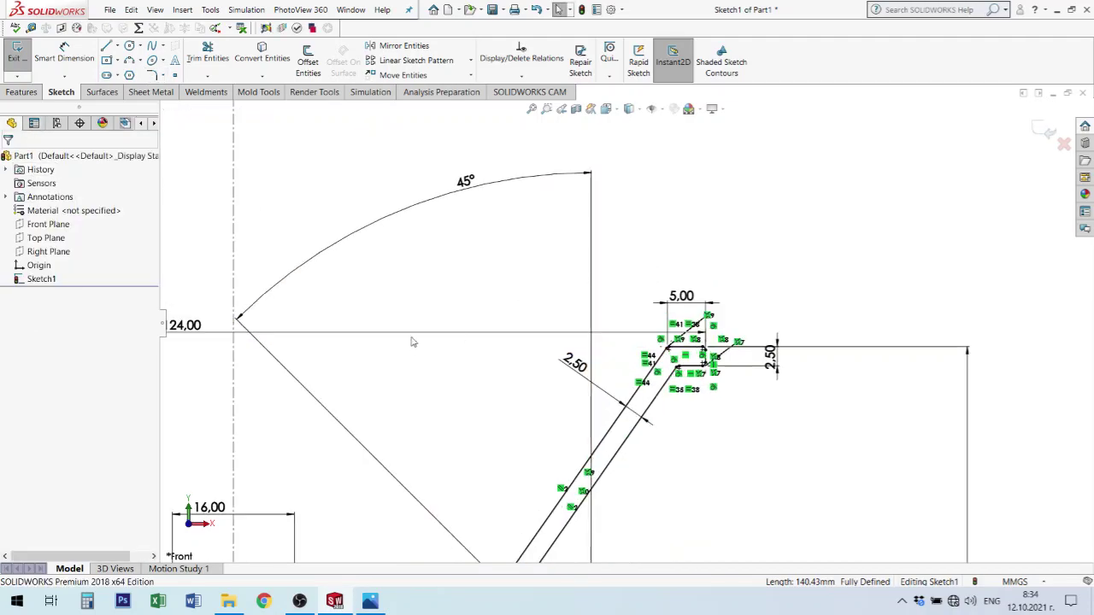
# Make the centerline's top endpoint coincident with Line6.
pyautogui.press('f')
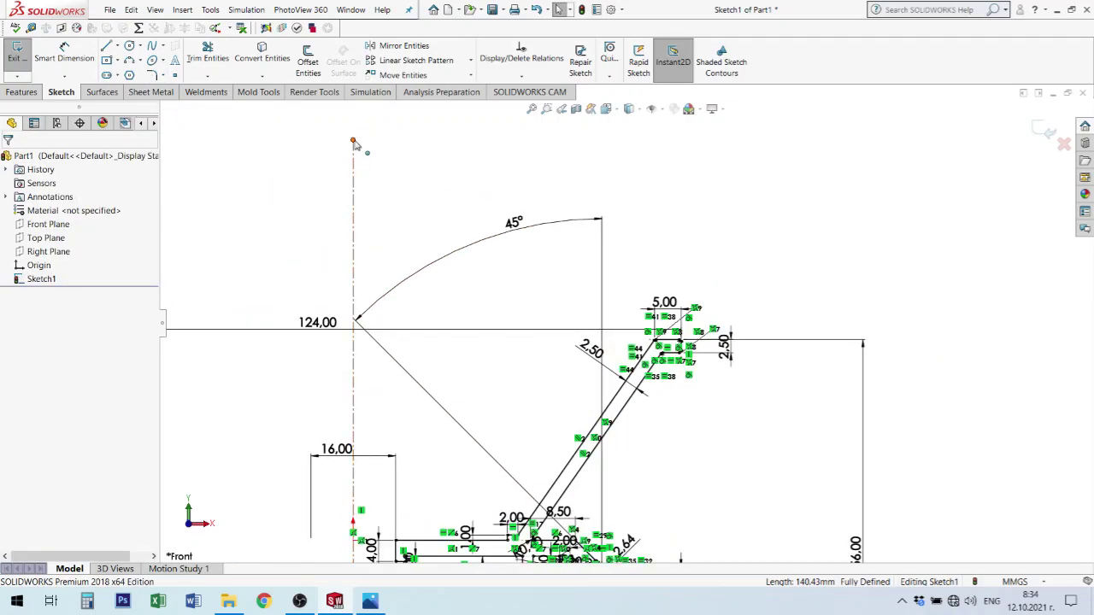
pyautogui.click(353, 140)
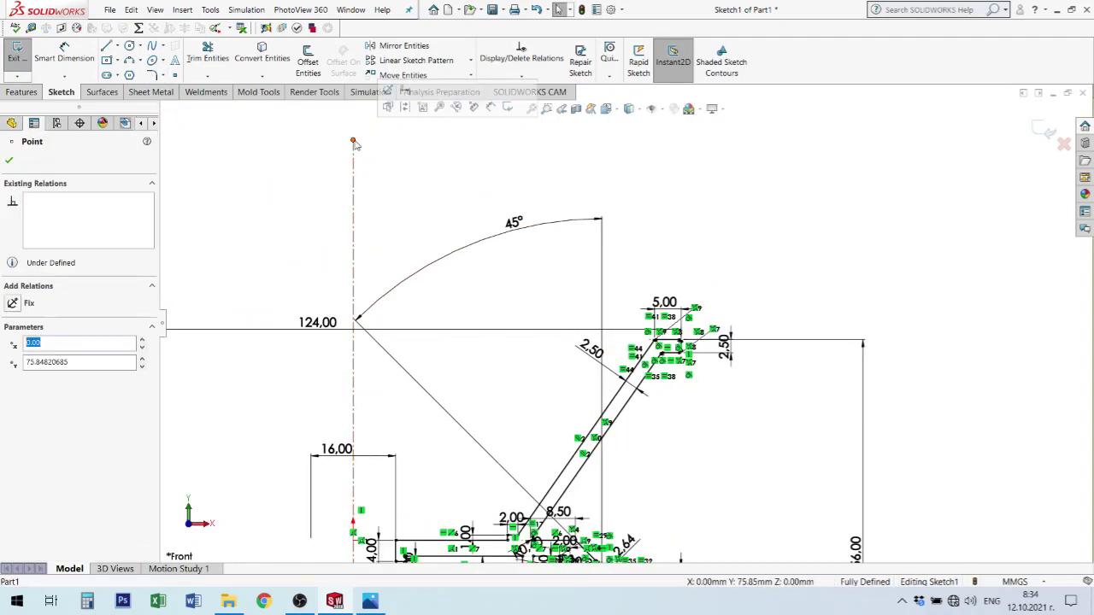
pyautogui.keyDown('ctrl'); pyautogui.click(675, 340); pyautogui.keyUp('ctrl')
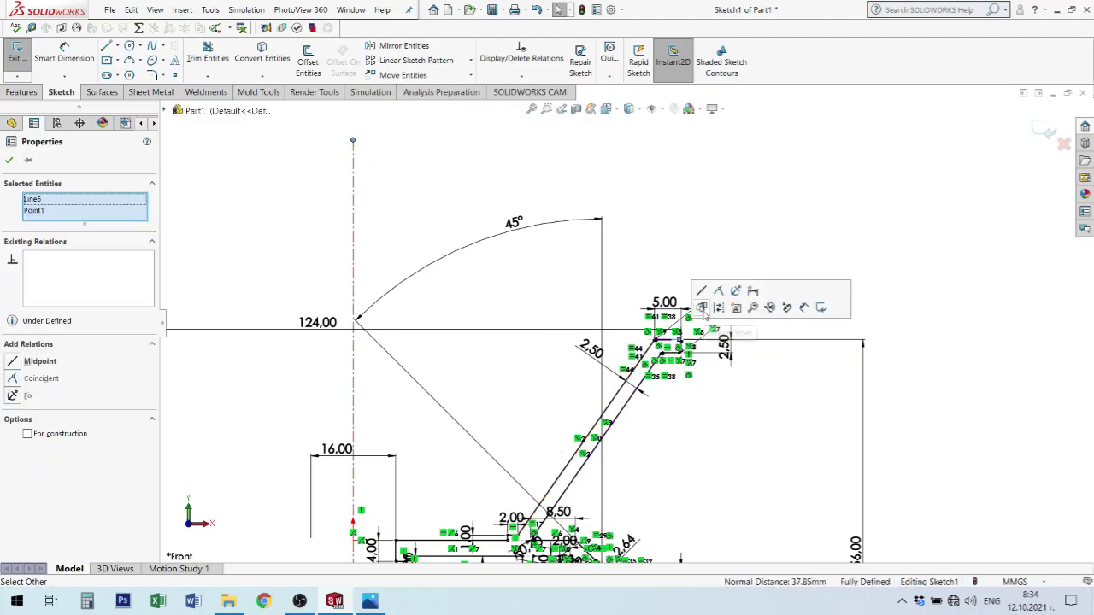
pyautogui.click(721, 293)
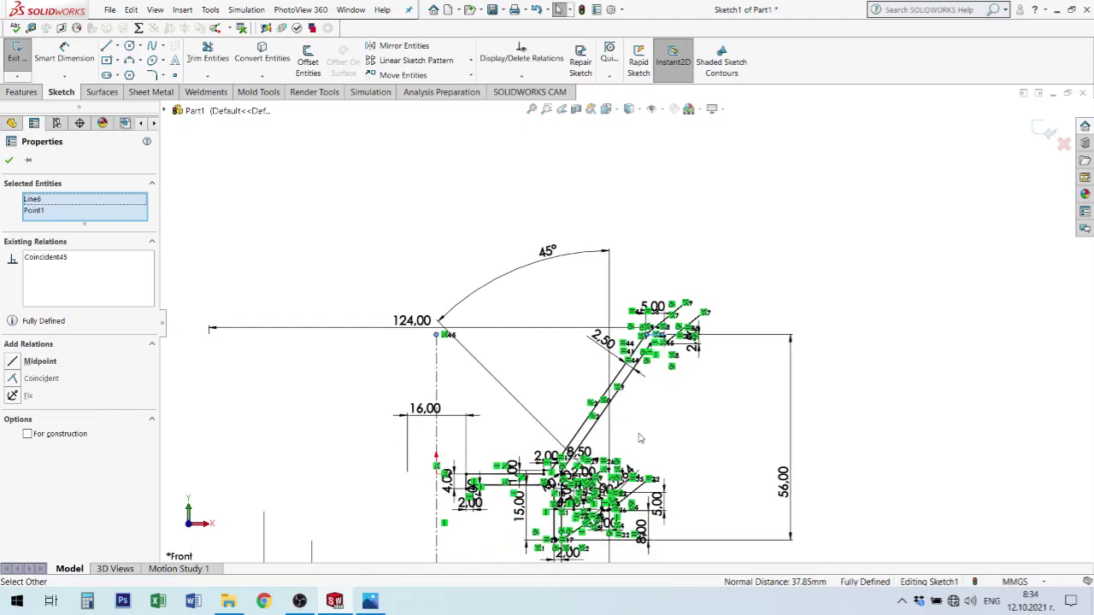
pyautogui.scroll(-1, 640, 439)
pyautogui.scroll(-1, 637, 453)
pyautogui.scroll(1, 556, 487)
pyautogui.scroll(1, 488, 525)
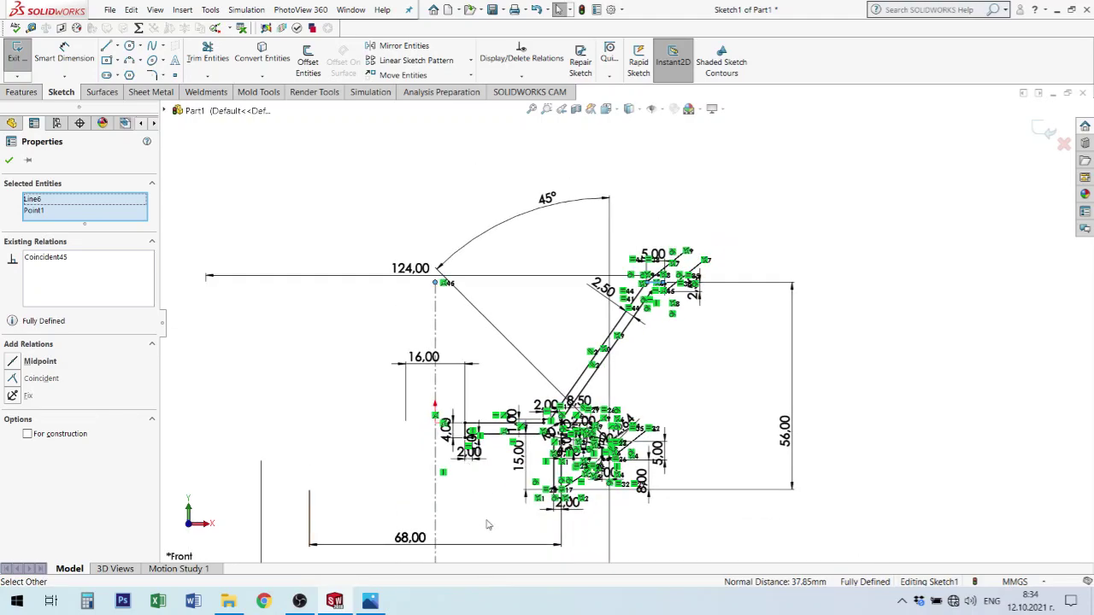
pyautogui.scroll(2, 490, 513)
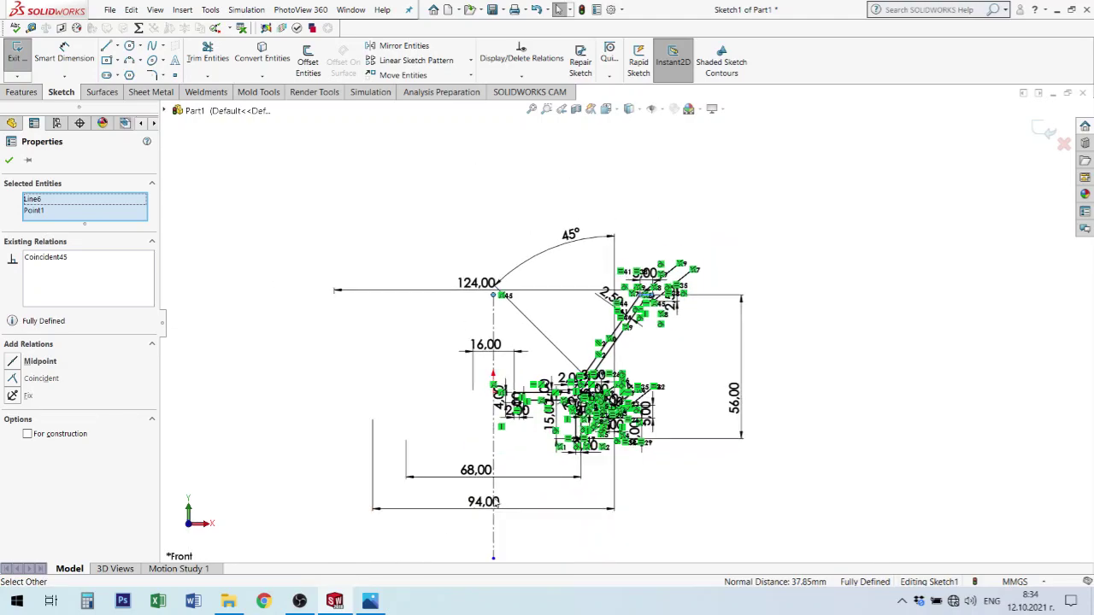
# Make the centerline's bottom endpoint coincident with Line18, then clear the selection.
pyautogui.click(494, 561)
pyautogui.scroll(-1, 574, 504)
pyautogui.scroll(-1, 590, 453)
pyautogui.scroll(-1, 610, 389)
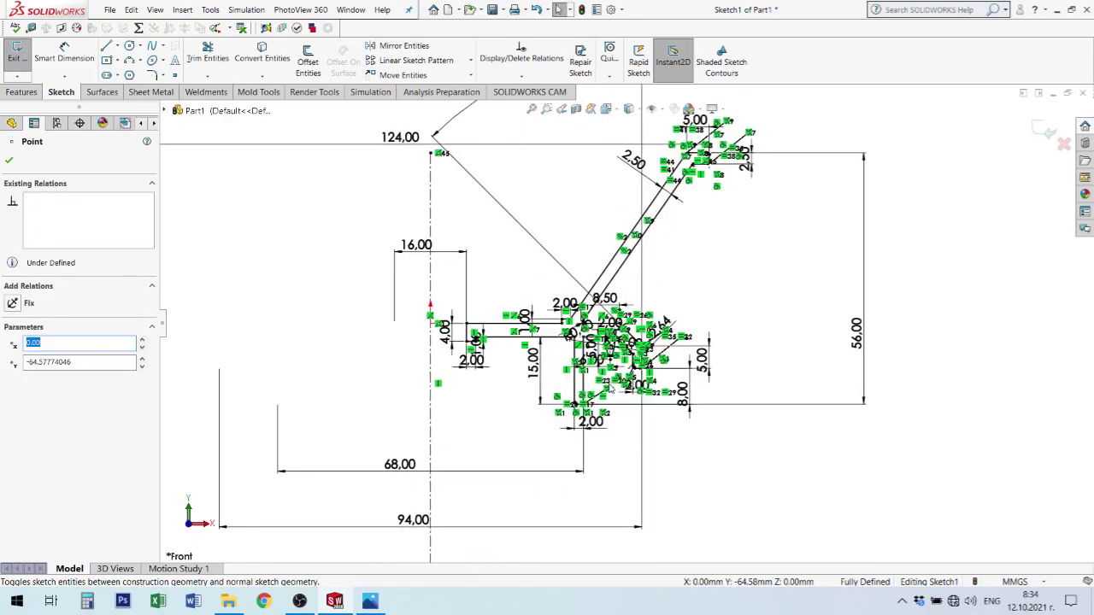
pyautogui.scroll(-1, 606, 389)
pyautogui.scroll(-1, 598, 389)
pyautogui.scroll(-1, 588, 389)
pyautogui.scroll(-1, 575, 388)
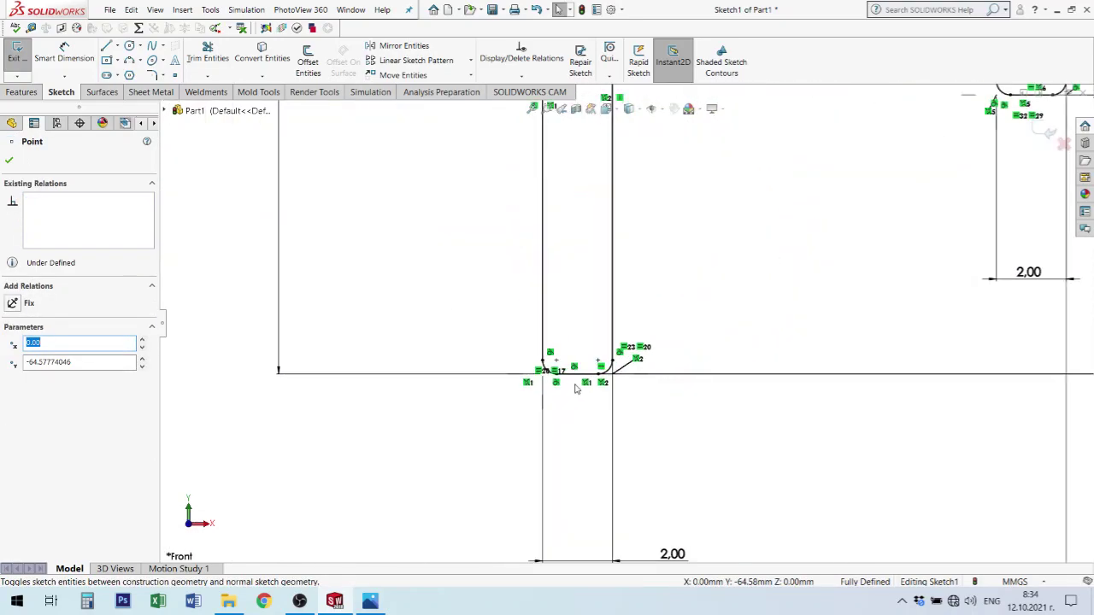
pyautogui.click(582, 373)
pyautogui.keyDown('ctrl'); pyautogui.click(598, 373); pyautogui.keyUp('ctrl')
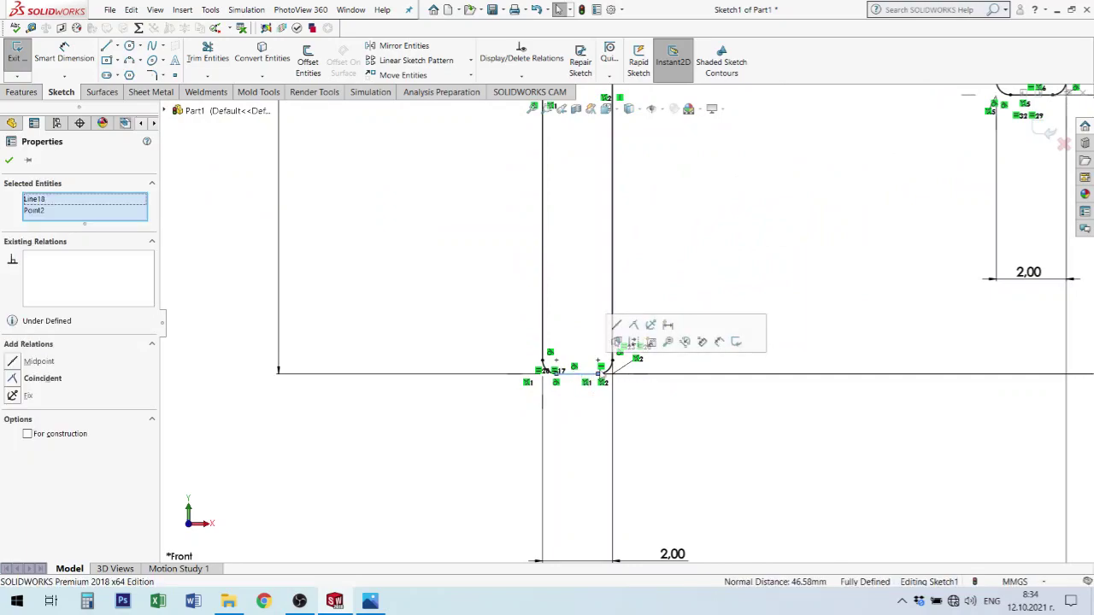
pyautogui.click(633, 326)
pyautogui.scroll(1, 622, 330)
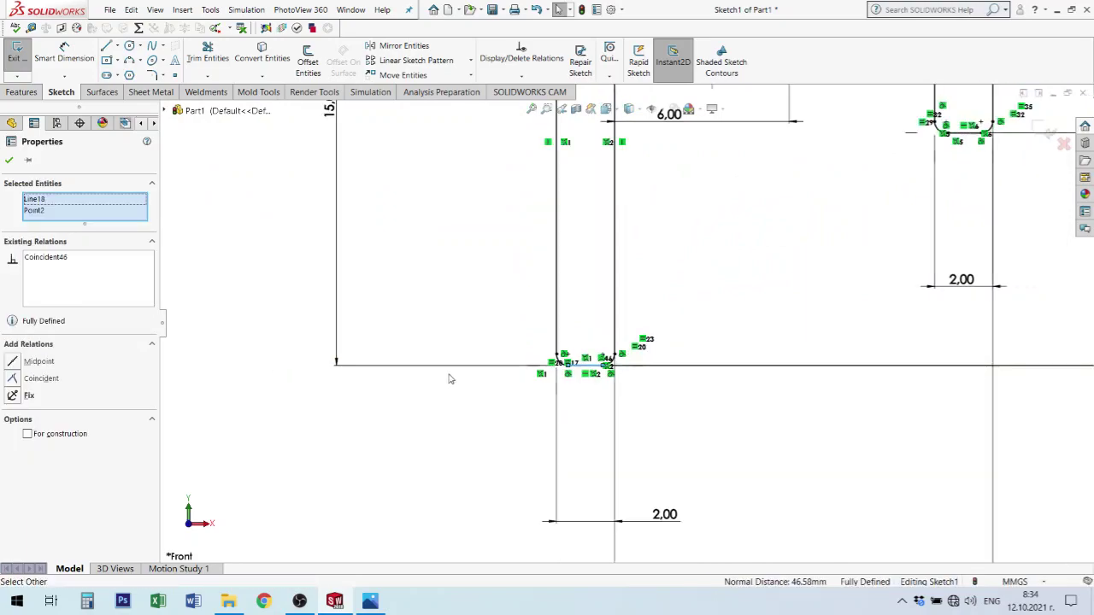
pyautogui.scroll(1, 501, 375)
pyautogui.scroll(2, 501, 374)
pyautogui.scroll(1, 501, 376)
pyautogui.click(502, 380)
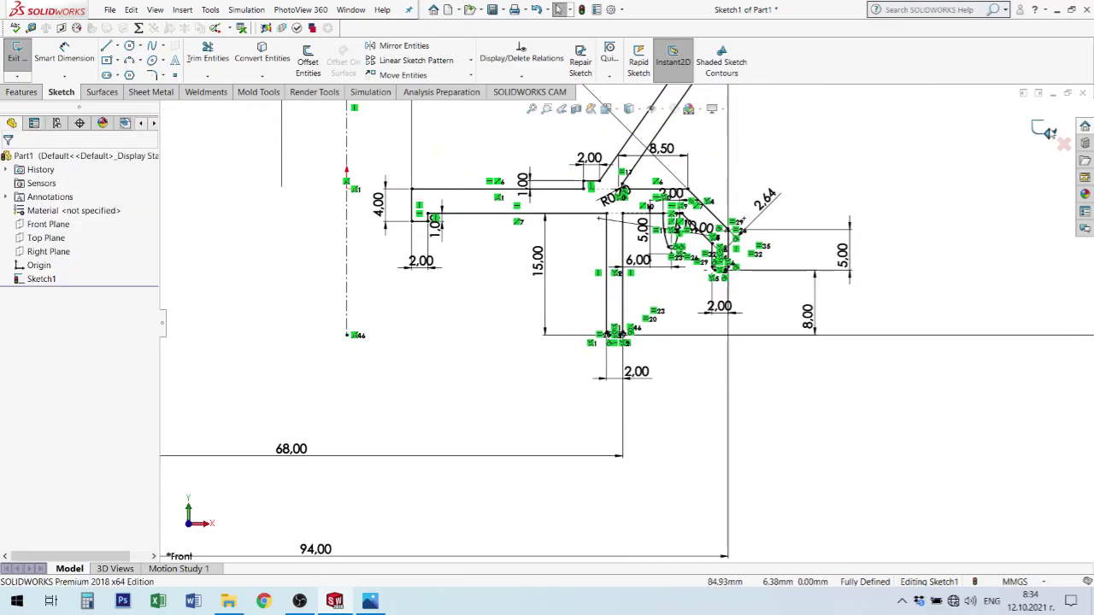
# Exit Sketch1 and switch to the whiteboard photo IMG_20211004_153428.jpg in Photos.
pyautogui.click(1048, 131)
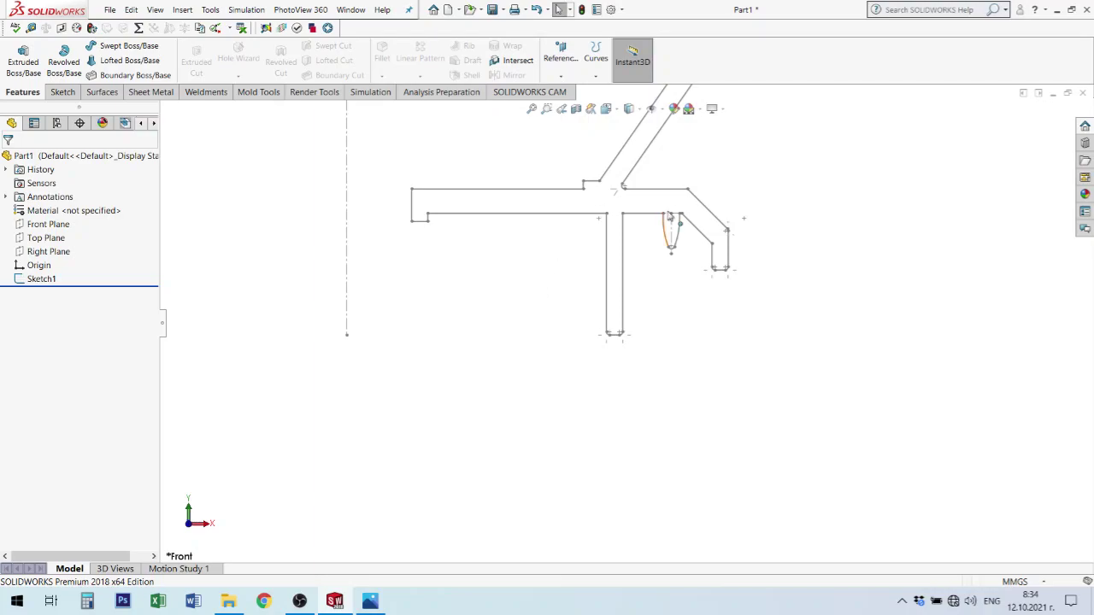
pyautogui.click(716, 221)
pyautogui.scroll(2, 581, 282)
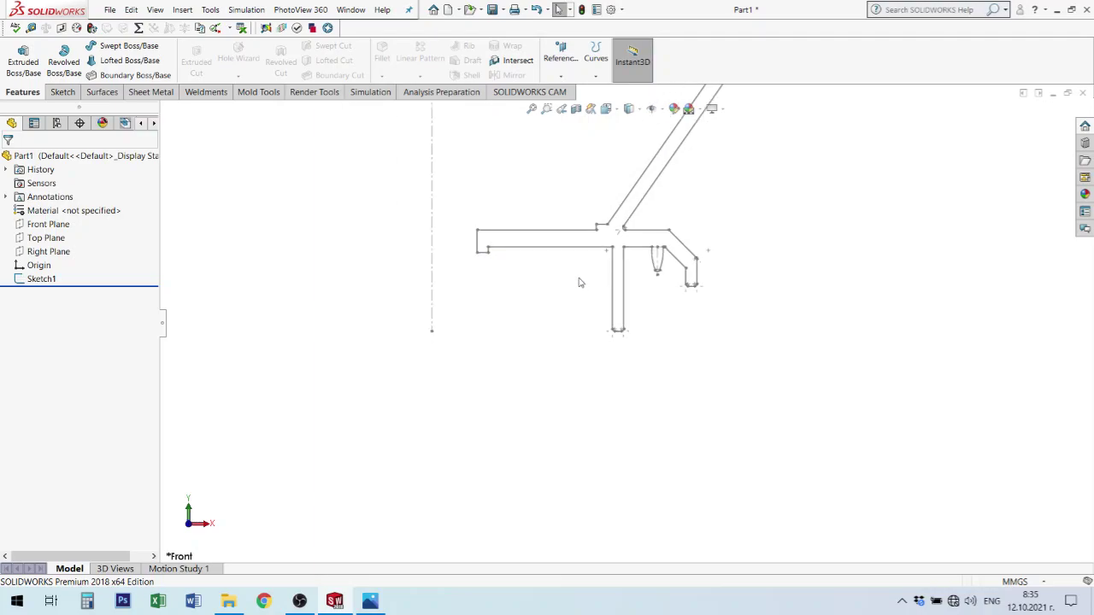
pyautogui.scroll(2, 581, 282)
pyautogui.scroll(1, 588, 281)
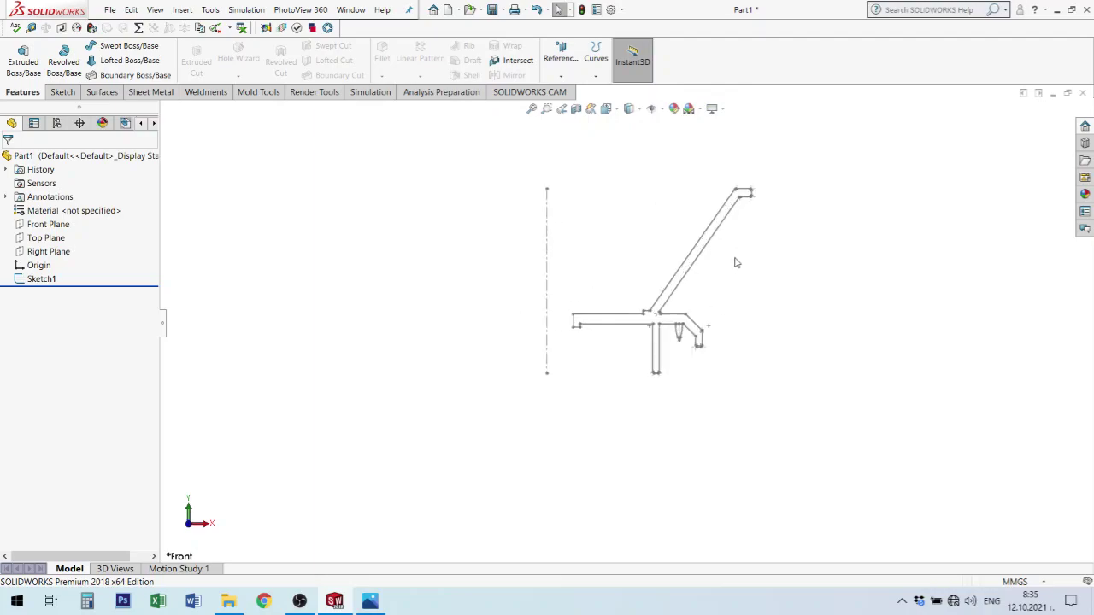
pyautogui.scroll(-3, 727, 304)
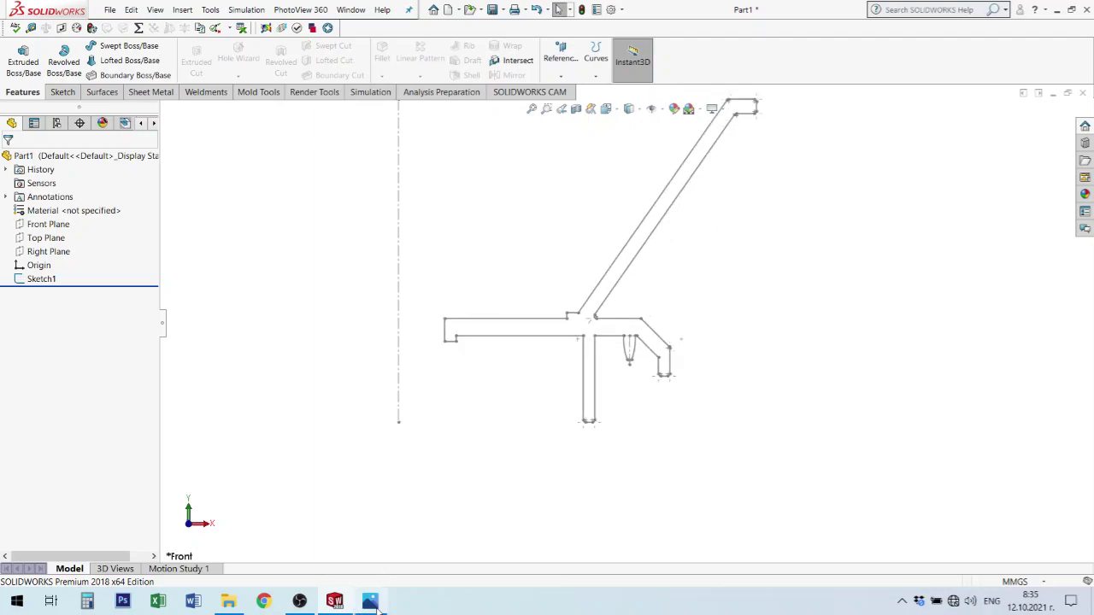
pyautogui.click(374, 603)
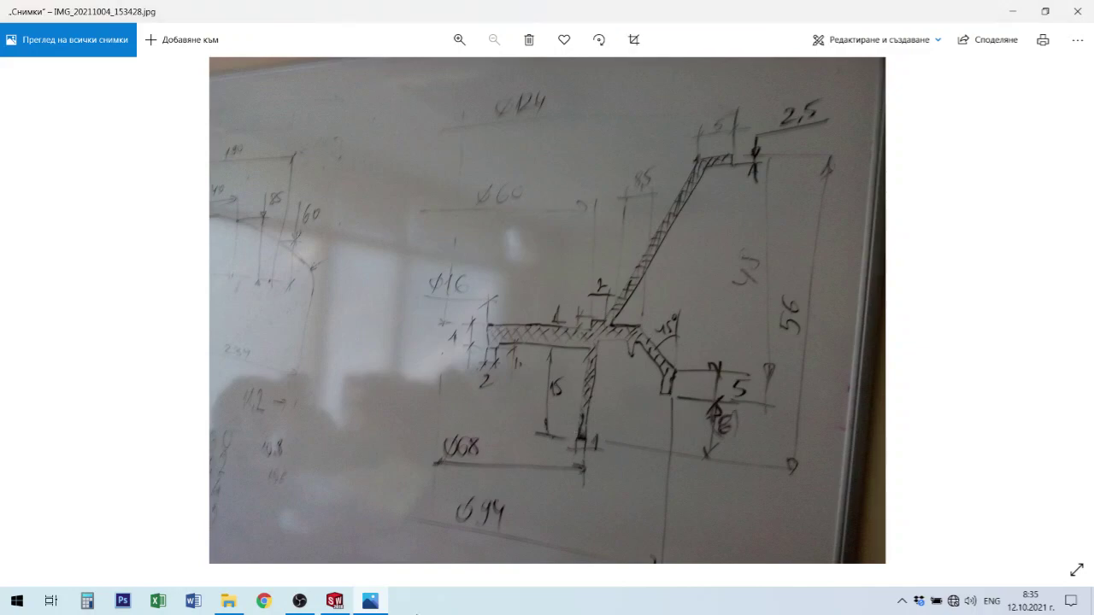
# After reviewing the 56, 2.5 and Ø94 dimensions, return to SOLIDWORKS.
pyautogui.click(336, 604)
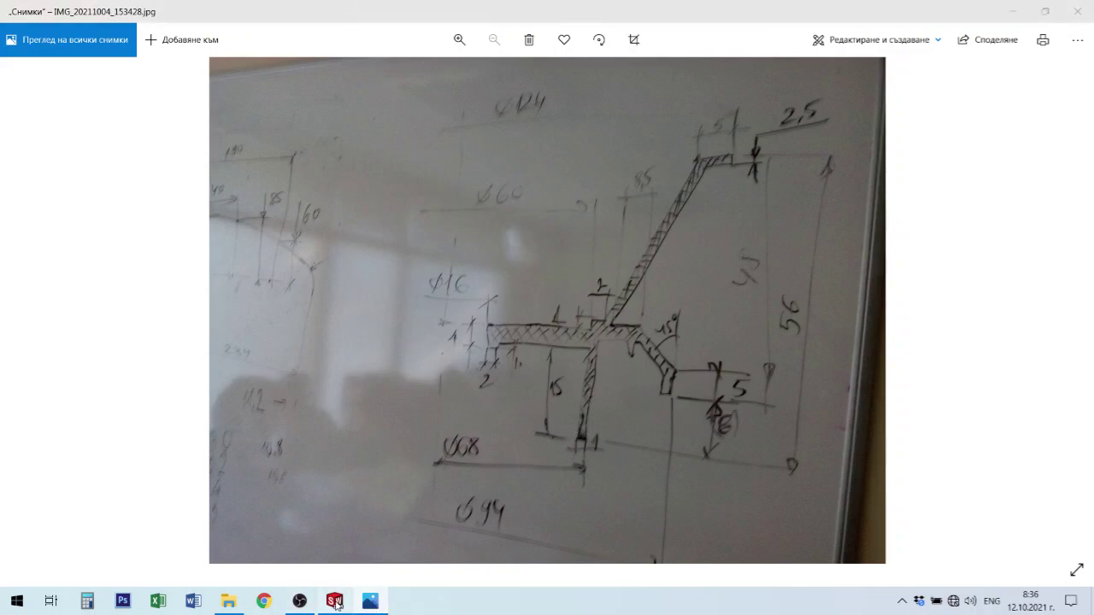
# Edit Sketch1 again, orbit to a tilted view, and bring up the Features toolbar.
pyautogui.scroll(2, 632, 256)
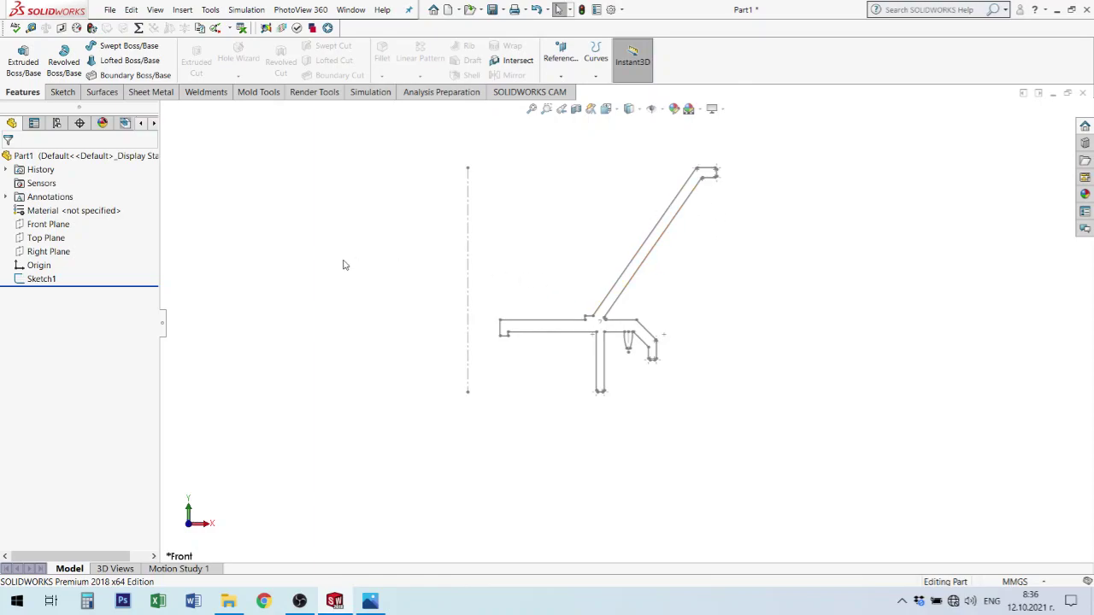
pyautogui.click(468, 231)
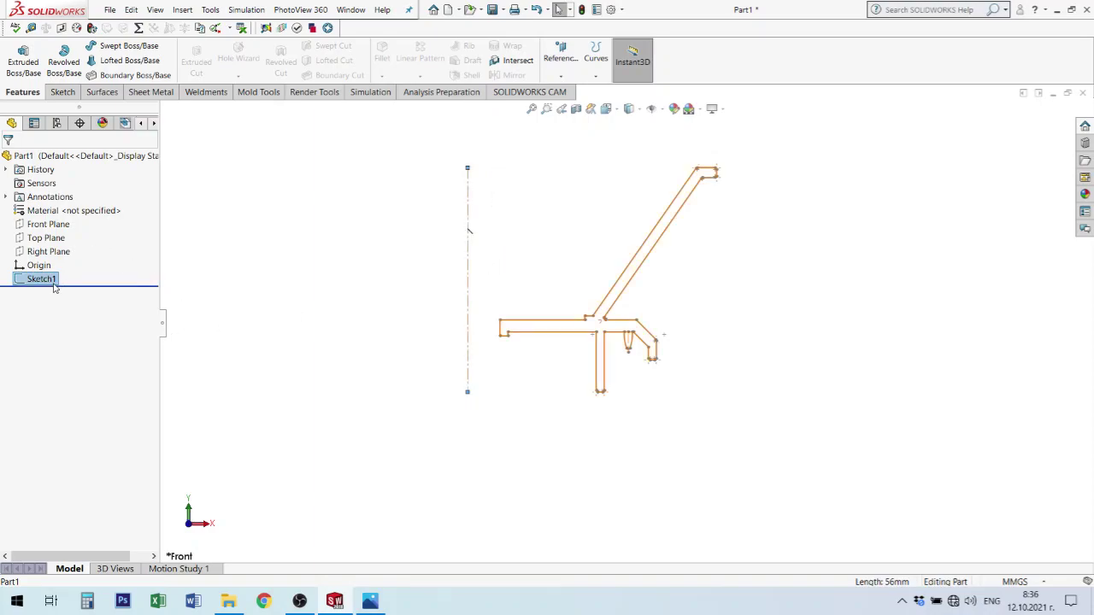
pyautogui.click(718, 309)
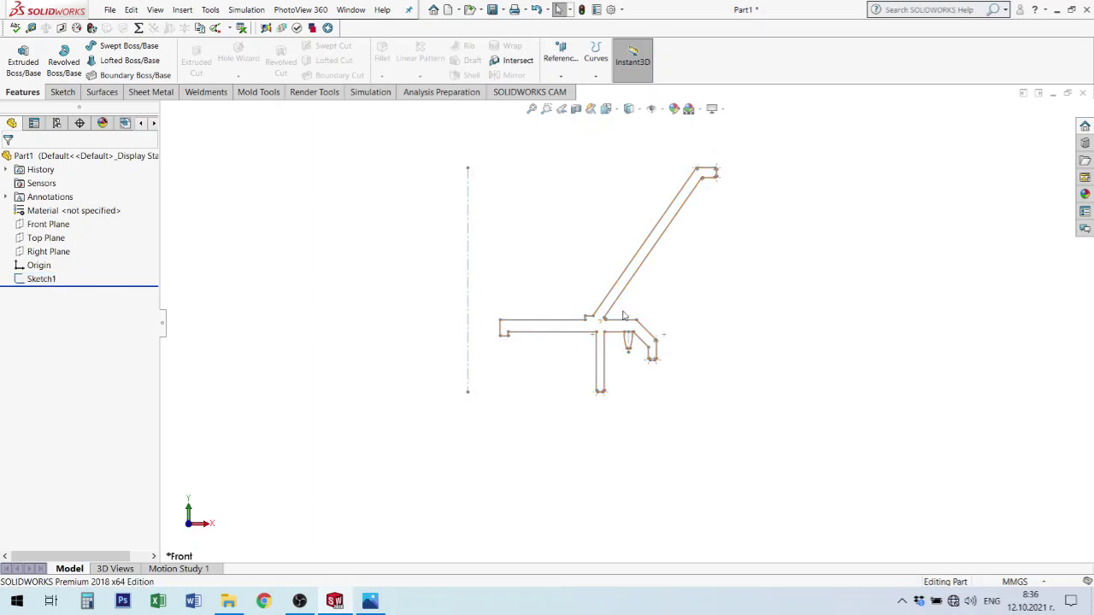
pyautogui.click(44, 279)
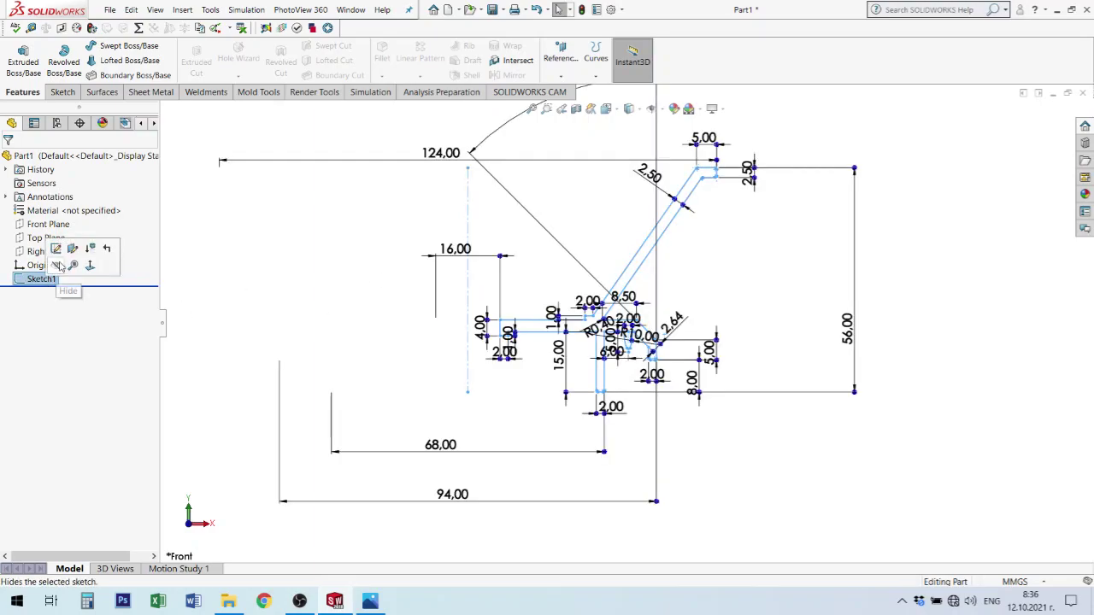
pyautogui.click(56, 248)
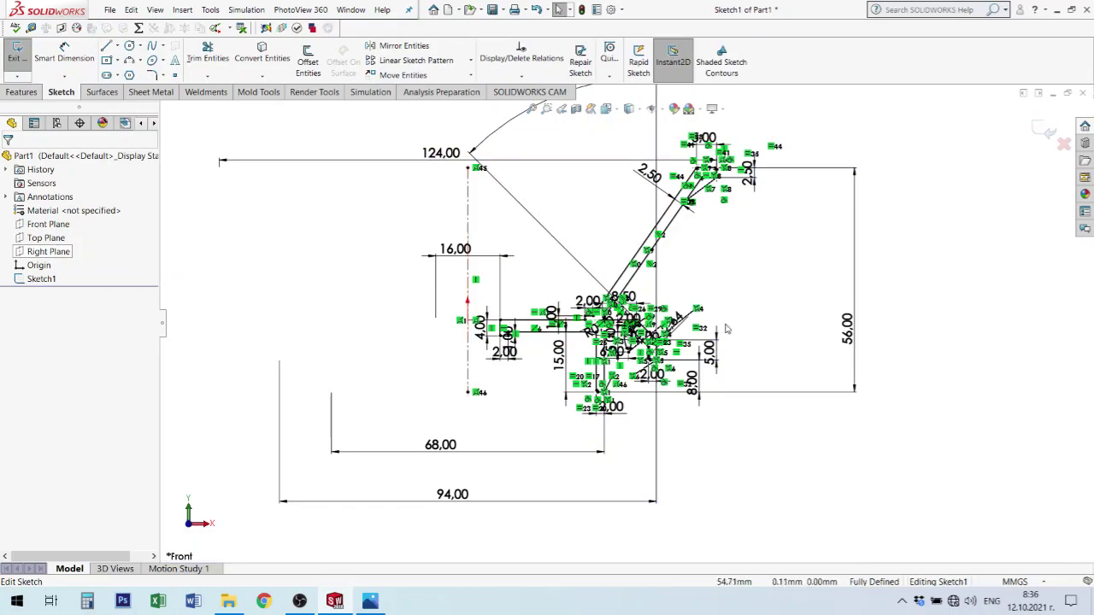
pyautogui.moveTo(777, 277); pyautogui.dragTo(502, 338, button='middle')
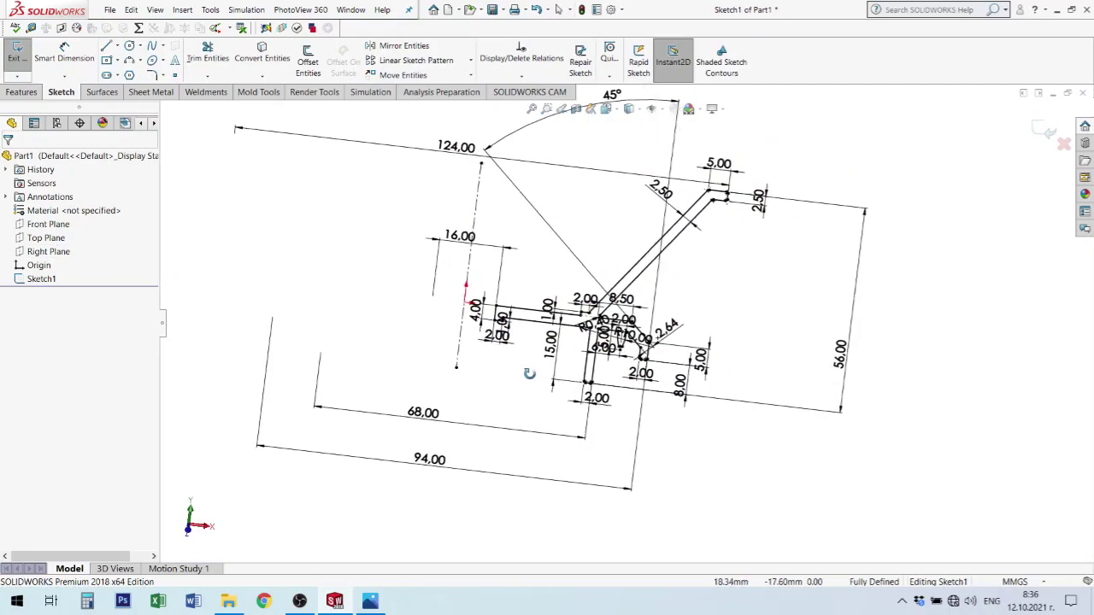
pyautogui.moveTo(465, 241)
pyautogui.mouseDown(button='middle')
pyautogui.moveTo(457, 195)
pyautogui.moveTo(480, 227)
pyautogui.mouseUp(button='middle')
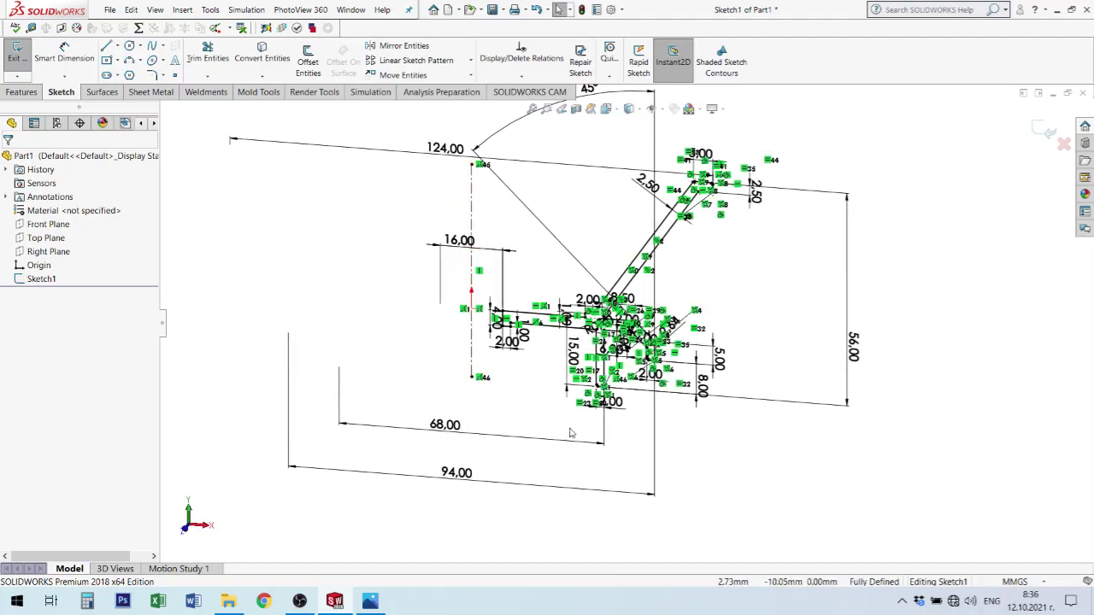
pyautogui.scroll(-3, 513, 333)
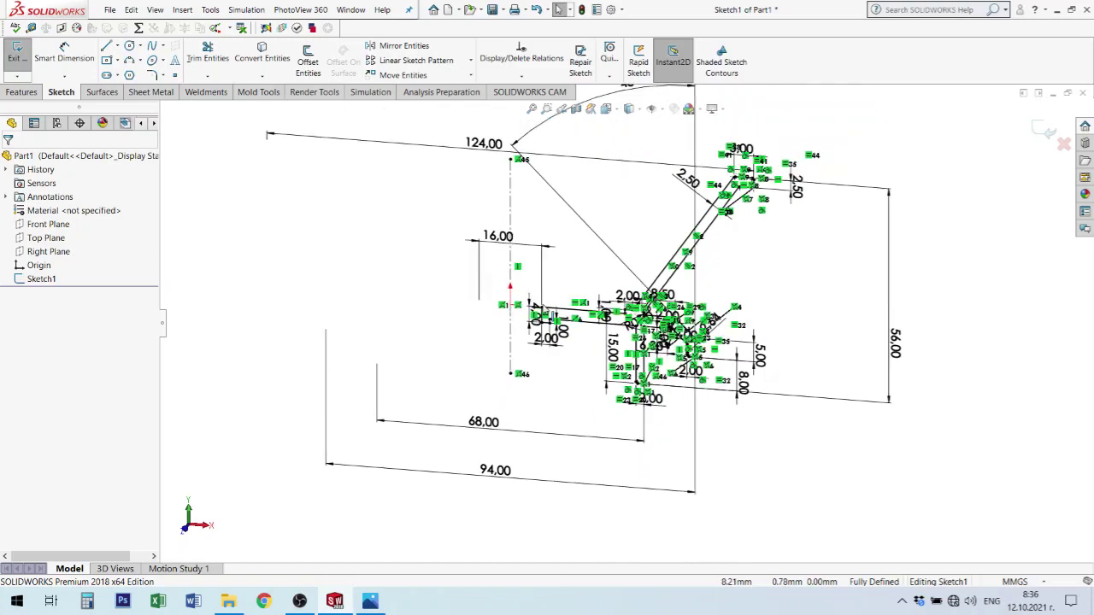
pyautogui.scroll(3, 633, 317)
pyautogui.click(28, 94)
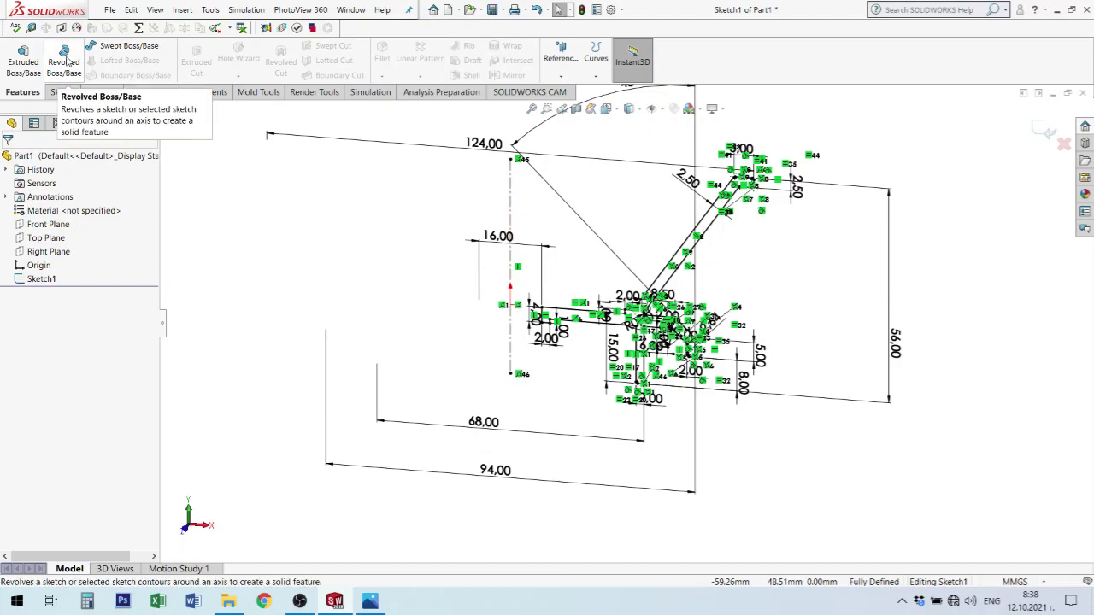
# Start Revolved Boss/Base on Sketch1, try Line23 as the axis, then clear it.
pyautogui.click(66, 61)
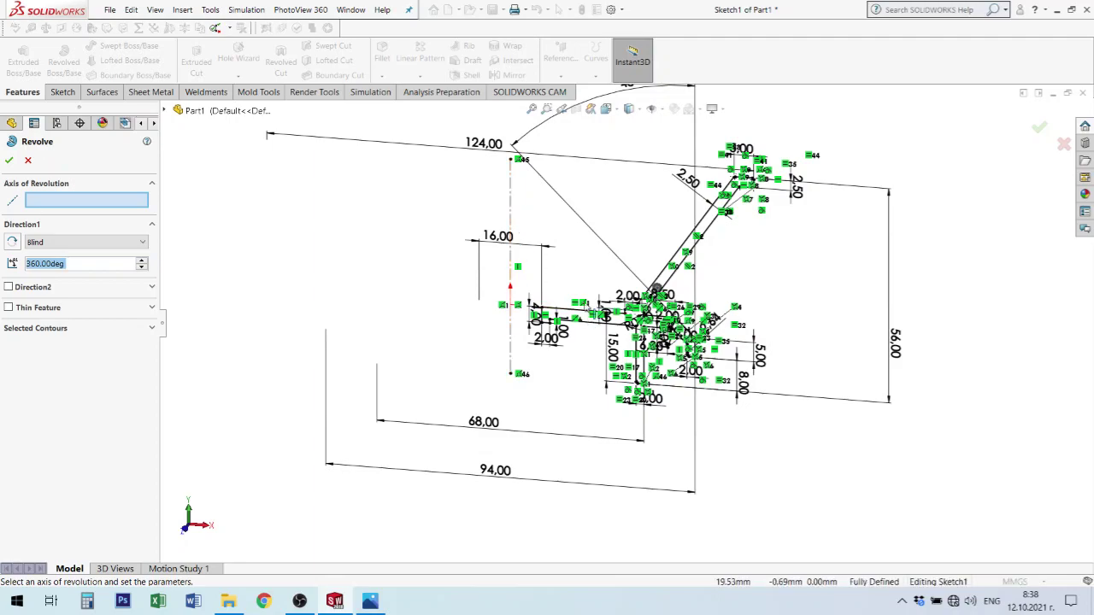
pyautogui.scroll(-2, 513, 214)
pyautogui.scroll(-2, 513, 214)
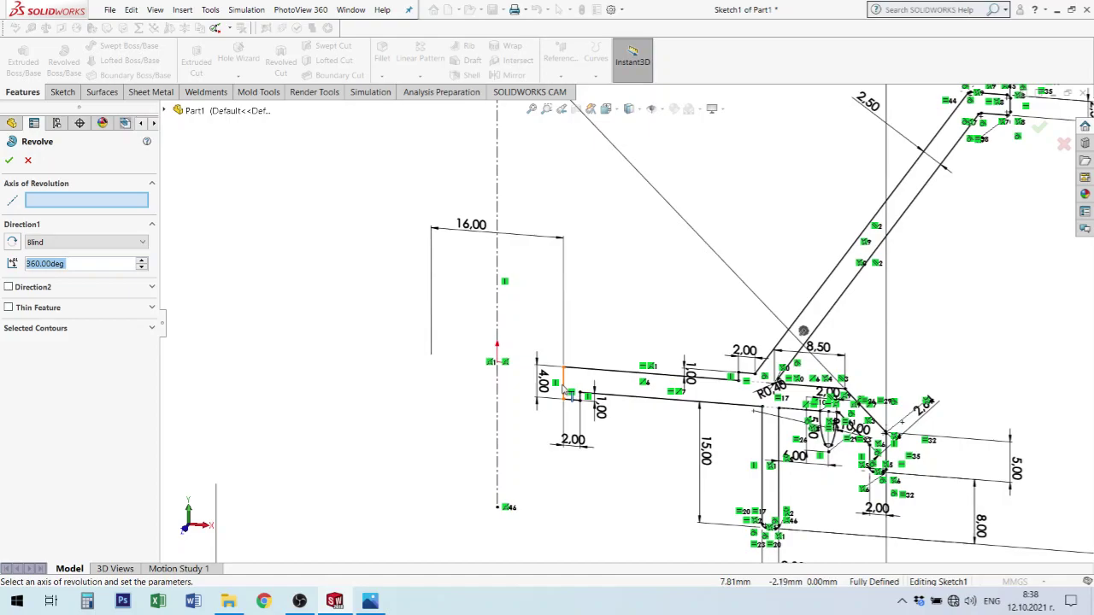
pyautogui.click(565, 387)
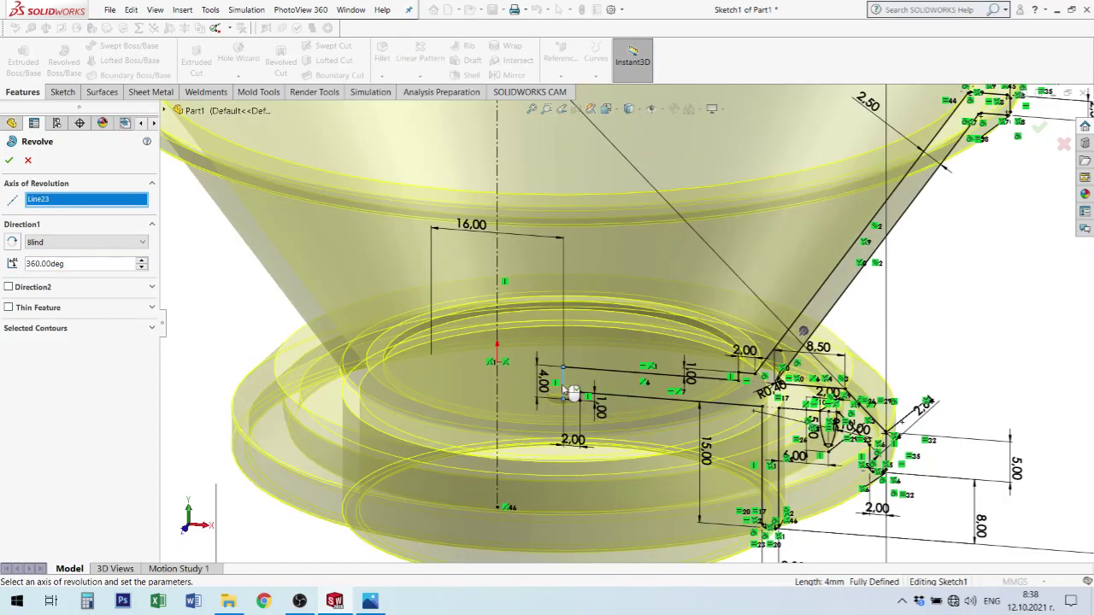
pyautogui.moveTo(571, 376)
pyautogui.mouseDown(button='middle')
pyautogui.moveTo(562, 310)
pyautogui.moveTo(547, 303)
pyautogui.mouseUp(button='middle')
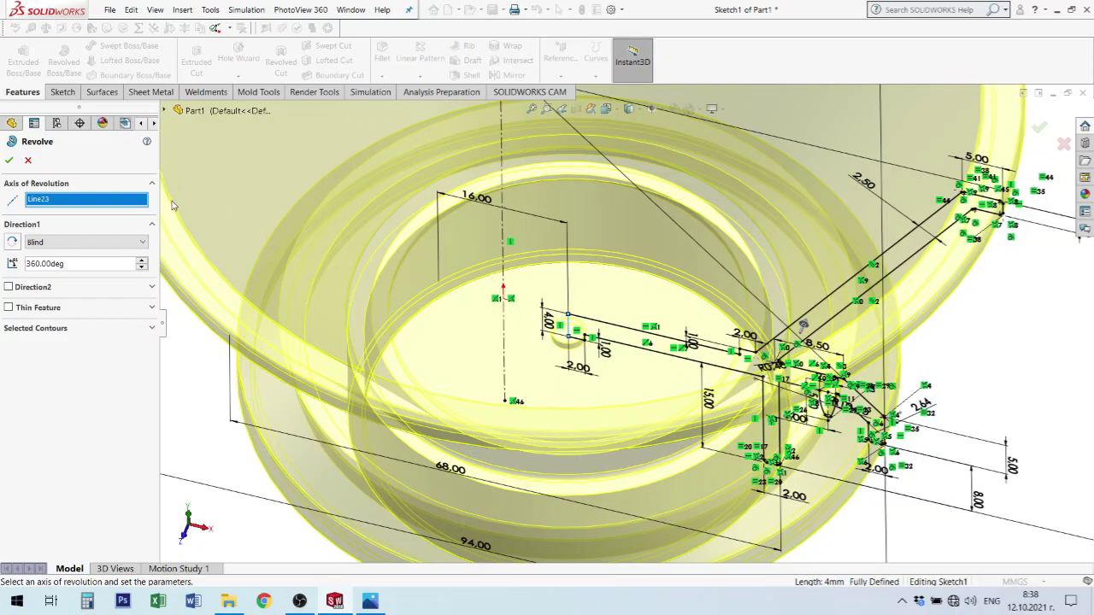
pyautogui.moveTo(589, 334)
pyautogui.mouseDown(button='middle')
pyautogui.moveTo(578, 300)
pyautogui.moveTo(604, 198)
pyautogui.mouseUp(button='middle')
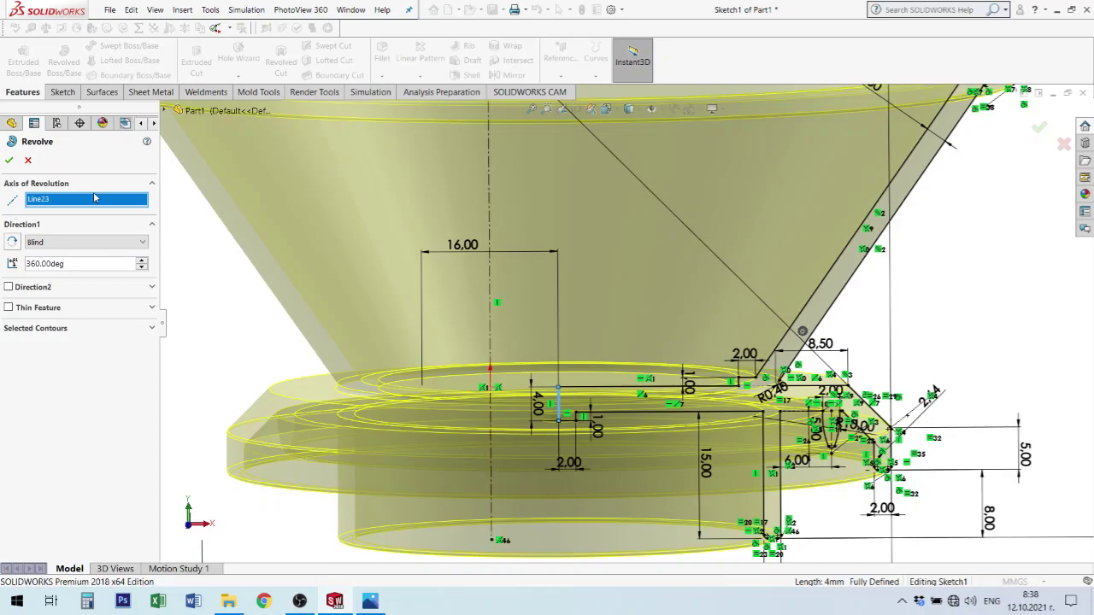
pyautogui.press('Delete')
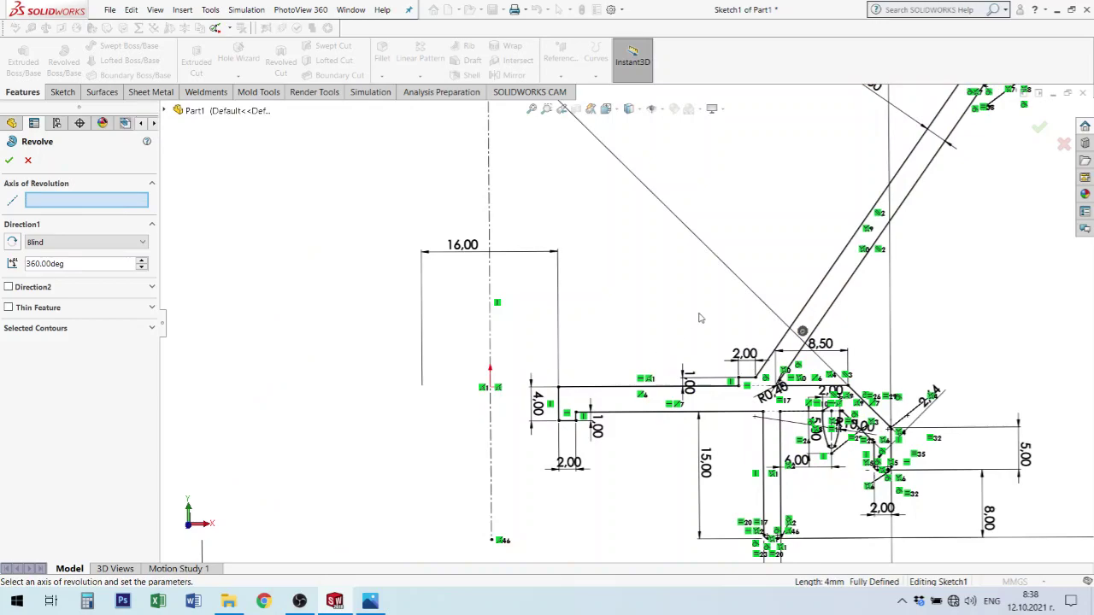
# Try Line22 as the revolve axis, inspect the preview, then clear it.
pyautogui.scroll(2, 633, 295)
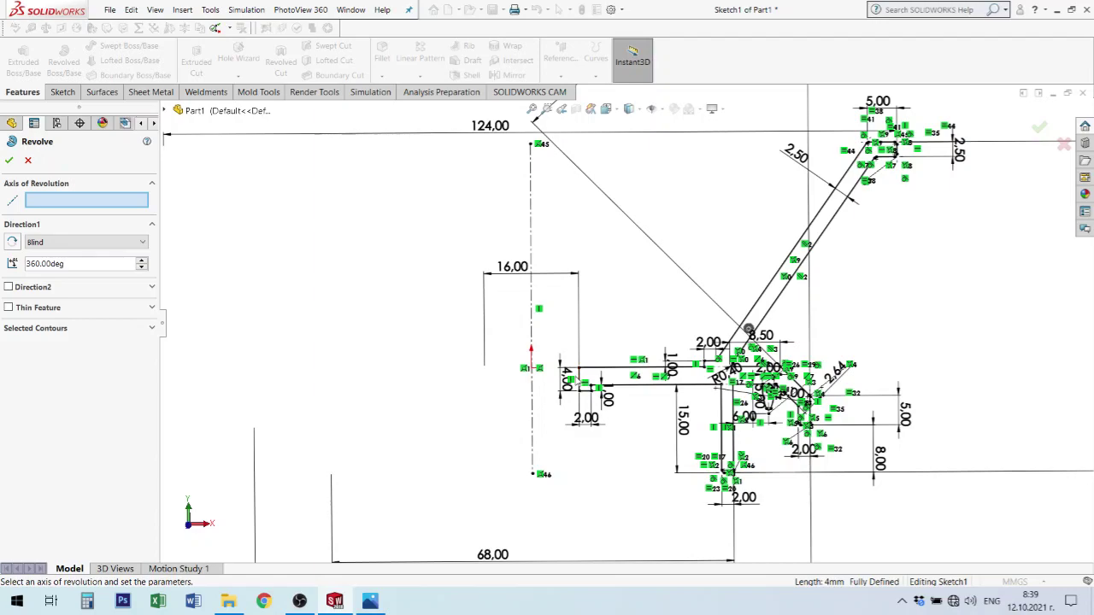
pyautogui.scroll(-1, 578, 385)
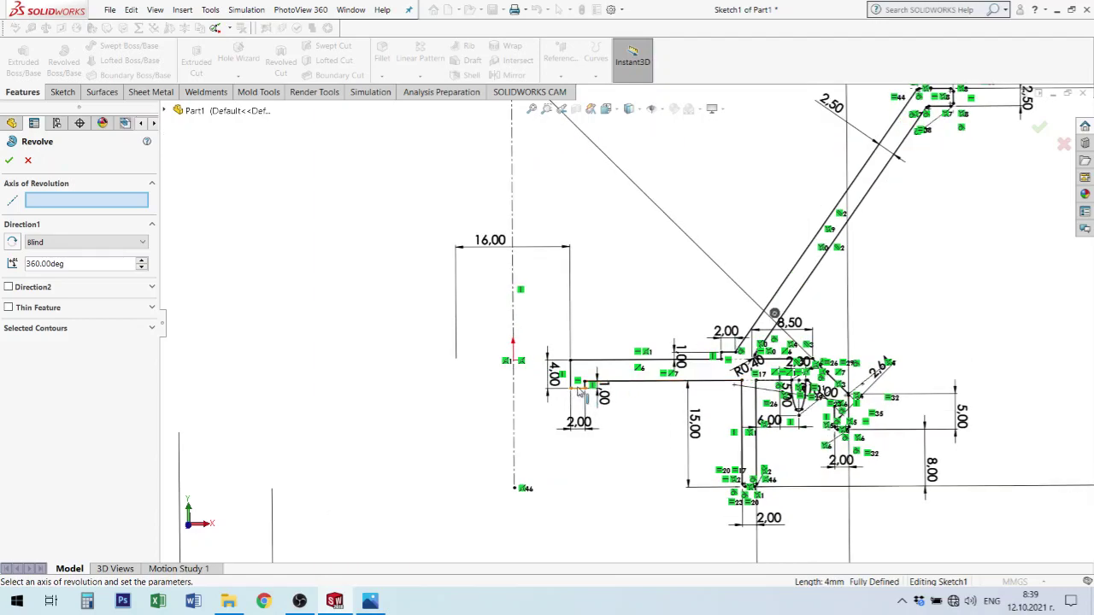
pyautogui.click(578, 387)
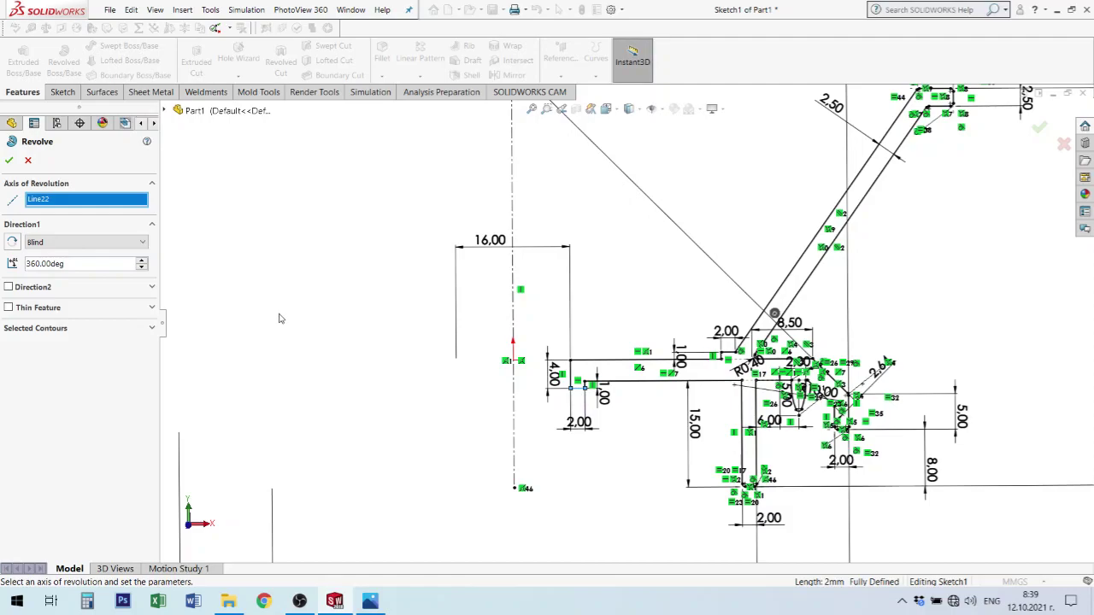
pyautogui.scroll(1, 812, 336)
pyautogui.scroll(1, 852, 339)
pyautogui.scroll(1, 906, 346)
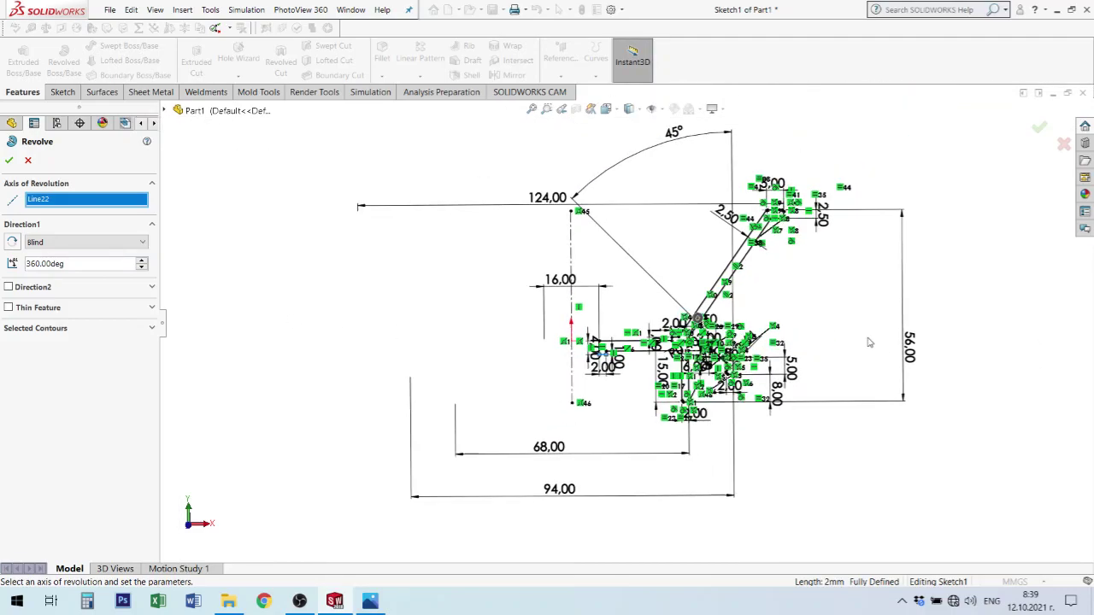
pyautogui.moveTo(829, 334)
pyautogui.mouseDown(button='middle')
pyautogui.moveTo(819, 359)
pyautogui.moveTo(703, 400)
pyautogui.mouseUp(button='middle')
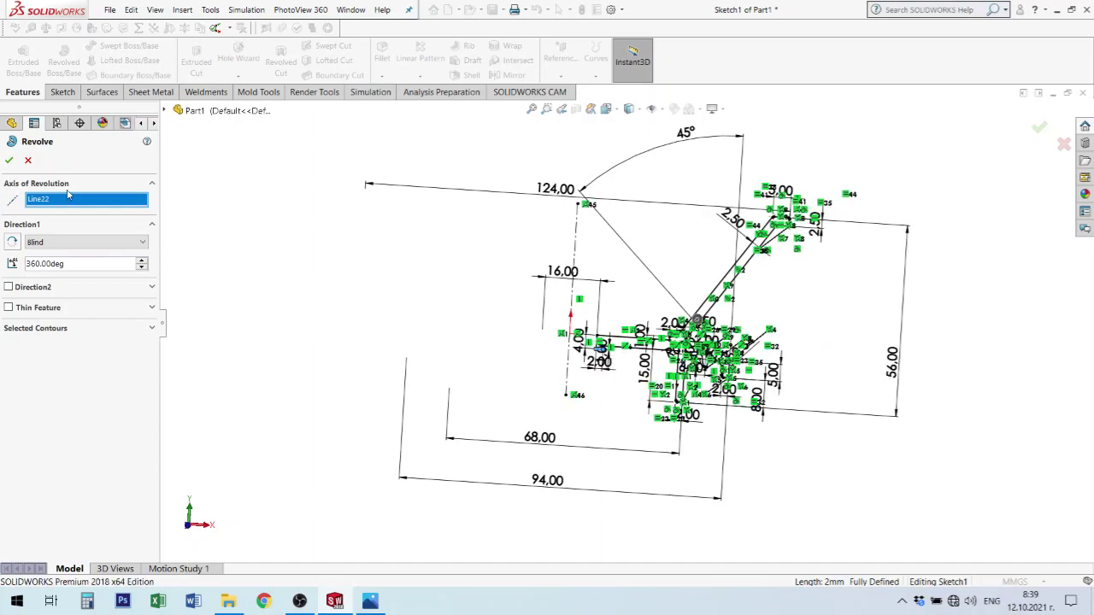
pyautogui.press('Delete')
# Revolve the profile 360° about centerline Line1 to create the solid bowl Revolve1.
pyautogui.click(577, 249)
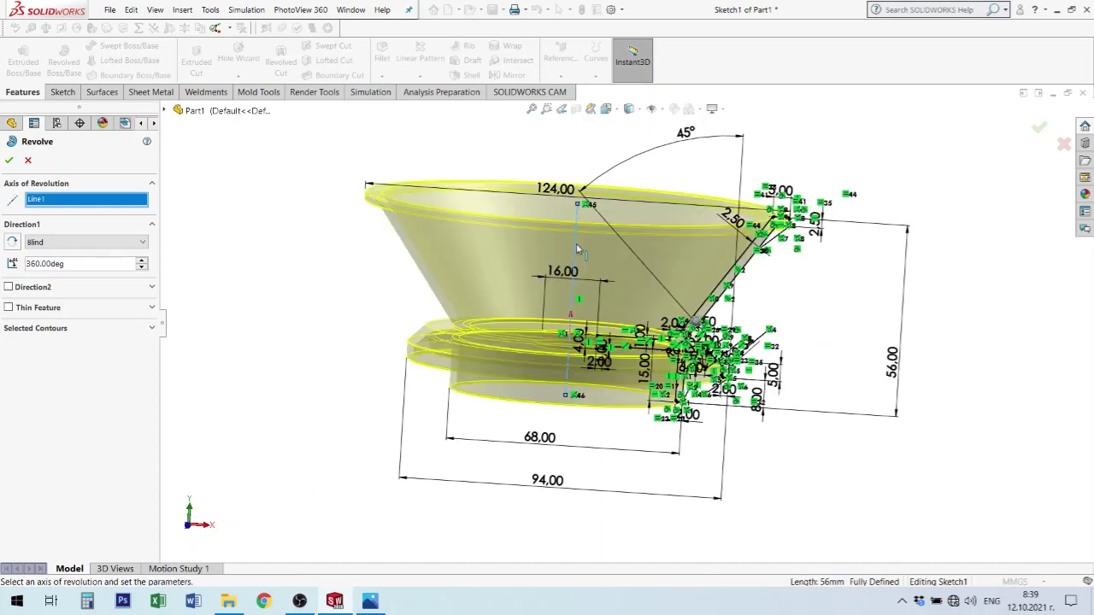
pyautogui.moveTo(578, 249); pyautogui.dragTo(584, 309, button='middle')
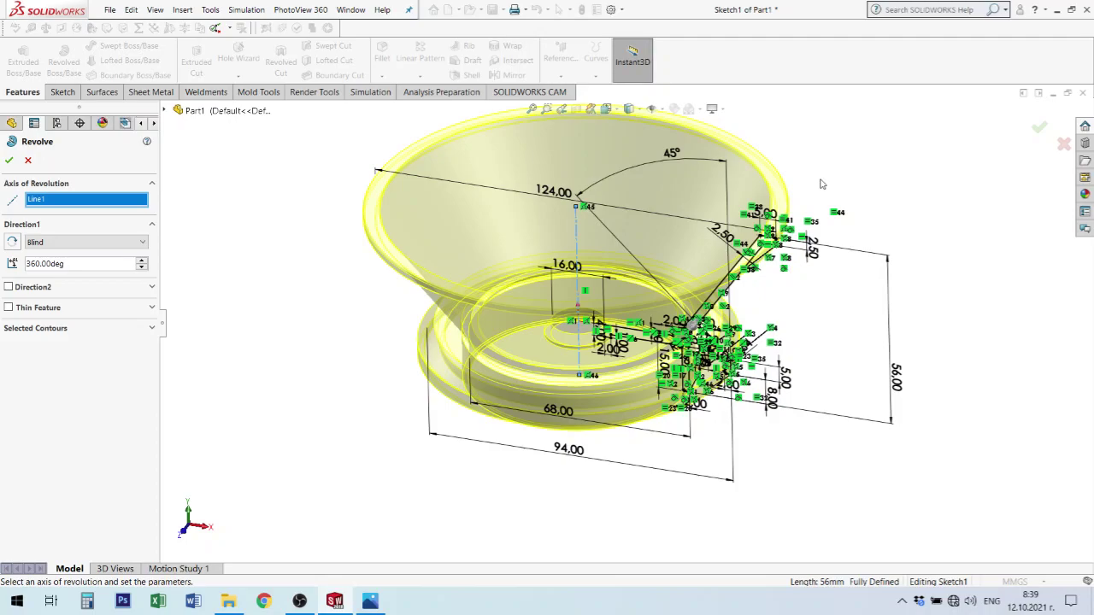
pyautogui.scroll(-2, 763, 262)
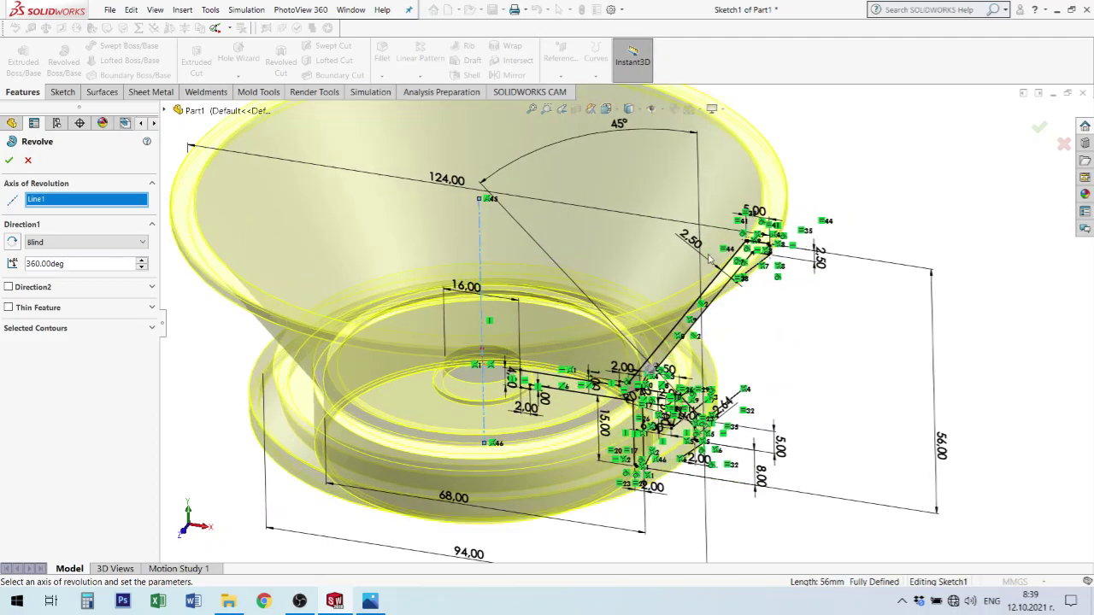
pyautogui.scroll(-2, 763, 262)
pyautogui.scroll(-2, 763, 263)
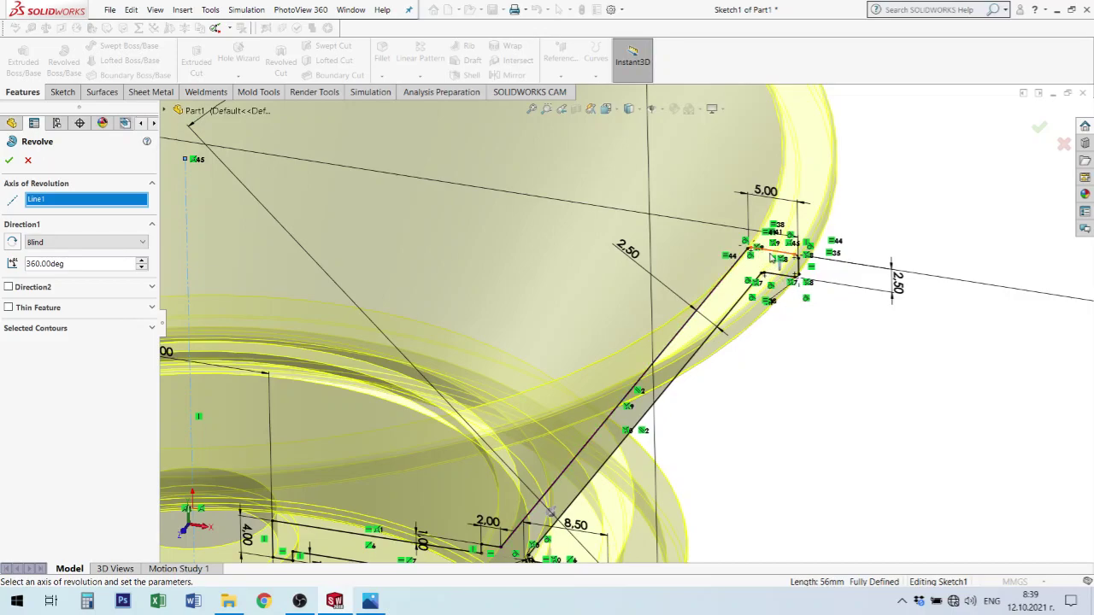
pyautogui.scroll(2, 619, 329)
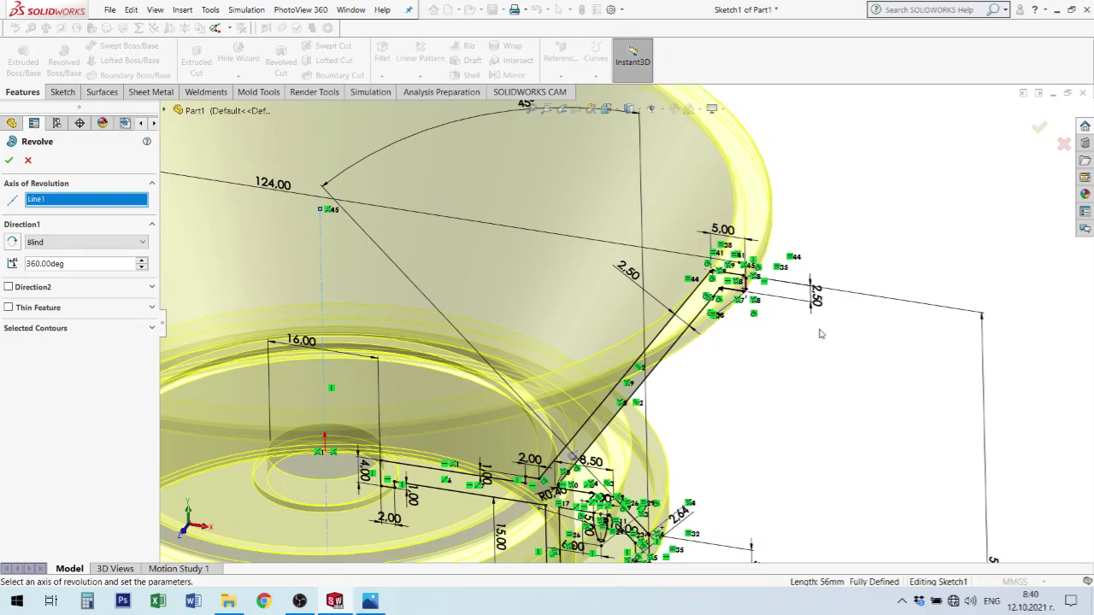
pyautogui.scroll(2, 659, 273)
pyautogui.scroll(2, 653, 295)
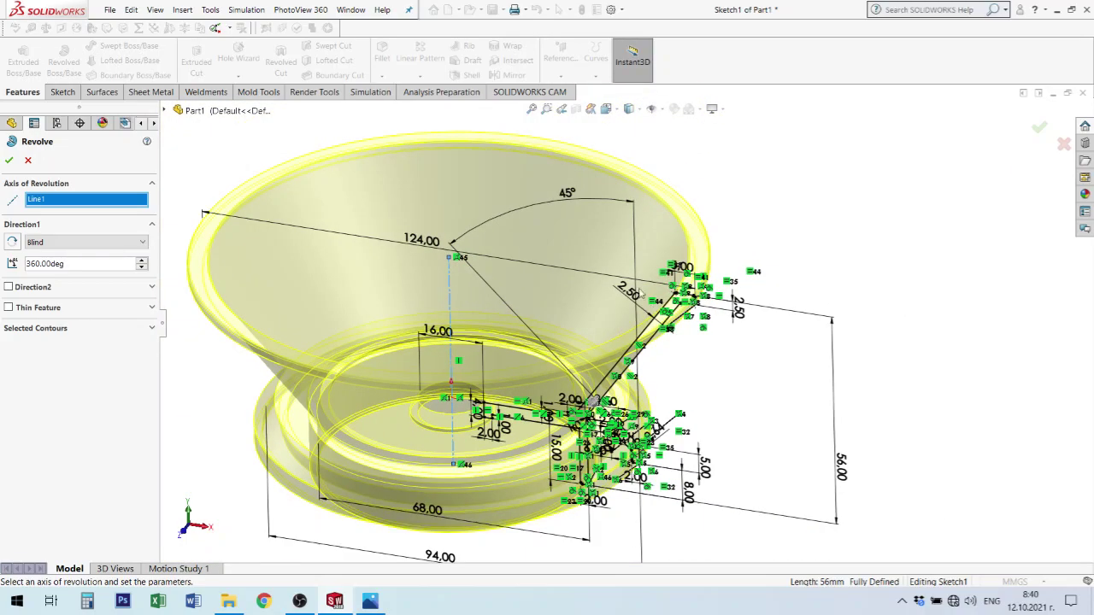
pyautogui.moveTo(582, 346)
pyautogui.mouseDown(button='middle')
pyautogui.moveTo(600, 222)
pyautogui.moveTo(534, 345)
pyautogui.mouseUp(button='middle')
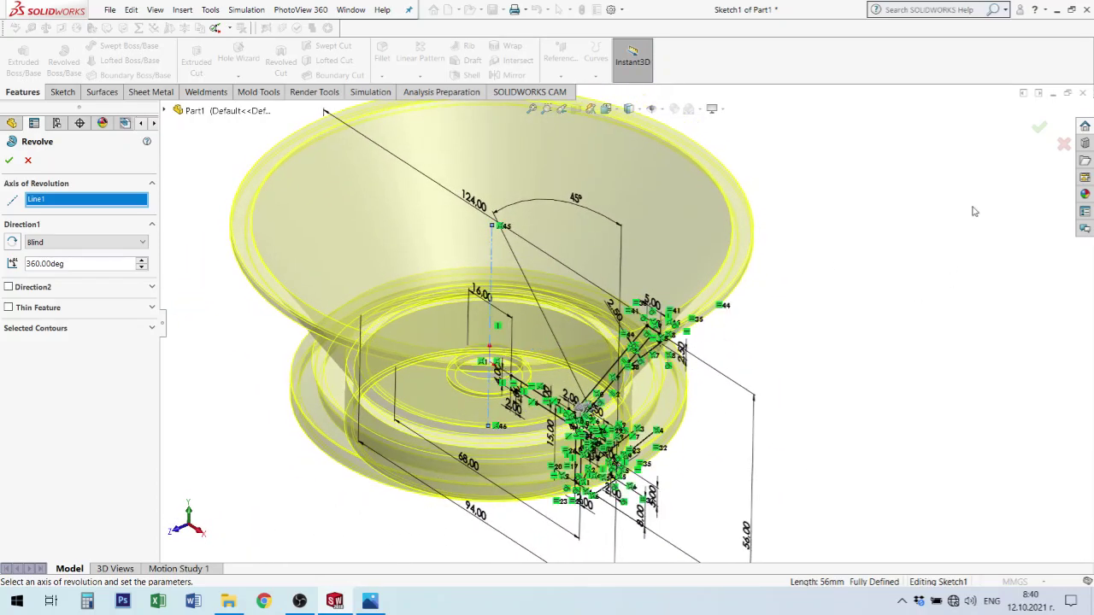
pyautogui.click(1040, 126)
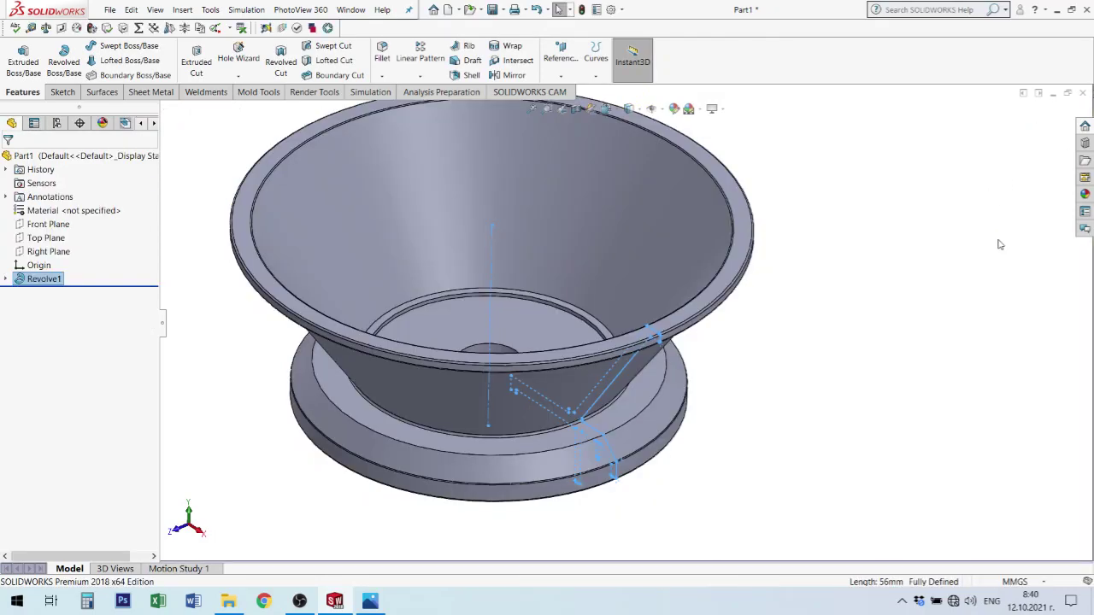
pyautogui.moveTo(793, 311)
pyautogui.mouseDown(button='middle')
pyautogui.moveTo(813, 262)
pyautogui.moveTo(844, 317)
pyautogui.mouseUp(button='middle')
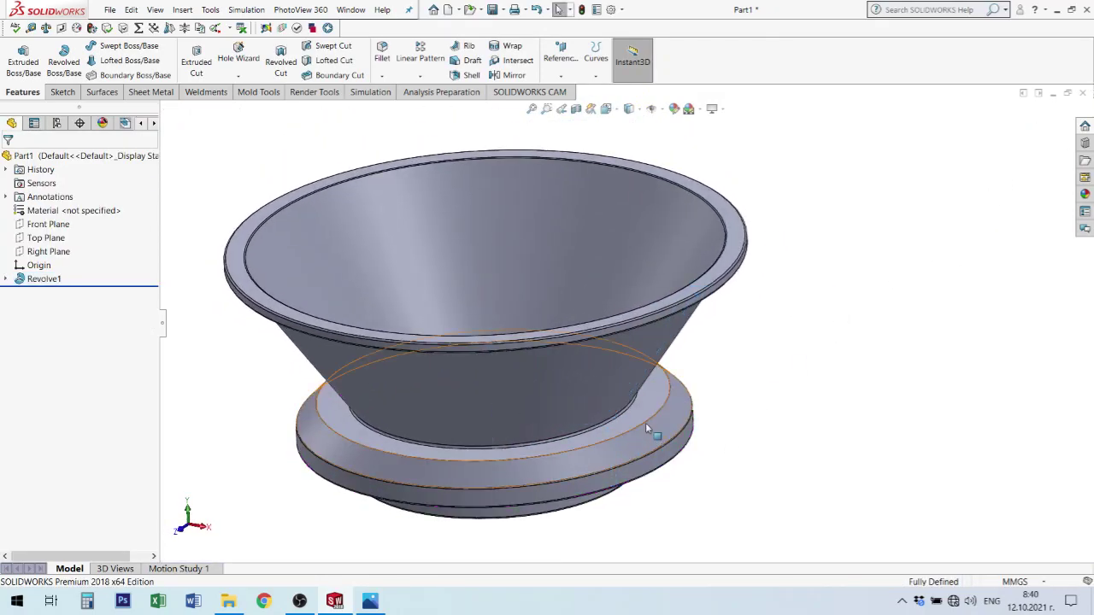
pyautogui.moveTo(646, 422)
pyautogui.mouseDown(button='middle')
pyautogui.moveTo(707, 377)
pyautogui.moveTo(749, 242)
pyautogui.moveTo(741, 146)
pyautogui.moveTo(793, 143)
pyautogui.mouseUp(button='middle')
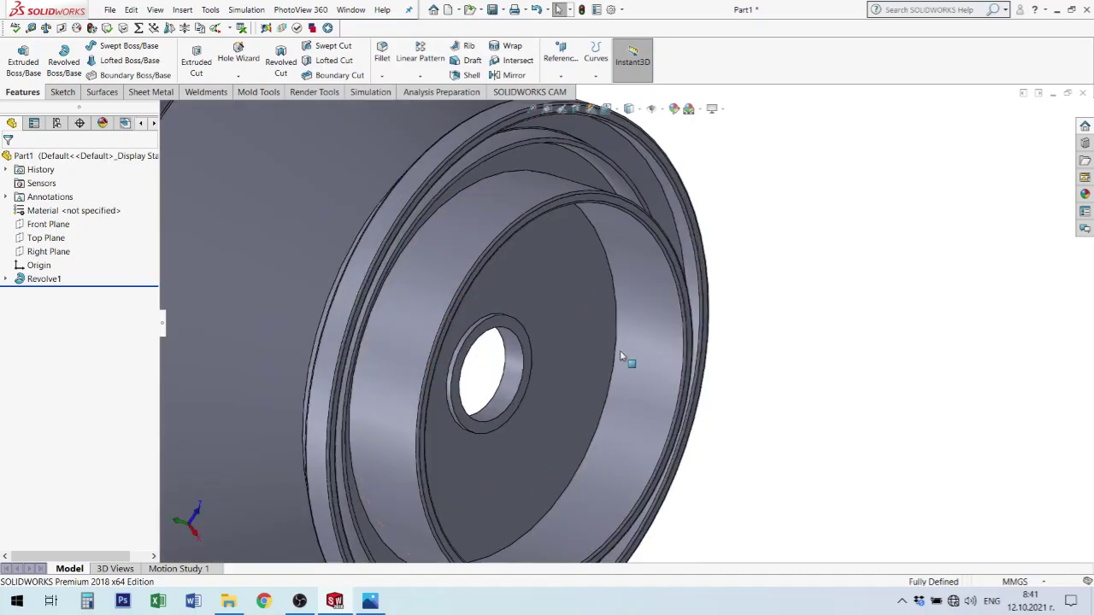
pyautogui.moveTo(637, 339)
pyautogui.mouseDown(button='middle')
pyautogui.moveTo(561, 294)
pyautogui.moveTo(558, 245)
pyautogui.moveTo(501, 422)
pyautogui.moveTo(513, 459)
pyautogui.mouseUp(button='middle')
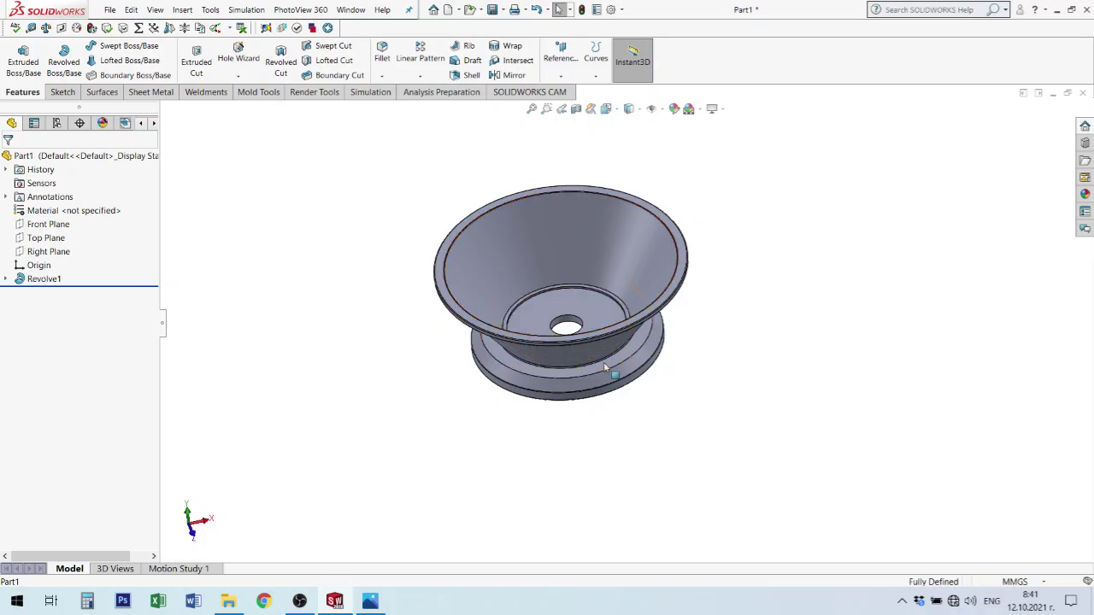
pyautogui.moveTo(650, 373); pyautogui.dragTo(624, 307, button='middle')
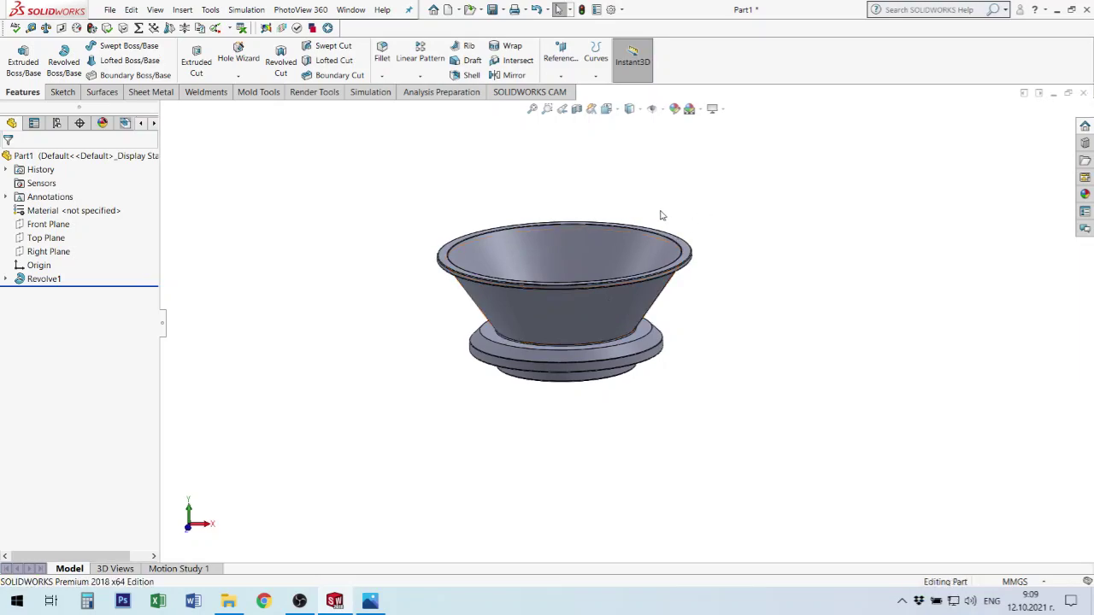
pyautogui.moveTo(616, 242); pyautogui.dragTo(623, 272, button='middle')
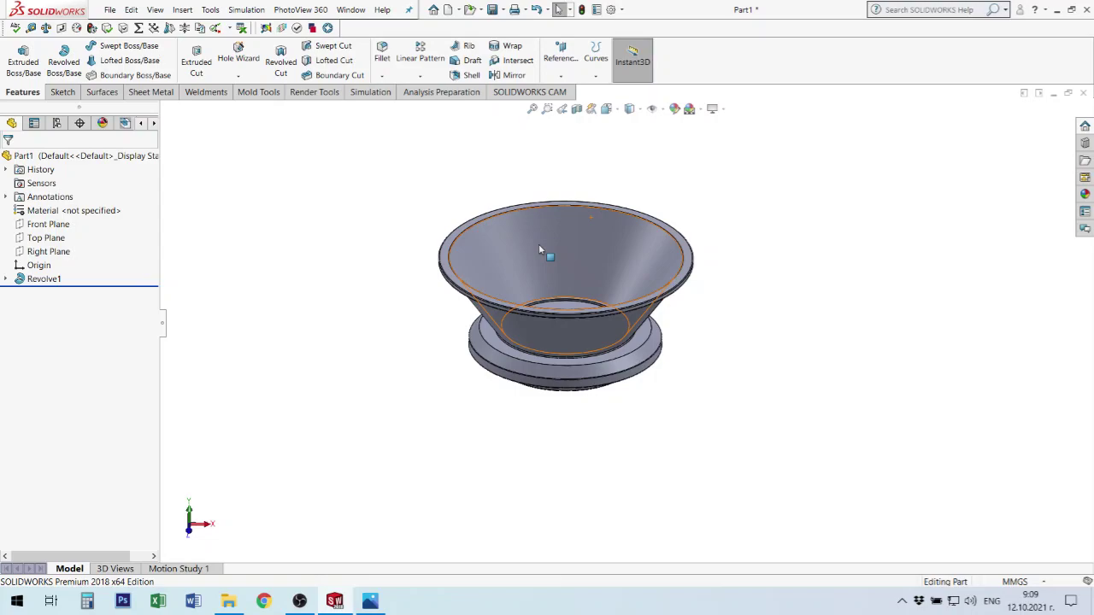
pyautogui.moveTo(491, 259)
pyautogui.mouseDown(button='middle')
pyautogui.moveTo(556, 246)
pyautogui.moveTo(707, 318)
pyautogui.moveTo(702, 351)
pyautogui.mouseUp(button='middle')
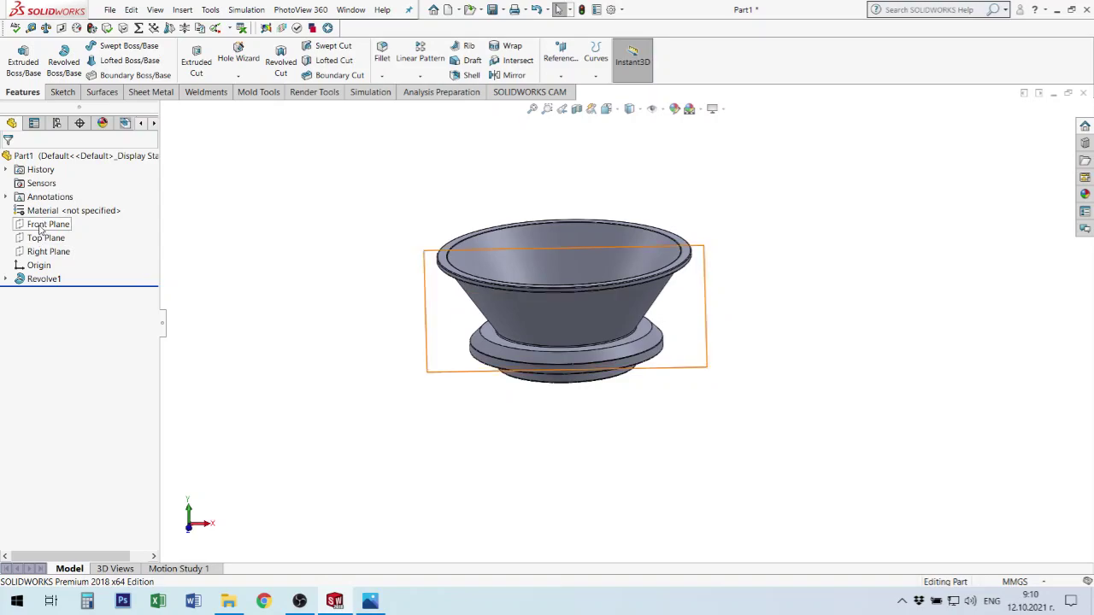
# Open a new empty sketch, Sketch2, on the bowl's Front Plane.
pyautogui.click(43, 226)
pyautogui.click(40, 255)
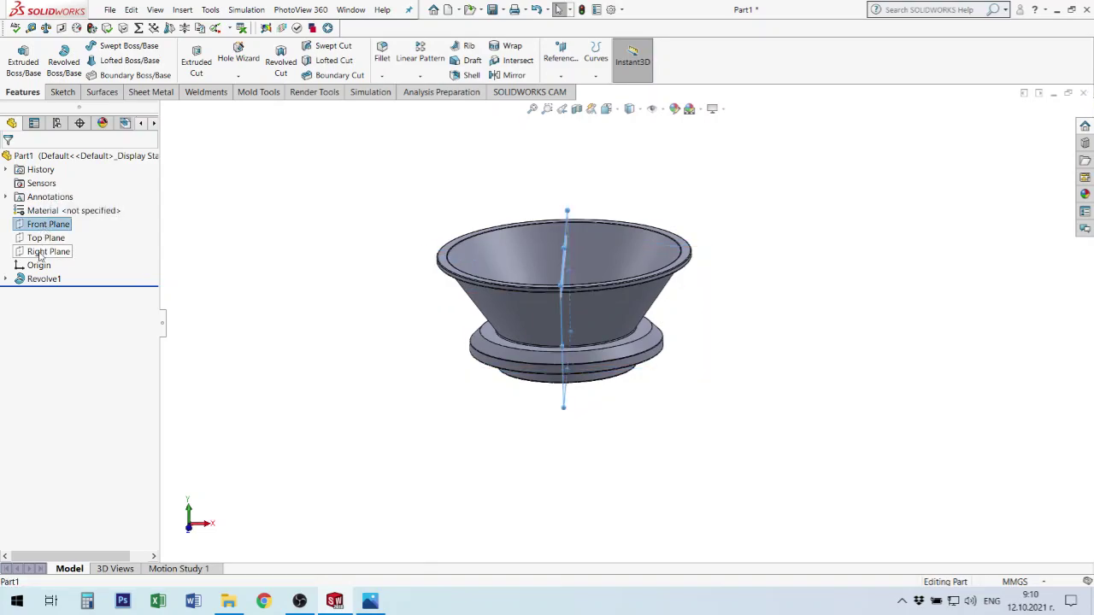
pyautogui.click(35, 226)
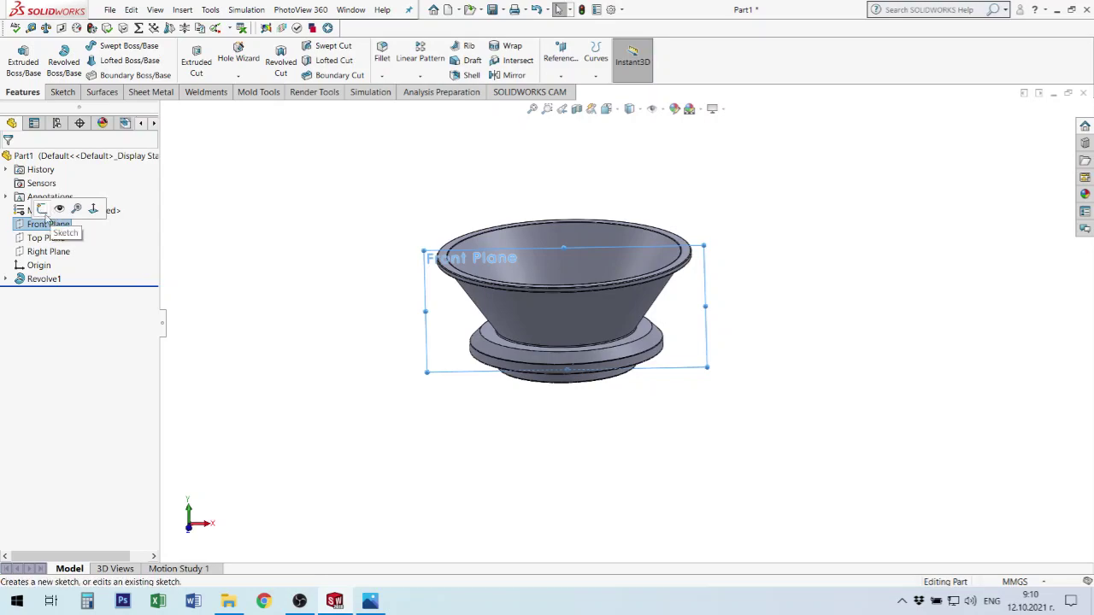
pyautogui.click(42, 210)
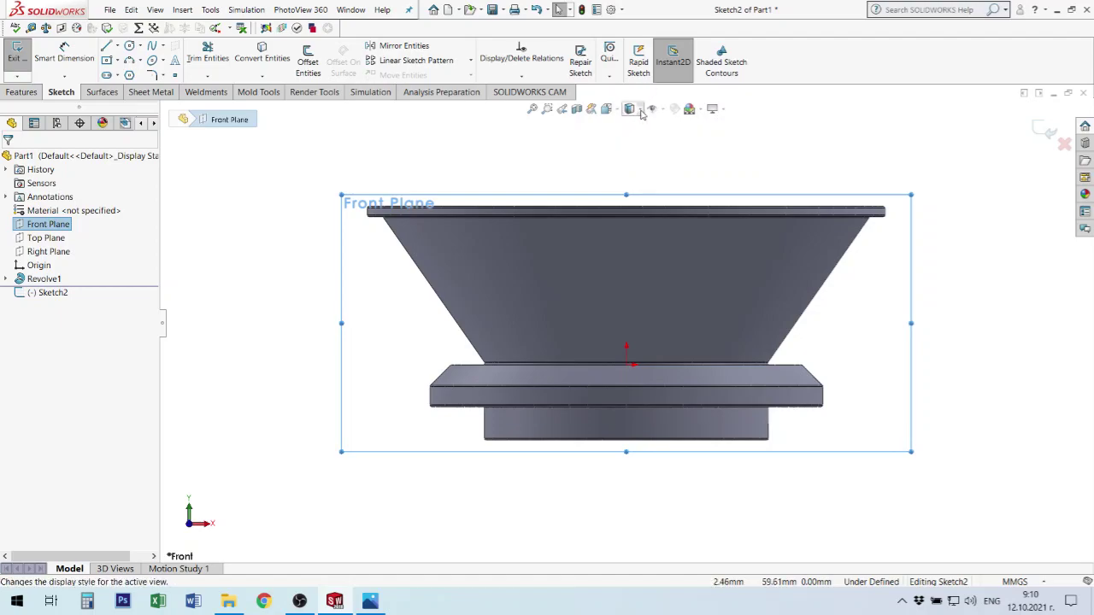
# Switch the bowl's display style to Shaded without edges.
pyautogui.click(643, 112)
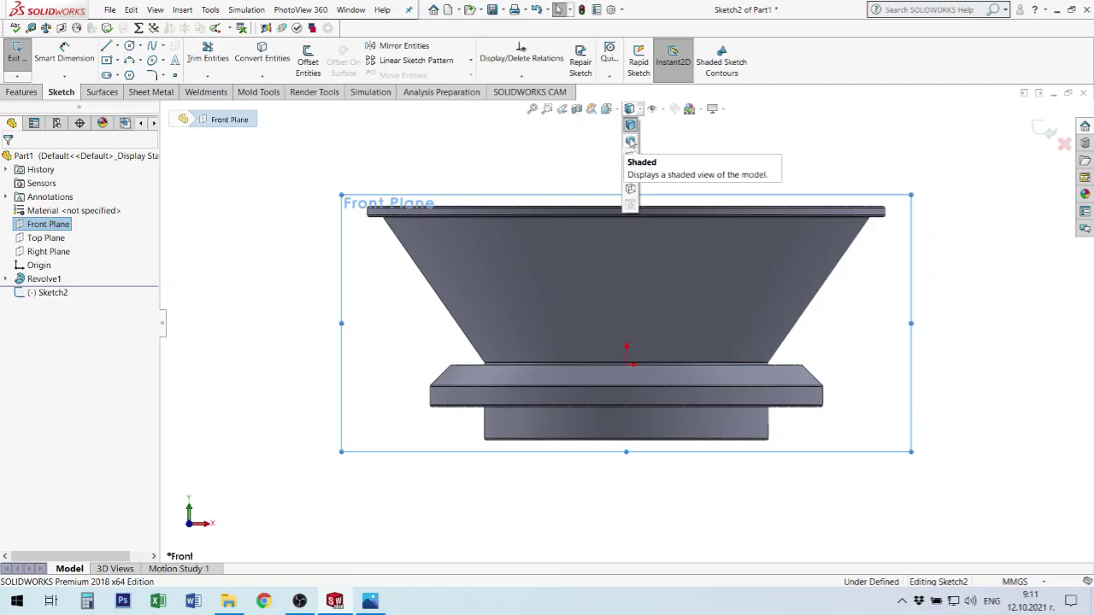
pyautogui.click(630, 141)
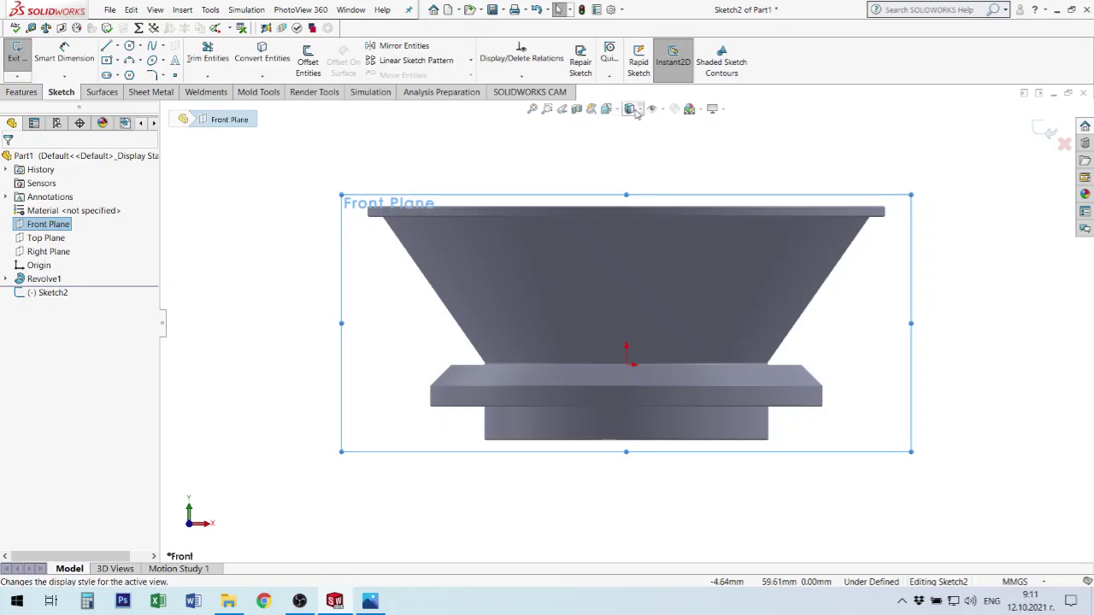
pyautogui.click(642, 112)
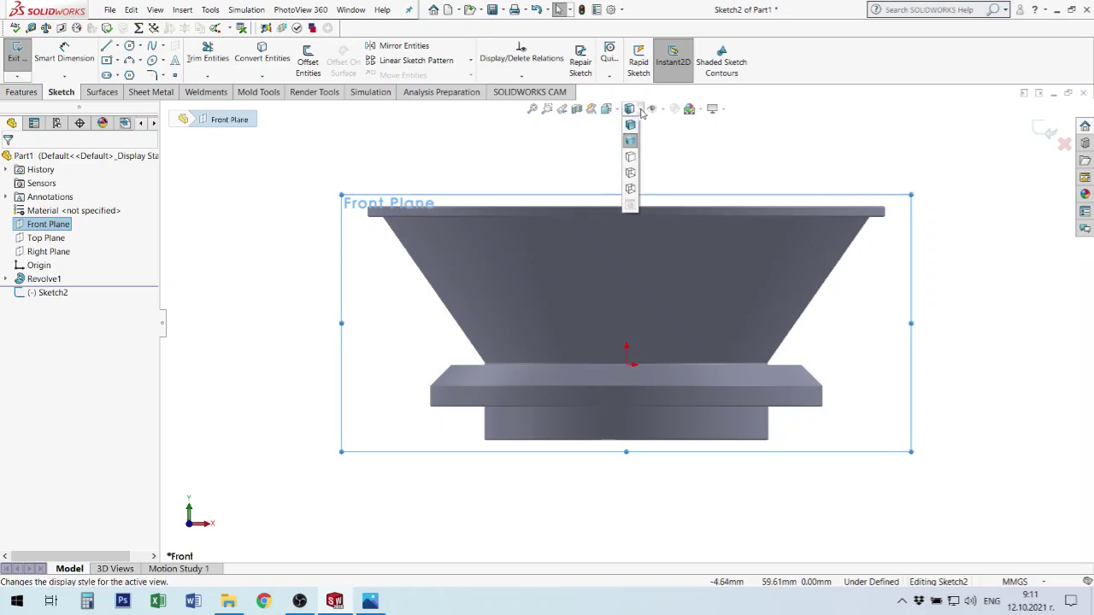
# Show the bowl as Wireframe, then Hidden Lines Visible, and start the center Rectangle tool.
pyautogui.click(630, 159)
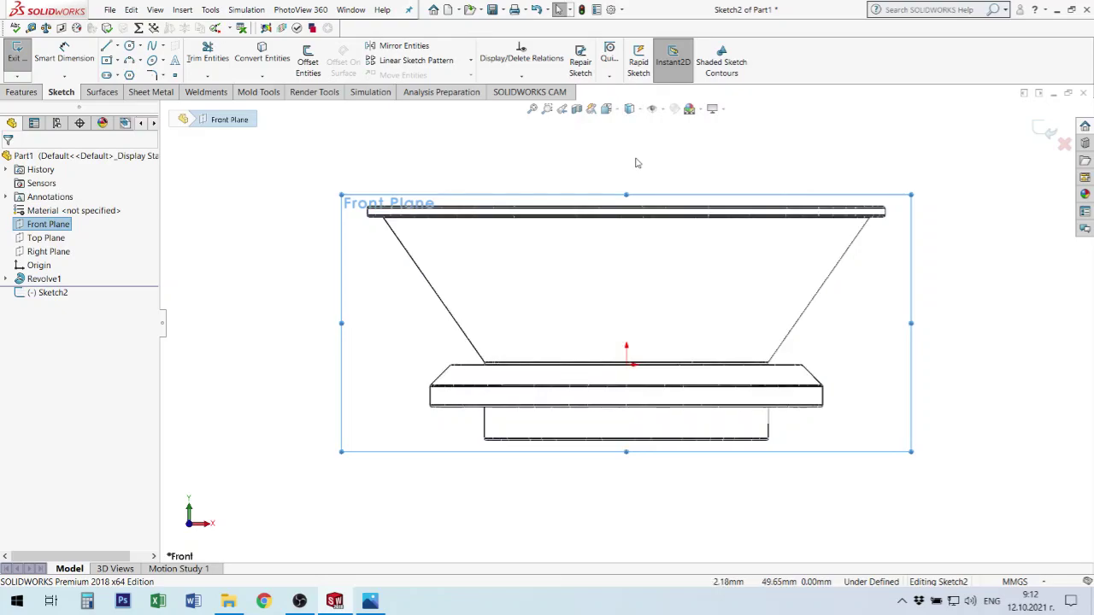
pyautogui.click(642, 112)
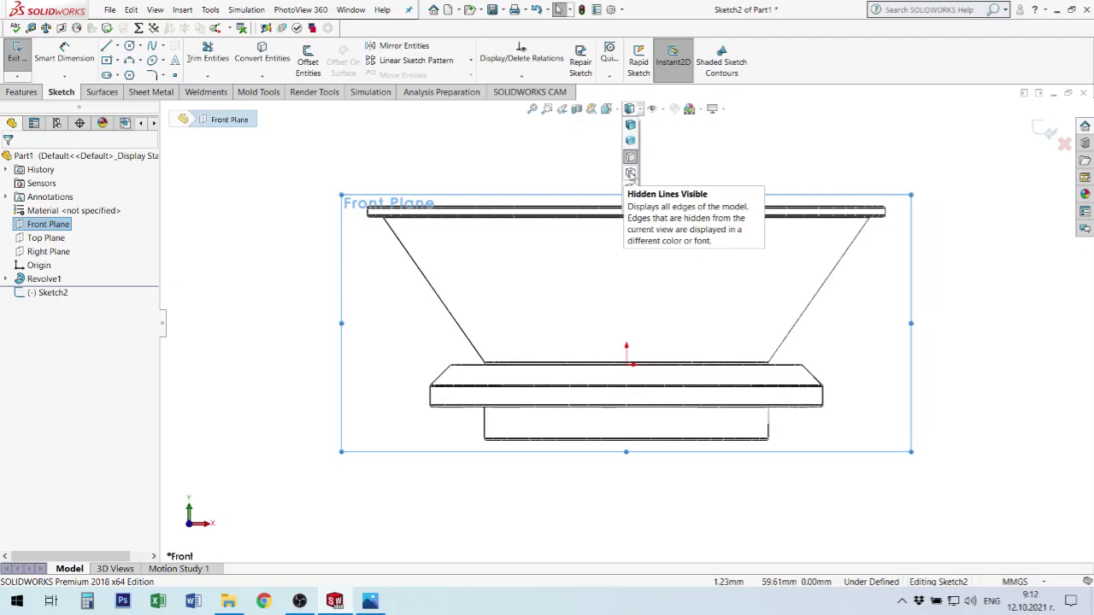
pyautogui.click(629, 173)
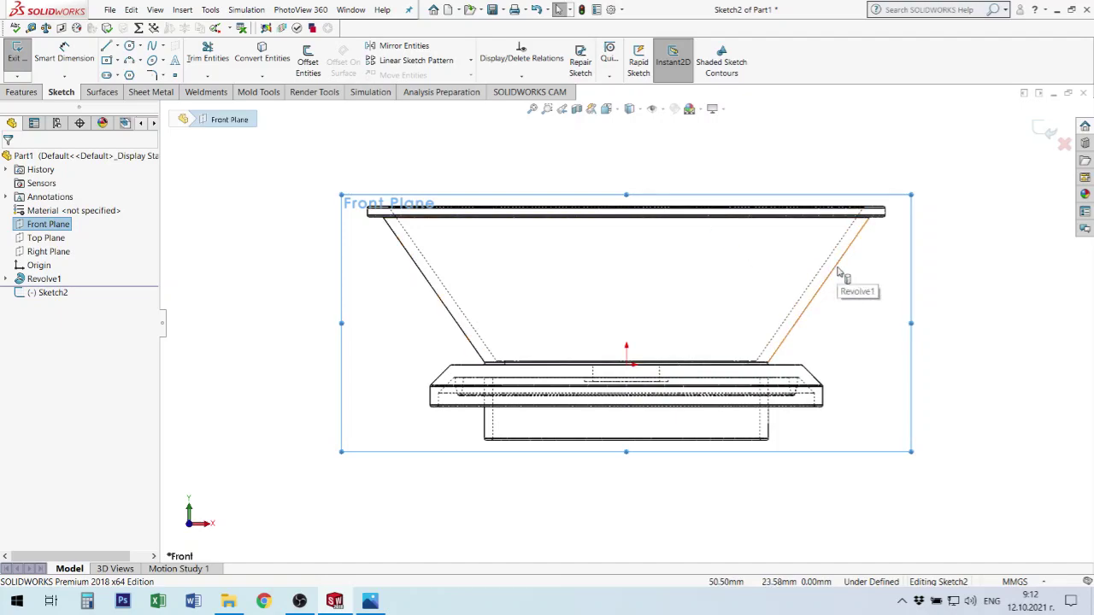
pyautogui.click(107, 60)
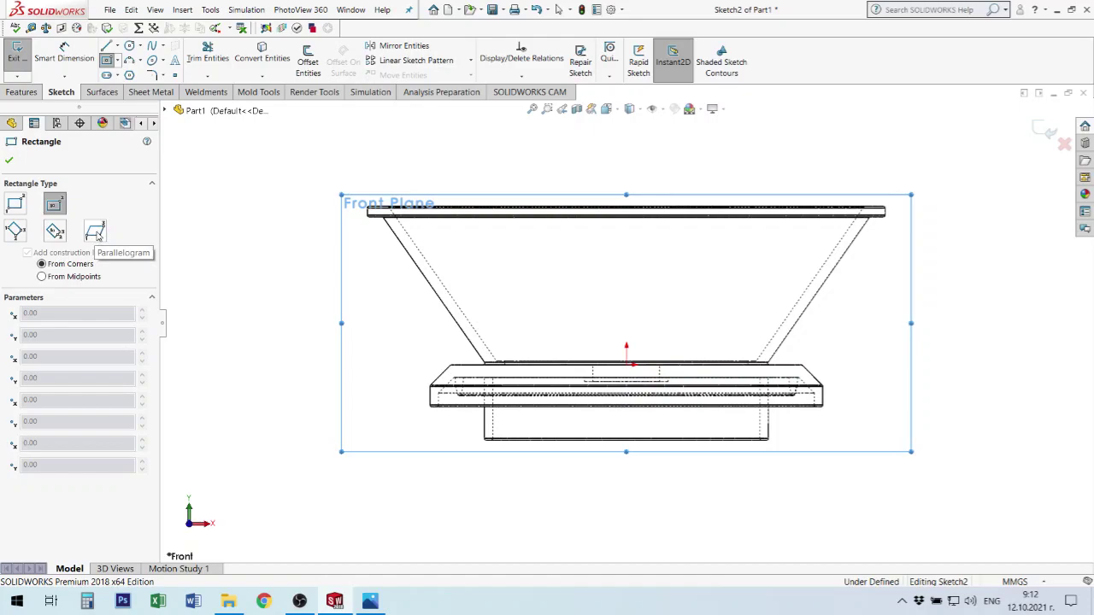
# Switch to Parallelogram mode and set its short bottom edge at the wall's base.
pyautogui.click(96, 231)
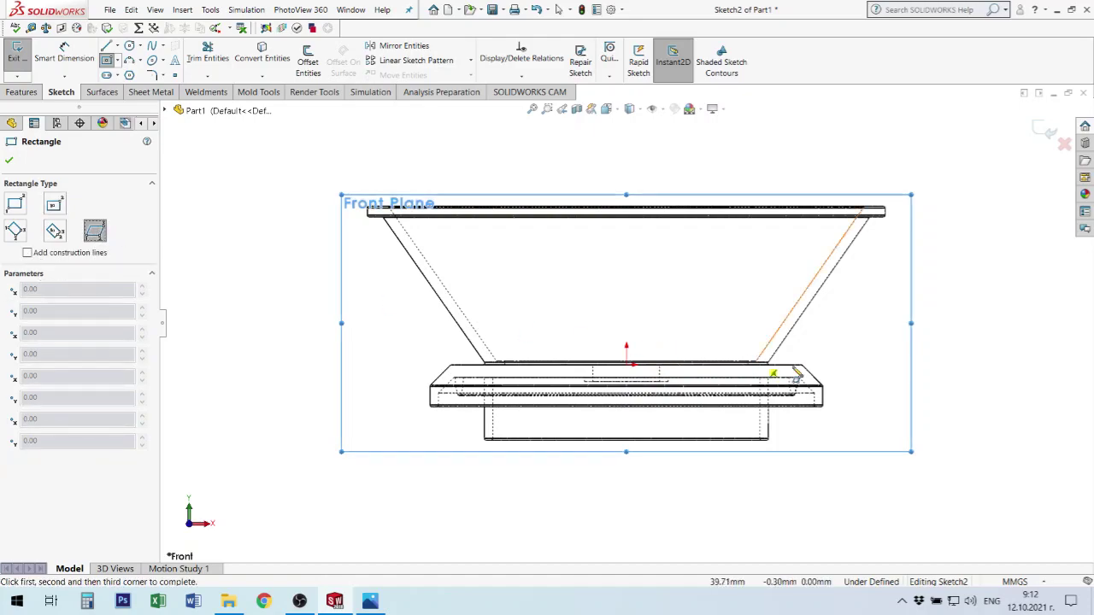
pyautogui.scroll(-3, 748, 368)
pyautogui.scroll(-3, 743, 367)
pyautogui.scroll(-2, 703, 367)
pyautogui.scroll(-2, 647, 342)
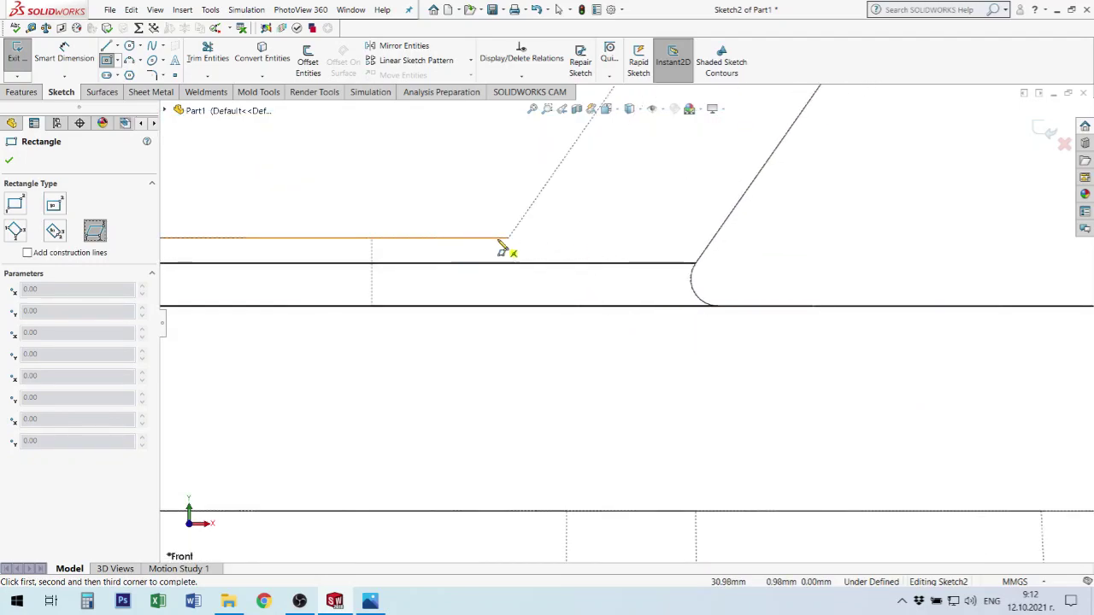
pyautogui.click(568, 284)
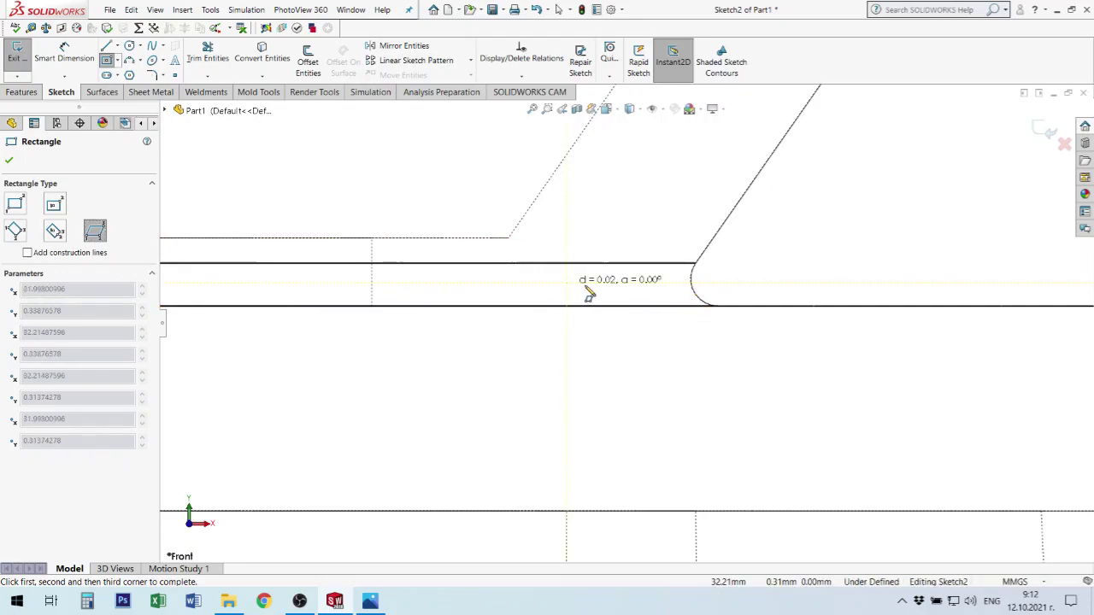
pyautogui.click(647, 284)
# Place the parallelogram's last corner near the rim, then drag its top corner down along the wall.
pyautogui.scroll(3, 675, 239)
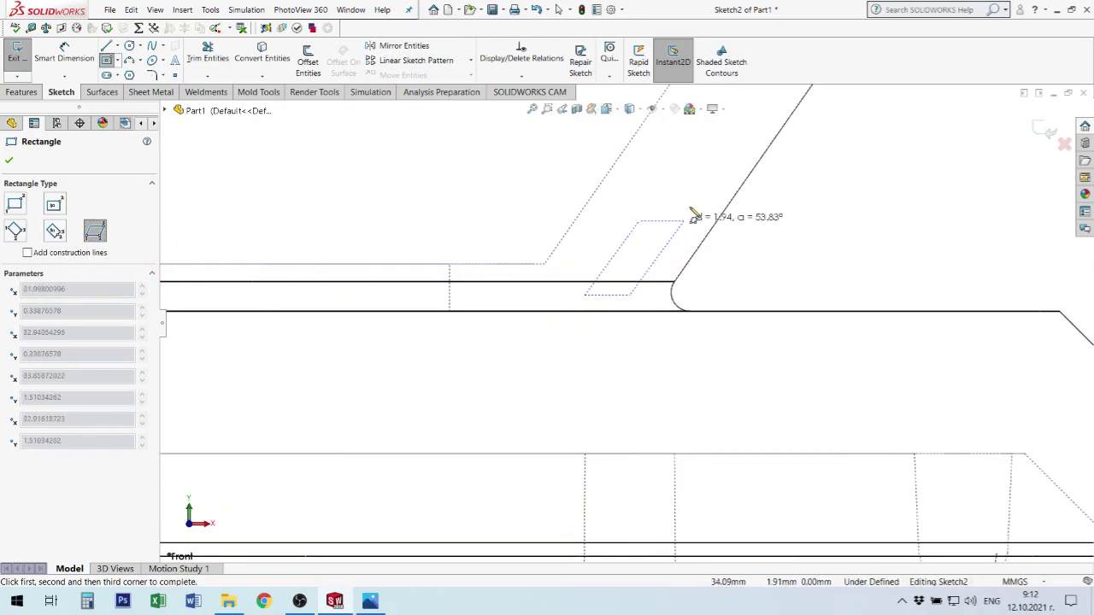
pyautogui.scroll(2, 727, 166)
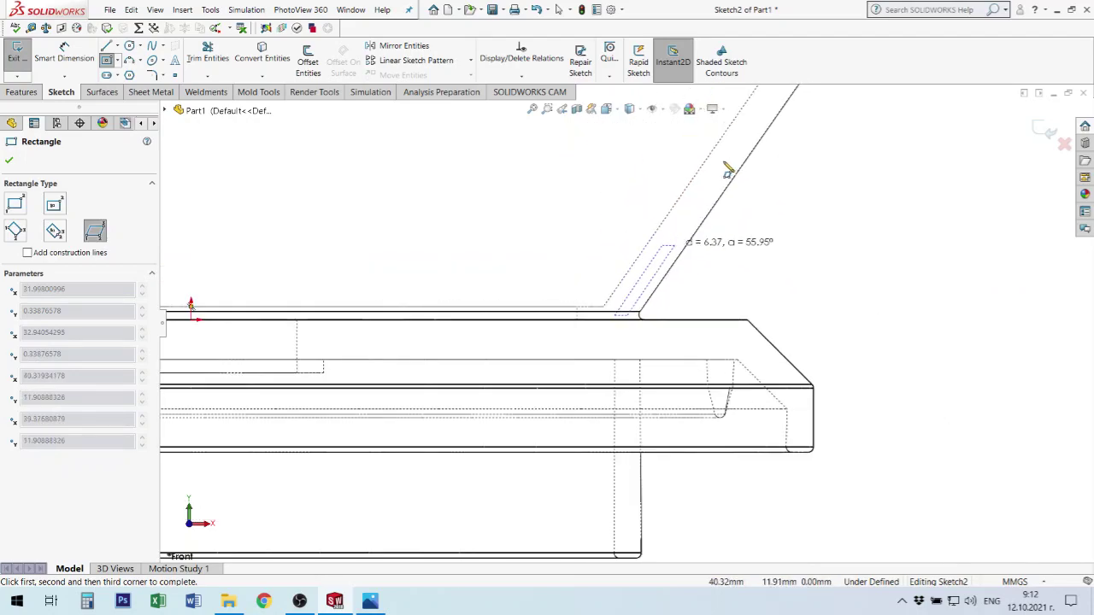
pyautogui.scroll(1, 725, 174)
pyautogui.scroll(2, 736, 175)
pyautogui.scroll(-1, 735, 175)
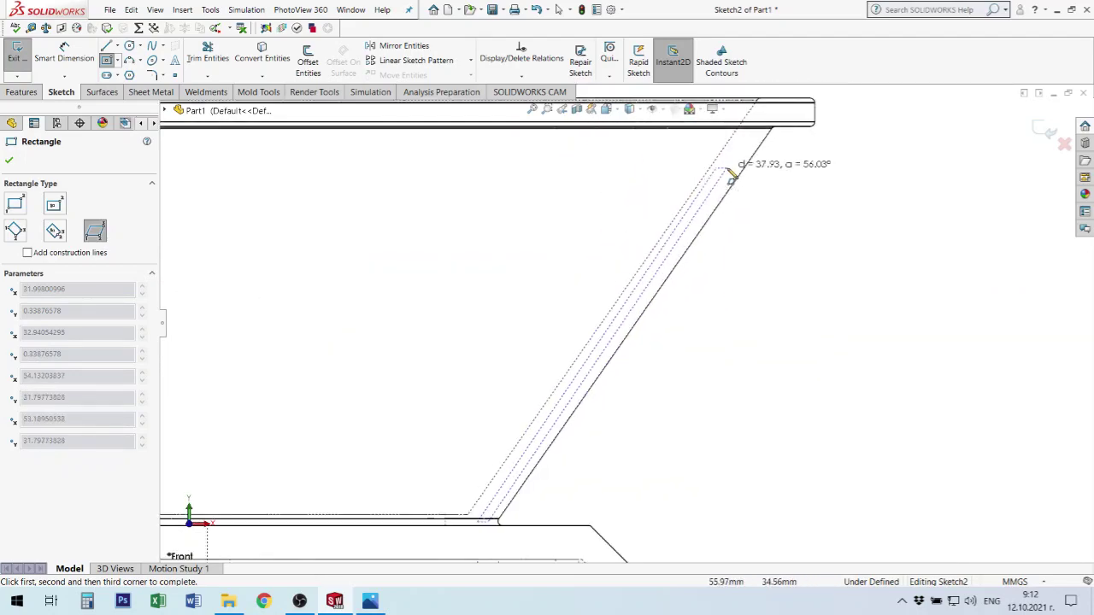
pyautogui.scroll(-1, 733, 173)
pyautogui.scroll(-1, 733, 175)
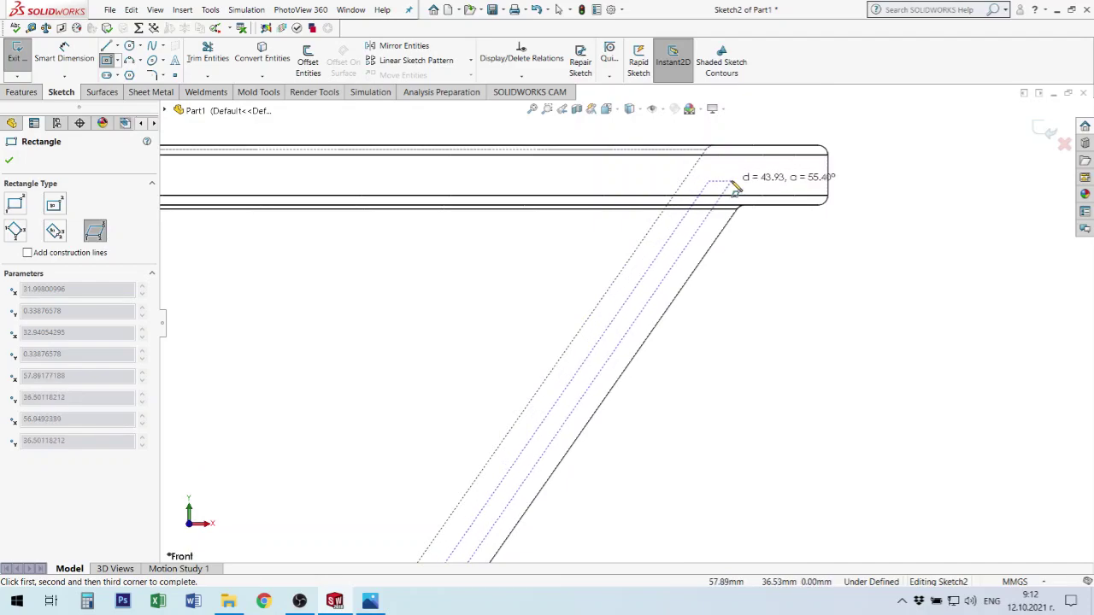
pyautogui.click(739, 187)
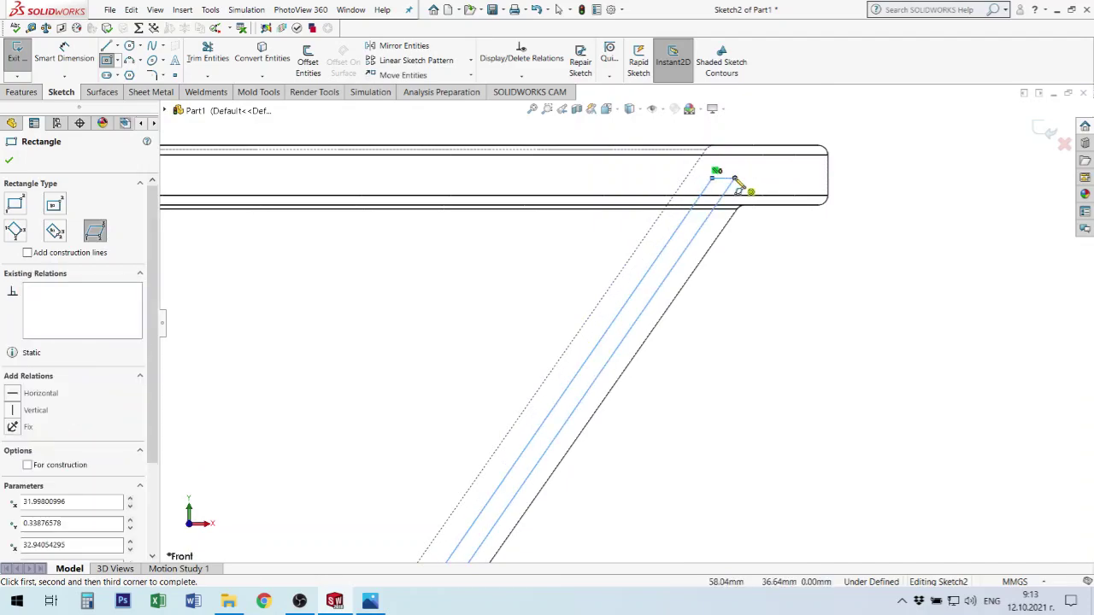
pyautogui.press('Escape')
pyautogui.moveTo(734, 180)
pyautogui.mouseDown()
pyautogui.moveTo(709, 299)
pyautogui.moveTo(671, 280)
pyautogui.mouseUp()
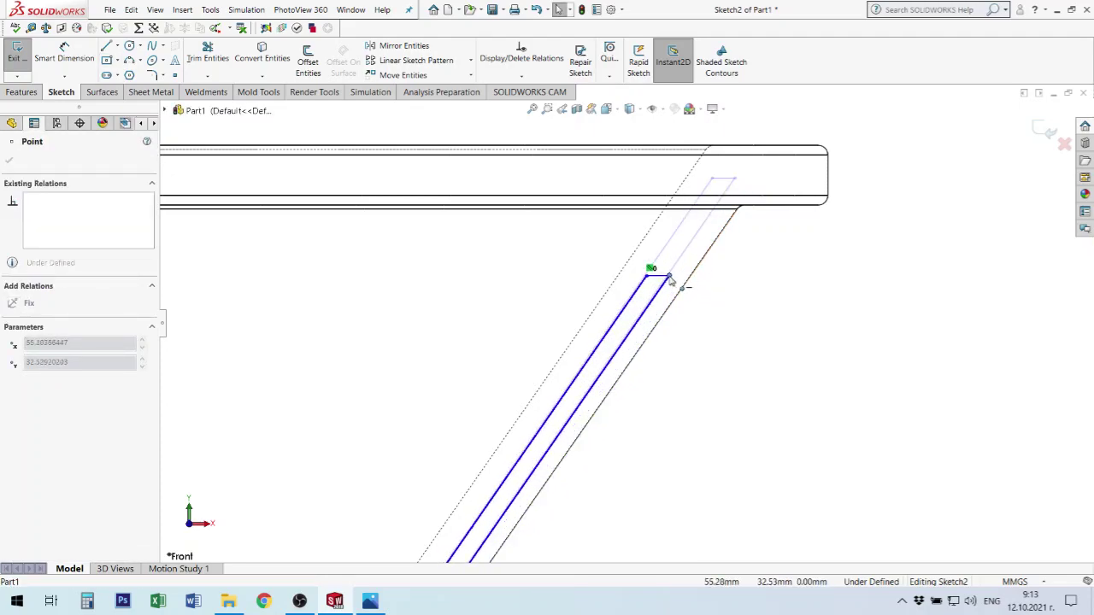
# Reposition the parallelogram's lower corners along the bowl wall.
pyautogui.scroll(2, 650, 344)
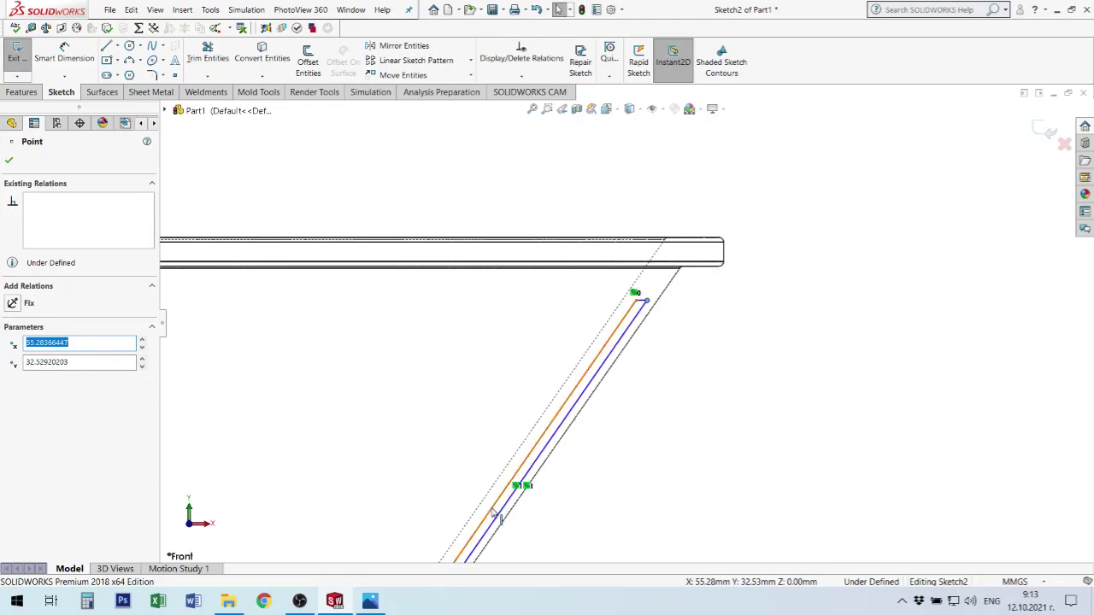
pyautogui.scroll(-3, 589, 410)
pyautogui.scroll(-2, 590, 411)
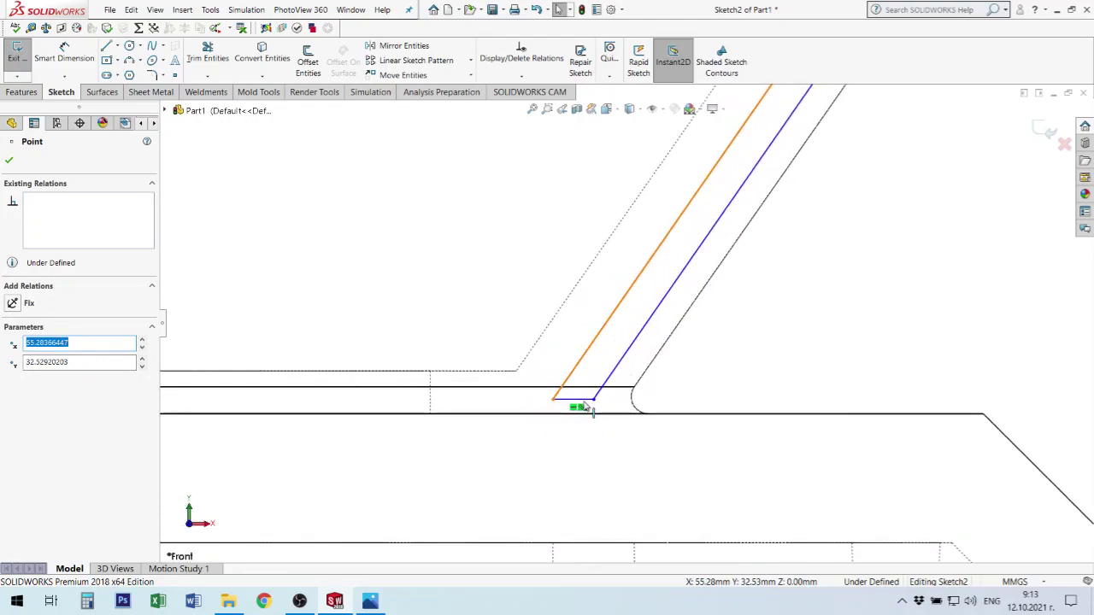
pyautogui.moveTo(592, 410)
pyautogui.mouseDown()
pyautogui.moveTo(600, 377)
pyautogui.moveTo(573, 376)
pyautogui.moveTo(593, 375)
pyautogui.moveTo(492, 374)
pyautogui.moveTo(607, 372)
pyautogui.mouseUp()
pyautogui.click(533, 372)
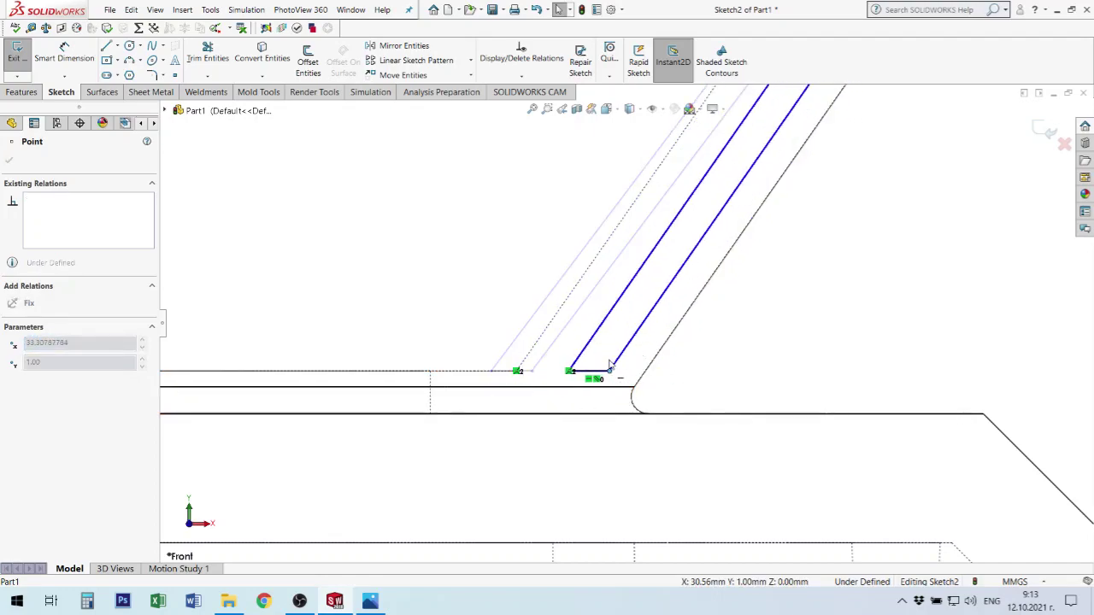
pyautogui.click(674, 378)
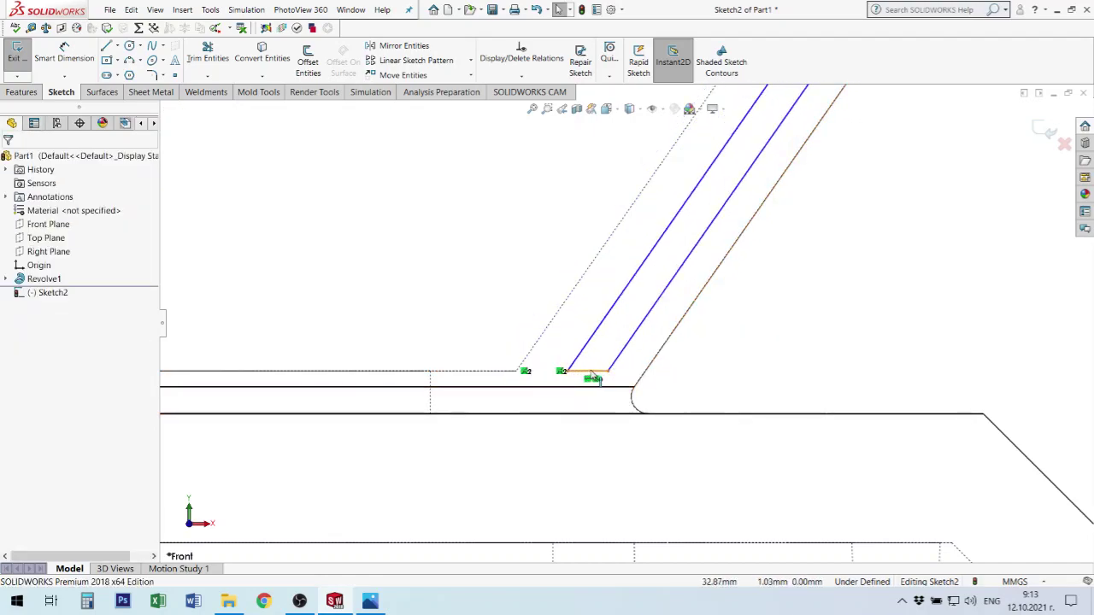
pyautogui.scroll(2, 708, 188)
pyautogui.scroll(1, 720, 205)
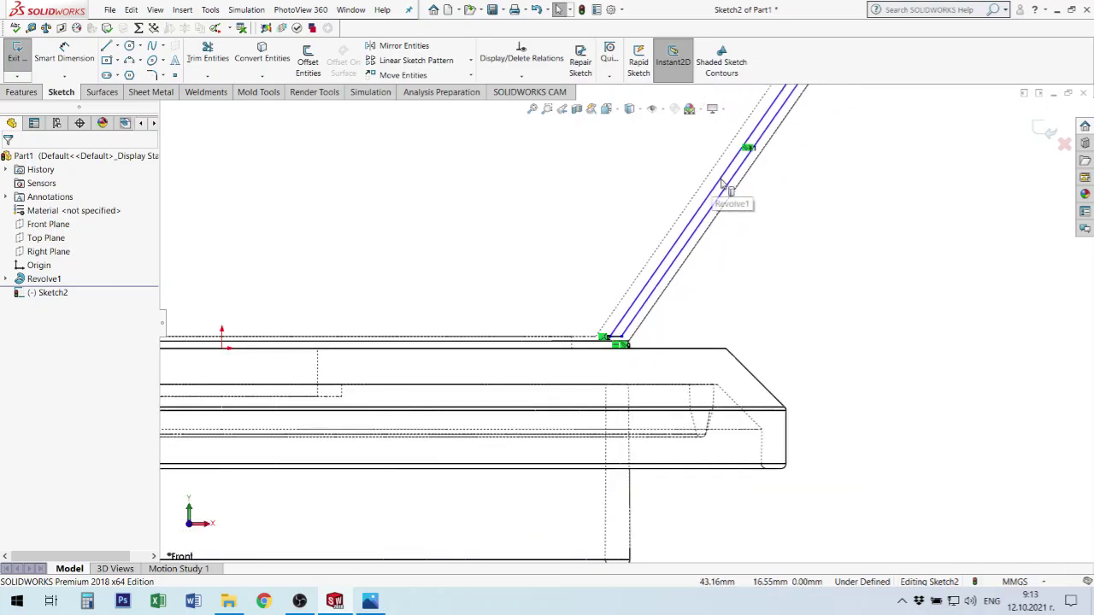
pyautogui.scroll(1, 749, 163)
pyautogui.scroll(2, 752, 138)
pyautogui.scroll(-3, 742, 181)
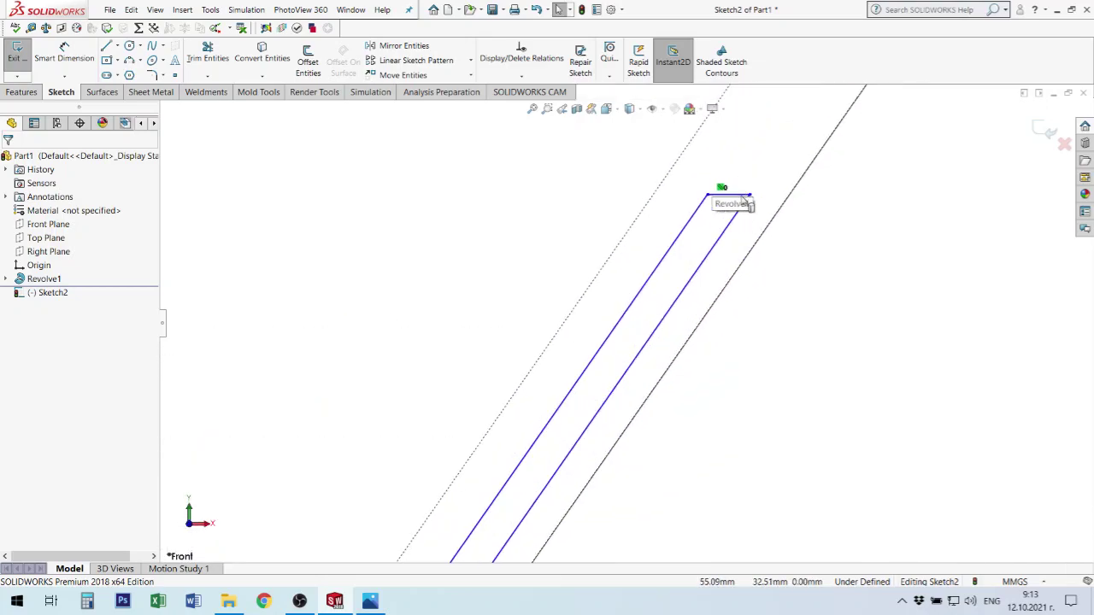
pyautogui.scroll(1, 742, 257)
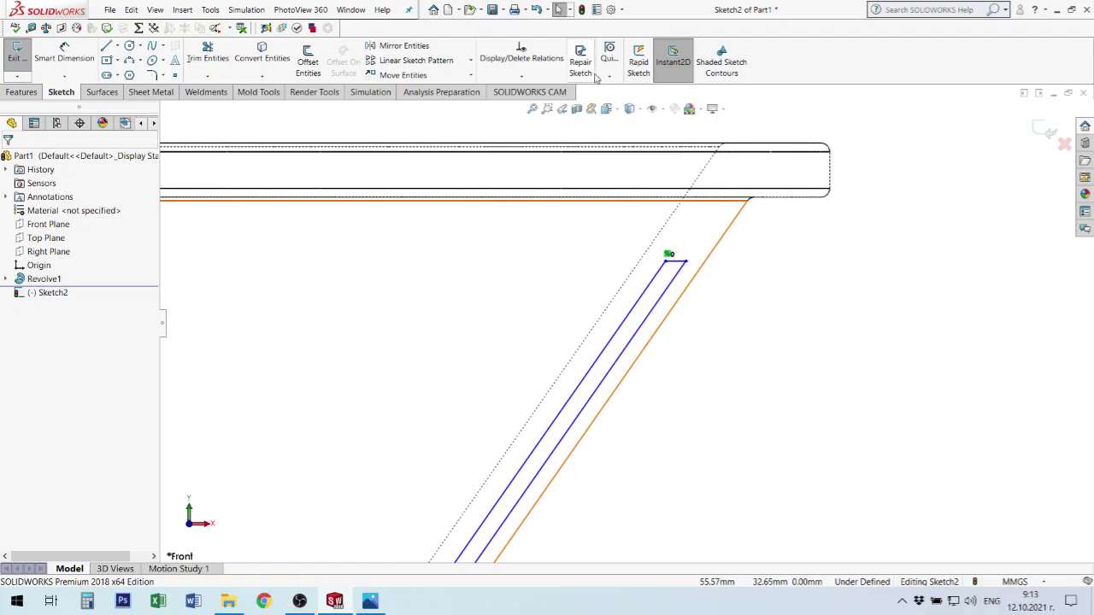
# Make the long slanted sketch line parallel to the bowl wall's silhouette edge.
pyautogui.click(632, 318)
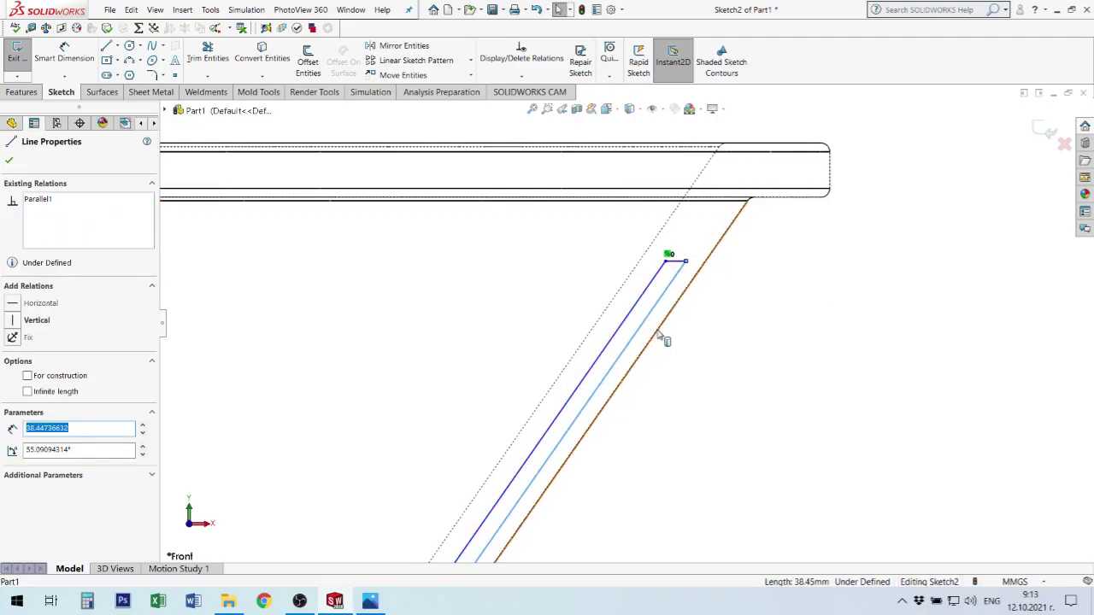
pyautogui.keyDown('ctrl'); pyautogui.click(657, 338); pyautogui.keyUp('ctrl')
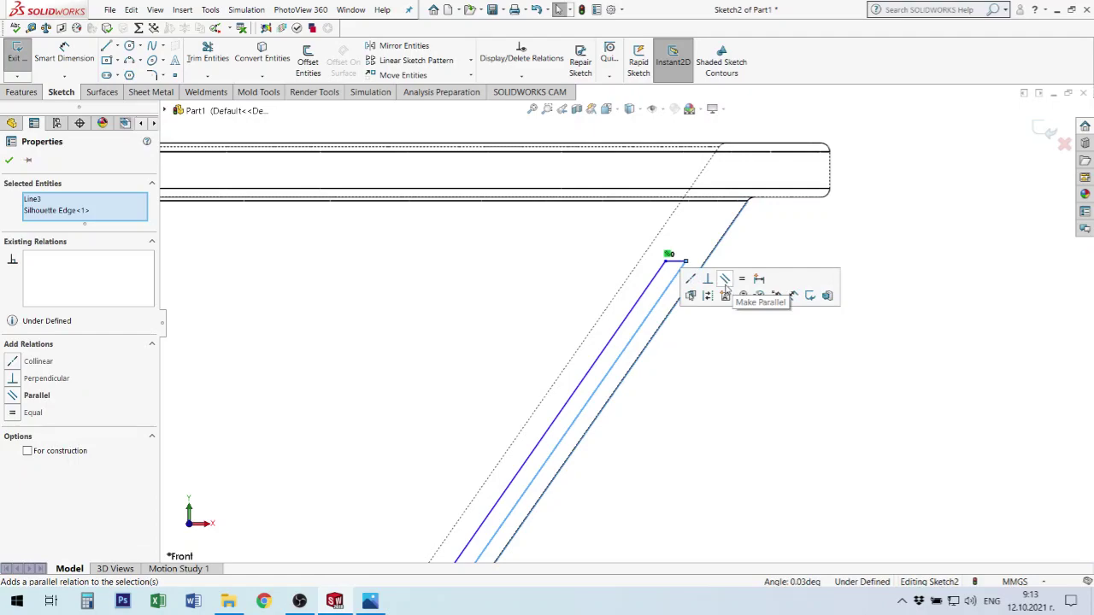
pyautogui.click(724, 280)
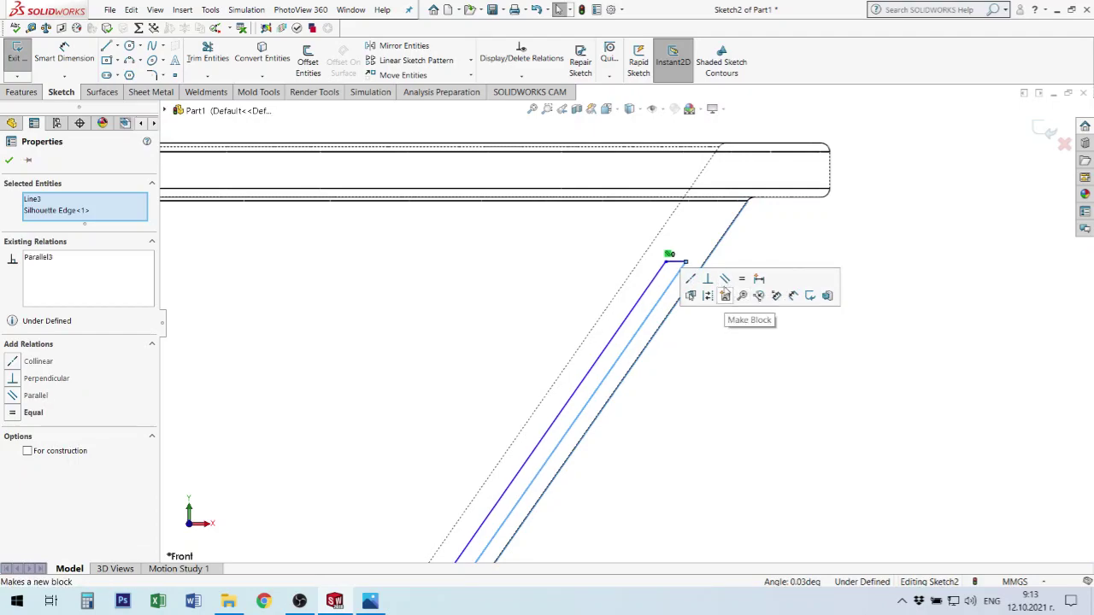
pyautogui.click(725, 376)
pyautogui.scroll(3, 643, 398)
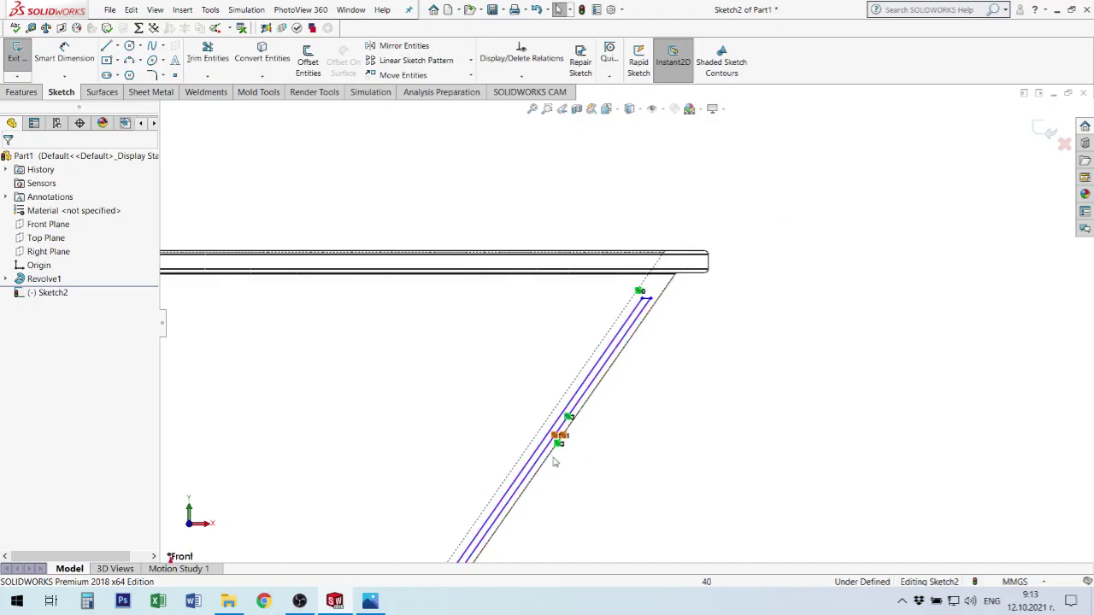
pyautogui.scroll(2, 635, 415)
pyautogui.scroll(-2, 500, 485)
pyautogui.scroll(-2, 500, 484)
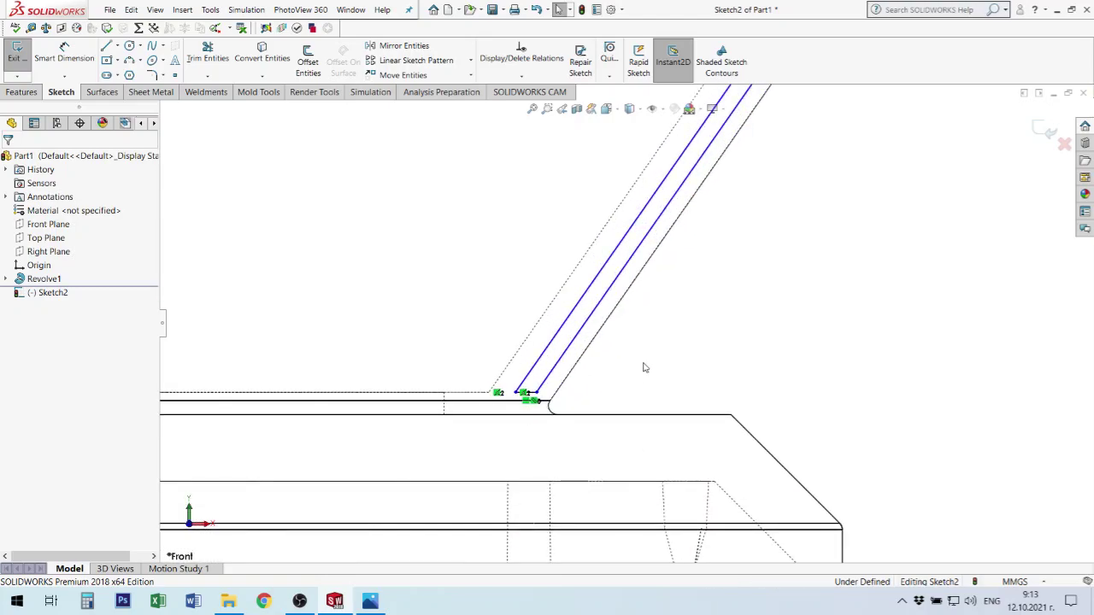
pyautogui.scroll(2, 642, 367)
pyautogui.scroll(-2, 564, 375)
pyautogui.scroll(-1, 550, 371)
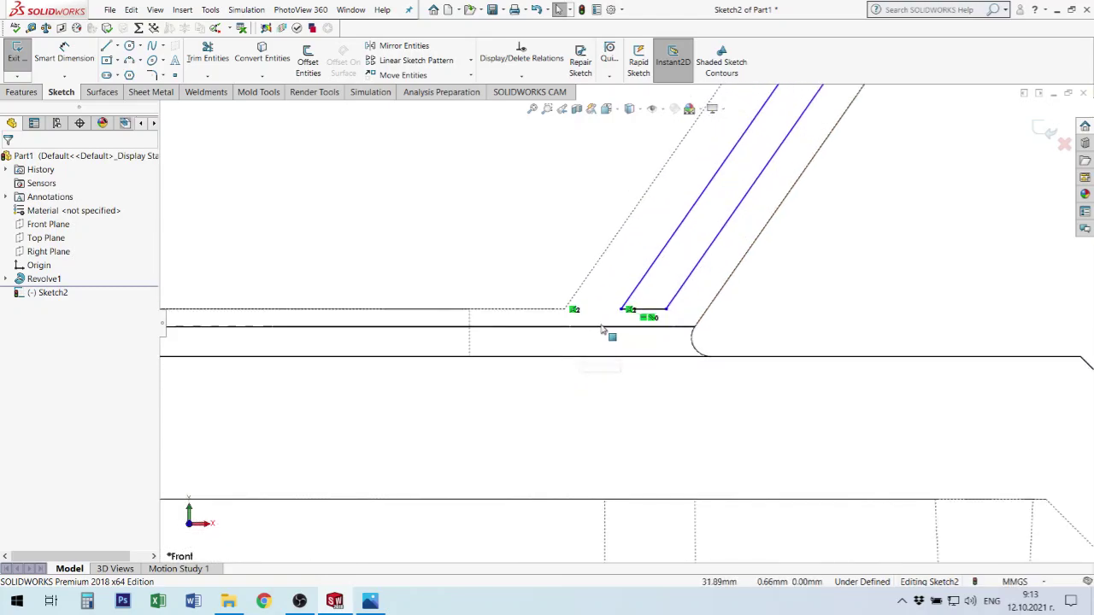
pyautogui.scroll(1, 704, 231)
pyautogui.scroll(2, 713, 240)
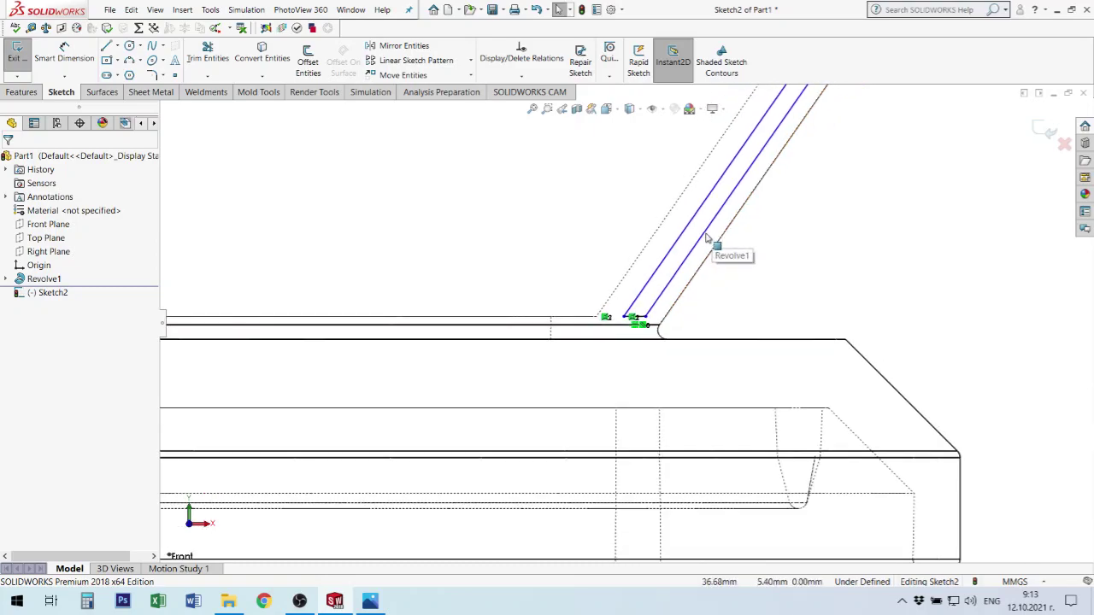
pyautogui.scroll(2, 713, 242)
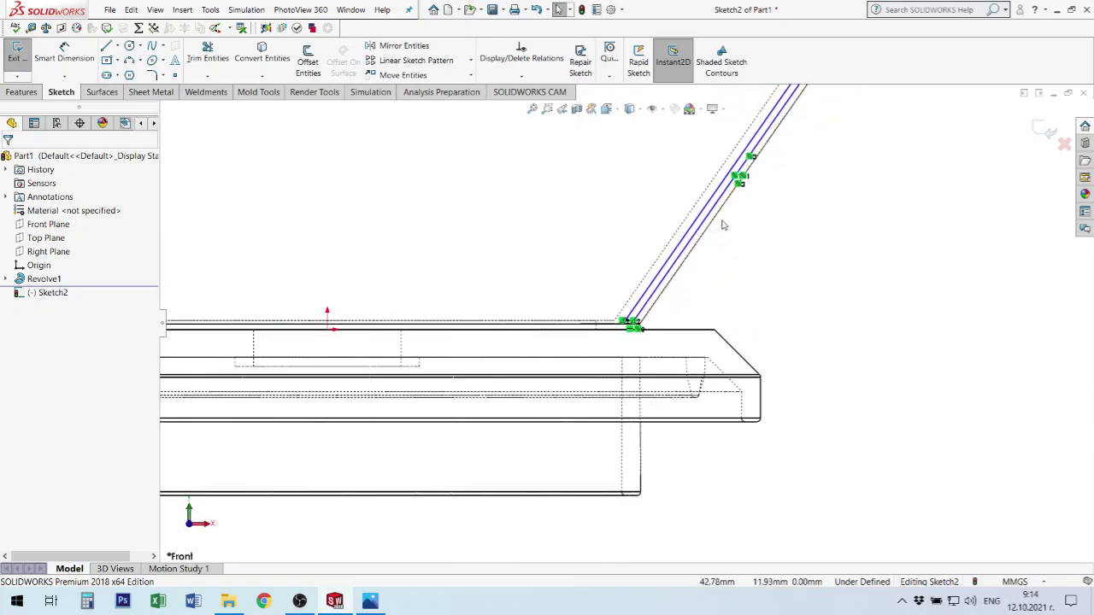
pyautogui.scroll(-2, 686, 247)
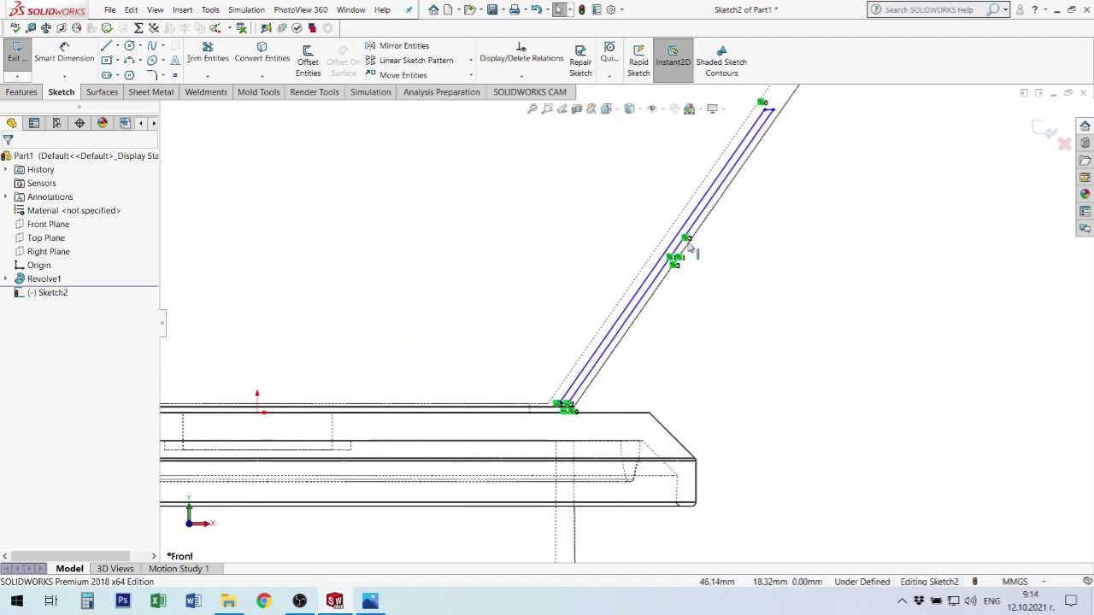
pyautogui.scroll(-1, 679, 239)
# Dimension the gap between the two parallel slanted lines as 5 mm and shift the outline left.
pyautogui.click(64, 53)
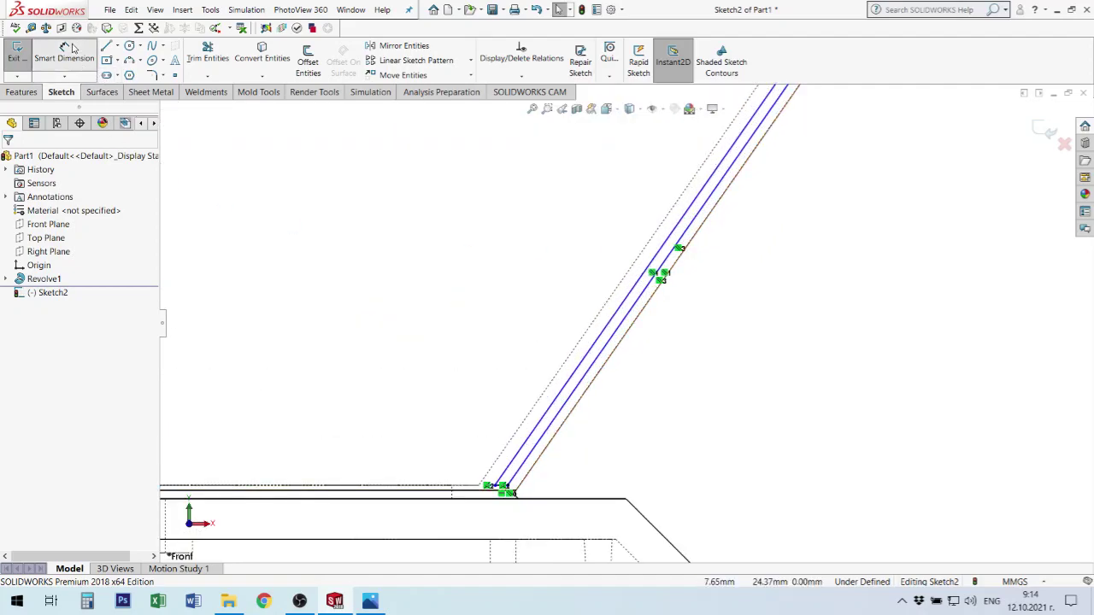
pyautogui.click(688, 227)
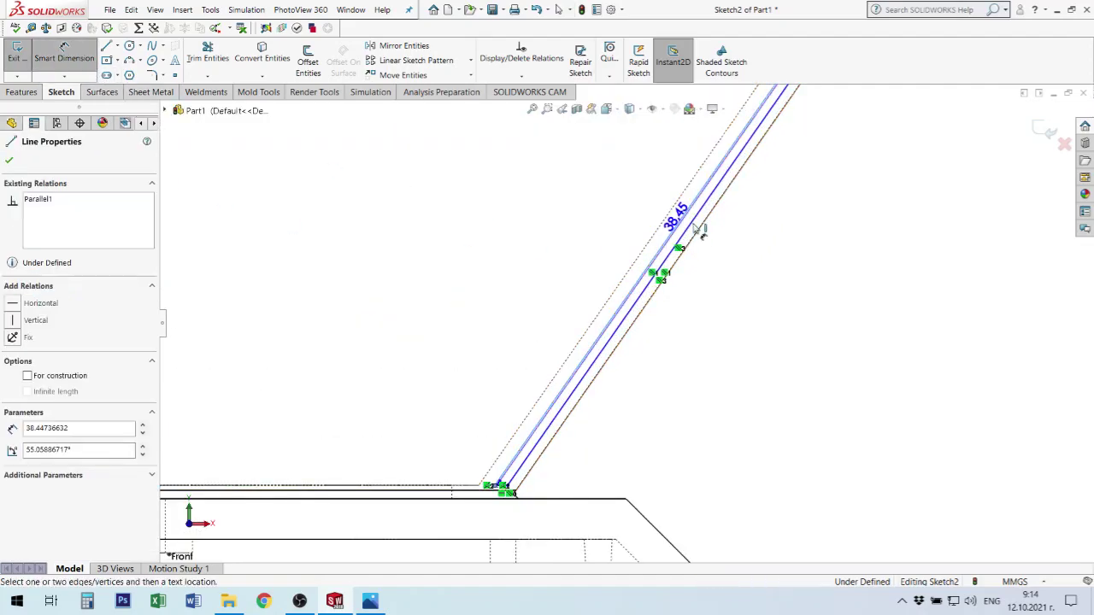
pyautogui.click(696, 232)
pyautogui.click(747, 244)
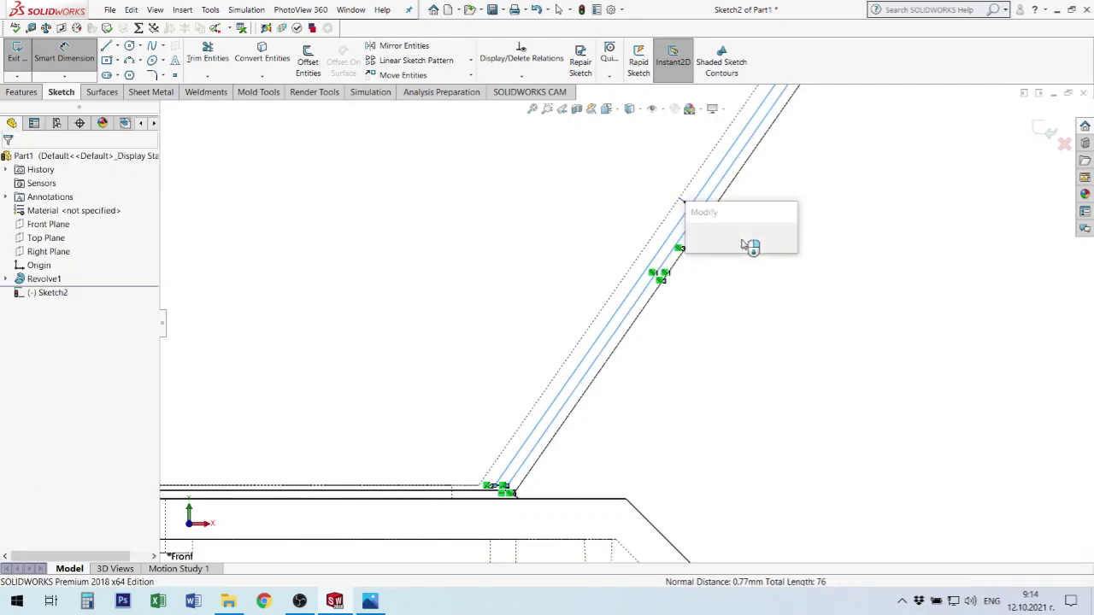
pyautogui.write('5')
pyautogui.press('Return')
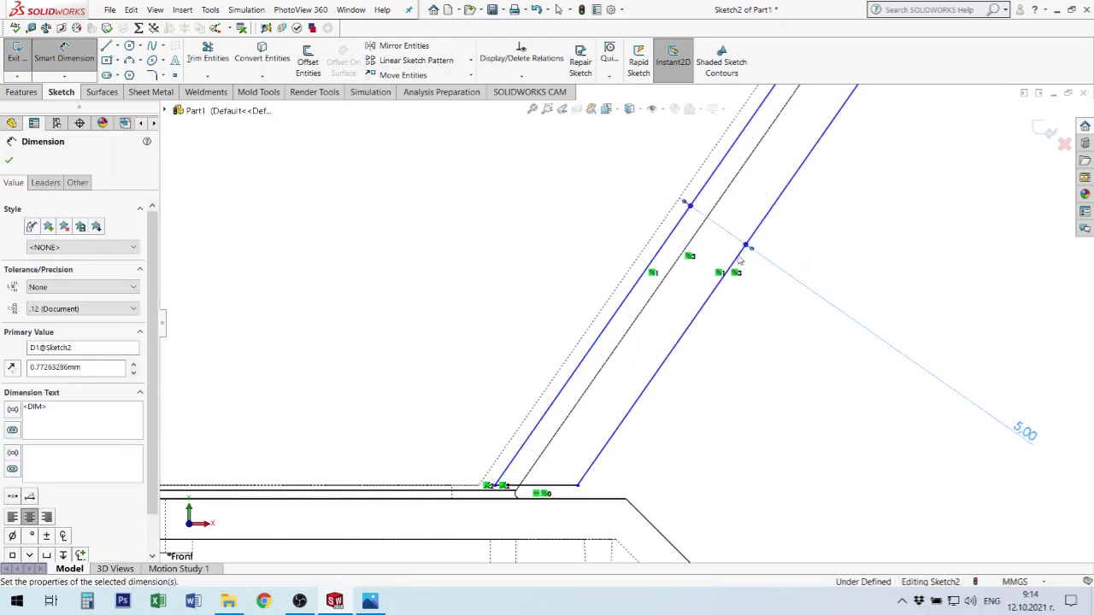
pyautogui.press('Escape')
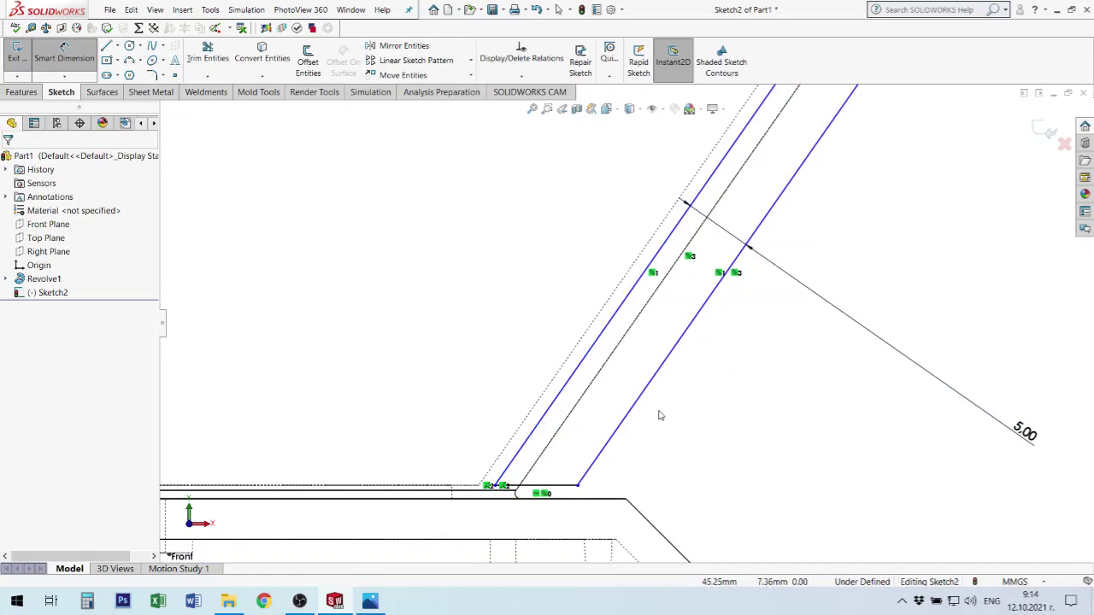
pyautogui.press('Escape')
pyautogui.moveTo(578, 489); pyautogui.dragTo(530, 485)
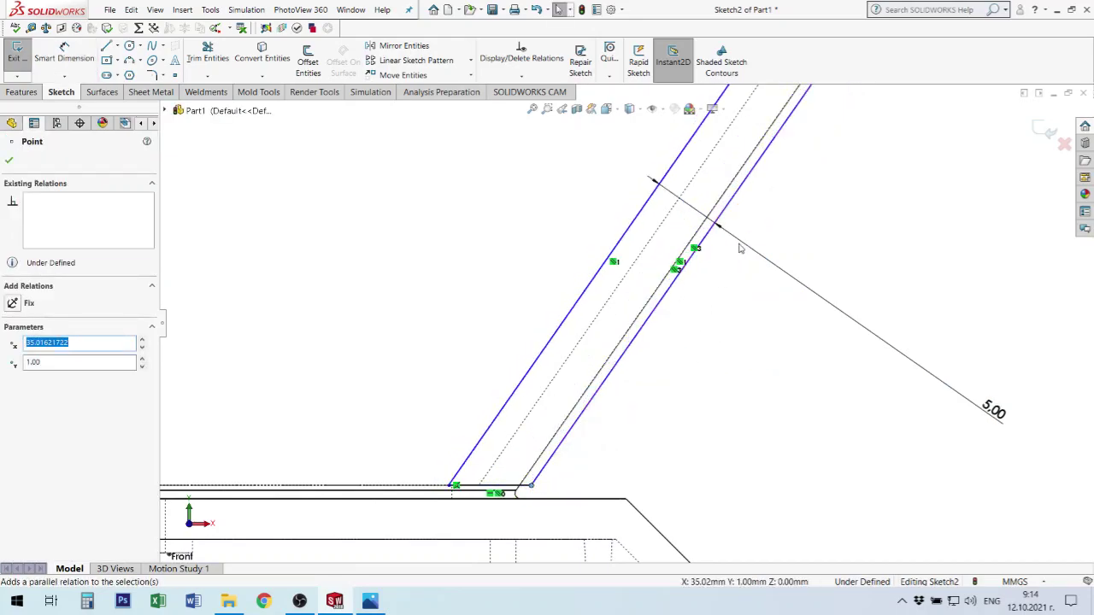
pyautogui.scroll(2, 752, 222)
pyautogui.scroll(2, 761, 200)
pyautogui.scroll(-3, 616, 291)
pyautogui.scroll(-2, 606, 302)
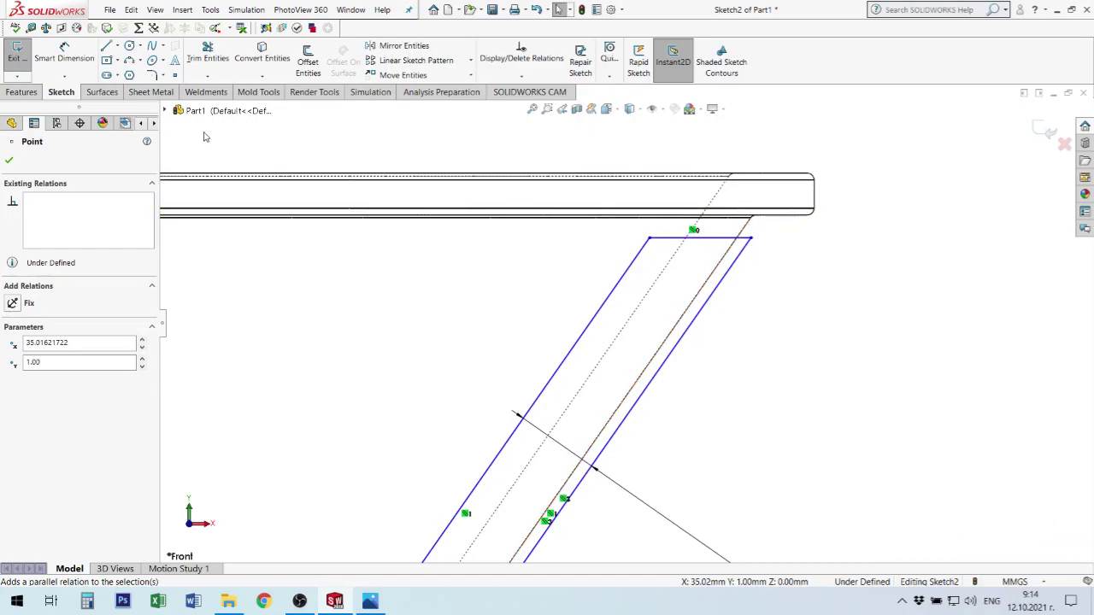
# Dimension the short top line 2 mm below the bowl's rim edge.
pyautogui.click(61, 53)
pyautogui.click(740, 240)
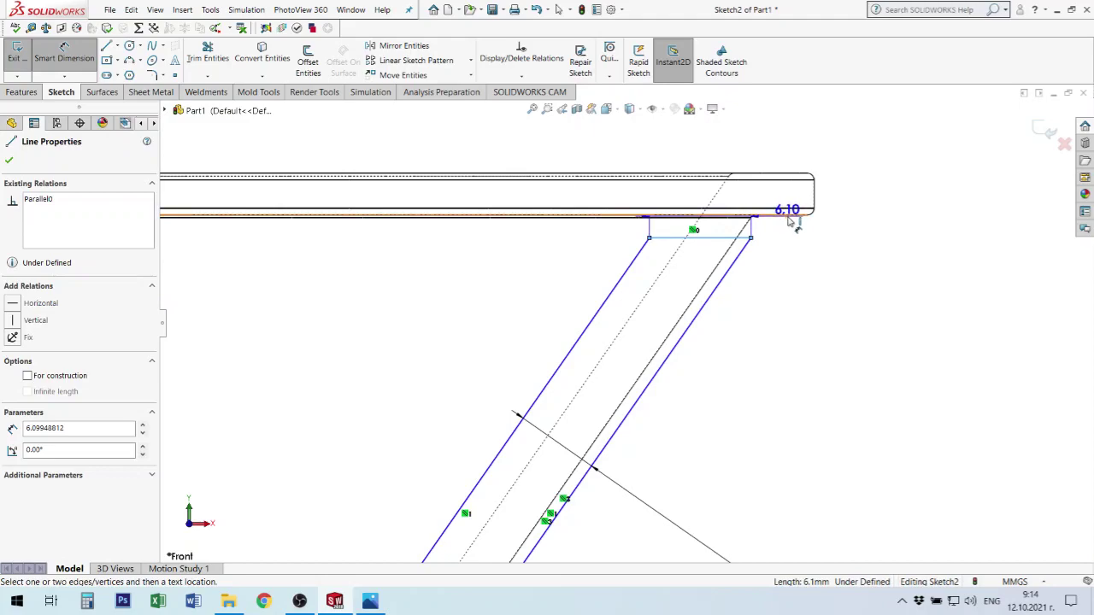
pyautogui.click(788, 215)
pyautogui.click(900, 232)
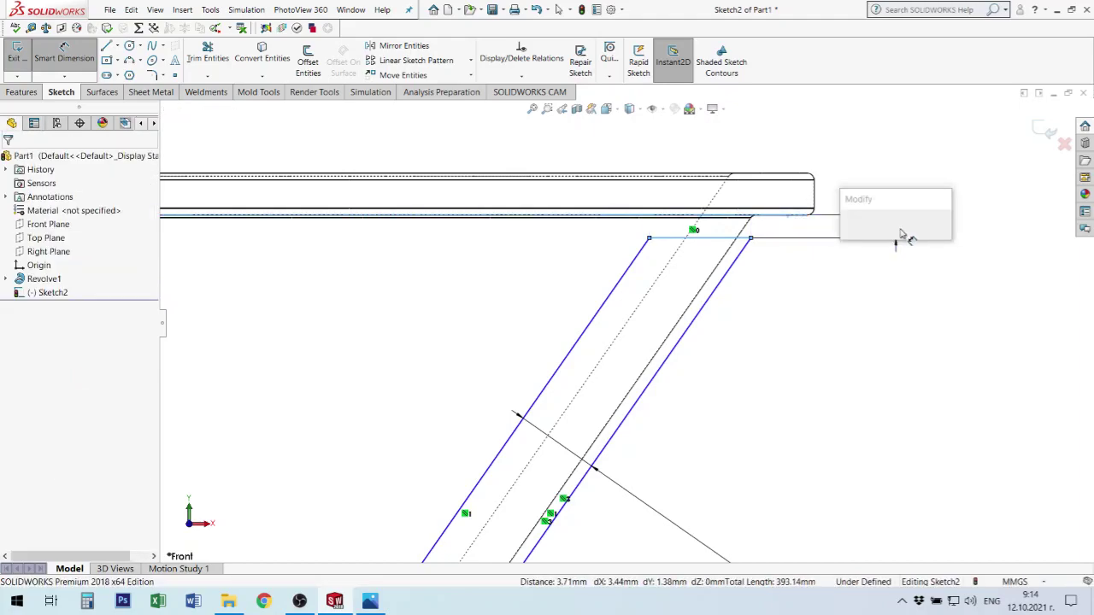
pyautogui.write('2')
pyautogui.press('Return')
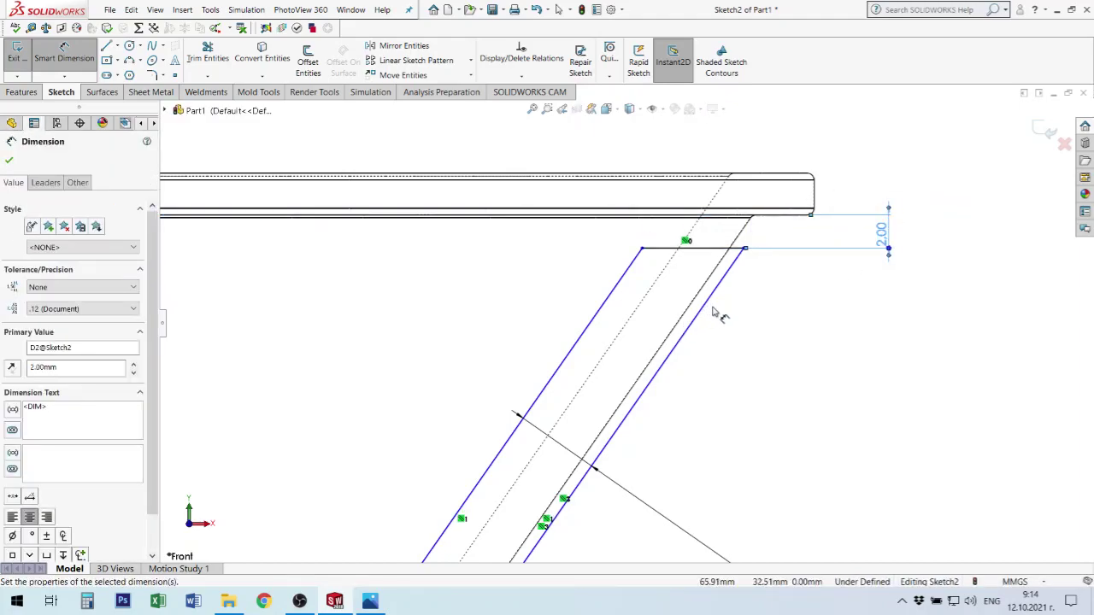
pyautogui.scroll(3, 716, 313)
pyautogui.scroll(-3, 585, 451)
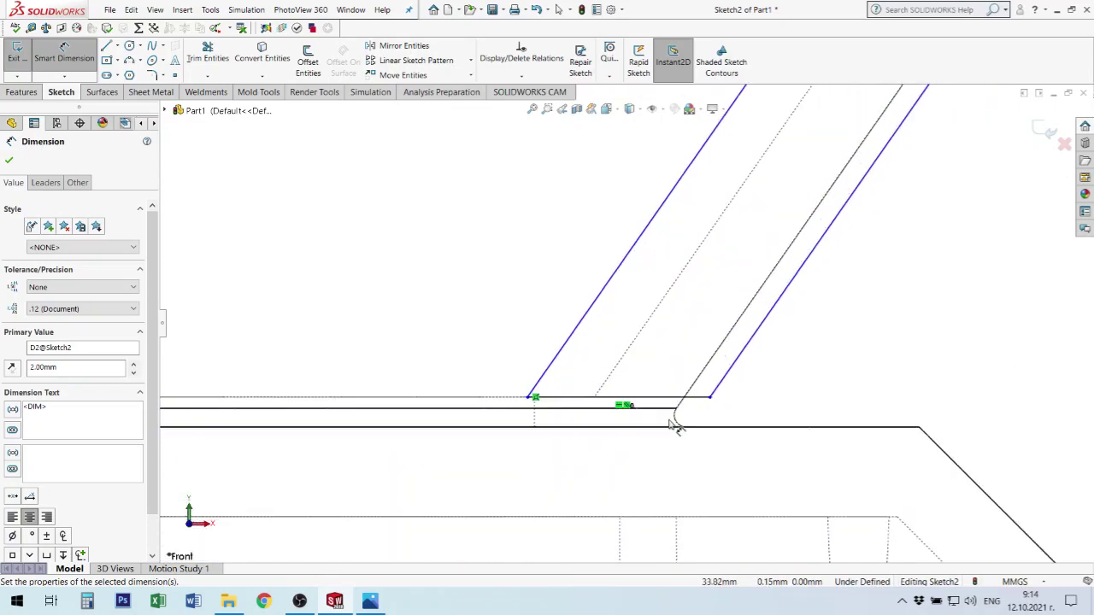
pyautogui.scroll(-3, 673, 425)
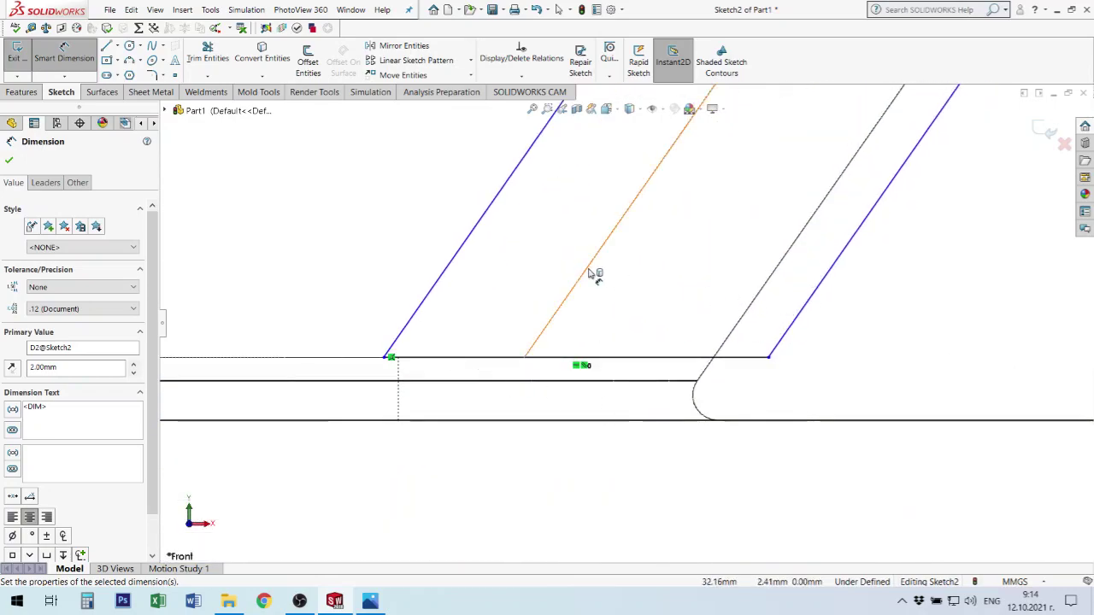
# Dimension the left slanted line's offset from the dotted middle line, fully defining Sketch2.
pyautogui.click(583, 270)
pyautogui.click(477, 227)
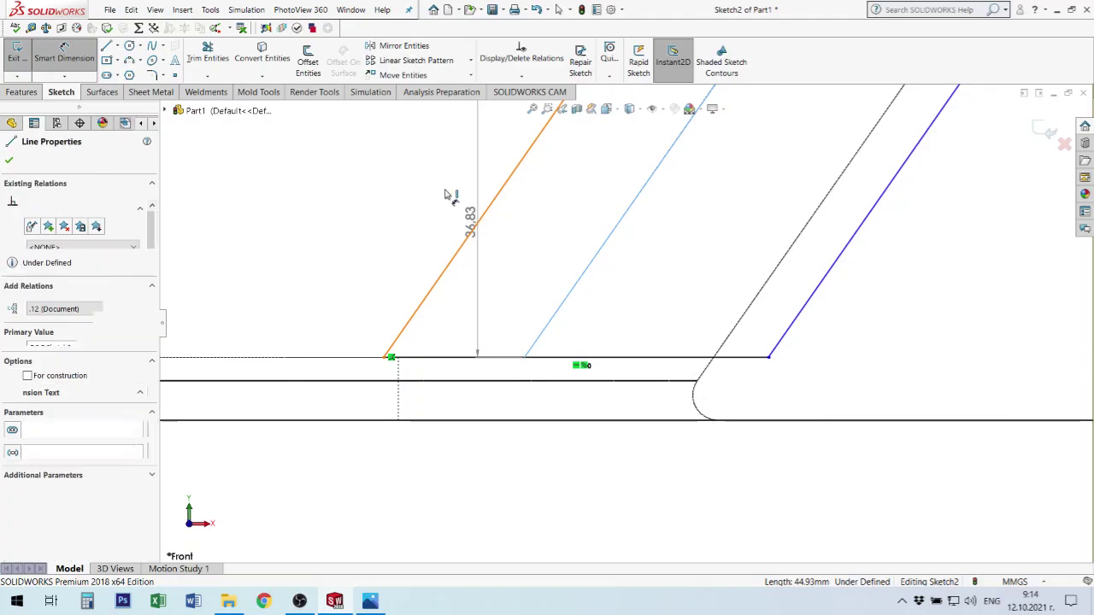
pyautogui.click(418, 184)
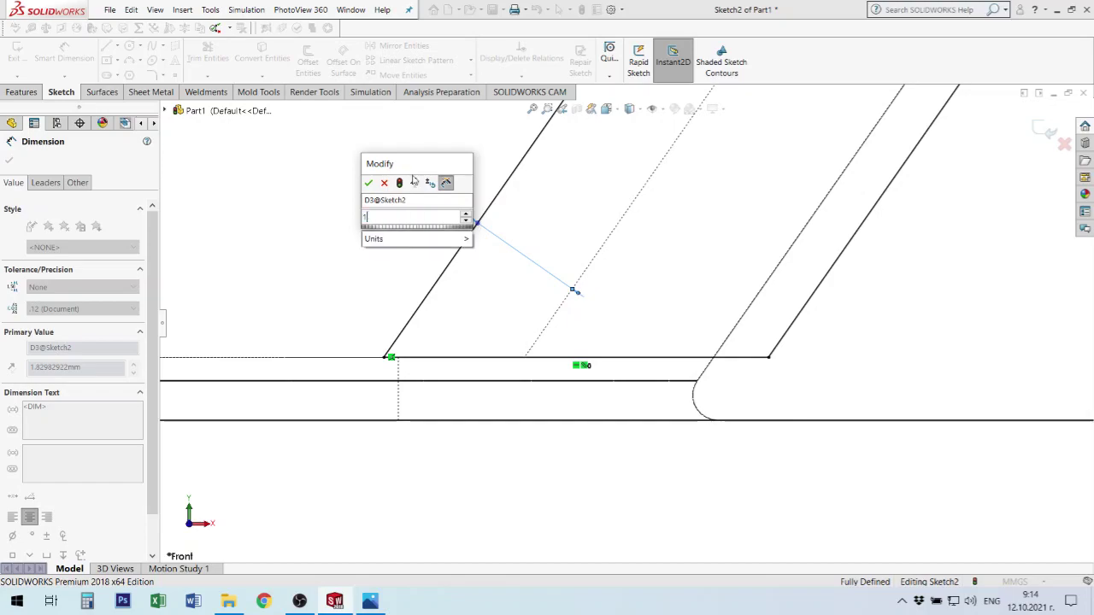
pyautogui.write('1.83')
pyautogui.press('Return')
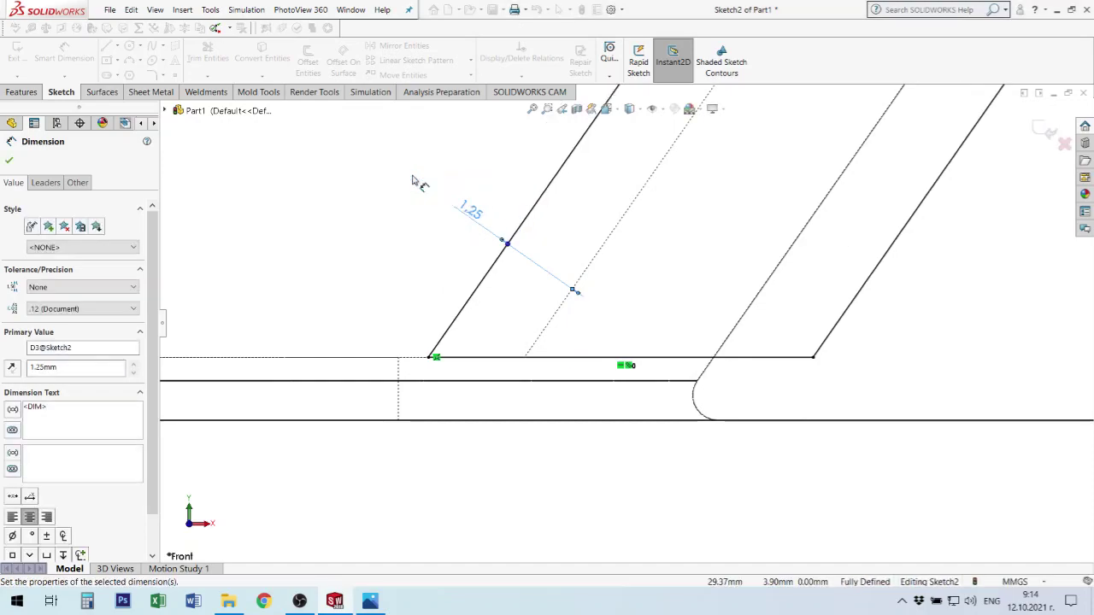
pyautogui.scroll(2, 774, 220)
pyautogui.scroll(2, 804, 250)
pyautogui.scroll(2, 803, 250)
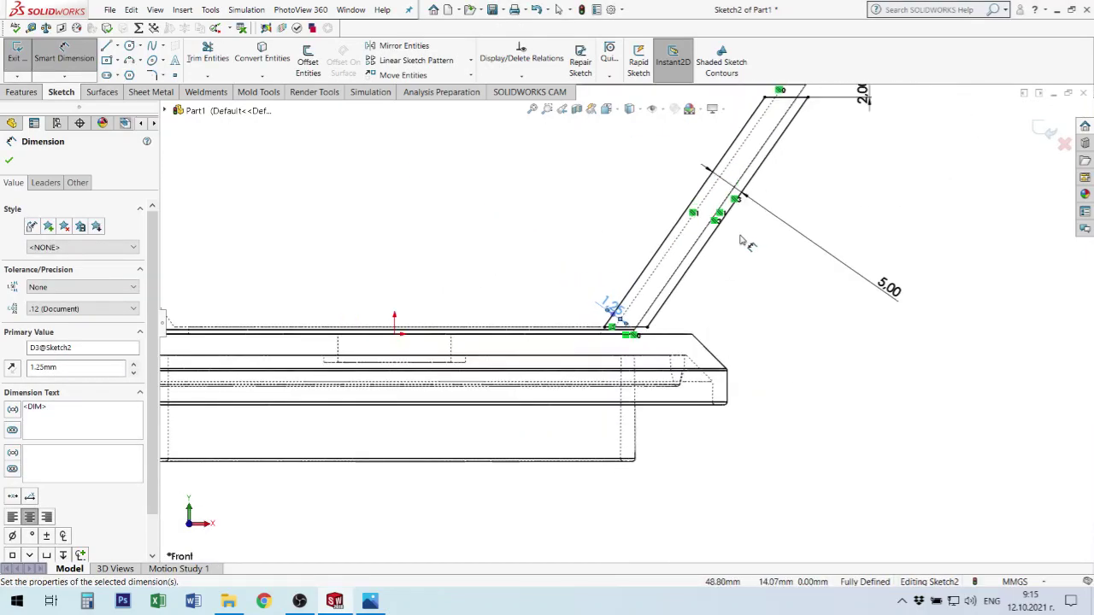
# Exit Sketch2, orbit the bowl to a tilted 3-D view, and reopen Sketch2 with Edit Sketch.
pyautogui.click(887, 187)
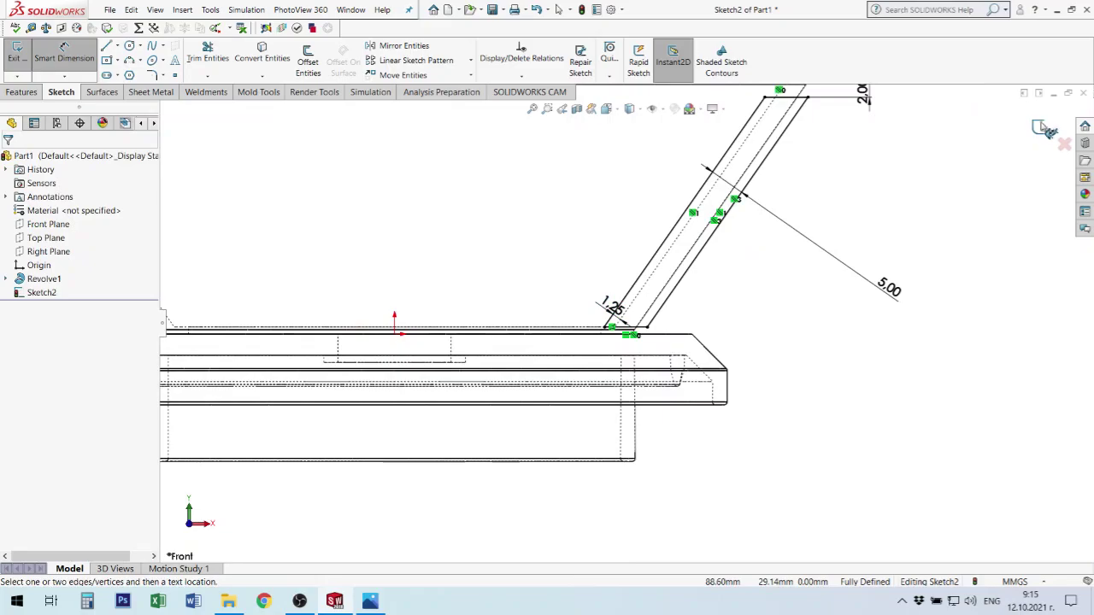
pyautogui.click(1045, 130)
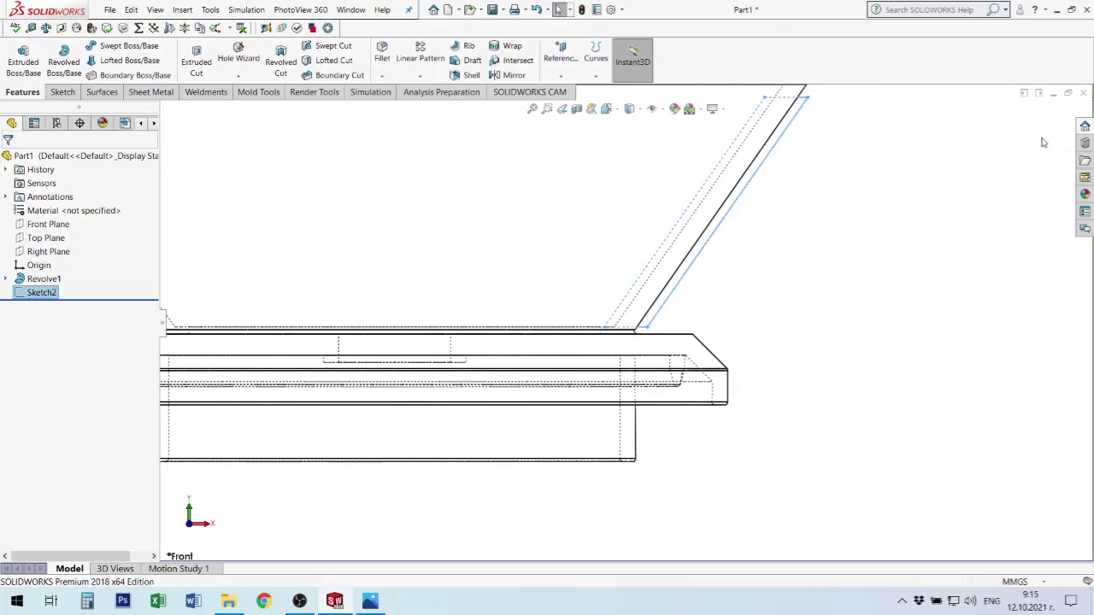
pyautogui.moveTo(778, 195); pyautogui.dragTo(806, 291, button='middle')
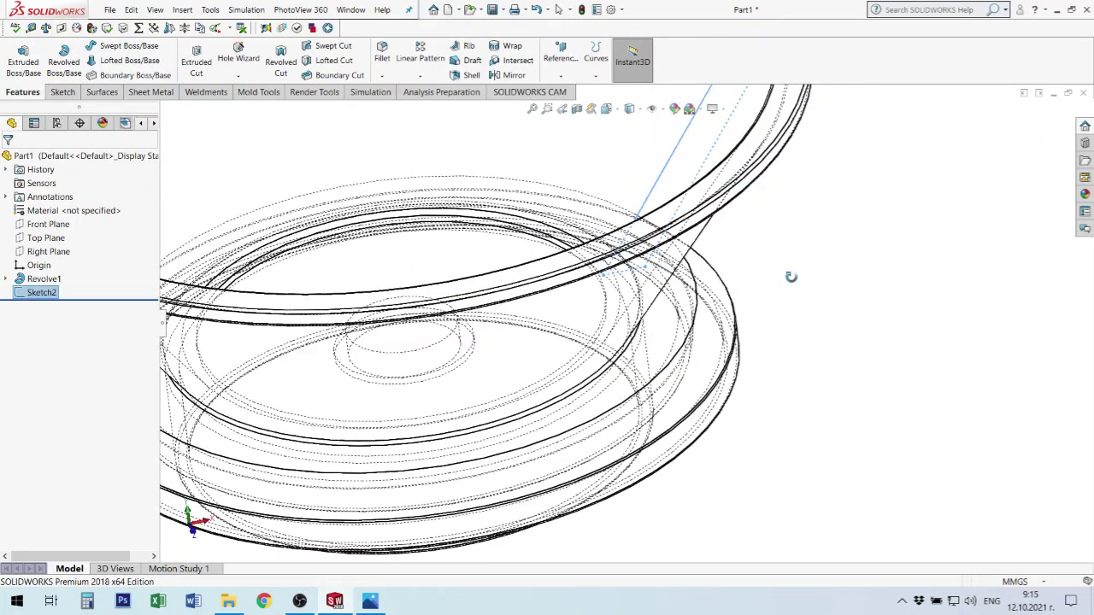
pyautogui.scroll(3, 721, 220)
pyautogui.scroll(-2, 669, 282)
pyautogui.scroll(-2, 669, 282)
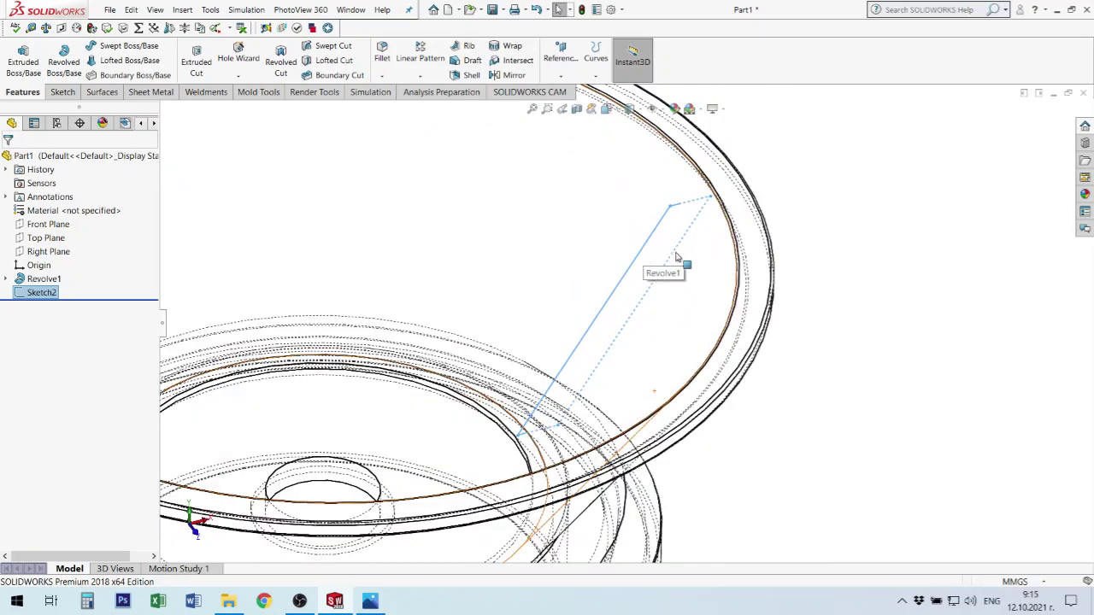
pyautogui.scroll(-1, 669, 282)
pyautogui.moveTo(655, 325); pyautogui.dragTo(642, 310, button='middle')
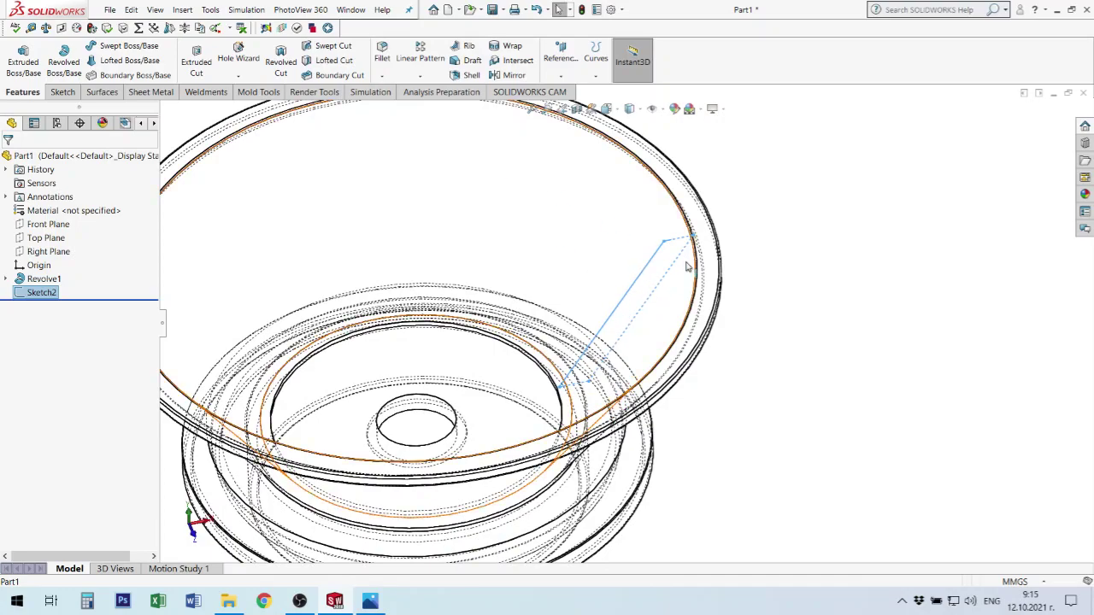
pyautogui.click(642, 293)
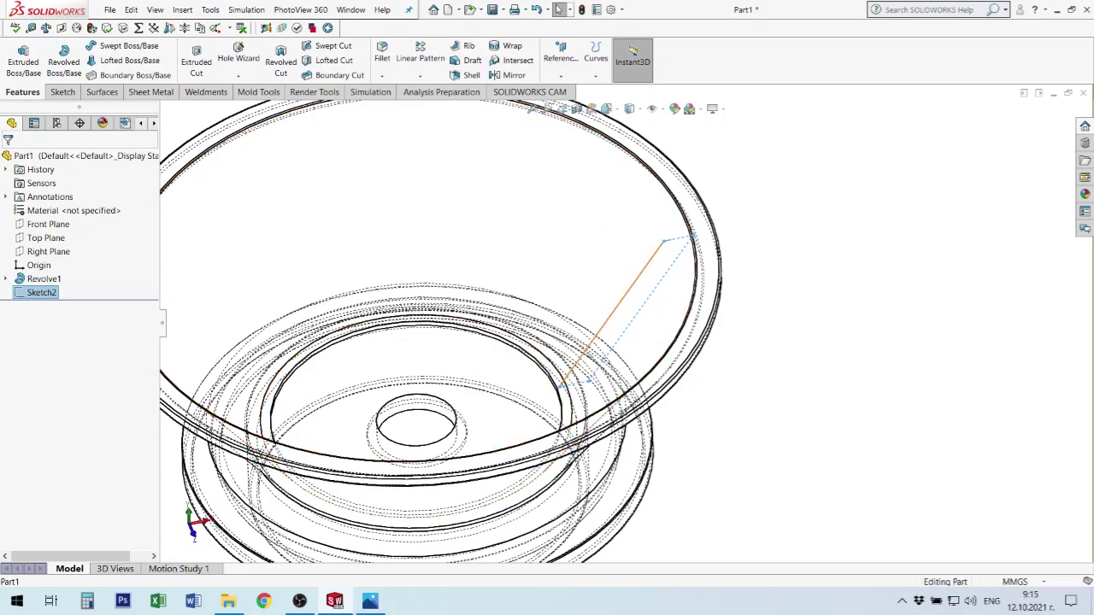
pyautogui.click(670, 231)
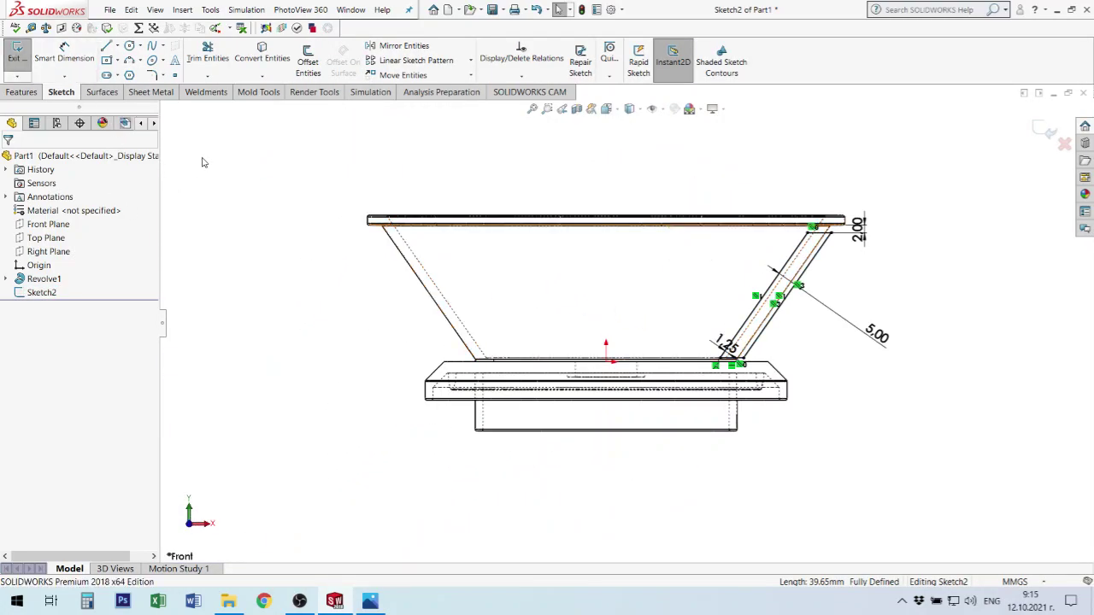
# Draw a vertical construction centerline from the sketch origin up to the top rim edge.
pyautogui.click(117, 46)
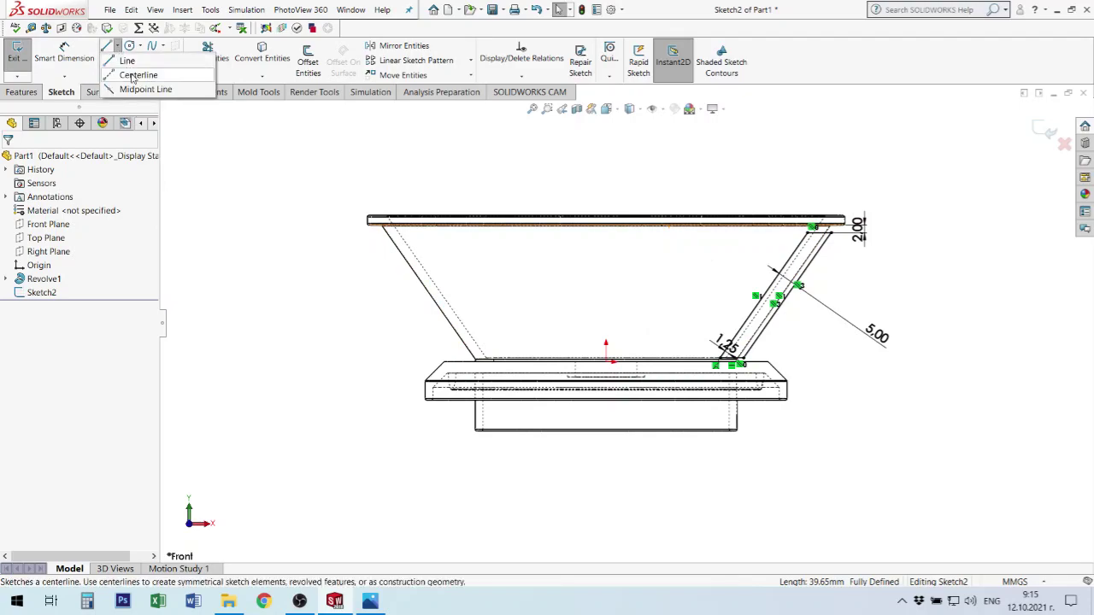
pyautogui.click(133, 76)
pyautogui.scroll(-2, 647, 342)
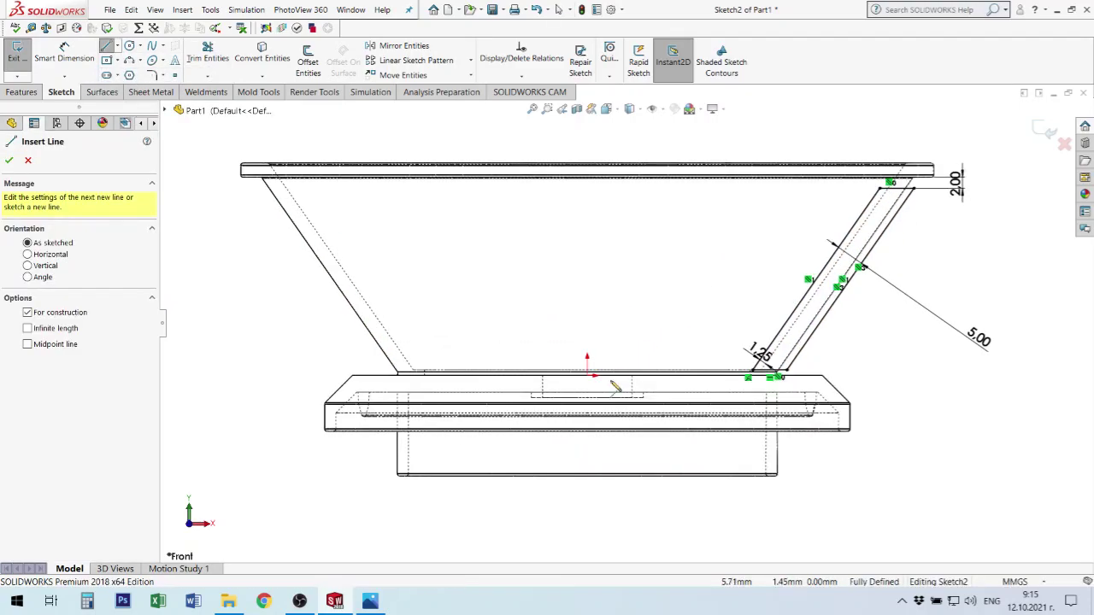
pyautogui.scroll(-2, 613, 386)
pyautogui.click(573, 374)
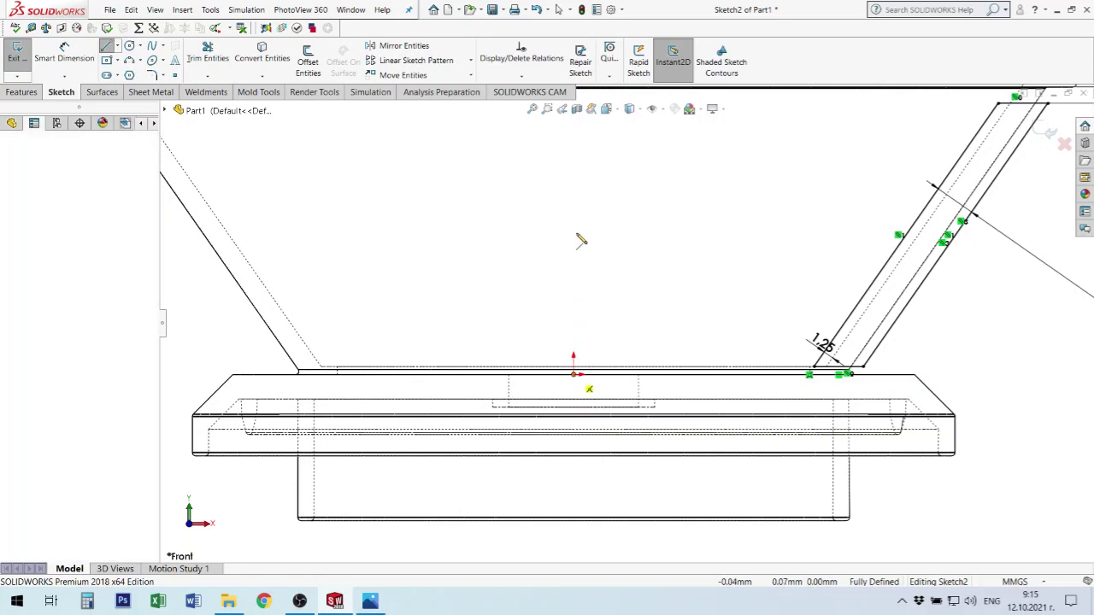
pyautogui.scroll(2, 592, 218)
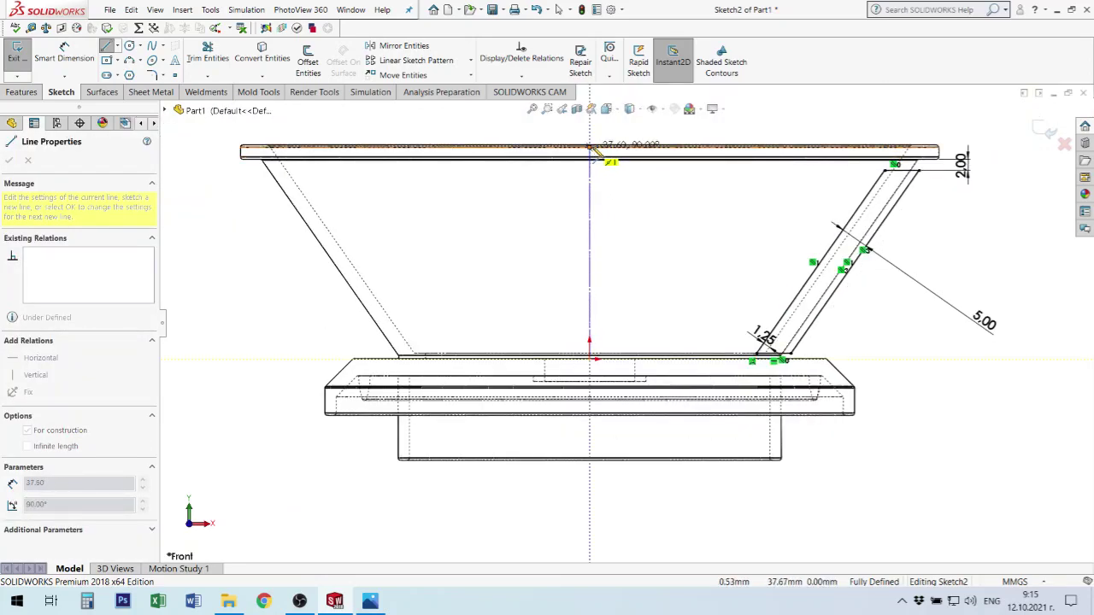
pyautogui.scroll(-2, 598, 153)
pyautogui.scroll(-2, 606, 171)
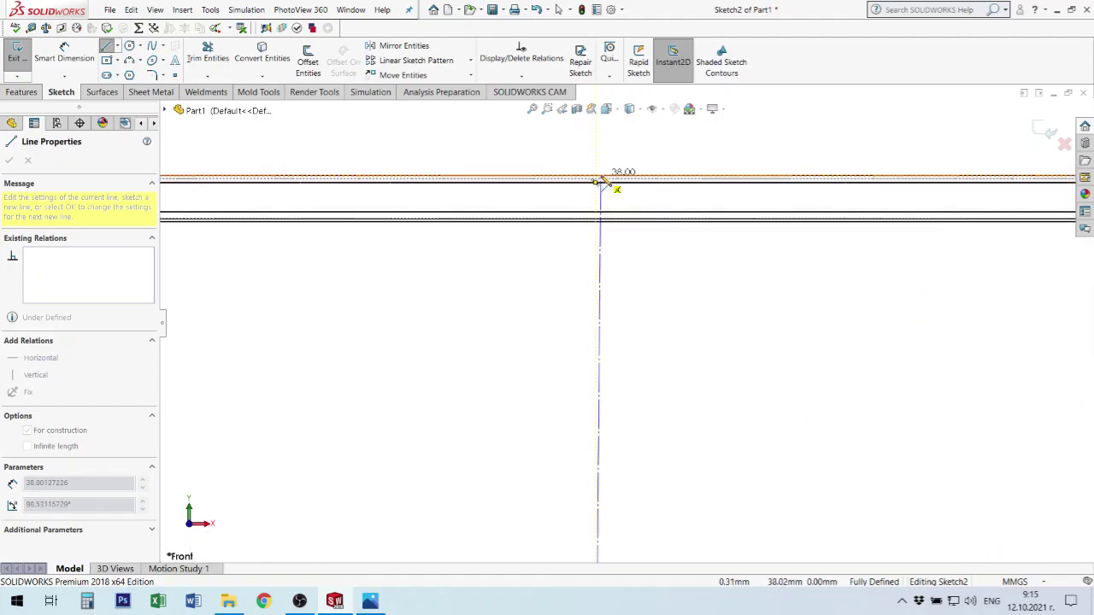
pyautogui.click(595, 177)
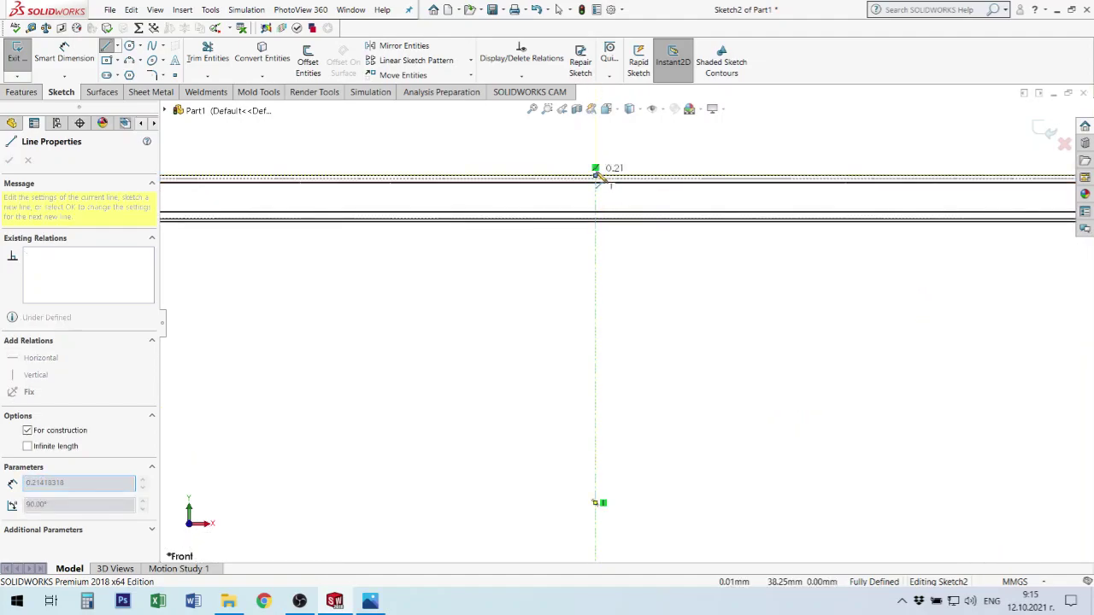
pyautogui.press('Escape')
# Orbit to look down into the bowl and bring up the Features tools.
pyautogui.scroll(2, 683, 379)
pyautogui.scroll(2, 683, 378)
pyautogui.scroll(1, 678, 384)
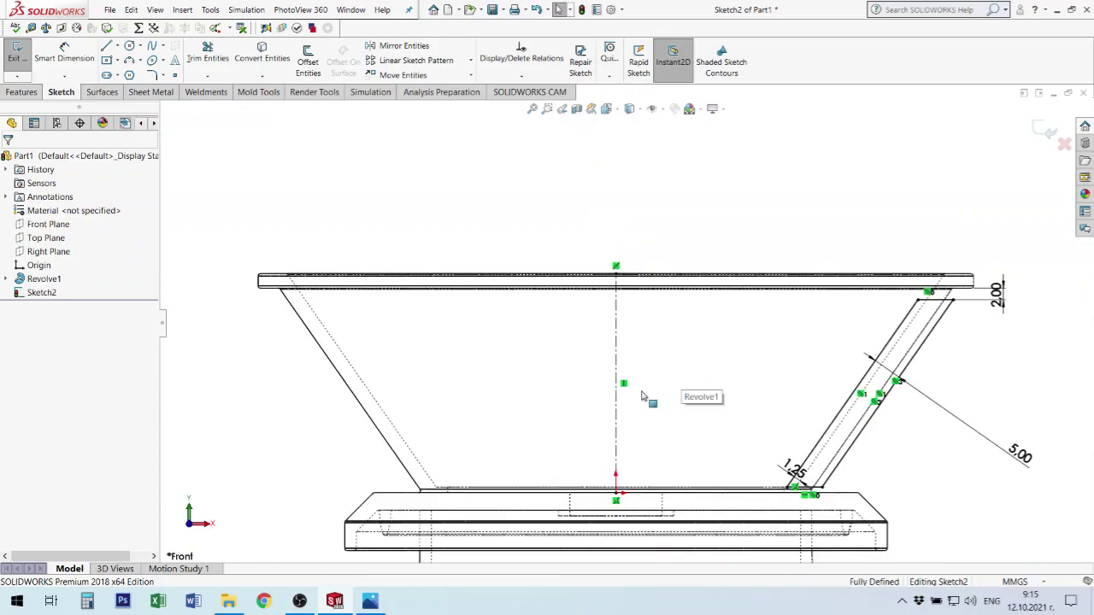
pyautogui.scroll(-3, 627, 391)
pyautogui.scroll(2, 782, 400)
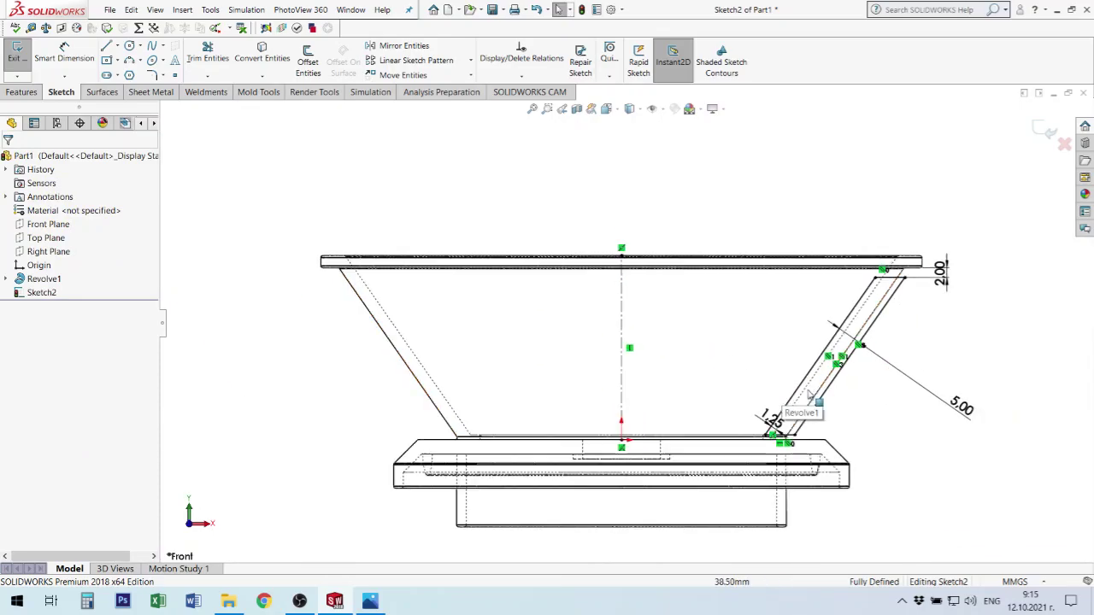
pyautogui.moveTo(782, 412); pyautogui.dragTo(791, 423, button='middle')
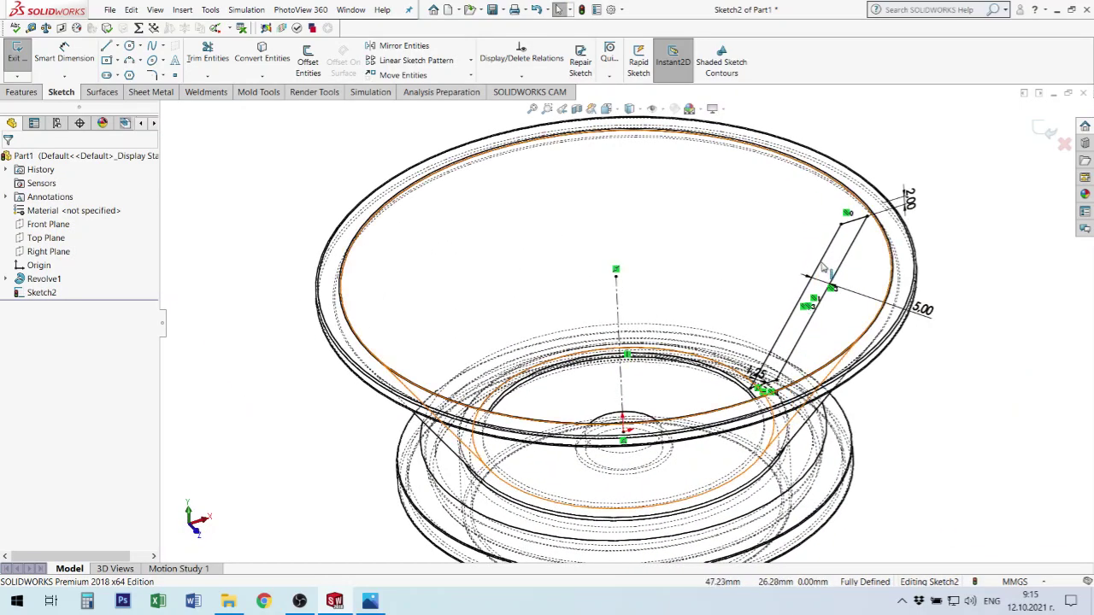
pyautogui.moveTo(842, 290); pyautogui.dragTo(847, 252, button='middle')
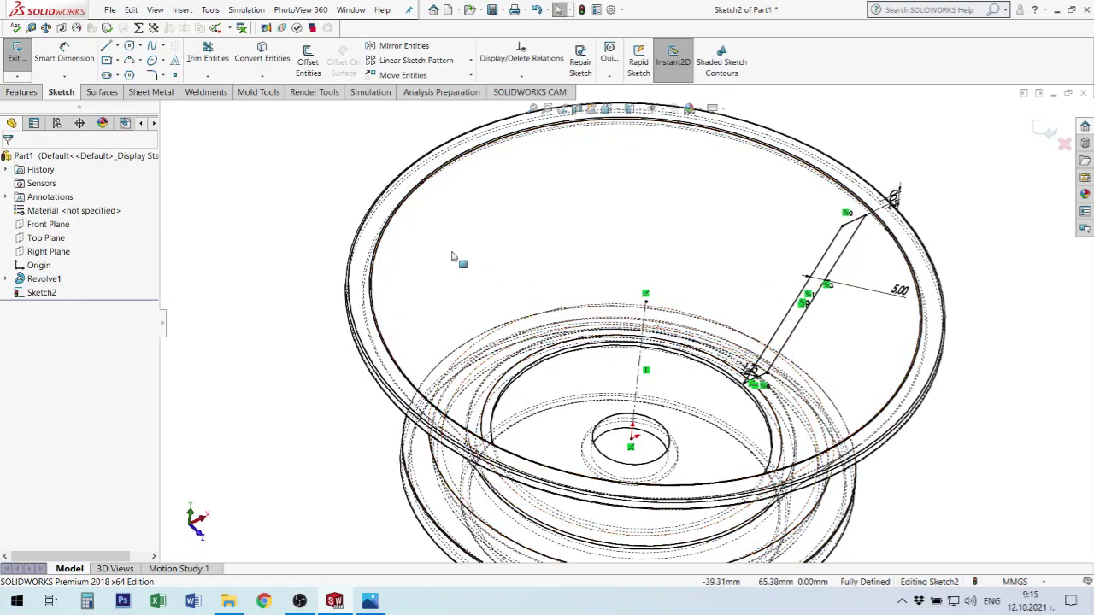
pyautogui.click(17, 92)
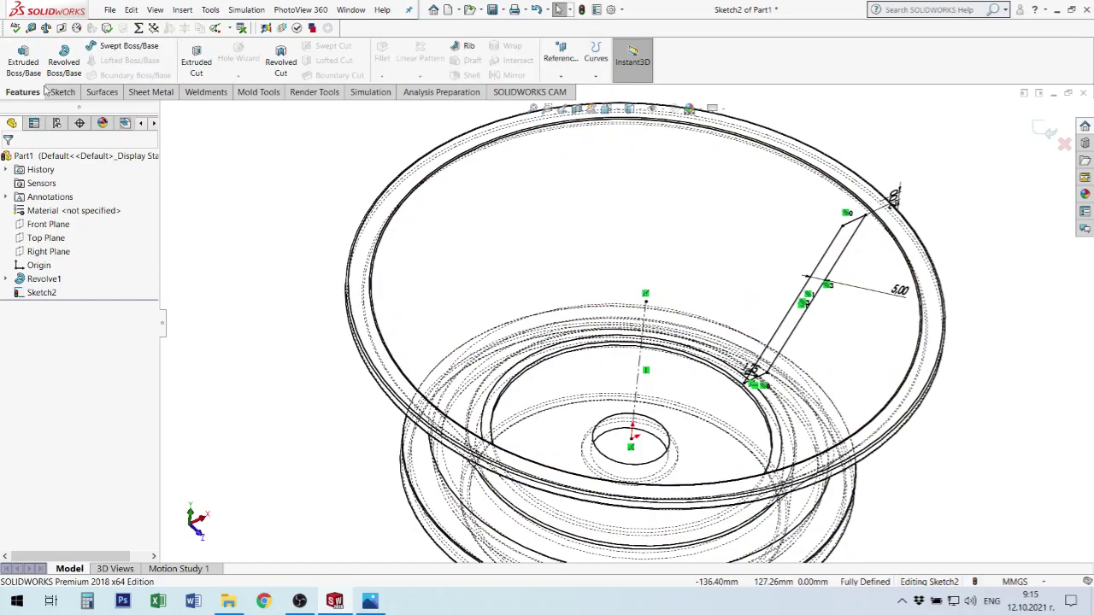
# Revolve-cut Sketch2 360° around Line9, with the display set to Shaded With Edges.
pyautogui.click(281, 65)
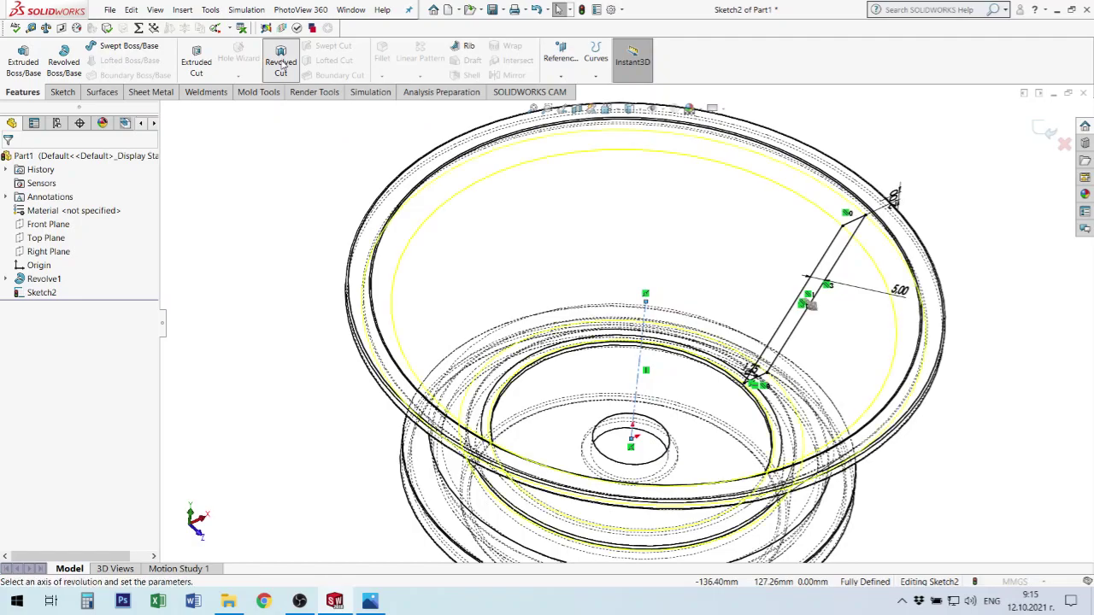
pyautogui.moveTo(739, 257); pyautogui.dragTo(743, 191, button='middle')
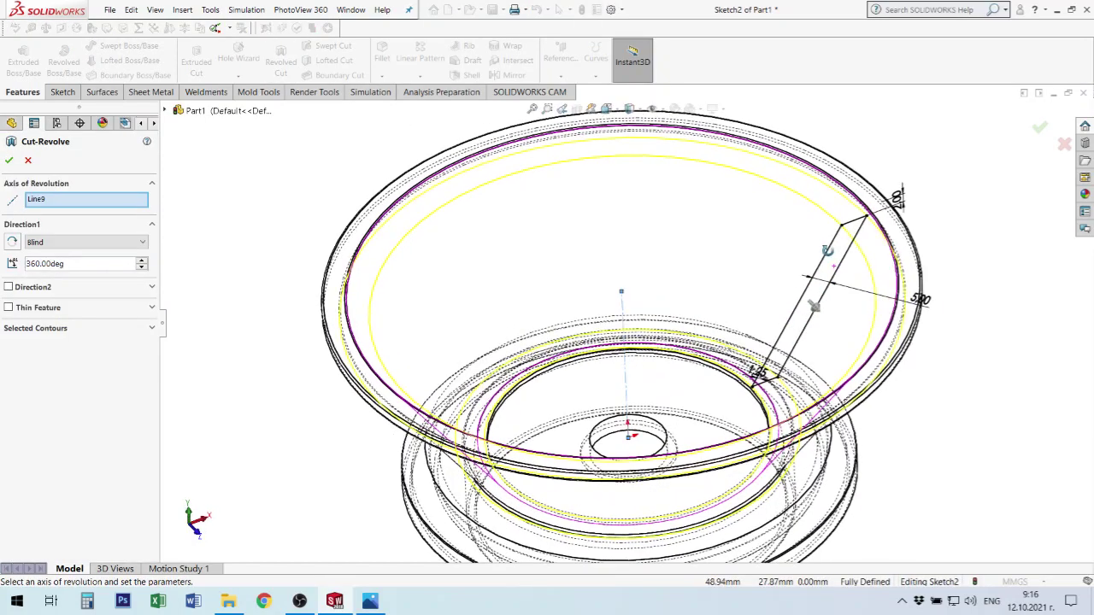
pyautogui.click(642, 111)
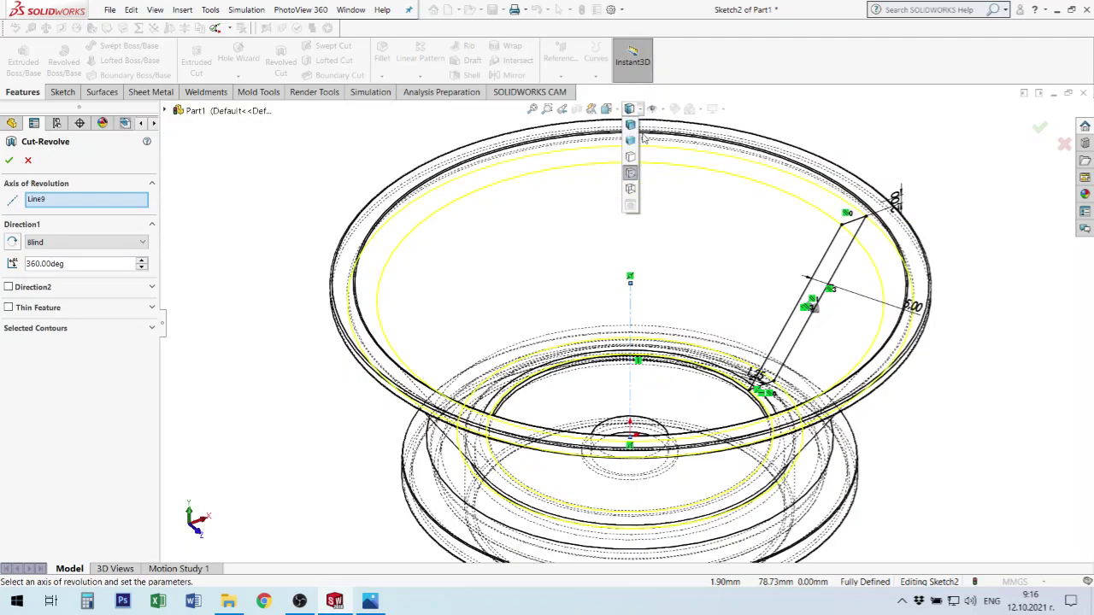
pyautogui.click(630, 124)
pyautogui.moveTo(776, 241)
pyautogui.mouseDown(button='middle')
pyautogui.moveTo(827, 146)
pyautogui.moveTo(777, 154)
pyautogui.mouseUp(button='middle')
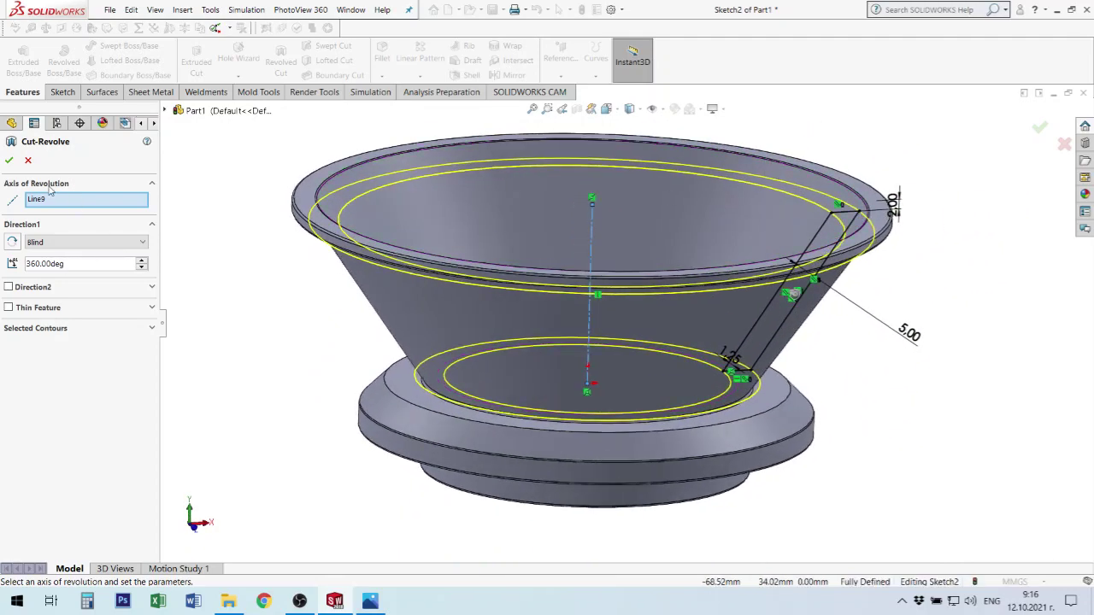
pyautogui.click(8, 160)
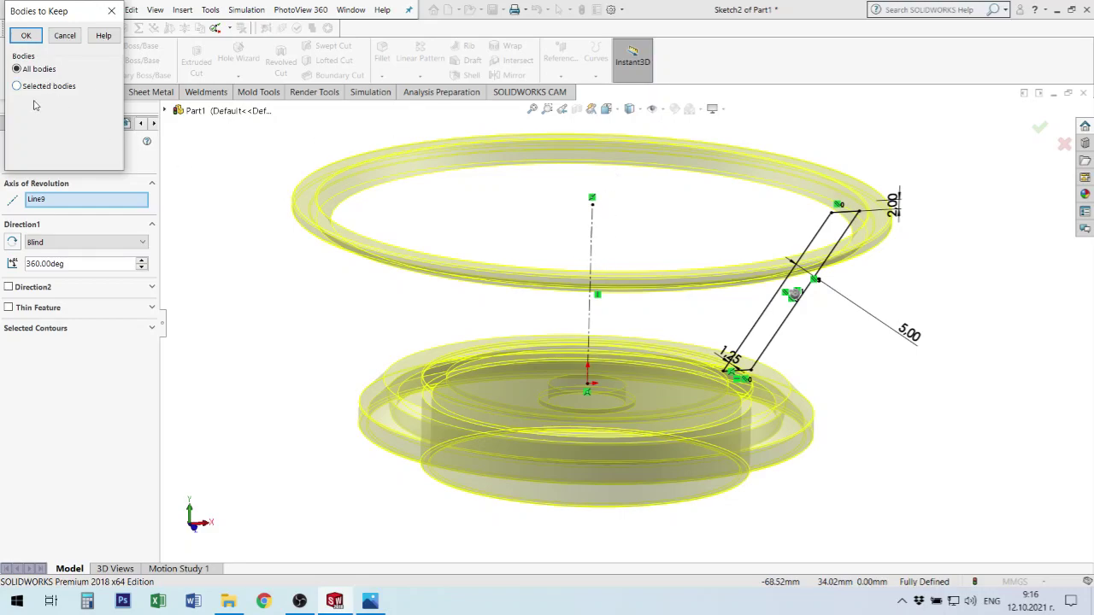
# Try keeping only selected bodies, then switch back to All bodies and finish Cut-Revolve1.
pyautogui.click(41, 88)
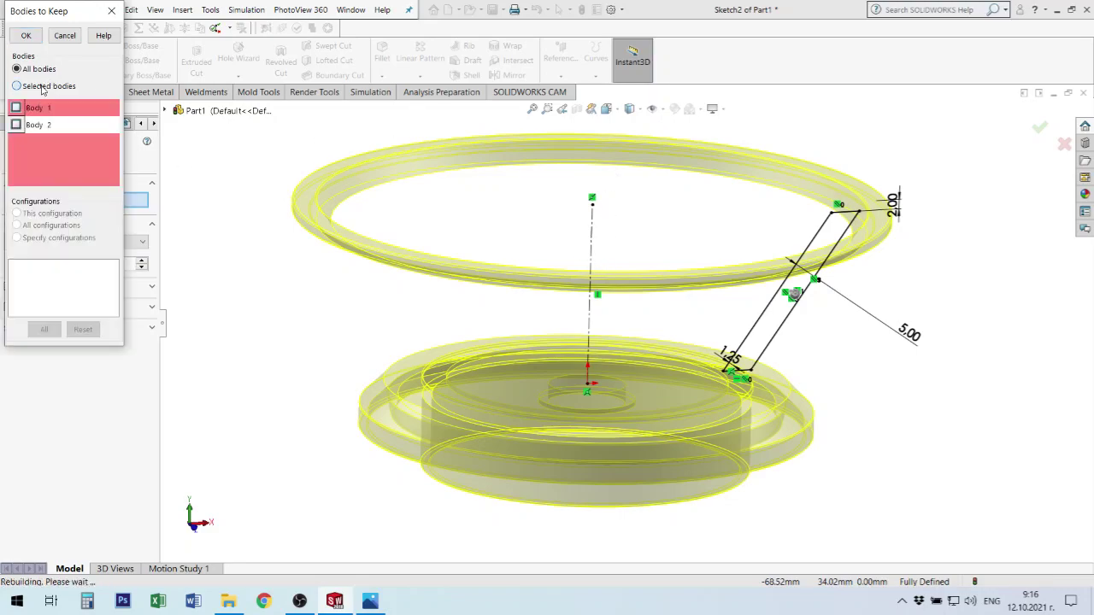
pyautogui.click(17, 109)
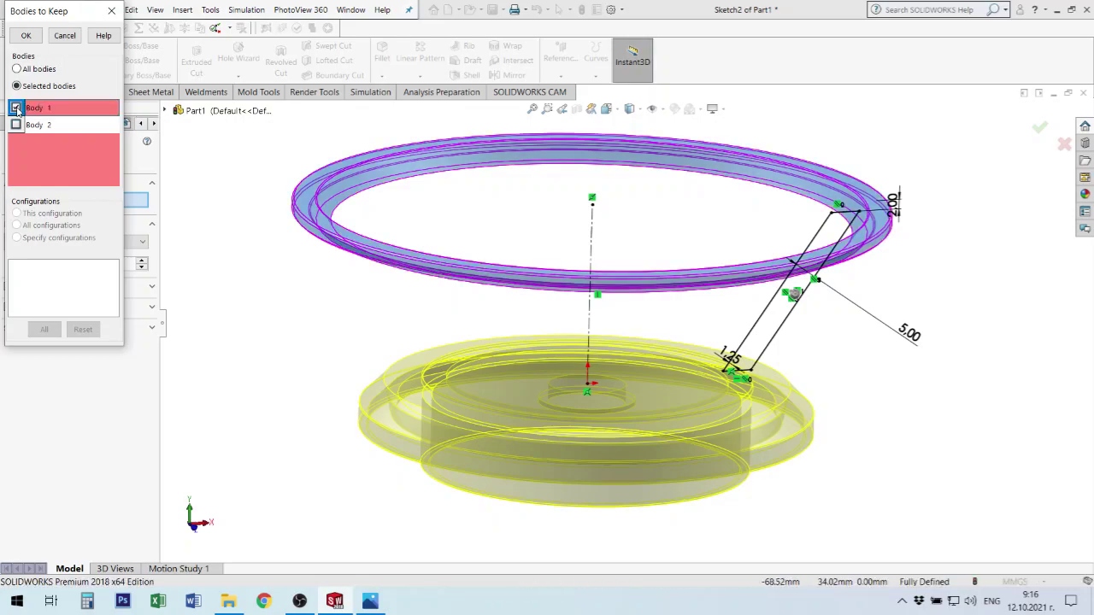
pyautogui.click(16, 125)
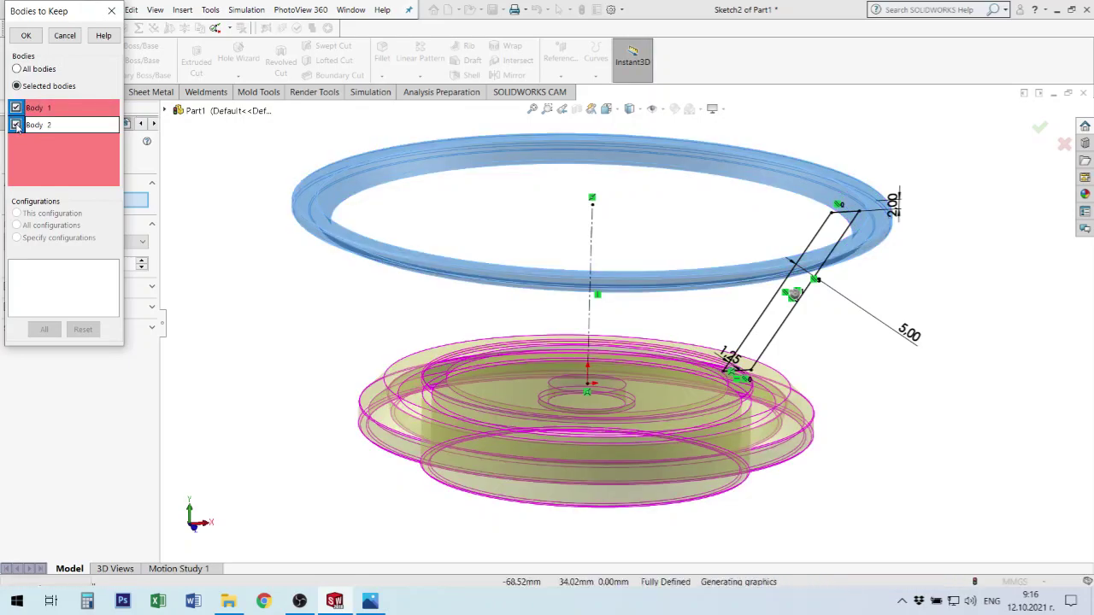
pyautogui.click(16, 109)
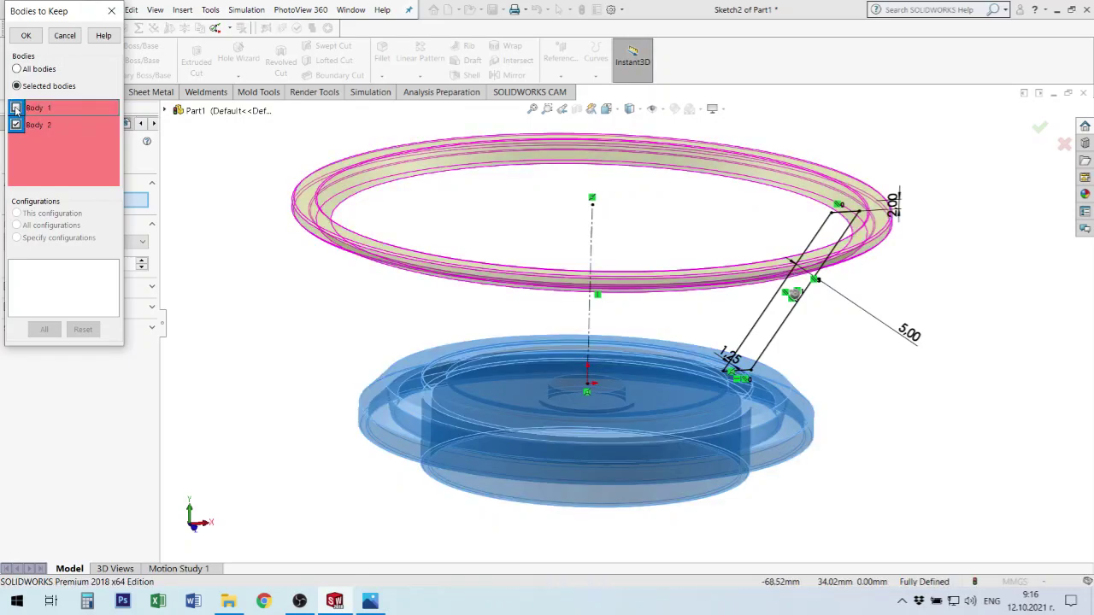
pyautogui.click(15, 126)
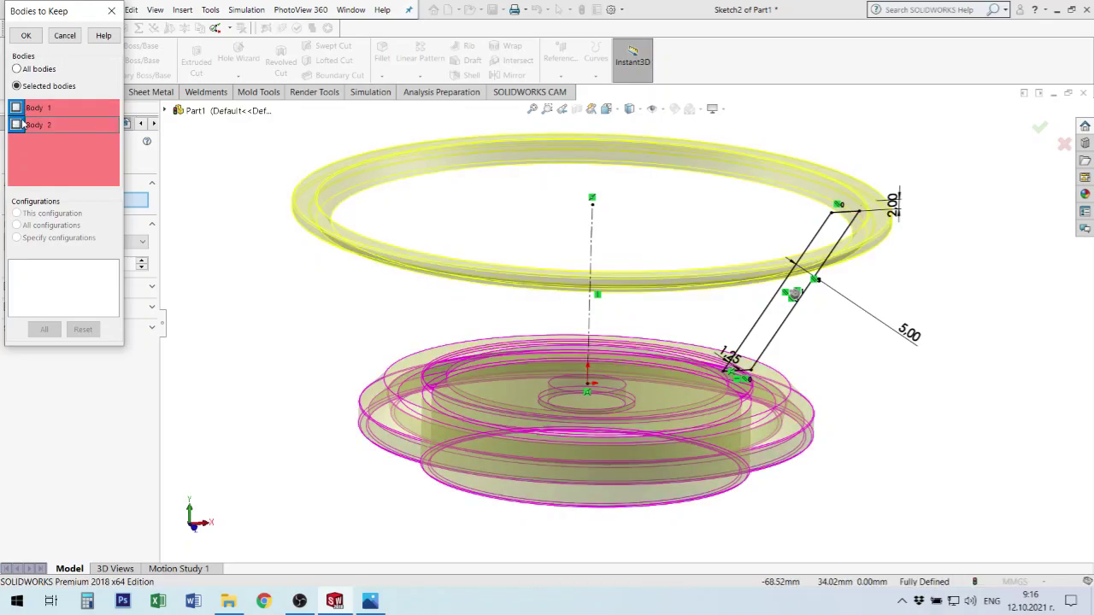
pyautogui.click(17, 70)
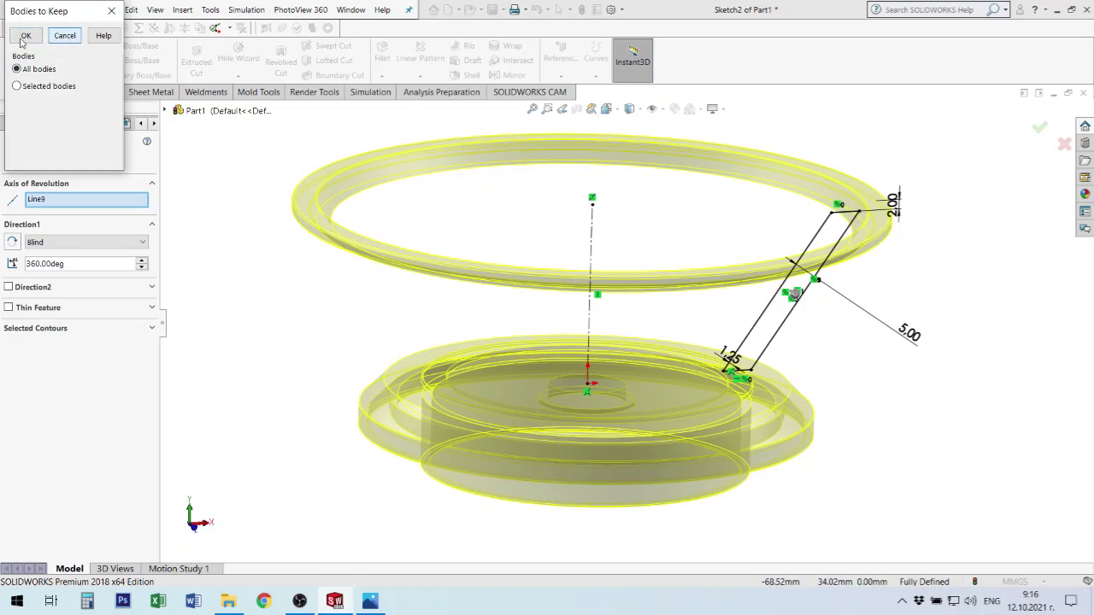
pyautogui.click(26, 39)
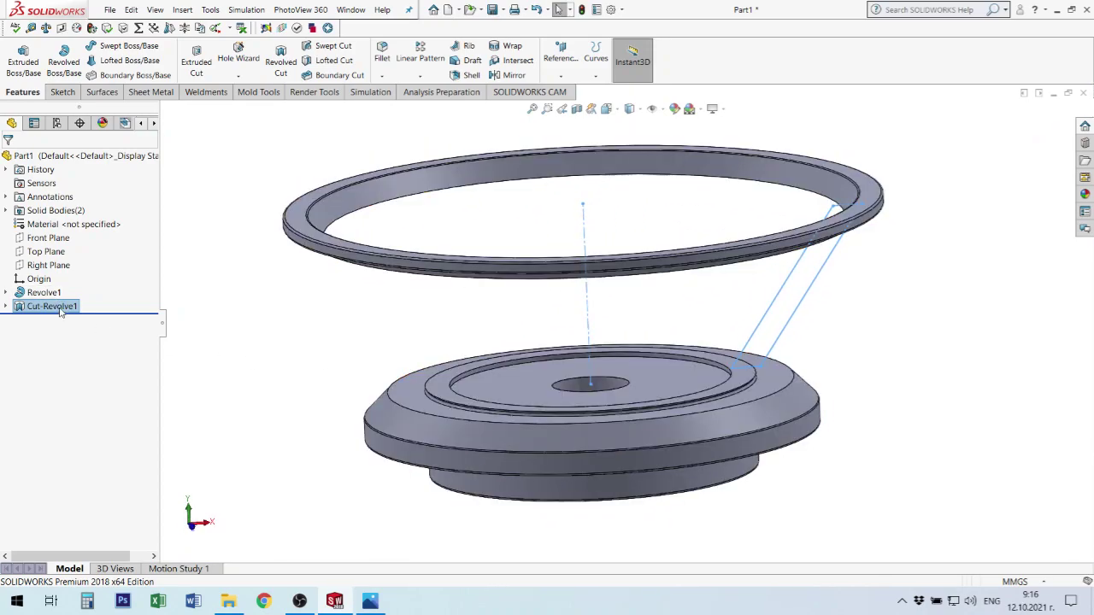
# Orbit the split part, then expand Cut-Revolve1 and select Sketch2.
pyautogui.moveTo(842, 377); pyautogui.dragTo(780, 289, button='middle')
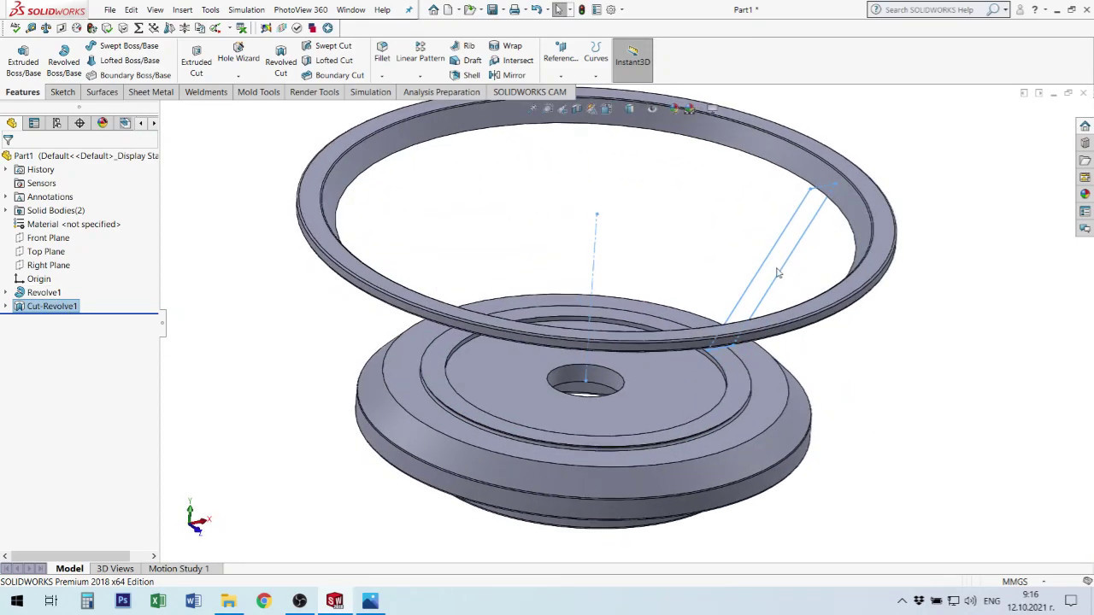
pyautogui.click(810, 290)
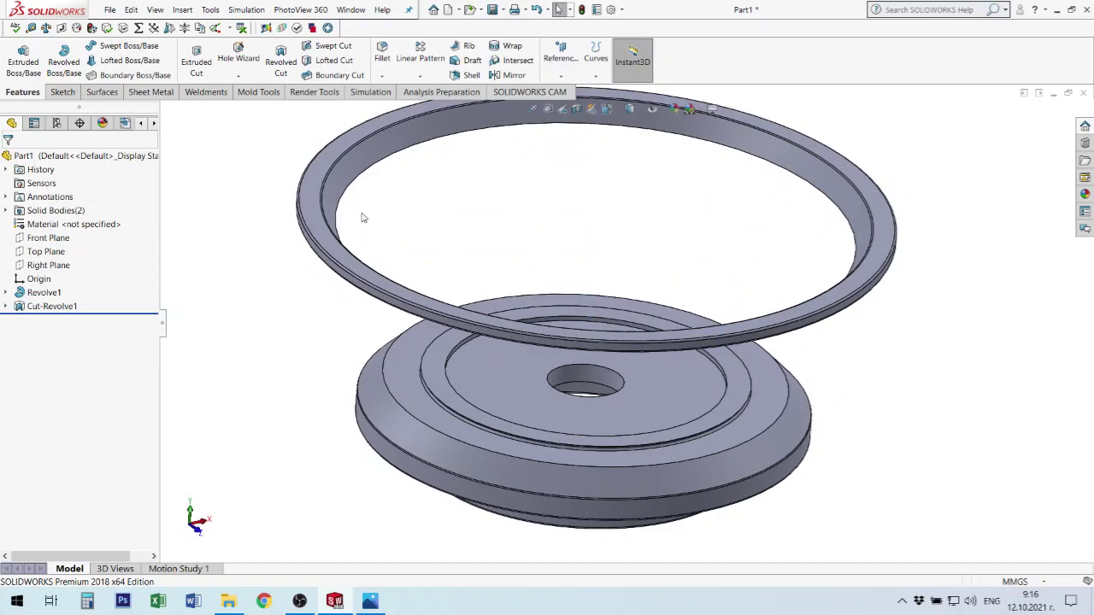
pyautogui.moveTo(635, 391)
pyautogui.mouseDown(button='middle')
pyautogui.moveTo(635, 324)
pyautogui.moveTo(623, 317)
pyautogui.moveTo(669, 262)
pyautogui.moveTo(630, 285)
pyautogui.moveTo(657, 264)
pyautogui.mouseUp(button='middle')
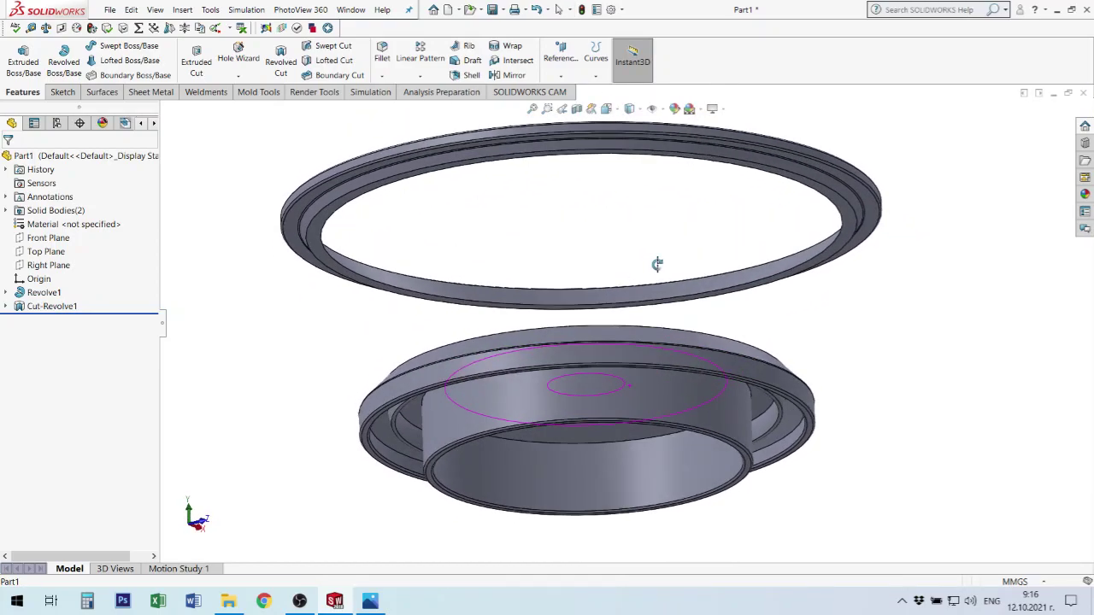
pyautogui.click(6, 306)
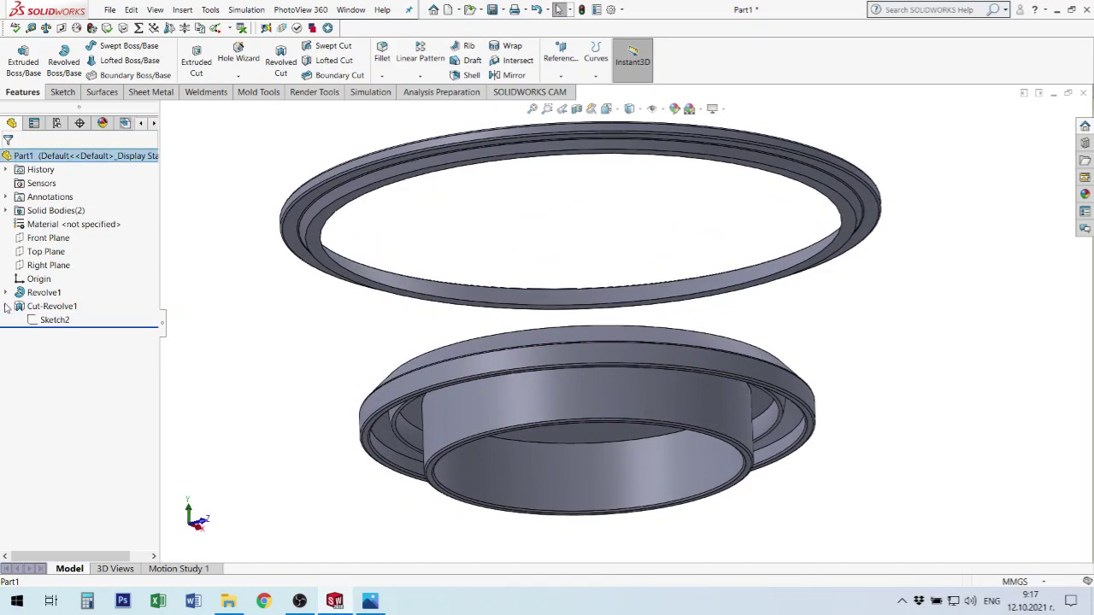
pyautogui.click(53, 320)
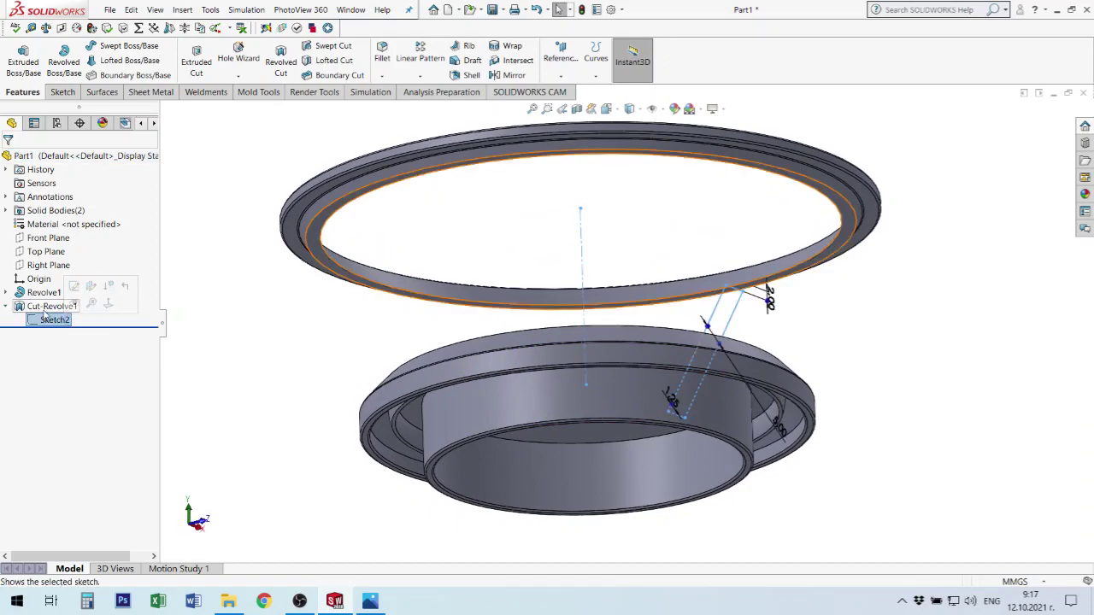
# Edit Cut-Revolve1 to revolve Mid Plane through 115 degrees and confirm the cut.
pyautogui.click(51, 306)
pyautogui.click(63, 274)
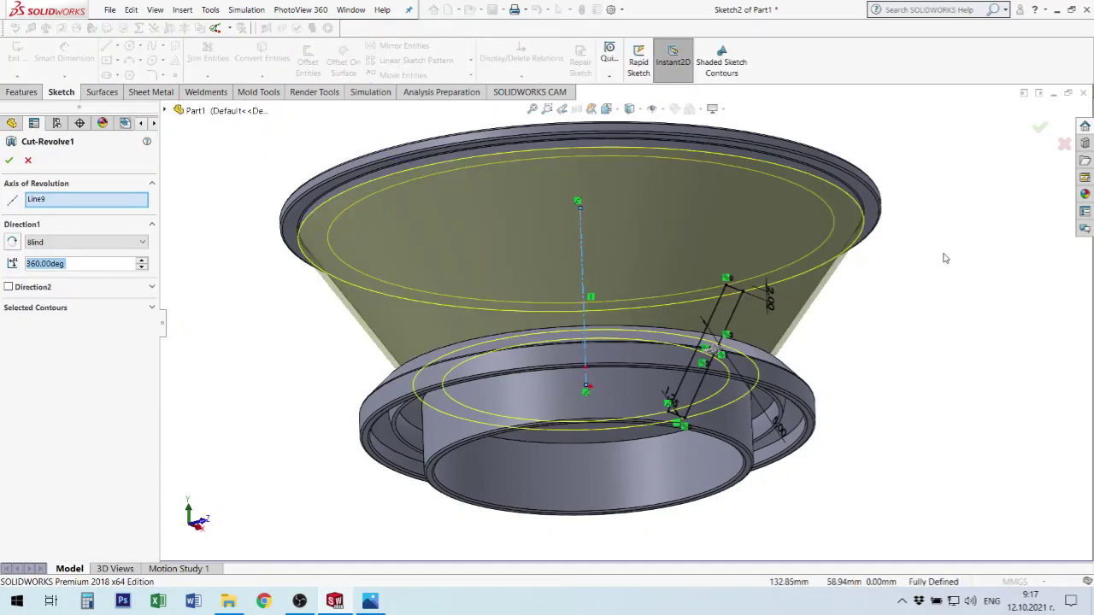
pyautogui.moveTo(942, 254)
pyautogui.mouseDown(button='middle')
pyautogui.moveTo(921, 339)
pyautogui.moveTo(901, 364)
pyautogui.mouseUp(button='middle')
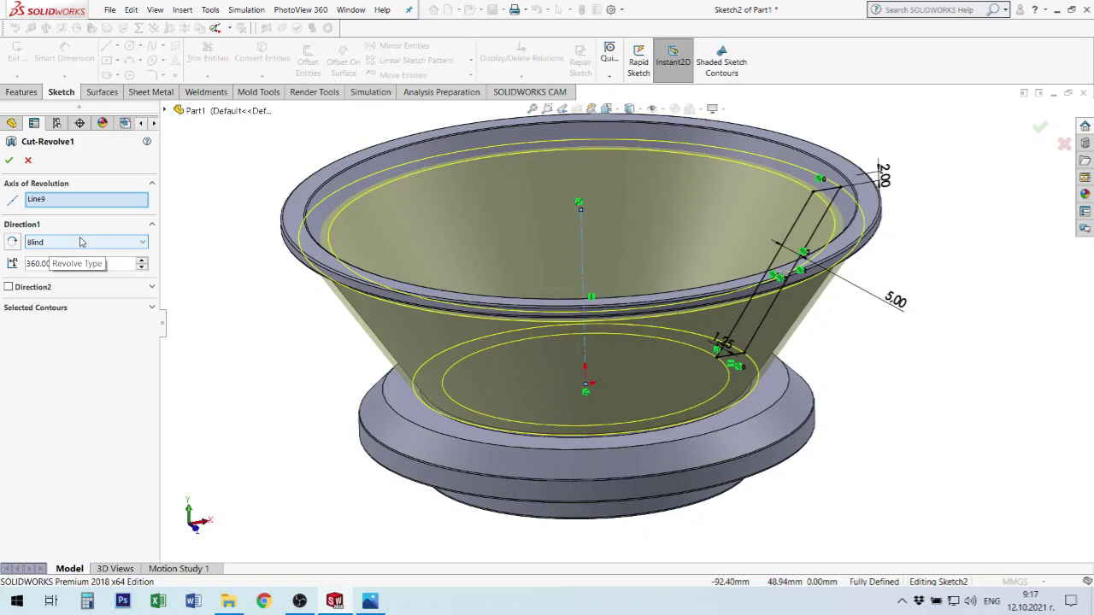
pyautogui.click(88, 245)
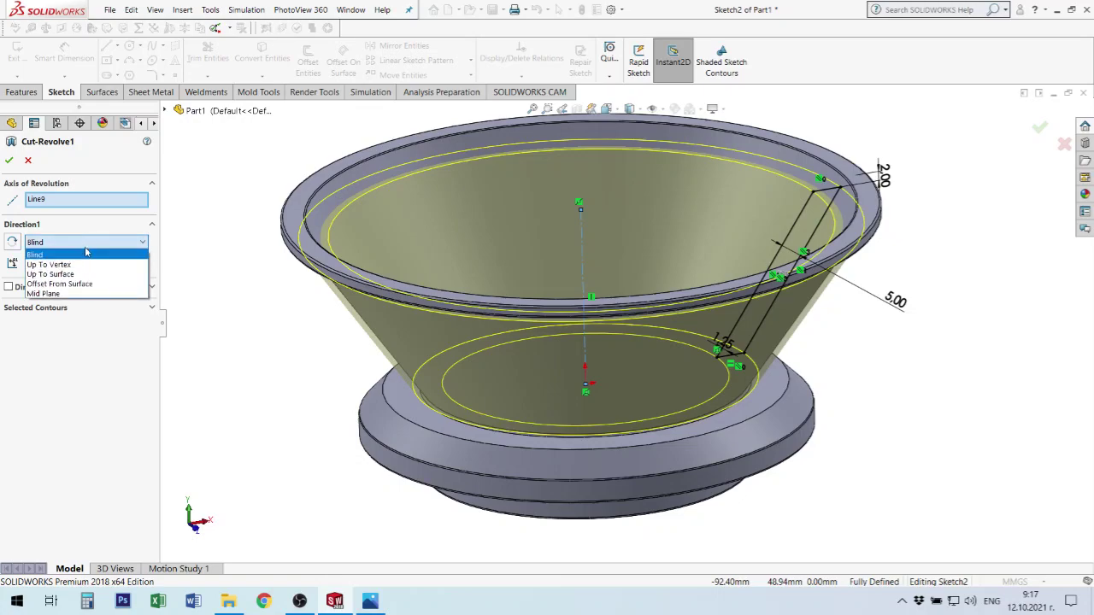
pyautogui.click(78, 295)
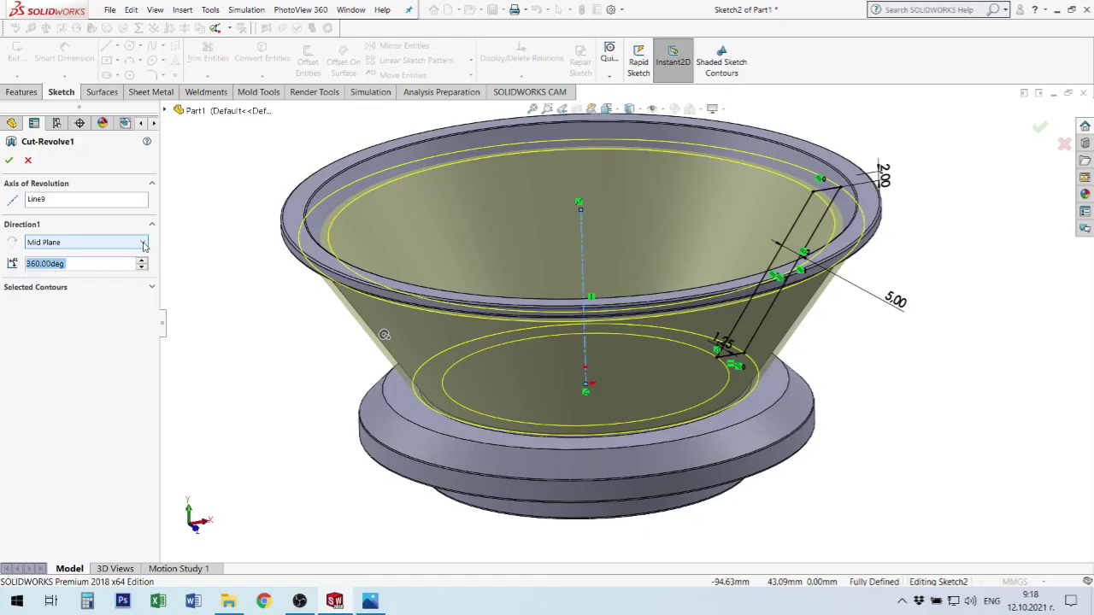
pyautogui.write('11')
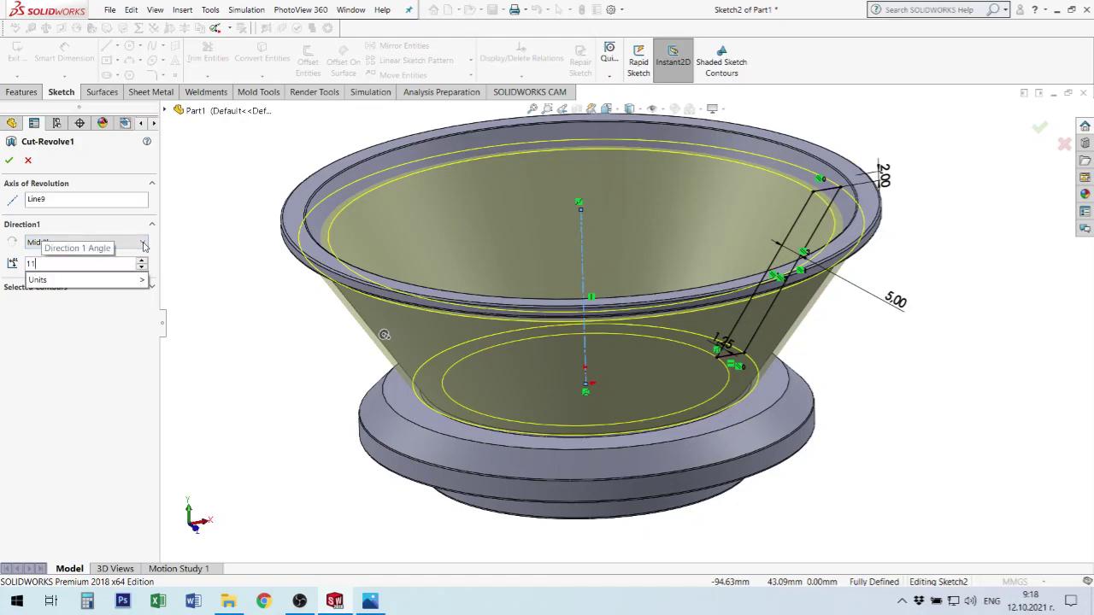
pyautogui.write('5')
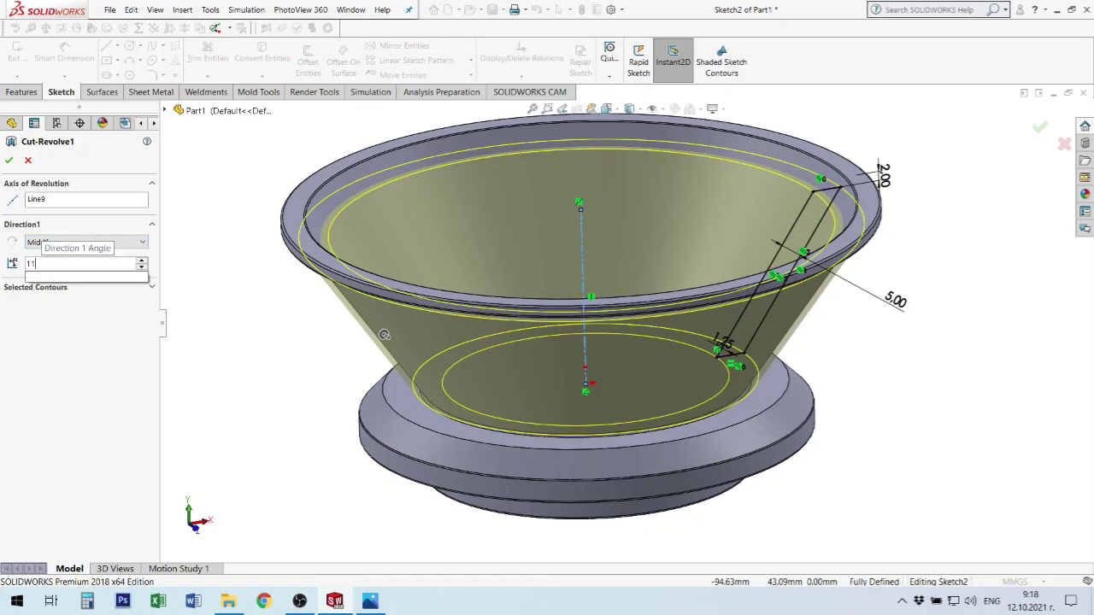
pyautogui.press('Return')
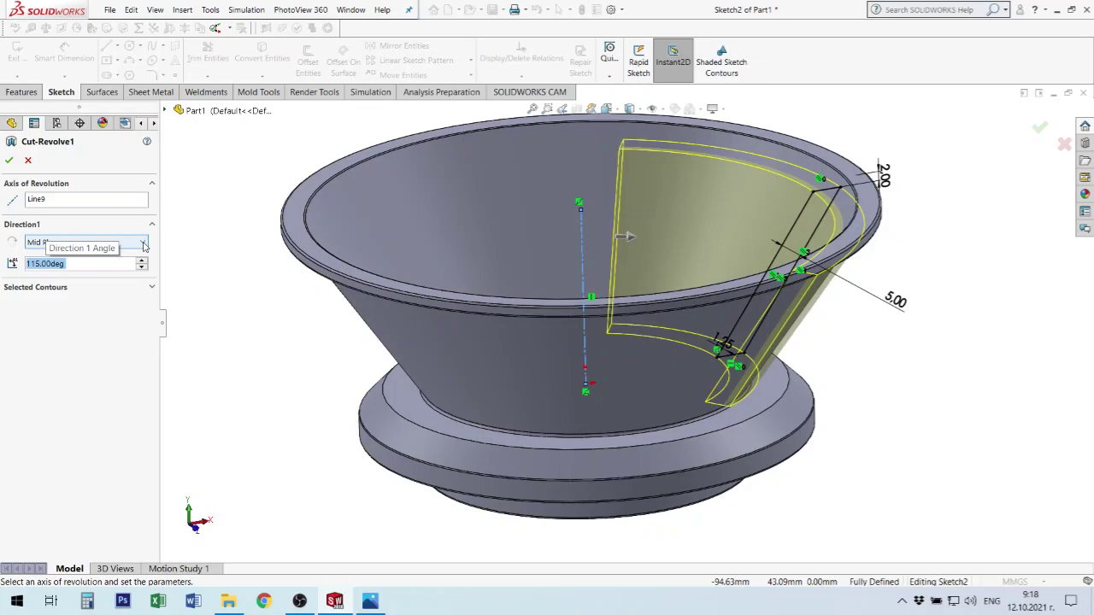
pyautogui.moveTo(838, 222); pyautogui.dragTo(852, 290, button='middle')
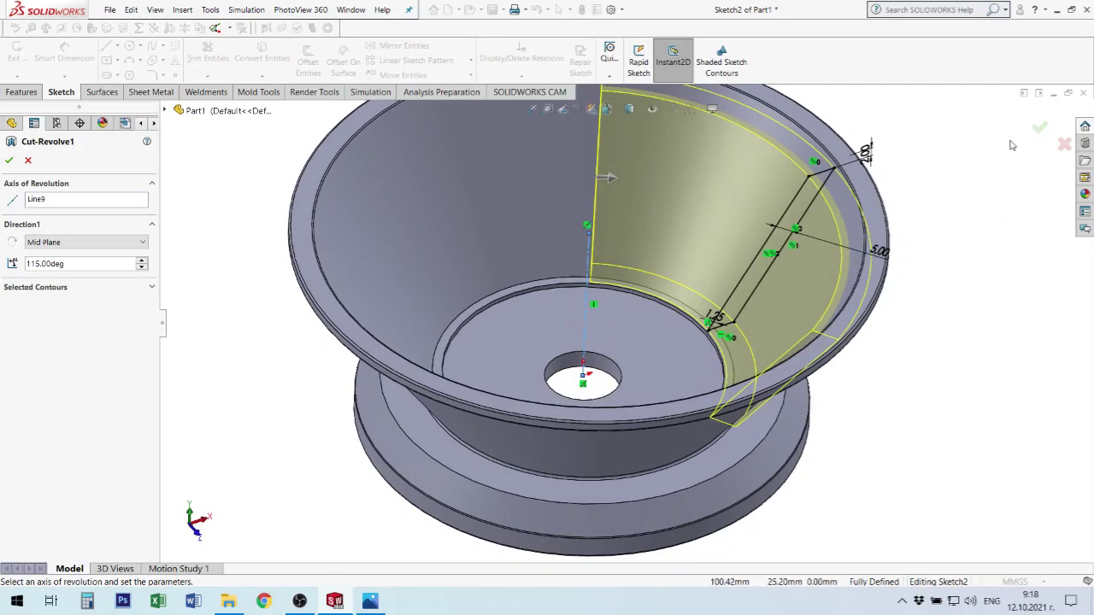
pyautogui.click(1039, 128)
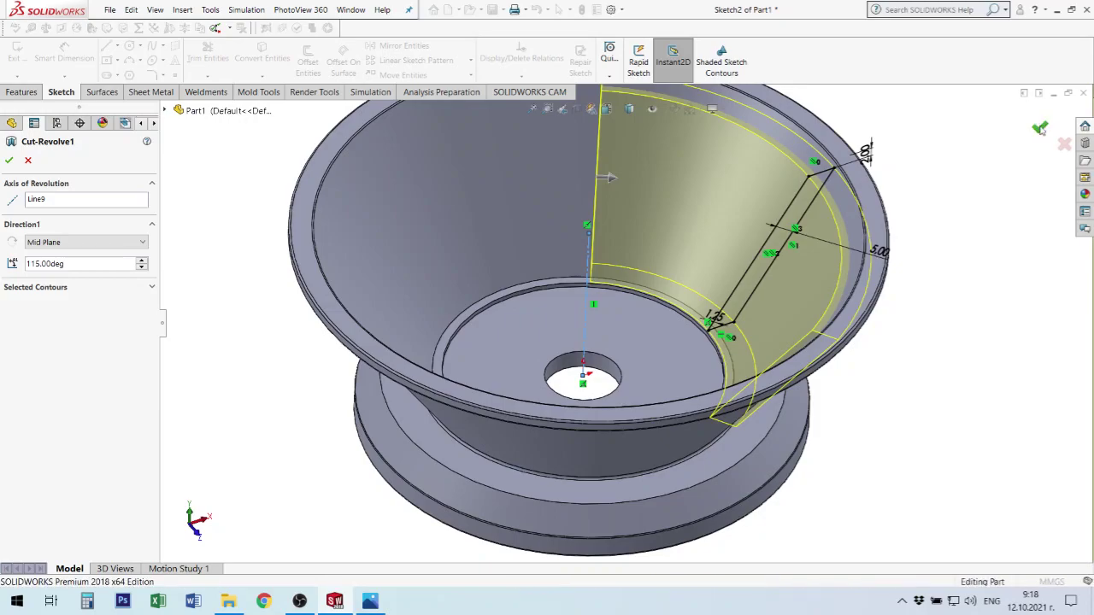
pyautogui.moveTo(855, 371)
pyautogui.mouseDown(button='middle')
pyautogui.moveTo(745, 371)
pyautogui.moveTo(756, 205)
pyautogui.mouseUp(button='middle')
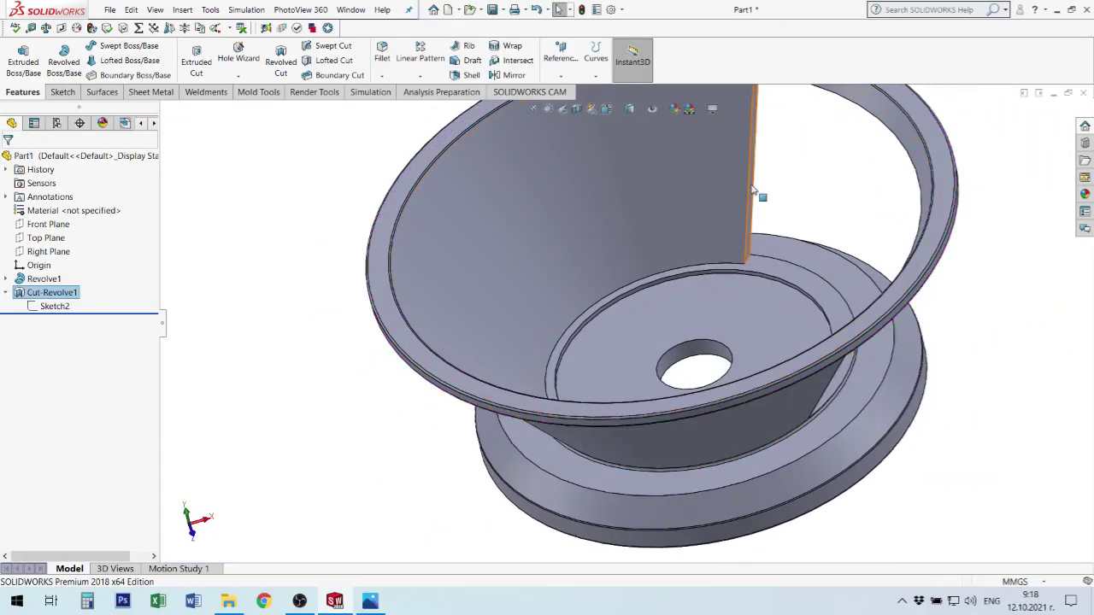
pyautogui.scroll(3, 747, 200)
pyautogui.scroll(-3, 703, 225)
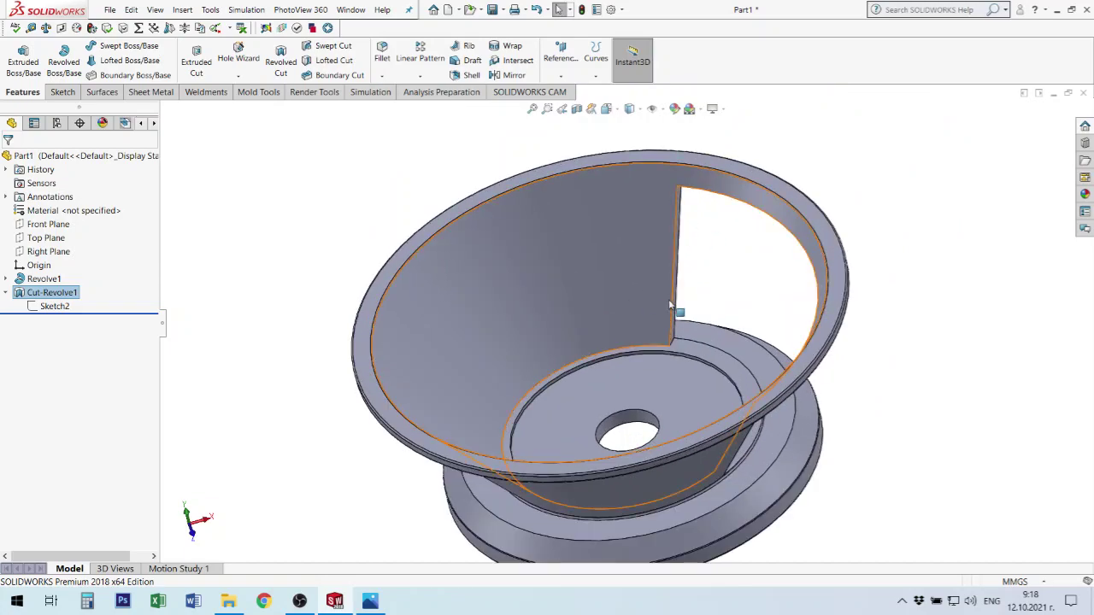
pyautogui.click(936, 350)
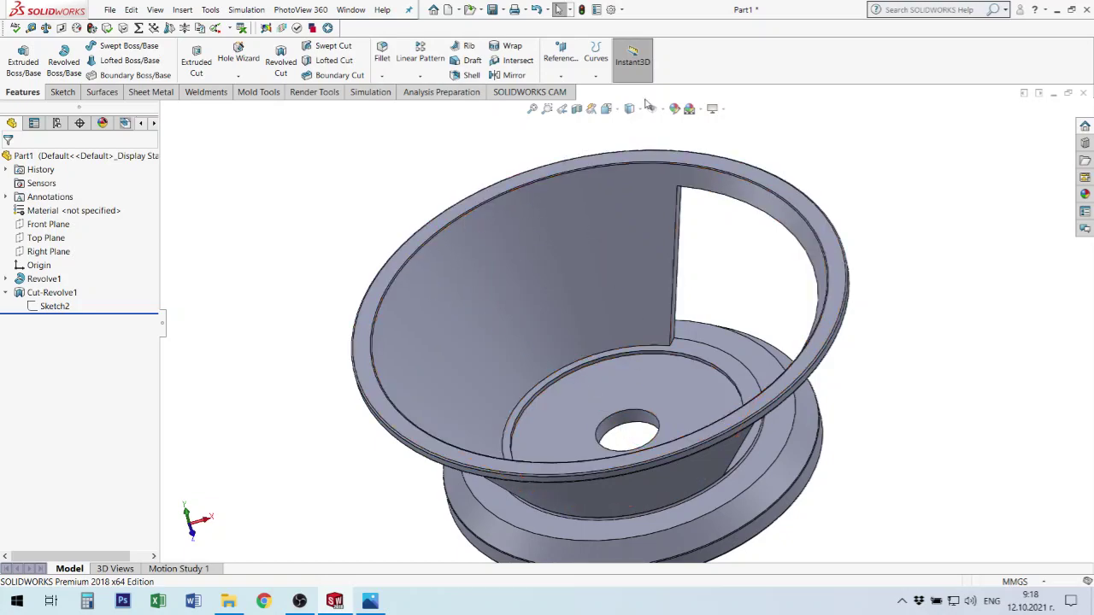
pyautogui.click(642, 61)
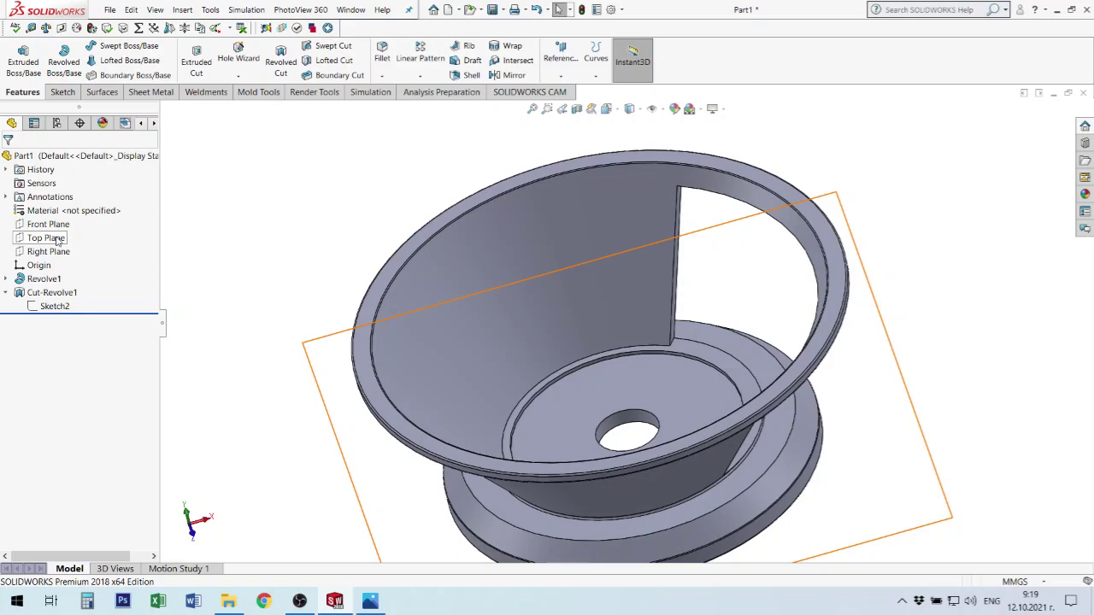
pyautogui.scroll(3, 660, 340)
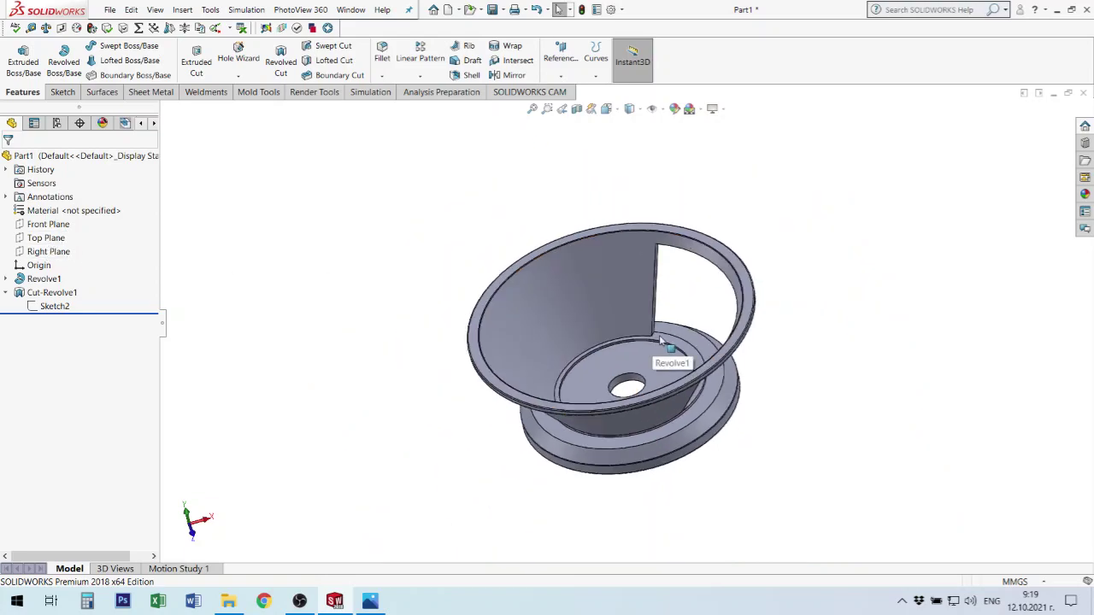
pyautogui.moveTo(660, 340)
pyautogui.mouseDown(button='middle')
pyautogui.moveTo(679, 311)
pyautogui.moveTo(632, 401)
pyautogui.mouseUp(button='middle')
pyautogui.scroll(-3, 653, 368)
pyautogui.scroll(2, 653, 371)
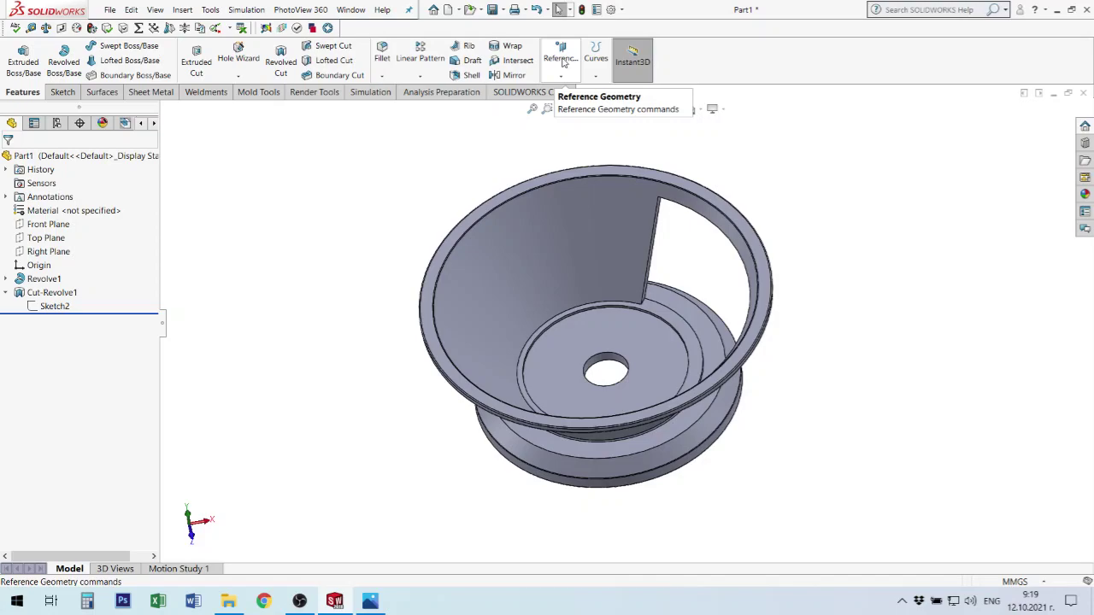
# Show the Insert menu's Reference Geometry options: Plane, Axis, Coordinate System, Point.
pyautogui.click(186, 10)
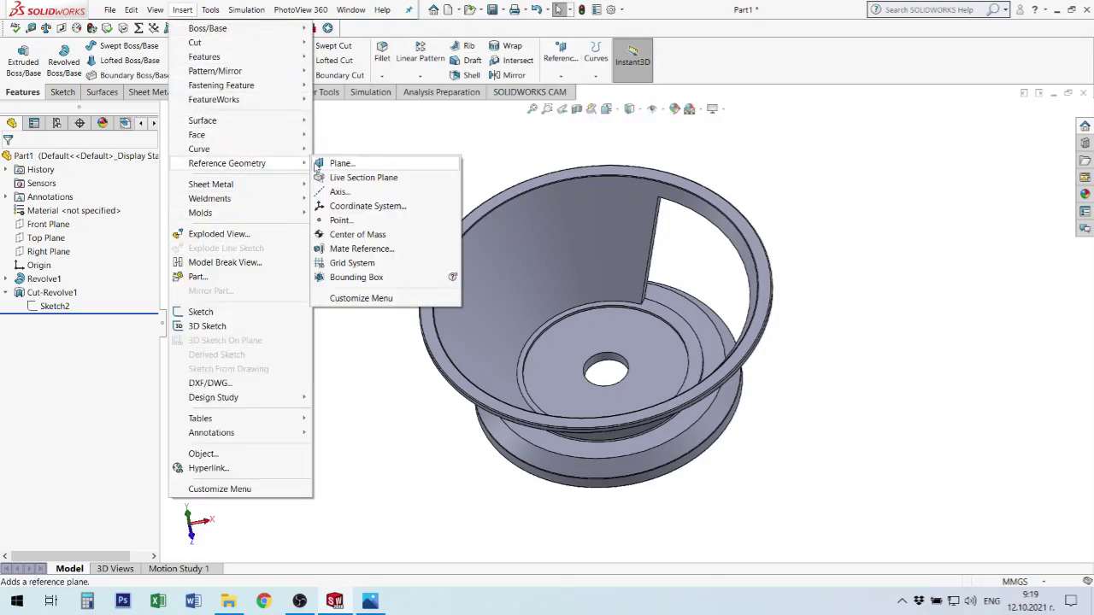
pyautogui.moveTo(228, 163)
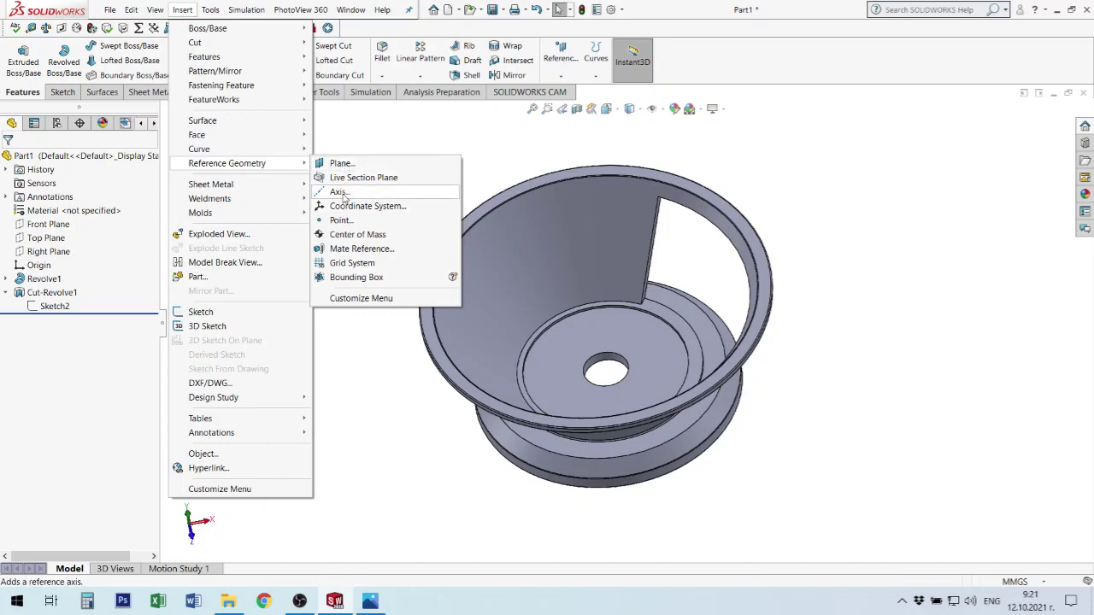
# Create Axis1 from the centre hole's cylindrical face, then select it in the tree.
pyautogui.click(342, 195)
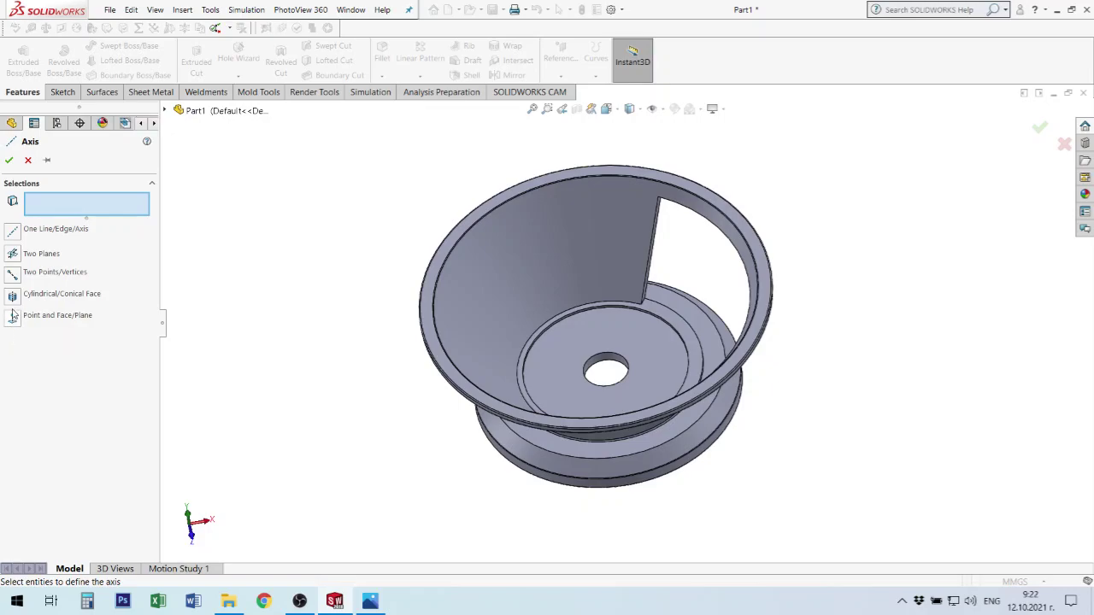
pyautogui.click(12, 296)
pyautogui.scroll(-3, 574, 333)
pyautogui.scroll(-4, 590, 351)
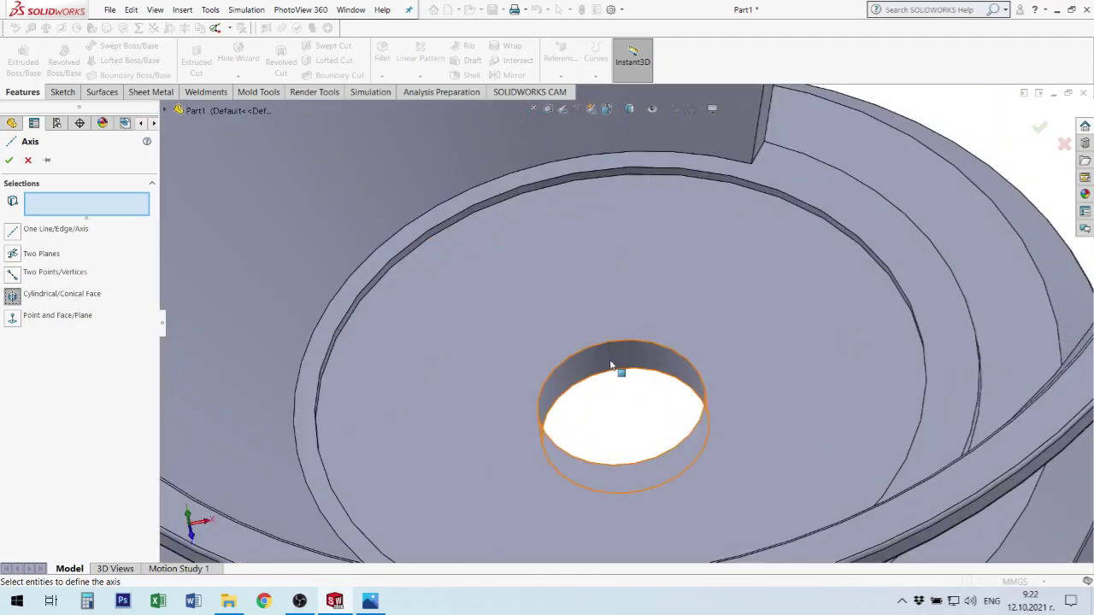
pyautogui.click(609, 384)
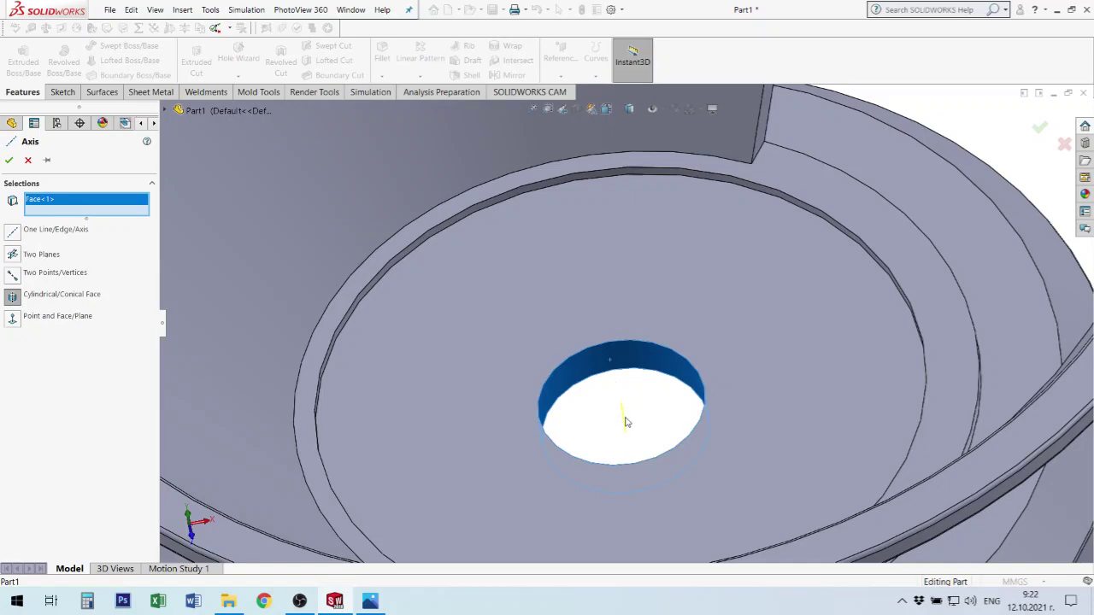
pyautogui.click(9, 161)
pyautogui.scroll(2, 646, 406)
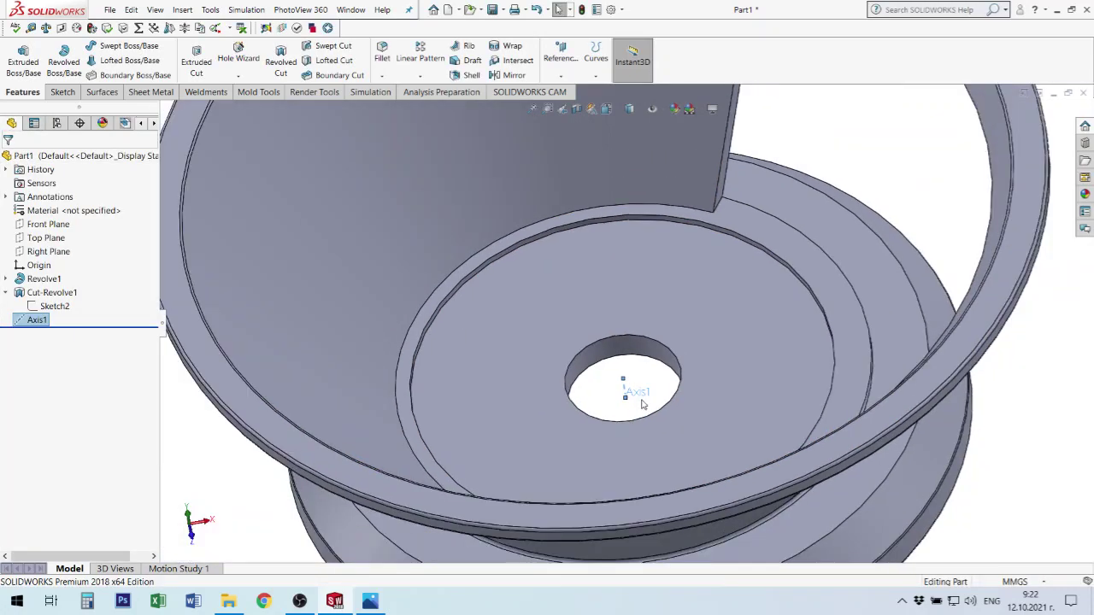
pyautogui.scroll(2, 642, 402)
pyautogui.click(936, 466)
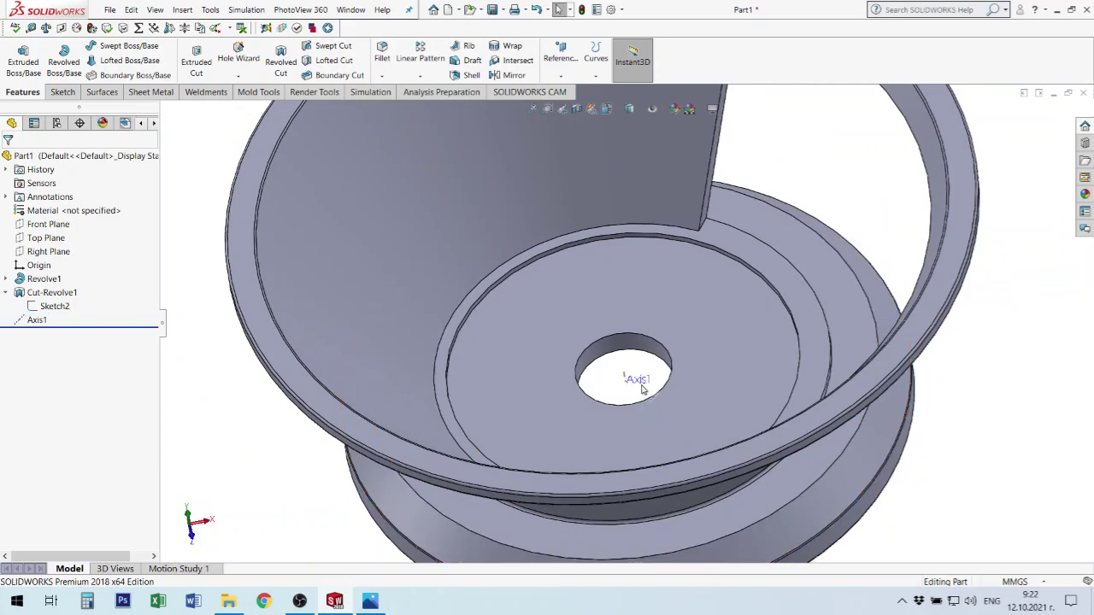
pyautogui.click(33, 320)
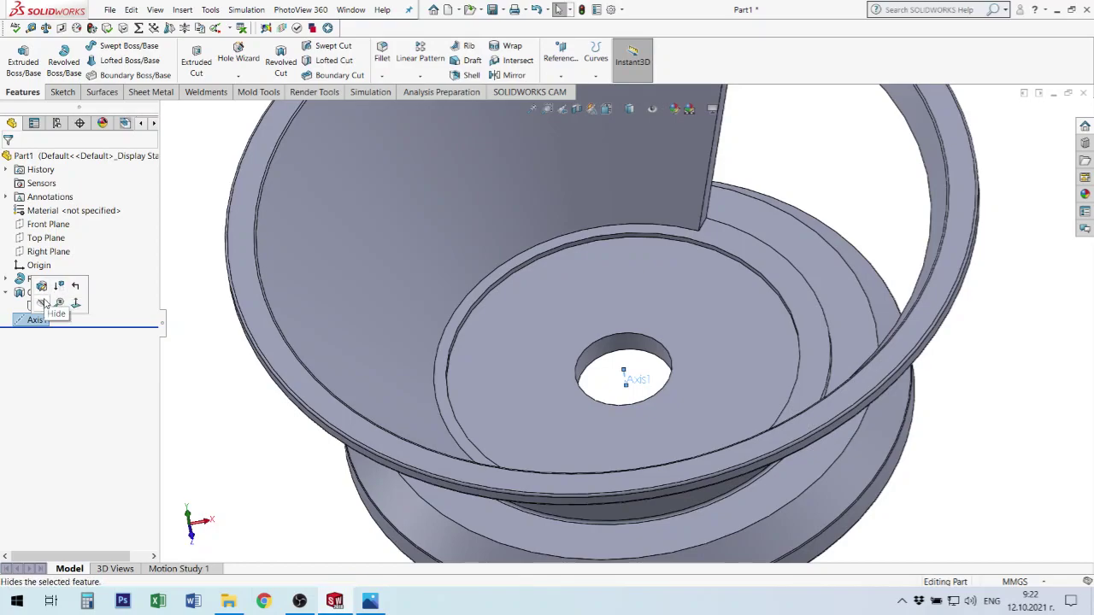
# Hide Axis1 in the model view, then reselect it in the tree.
pyautogui.click(42, 304)
pyautogui.scroll(3, 592, 401)
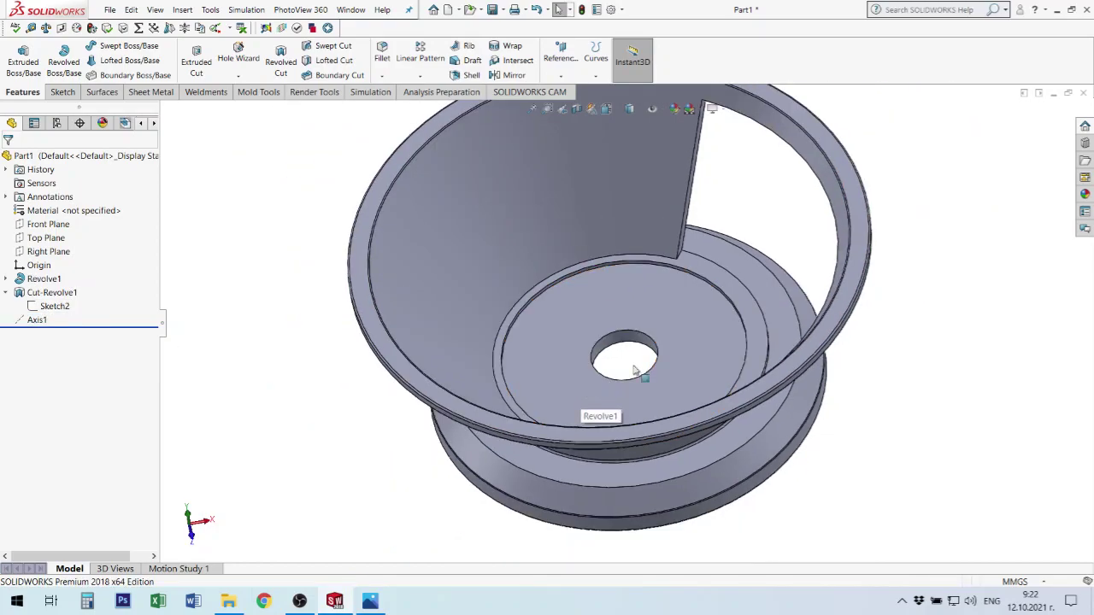
pyautogui.moveTo(632, 385)
pyautogui.mouseDown(button='middle')
pyautogui.moveTo(688, 288)
pyautogui.moveTo(630, 298)
pyautogui.moveTo(639, 325)
pyautogui.mouseUp(button='middle')
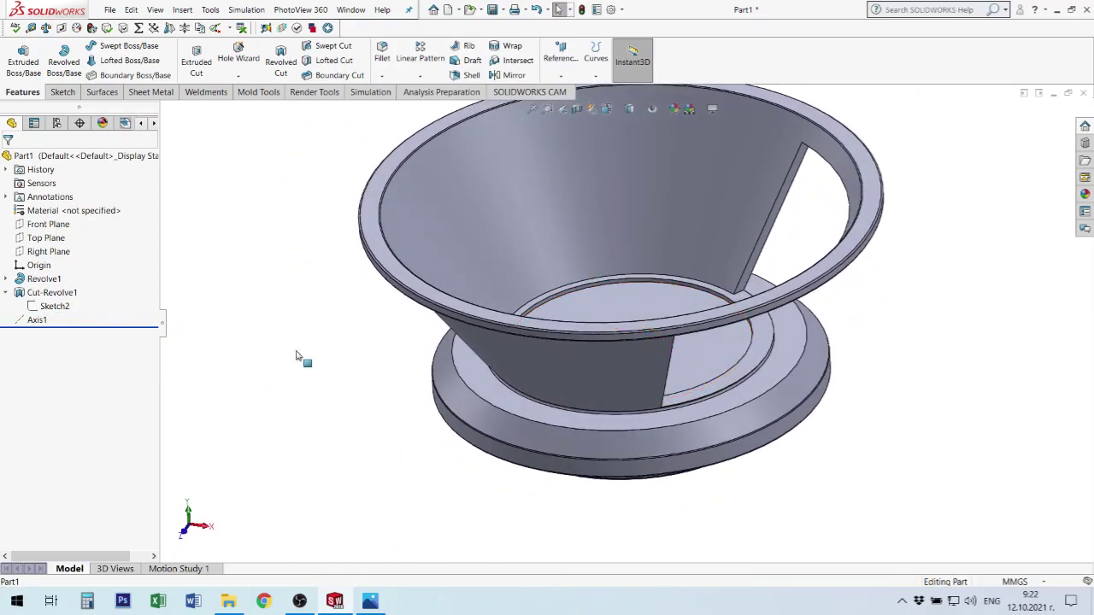
pyautogui.click(37, 320)
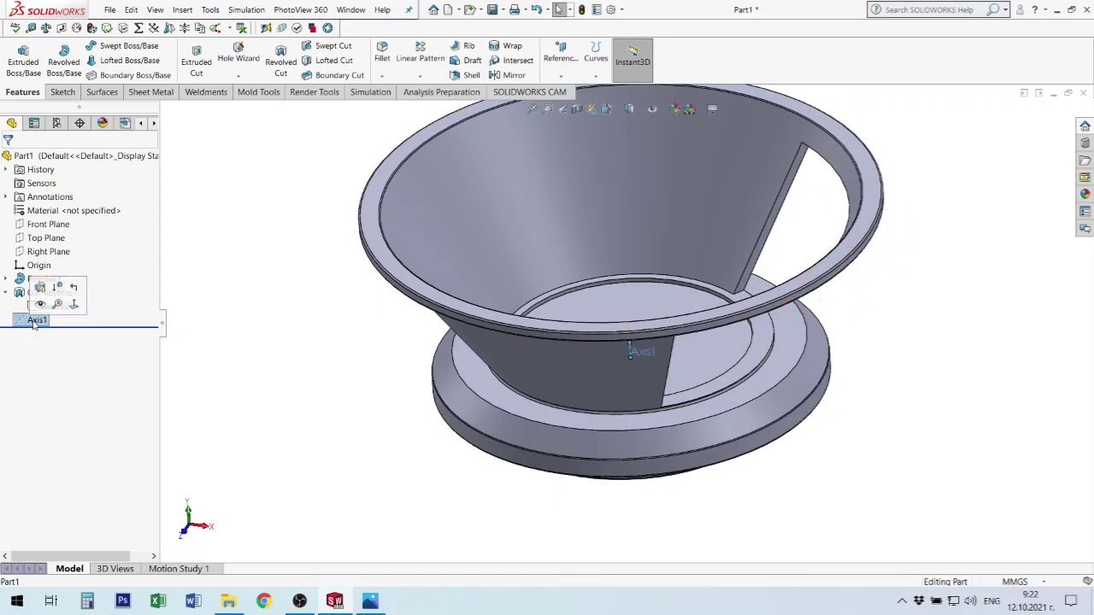
# Select the Cut-Revolve1 window and open the Linear Pattern dropdown of pattern types.
pyautogui.moveTo(579, 291); pyautogui.dragTo(602, 291, button='middle')
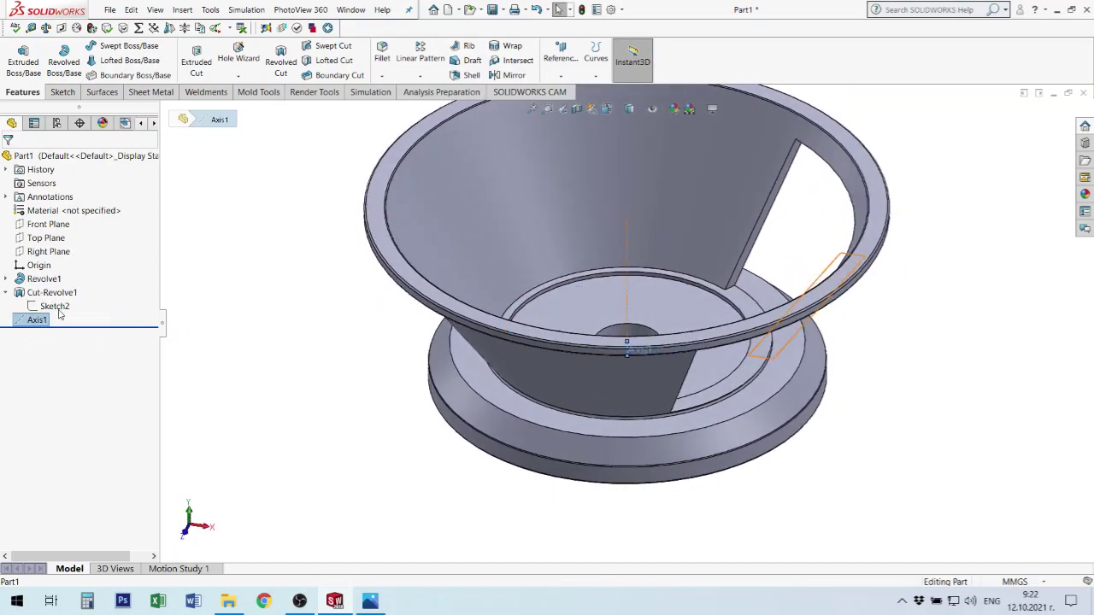
pyautogui.moveTo(57, 296); pyautogui.dragTo(53, 295)
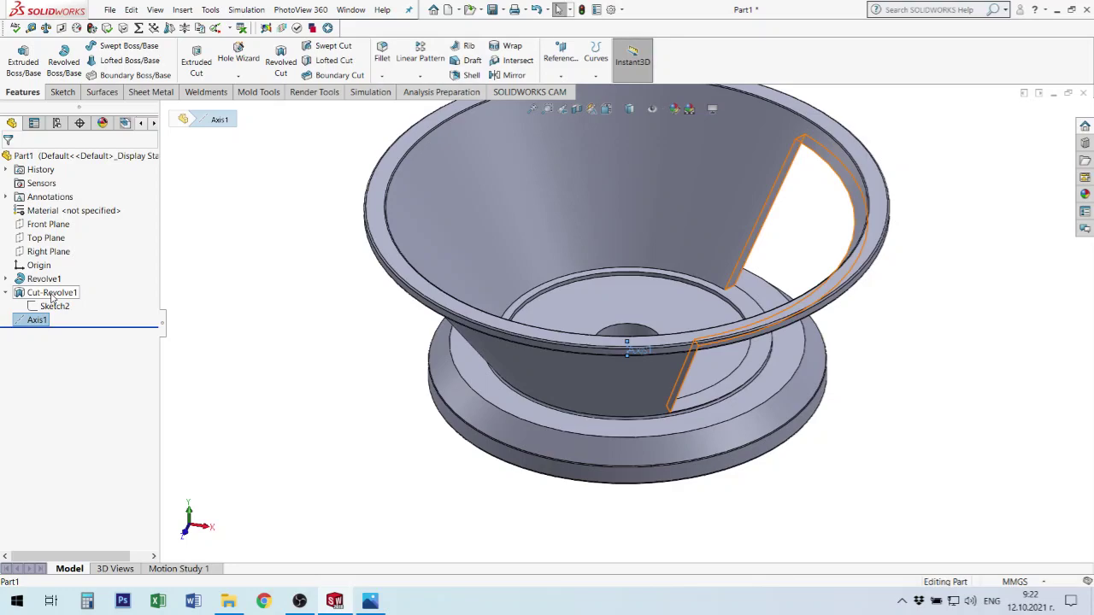
pyautogui.click(52, 296)
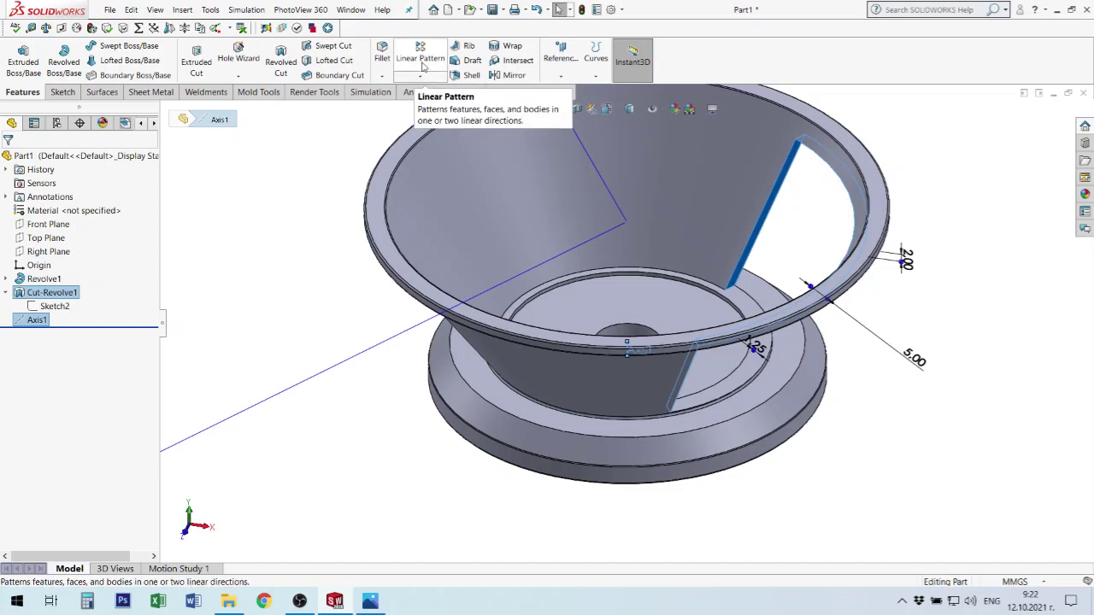
pyautogui.click(421, 77)
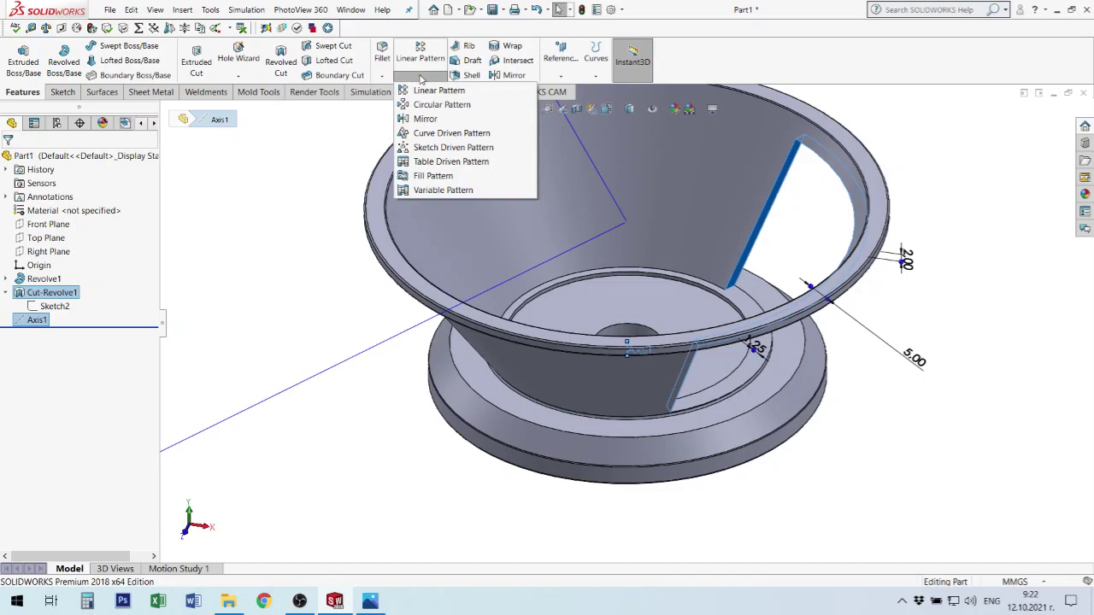
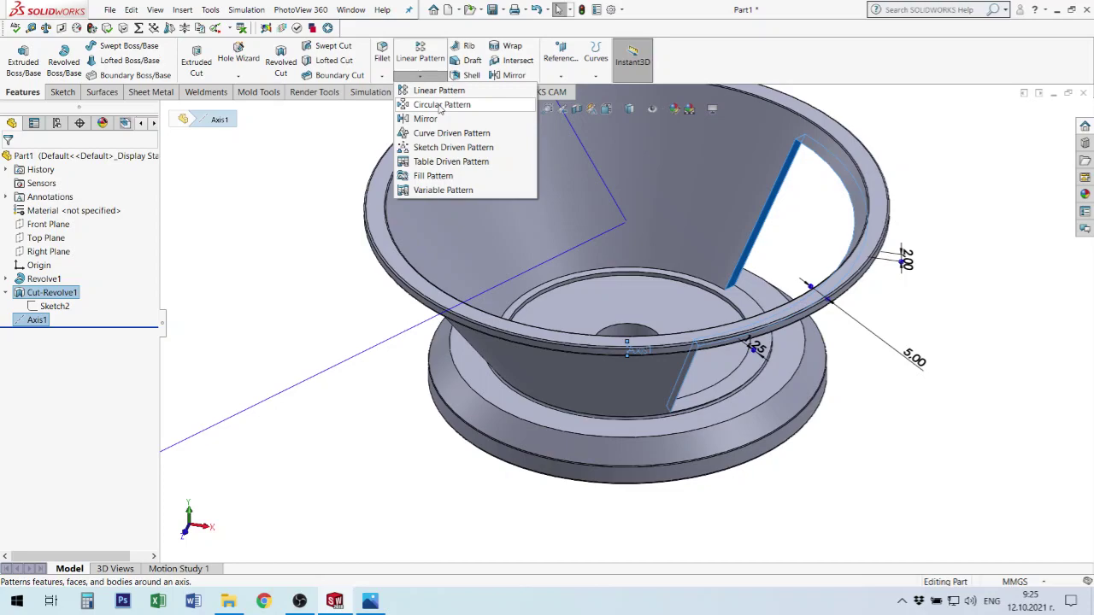
# Set up a circular pattern of Cut-Revolve1 about Axis1 with 5 equally spaced instances over 360°.
pyautogui.click(440, 105)
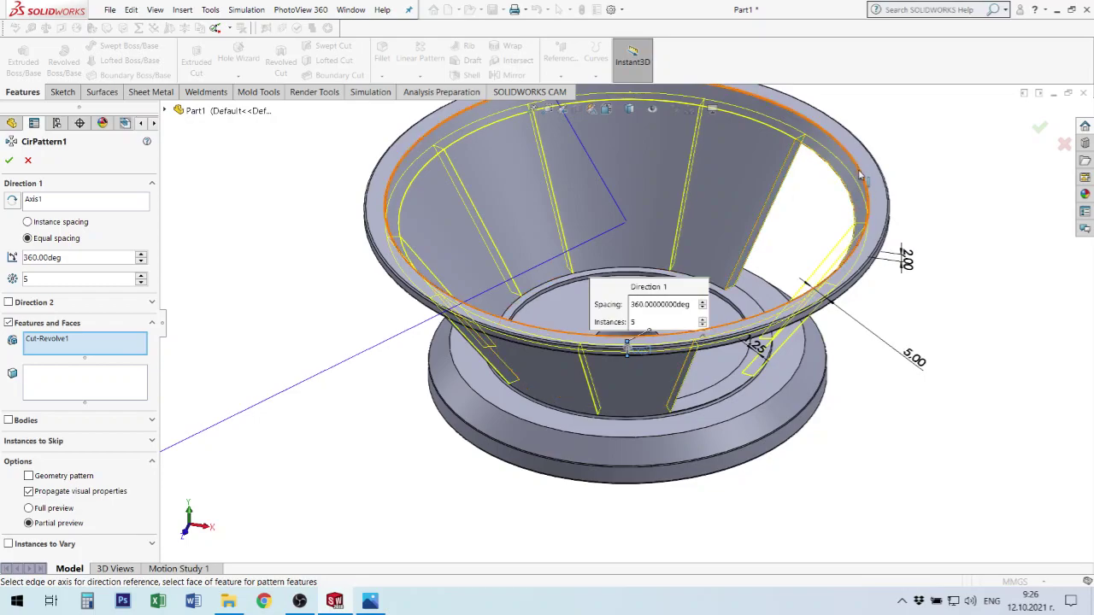
pyautogui.scroll(5, 795, 201)
pyautogui.moveTo(762, 229)
pyautogui.mouseDown(button='middle')
pyautogui.moveTo(731, 346)
pyautogui.moveTo(722, 256)
pyautogui.mouseUp(button='middle')
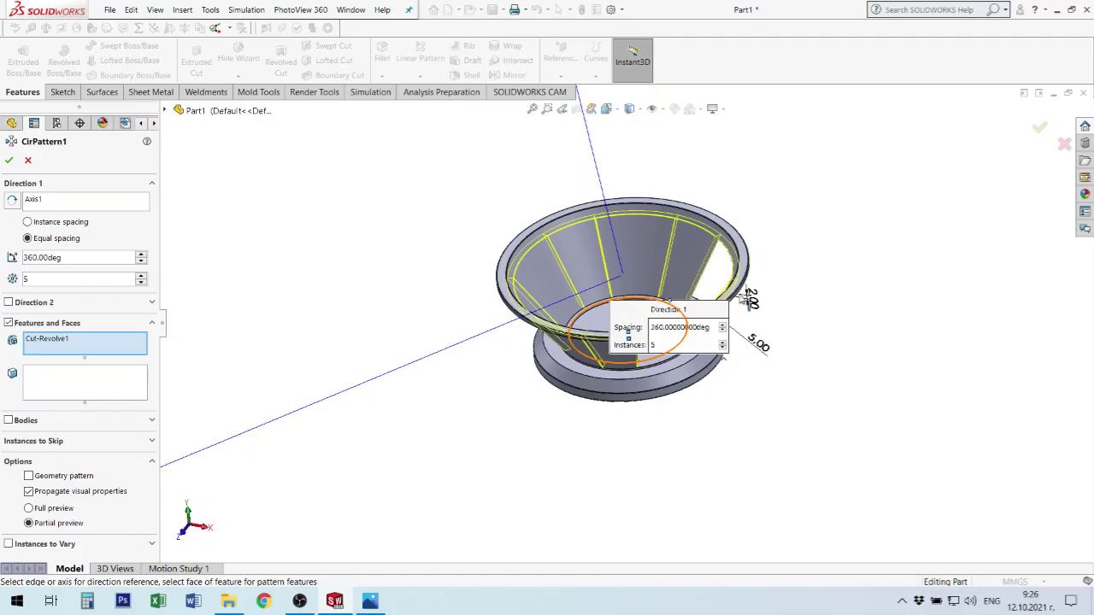
pyautogui.scroll(-2, 658, 299)
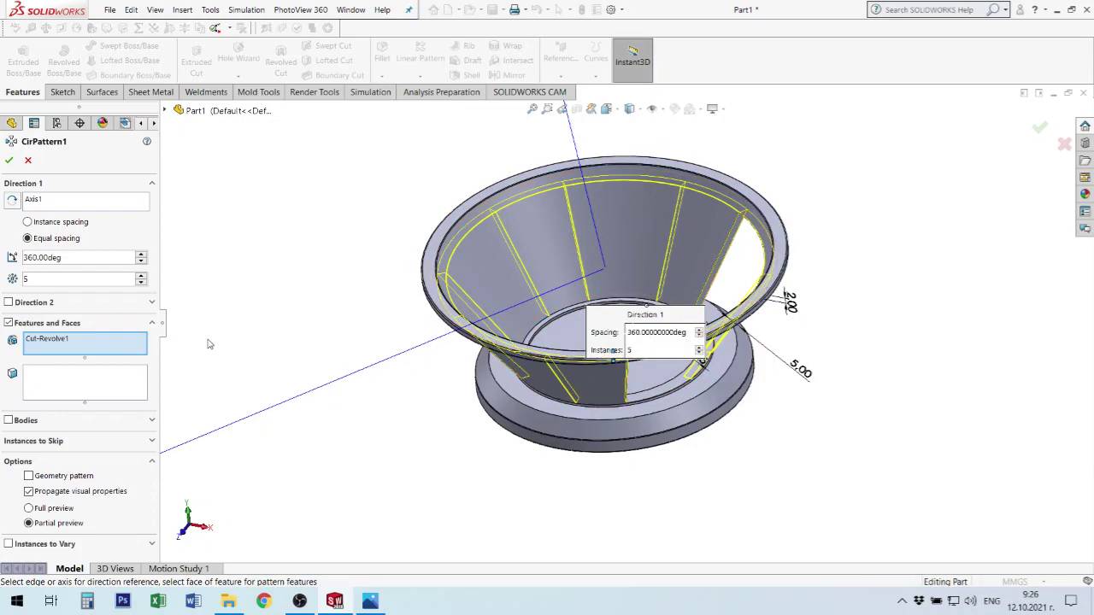
# Change the circular pattern's instance count from 5 to 3.
pyautogui.click(614, 349)
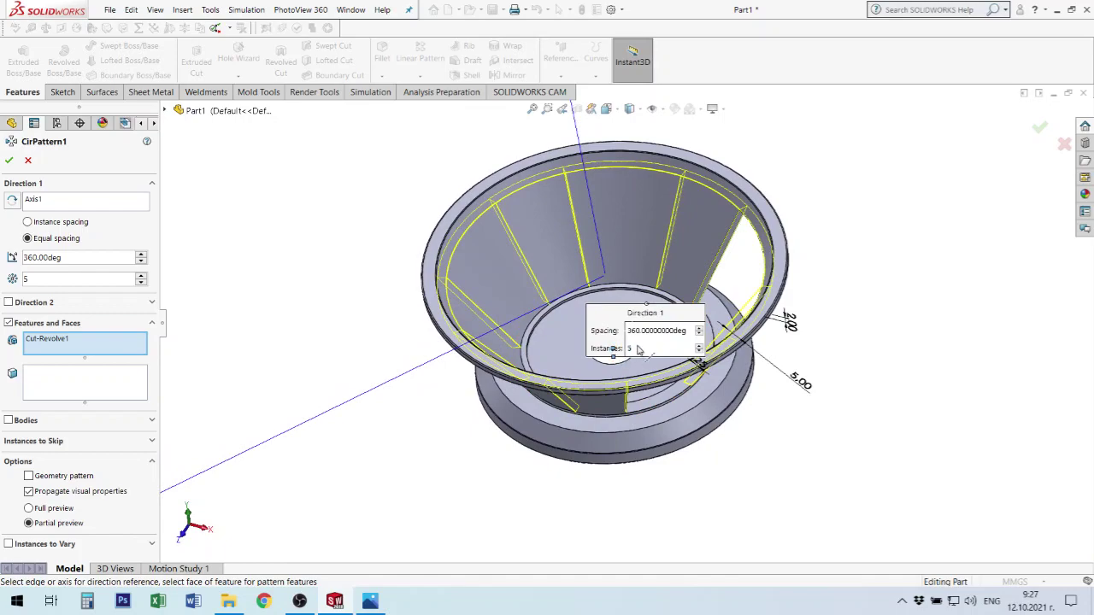
pyautogui.click(607, 357)
pyautogui.doubleClick(27, 282)
pyautogui.write('3')
pyautogui.press('Return')
# Orbit the part to check the three-cut pattern preview from side and top.
pyautogui.moveTo(521, 249)
pyautogui.mouseDown(button='middle')
pyautogui.moveTo(673, 246)
pyautogui.moveTo(617, 253)
pyautogui.mouseUp(button='middle')
pyautogui.scroll(-2, 684, 229)
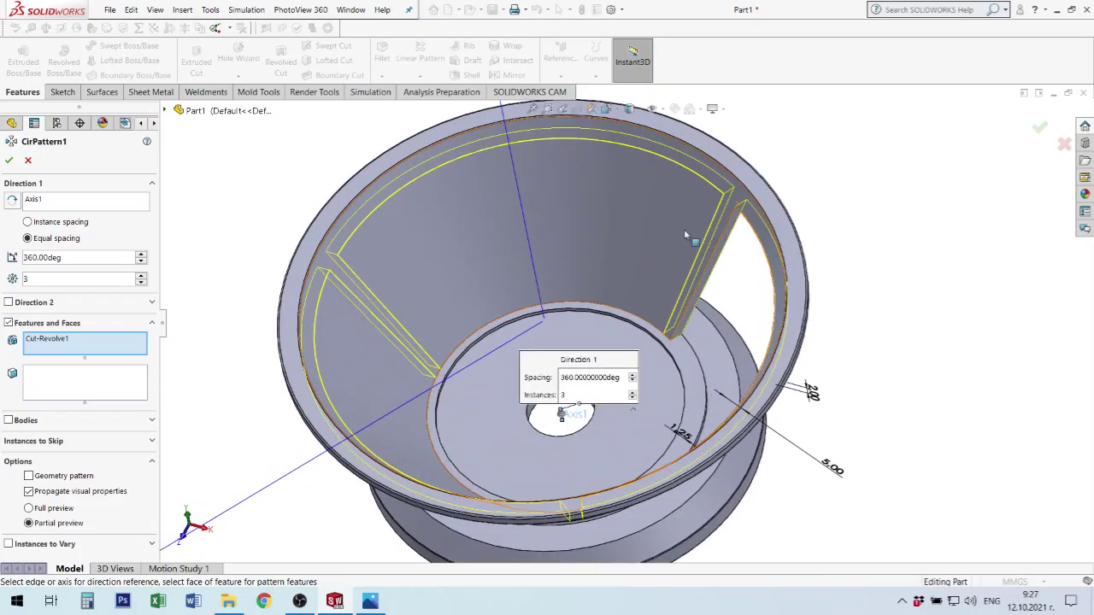
pyautogui.scroll(-2, 705, 213)
pyautogui.scroll(-2, 709, 188)
pyautogui.scroll(3, 710, 188)
pyautogui.moveTo(709, 188); pyautogui.dragTo(802, 271, button='middle')
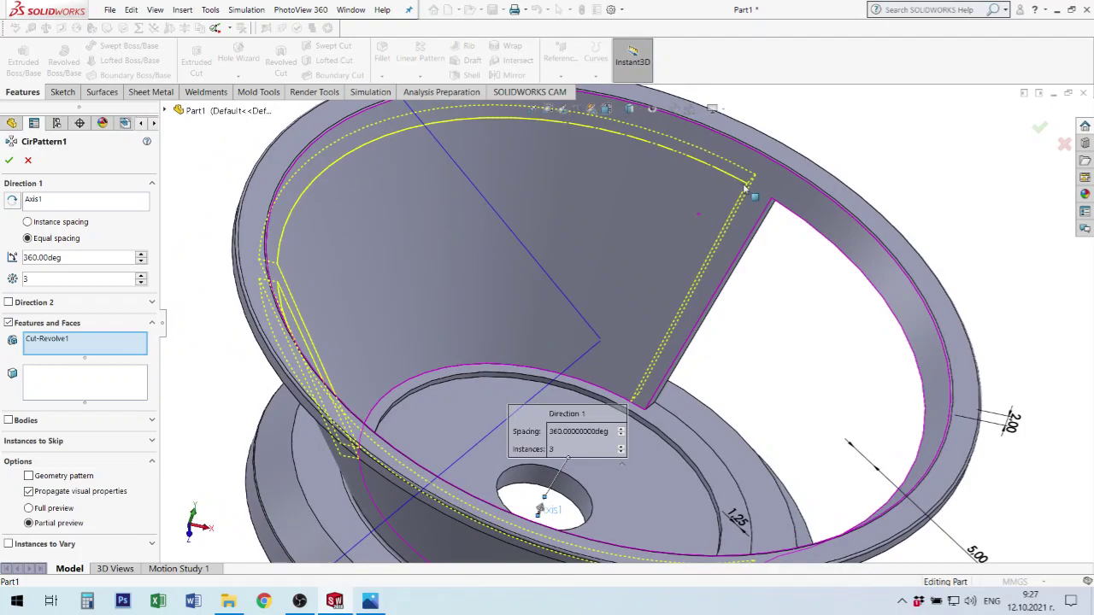
pyautogui.scroll(-3, 801, 271)
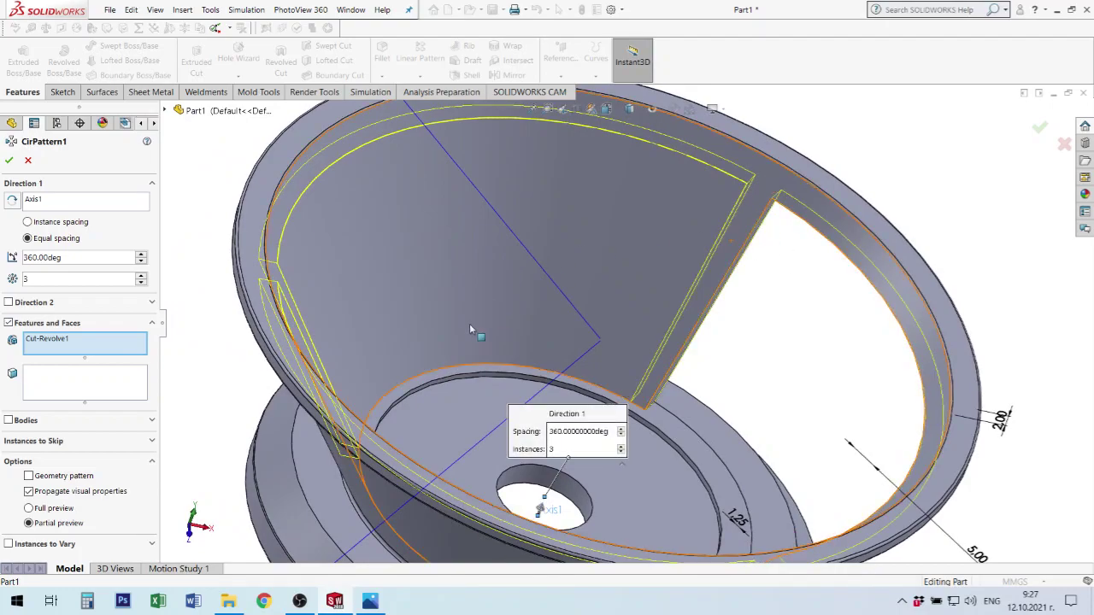
pyautogui.moveTo(357, 378)
pyautogui.mouseDown(button='middle')
pyautogui.moveTo(310, 378)
pyautogui.moveTo(329, 383)
pyautogui.mouseUp(button='middle')
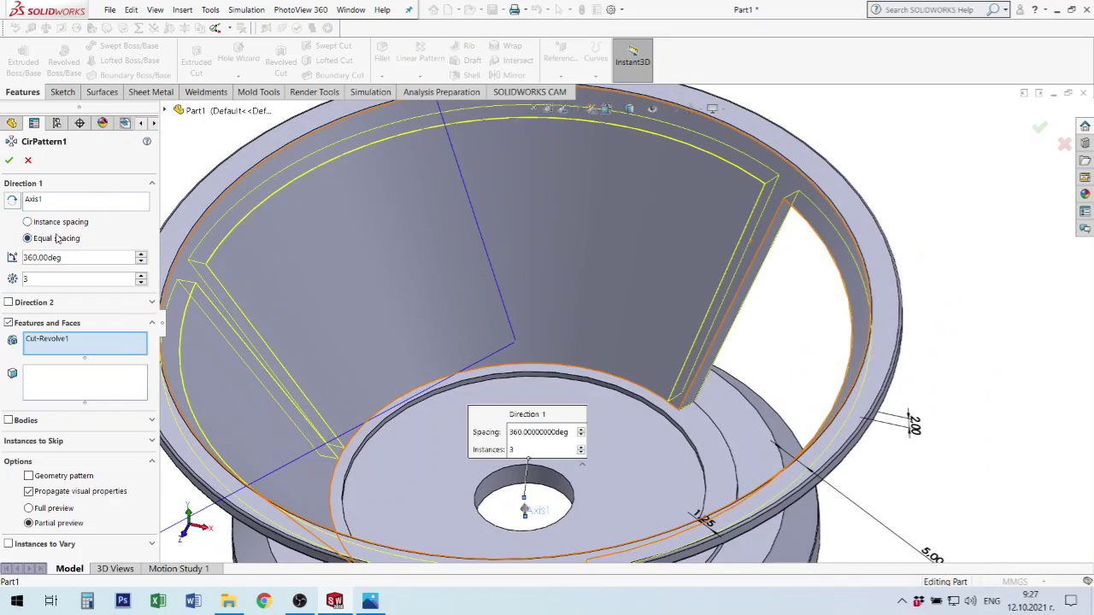
# Try 120° instance spacing, then switch to Equal spacing over 360° and accept CirPattern1.
pyautogui.click(28, 223)
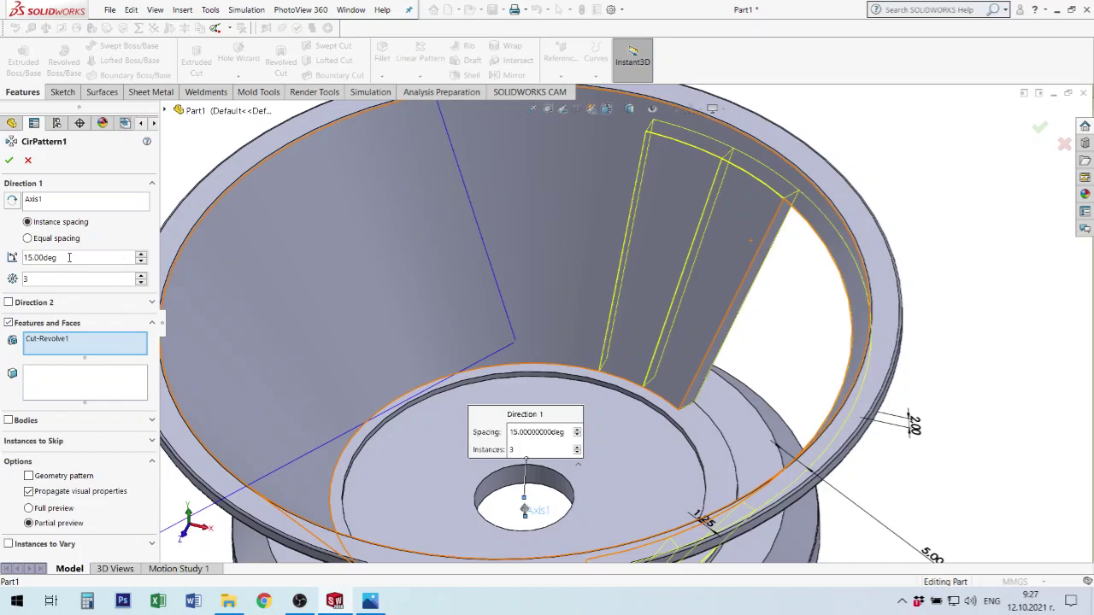
pyautogui.moveTo(76, 259); pyautogui.dragTo(24, 261)
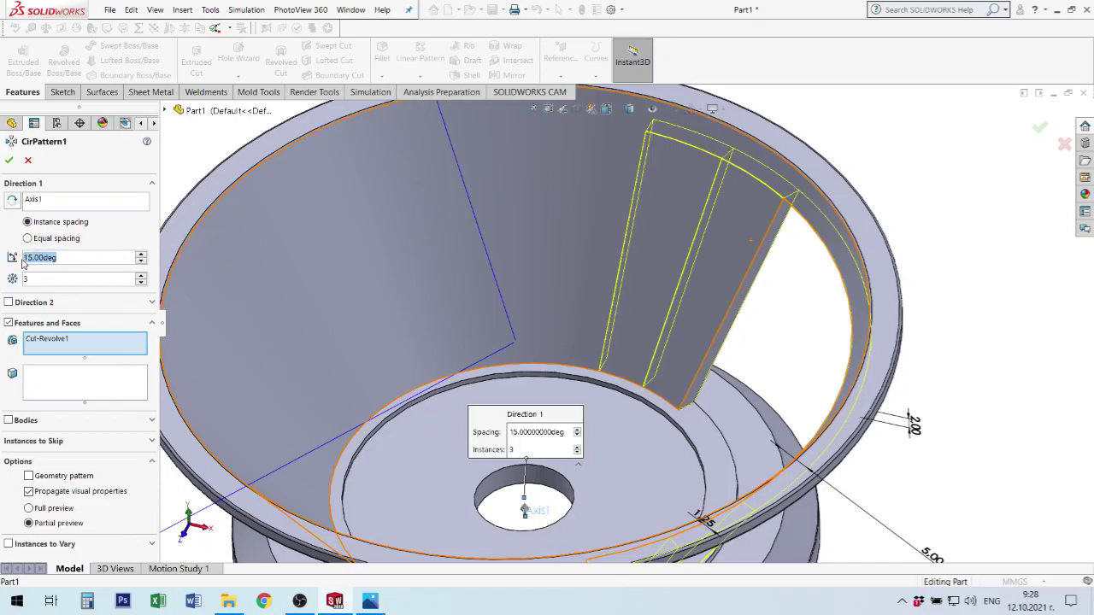
pyautogui.scroll(3, 675, 376)
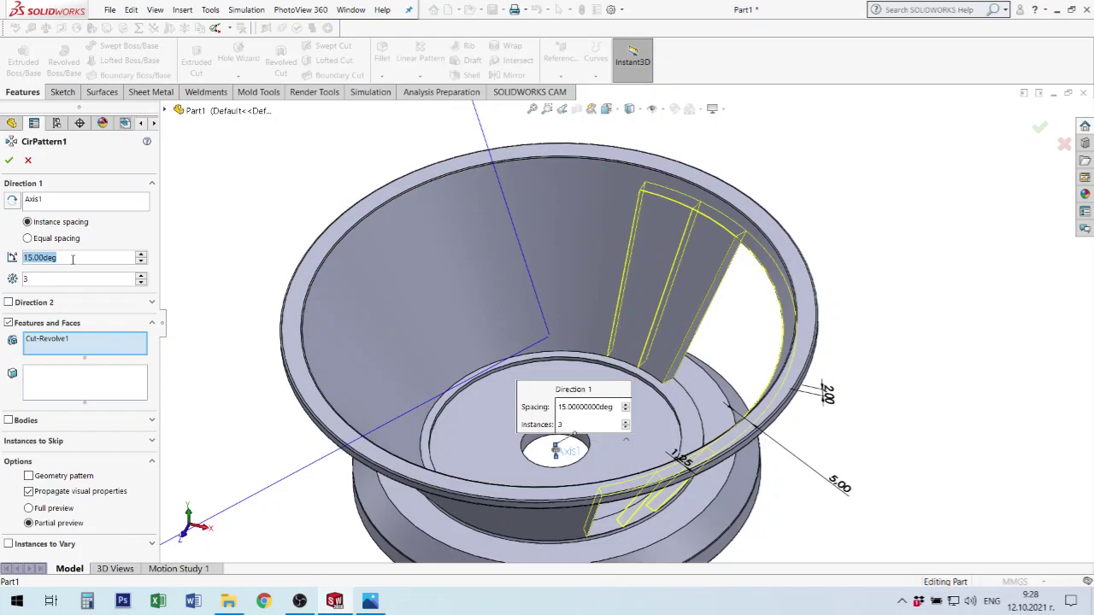
pyautogui.scroll(1, 78, 262)
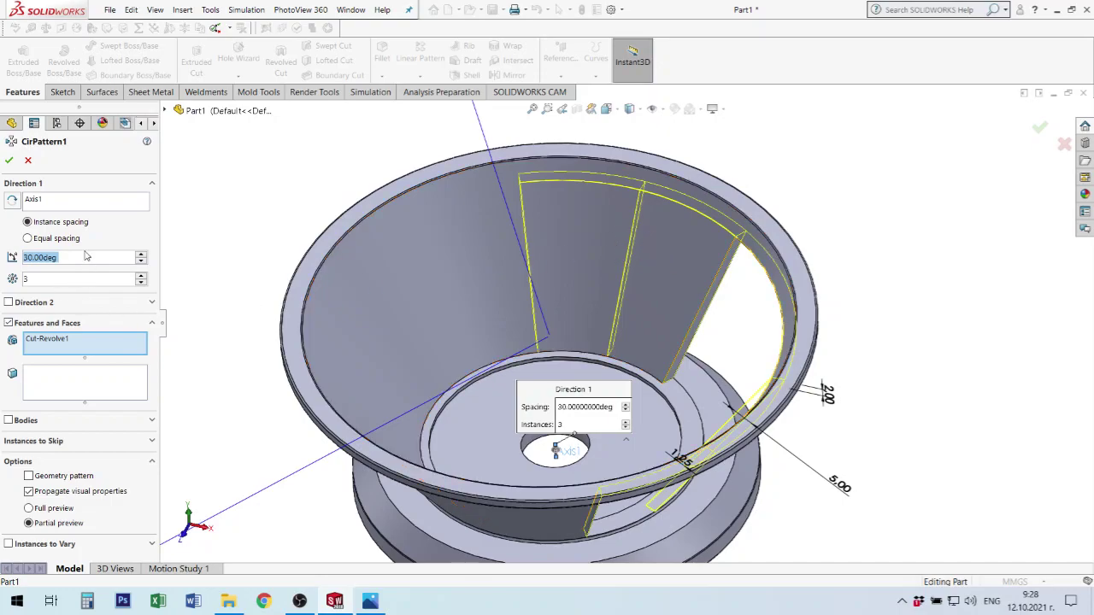
pyautogui.write('120')
pyautogui.press('Return')
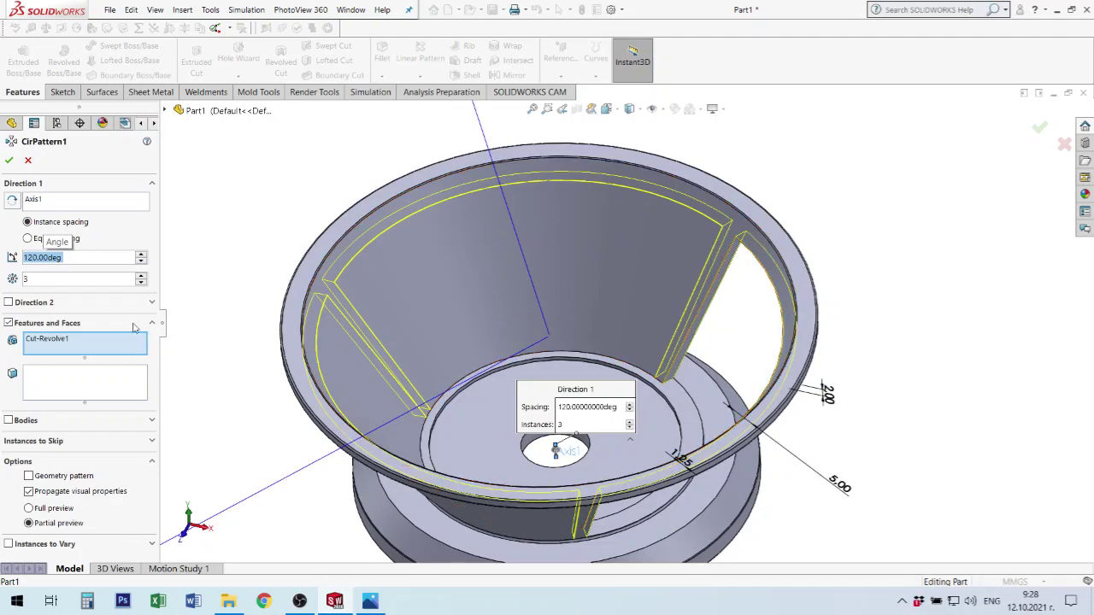
pyautogui.click(27, 239)
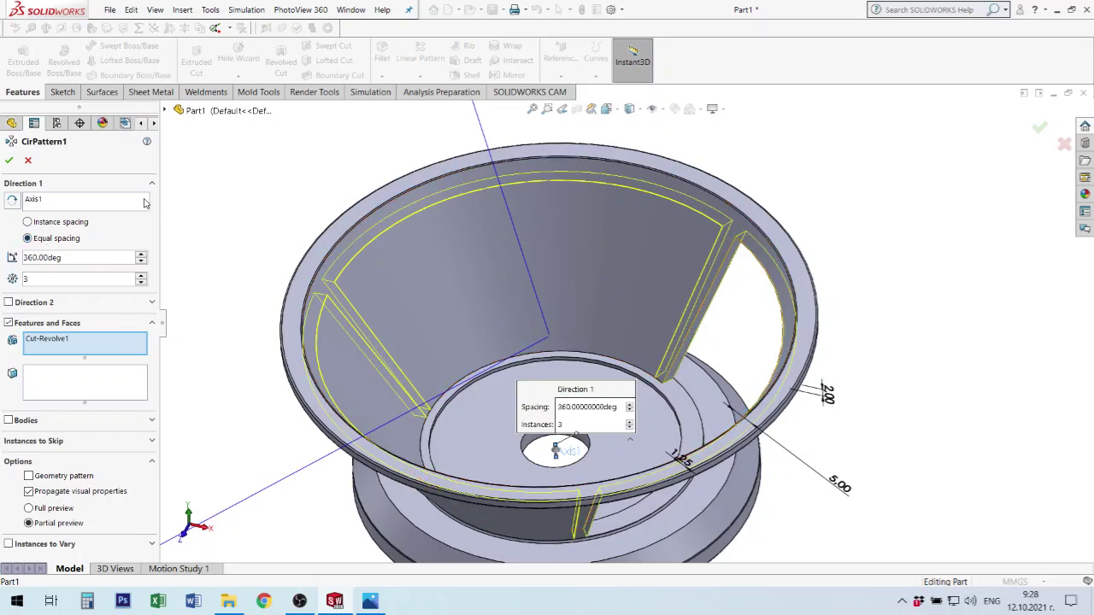
pyautogui.click(8, 162)
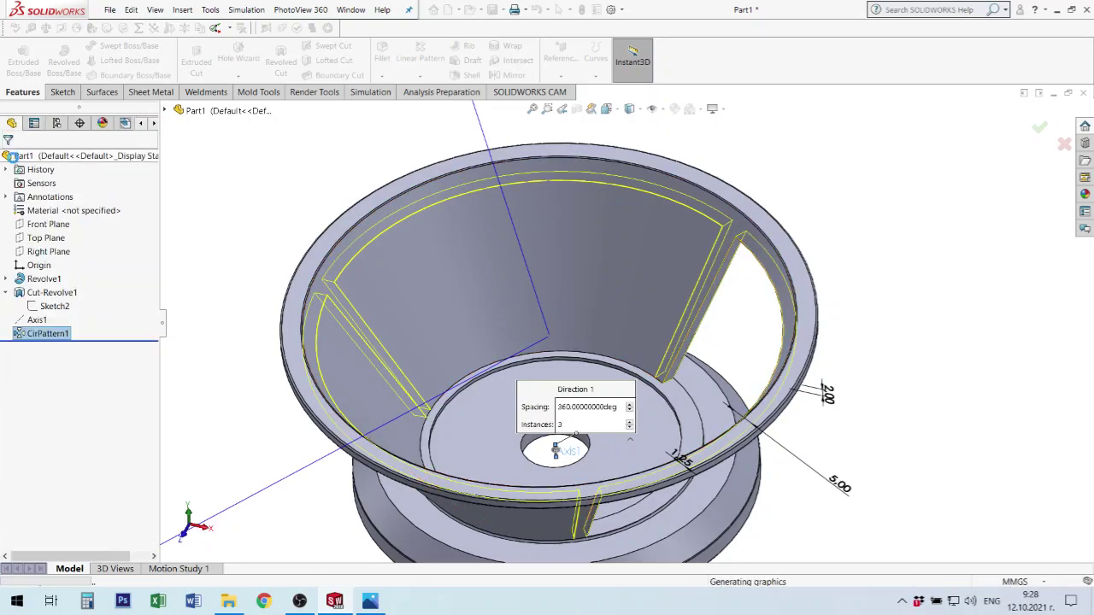
pyautogui.moveTo(640, 350)
pyautogui.mouseDown(button='middle')
pyautogui.moveTo(655, 303)
pyautogui.moveTo(615, 297)
pyautogui.moveTo(621, 310)
pyautogui.moveTo(681, 313)
pyautogui.moveTo(691, 332)
pyautogui.mouseUp(button='middle')
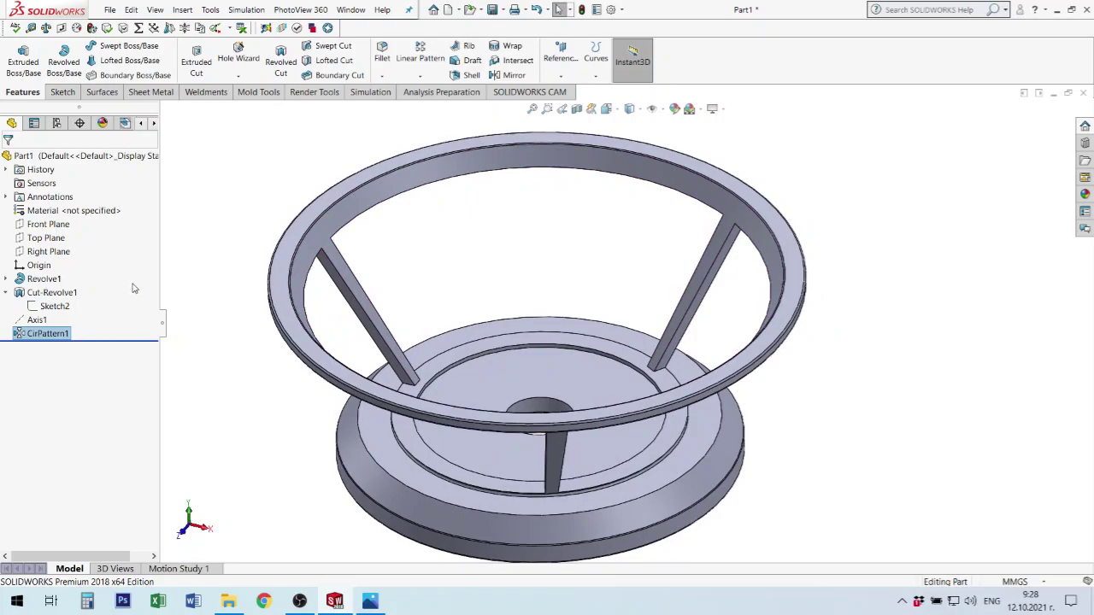
pyautogui.click(48, 252)
pyautogui.moveTo(584, 380)
pyautogui.mouseDown(button='middle')
pyautogui.moveTo(513, 313)
pyautogui.moveTo(357, 333)
pyautogui.mouseUp(button='middle')
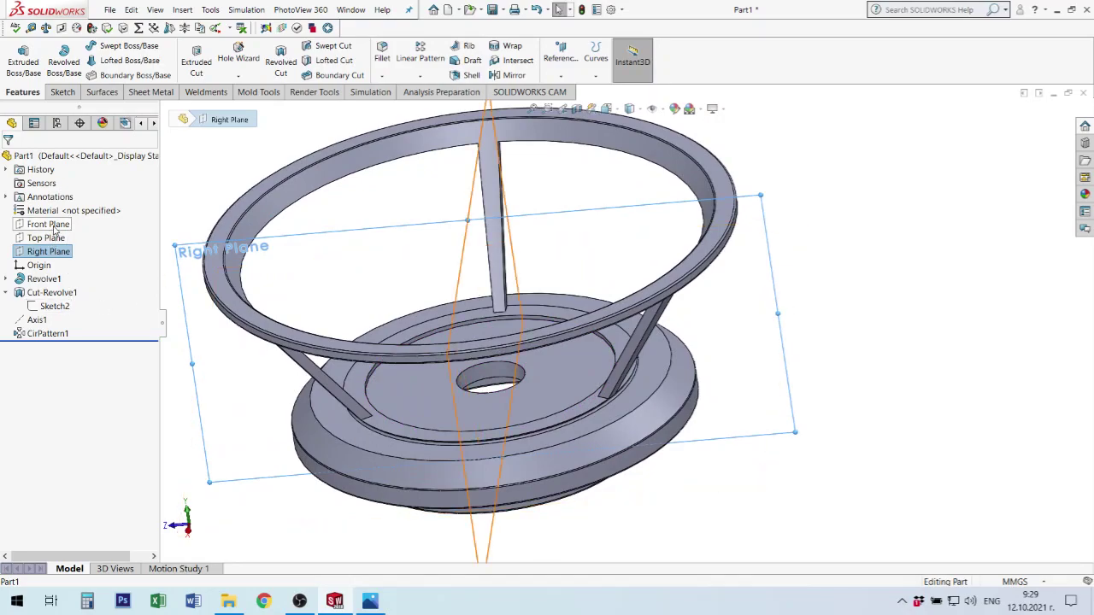
pyautogui.click(473, 273)
pyautogui.moveTo(469, 288)
pyautogui.mouseDown(button='middle')
pyautogui.moveTo(486, 282)
pyautogui.moveTo(480, 212)
pyautogui.moveTo(547, 244)
pyautogui.moveTo(527, 264)
pyautogui.moveTo(488, 274)
pyautogui.mouseUp(button='middle')
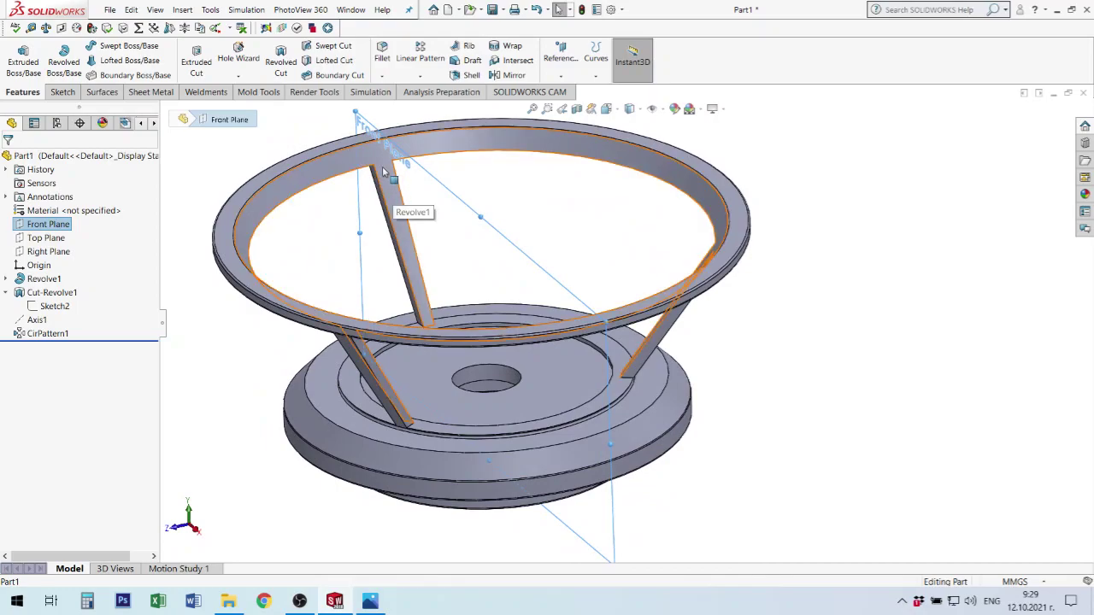
pyautogui.moveTo(382, 172)
pyautogui.mouseDown(button='middle')
pyautogui.moveTo(355, 168)
pyautogui.moveTo(409, 188)
pyautogui.mouseUp(button='middle')
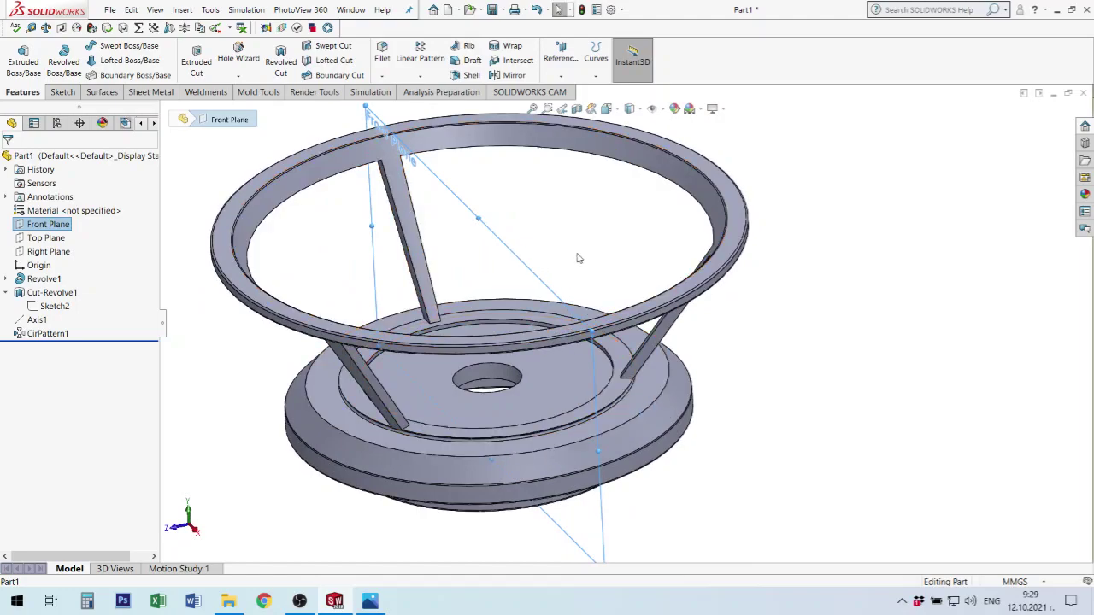
pyautogui.moveTo(579, 257); pyautogui.dragTo(717, 290, button='middle')
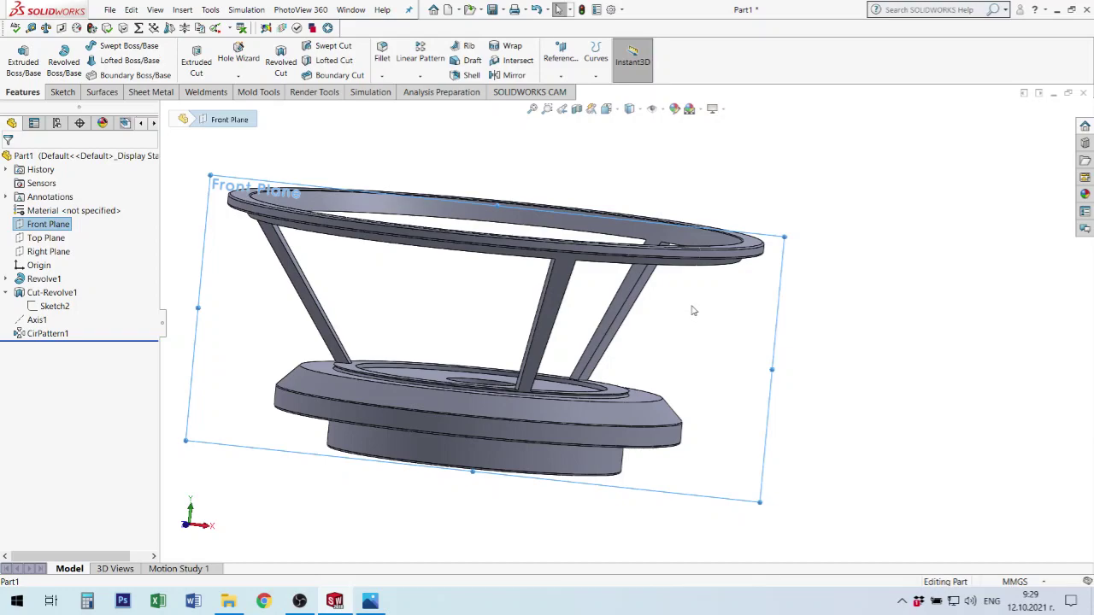
pyautogui.press('Right')
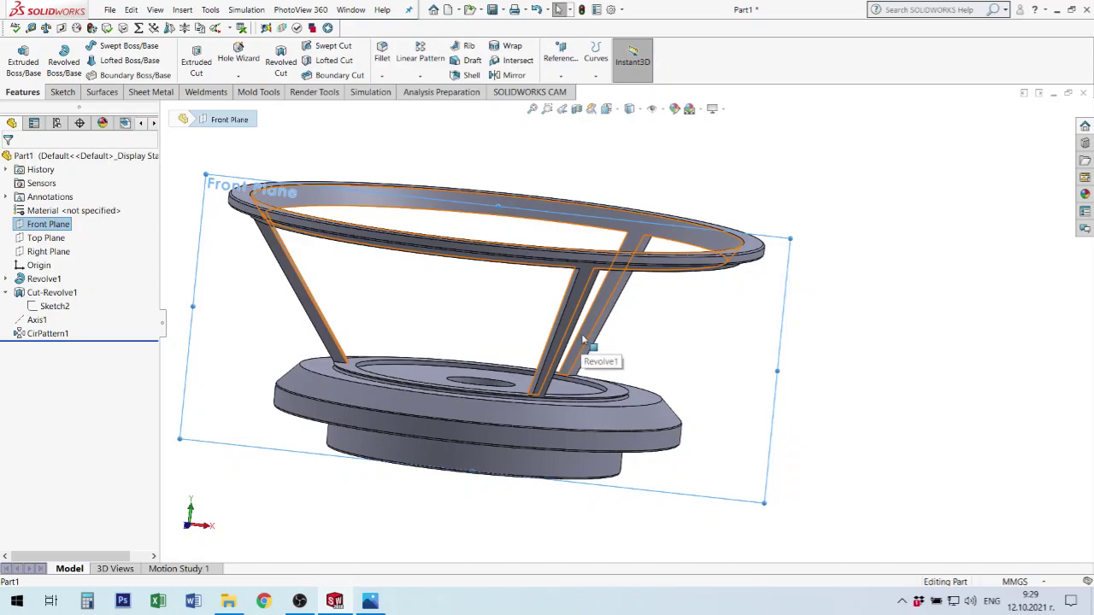
pyautogui.moveTo(342, 320)
pyautogui.mouseDown(button='middle')
pyautogui.moveTo(269, 273)
pyautogui.moveTo(317, 288)
pyautogui.moveTo(296, 334)
pyautogui.mouseUp(button='middle')
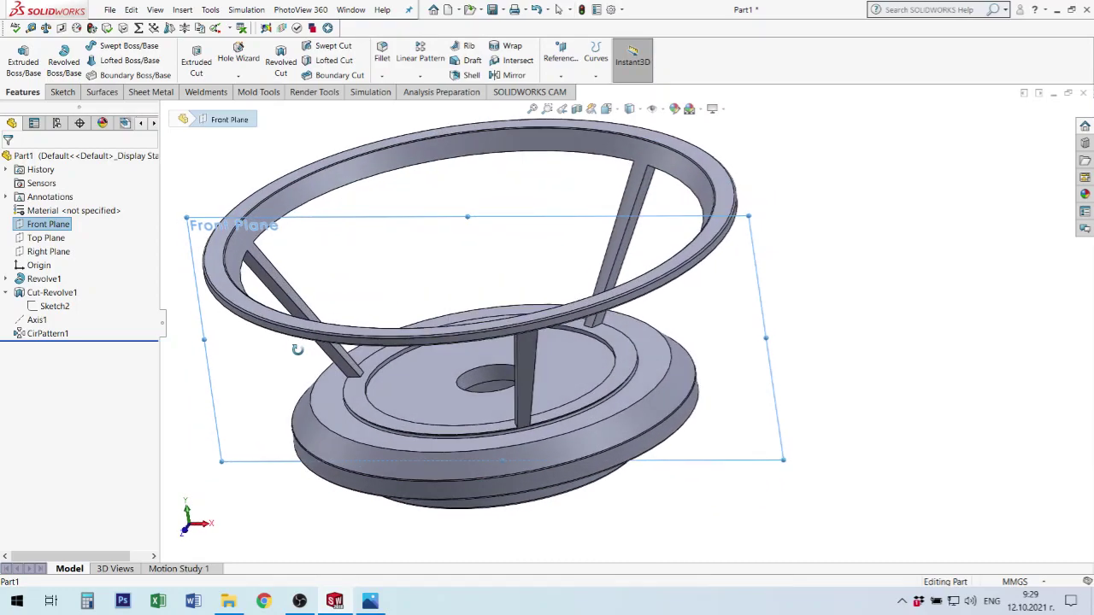
pyautogui.scroll(-3, 298, 300)
pyautogui.scroll(-3, 346, 282)
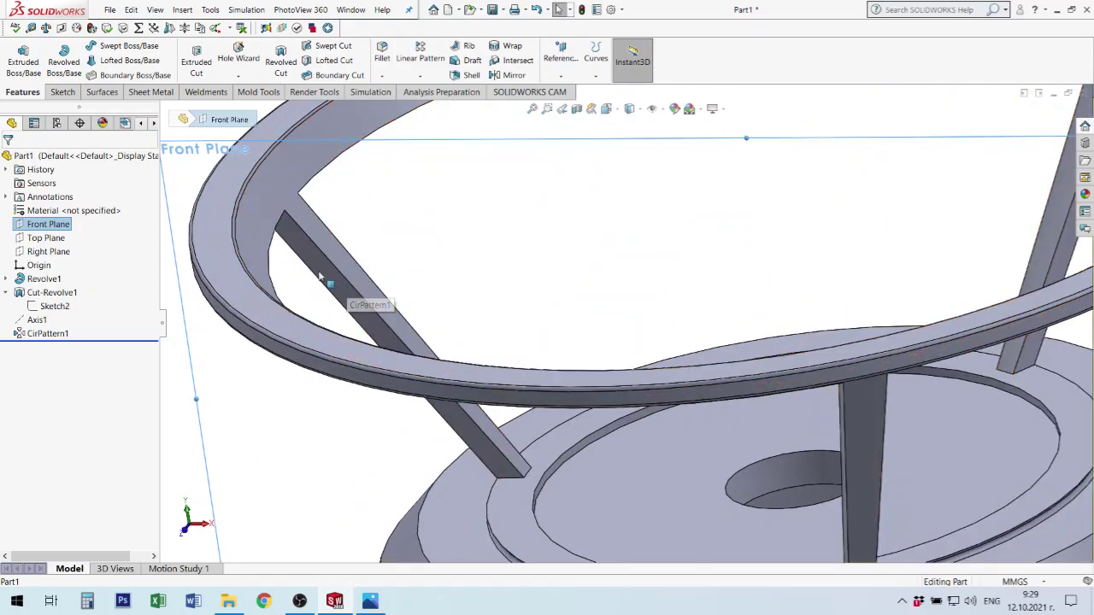
pyautogui.moveTo(344, 280); pyautogui.dragTo(335, 271, button='middle')
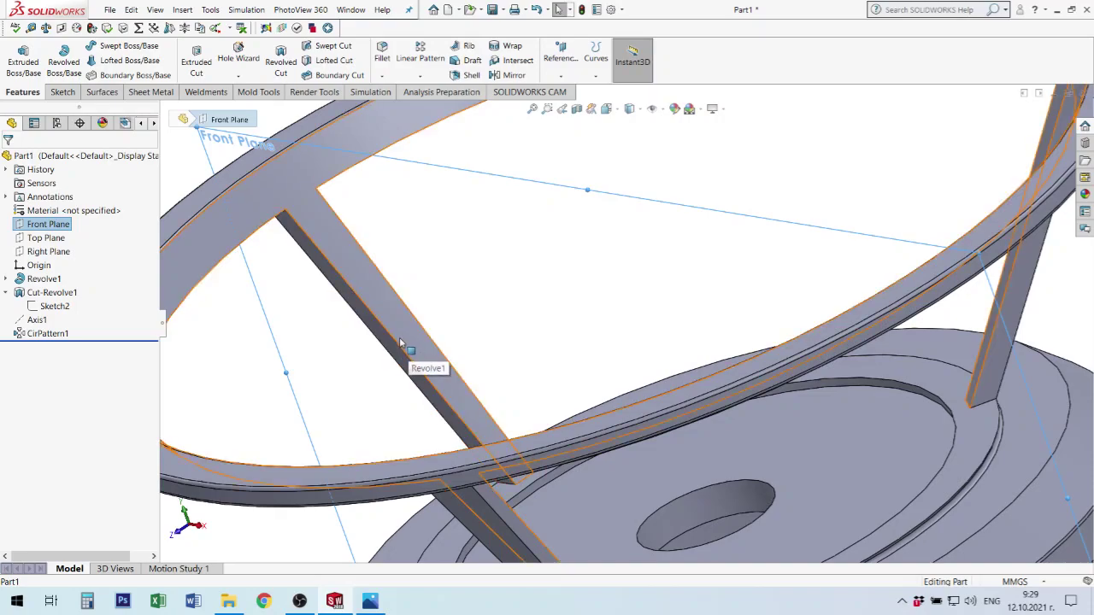
pyautogui.moveTo(557, 288); pyautogui.dragTo(554, 252, button='middle')
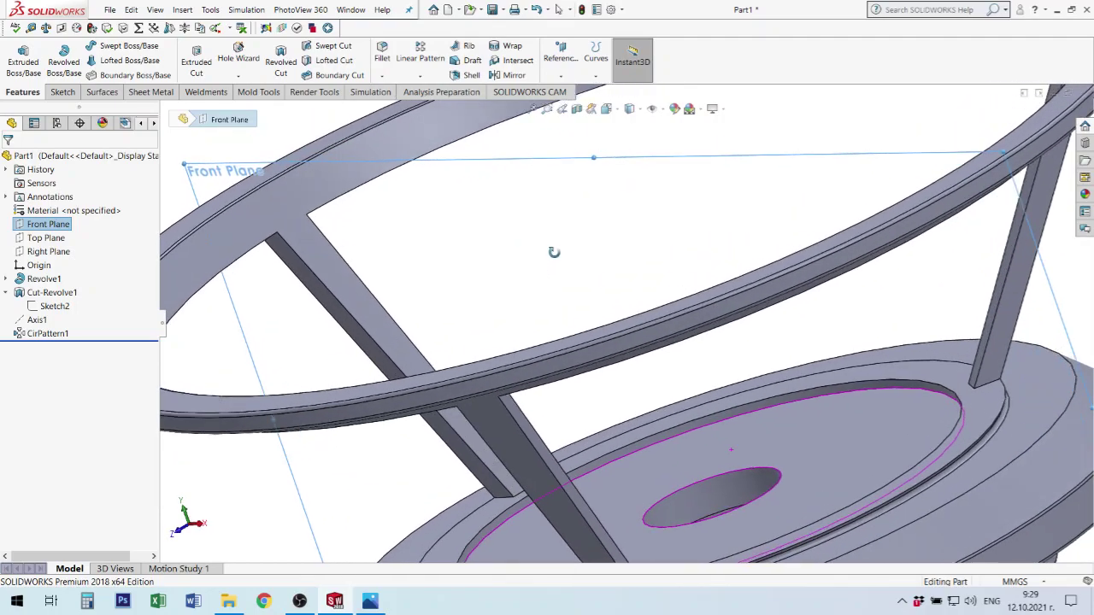
pyautogui.press('f')
pyautogui.moveTo(769, 381); pyautogui.dragTo(788, 298, button='middle')
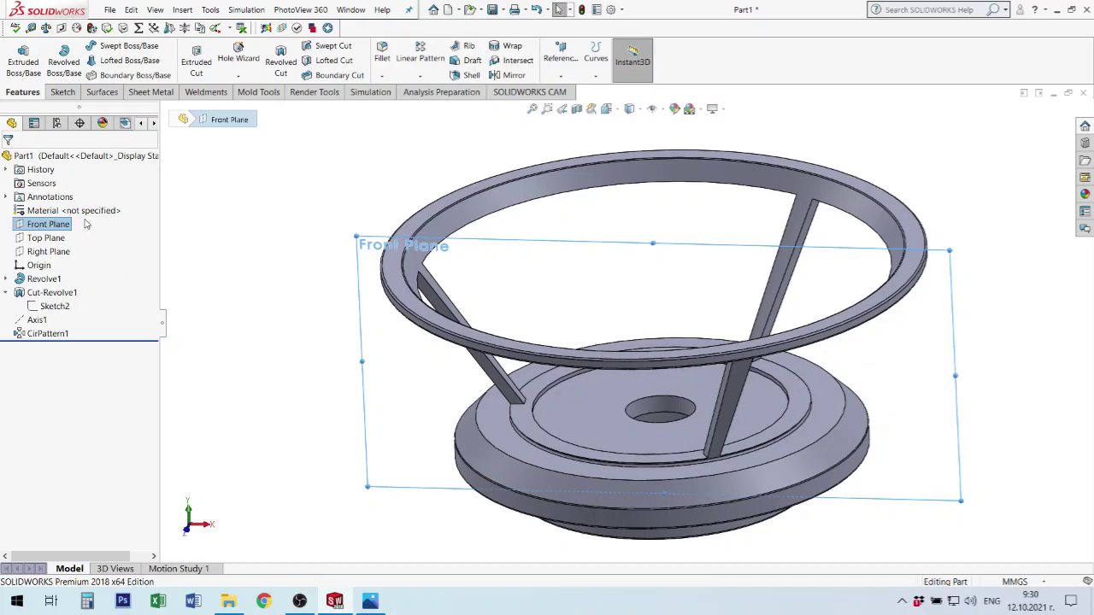
# Edit Cut-Revolve1 to a Blind end condition and accept the cut leaving ring and struts.
pyautogui.click(44, 294)
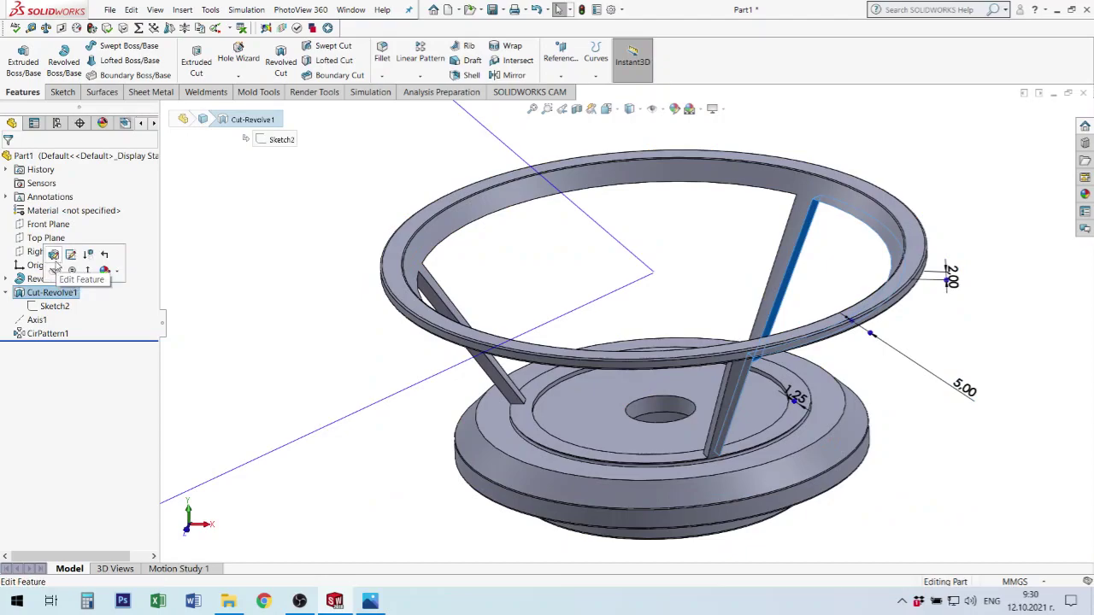
pyautogui.click(52, 255)
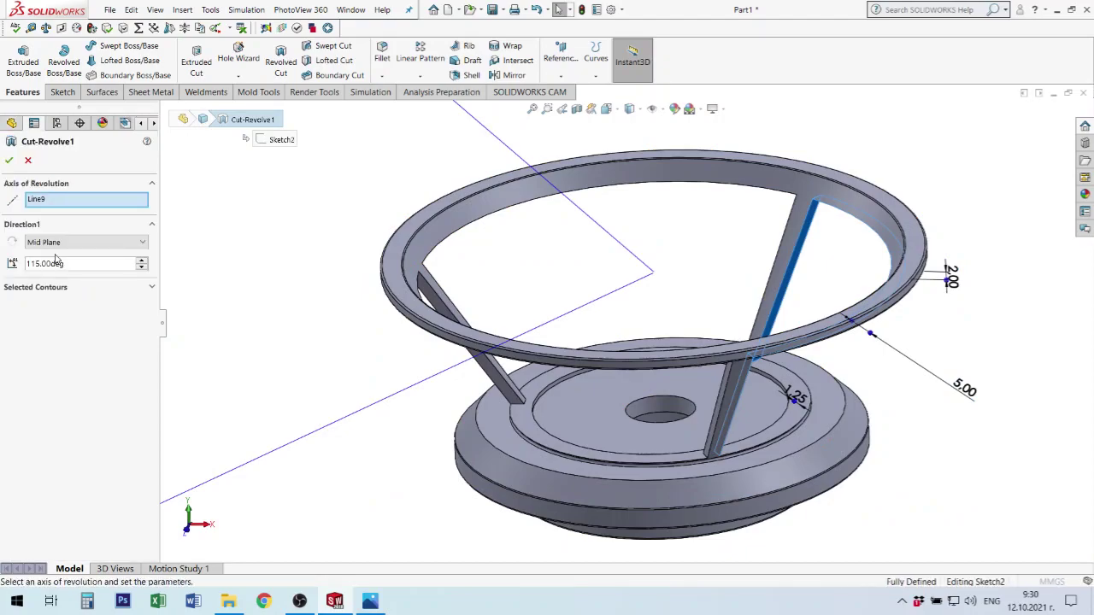
pyautogui.click(81, 243)
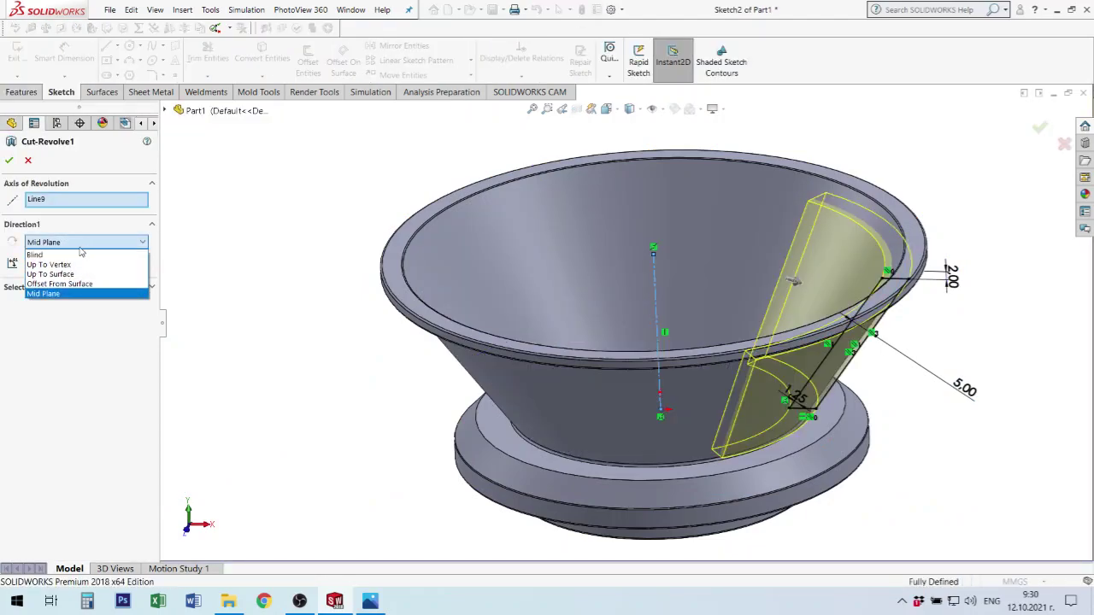
pyautogui.click(75, 256)
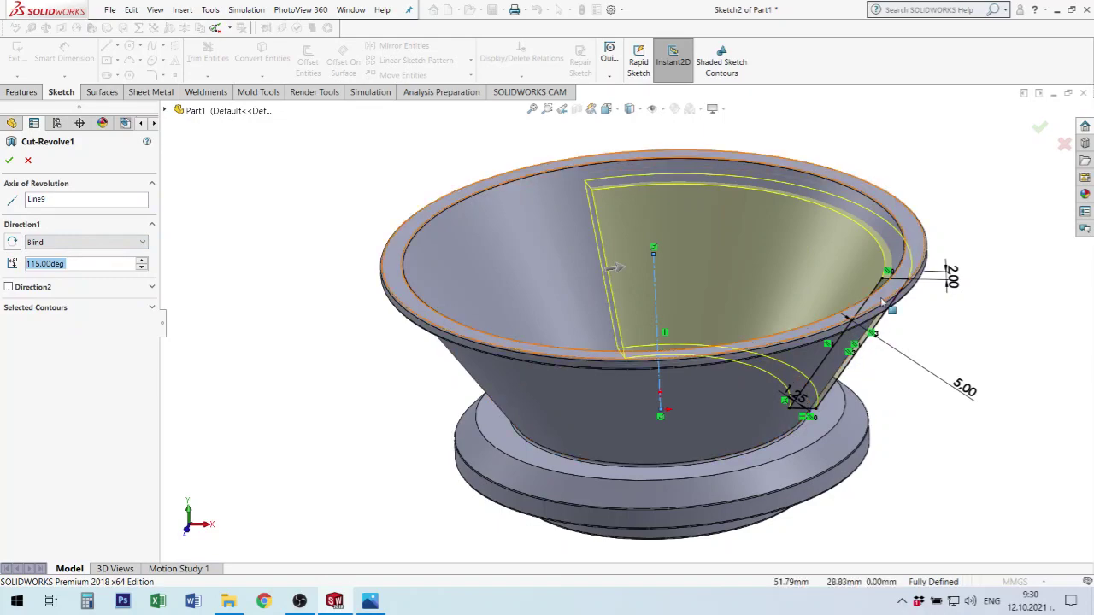
pyautogui.click(10, 160)
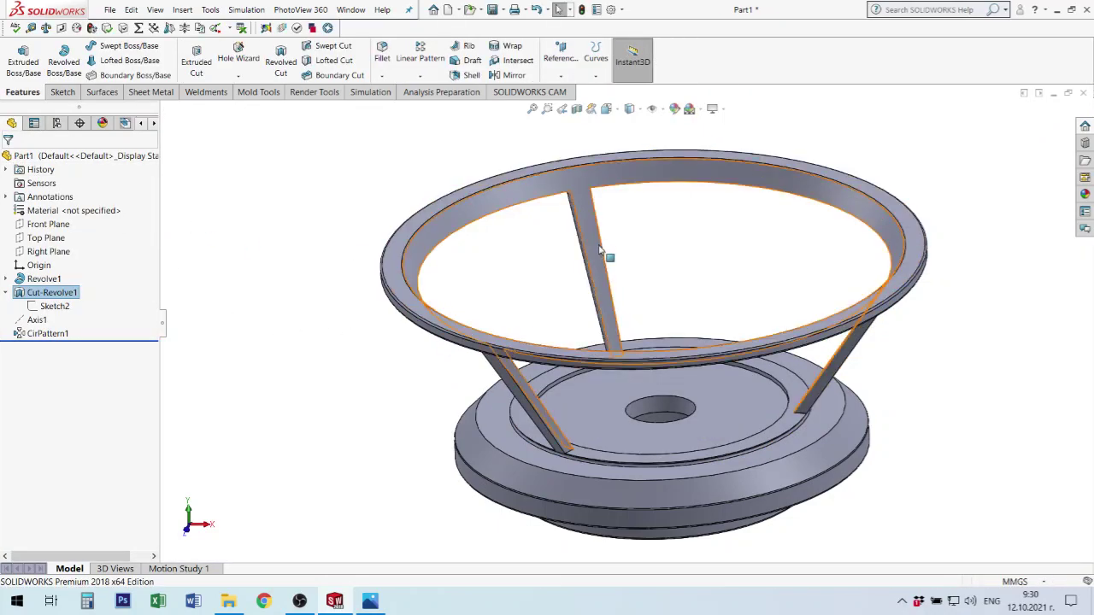
pyautogui.scroll(-1, 598, 244)
pyautogui.scroll(2, 596, 238)
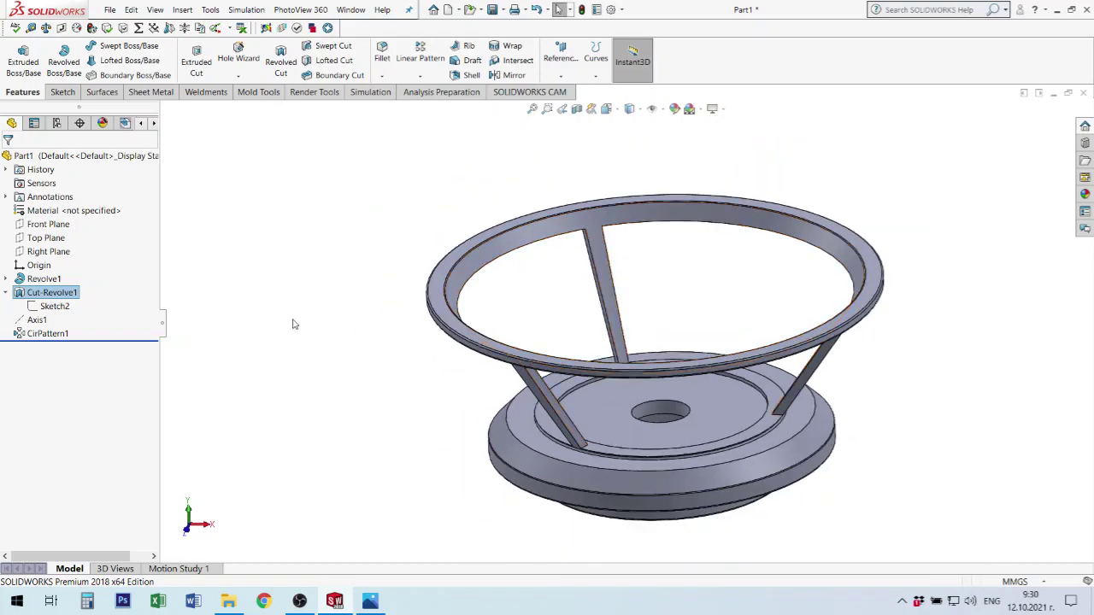
# View the part normal to the Front Plane, then normal to the Right Plane.
pyautogui.click(51, 227)
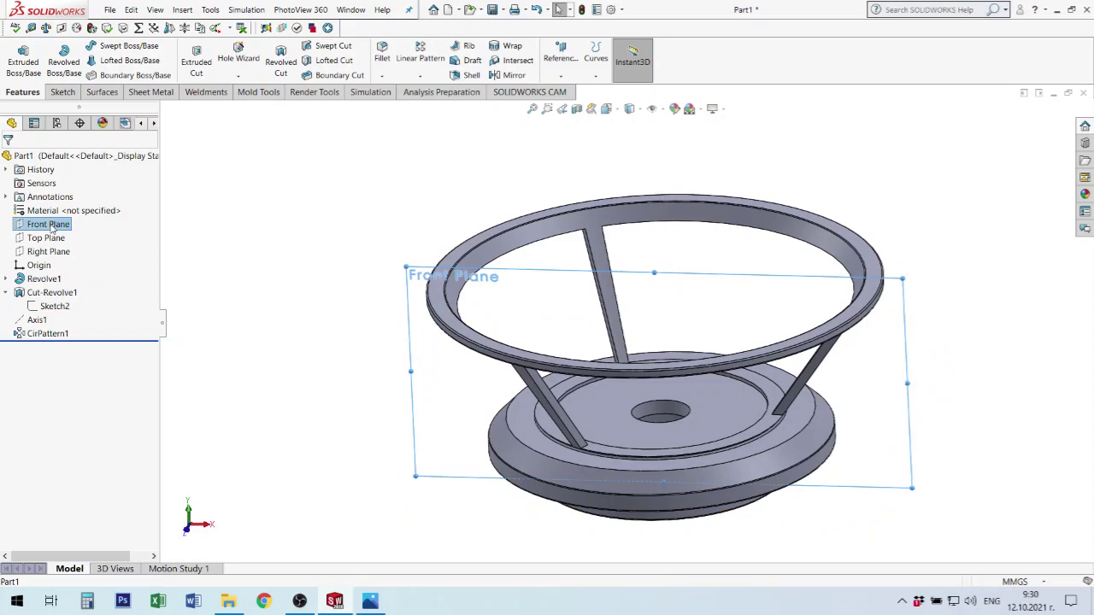
pyautogui.hotkey('ctrl', '8')
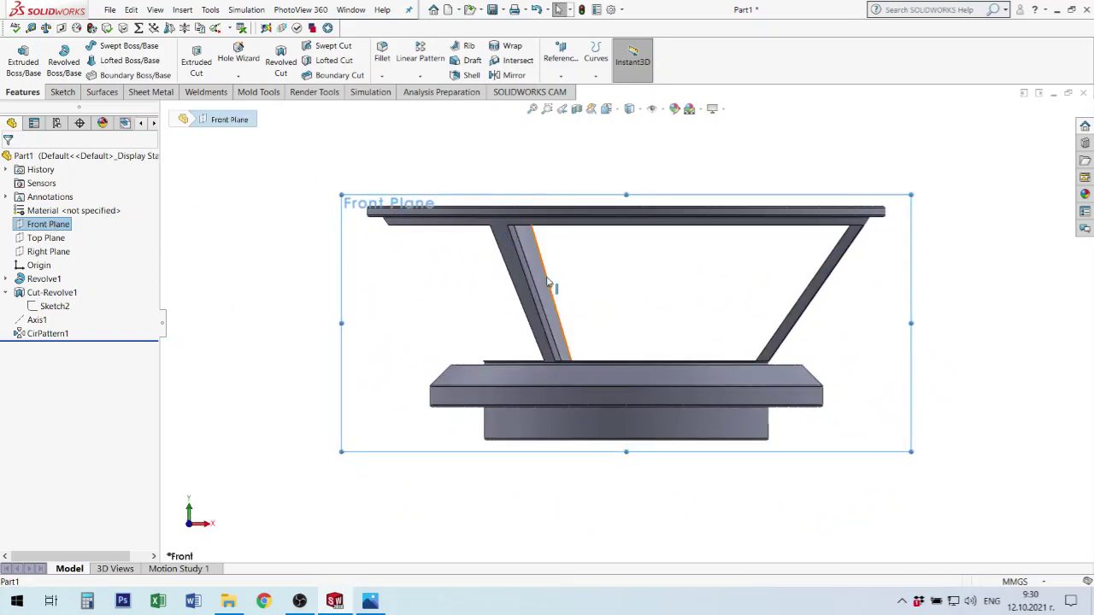
pyautogui.click(53, 253)
pyautogui.hotkey('ctrl', '8')
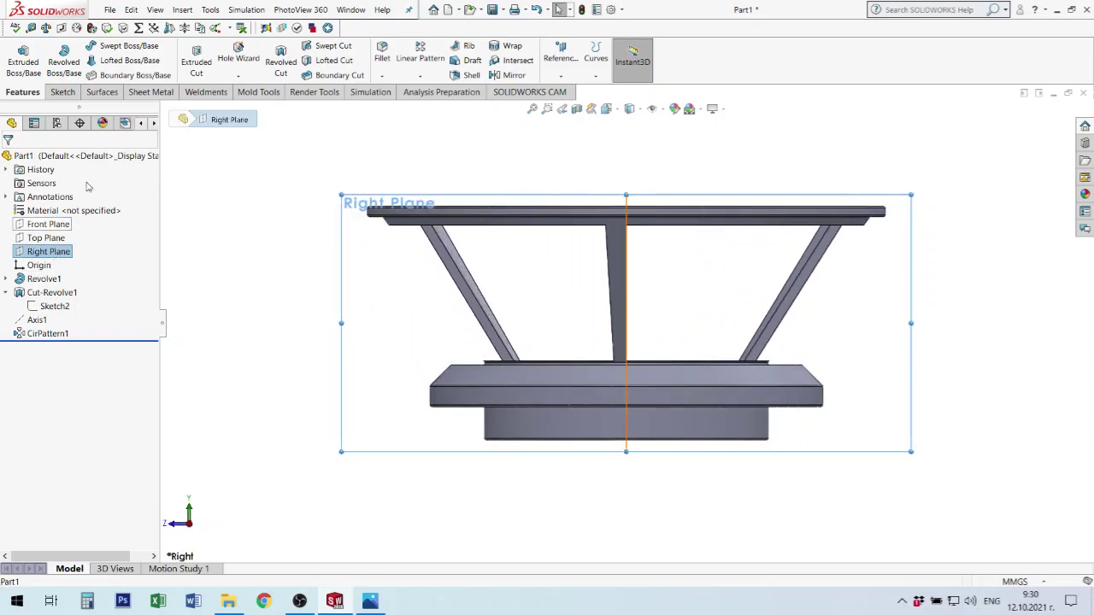
pyautogui.click(49, 224)
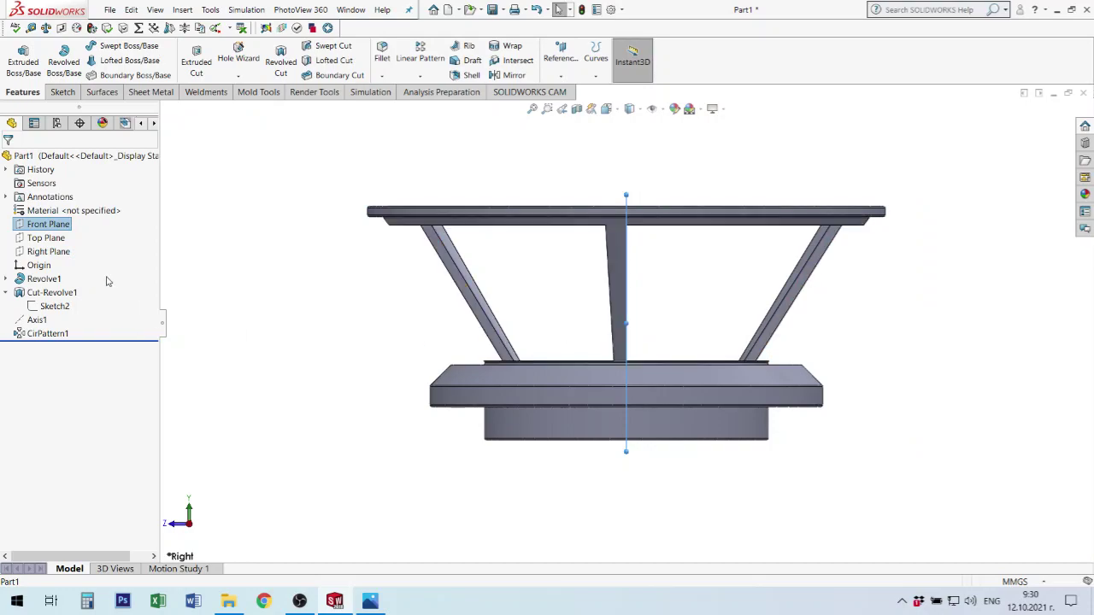
# Change Cut-Revolve1's end condition to Mid Plane and accept the edit.
pyautogui.rightClick(50, 296)
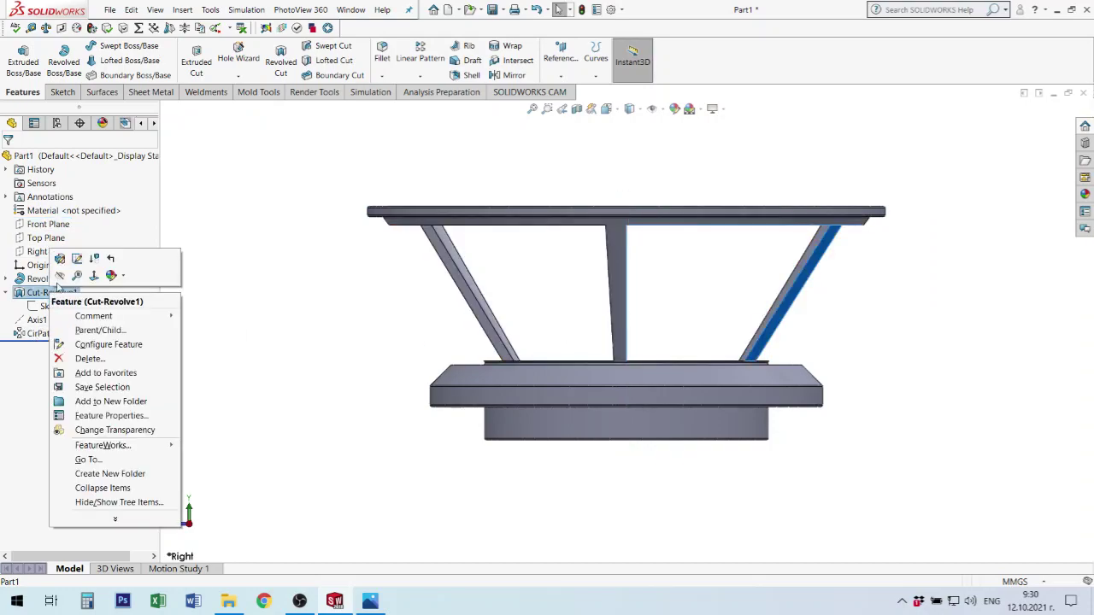
pyautogui.click(72, 259)
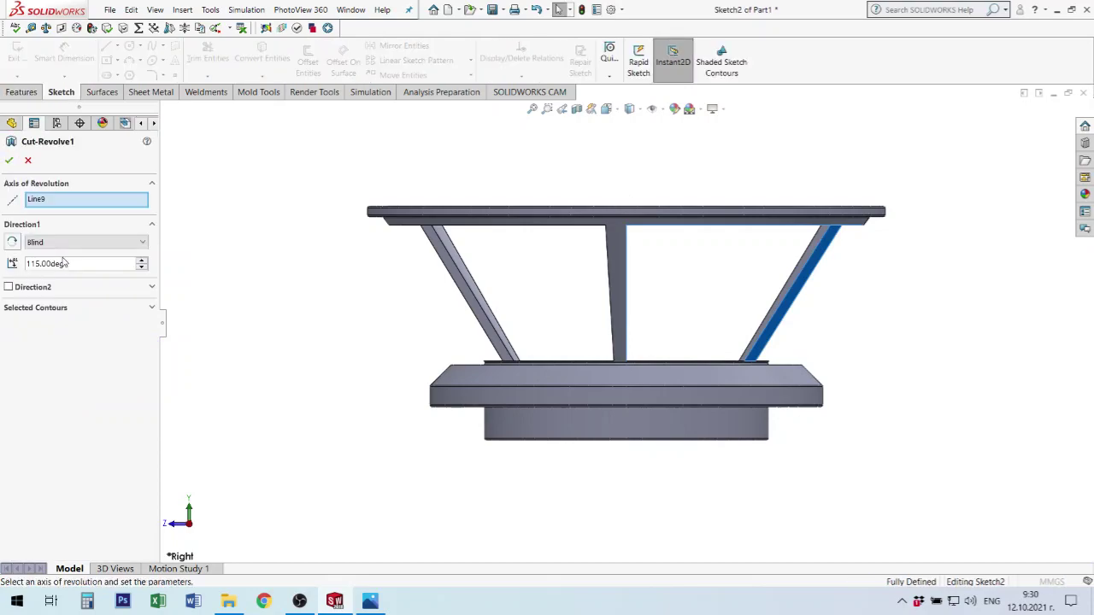
pyautogui.click(75, 246)
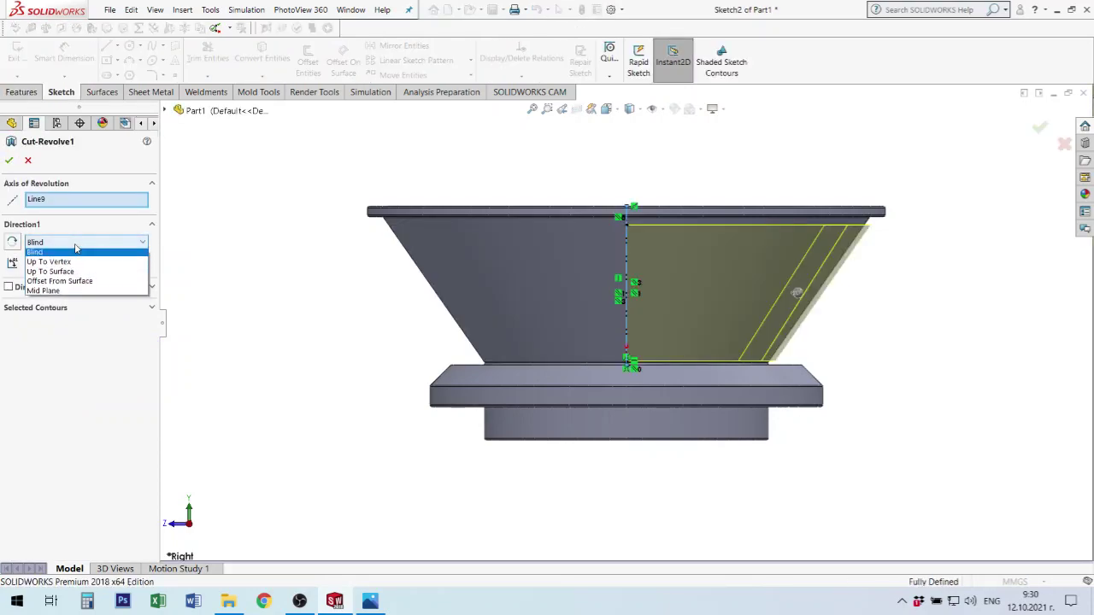
pyautogui.click(74, 294)
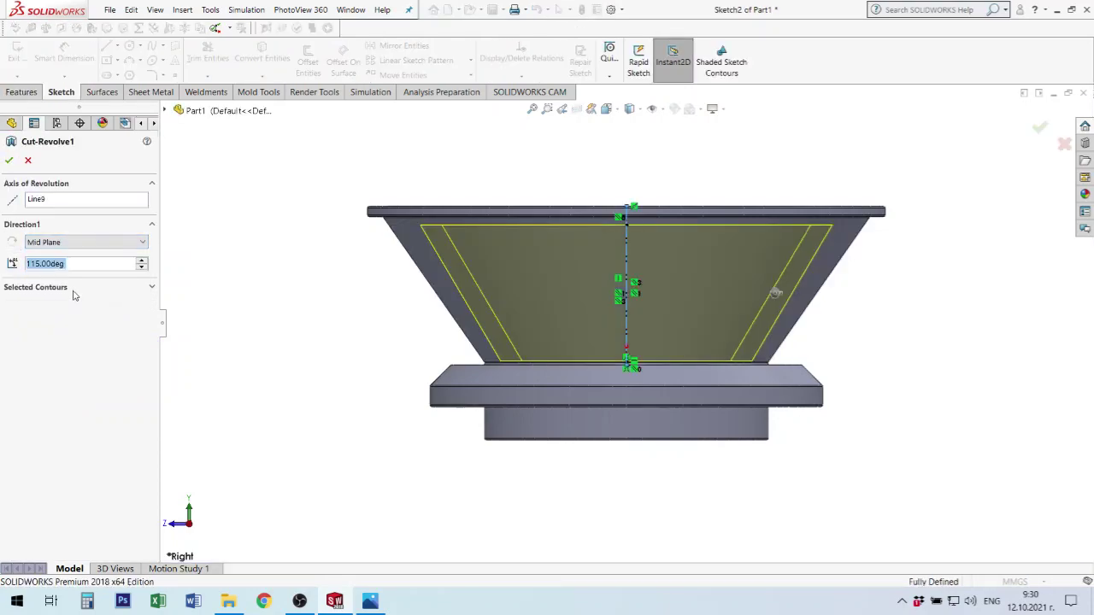
pyautogui.click(8, 160)
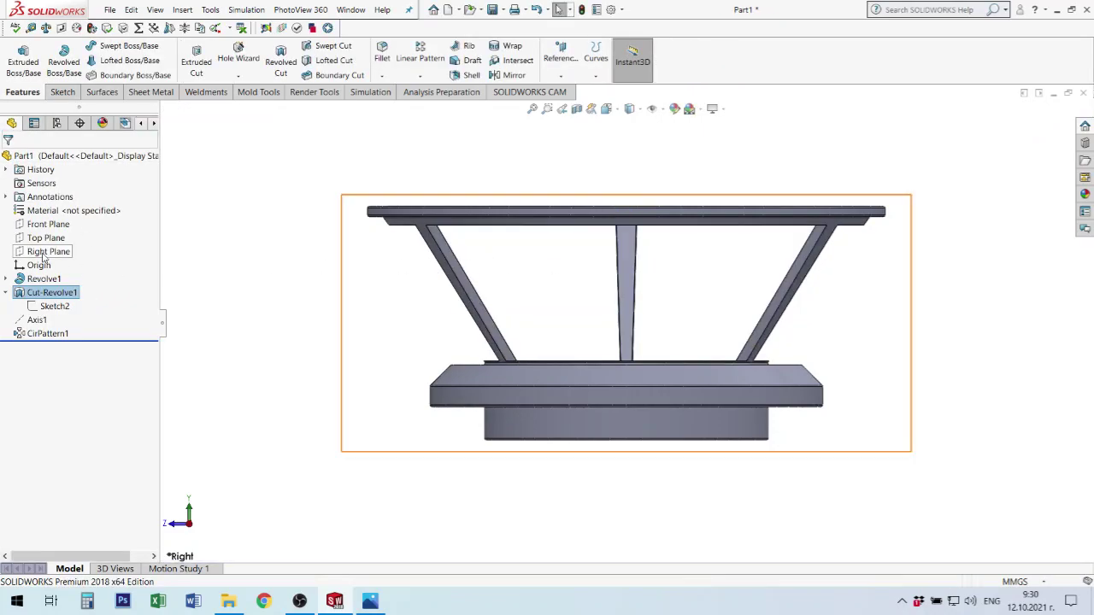
# Face the Front Plane, zoom in on a strut's foot and pick its corner vertex.
pyautogui.click(47, 224)
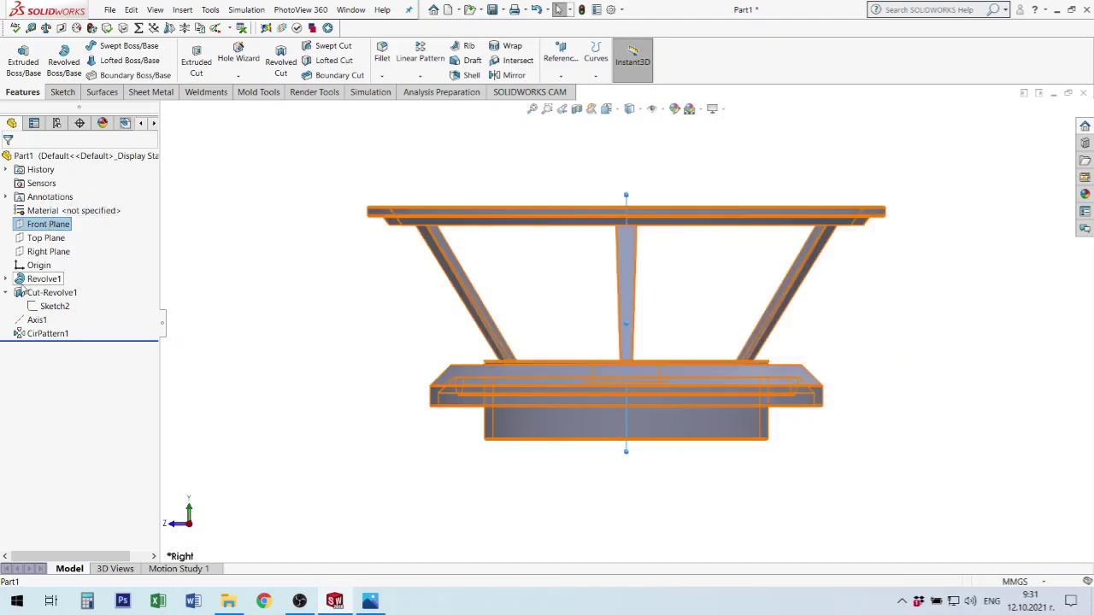
pyautogui.click(36, 227)
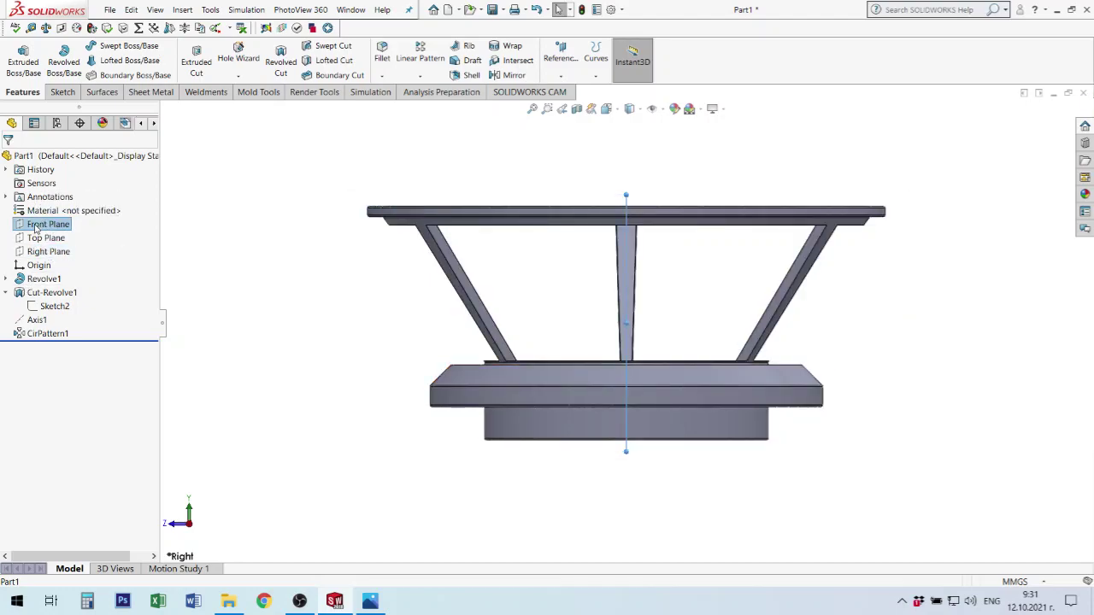
pyautogui.hotkey('ctrl', '8')
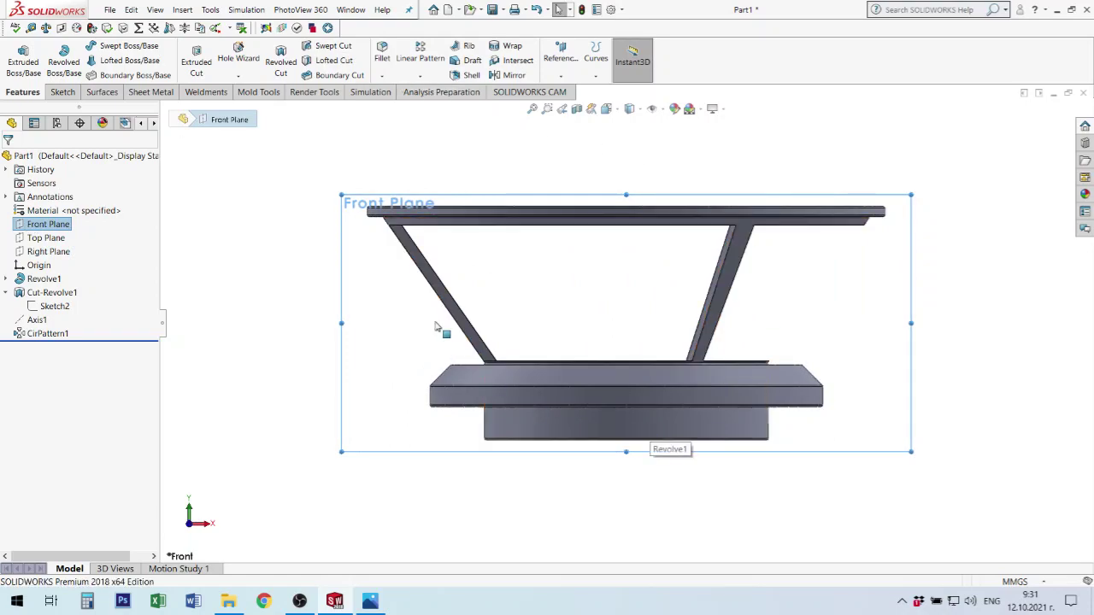
pyautogui.moveTo(652, 310); pyautogui.dragTo(647, 308, button='middle')
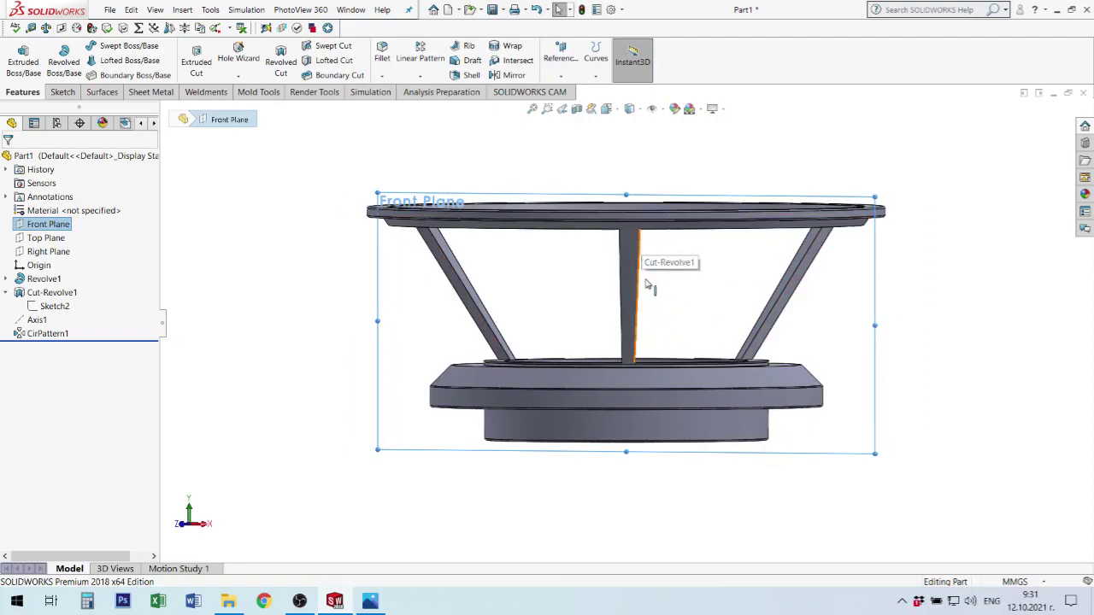
pyautogui.scroll(-2, 647, 376)
pyautogui.scroll(-3, 642, 351)
pyautogui.scroll(-2, 641, 349)
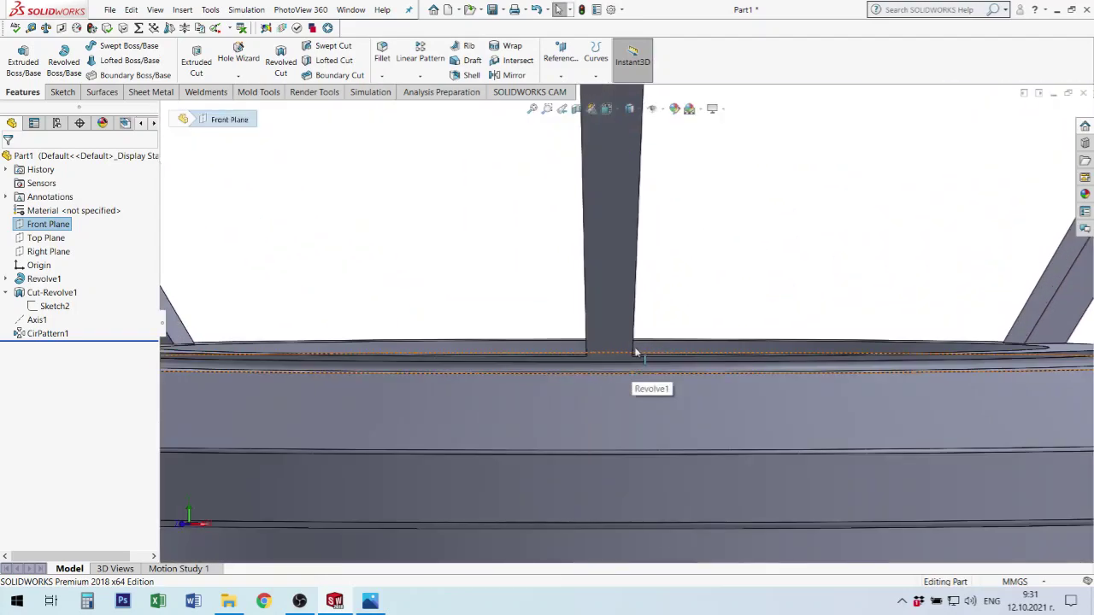
pyautogui.click(596, 367)
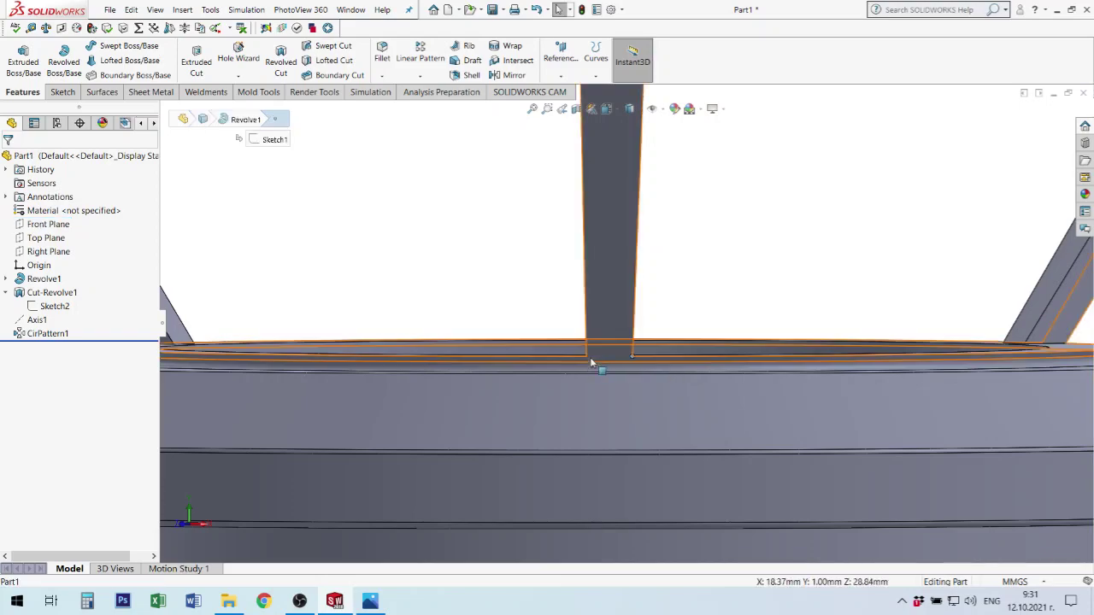
# Measure 2.98 mm between the two corner vertices at the strut's foot, then zoom back out.
pyautogui.keyDown('ctrl'); pyautogui.click(586, 359); pyautogui.keyUp('ctrl')
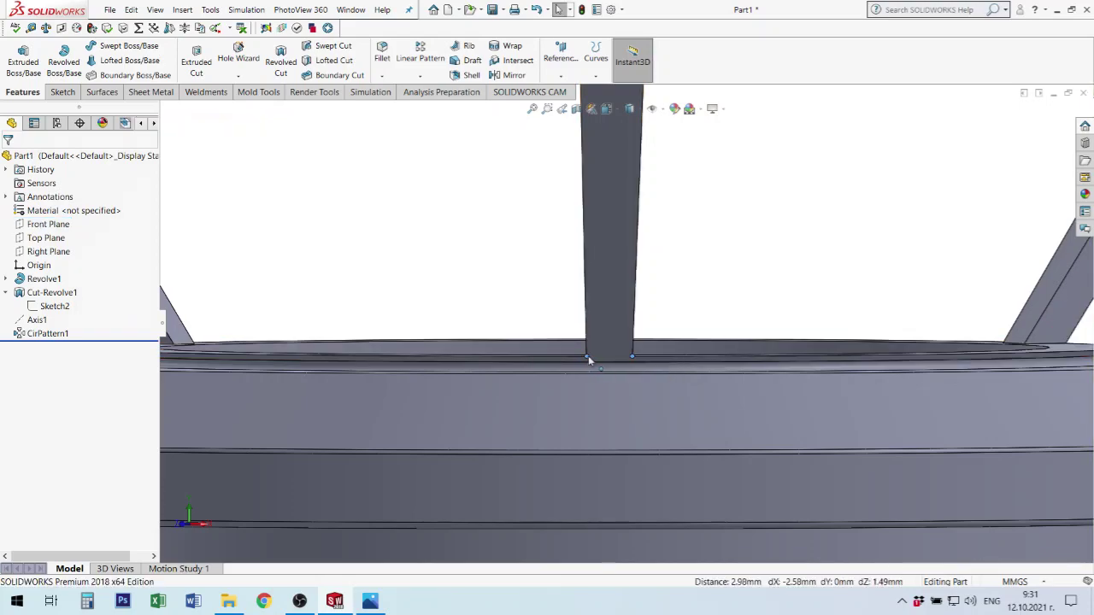
pyautogui.press('m')
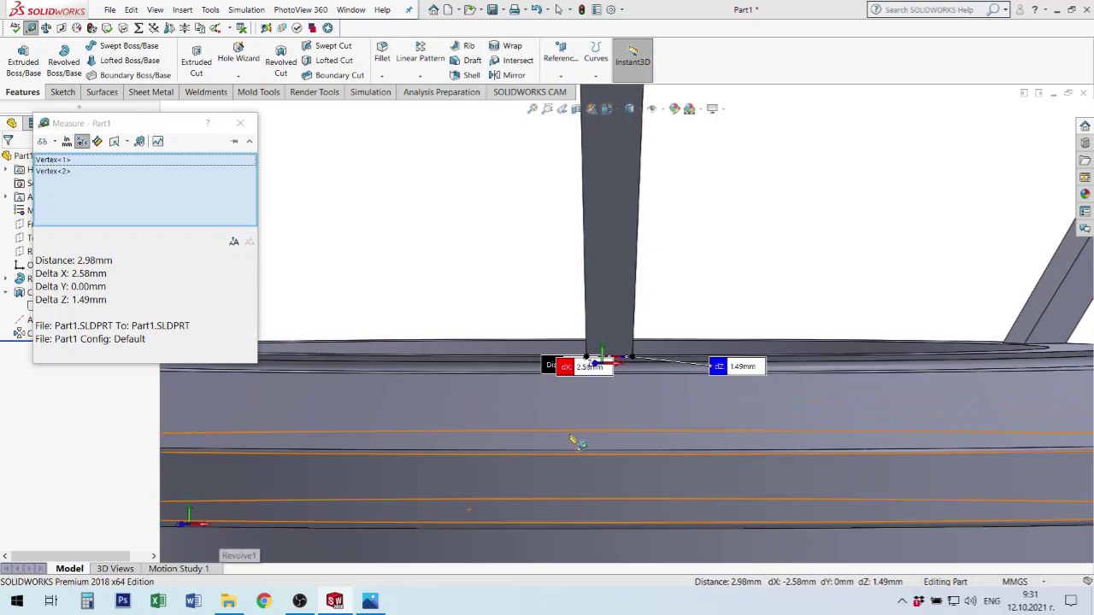
pyautogui.scroll(-1, 604, 376)
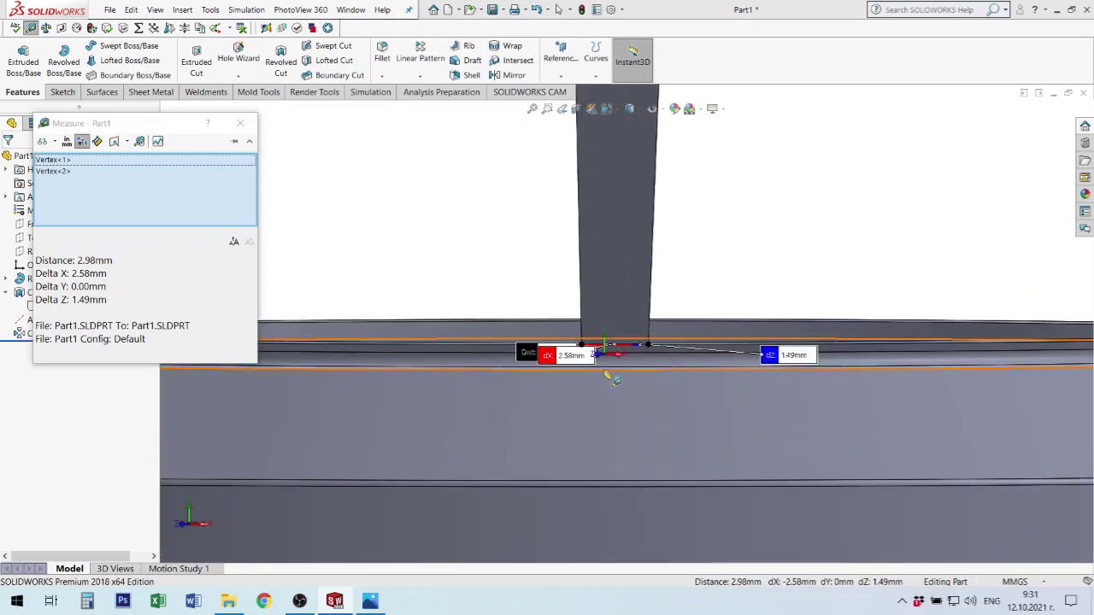
pyautogui.press('Escape')
pyautogui.scroll(1, 630, 350)
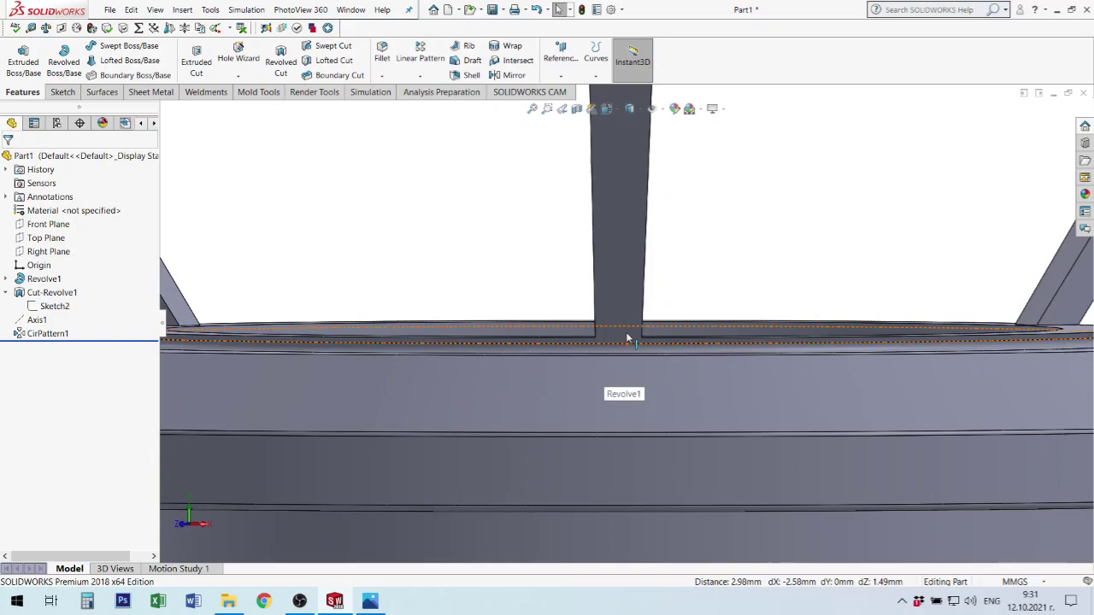
pyautogui.scroll(2, 658, 316)
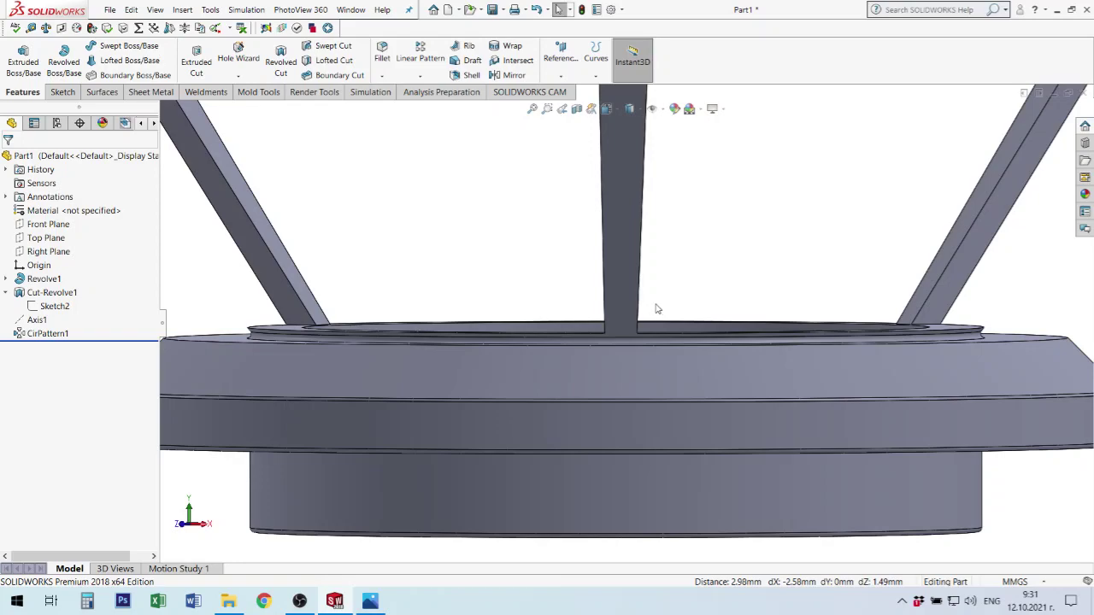
pyautogui.scroll(2, 637, 274)
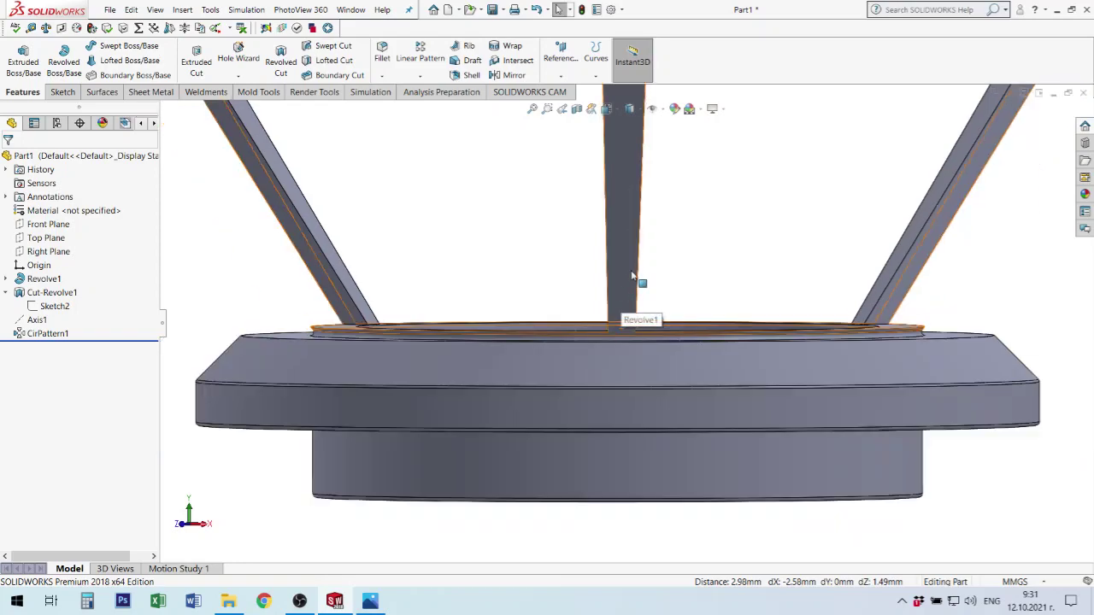
pyautogui.scroll(2, 640, 282)
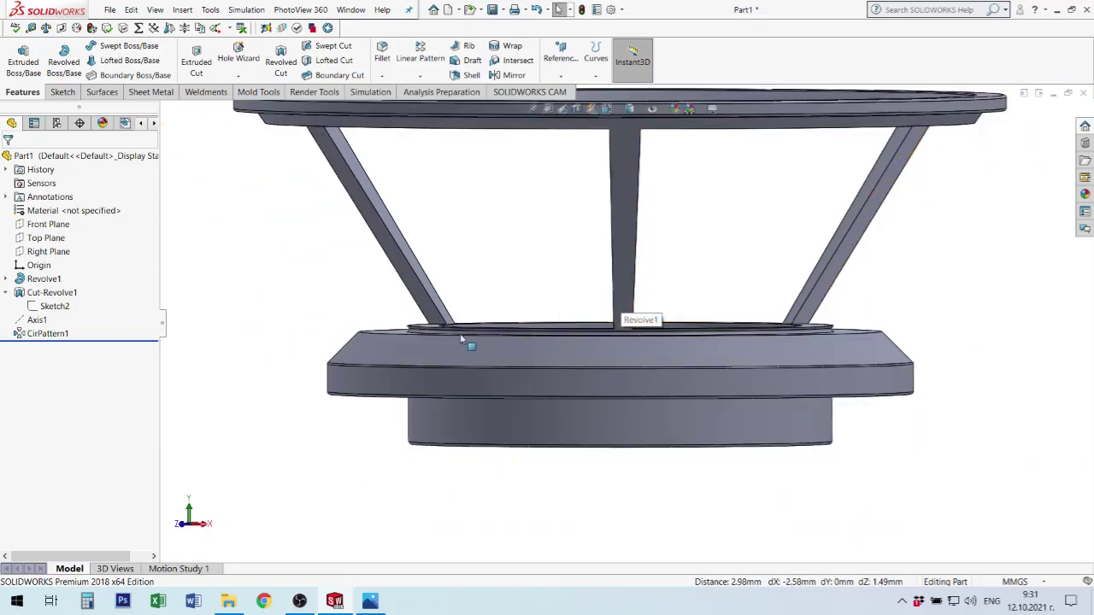
# Start a Front Plane sketch with a centreline, then cancel it and discard the empty Sketch3.
pyautogui.click(61, 226)
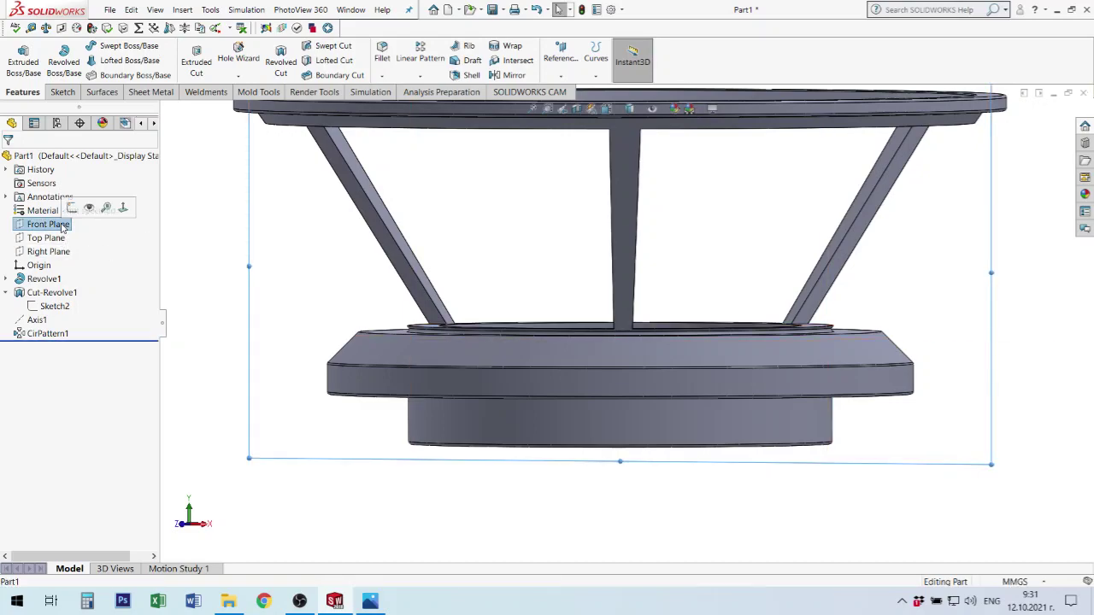
pyautogui.click(71, 208)
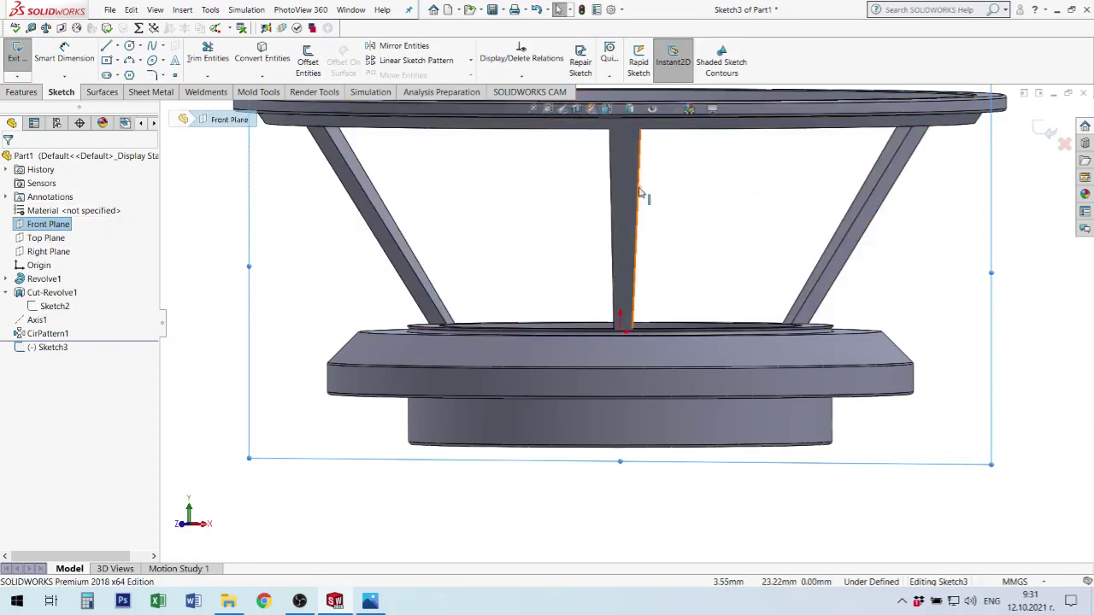
pyautogui.scroll(2, 633, 290)
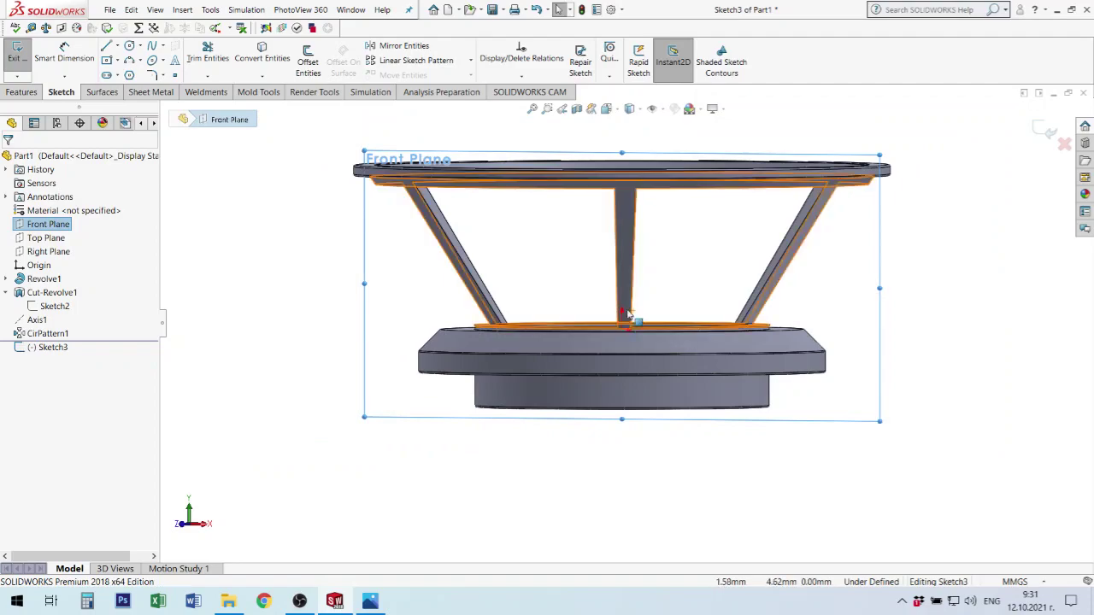
pyautogui.moveTo(611, 321); pyautogui.dragTo(632, 408, button='right')
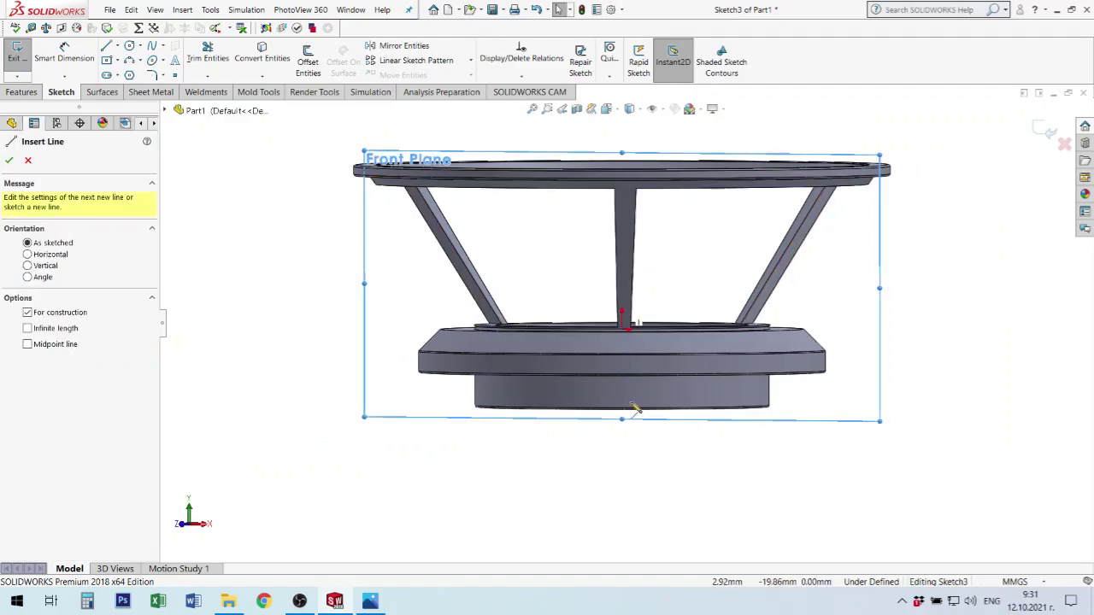
pyautogui.click(623, 327)
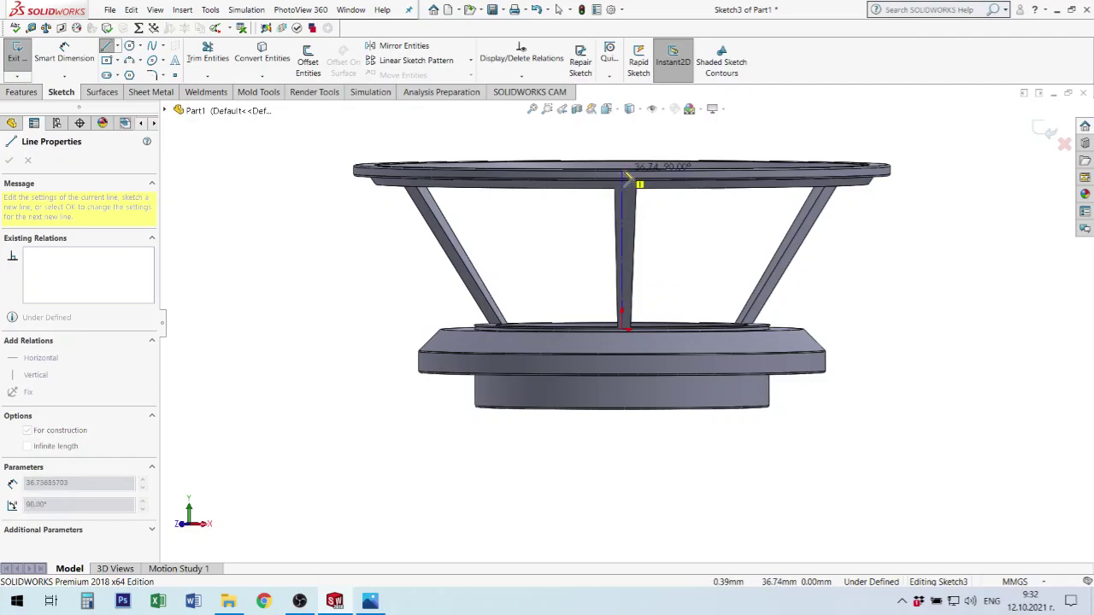
pyautogui.hotkey('ctrl', '1')
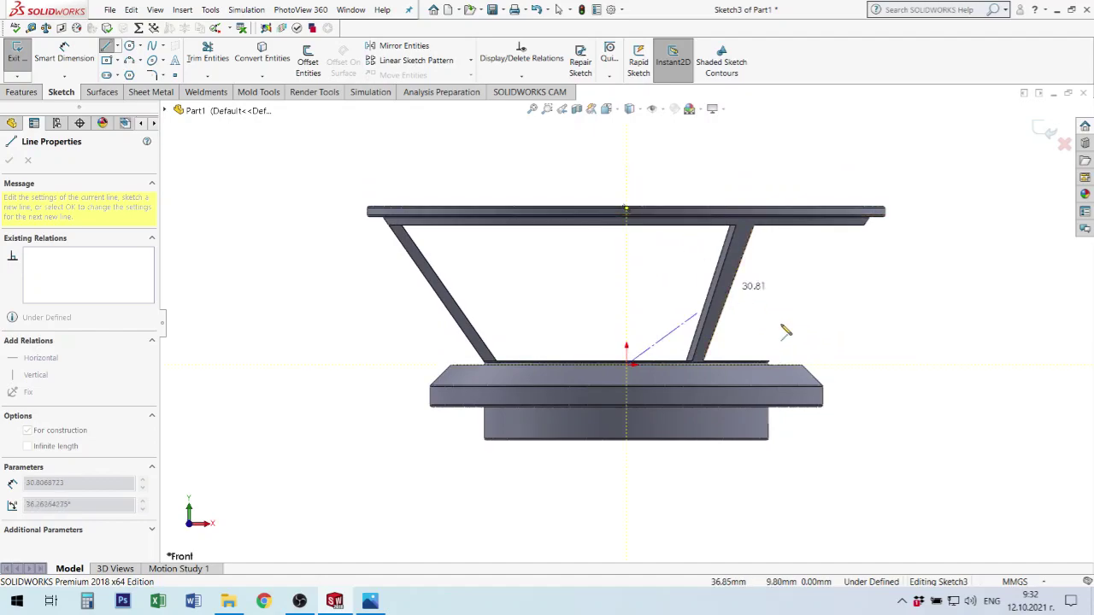
pyautogui.press('Escape')
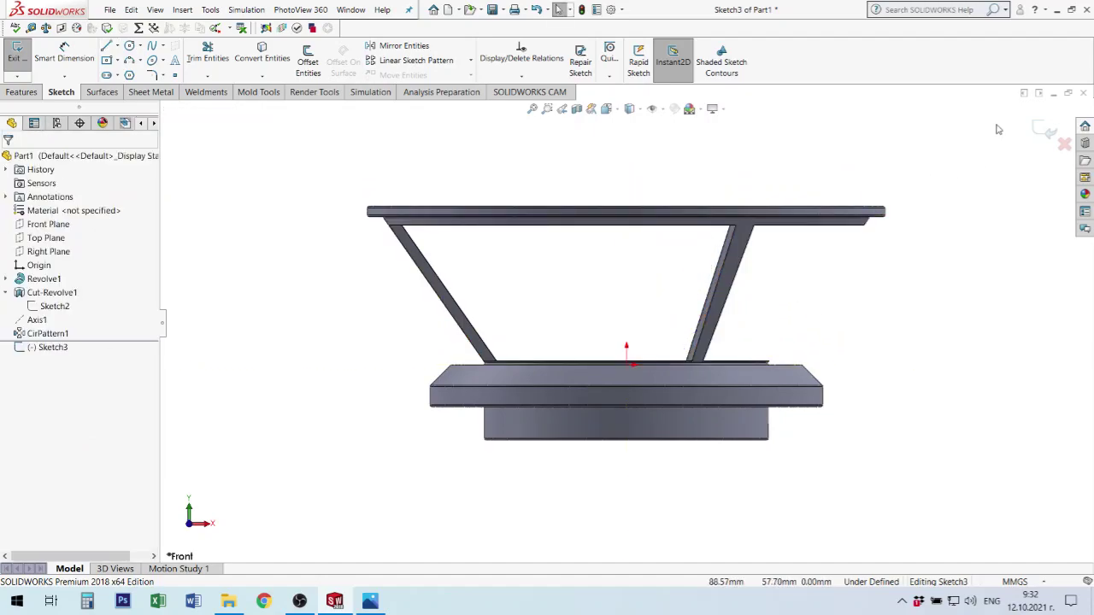
pyautogui.click(1064, 144)
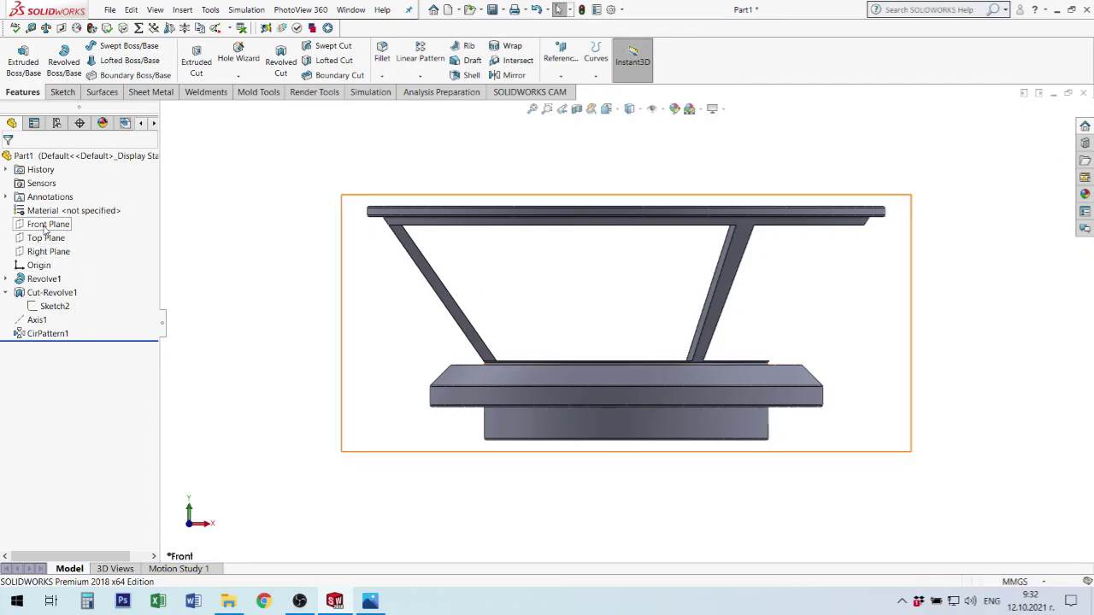
# Open a new sketch on the Right Plane and view it face-on.
pyautogui.click(53, 252)
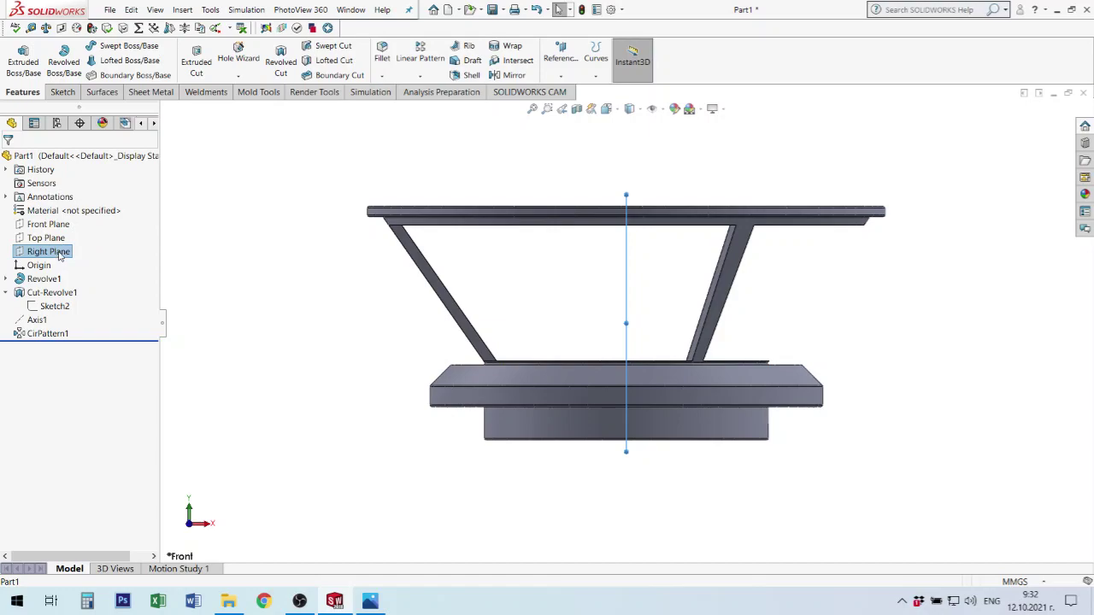
pyautogui.rightClick(60, 256)
pyautogui.click(74, 236)
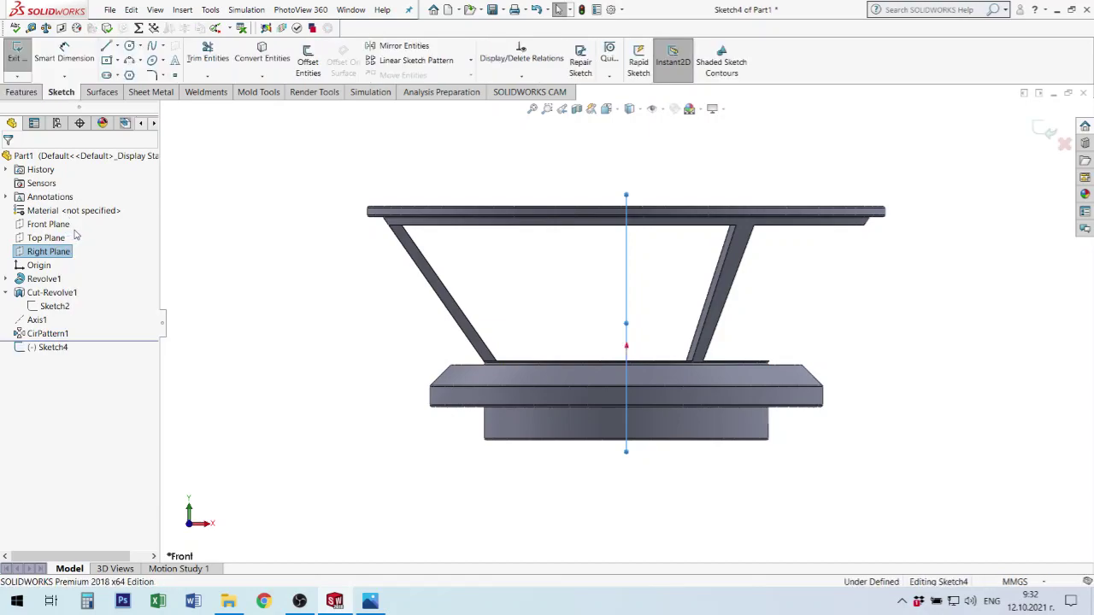
pyautogui.hotkey('ctrl', '8')
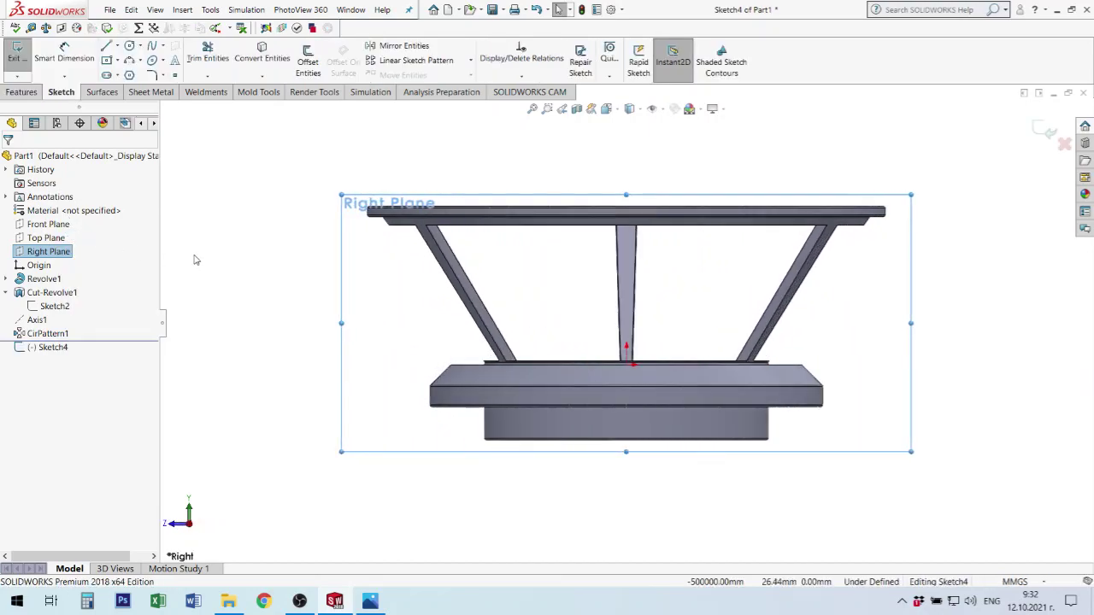
pyautogui.scroll(-2, 496, 287)
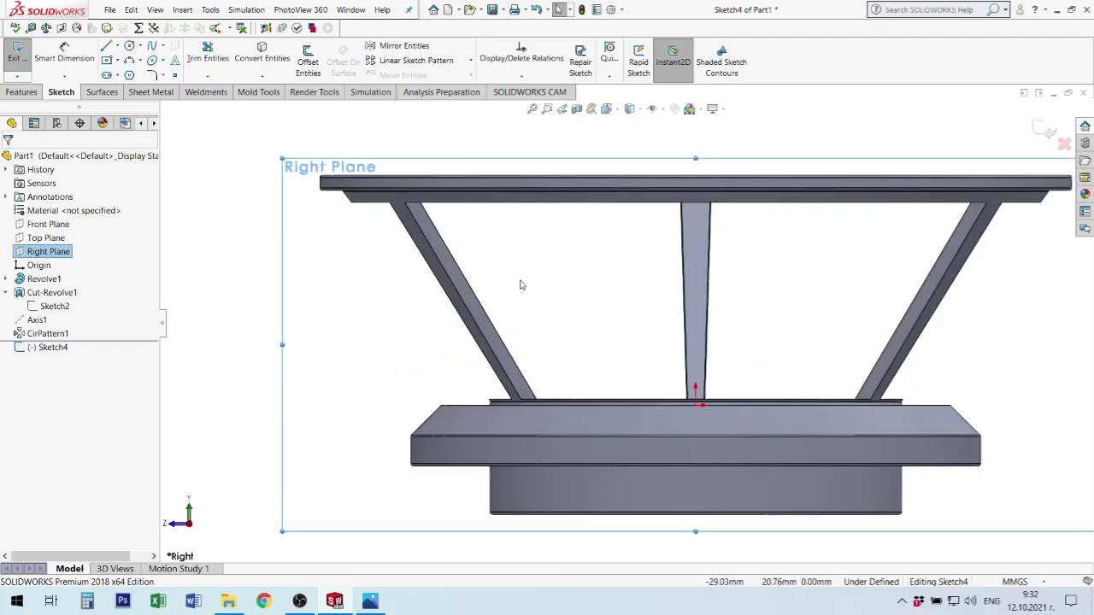
# Draw a 37.60 mm vertical construction line from the origin up to the ring's underside.
pyautogui.press('l')
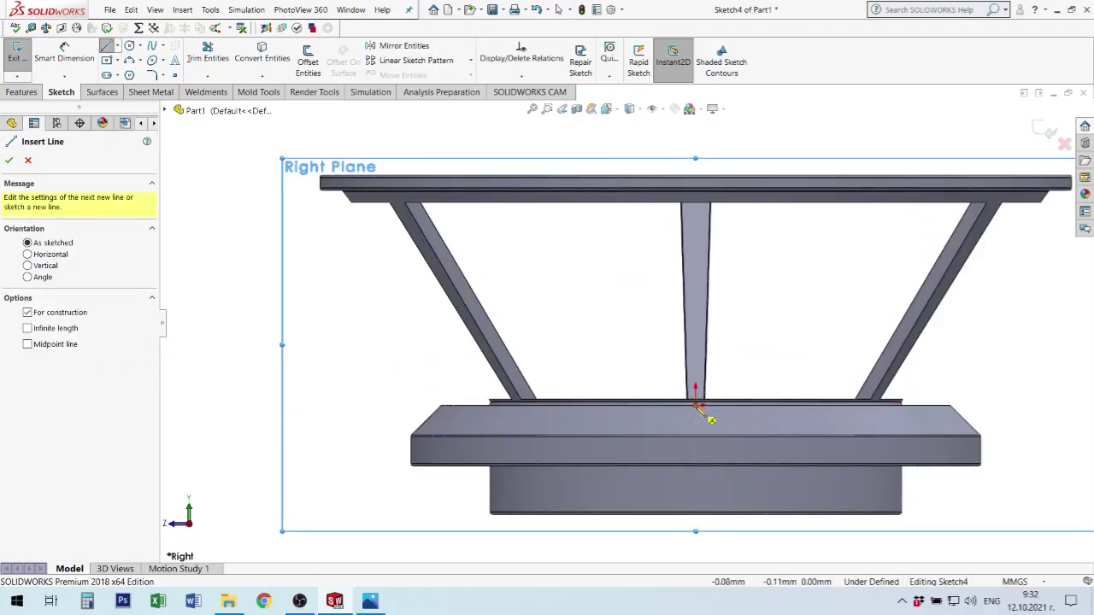
pyautogui.click(711, 420)
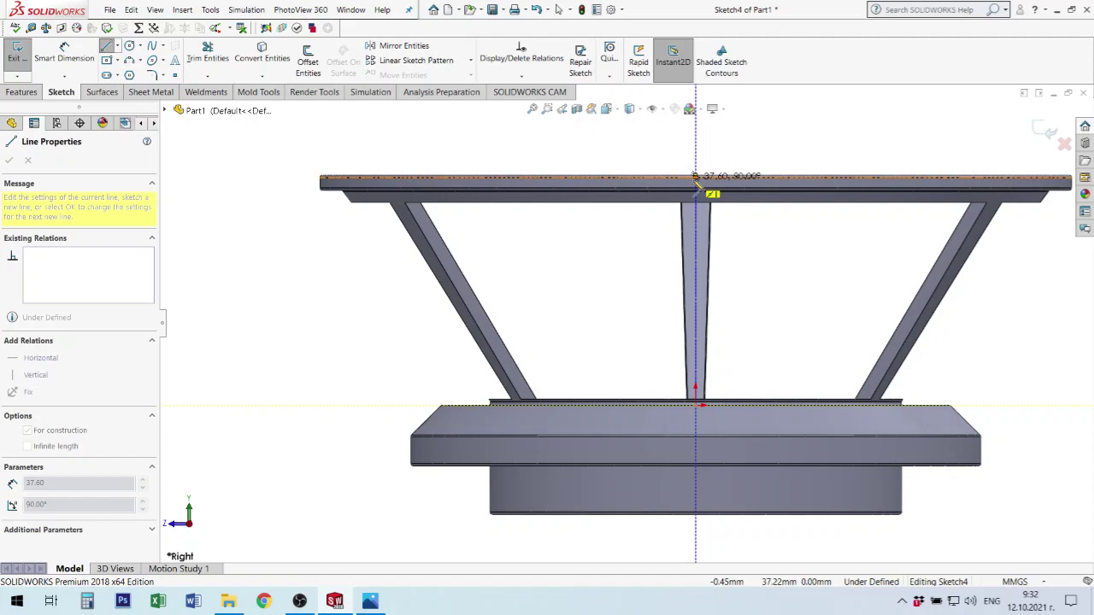
pyautogui.click(695, 178)
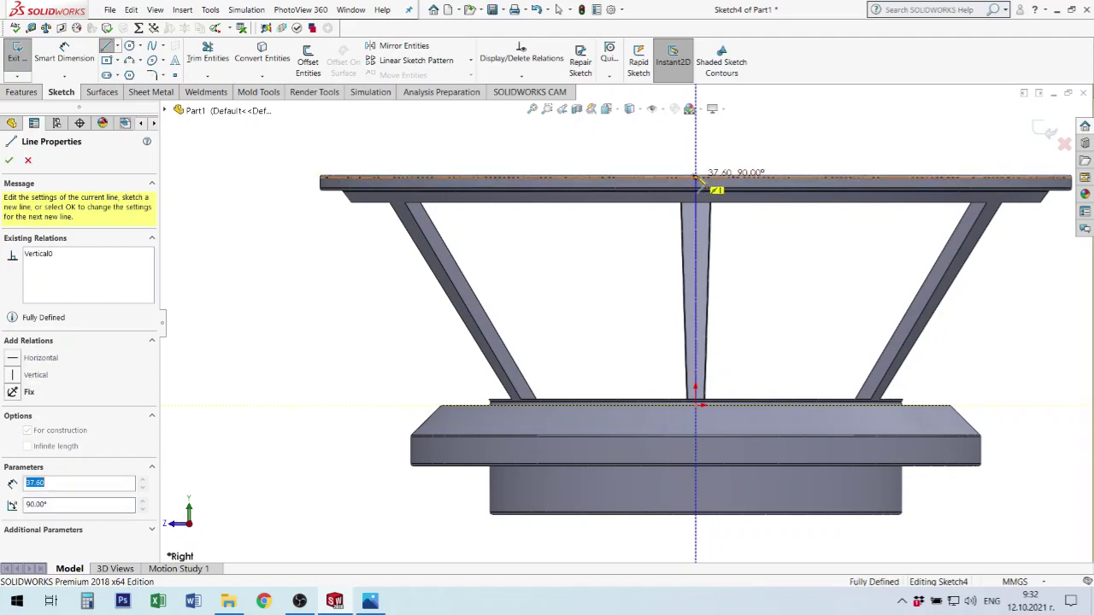
pyautogui.press('Escape')
pyautogui.scroll(-3, 733, 270)
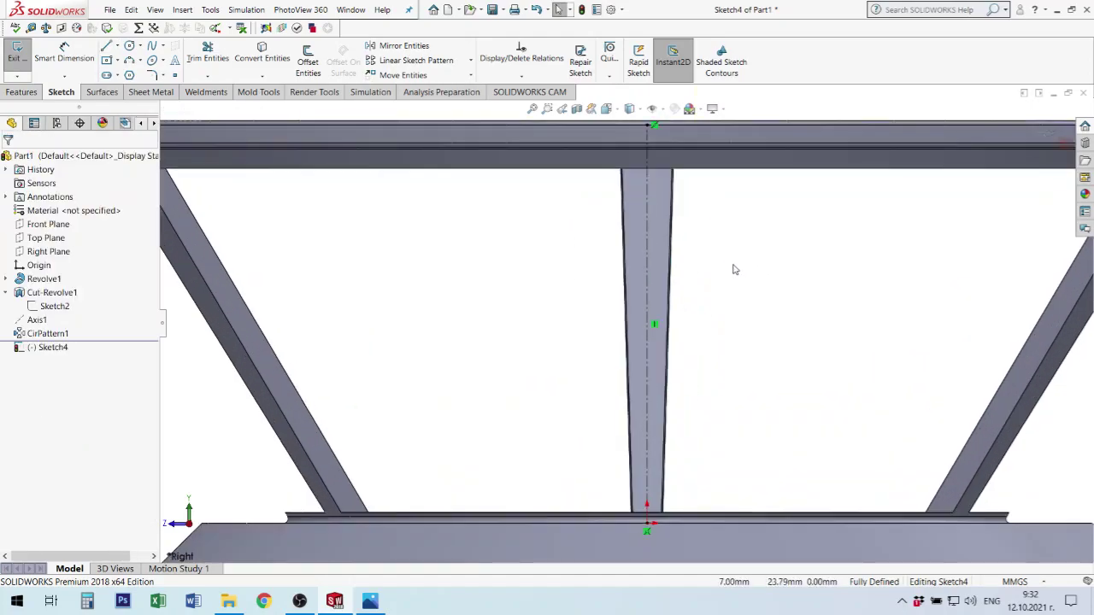
pyautogui.scroll(2, 714, 411)
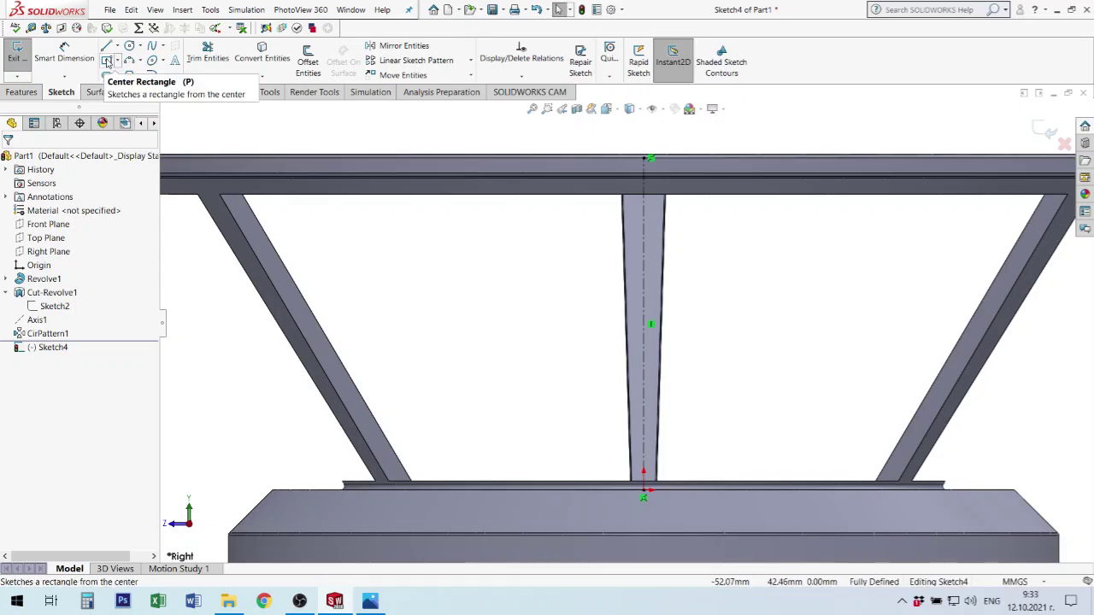
# Draw a corner rectangle beside the central strut, starting on the base's top face.
pyautogui.click(109, 61)
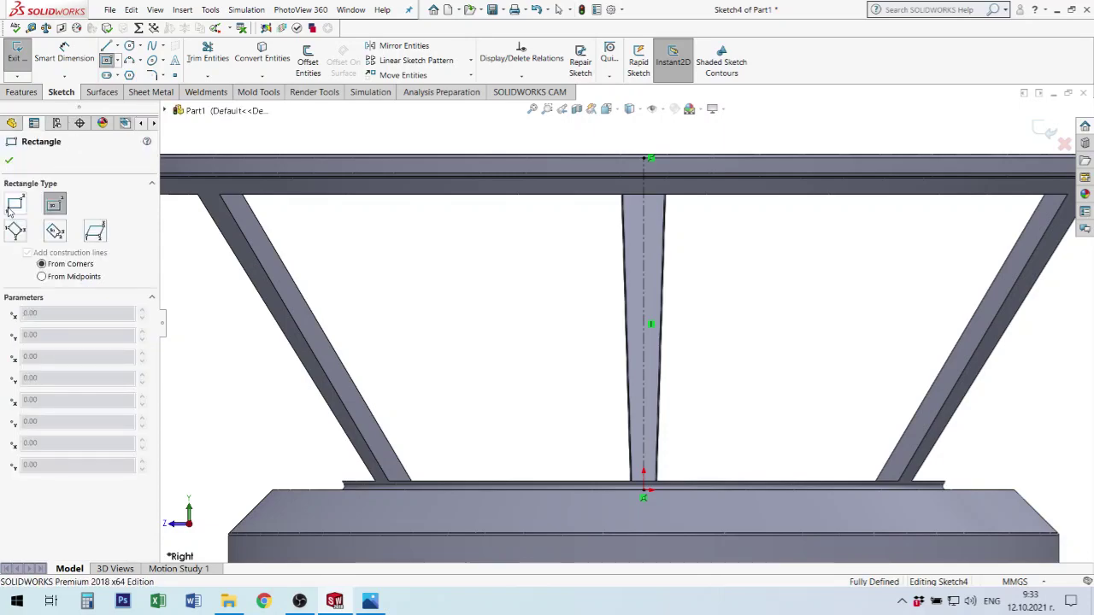
pyautogui.click(15, 204)
pyautogui.scroll(2, 647, 504)
pyautogui.scroll(2, 641, 416)
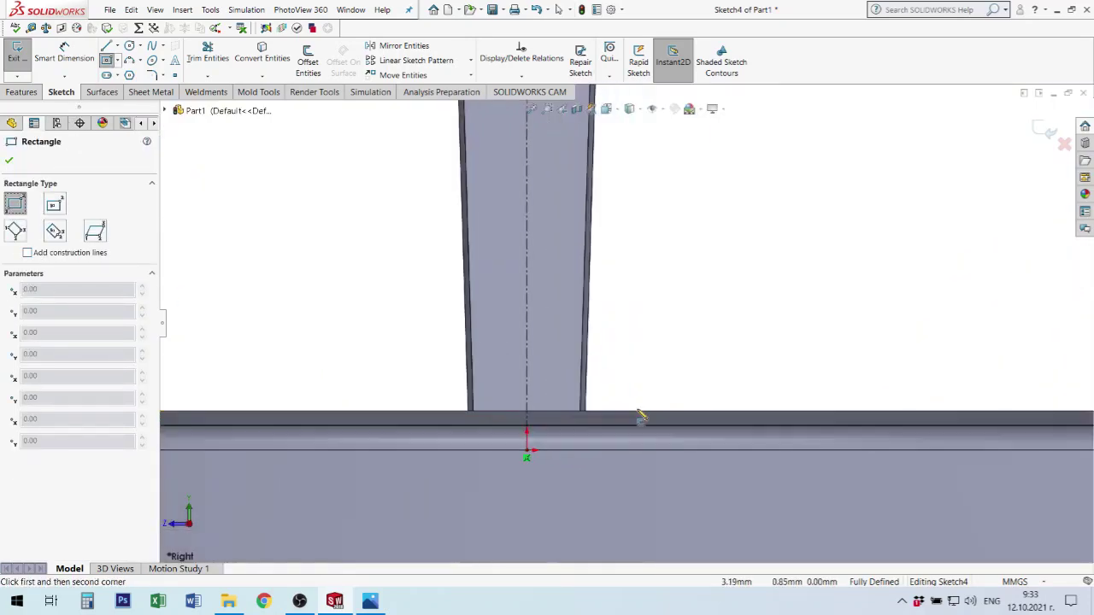
pyautogui.scroll(2, 641, 416)
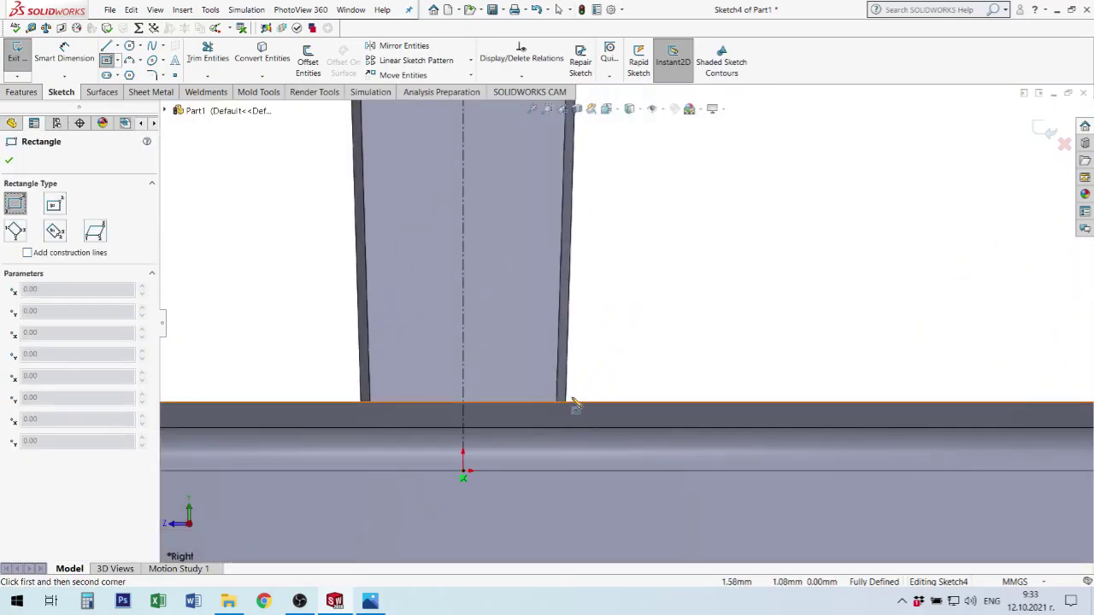
pyautogui.scroll(2, 571, 407)
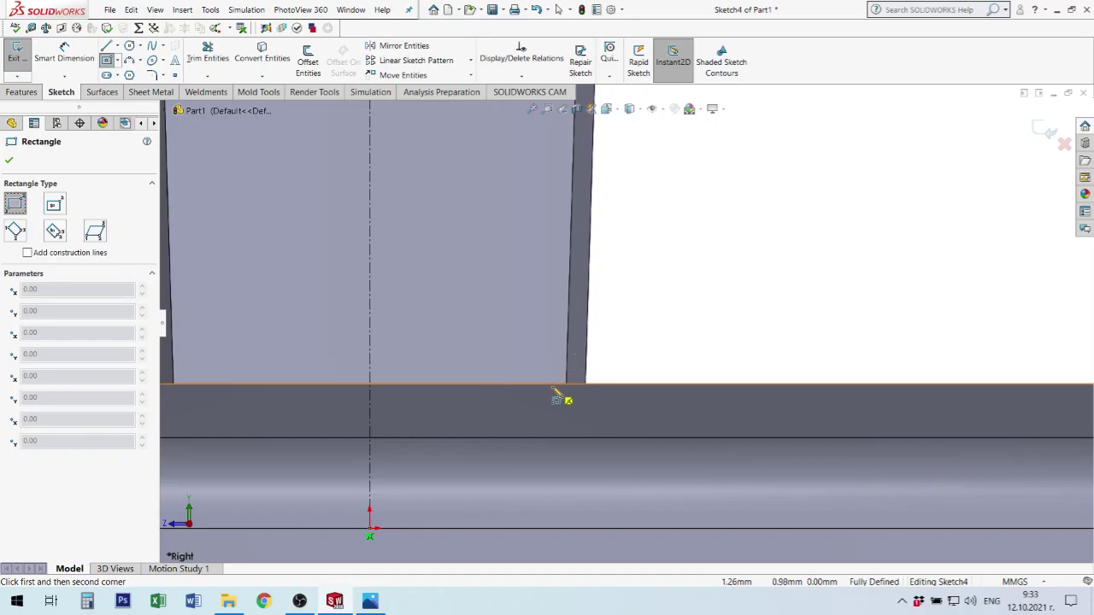
pyautogui.click(561, 384)
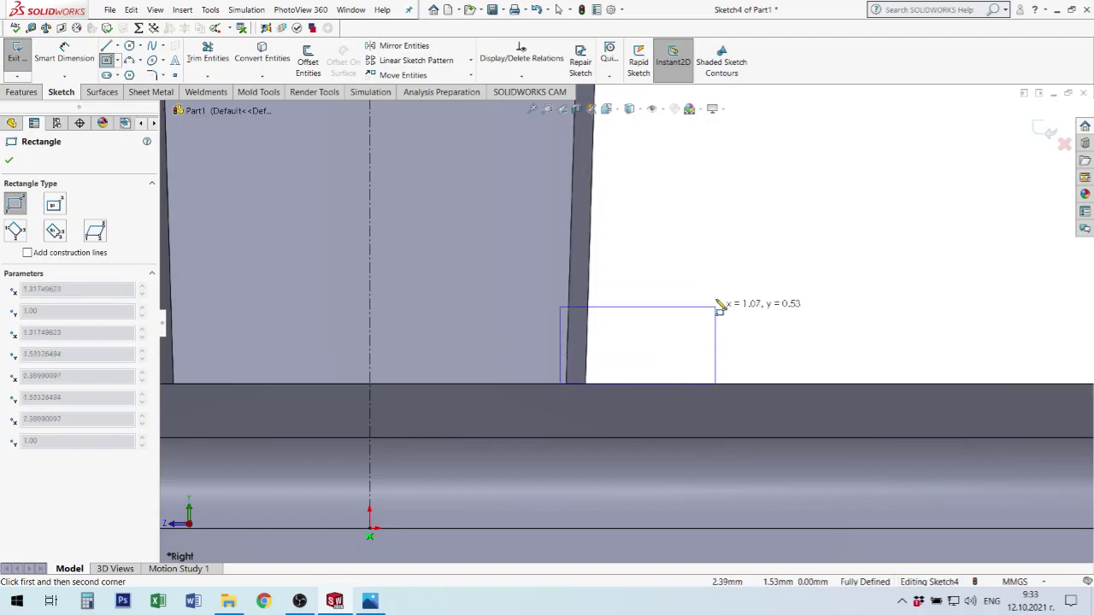
pyautogui.click(689, 256)
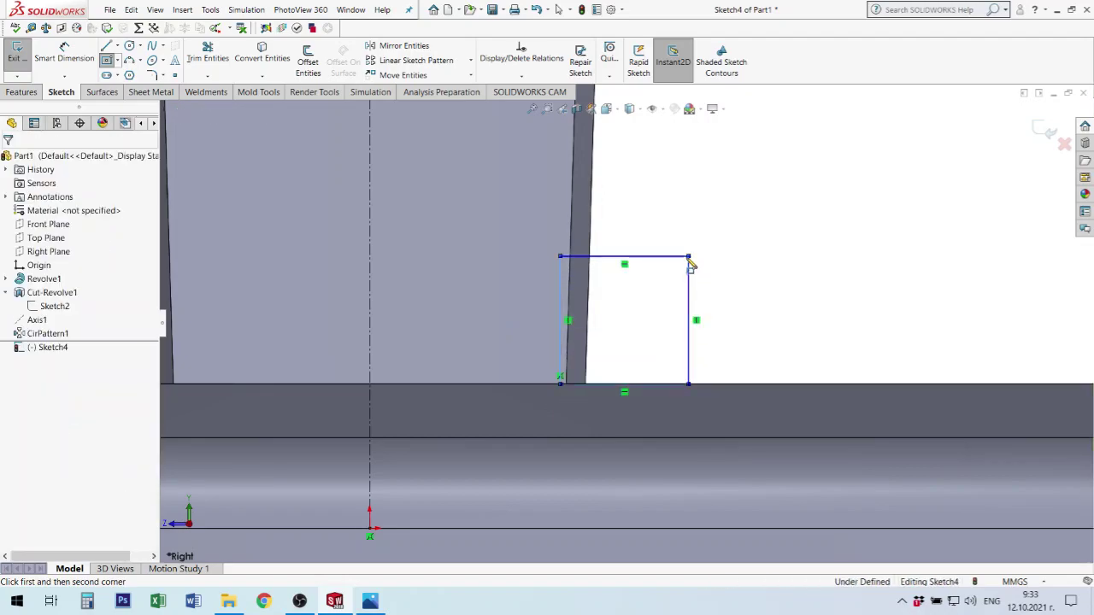
pyautogui.scroll(2, 647, 339)
pyautogui.scroll(3, 651, 325)
pyautogui.scroll(1, 651, 325)
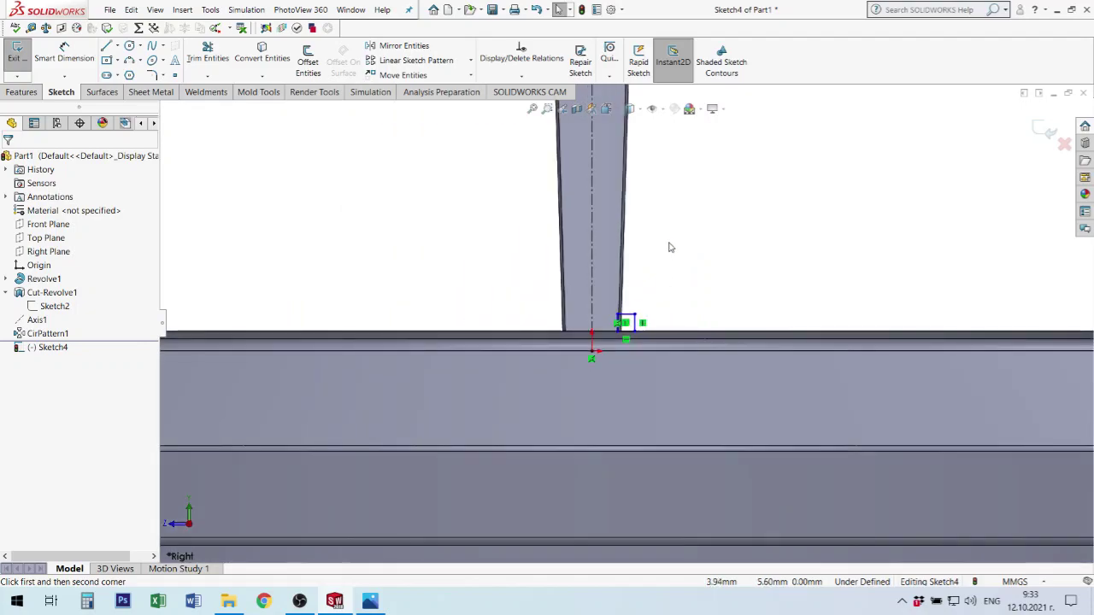
pyautogui.scroll(1, 650, 323)
pyautogui.scroll(1, 647, 322)
pyautogui.scroll(2, 645, 321)
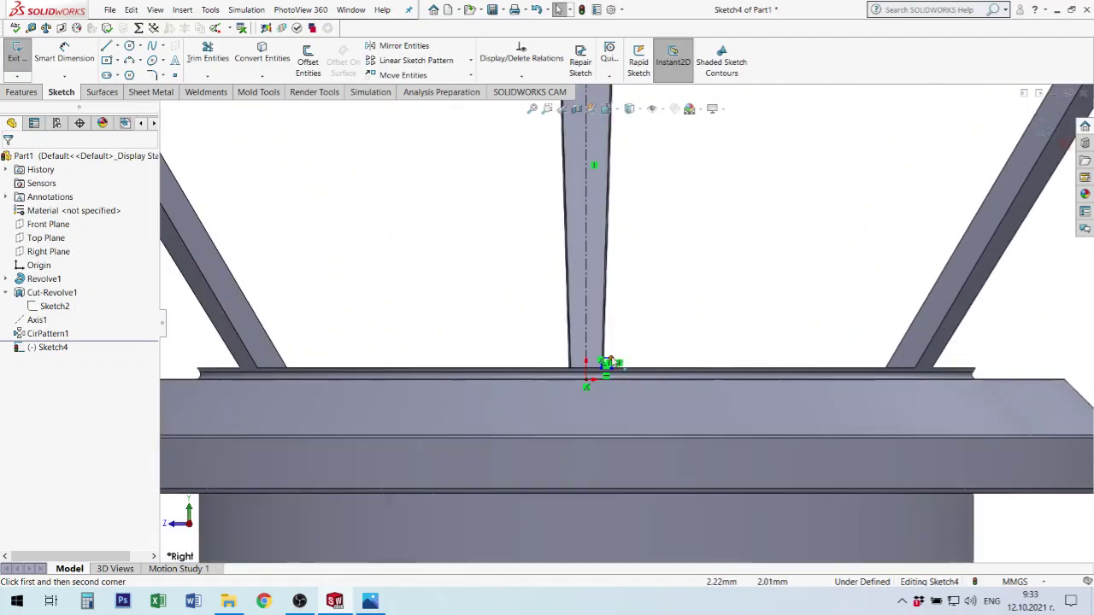
# Stretch the rectangle up to the ring's underside and snap its top-left corner onto the strut's edge.
pyautogui.moveTo(609, 362); pyautogui.dragTo(683, 135)
pyautogui.scroll(2, 665, 156)
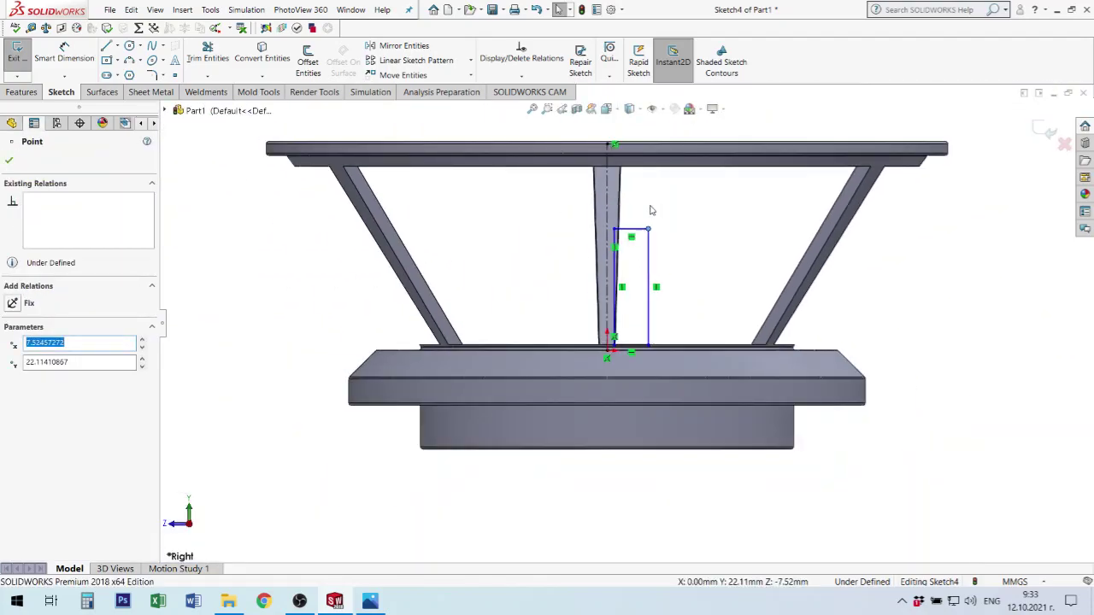
pyautogui.scroll(-2, 650, 239)
pyautogui.moveTo(645, 256); pyautogui.dragTo(645, 165)
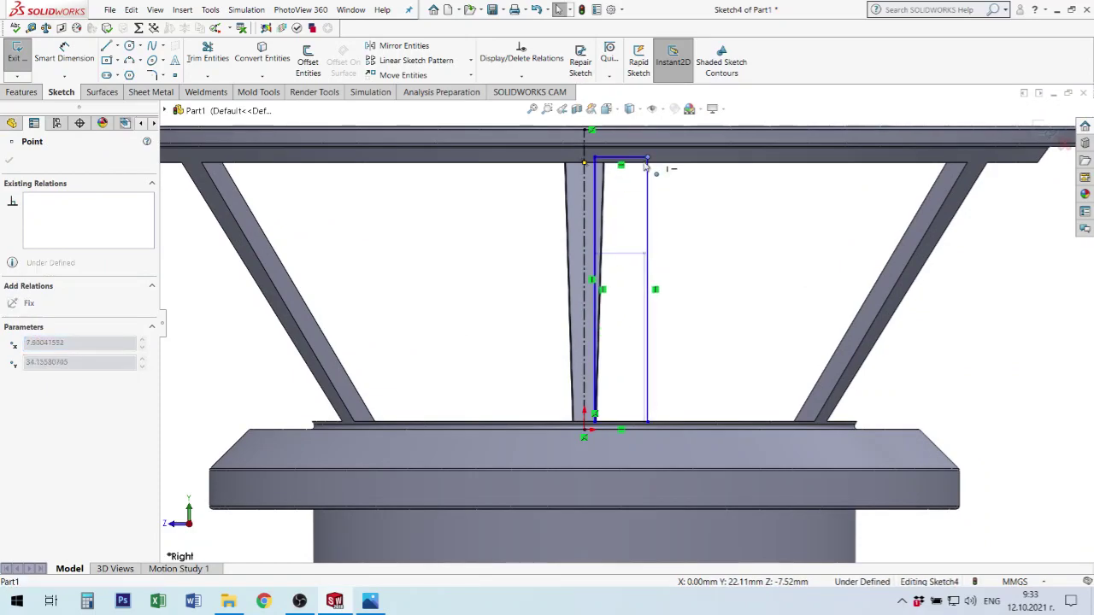
pyautogui.scroll(-3, 597, 167)
pyautogui.scroll(-3, 597, 167)
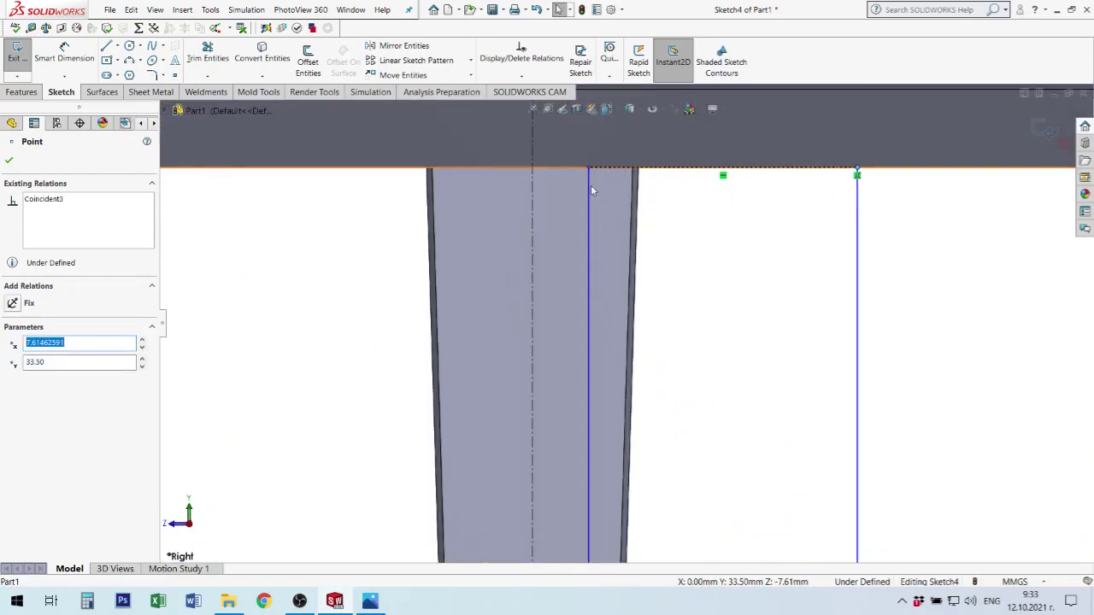
pyautogui.moveTo(590, 170); pyautogui.dragTo(606, 166)
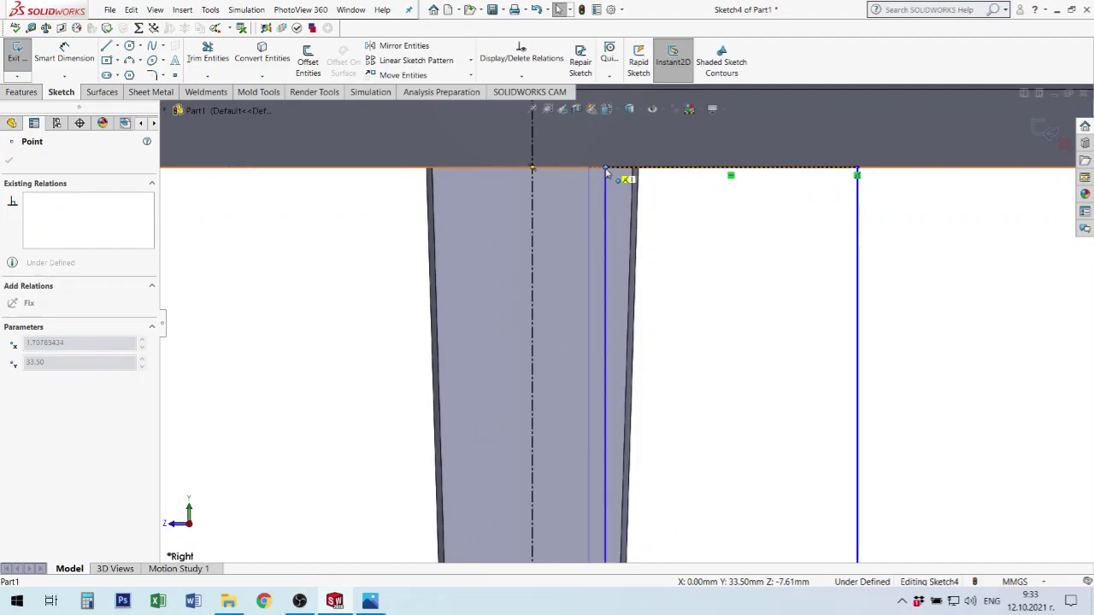
pyautogui.scroll(3, 658, 389)
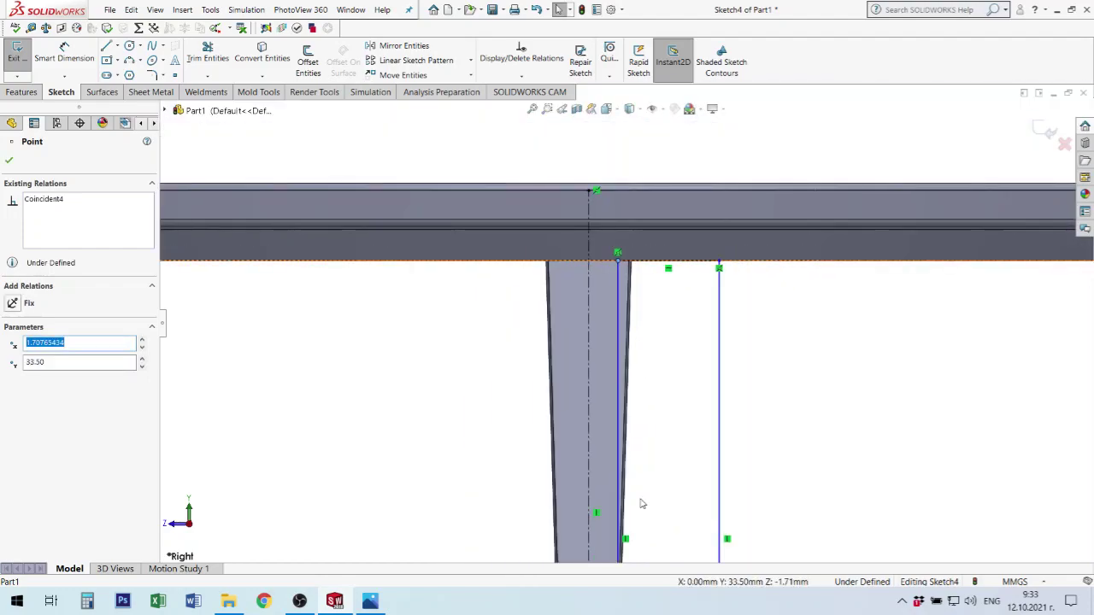
pyautogui.scroll(3, 640, 519)
pyautogui.scroll(-3, 620, 453)
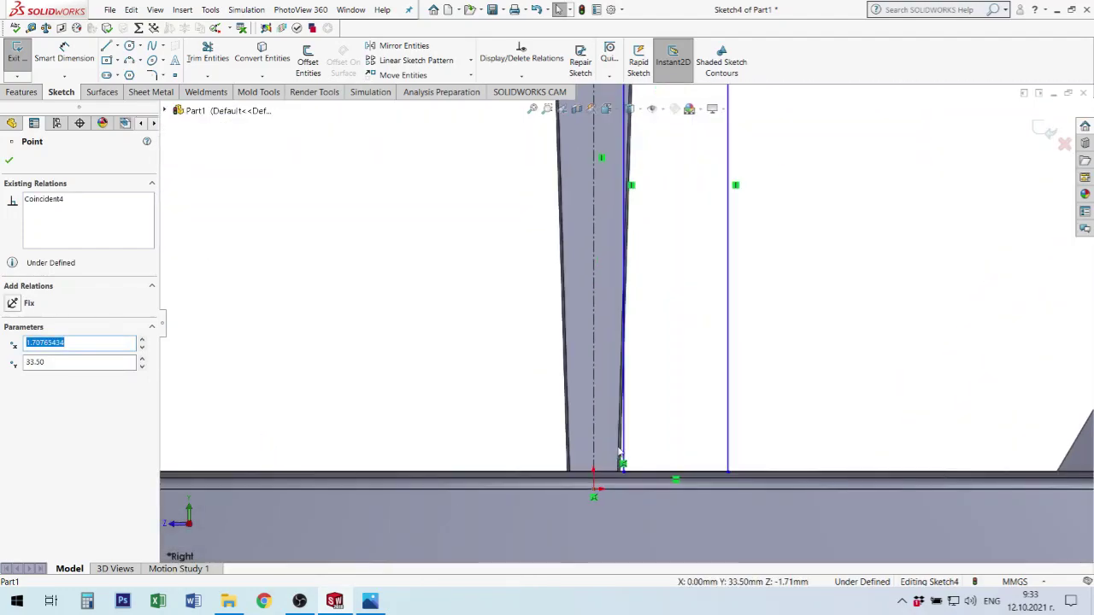
pyautogui.scroll(-3, 622, 453)
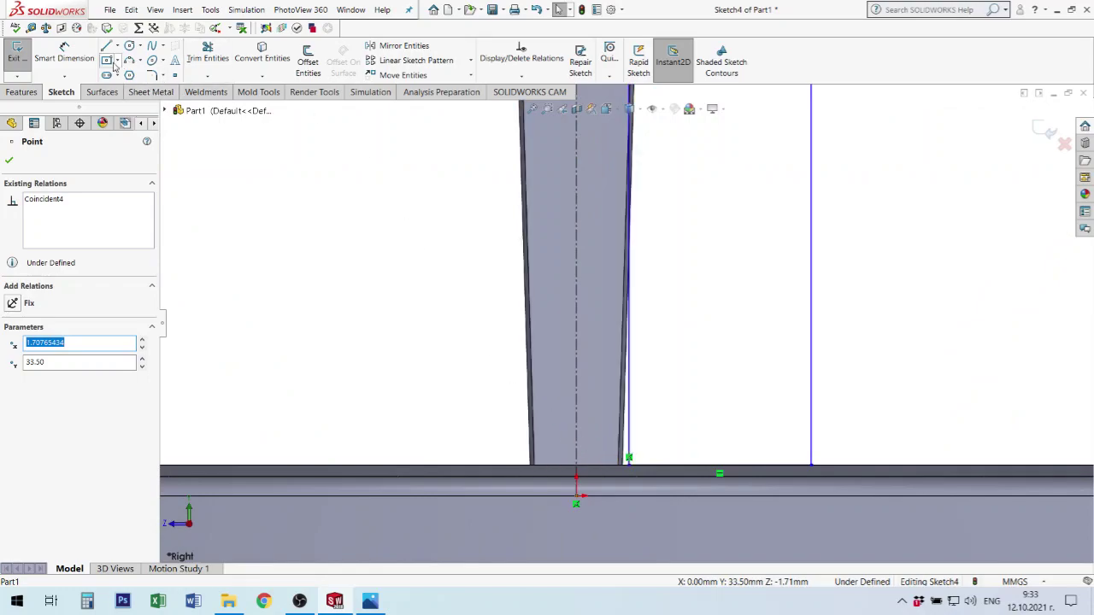
pyautogui.click(64, 53)
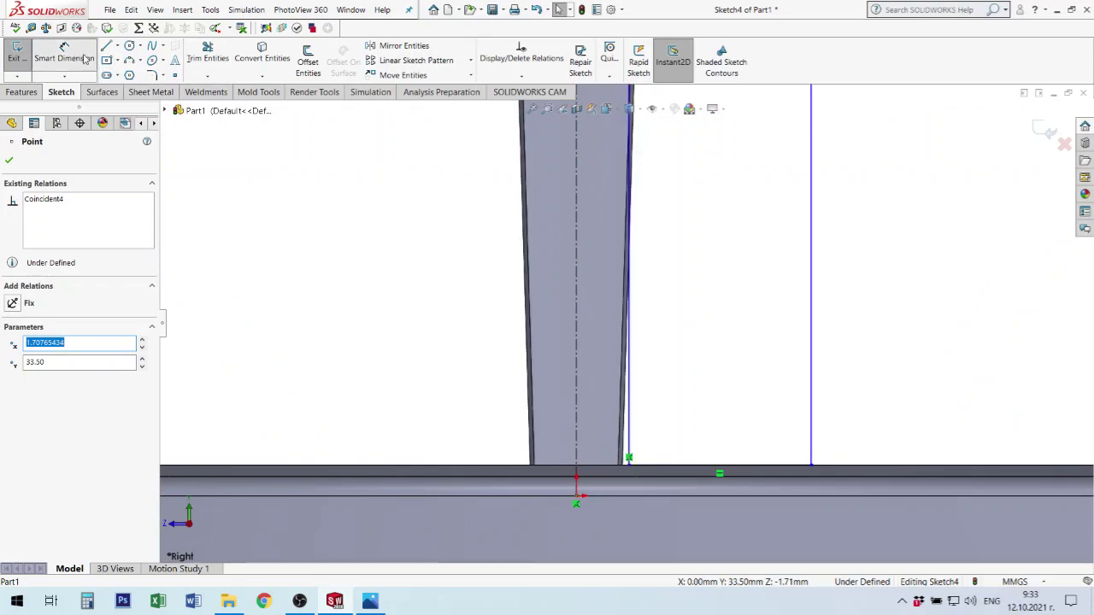
# Dimension the rectangle 2.40 mm from the centreline and give it a 3.00 mm offset.
pyautogui.click(630, 434)
pyautogui.click(575, 419)
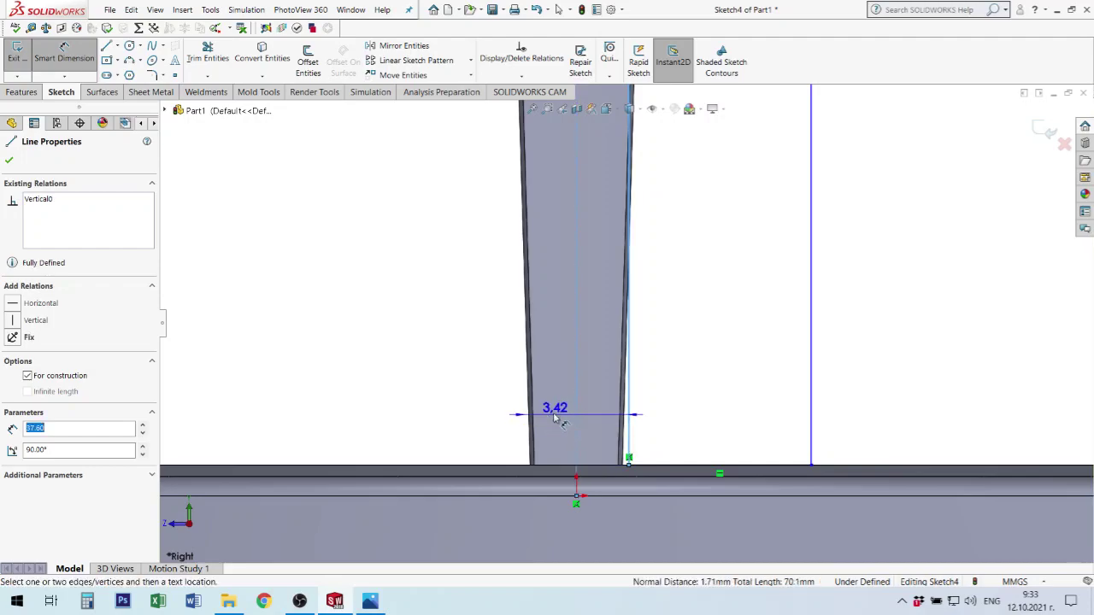
pyautogui.click(567, 416)
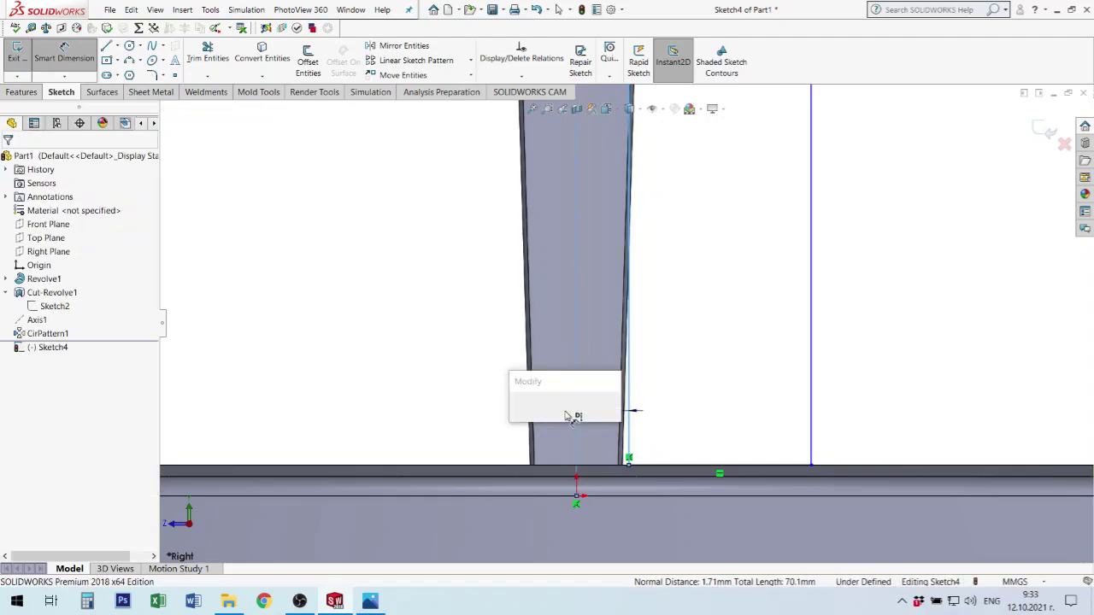
pyautogui.write('2')
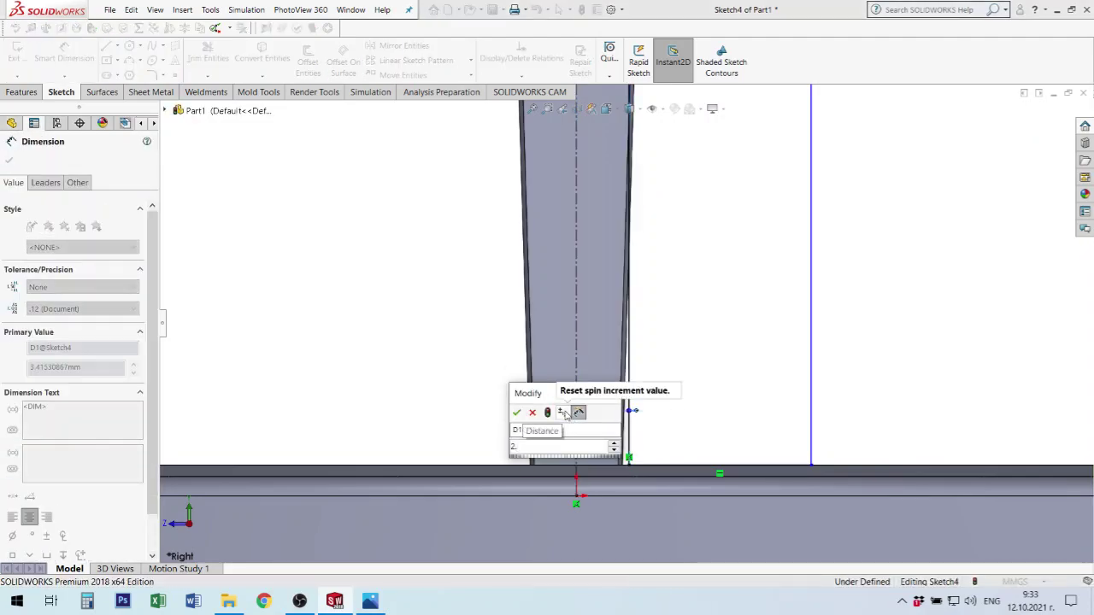
pyautogui.write('.4')
pyautogui.press('Return')
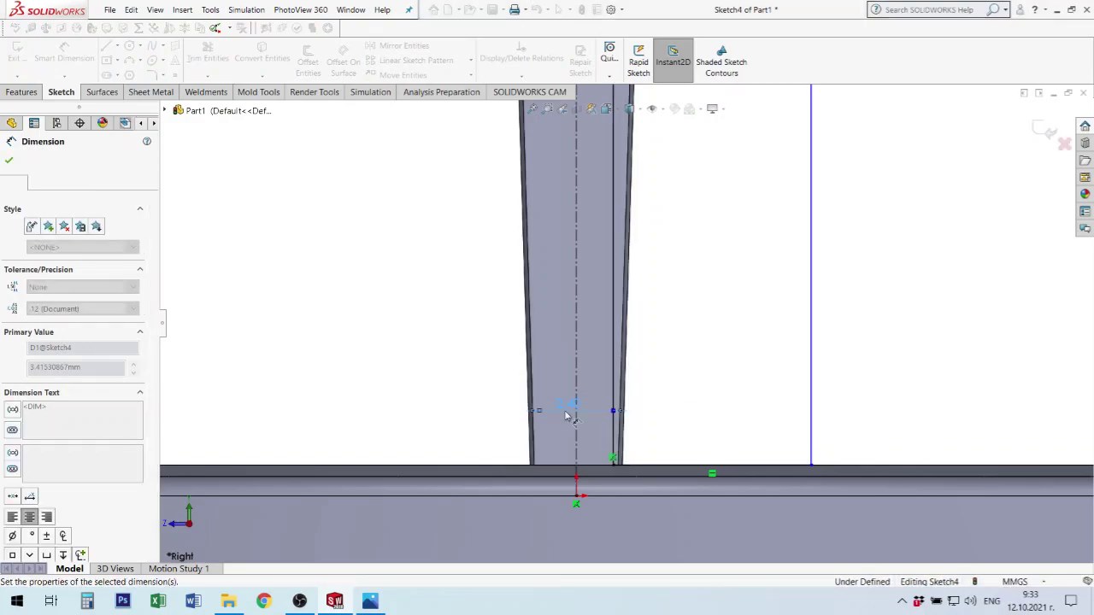
pyautogui.click(612, 330)
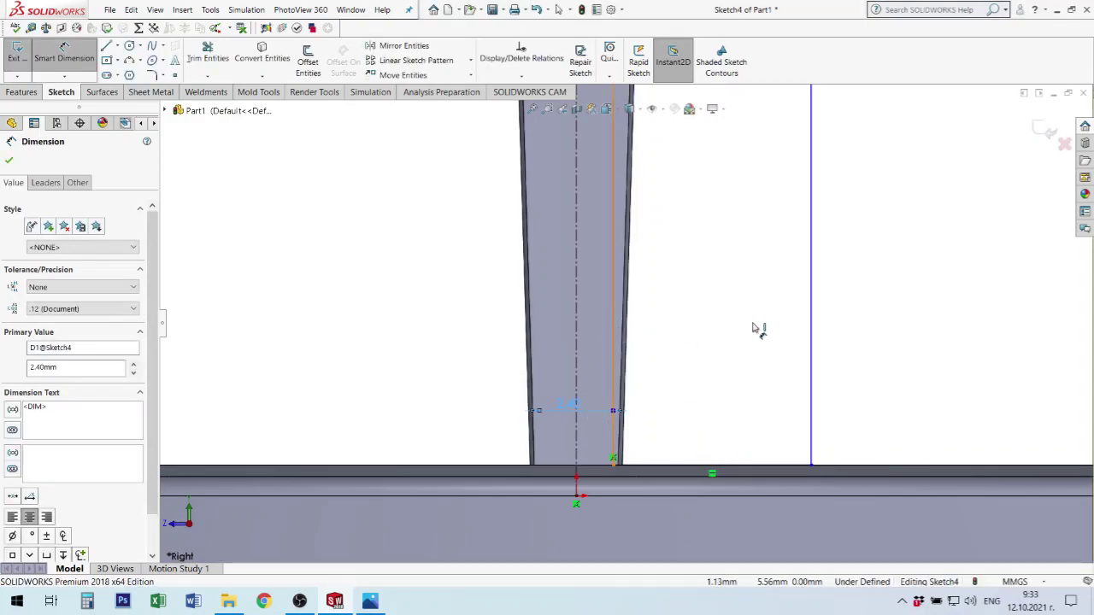
pyautogui.click(811, 329)
pyautogui.click(896, 325)
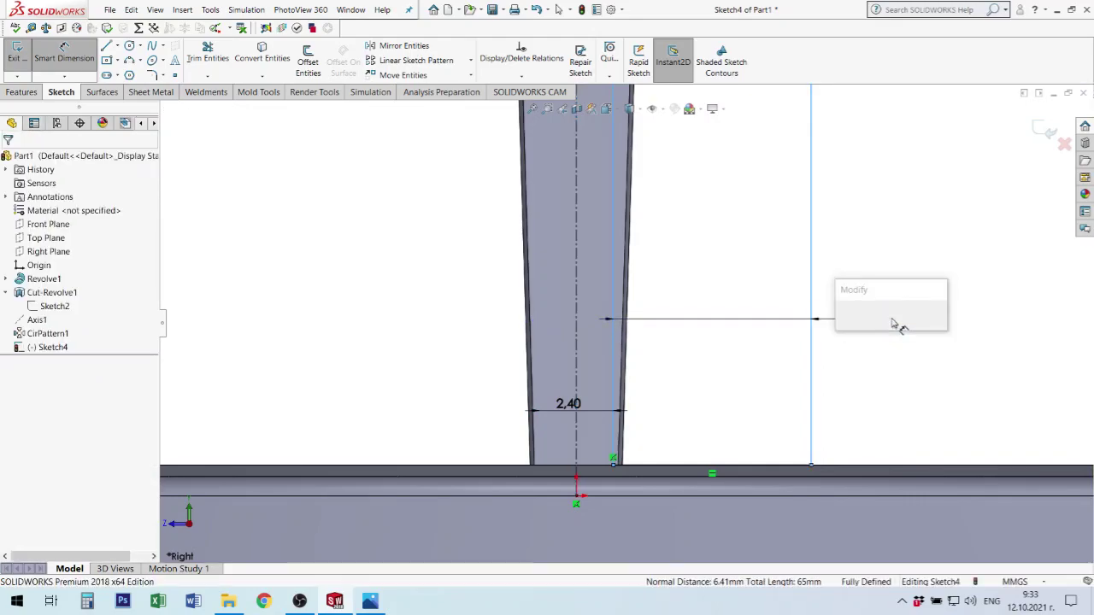
pyautogui.write('3')
pyautogui.press('Return')
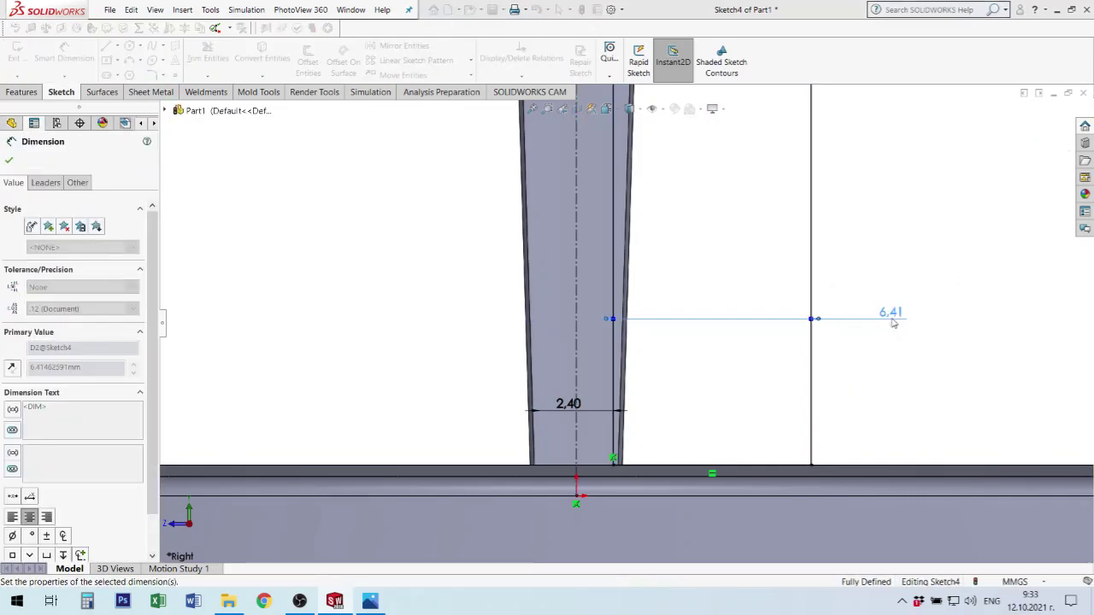
pyautogui.scroll(1, 746, 222)
pyautogui.scroll(2, 718, 212)
pyautogui.scroll(2, 694, 212)
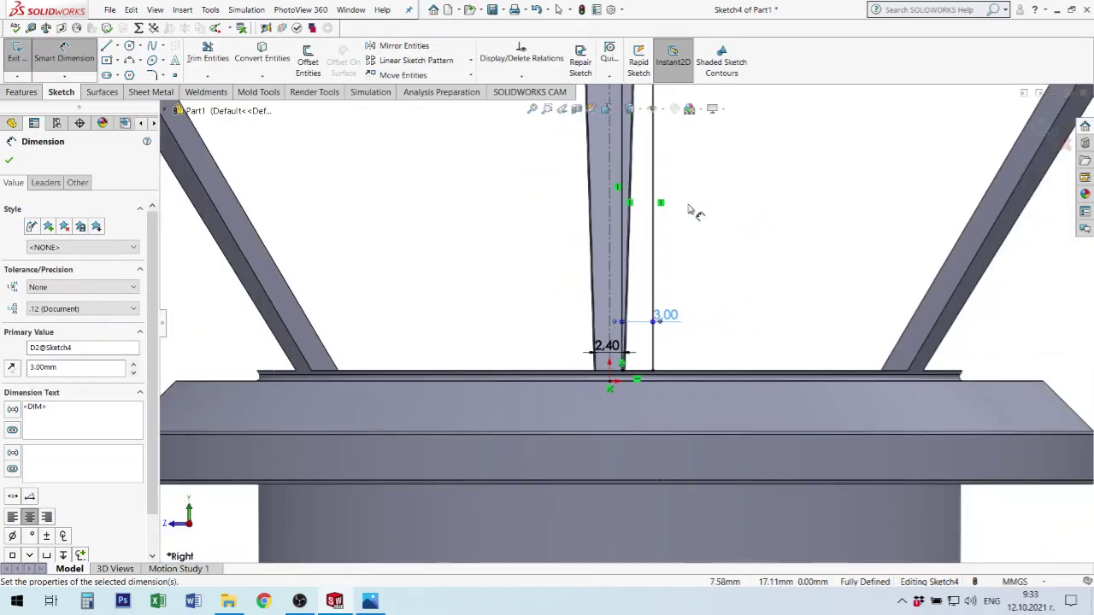
pyautogui.scroll(2, 688, 209)
pyautogui.scroll(-2, 671, 202)
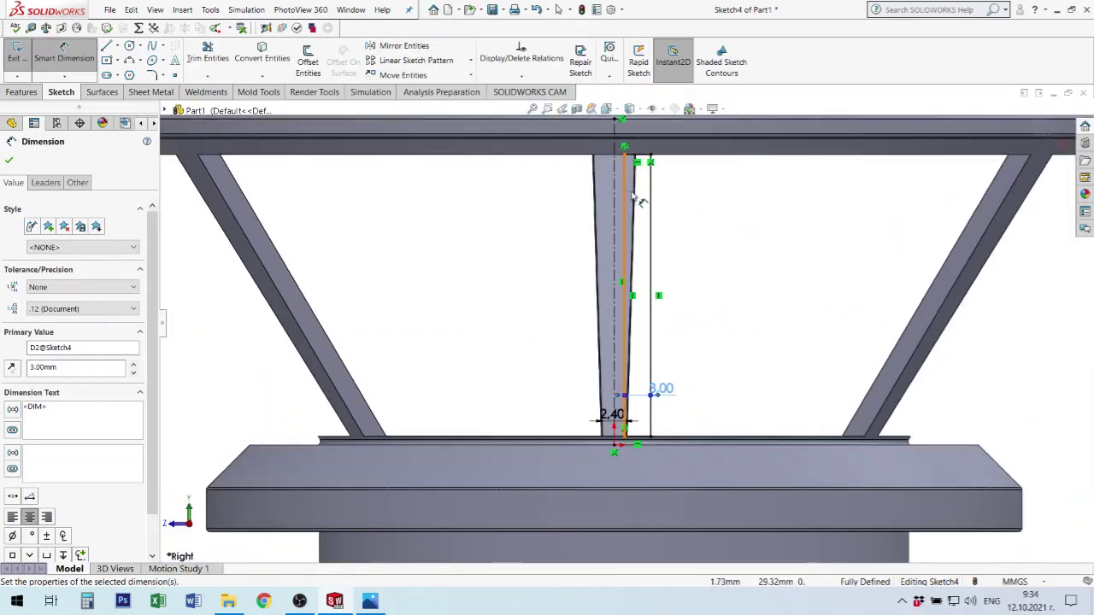
pyautogui.click(680, 210)
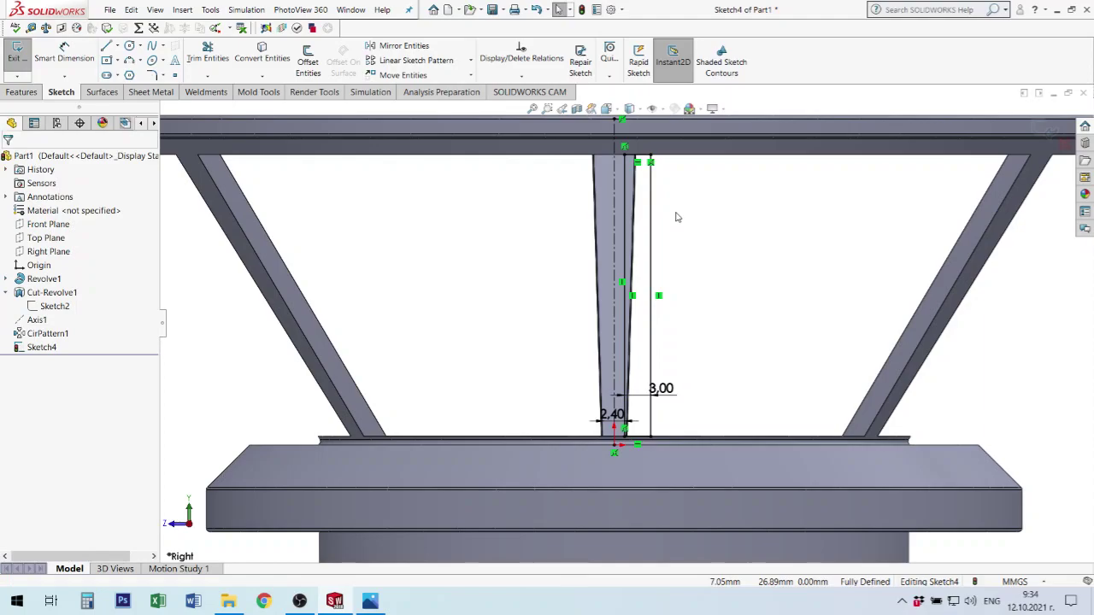
# Mirror all the strut sketch lines across the centreline and view the stand obliquely.
pyautogui.hotkey('ctrl', 'a')
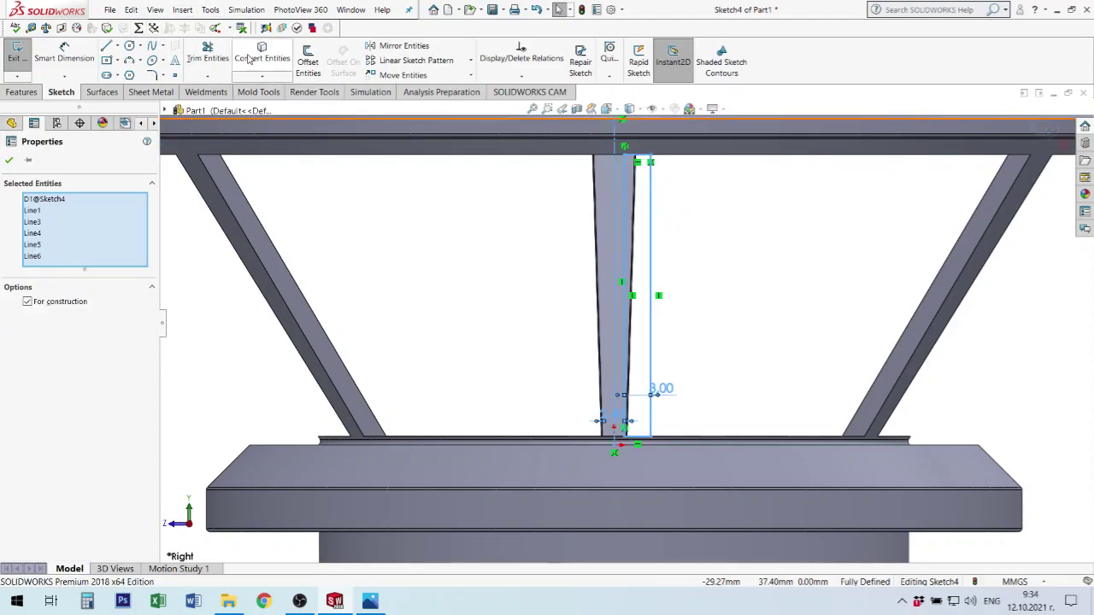
pyautogui.click(391, 48)
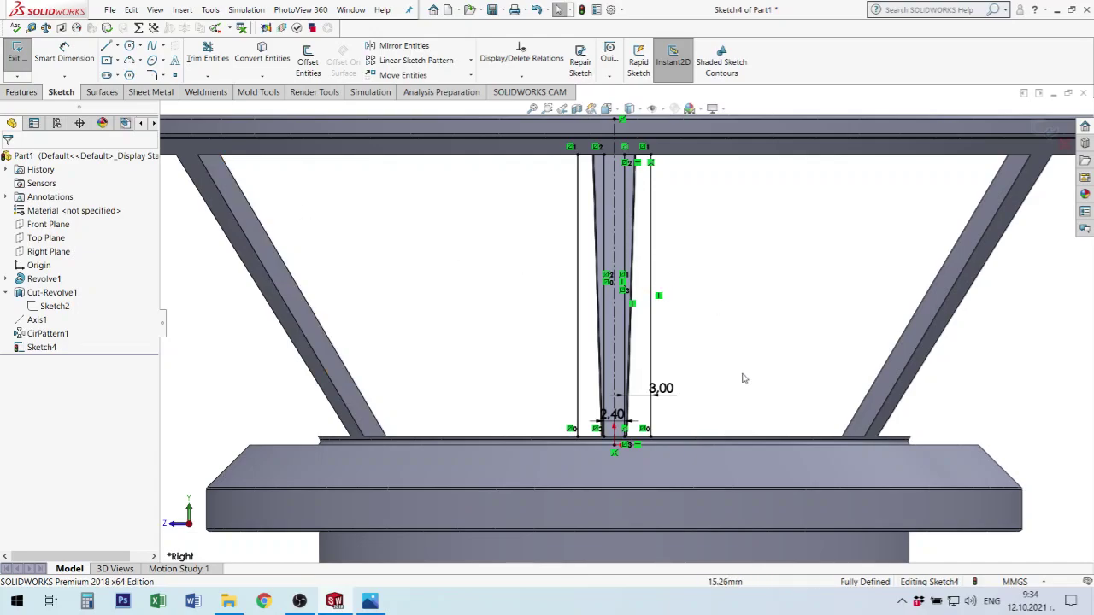
pyautogui.scroll(1, 680, 319)
pyautogui.scroll(2, 681, 319)
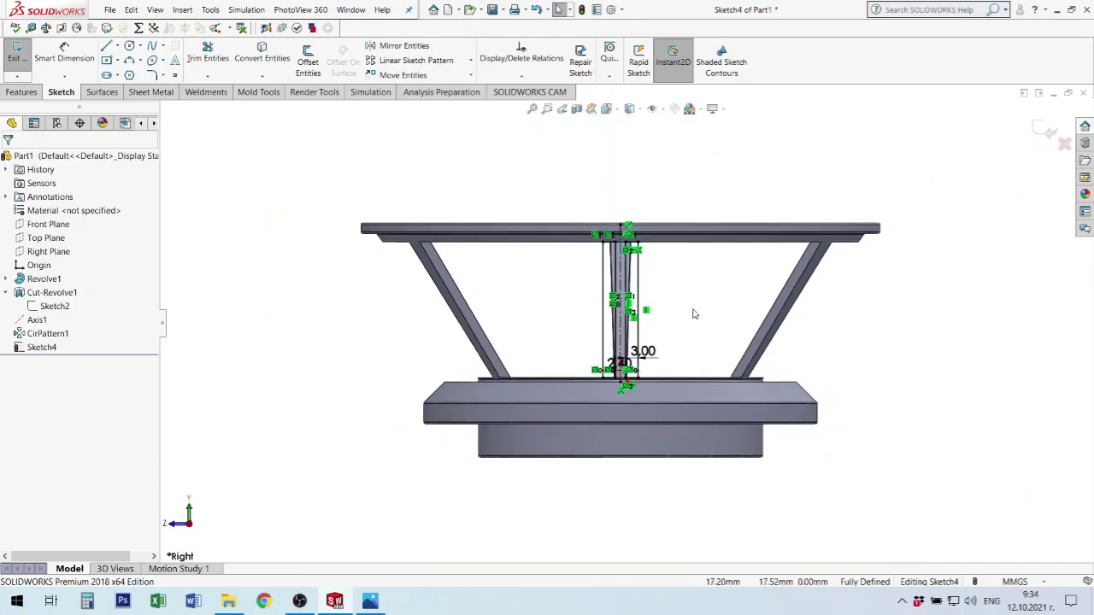
pyautogui.moveTo(681, 319); pyautogui.dragTo(654, 393, button='middle')
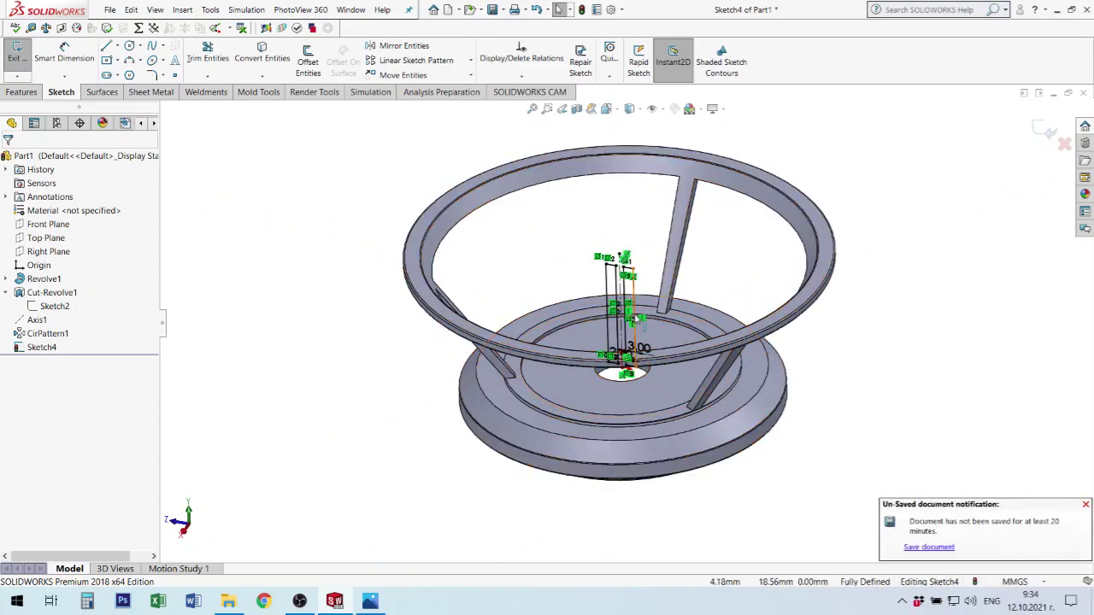
pyautogui.scroll(-3, 635, 330)
pyautogui.scroll(3, 635, 330)
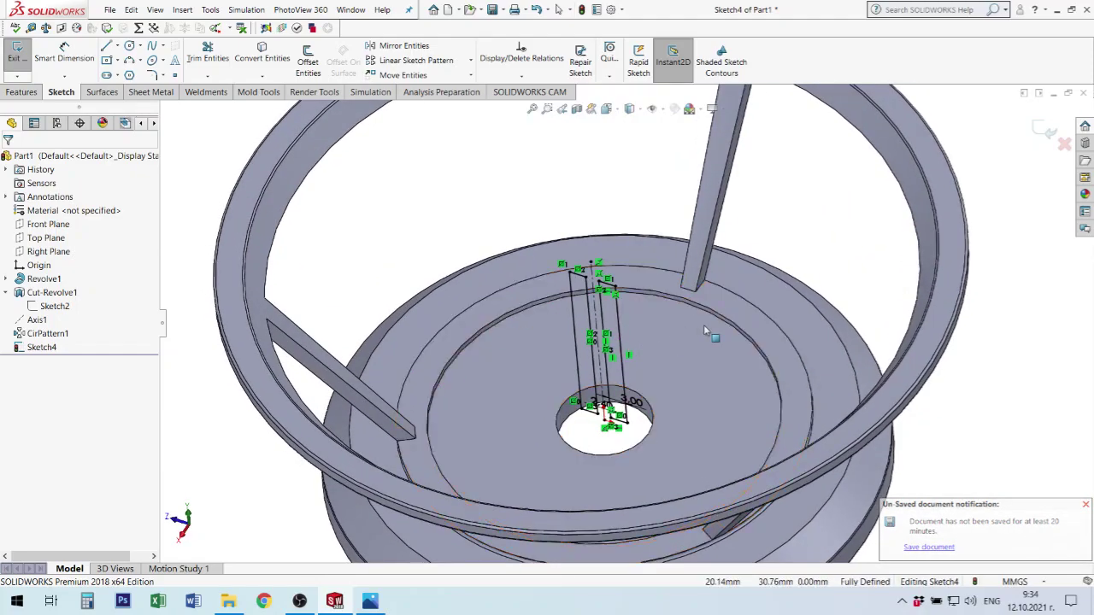
# Start an extruded cut from the mirrored strut sketch, previewing depths up to 80 mm.
pyautogui.click(23, 93)
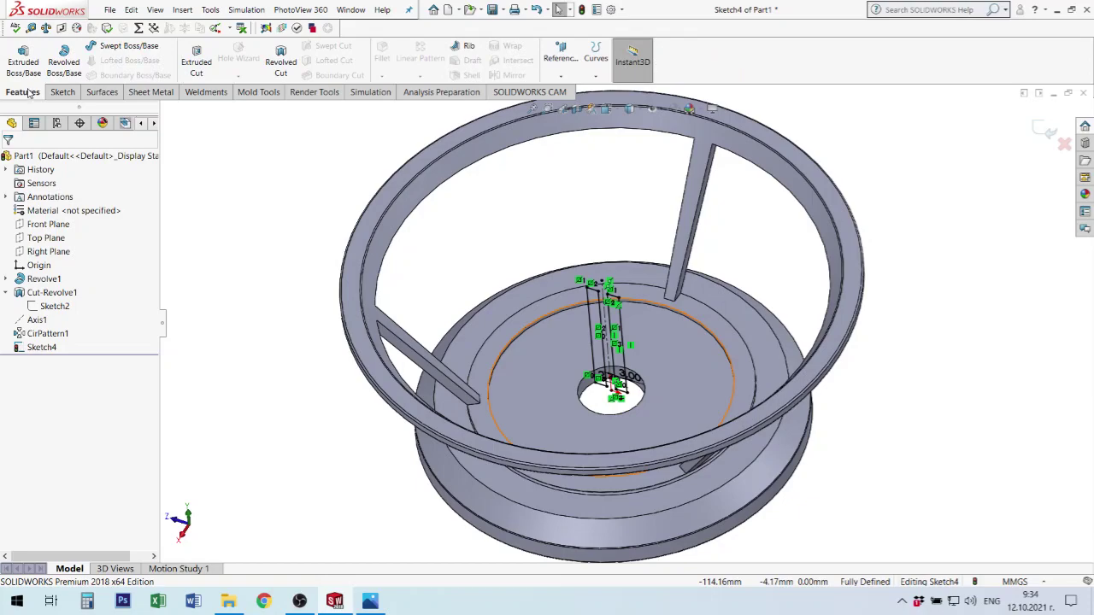
pyautogui.click(202, 63)
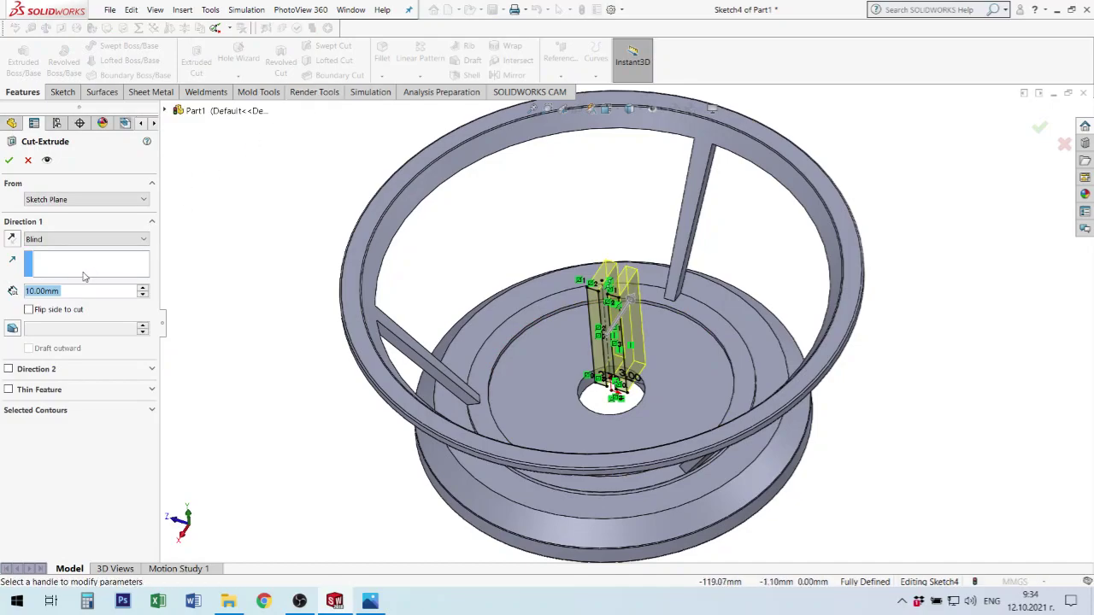
pyautogui.moveTo(735, 244); pyautogui.dragTo(720, 299, button='middle')
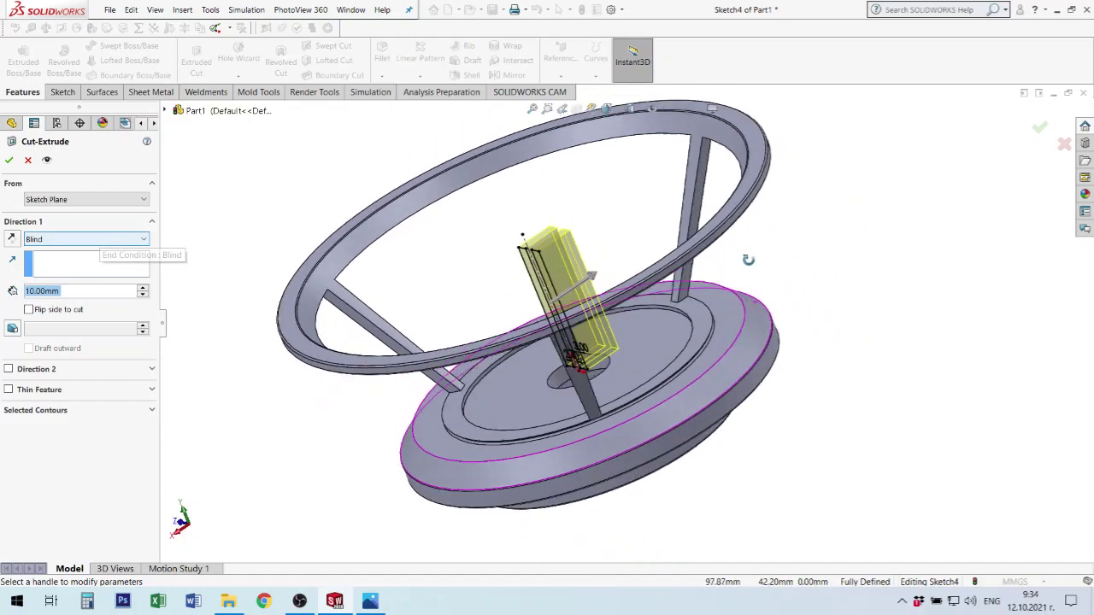
pyautogui.click(145, 288)
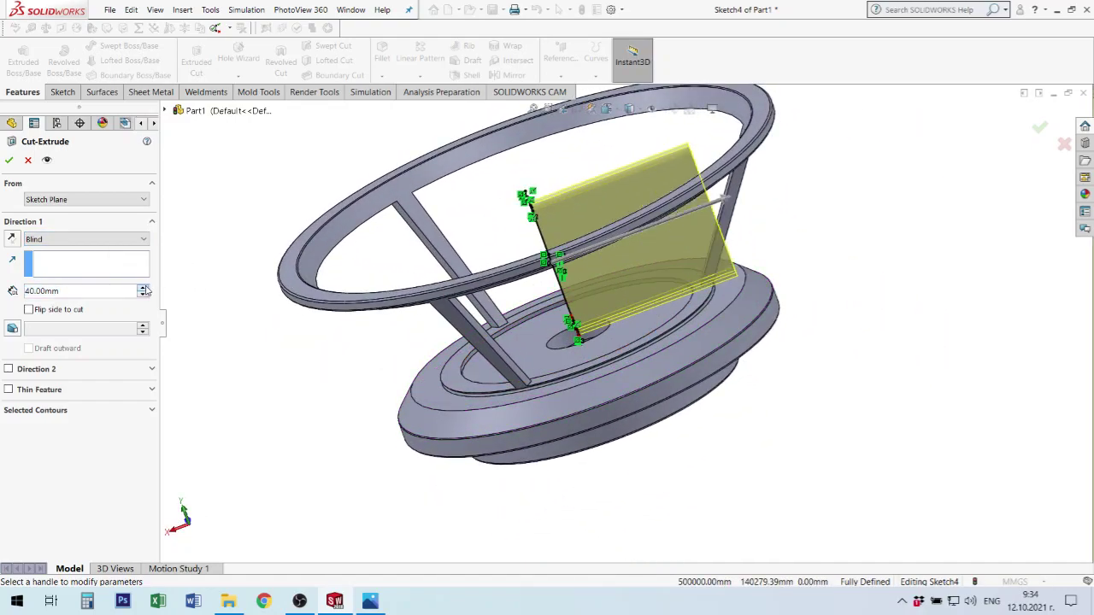
pyautogui.click(145, 288)
pyautogui.click(146, 288)
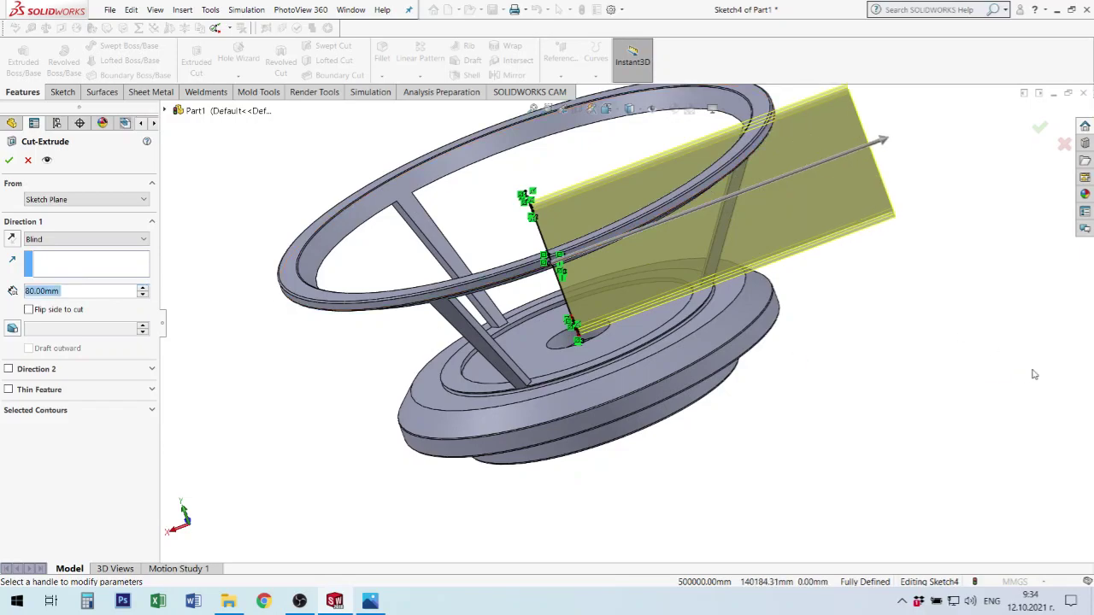
pyautogui.moveTo(1032, 374); pyautogui.dragTo(803, 316, button='middle')
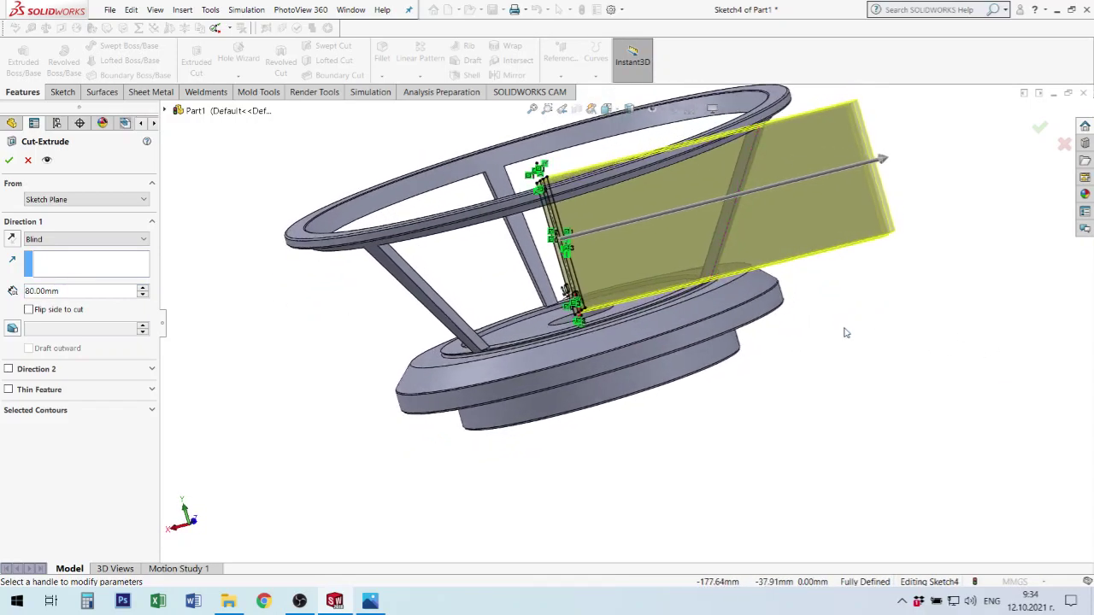
# End the cut Up To Surface at the ring face, reverse its direction, and create Cut-Extrude1.
pyautogui.click(97, 242)
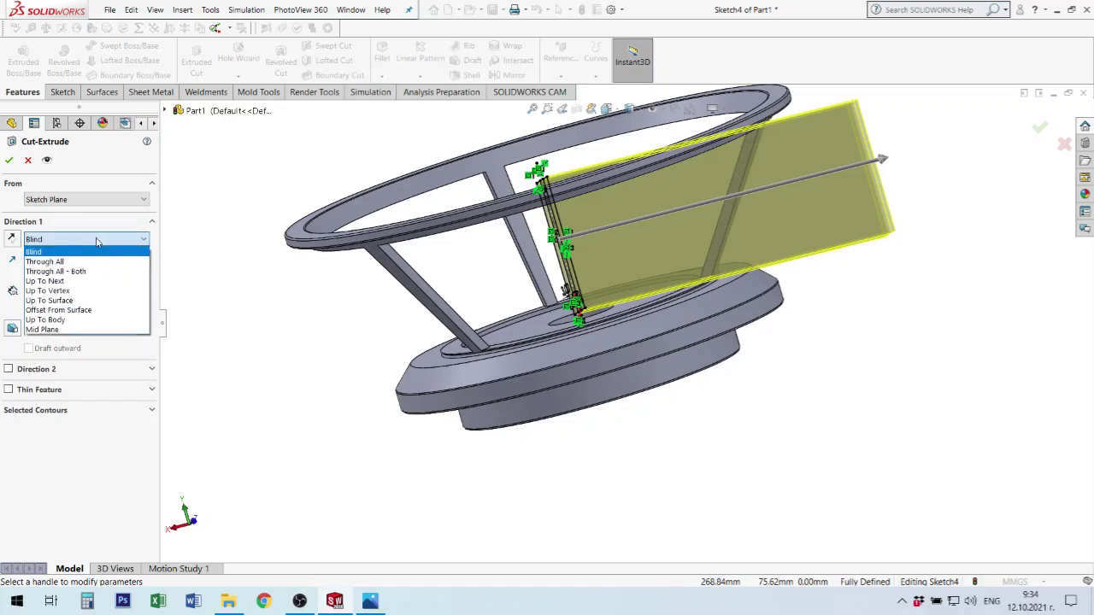
pyautogui.click(87, 301)
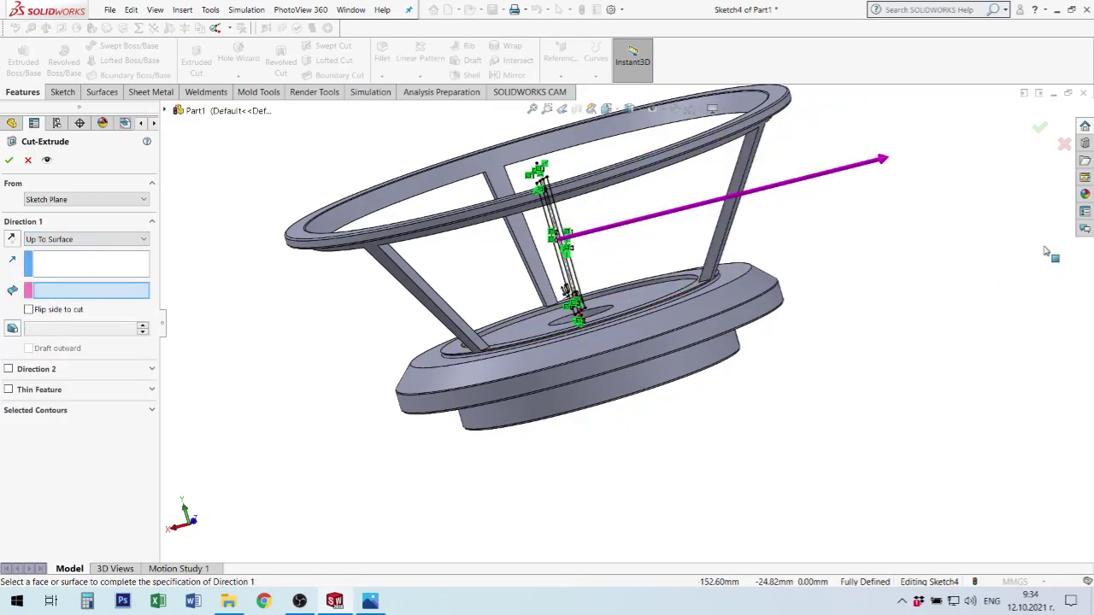
pyautogui.scroll(-2, 703, 149)
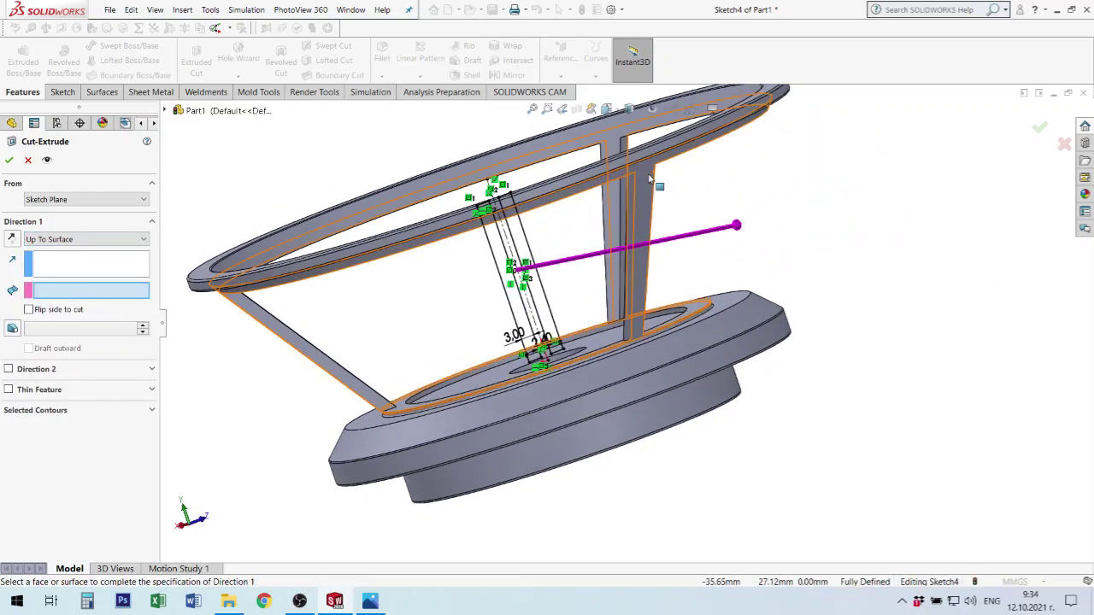
pyautogui.click(611, 193)
pyautogui.moveTo(578, 224); pyautogui.dragTo(331, 261, button='middle')
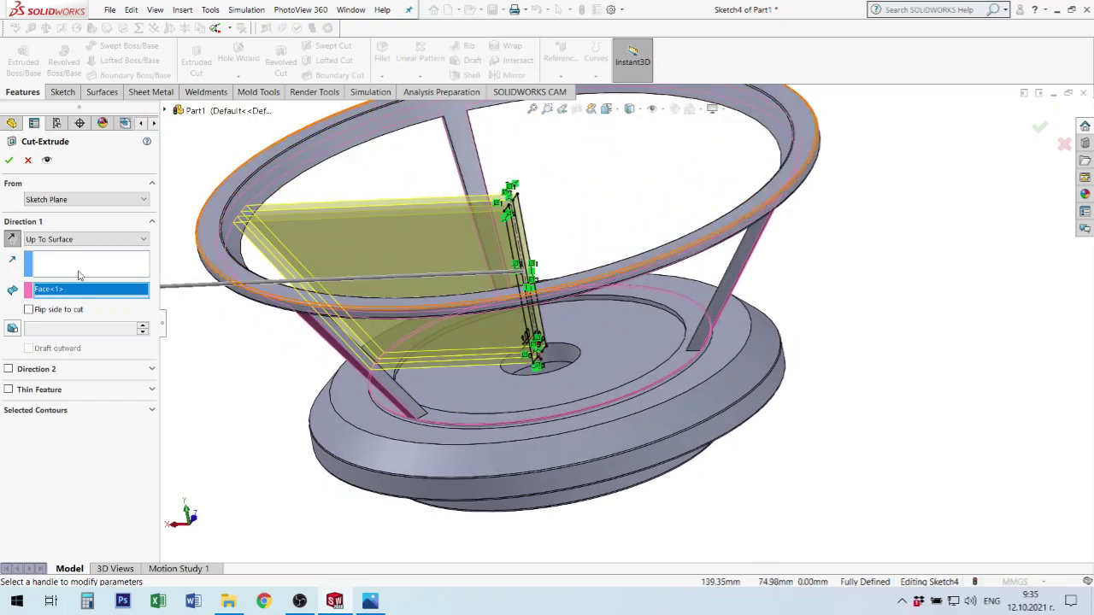
pyautogui.click(11, 239)
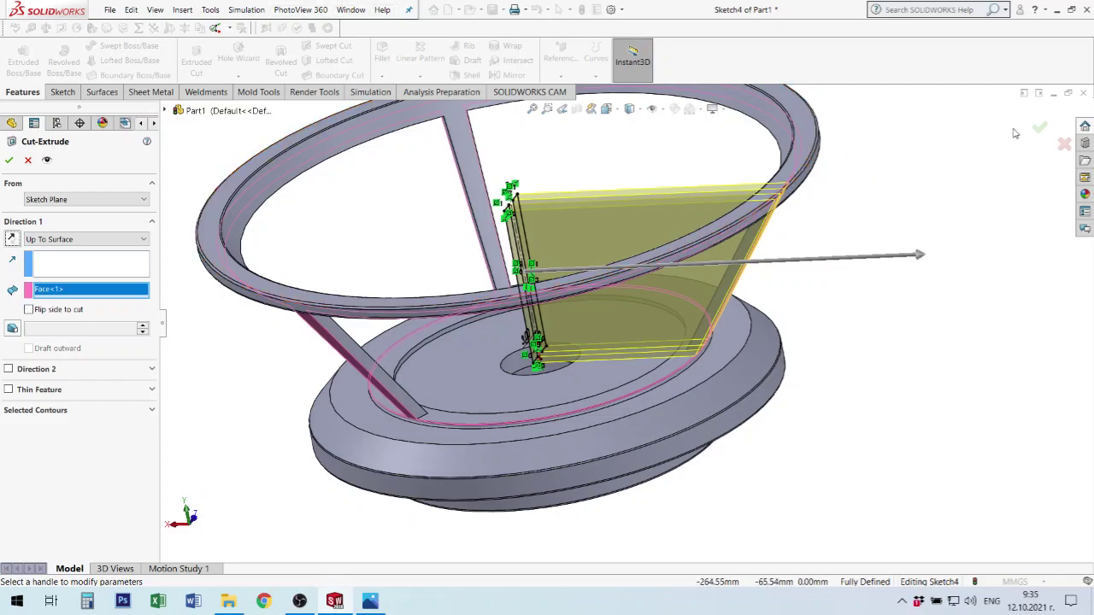
pyautogui.click(1039, 127)
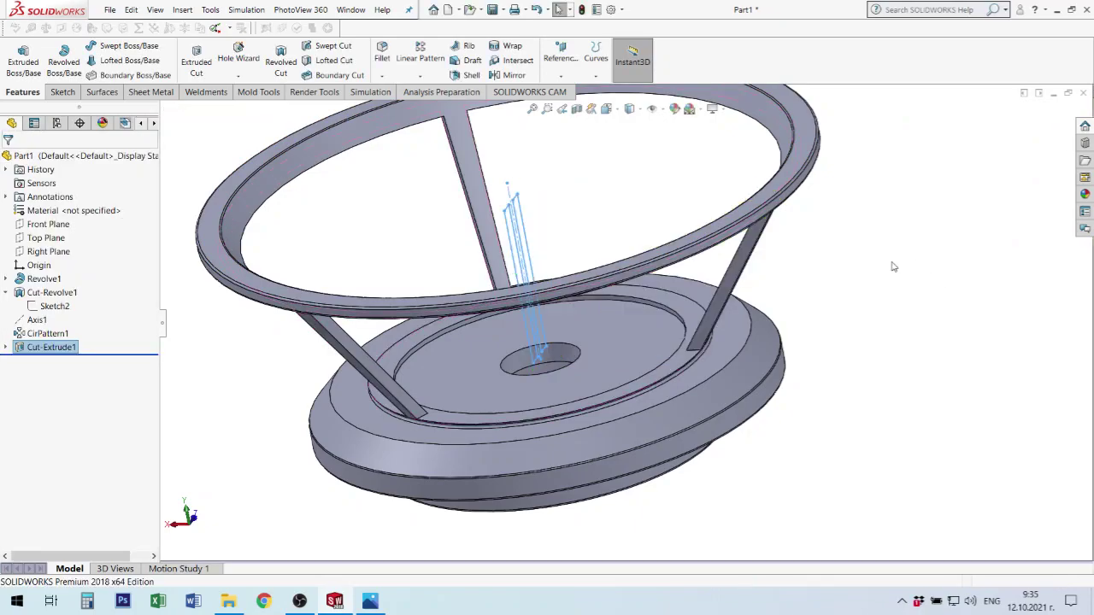
# Orbit around the cut struts and lower ring, then select Revolve1 in the feature tree.
pyautogui.scroll(3, 862, 317)
pyautogui.moveTo(615, 171); pyautogui.dragTo(645, 254, button='middle')
pyautogui.scroll(-3, 577, 267)
pyautogui.scroll(-3, 577, 268)
pyautogui.scroll(-2, 586, 222)
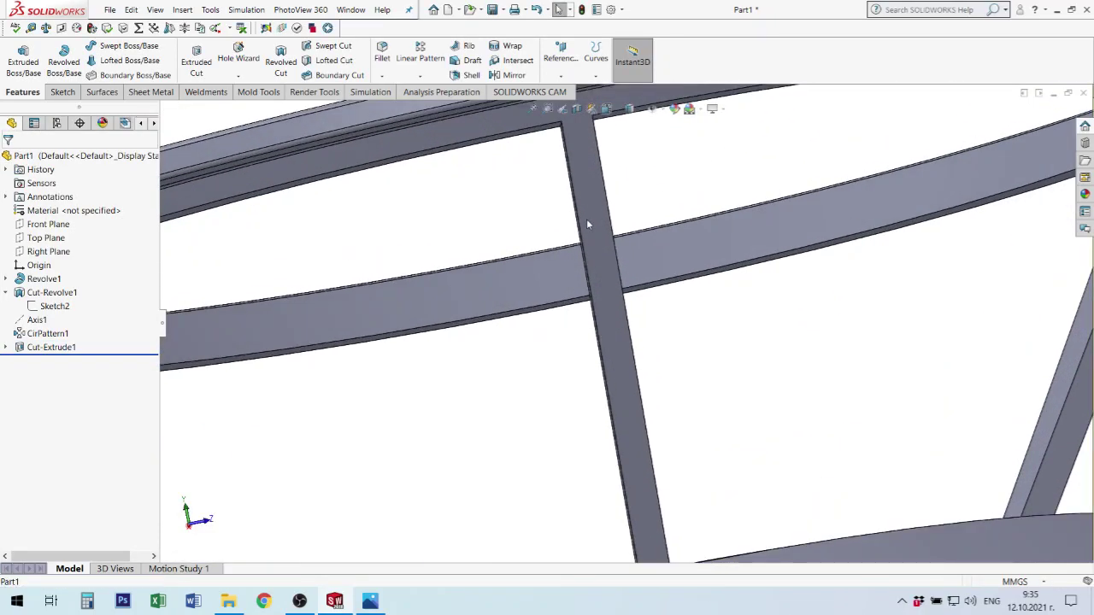
pyautogui.moveTo(587, 222)
pyautogui.mouseDown(button='middle')
pyautogui.moveTo(579, 251)
pyautogui.moveTo(636, 311)
pyautogui.mouseUp(button='middle')
pyautogui.scroll(3, 591, 271)
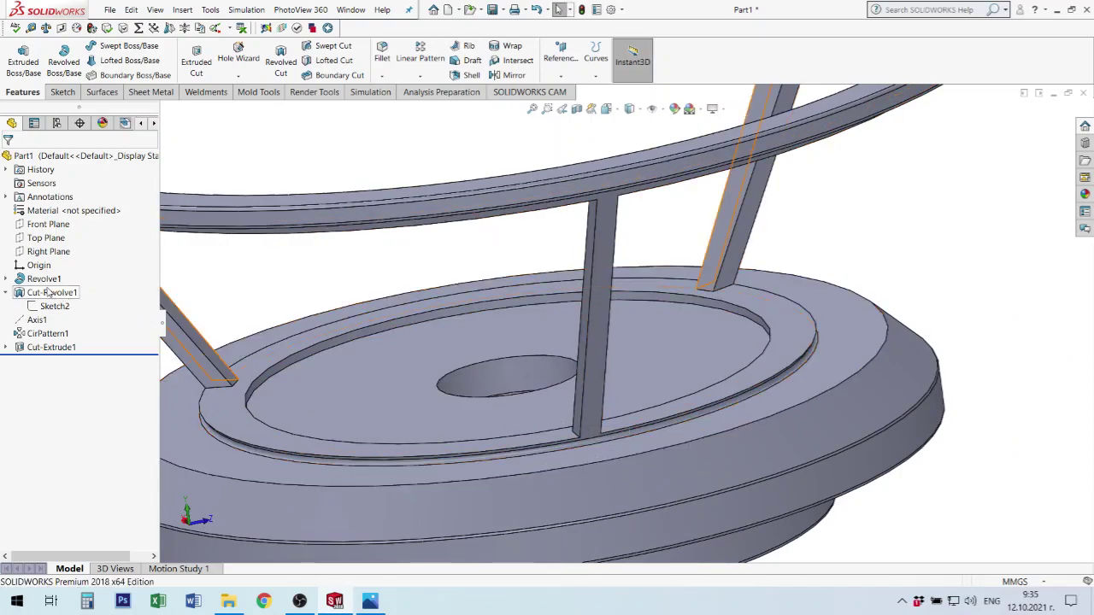
pyautogui.click(39, 279)
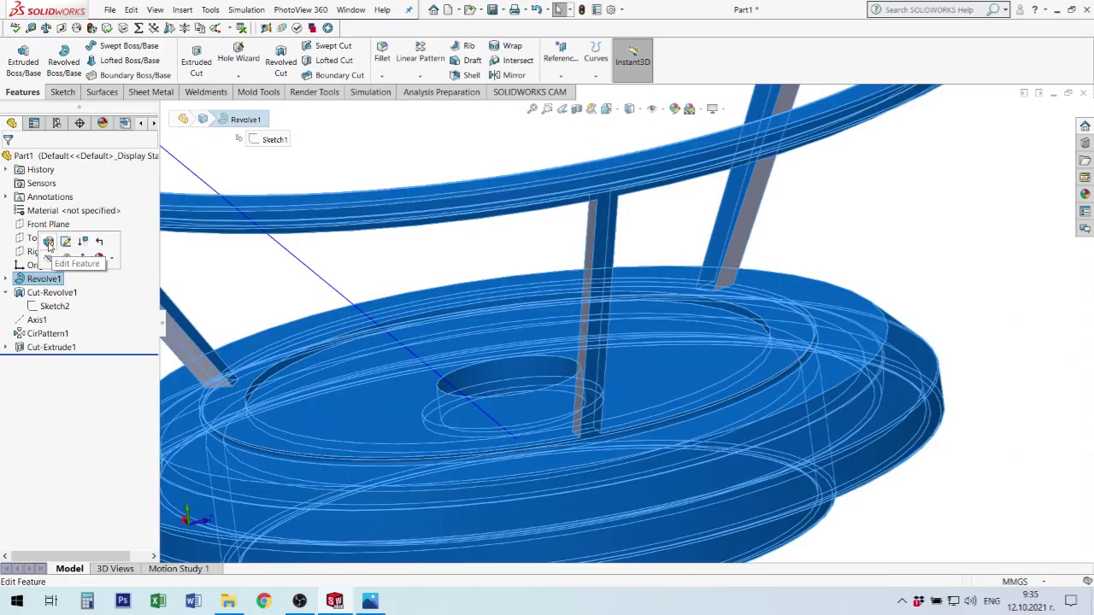
# Set Cut-Revolve1's mid-plane Direction 1 angle to 112° and apply the edit.
pyautogui.click(49, 244)
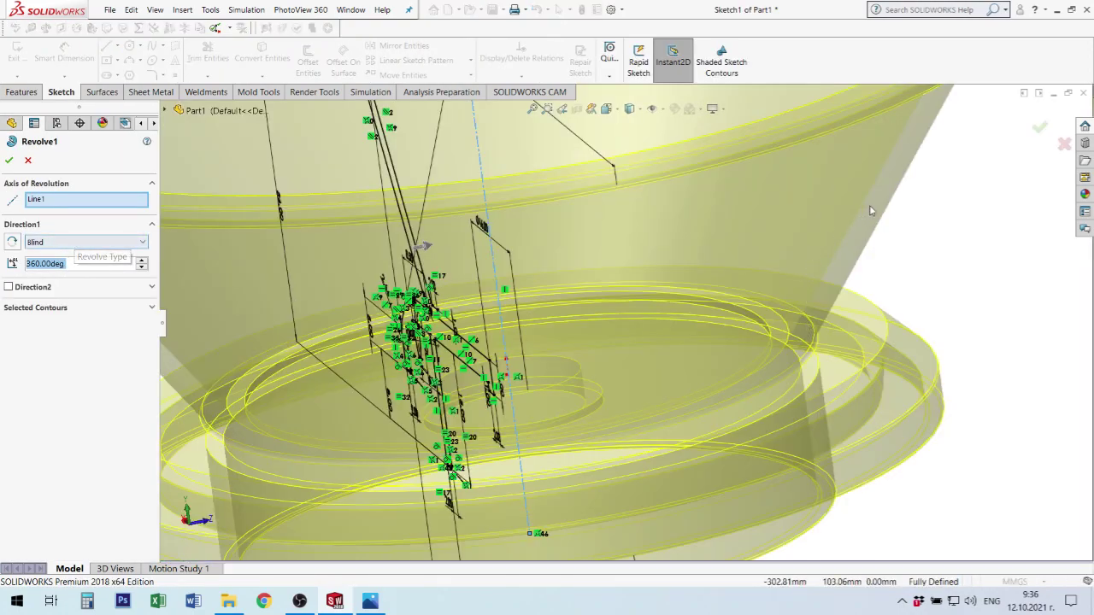
pyautogui.press('f')
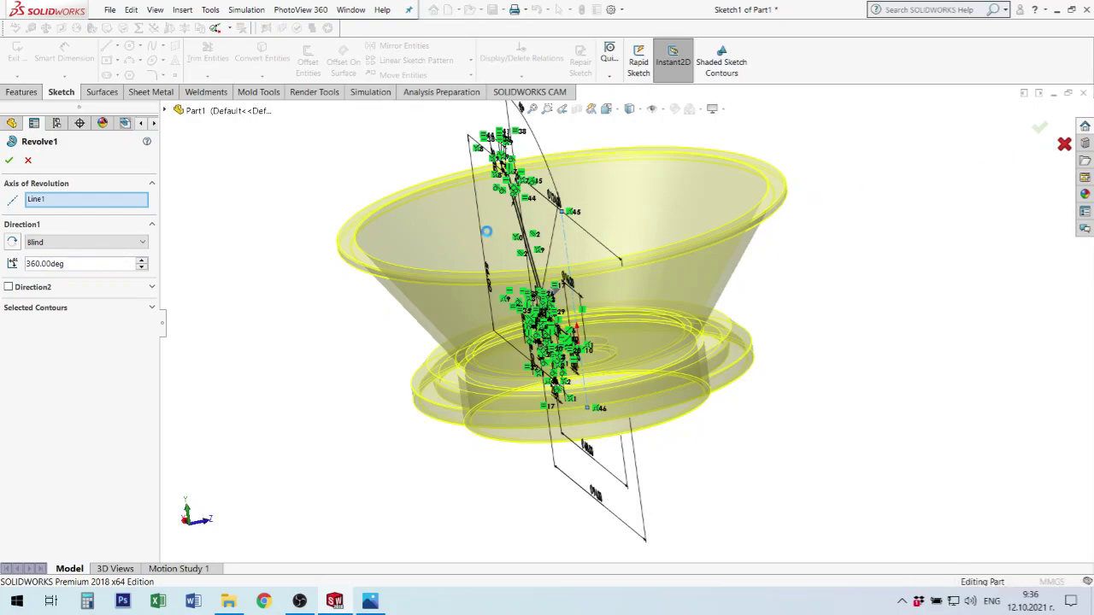
pyautogui.click(51, 292)
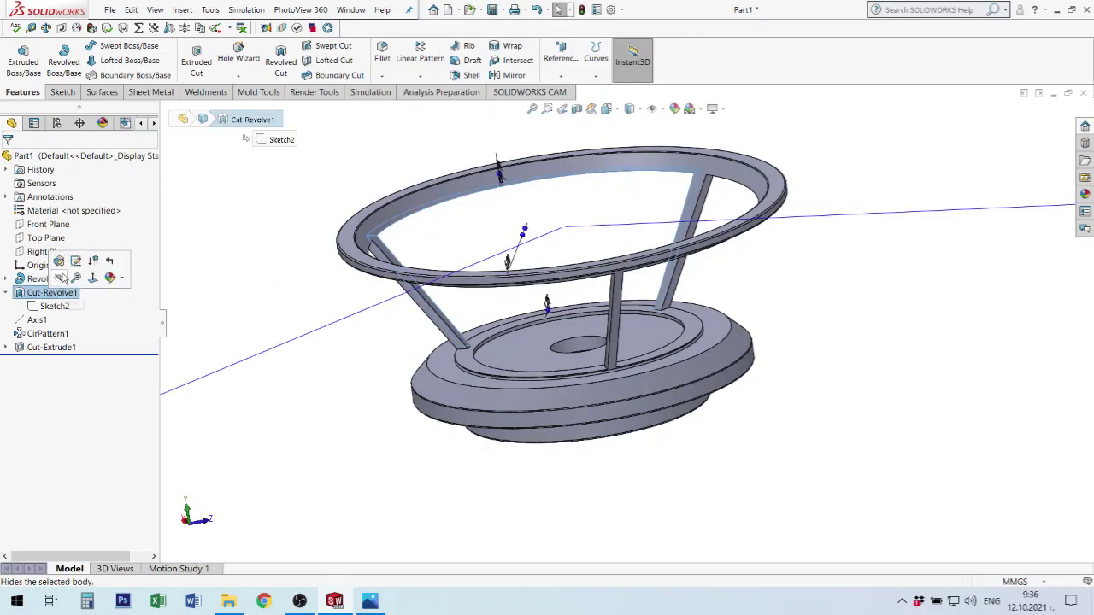
pyautogui.click(60, 262)
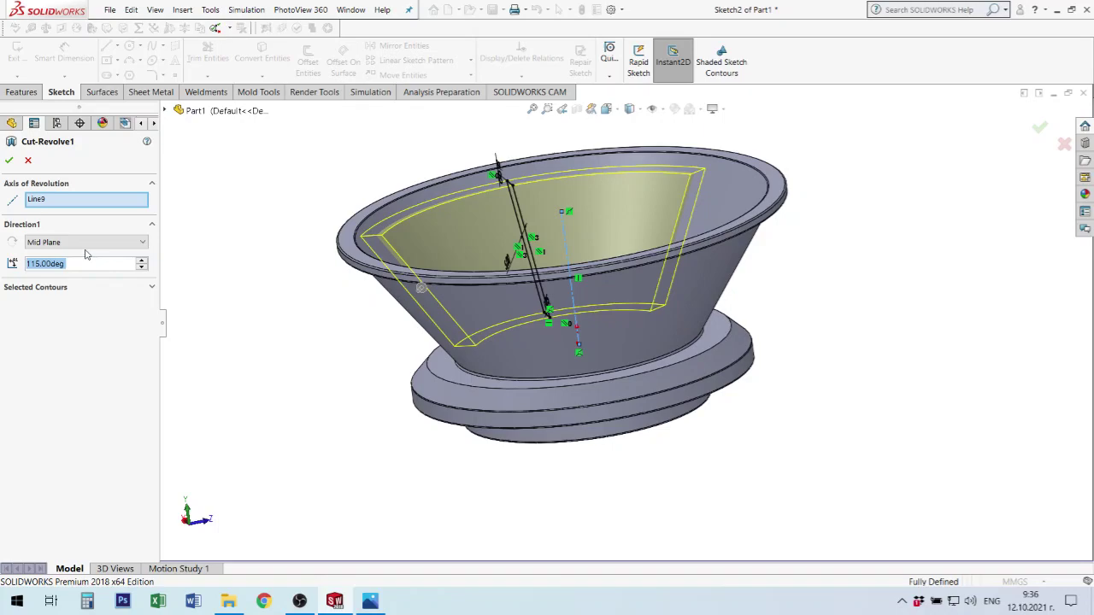
pyautogui.write('112')
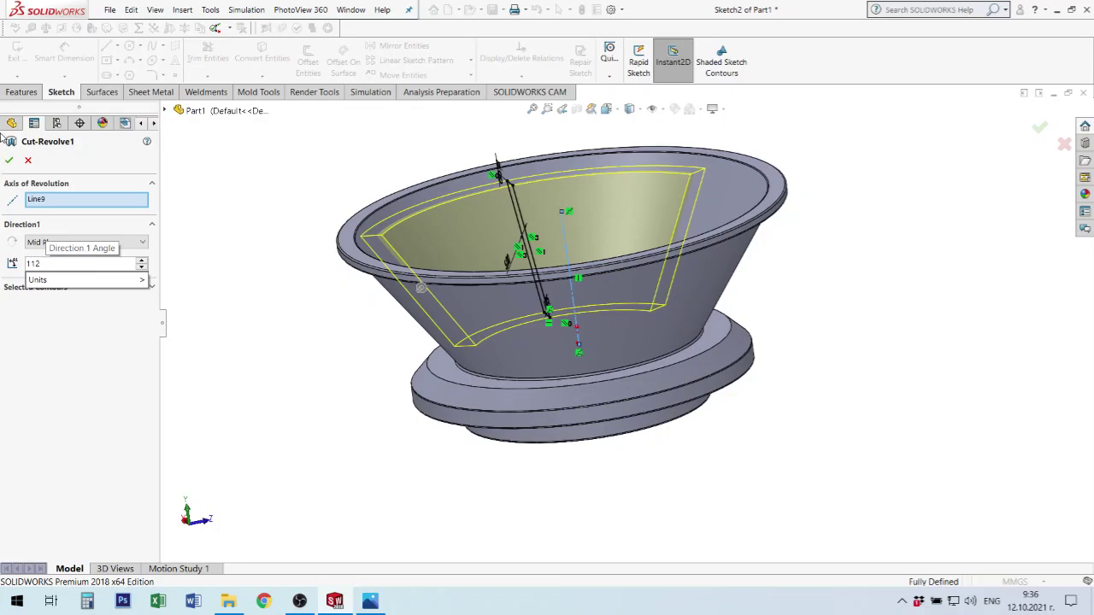
pyautogui.press('Return')
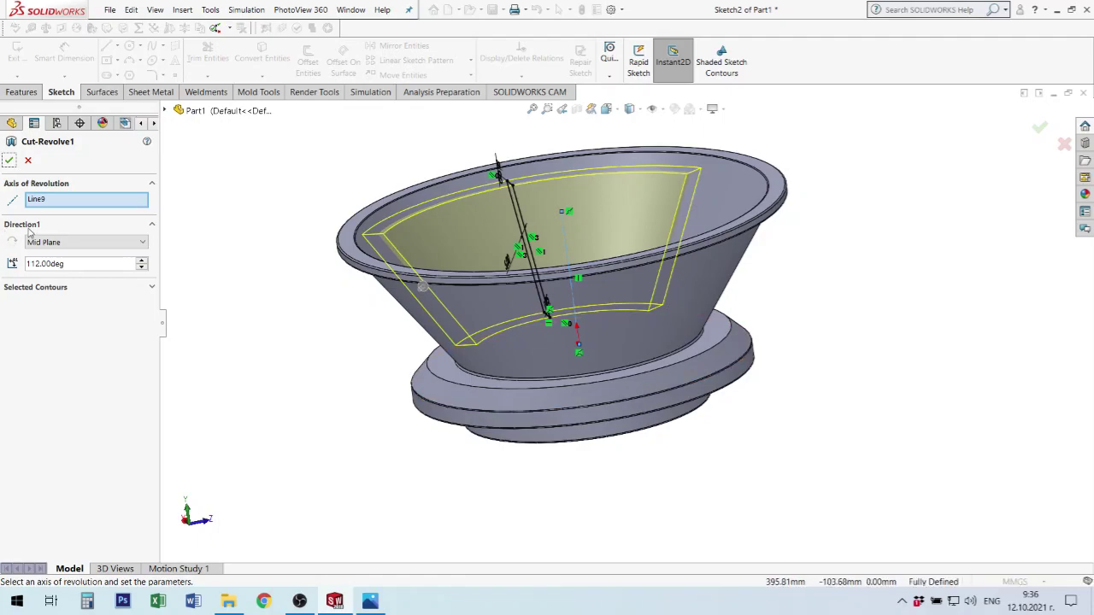
pyautogui.click(9, 162)
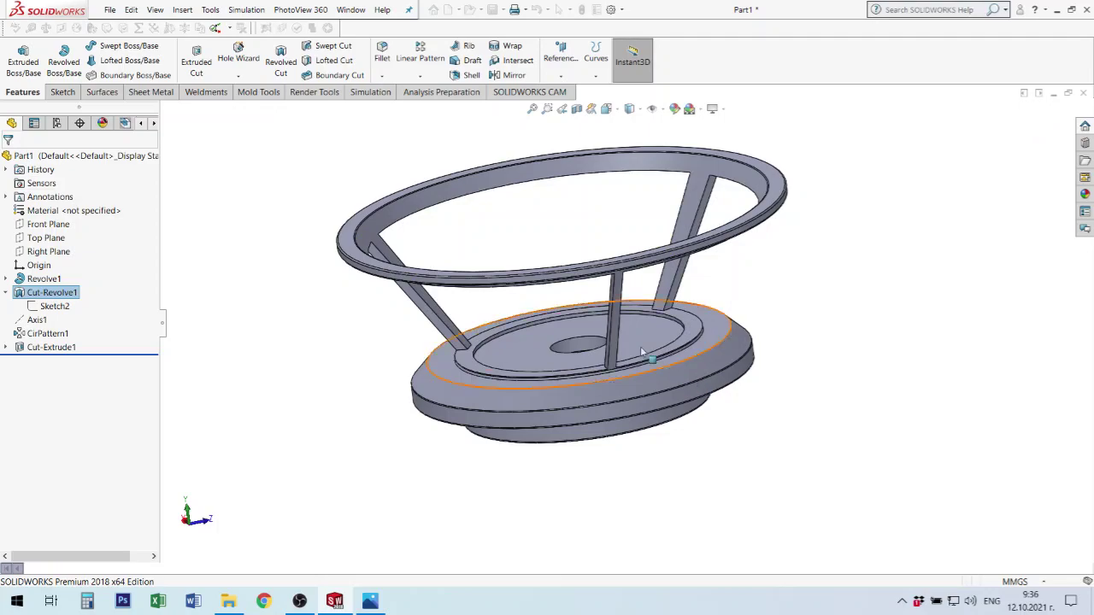
pyautogui.moveTo(651, 355); pyautogui.dragTo(655, 359, button='middle')
pyautogui.scroll(-3, 633, 377)
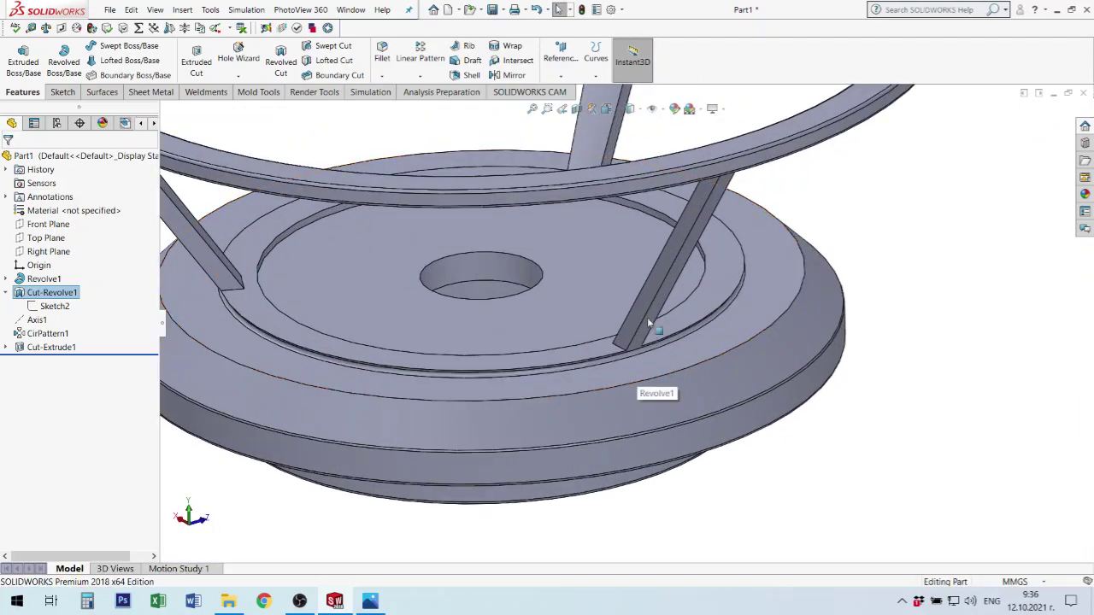
# Open Sketch4 under Cut-Extrude1 for editing and view it face-on.
pyautogui.click(6, 347)
pyautogui.click(53, 361)
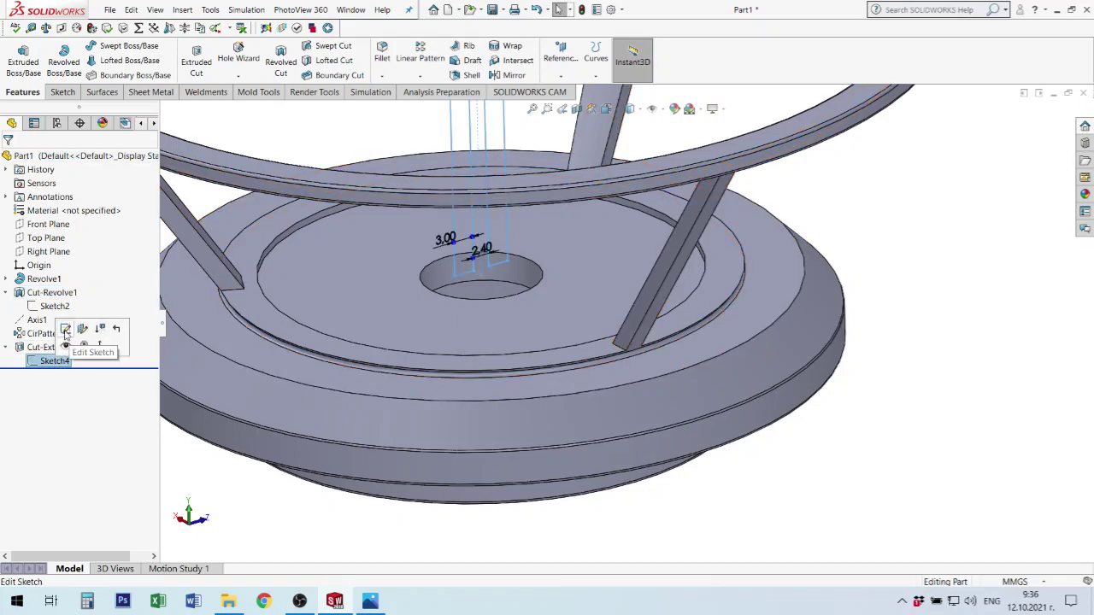
pyautogui.click(66, 330)
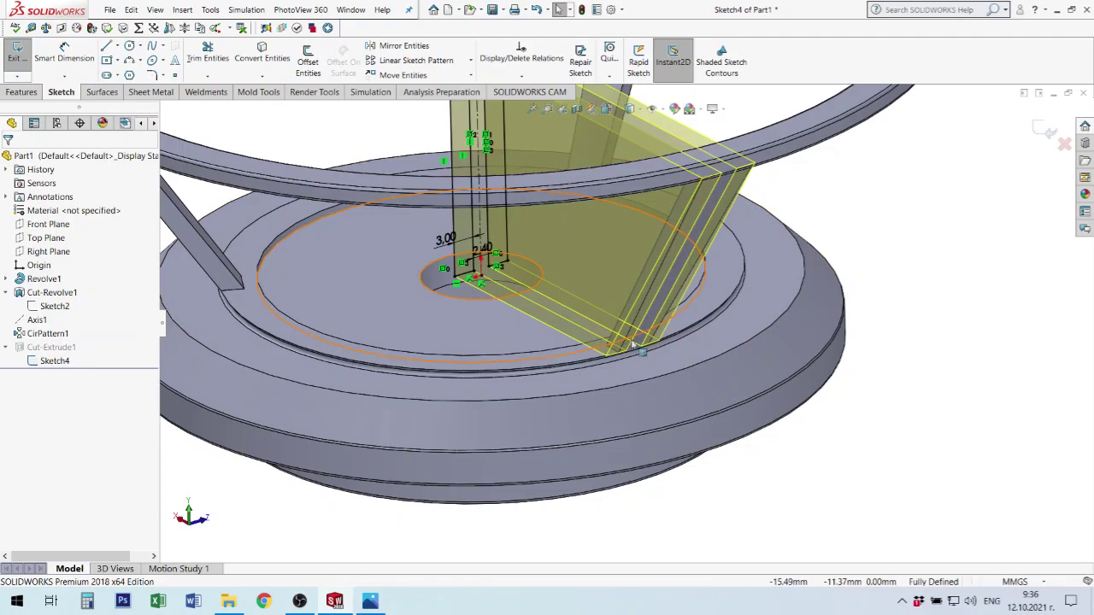
pyautogui.hotkey('ctrl', '8')
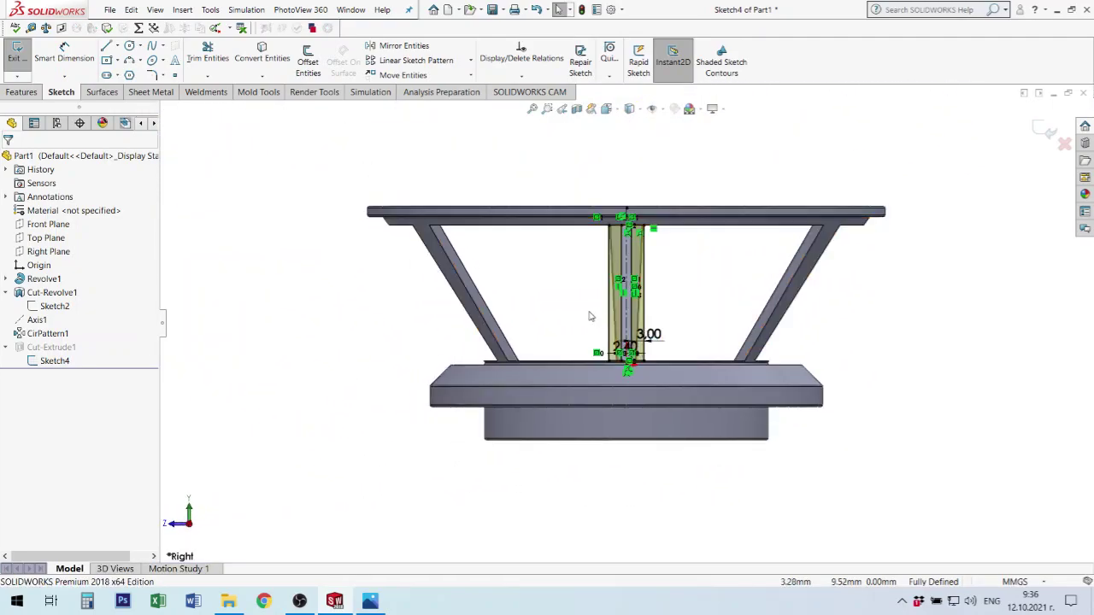
pyautogui.scroll(-5, 620, 341)
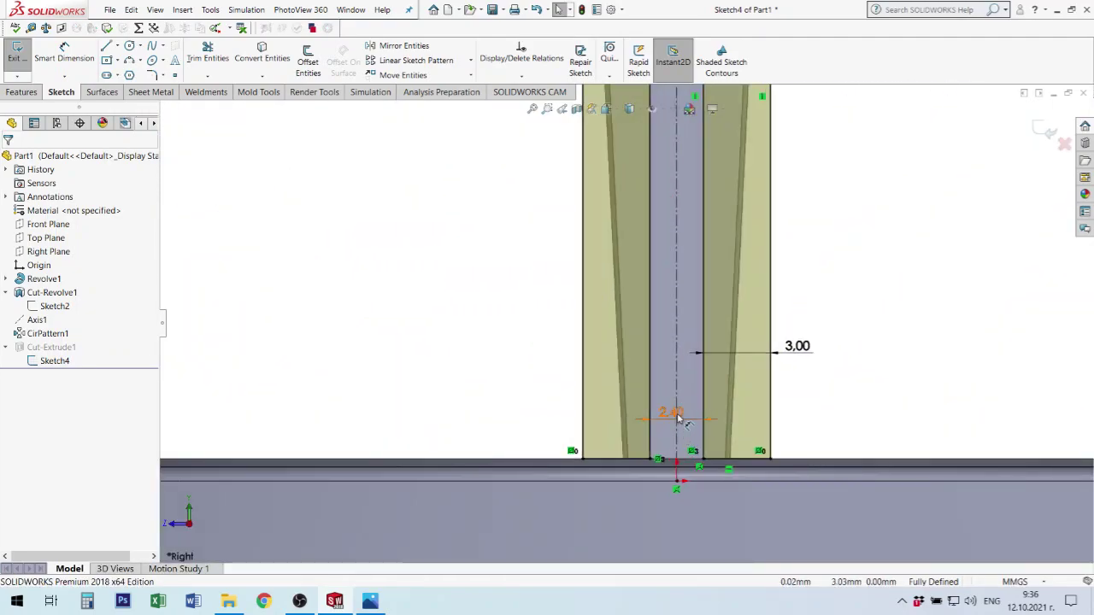
pyautogui.scroll(-2, 664, 394)
# Change the 2.40 mm width dimension to 3.00 mm, rebuild, and view the part isometrically.
pyautogui.doubleClick(663, 401)
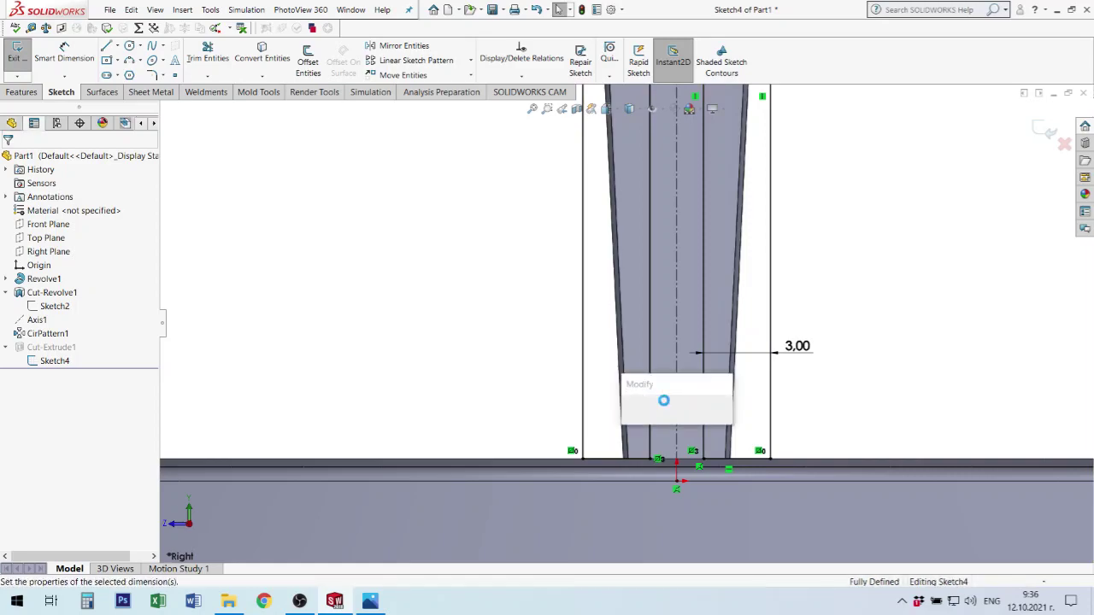
pyautogui.write('3')
pyautogui.press('Return')
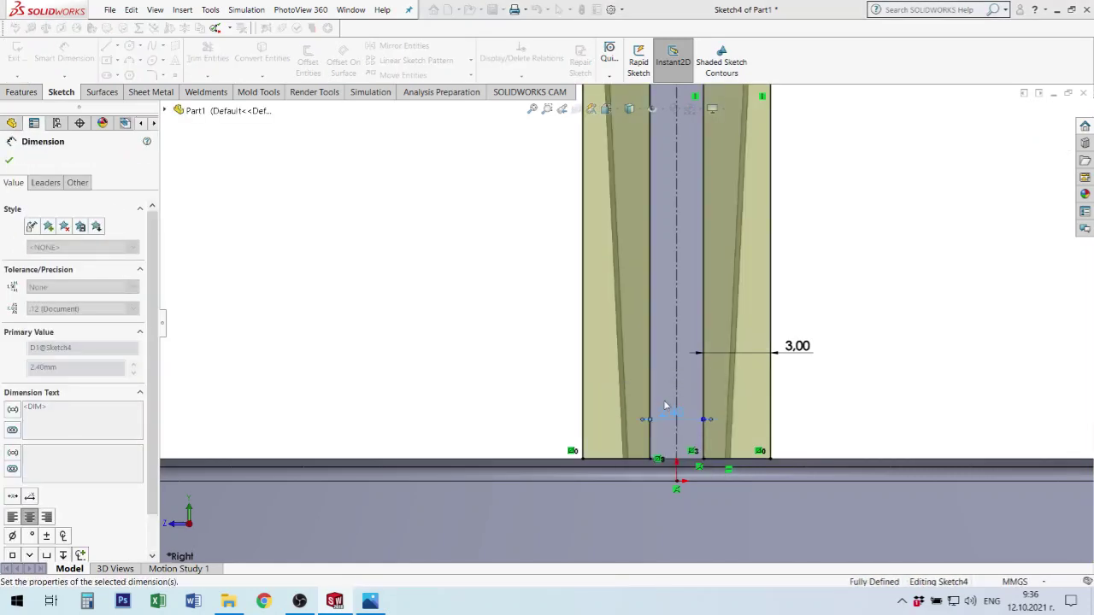
pyautogui.click(951, 200)
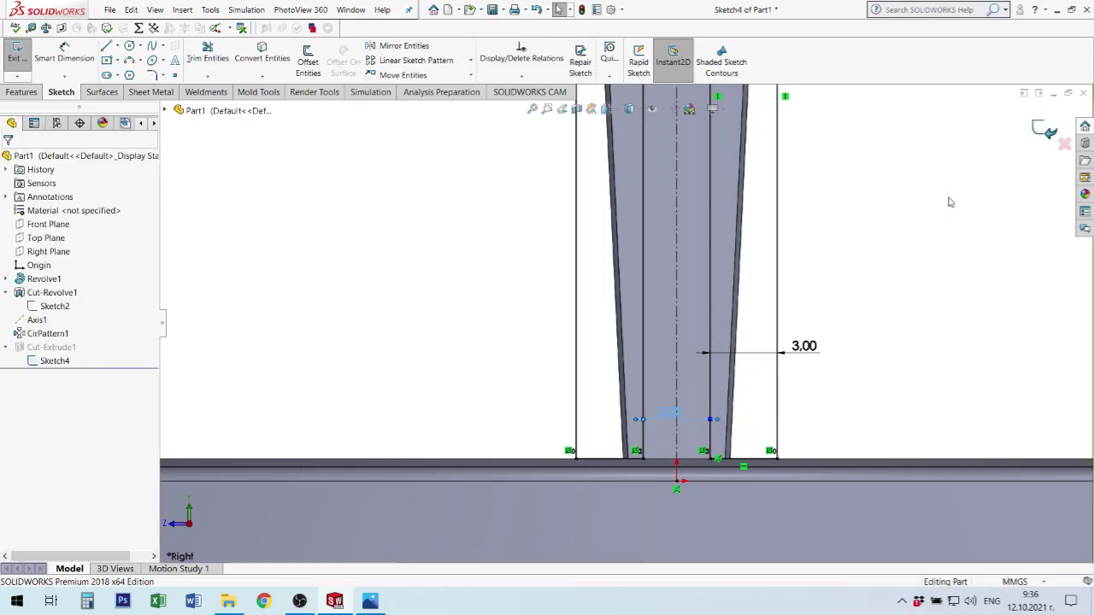
pyautogui.hotkey('ctrl', 'b')
pyautogui.scroll(5, 740, 293)
pyautogui.scroll(5, 701, 290)
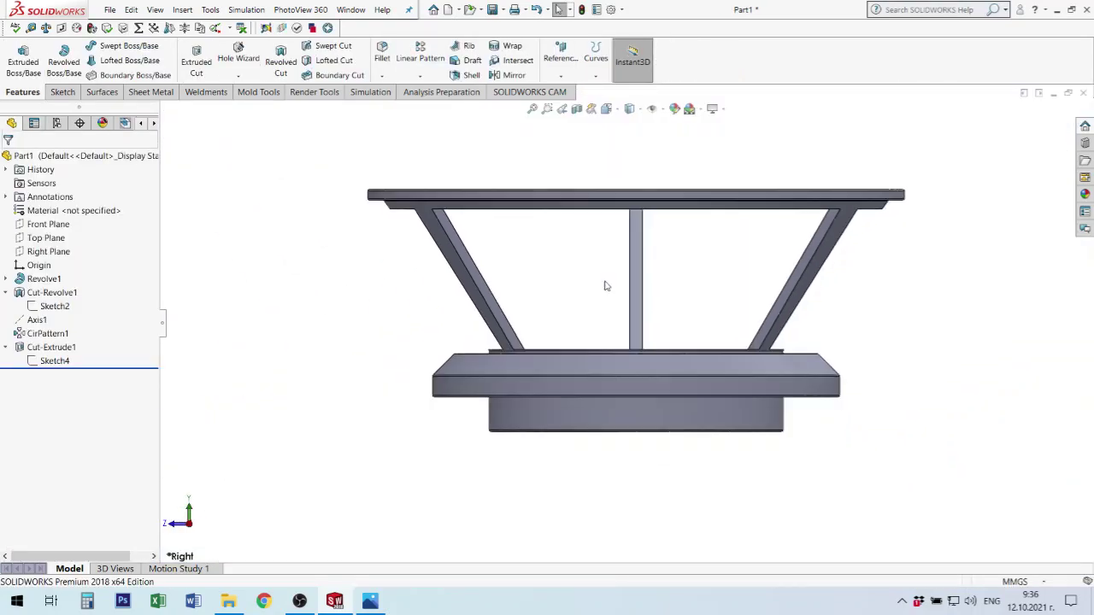
pyautogui.scroll(3, 606, 286)
pyautogui.hotkey('ctrl', '7')
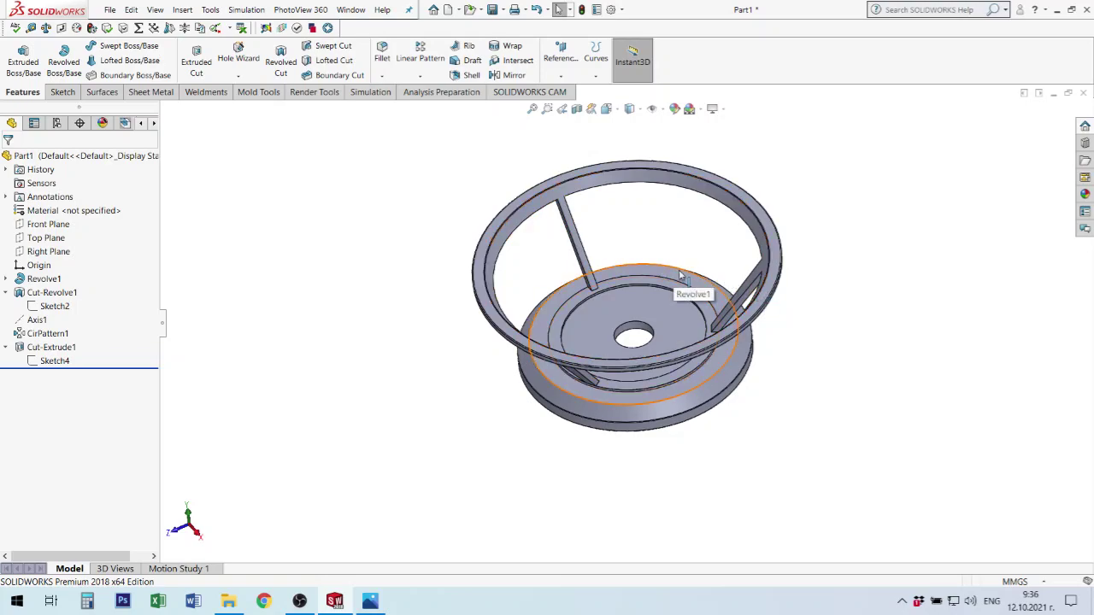
# Circularly pattern Cut-Extrude1 about Axis1 with 3 instances over 360°.
pyautogui.click(58, 347)
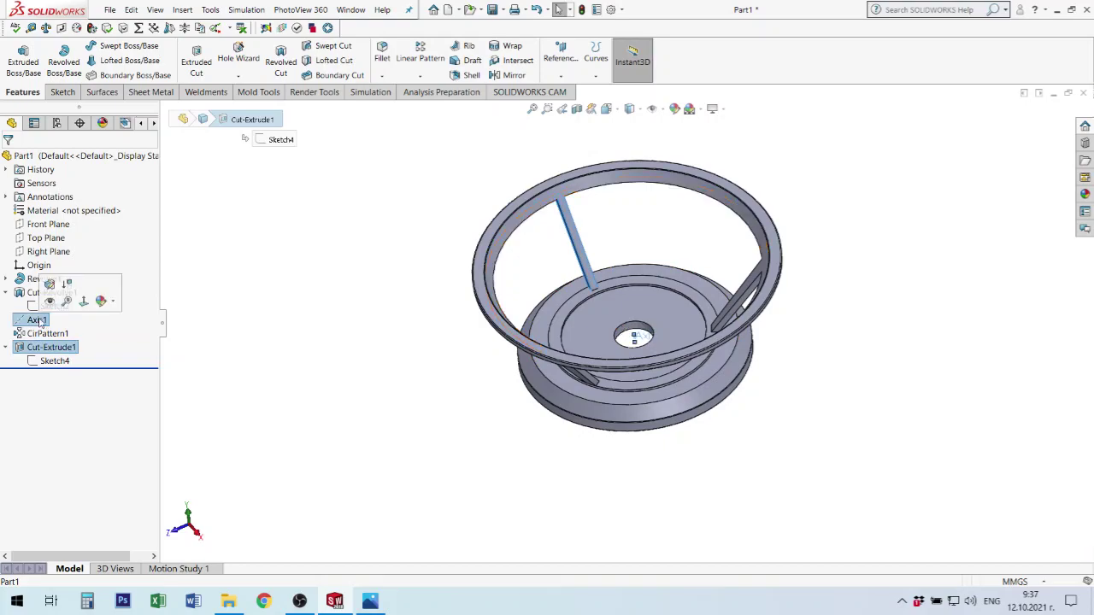
pyautogui.click(420, 76)
pyautogui.click(434, 105)
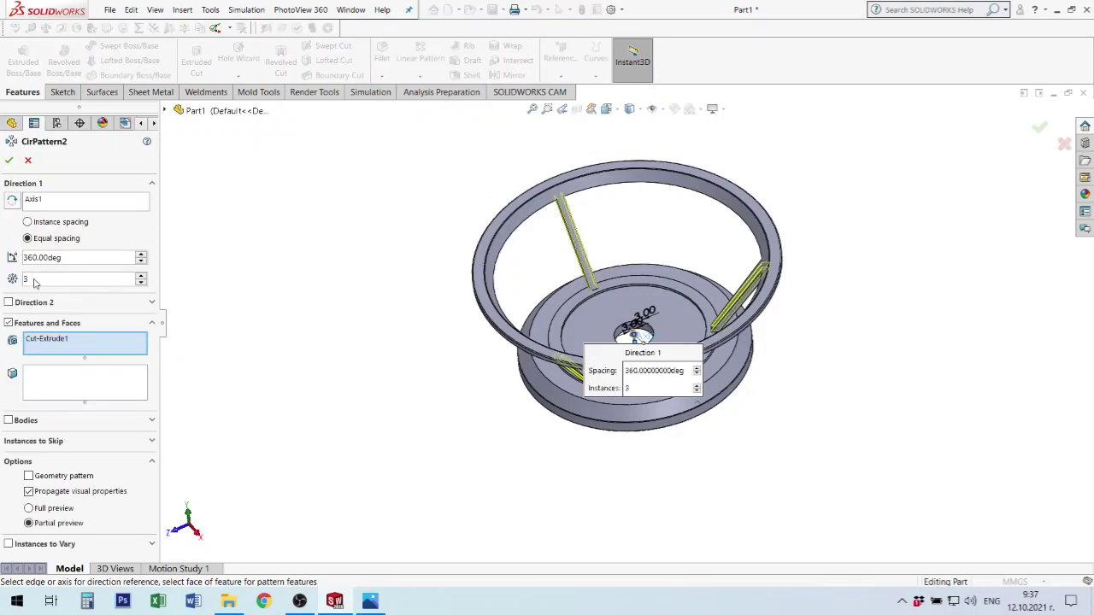
pyautogui.click(10, 162)
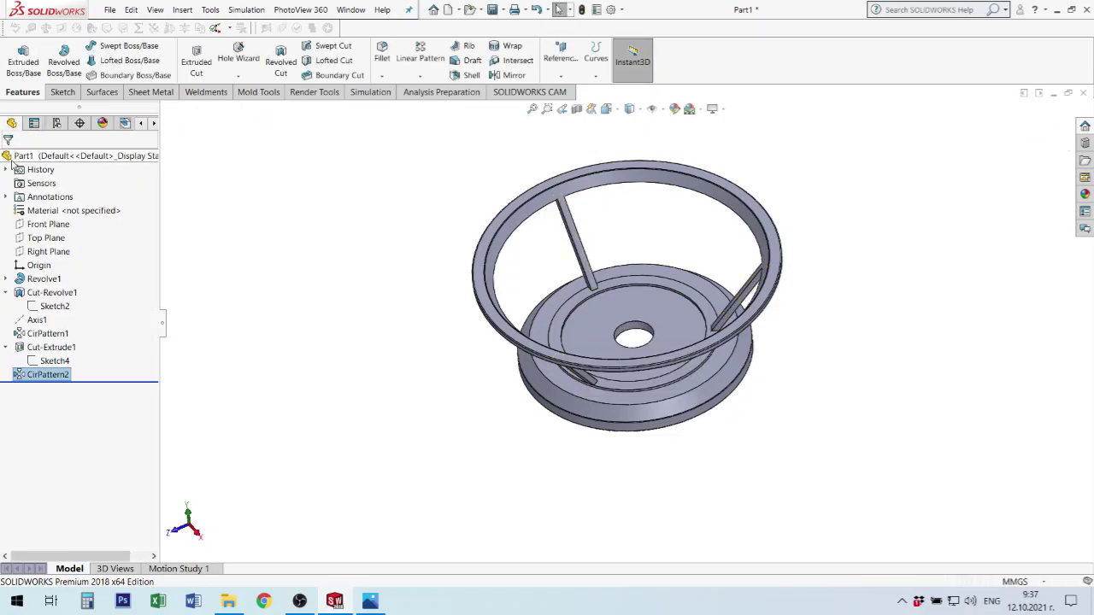
# Start a new sketch on the Front Plane.
pyautogui.scroll(-2, 623, 293)
pyautogui.moveTo(623, 293)
pyautogui.mouseDown(button='middle')
pyautogui.moveTo(687, 231)
pyautogui.moveTo(660, 256)
pyautogui.mouseUp(button='middle')
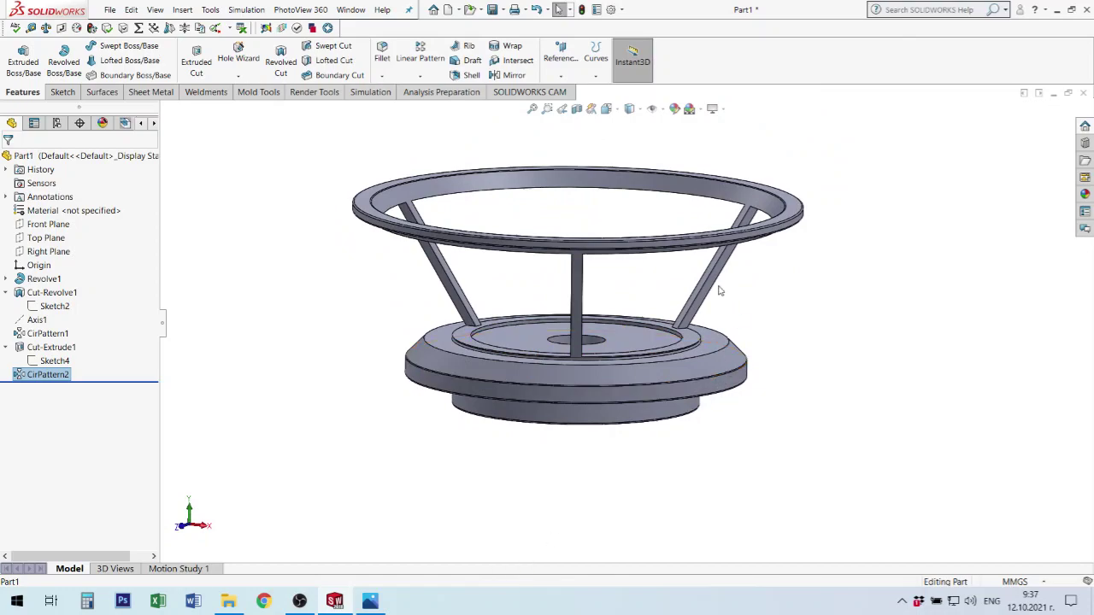
pyautogui.scroll(-2, 716, 291)
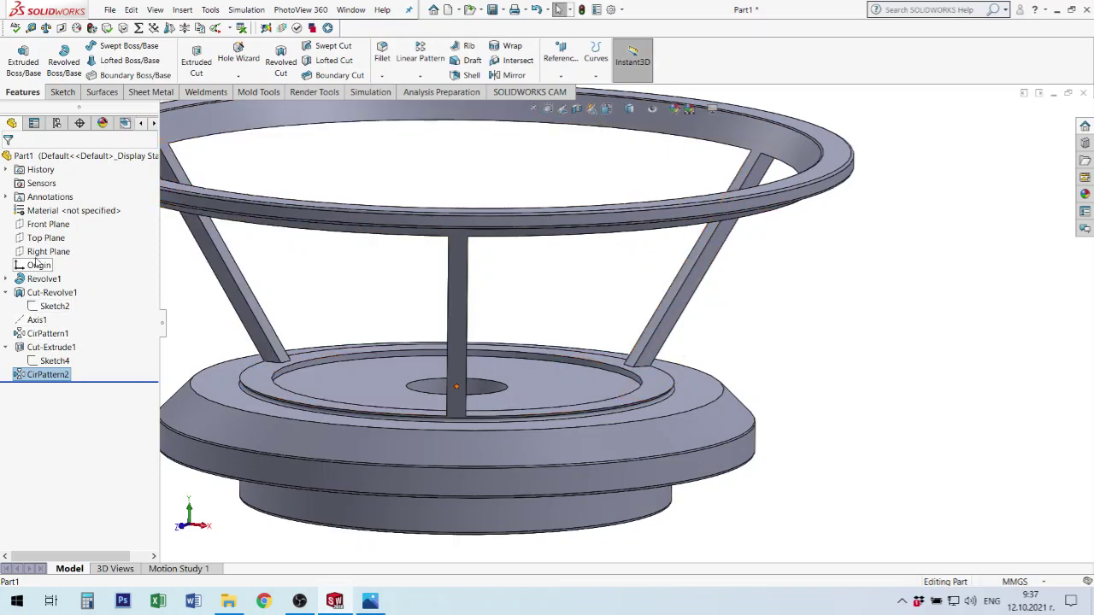
pyautogui.click(46, 225)
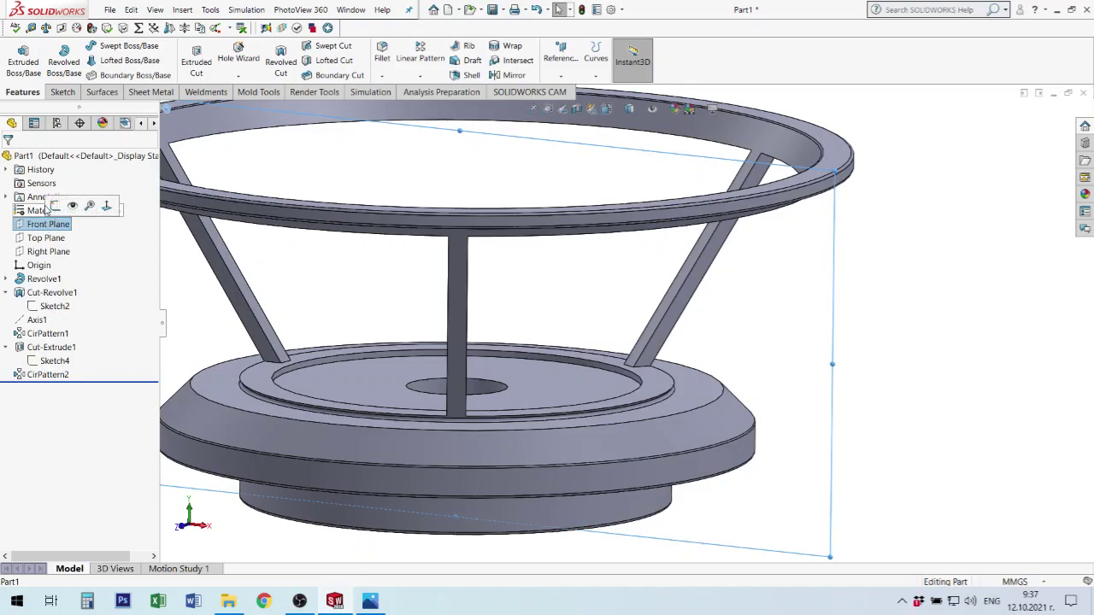
pyautogui.click(56, 206)
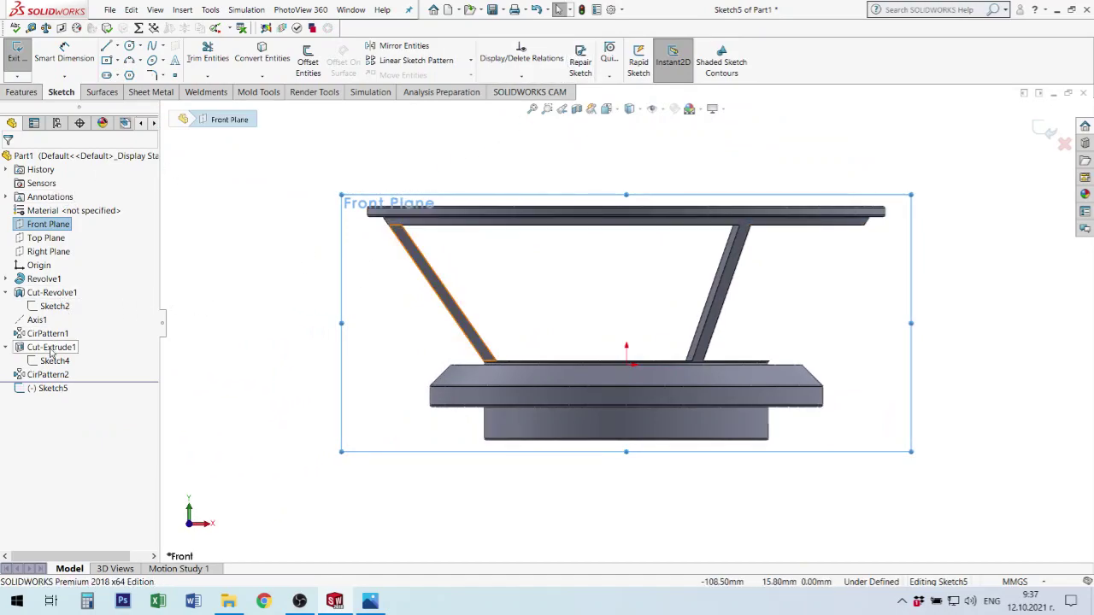
# Show Sketch2 for reference and display hidden edges as dashed lines.
pyautogui.click(55, 306)
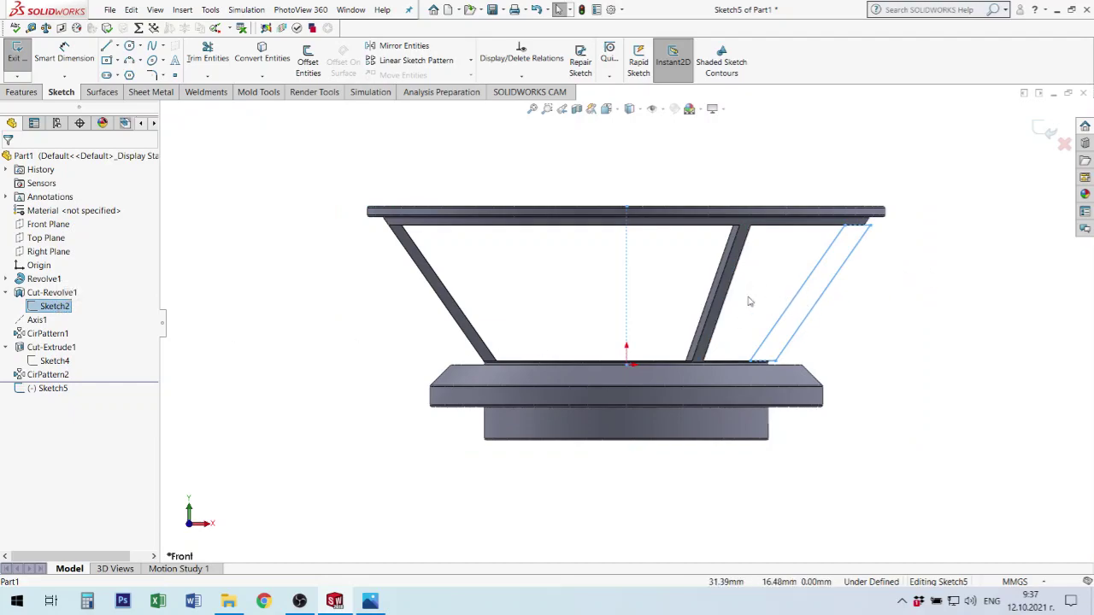
pyautogui.click(644, 112)
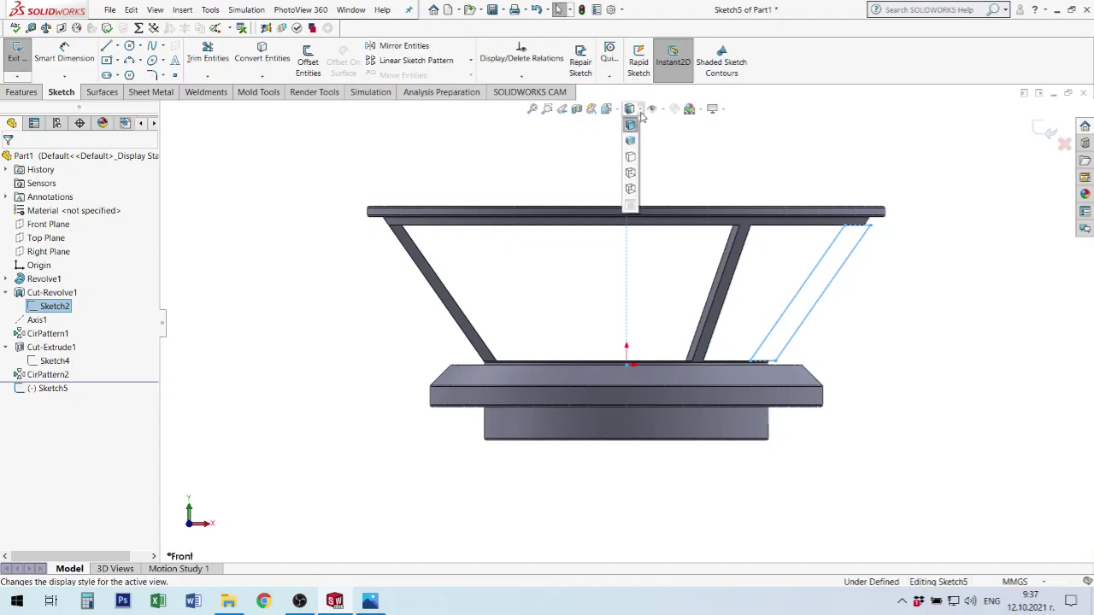
pyautogui.click(633, 174)
pyautogui.scroll(-3, 427, 282)
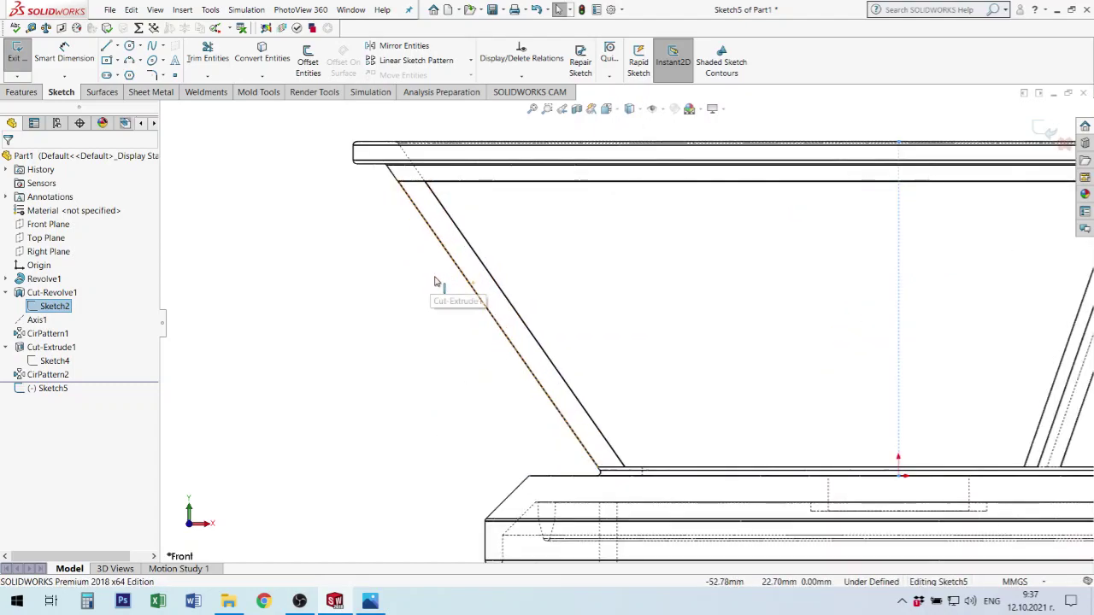
# Draw a parallelogram from the base running up parallel to the strut.
pyautogui.click(107, 60)
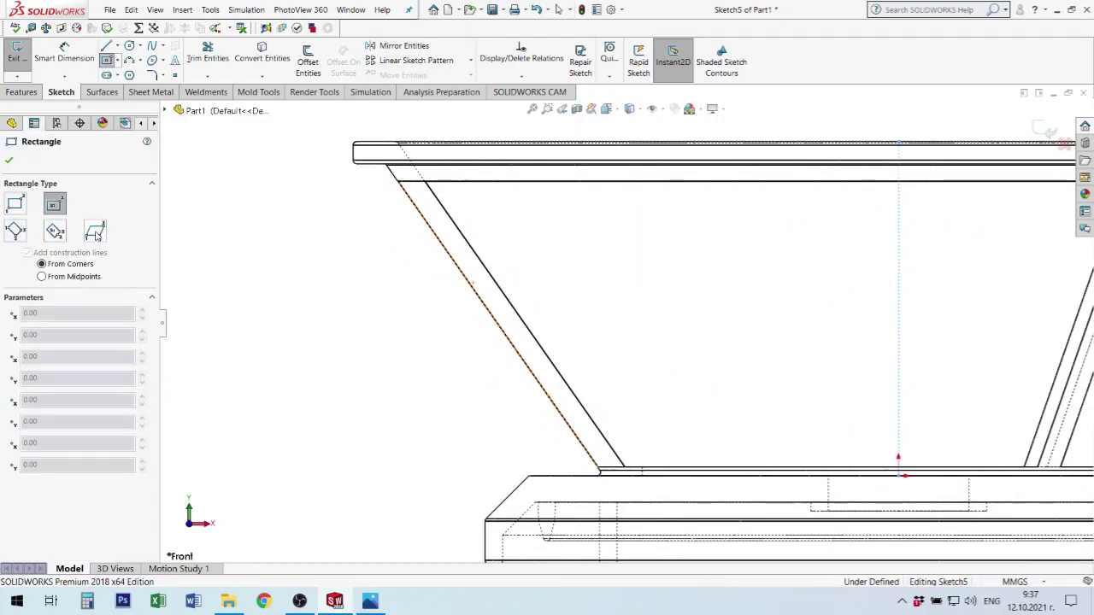
pyautogui.click(95, 231)
pyautogui.scroll(-2, 586, 452)
pyautogui.scroll(-2, 586, 452)
pyautogui.scroll(-2, 669, 479)
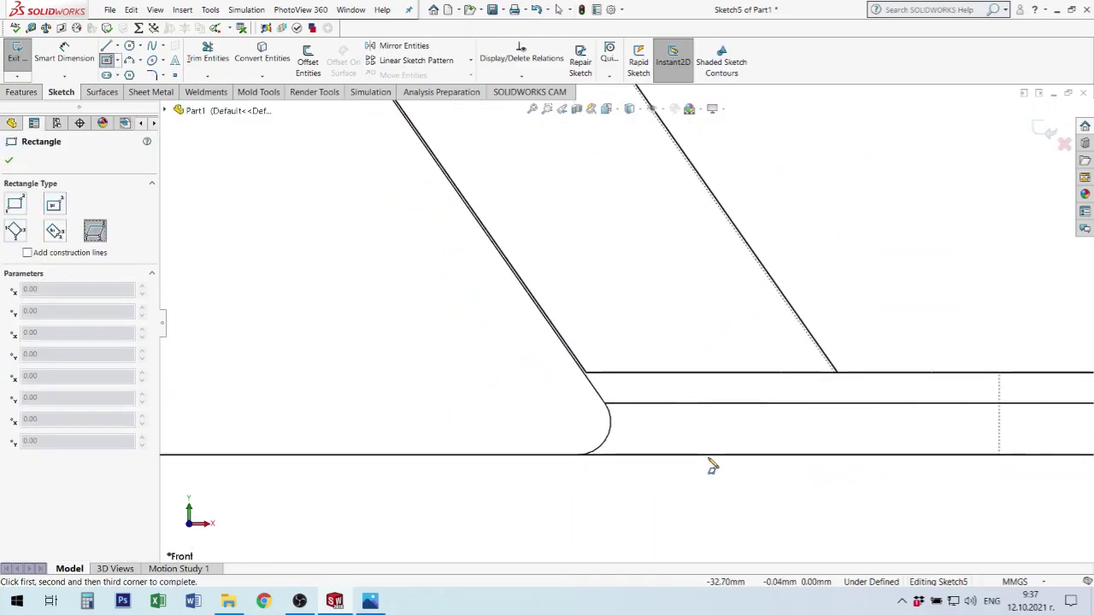
pyautogui.click(703, 434)
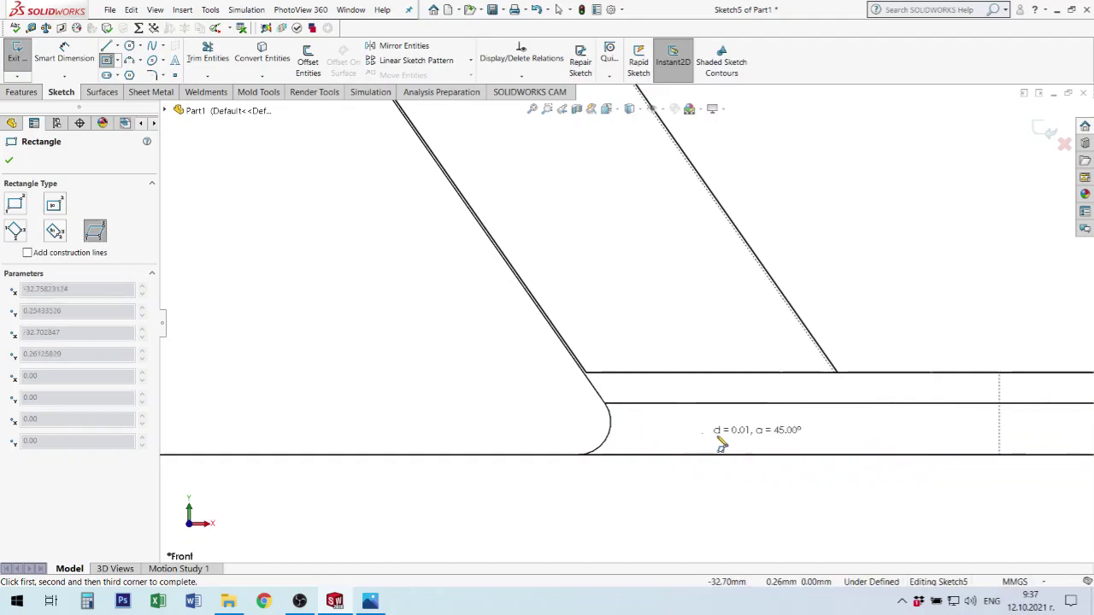
pyautogui.click(765, 434)
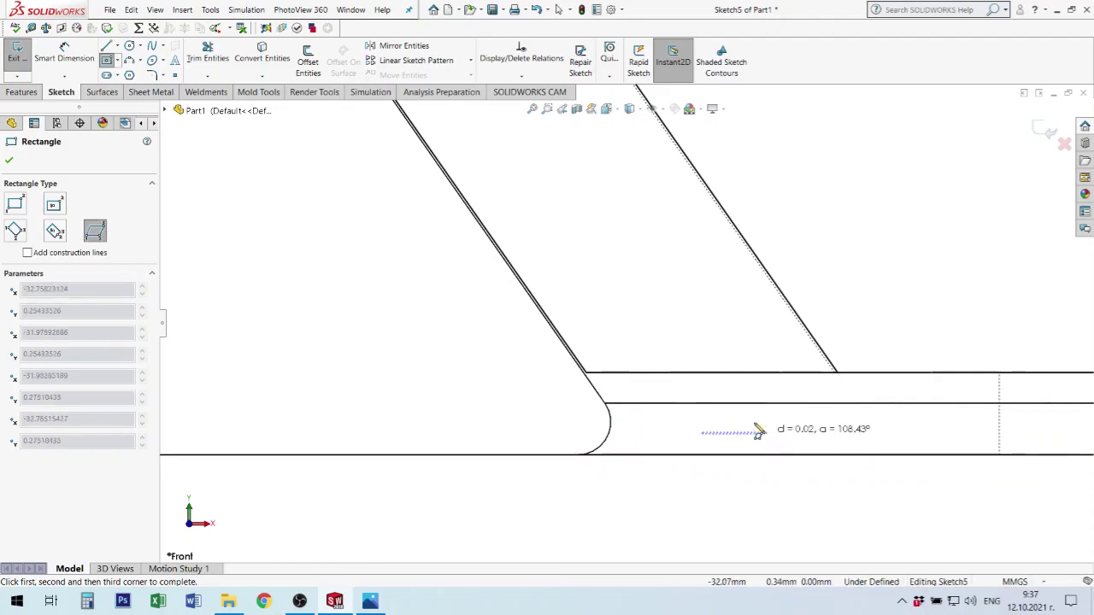
pyautogui.click(603, 175)
pyautogui.press('Escape')
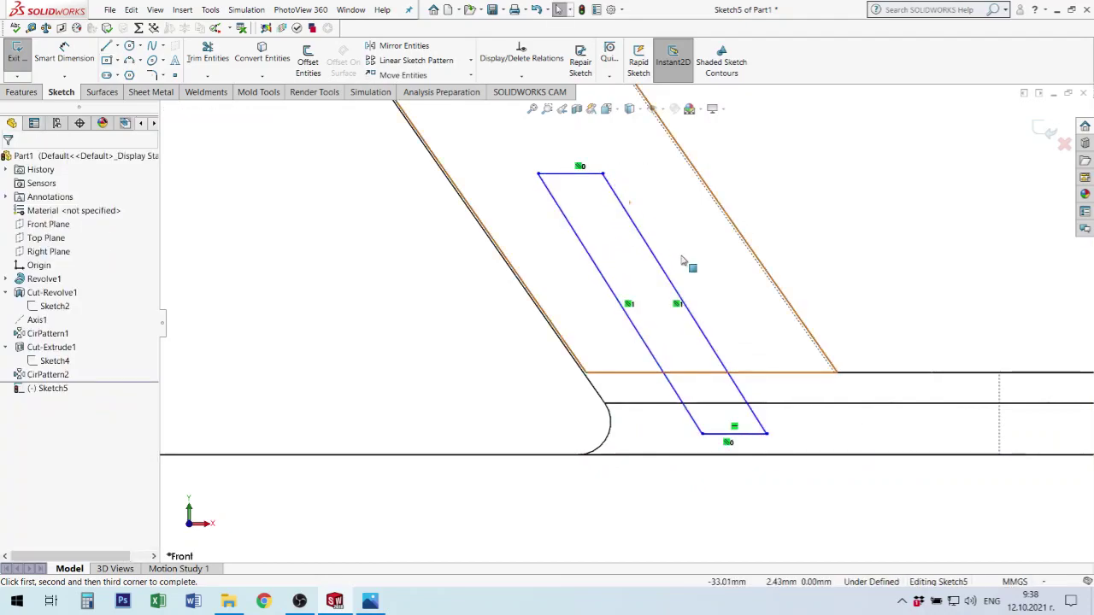
pyautogui.click(660, 271)
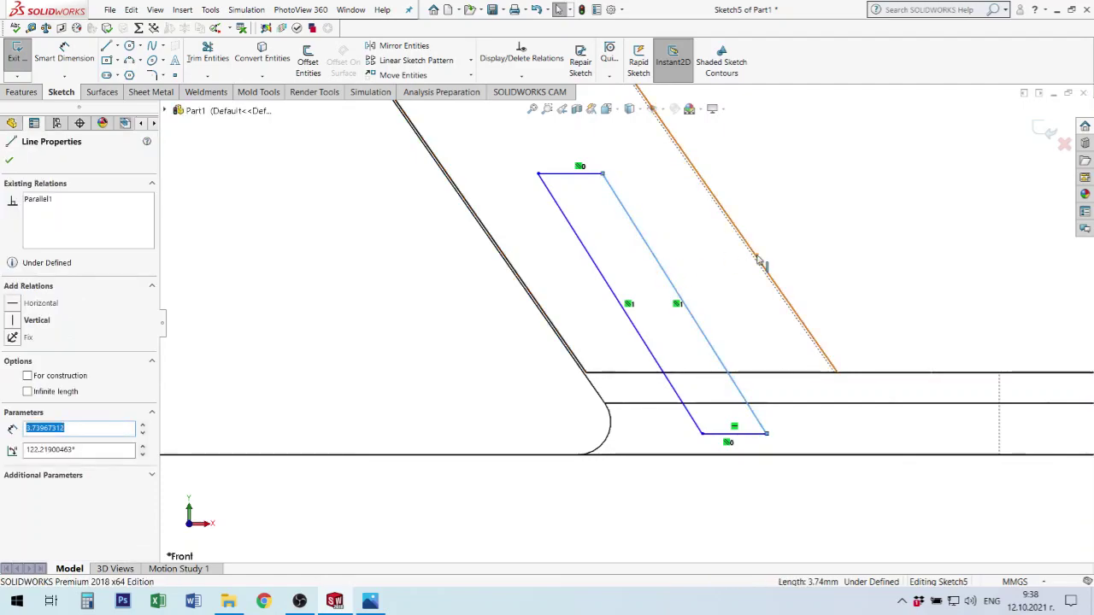
pyautogui.keyDown('ctrl'); pyautogui.click(760, 263); pyautogui.keyUp('ctrl')
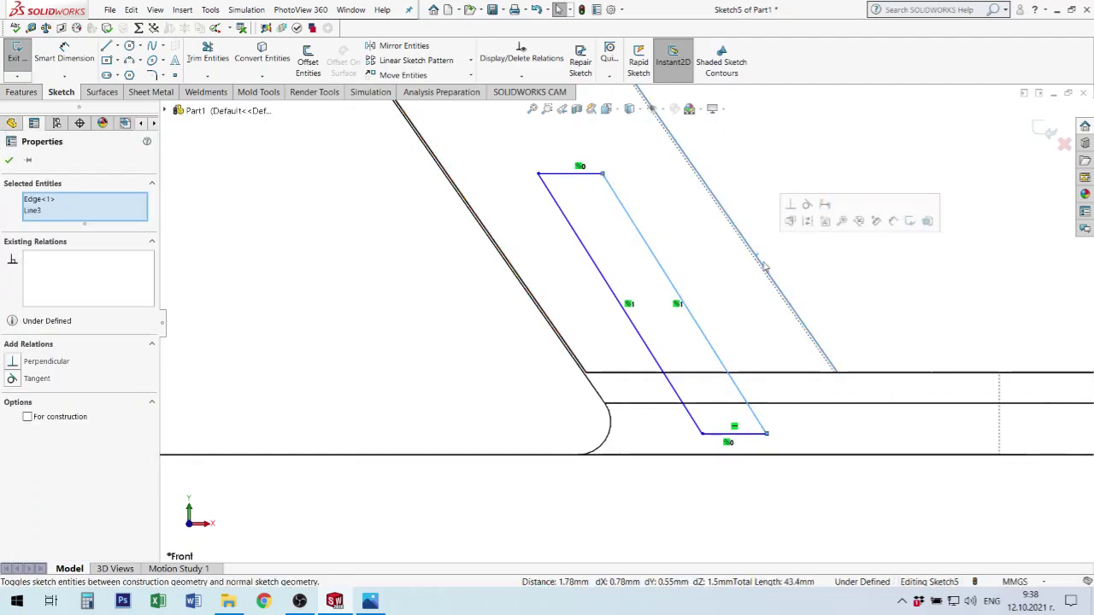
pyautogui.press('Escape')
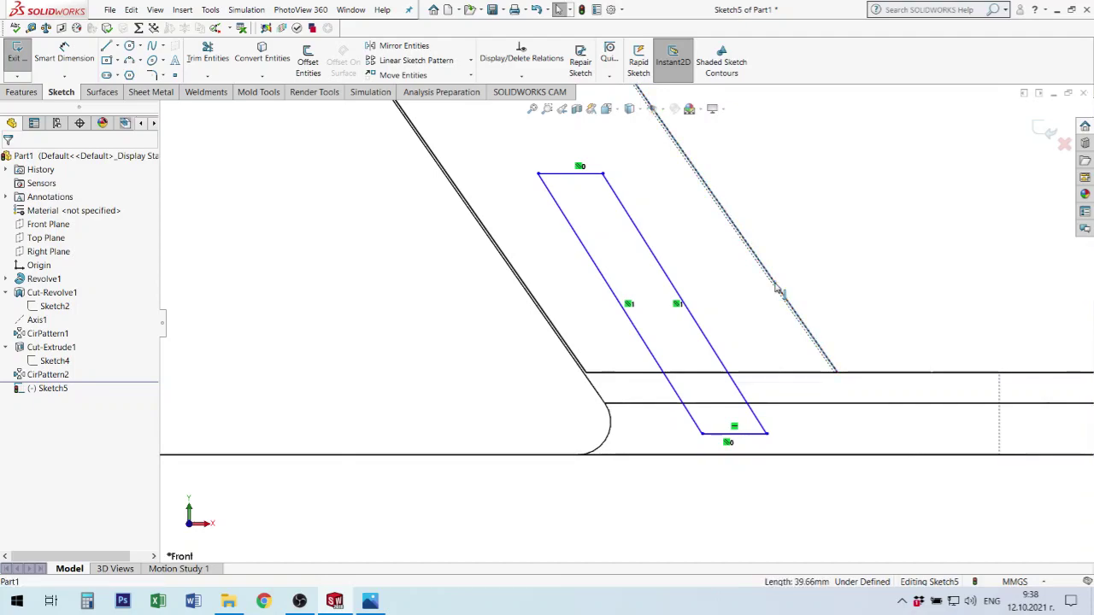
# Add a Parallel relation between the middle sketch line and the strut's slanted edge.
pyautogui.click(654, 256)
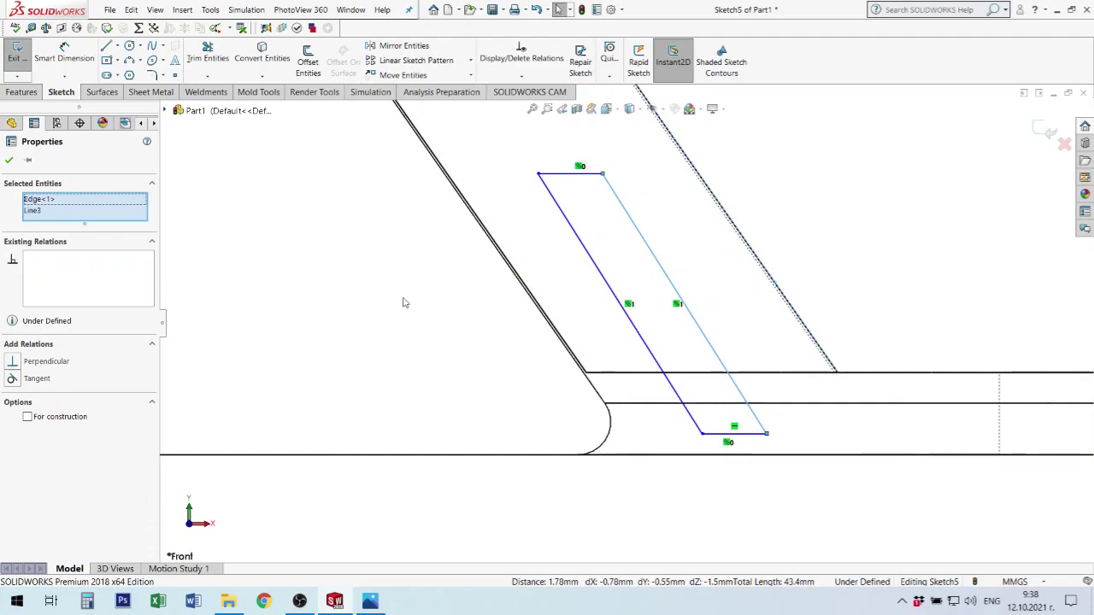
pyautogui.click(781, 350)
pyautogui.scroll(2, 752, 367)
pyautogui.scroll(2, 677, 353)
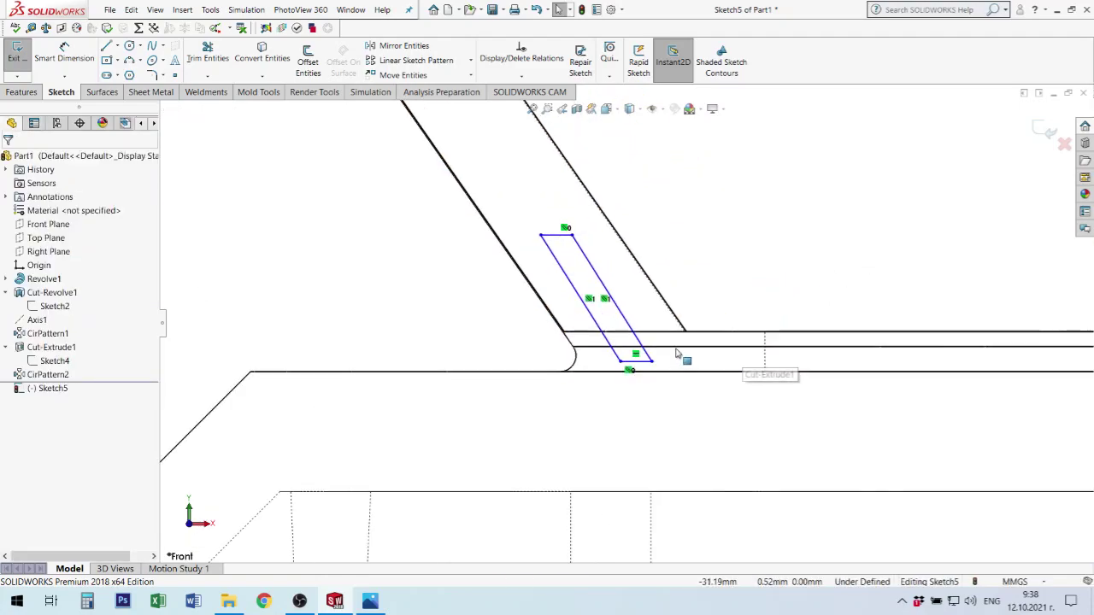
pyautogui.scroll(-2, 677, 353)
pyautogui.scroll(-2, 641, 327)
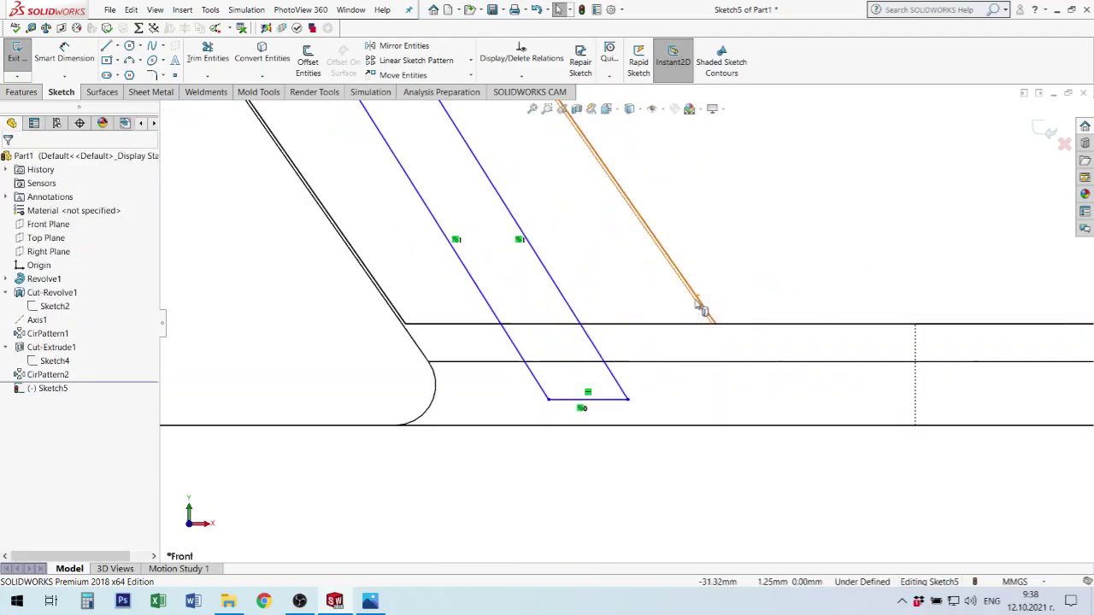
pyautogui.click(698, 306)
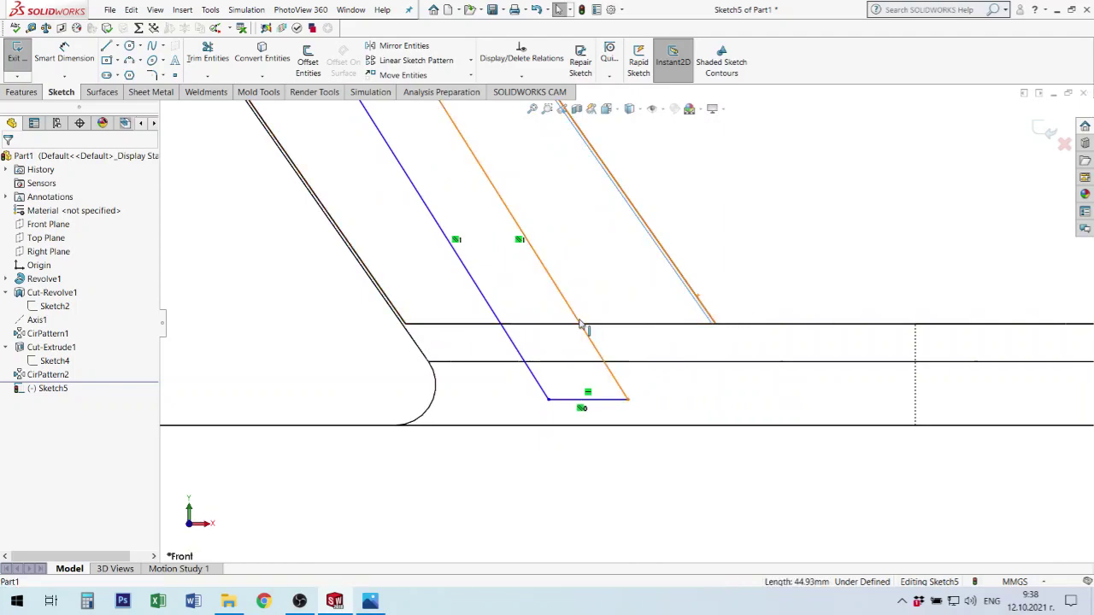
pyautogui.keyDown('ctrl'); pyautogui.click(607, 306); pyautogui.keyUp('ctrl')
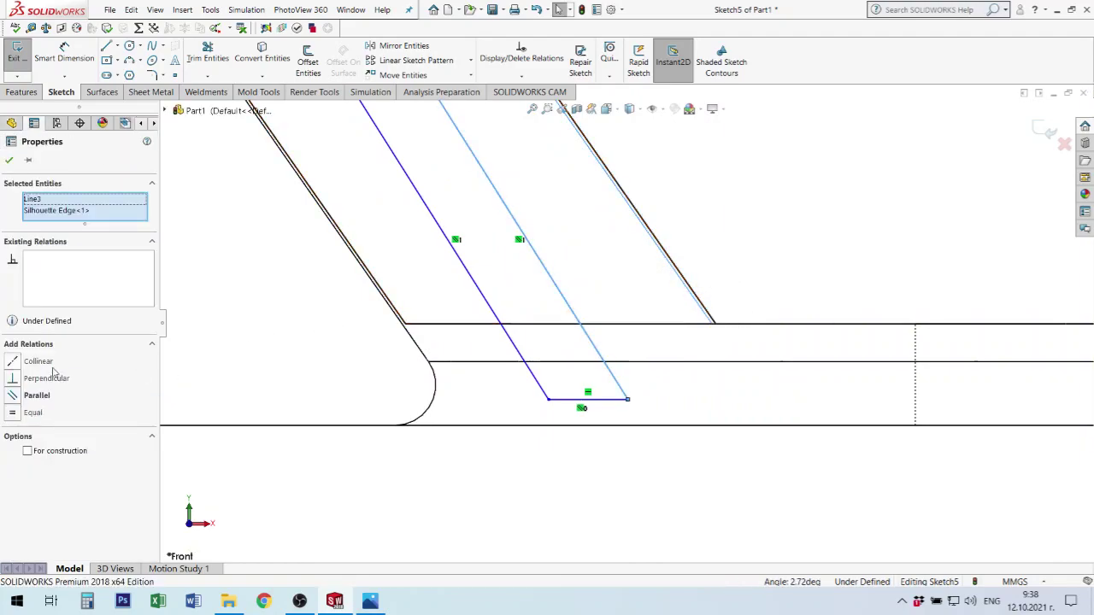
pyautogui.click(13, 396)
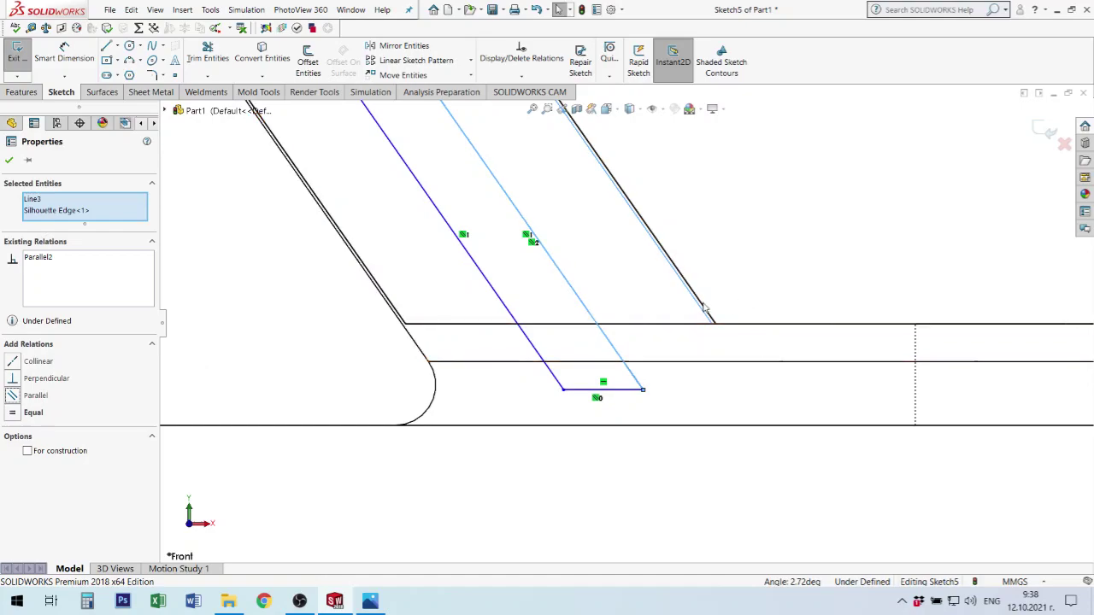
pyautogui.scroll(-3, 708, 313)
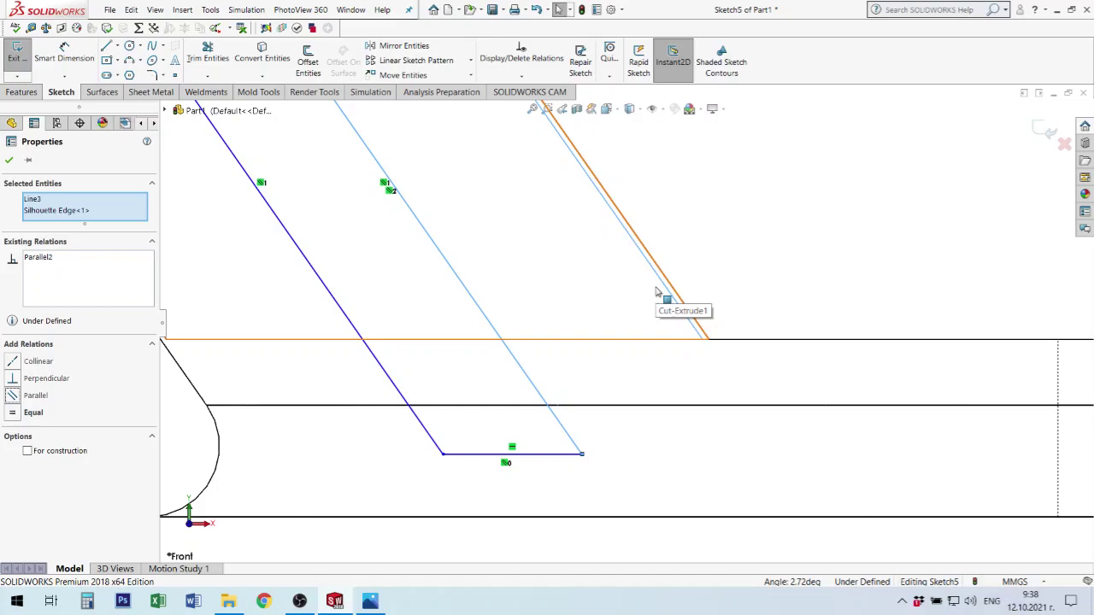
pyautogui.scroll(2, 439, 286)
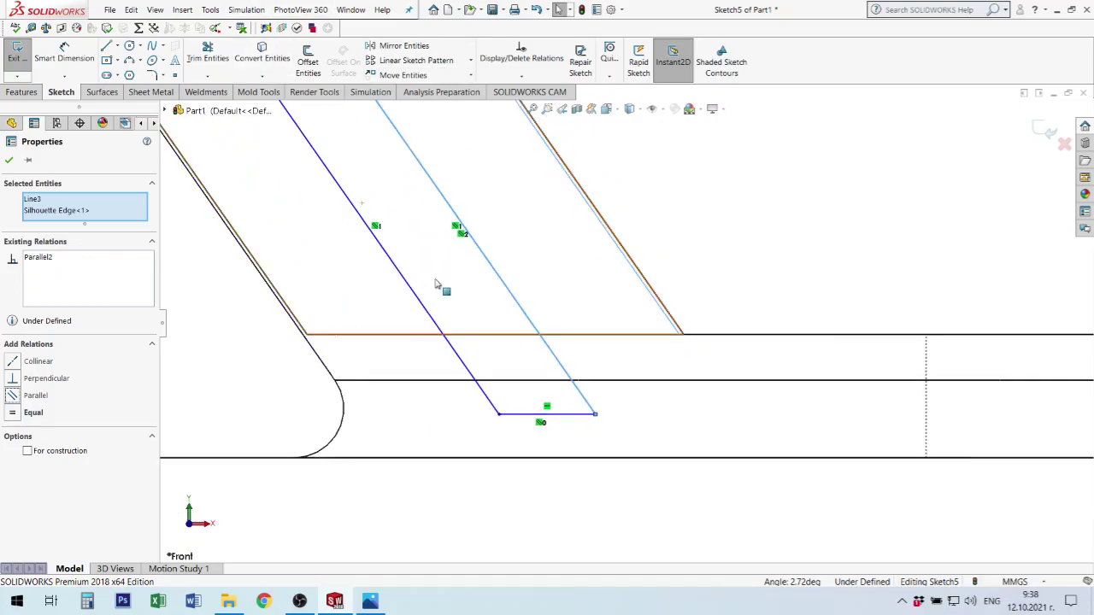
pyautogui.scroll(2, 541, 313)
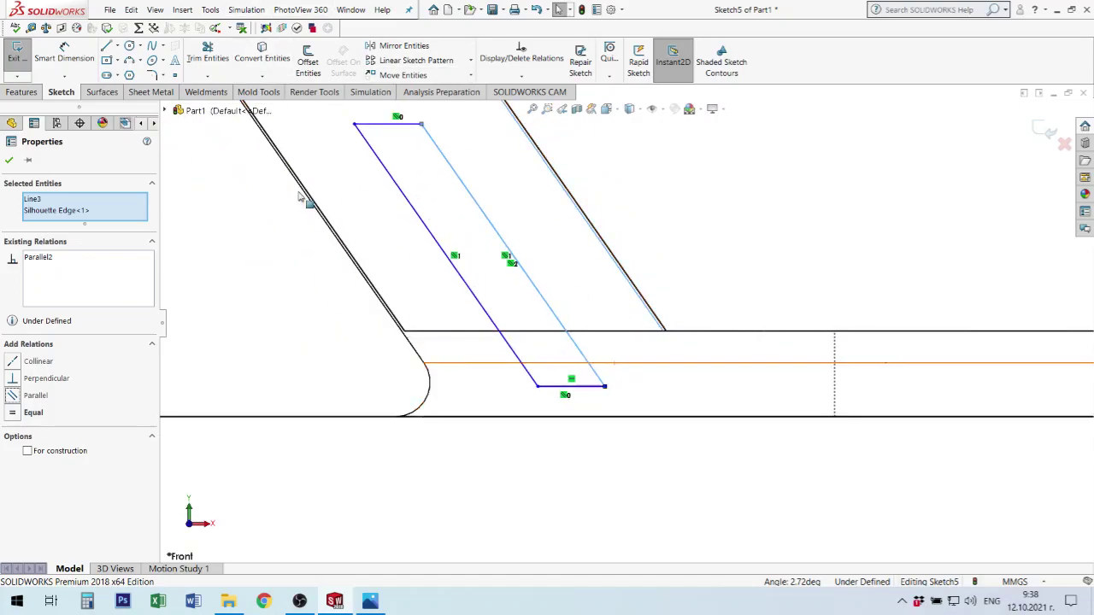
pyautogui.click(65, 52)
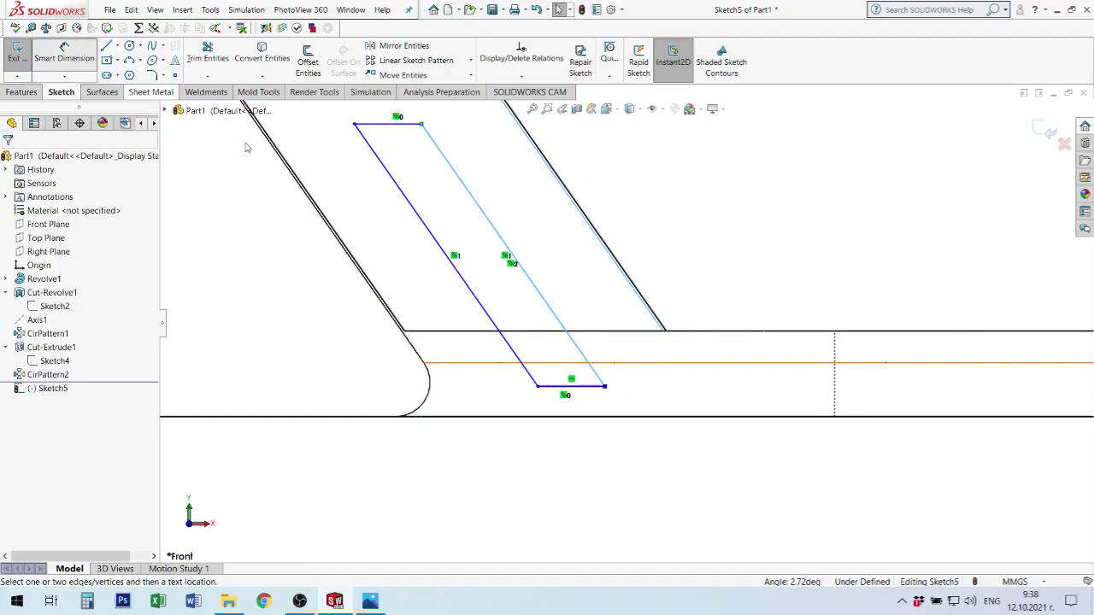
# Dimension the profile's bottom line 1.00 mm from the horizontal model edge.
pyautogui.click(589, 389)
pyautogui.click(630, 332)
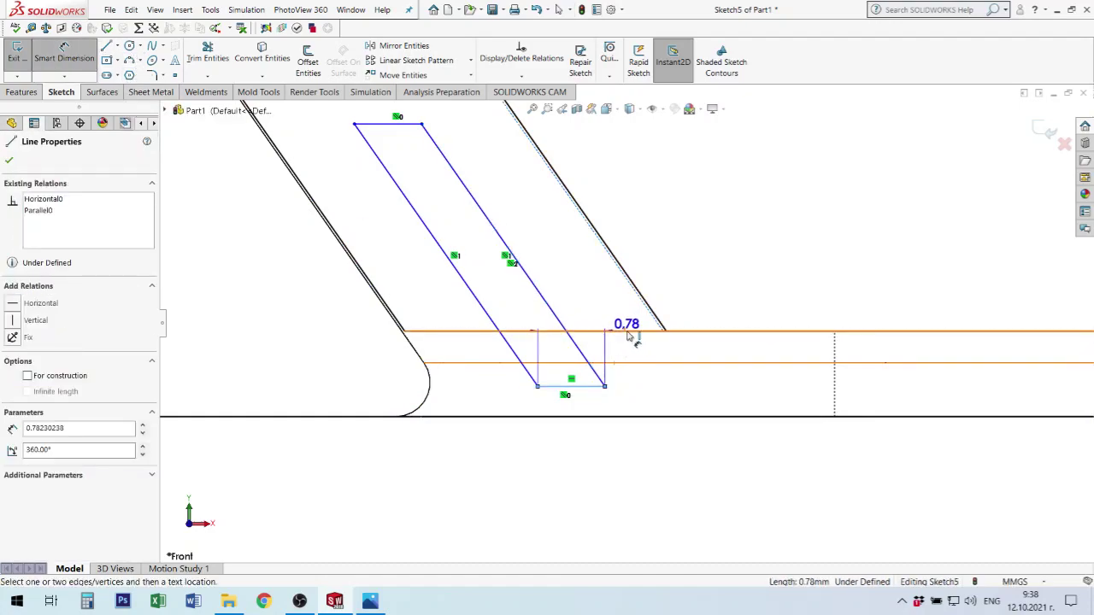
pyautogui.click(663, 373)
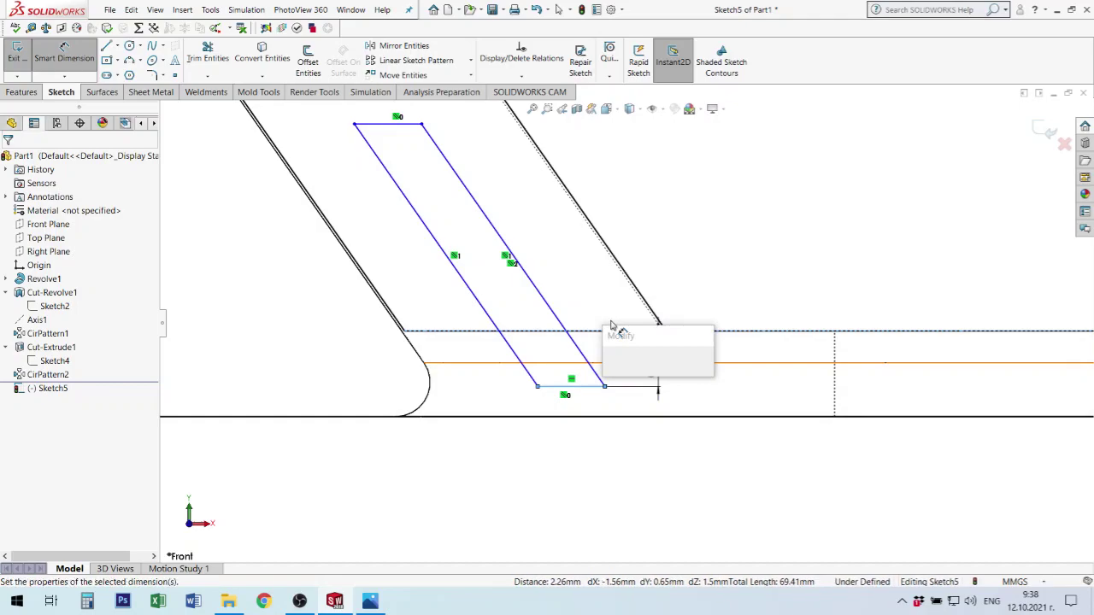
pyautogui.write('1')
pyautogui.press('Return')
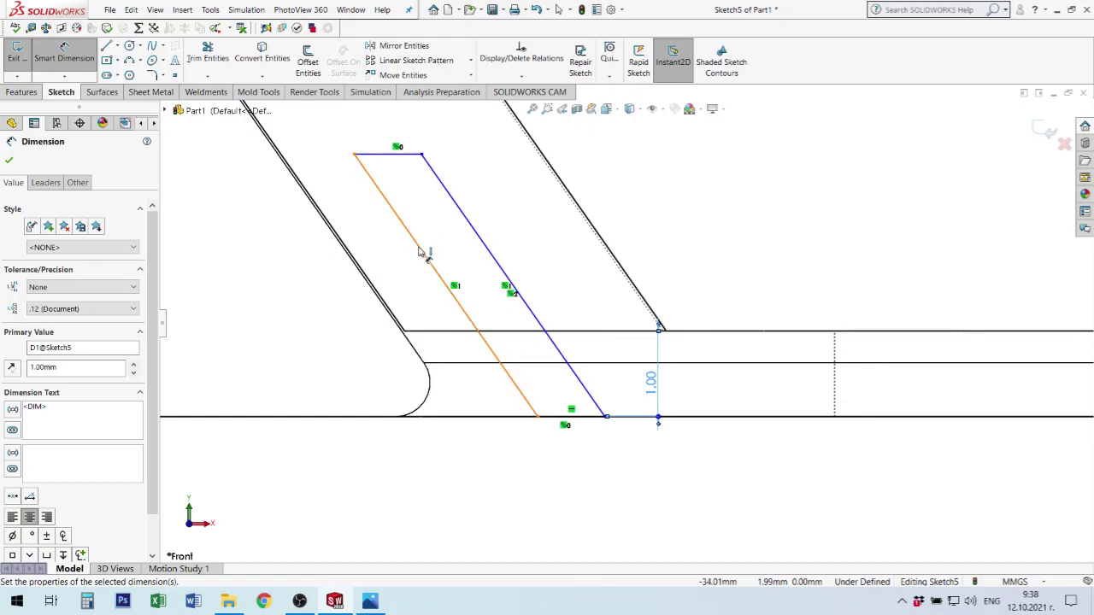
# Dimension the width between the slanted sides and set it to 0.50 mm.
pyautogui.click(421, 247)
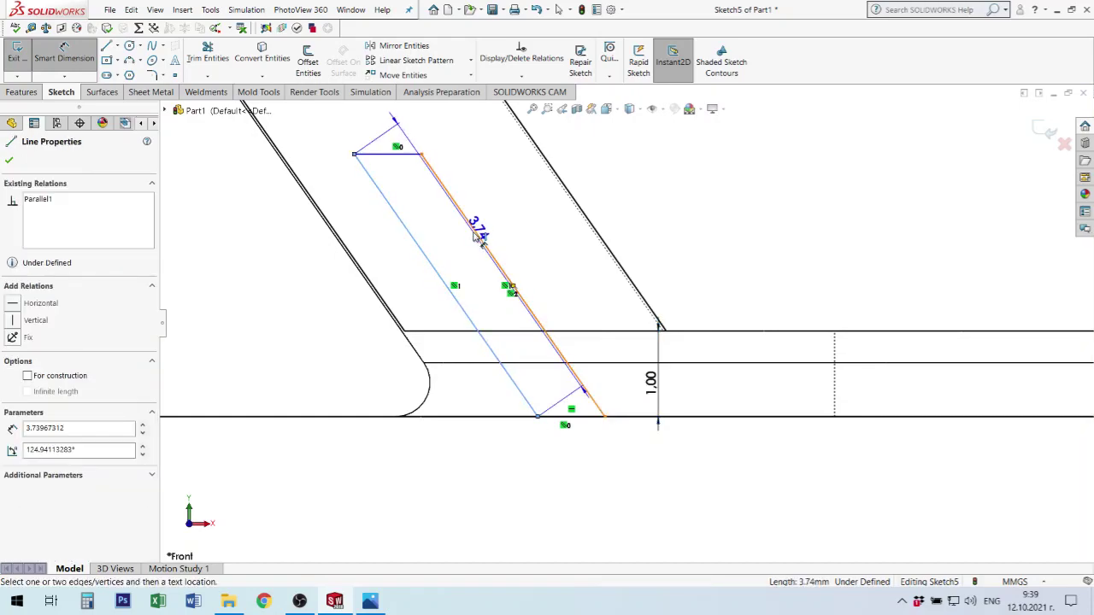
pyautogui.click(478, 236)
pyautogui.click(676, 203)
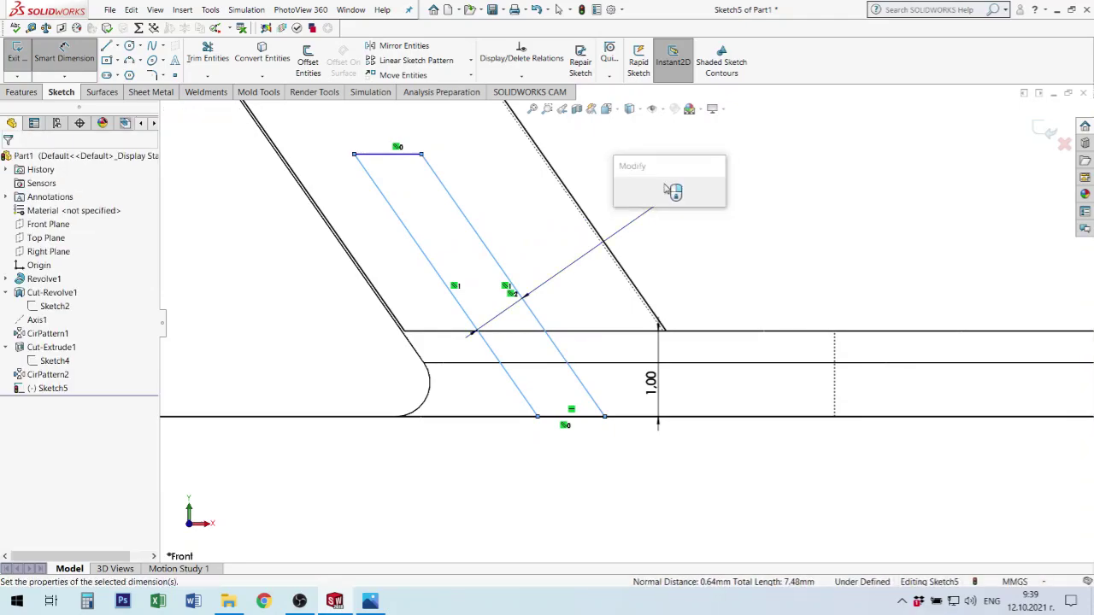
pyautogui.press('Return')
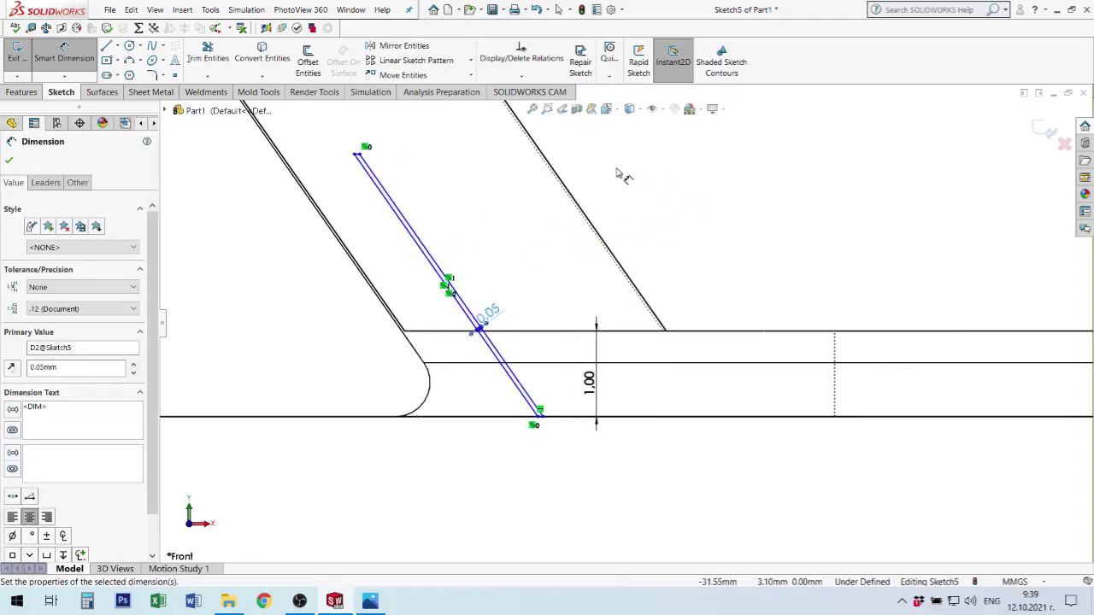
pyautogui.doubleClick(487, 312)
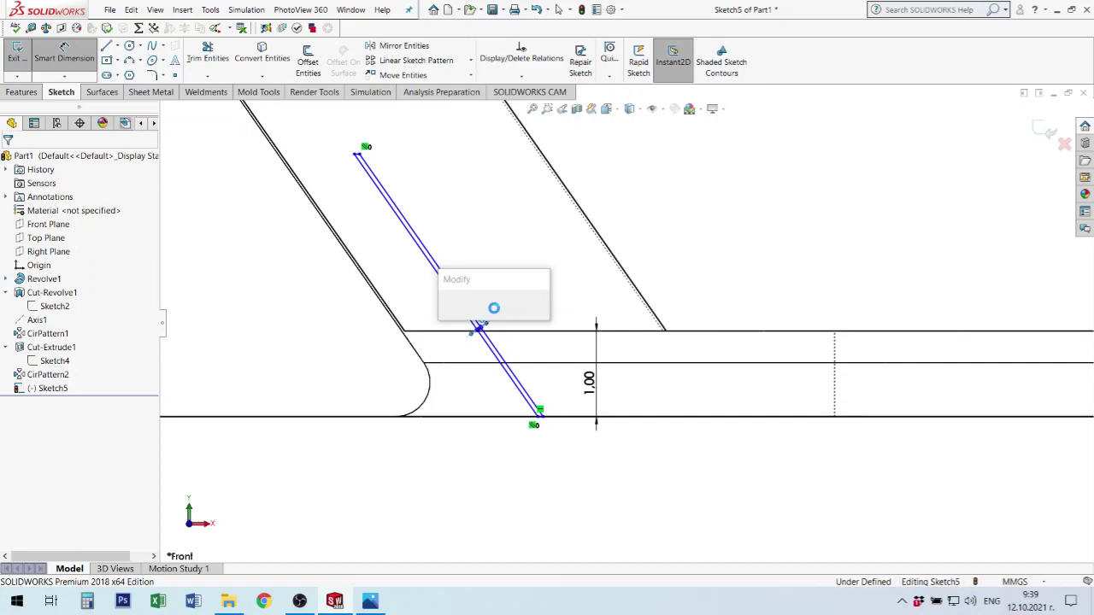
pyautogui.write('0.5')
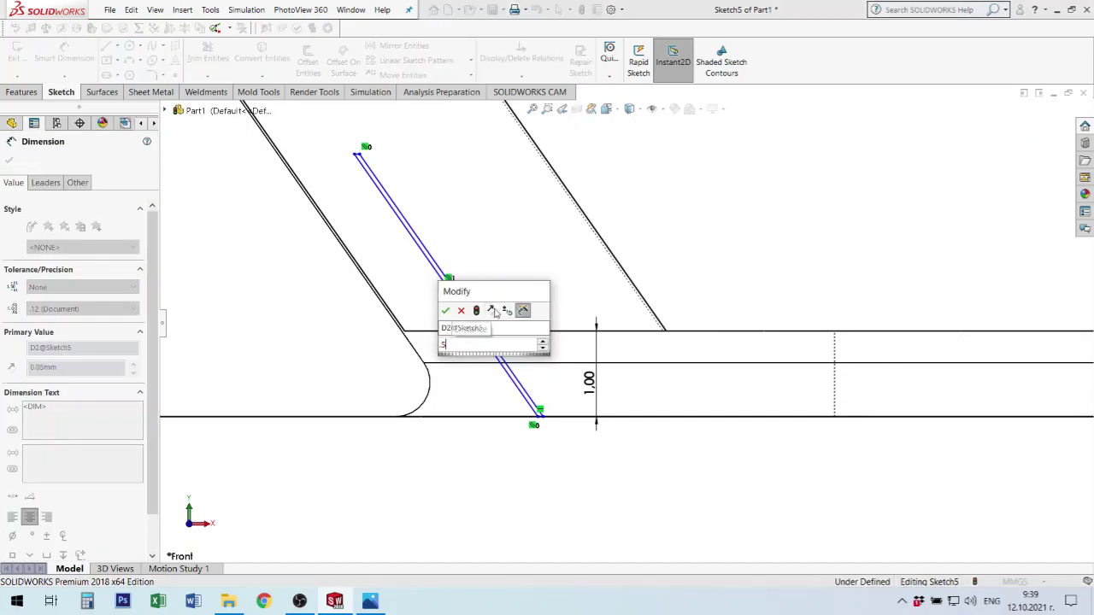
pyautogui.press('Return')
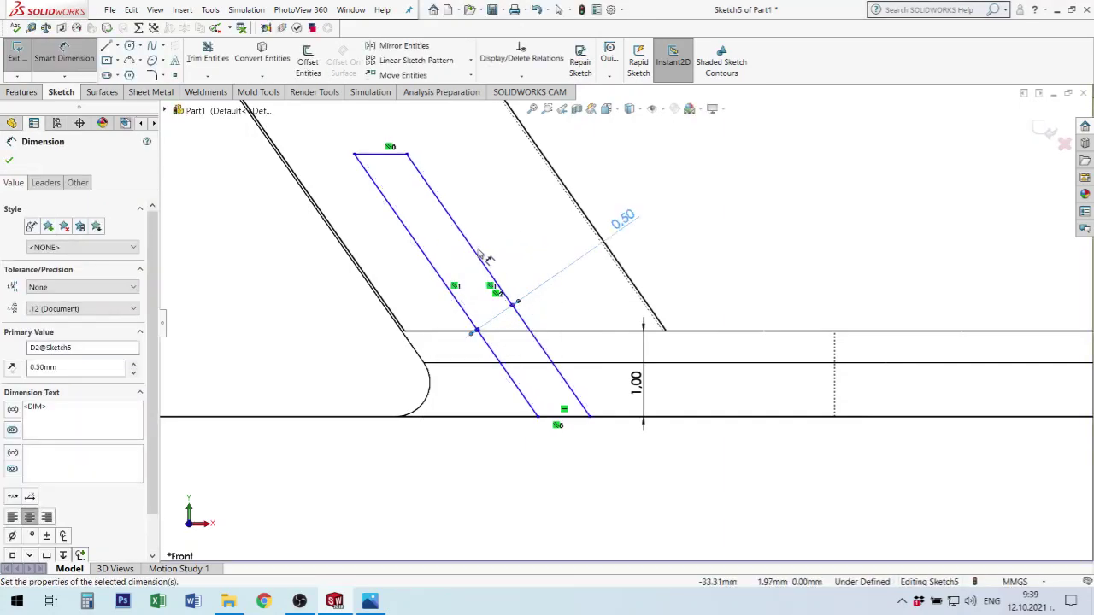
# Set the right slanted side 1.00 mm from the strut edge.
pyautogui.click(508, 258)
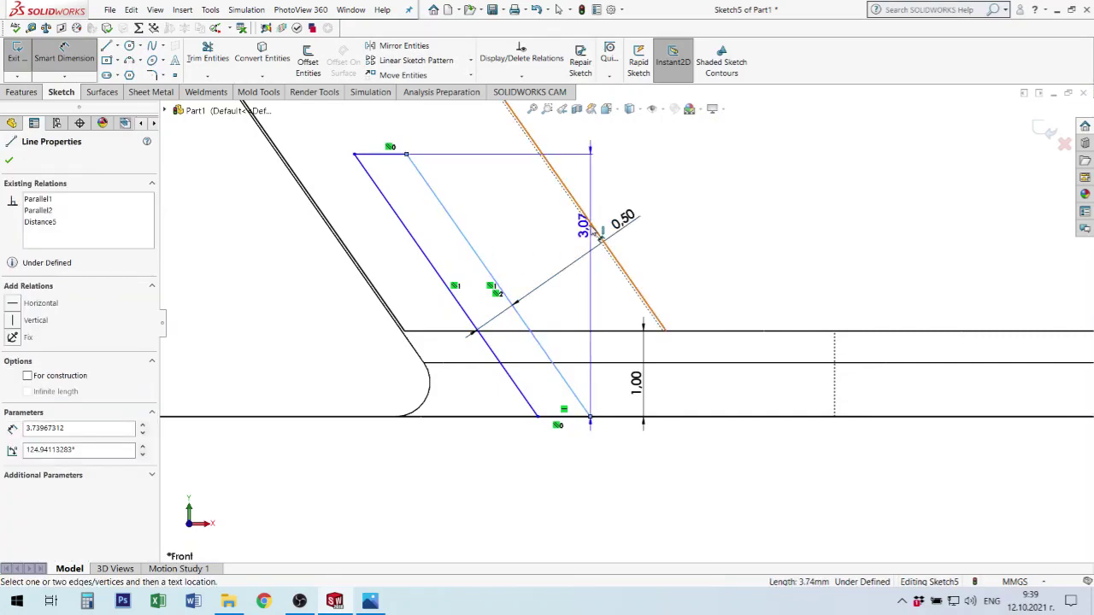
pyautogui.scroll(-2, 596, 233)
pyautogui.scroll(-2, 579, 247)
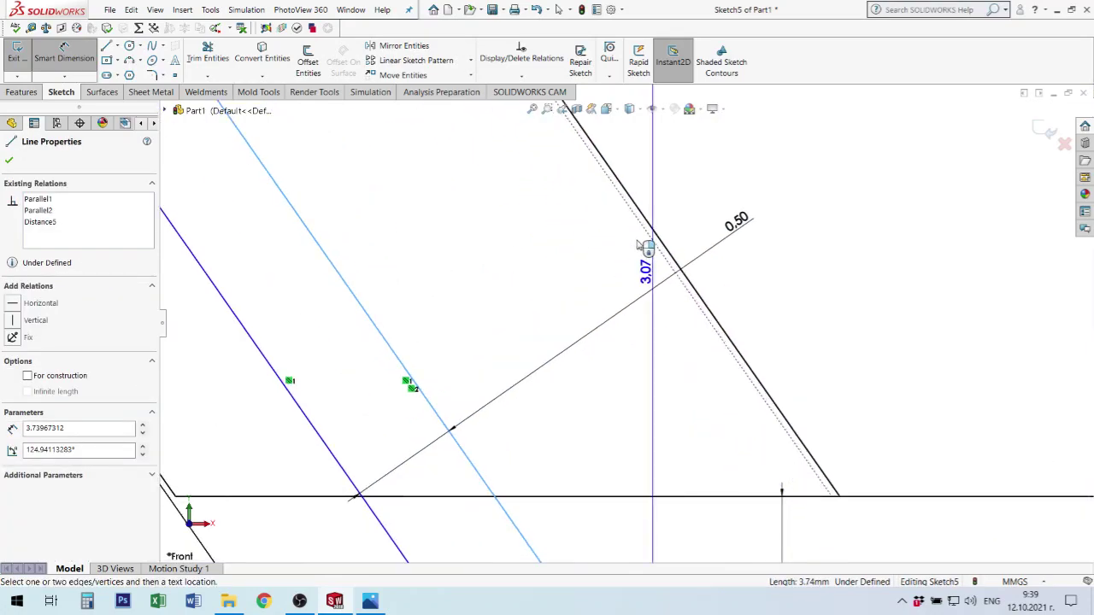
pyautogui.click(657, 242)
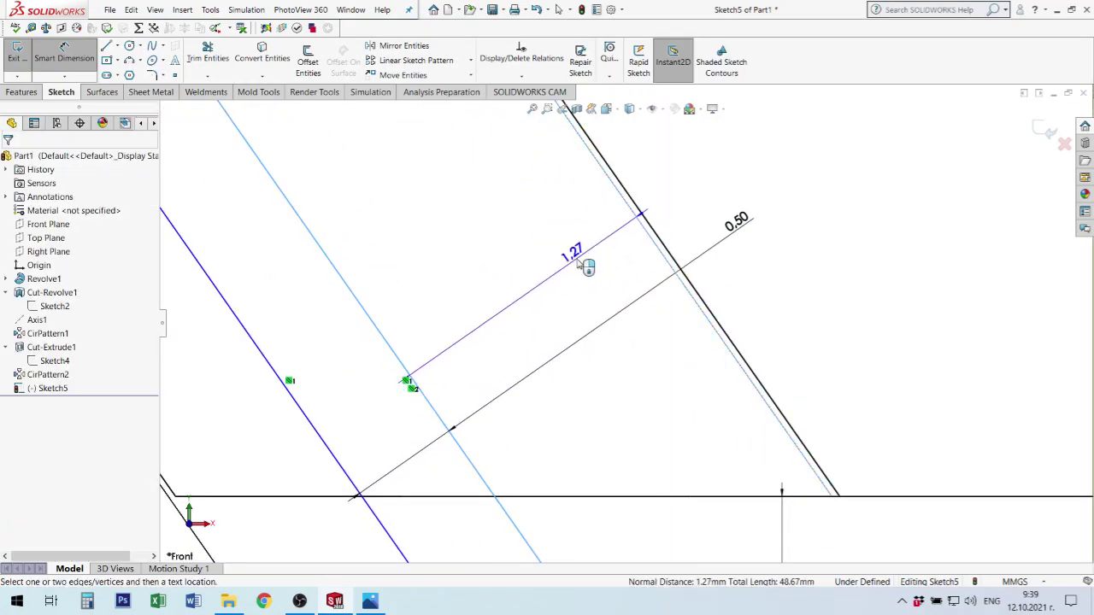
pyautogui.click(585, 262)
pyautogui.write('1')
pyautogui.press('Return')
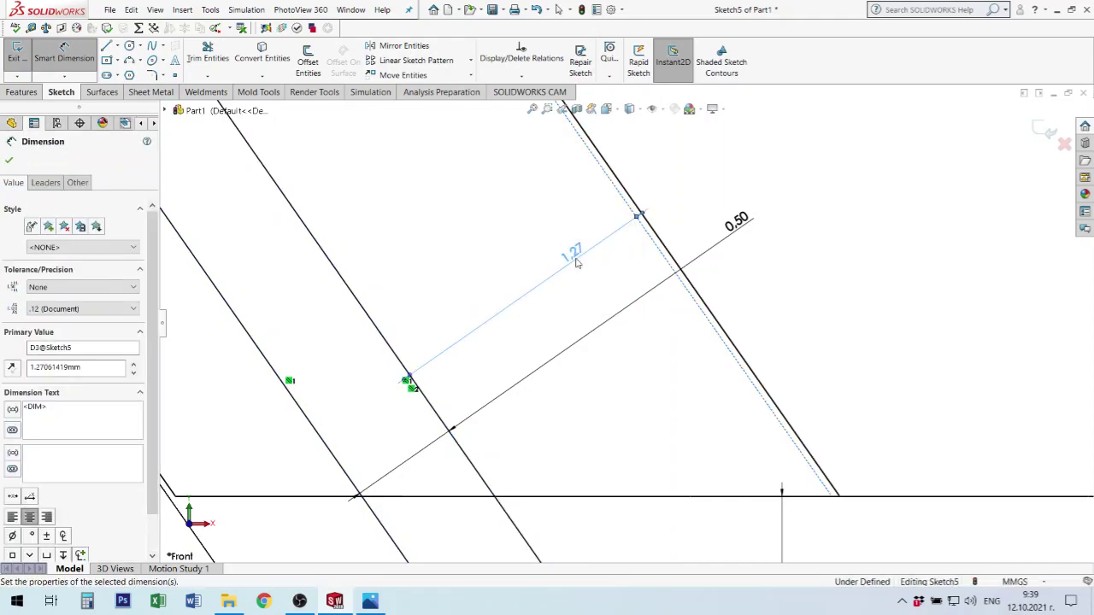
pyautogui.scroll(1, 564, 399)
pyautogui.scroll(3, 576, 383)
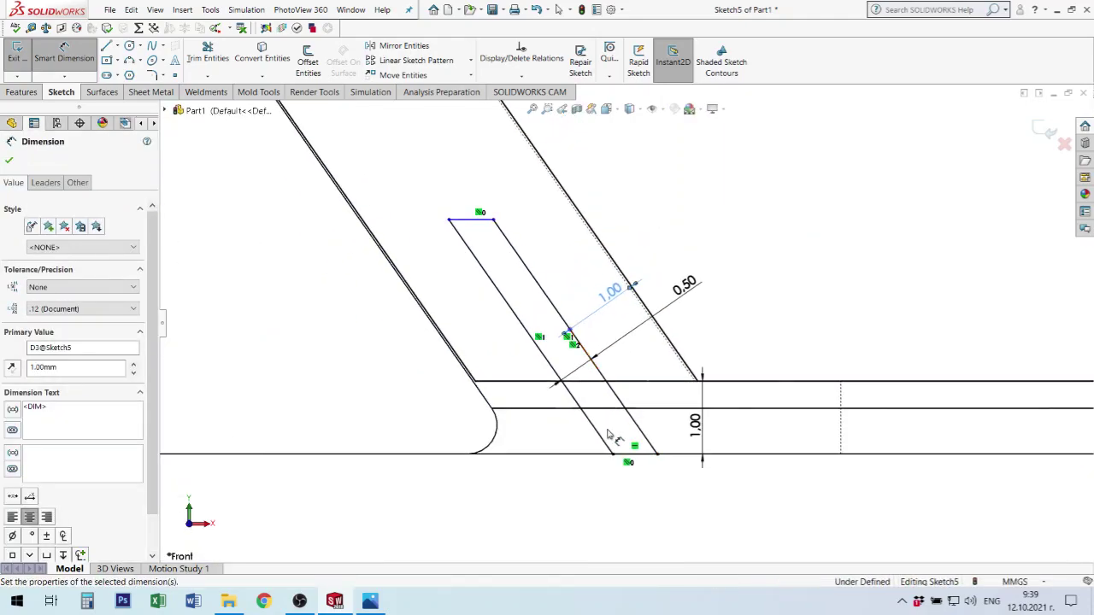
pyautogui.scroll(3, 615, 444)
pyautogui.press('Escape')
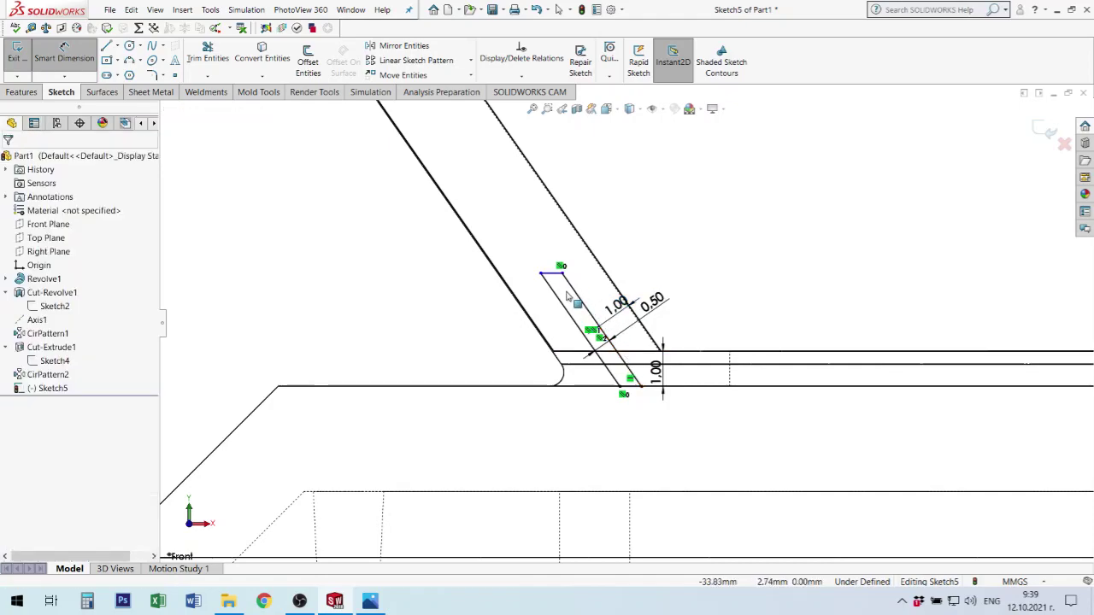
# Slide the profile's top-left corner point up along the slanted strut.
pyautogui.scroll(-1, 573, 286)
pyautogui.scroll(-2, 584, 289)
pyautogui.click(564, 285)
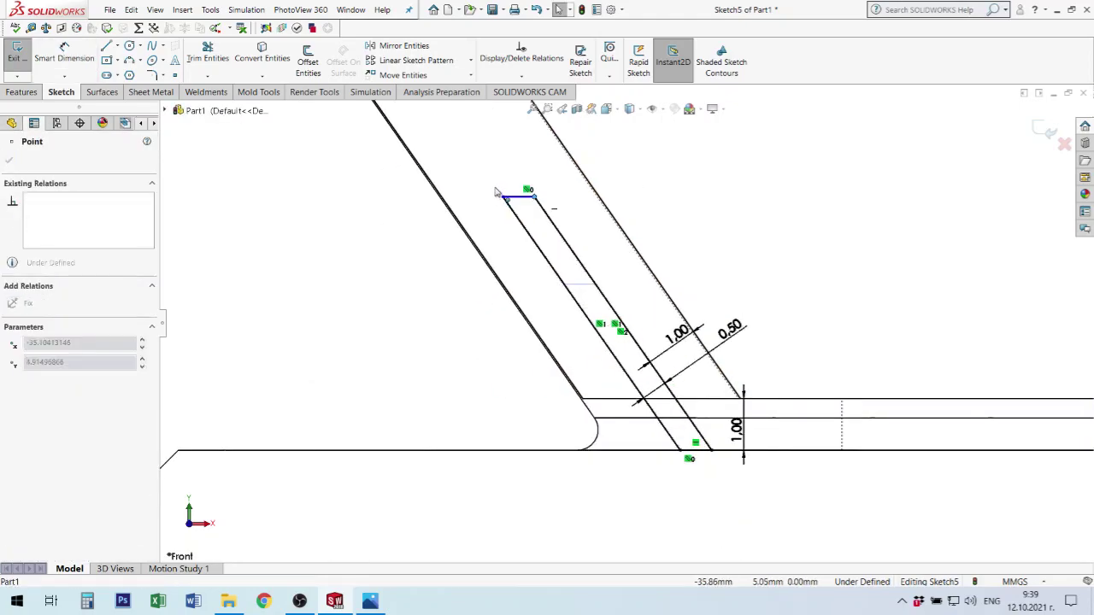
pyautogui.scroll(2, 587, 222)
pyautogui.scroll(2, 586, 222)
pyautogui.scroll(2, 610, 240)
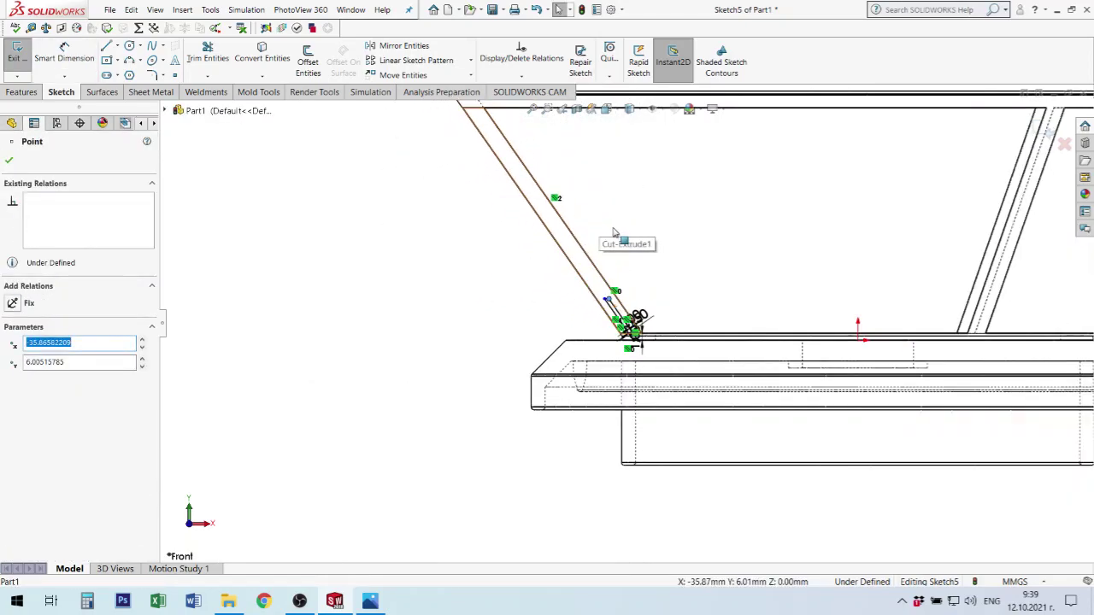
pyautogui.scroll(1, 610, 241)
pyautogui.scroll(1, 614, 306)
pyautogui.scroll(-1, 614, 306)
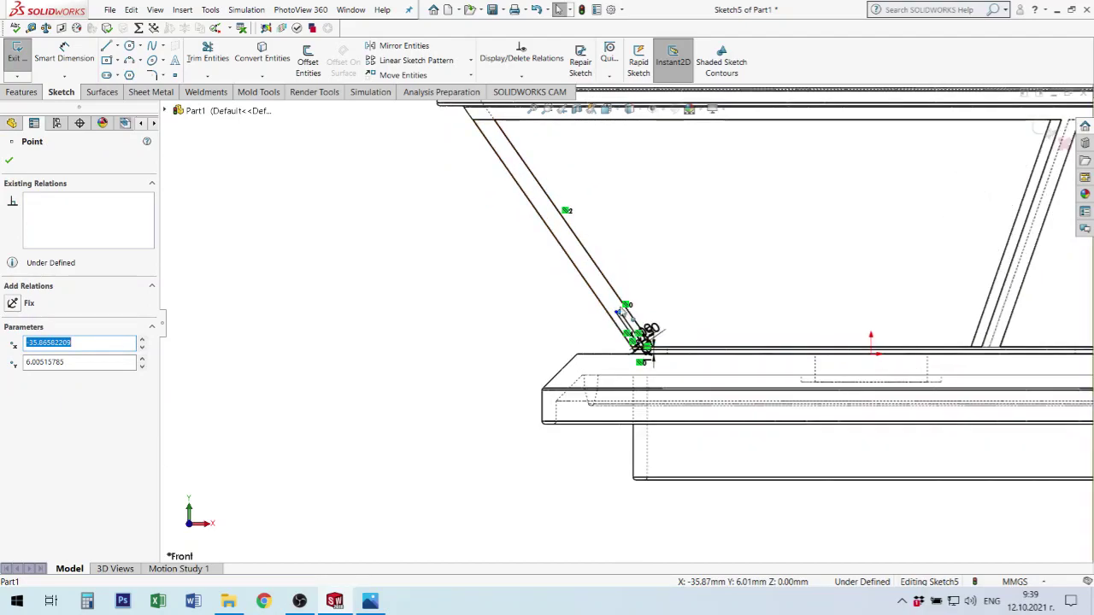
pyautogui.moveTo(632, 321); pyautogui.dragTo(489, 113)
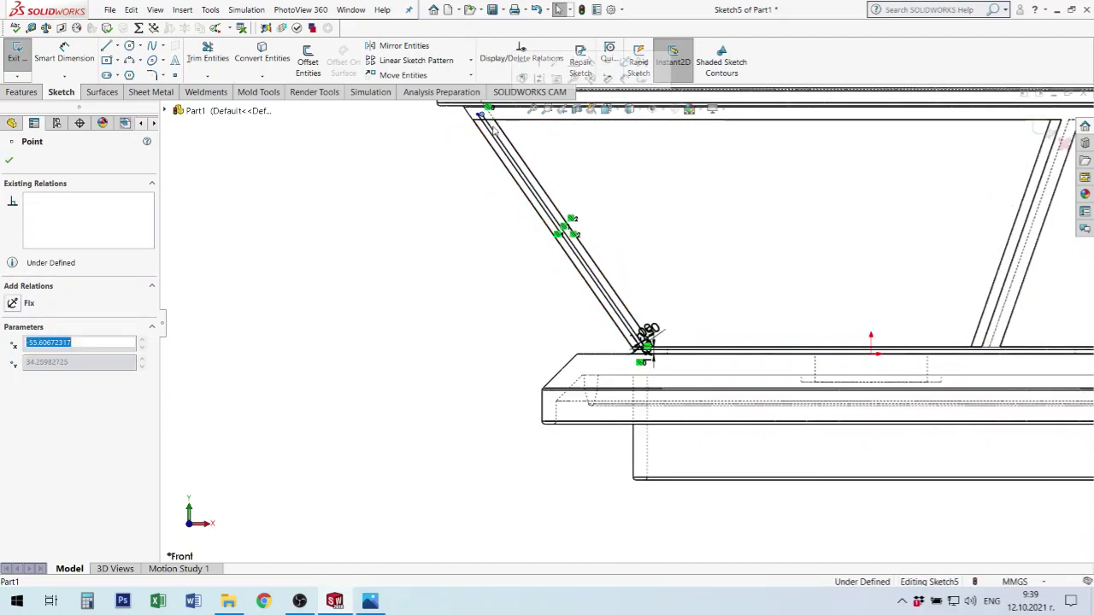
pyautogui.scroll(-2, 517, 171)
pyautogui.scroll(-1, 523, 177)
pyautogui.scroll(-2, 523, 177)
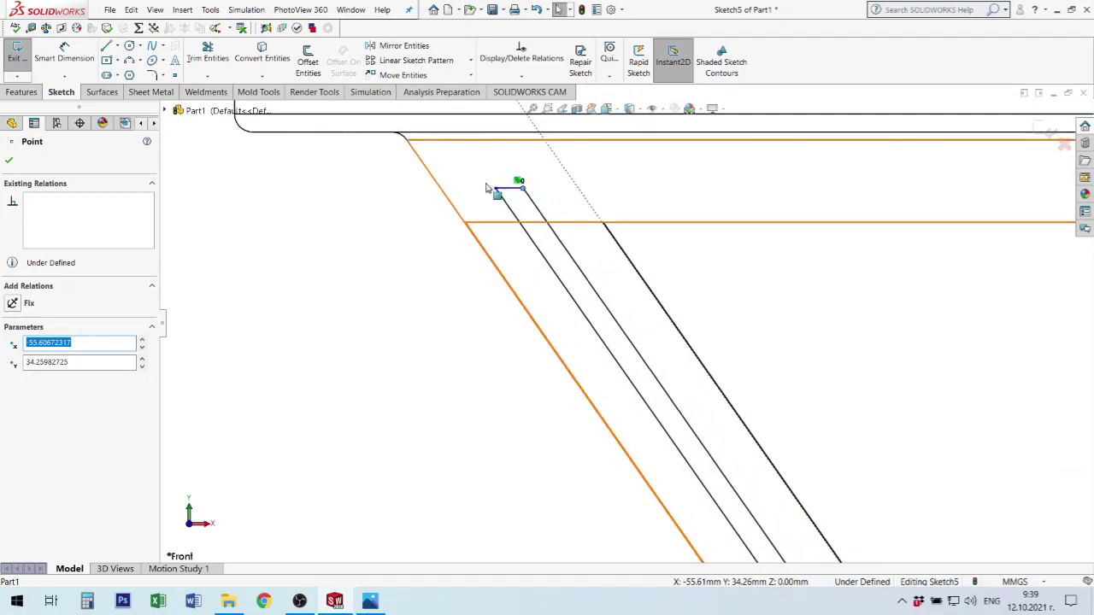
# Dimension the short top line 1 mm from the ring's horizontal edge and exit the sketch.
pyautogui.click(62, 49)
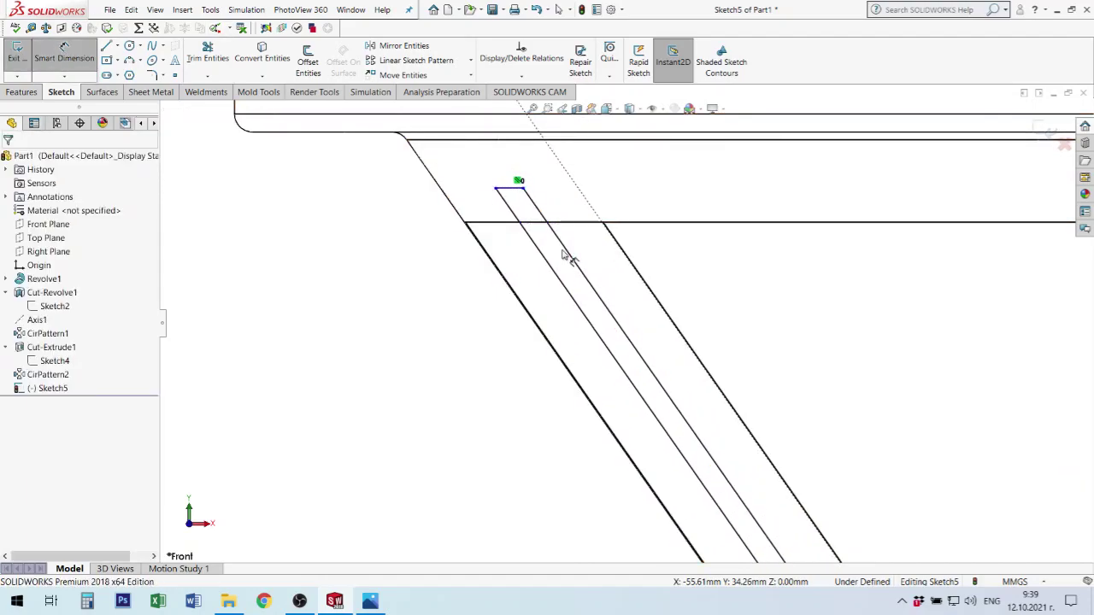
pyautogui.click(520, 190)
pyautogui.click(594, 222)
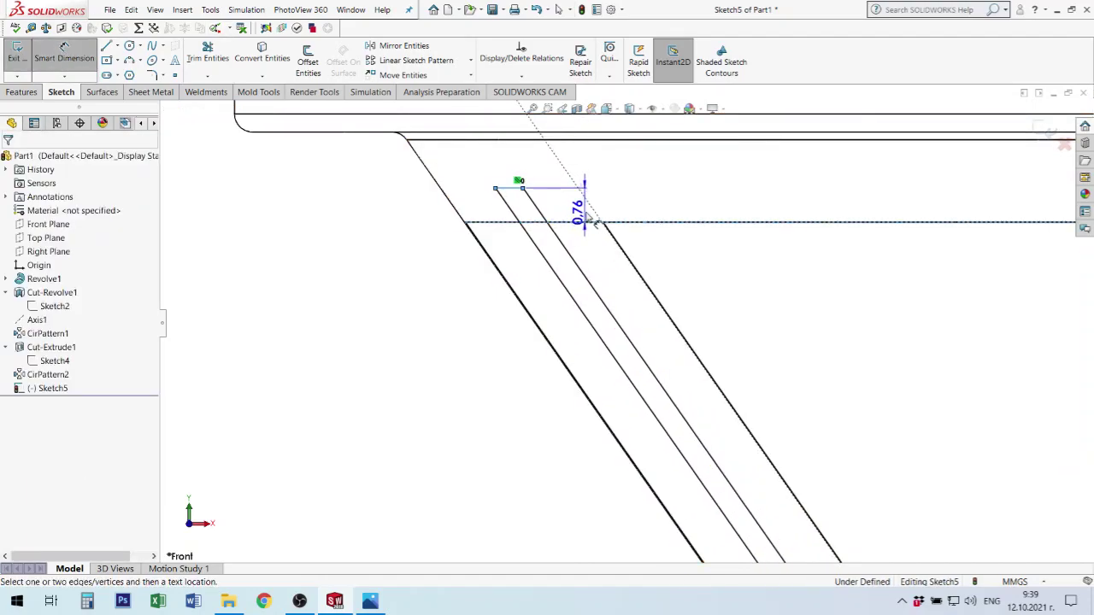
pyautogui.click(635, 211)
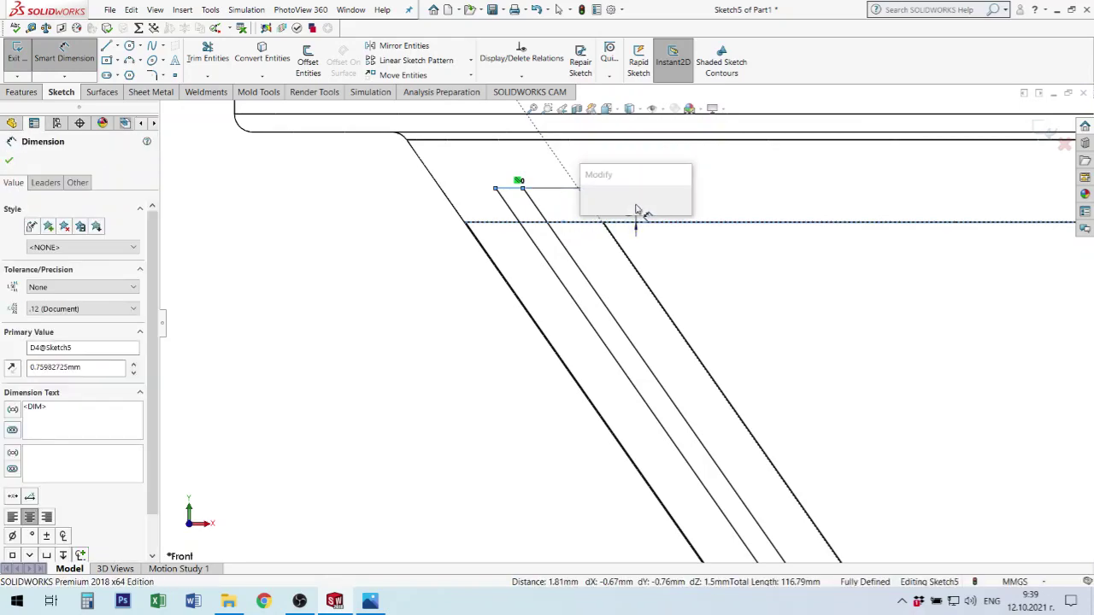
pyautogui.write('1')
pyautogui.press('Return')
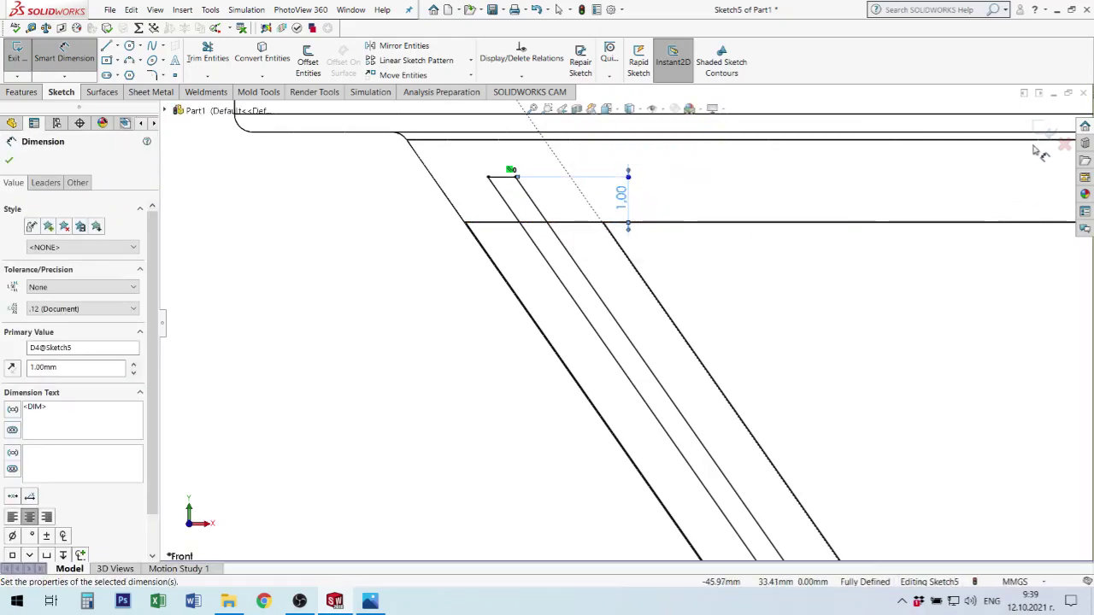
pyautogui.click(1047, 132)
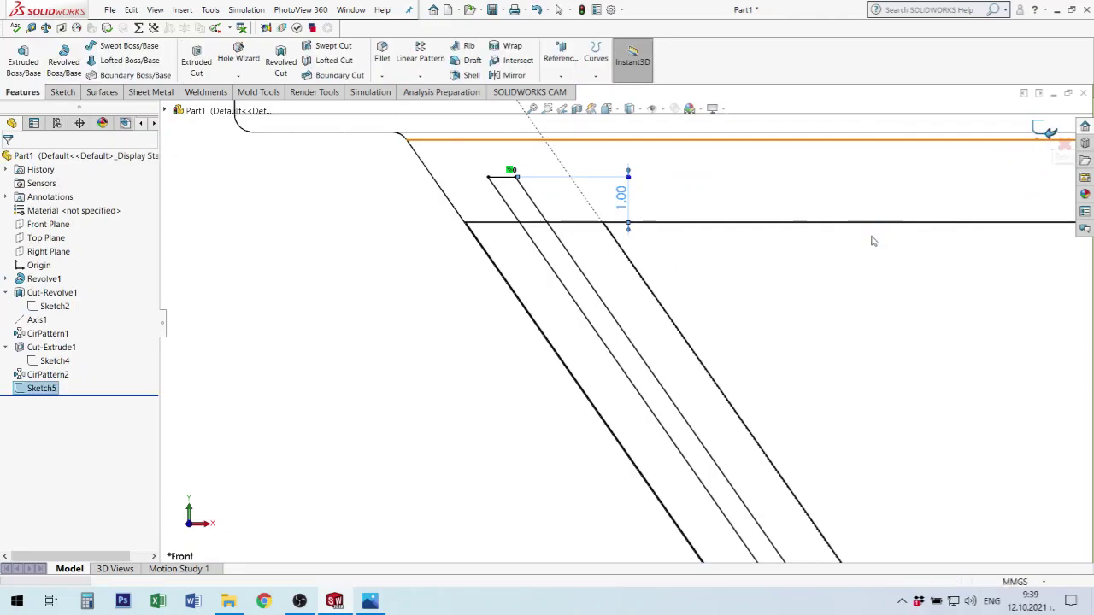
pyautogui.scroll(2, 754, 334)
pyautogui.scroll(3, 723, 423)
pyautogui.scroll(3, 791, 444)
# Switch the display to Shaded With Edges and fit the model in view.
pyautogui.scroll(3, 844, 466)
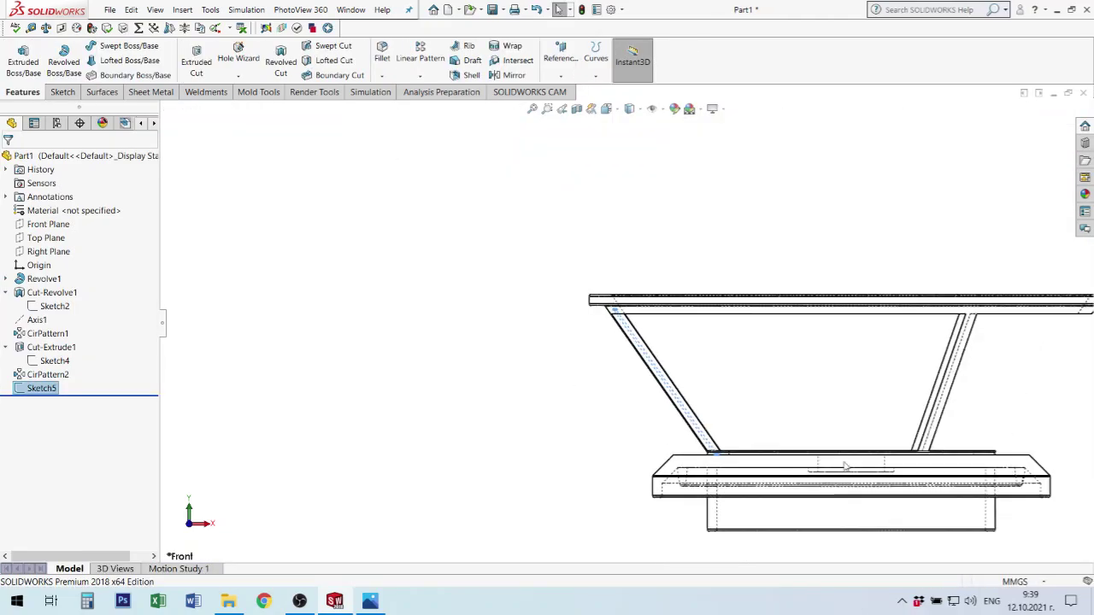
pyautogui.moveTo(845, 466)
pyautogui.mouseDown(button='middle')
pyautogui.moveTo(809, 386)
pyautogui.moveTo(662, 359)
pyautogui.moveTo(459, 252)
pyautogui.moveTo(587, 158)
pyautogui.mouseUp(button='middle')
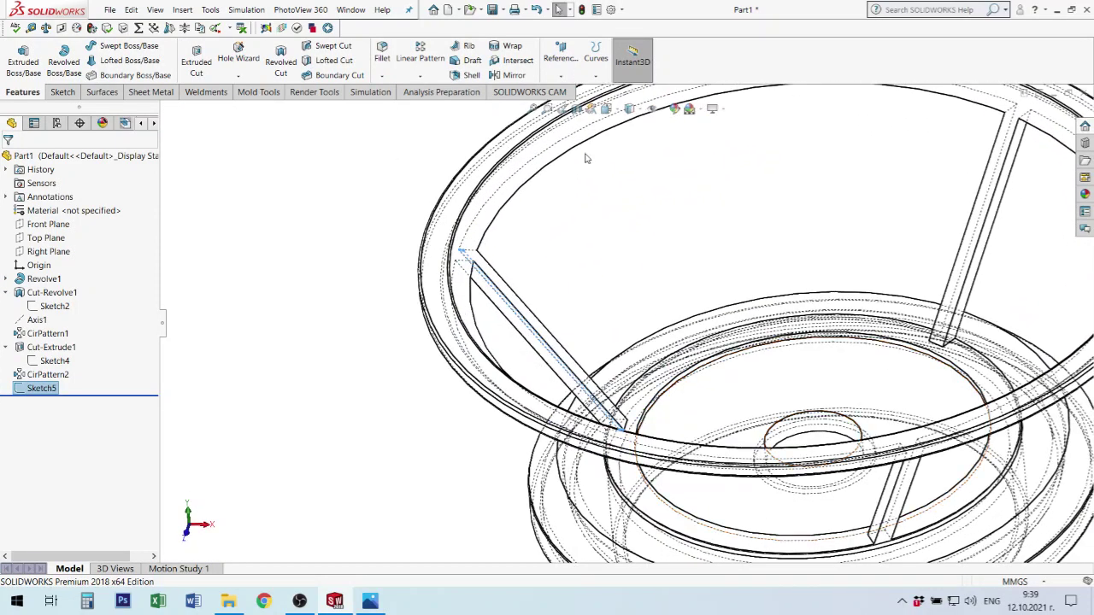
pyautogui.click(641, 110)
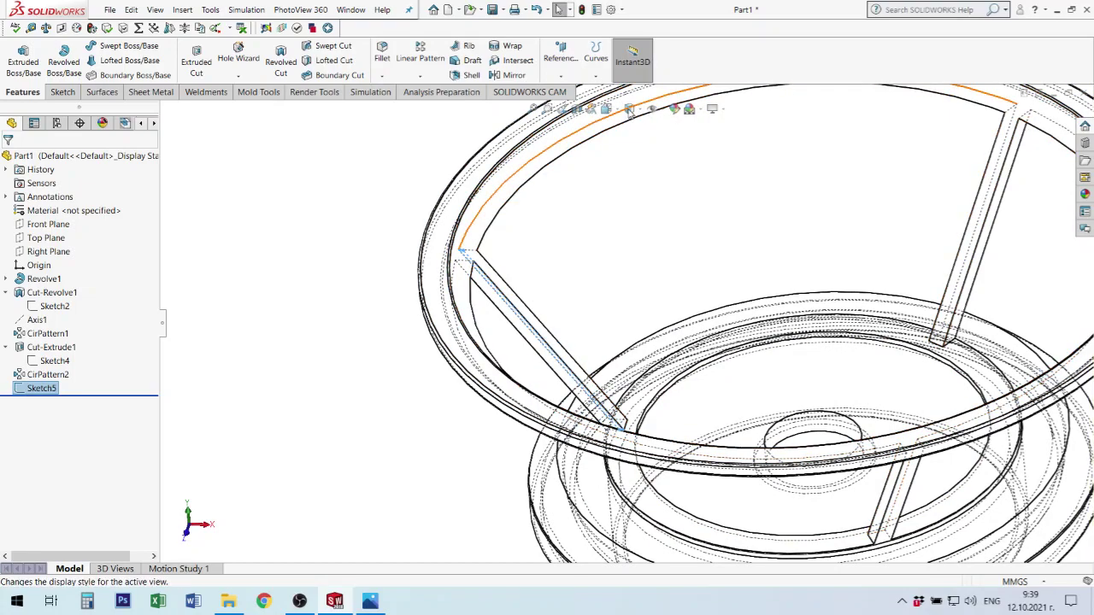
pyautogui.press('f')
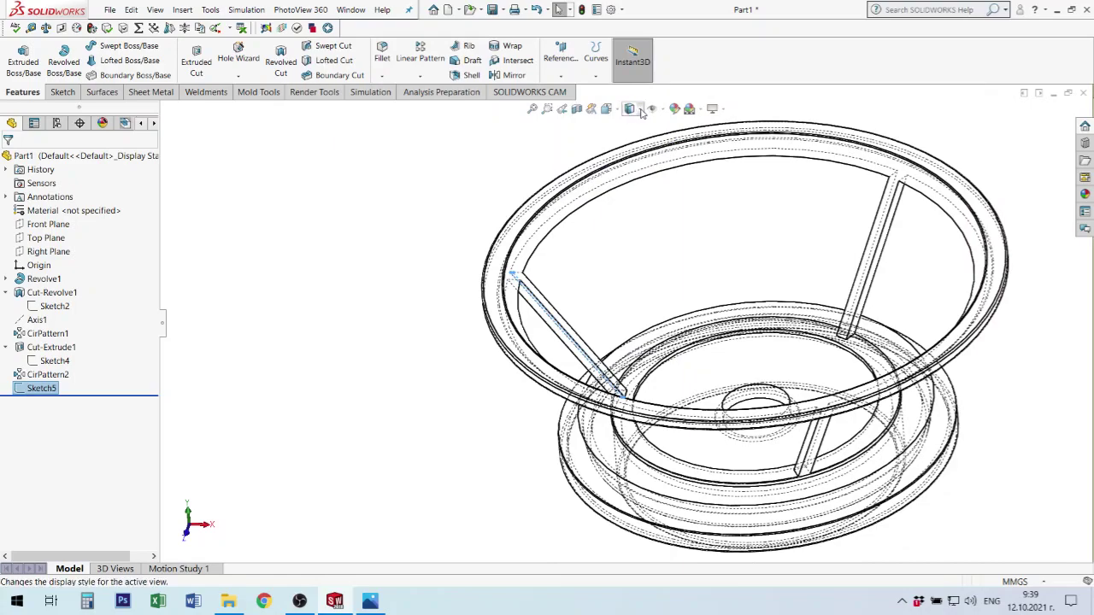
pyautogui.click(629, 109)
pyautogui.click(633, 127)
pyautogui.scroll(-2, 575, 302)
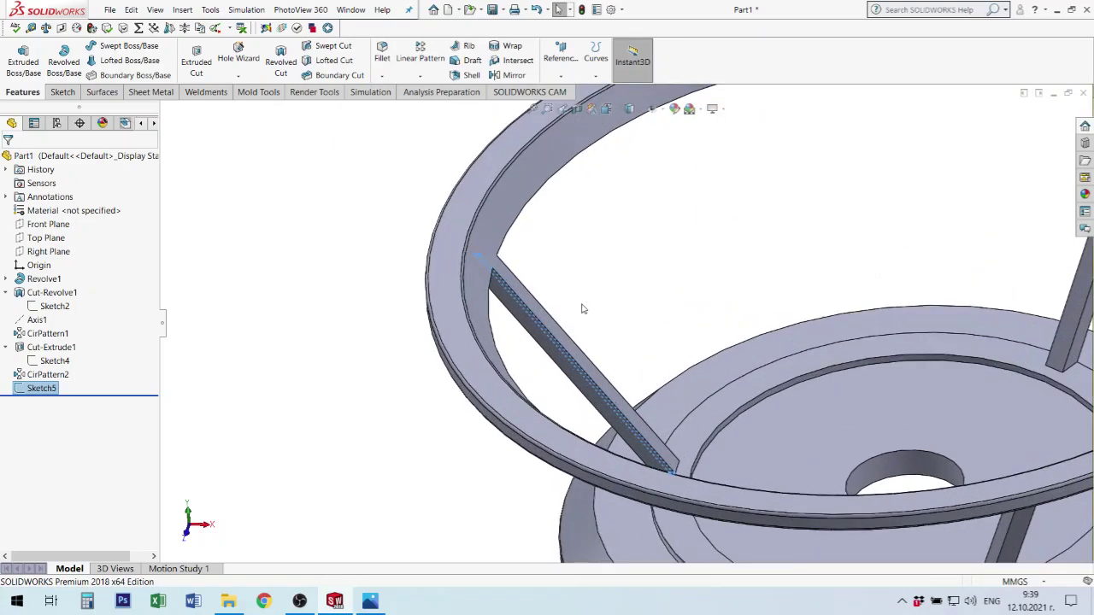
pyautogui.scroll(-3, 547, 290)
pyautogui.scroll(-3, 528, 275)
# Reopen Sketch5 for editing at the strut's top end.
pyautogui.moveTo(529, 278)
pyautogui.mouseDown(button='middle')
pyautogui.moveTo(510, 274)
pyautogui.moveTo(518, 280)
pyautogui.mouseUp(button='middle')
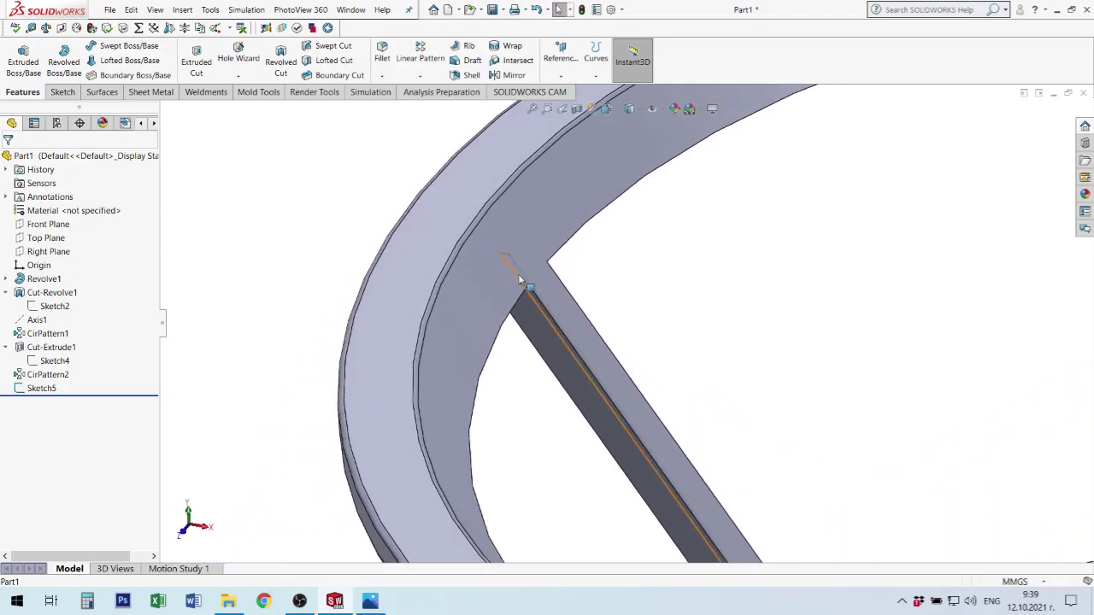
pyautogui.click(523, 275)
pyautogui.click(552, 220)
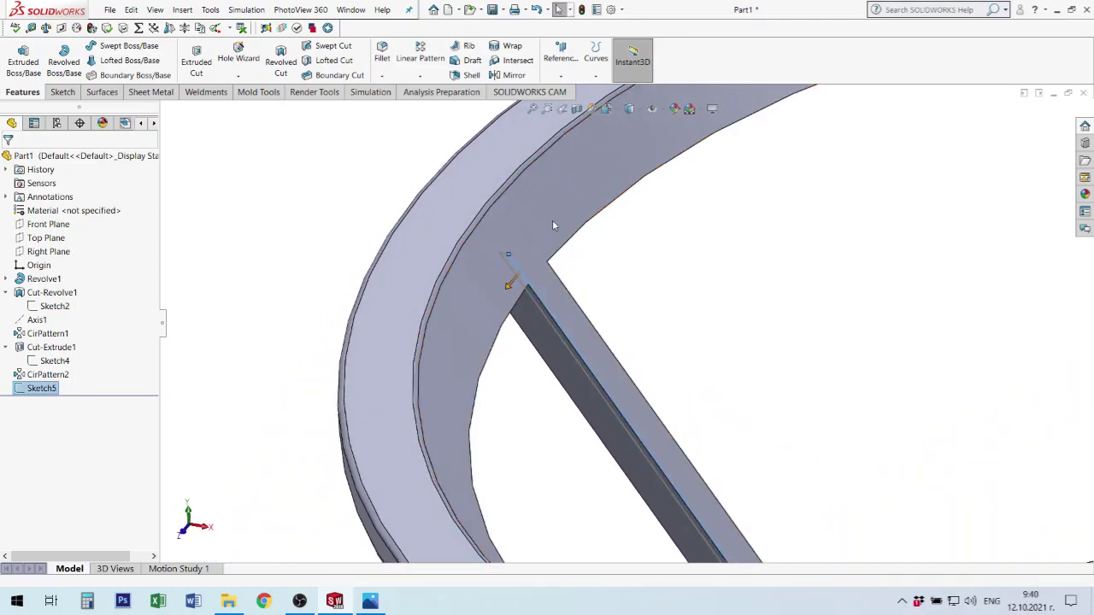
# In Front view, draw a vertical centerline from the origin up to the top beam.
pyautogui.hotkey('ctrl', '8')
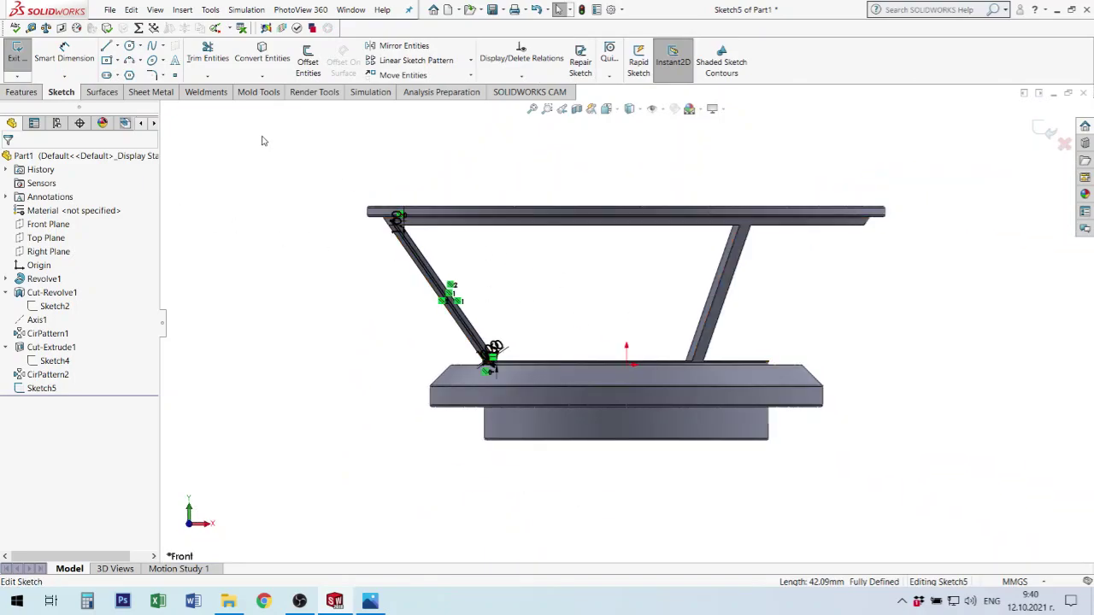
pyautogui.press('l')
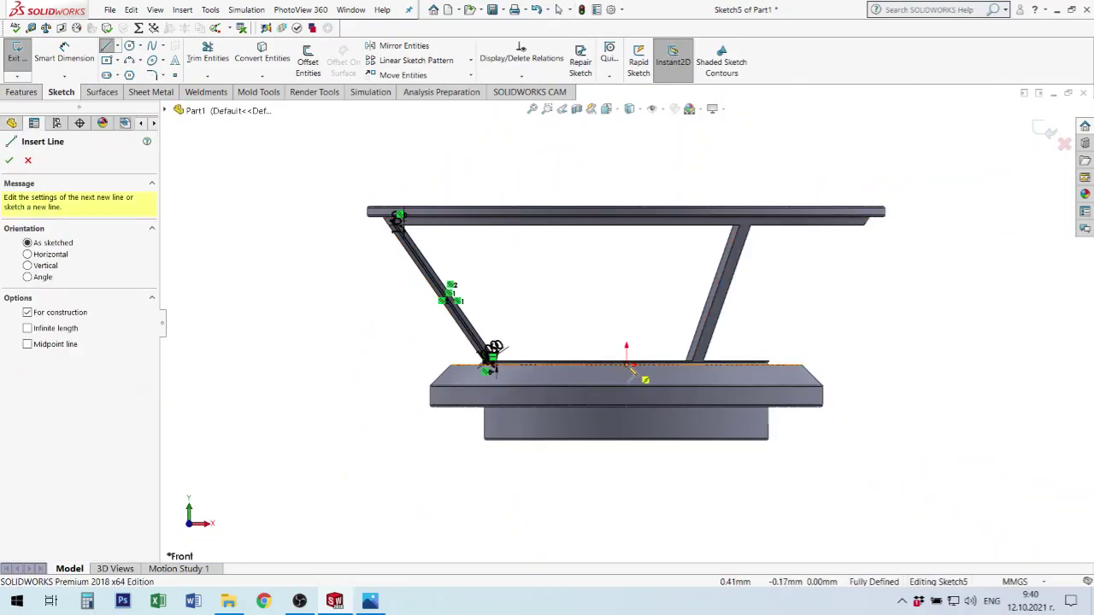
pyautogui.click(628, 365)
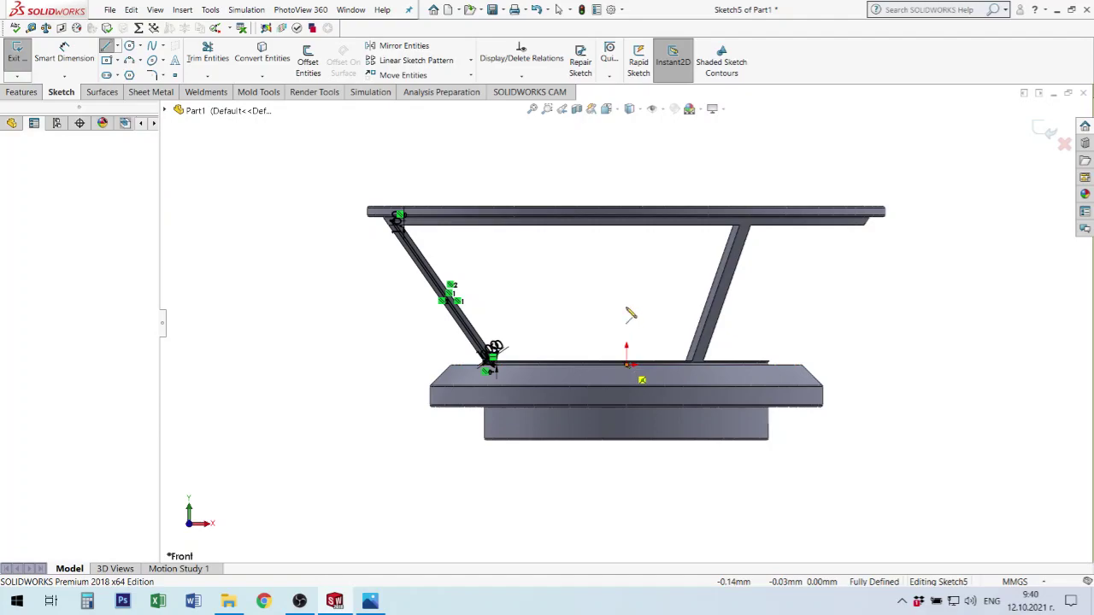
pyautogui.click(626, 202)
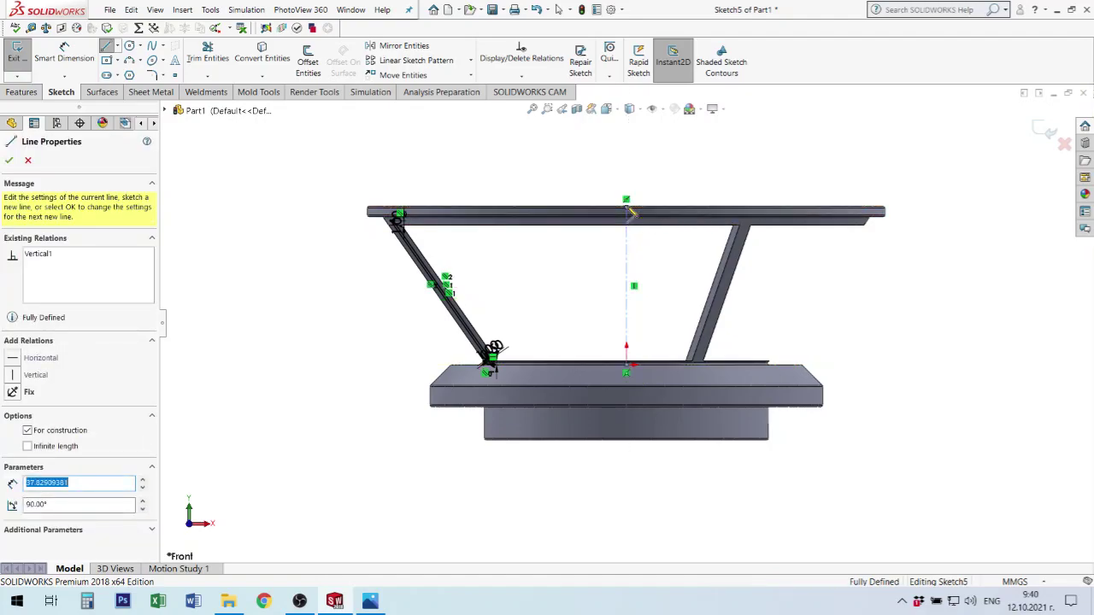
pyautogui.press('Escape')
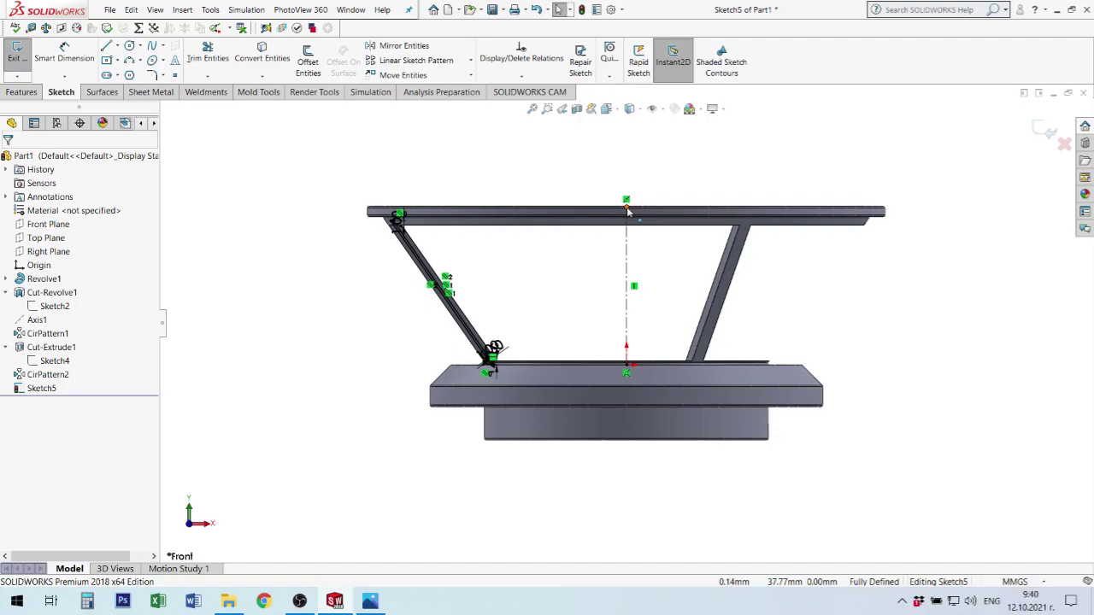
pyautogui.click(633, 283)
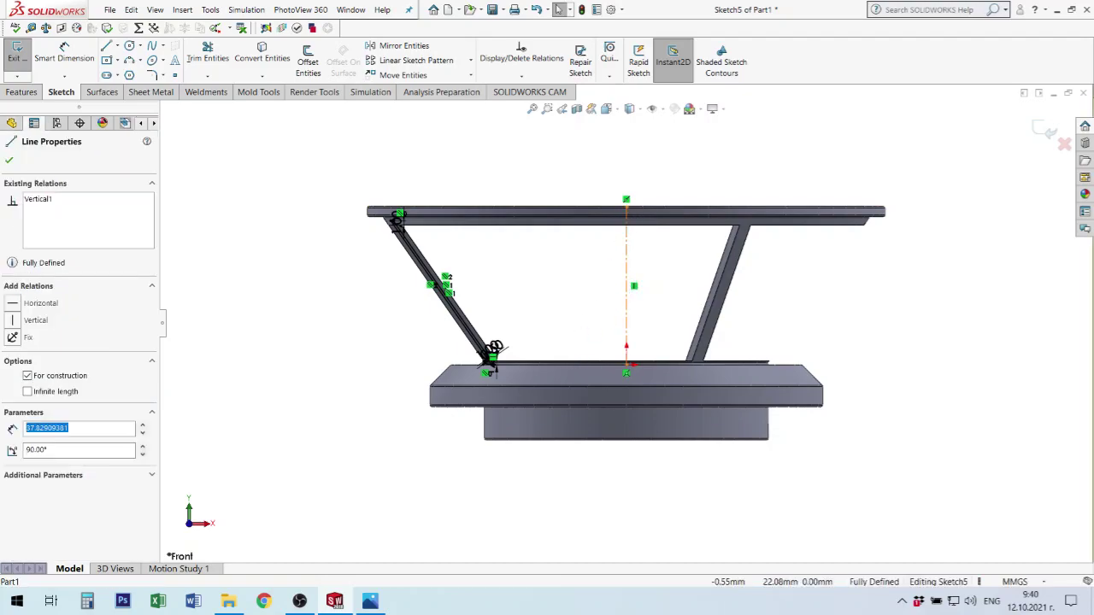
# Revolve-cut the groove profile 360° around the centerline, creating Cut-Revolve2.
pyautogui.hotkey('ctrl', '7')
pyautogui.moveTo(654, 297); pyautogui.dragTo(658, 350, button='middle')
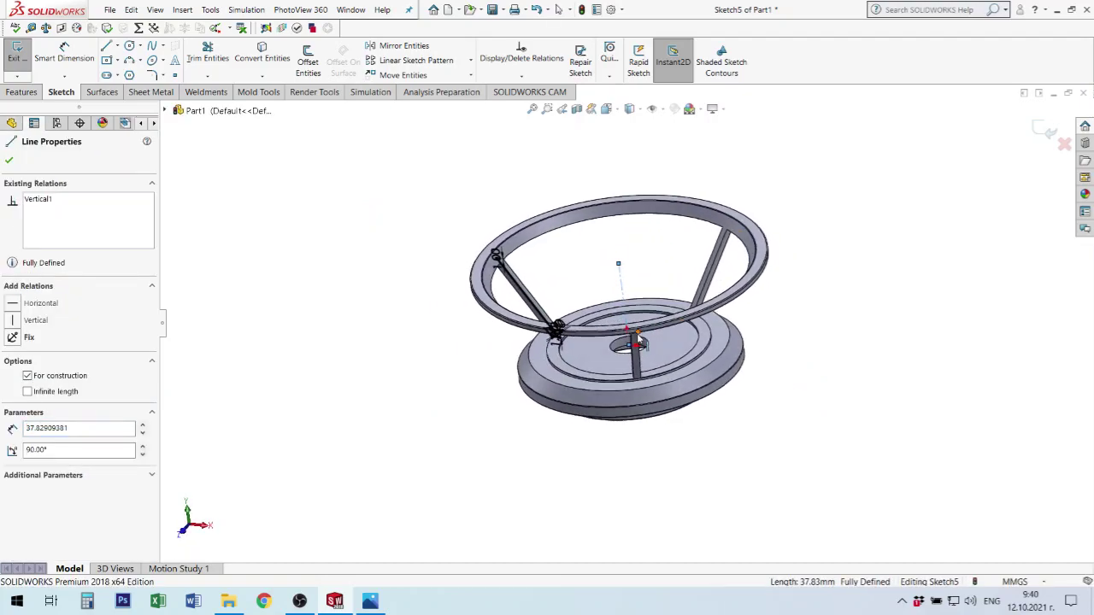
pyautogui.click(25, 93)
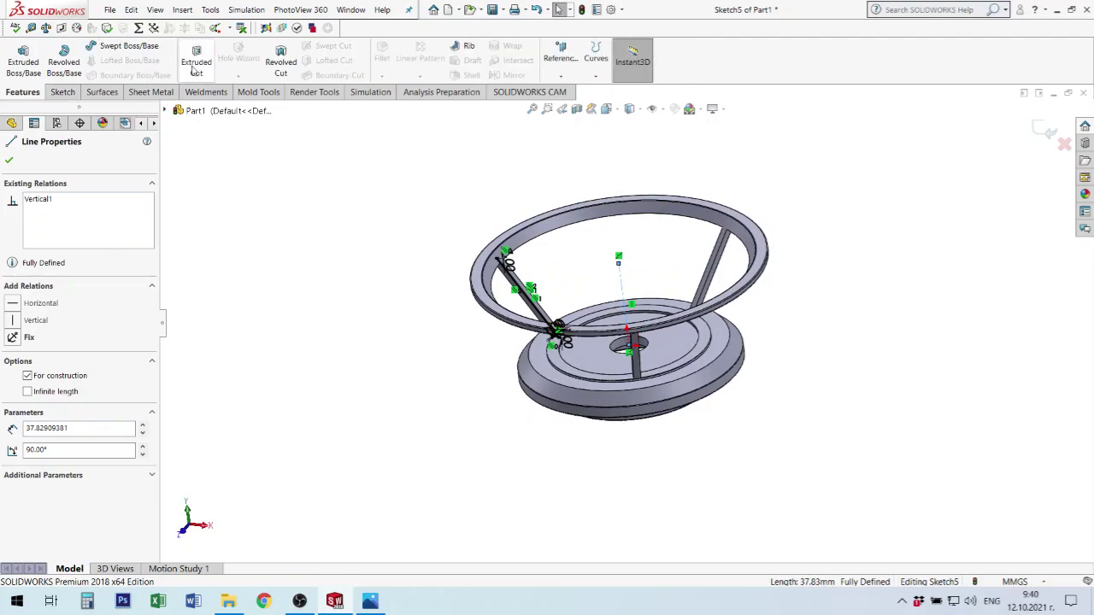
pyautogui.click(282, 64)
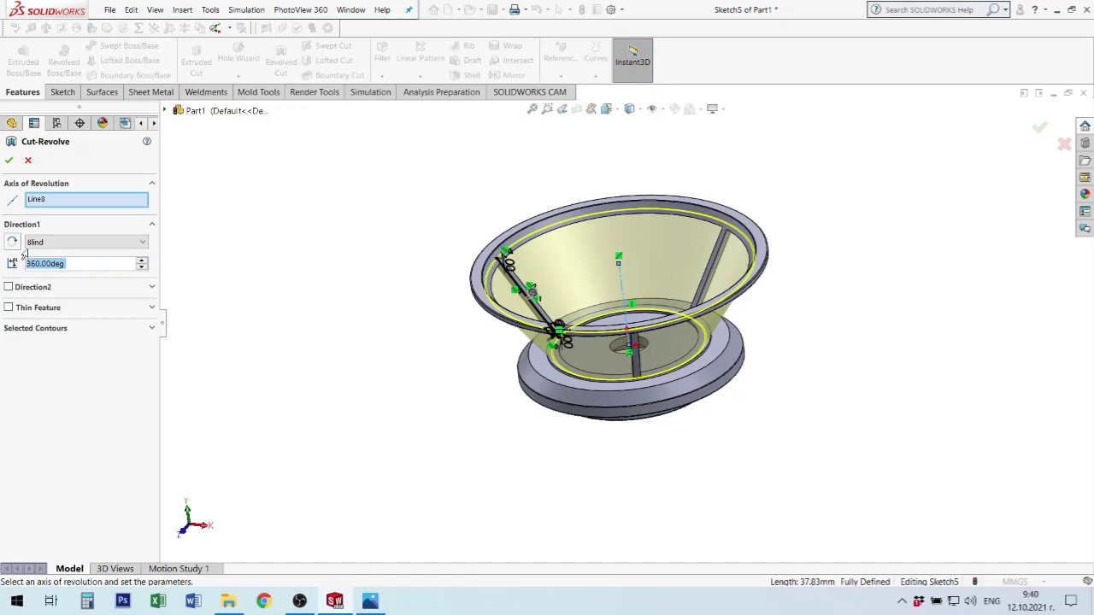
pyautogui.click(9, 161)
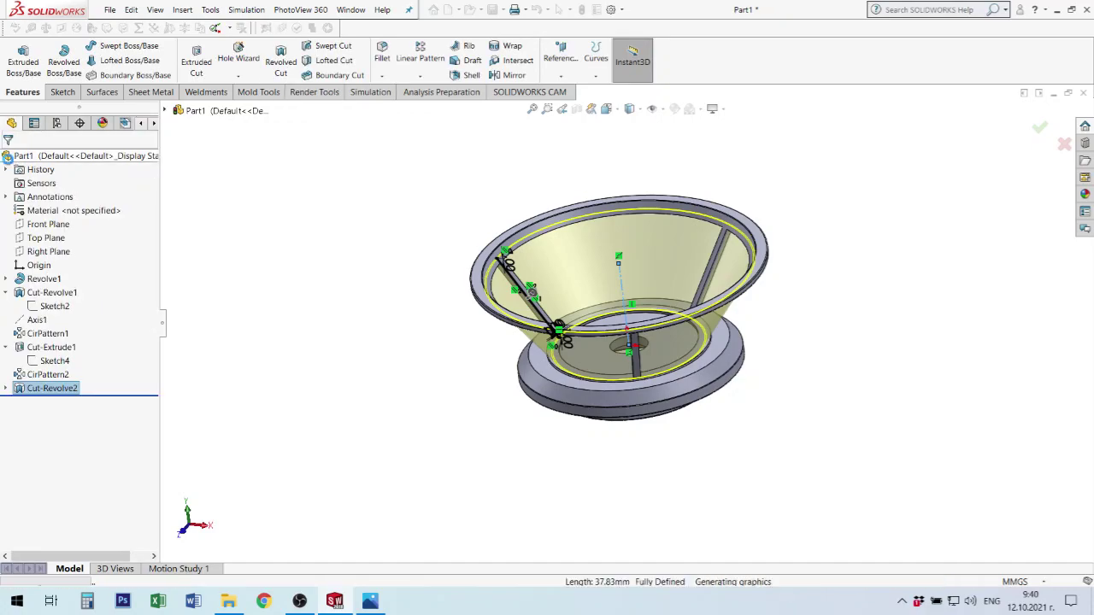
# Zoom and orbit around the whole stand, then turn the view square to the Front Plane.
pyautogui.scroll(-2, 593, 328)
pyautogui.scroll(-2, 592, 327)
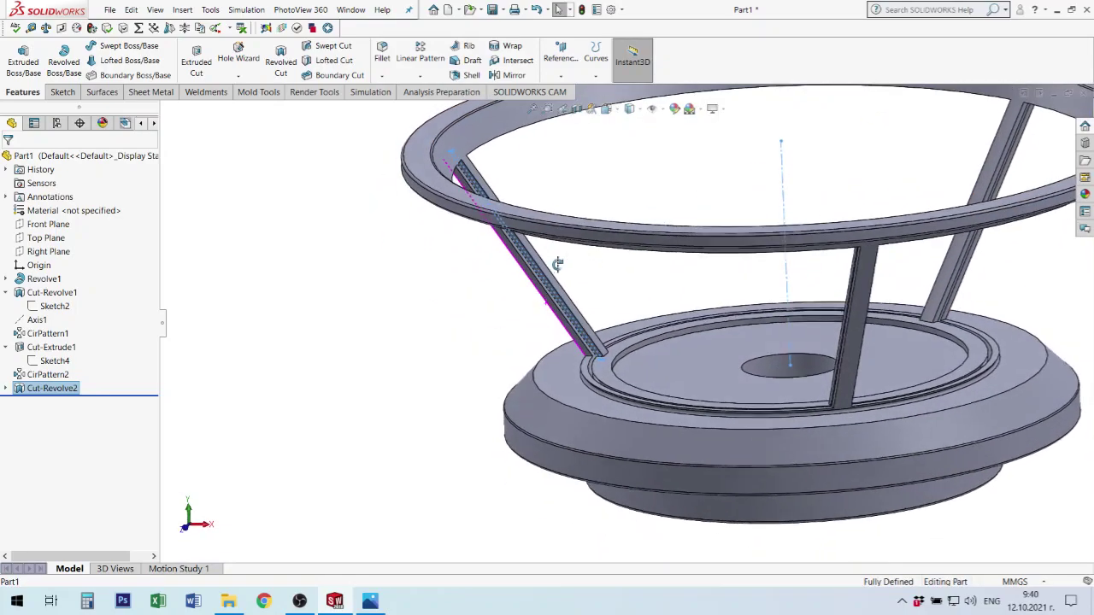
pyautogui.scroll(-2, 614, 371)
pyautogui.scroll(-2, 614, 371)
pyautogui.scroll(-2, 613, 372)
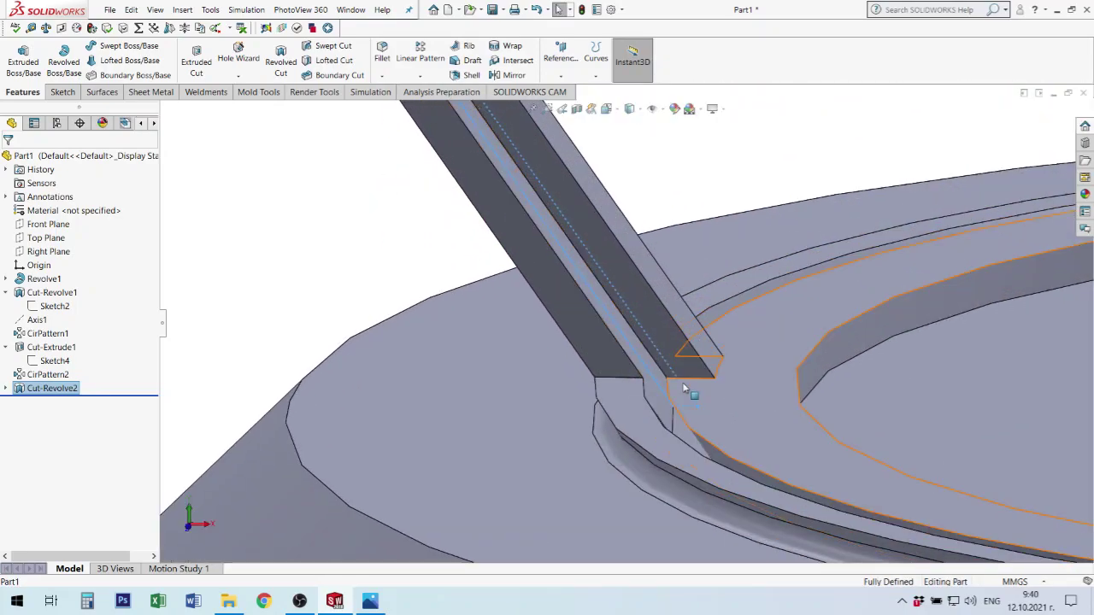
pyautogui.scroll(-2, 623, 359)
pyautogui.scroll(-2, 660, 317)
pyautogui.scroll(2, 659, 316)
pyautogui.scroll(2, 676, 227)
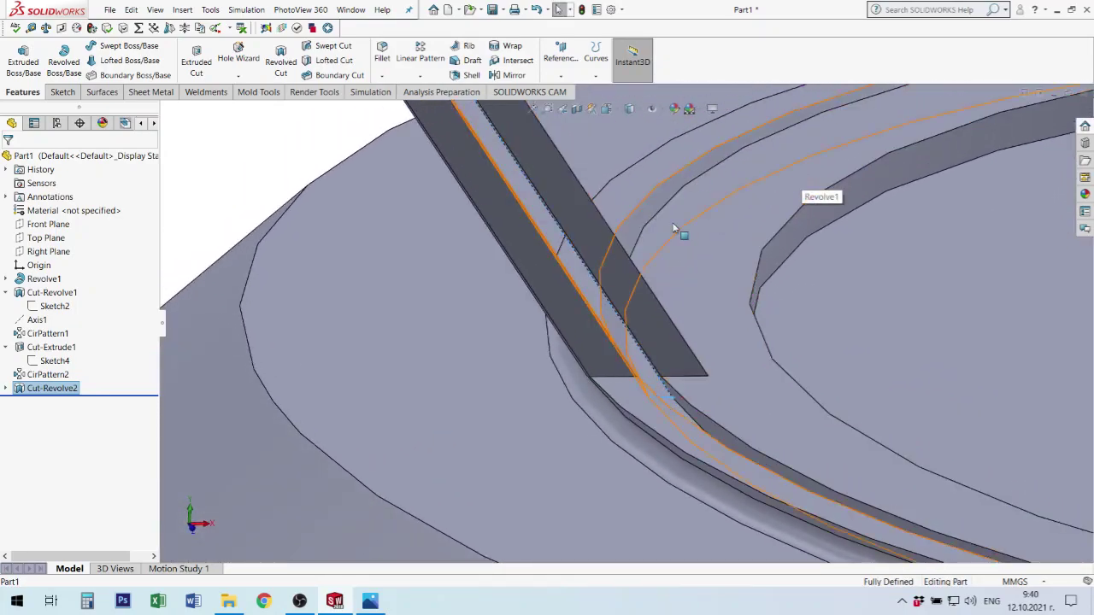
pyautogui.scroll(2, 676, 227)
pyautogui.scroll(2, 647, 317)
pyautogui.scroll(2, 590, 233)
pyautogui.scroll(2, 590, 232)
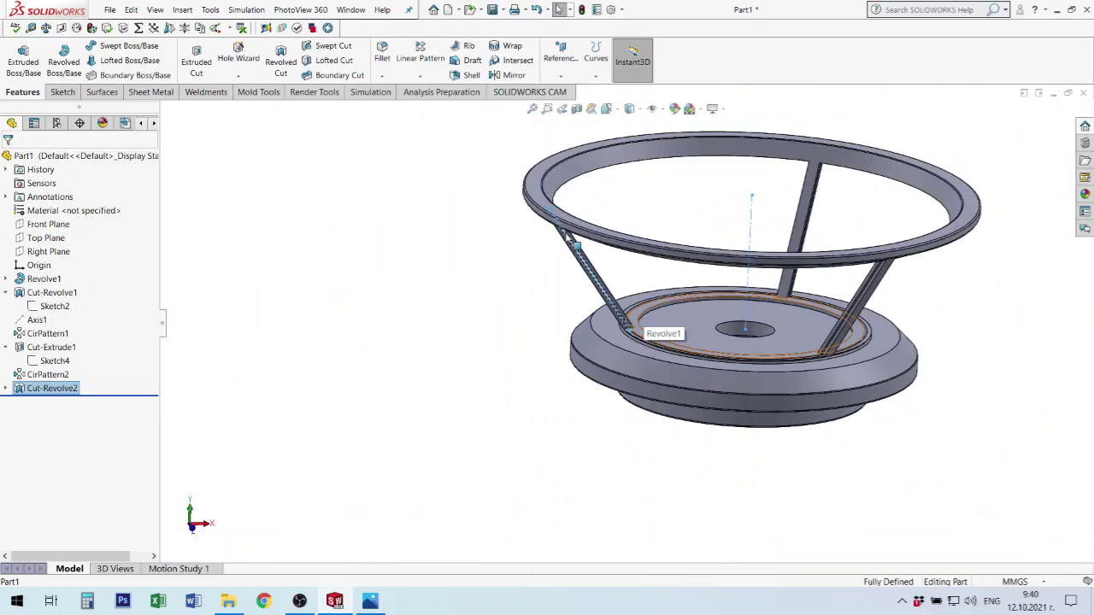
pyautogui.moveTo(608, 259)
pyautogui.mouseDown(button='middle')
pyautogui.moveTo(781, 200)
pyautogui.moveTo(593, 159)
pyautogui.mouseUp(button='middle')
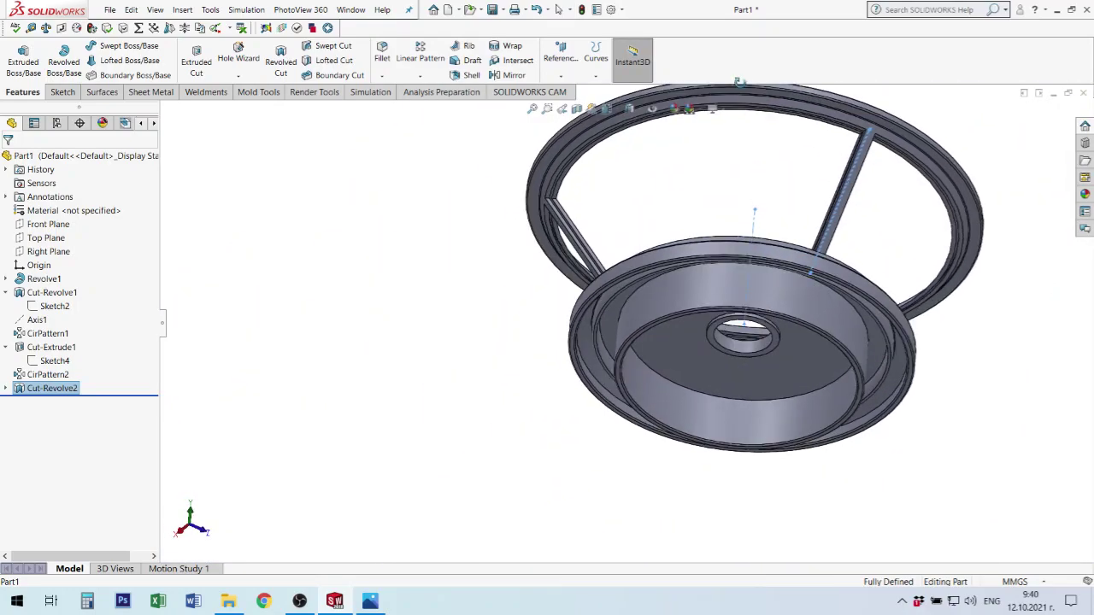
pyautogui.scroll(-4, 502, 254)
pyautogui.scroll(-3, 504, 254)
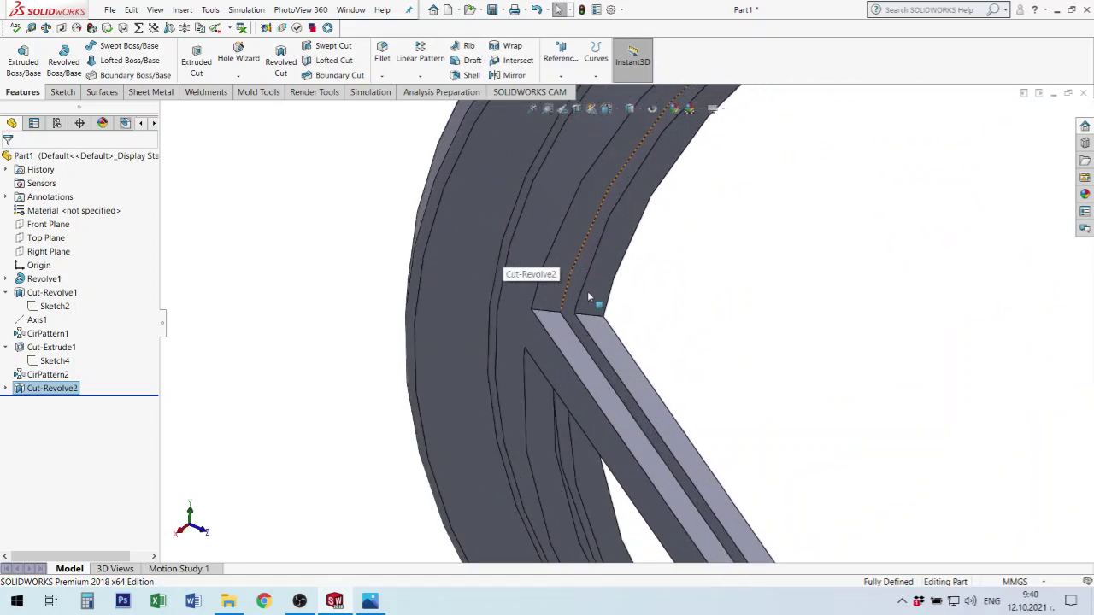
pyautogui.scroll(3, 588, 296)
pyautogui.scroll(3, 589, 329)
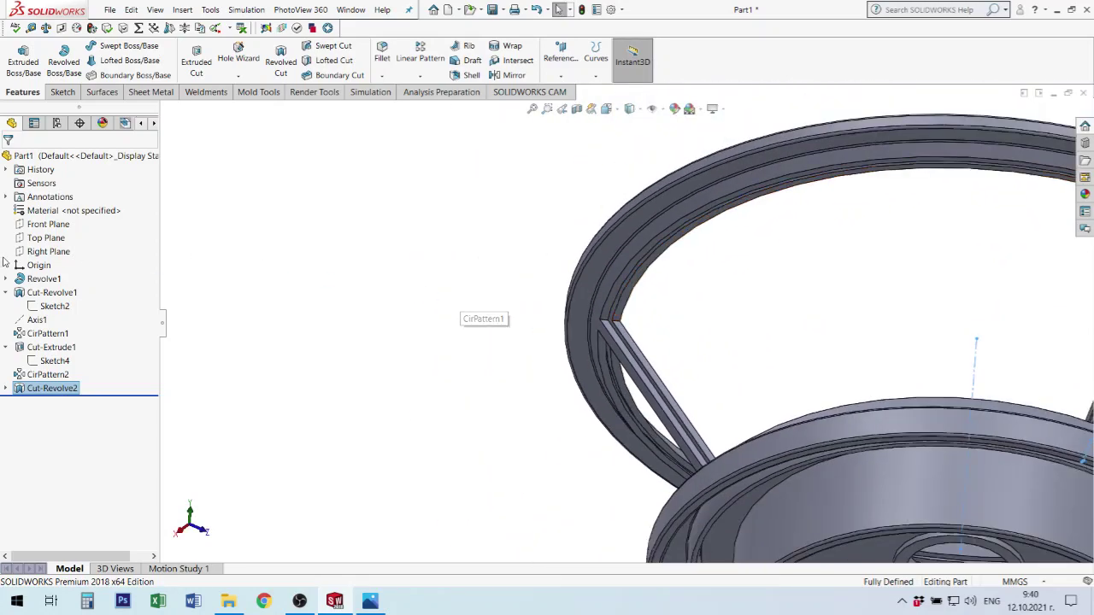
pyautogui.click(60, 226)
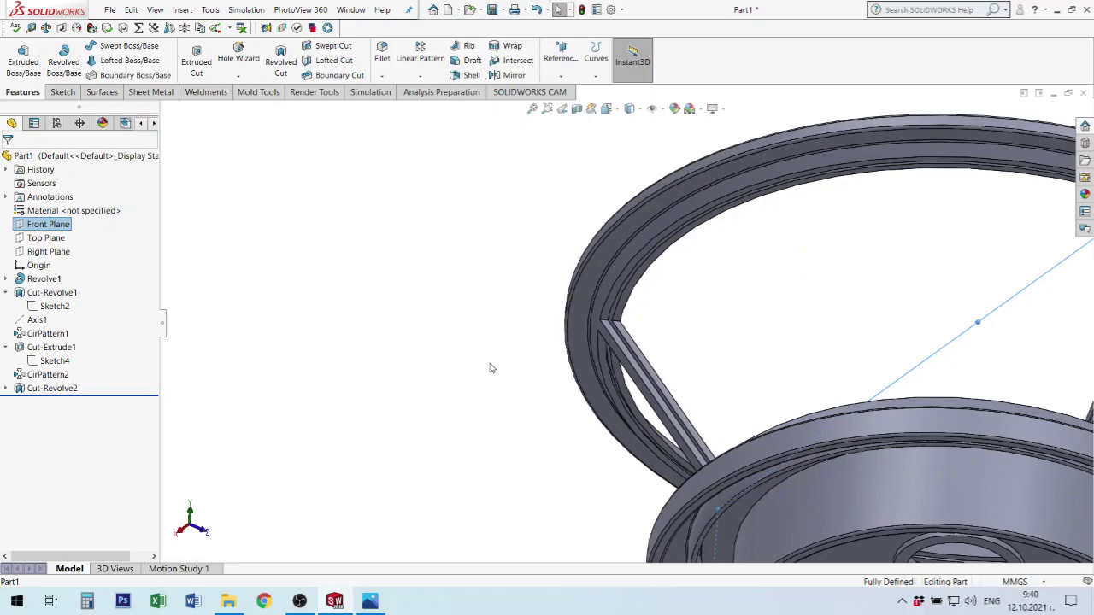
pyautogui.hotkey('ctrl', '1')
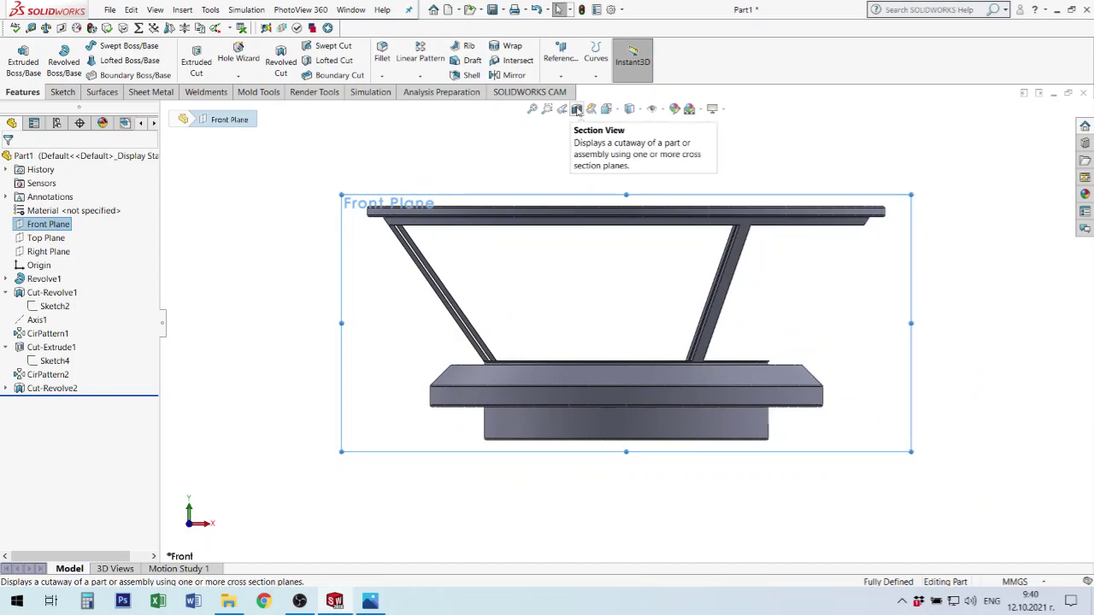
pyautogui.click(576, 109)
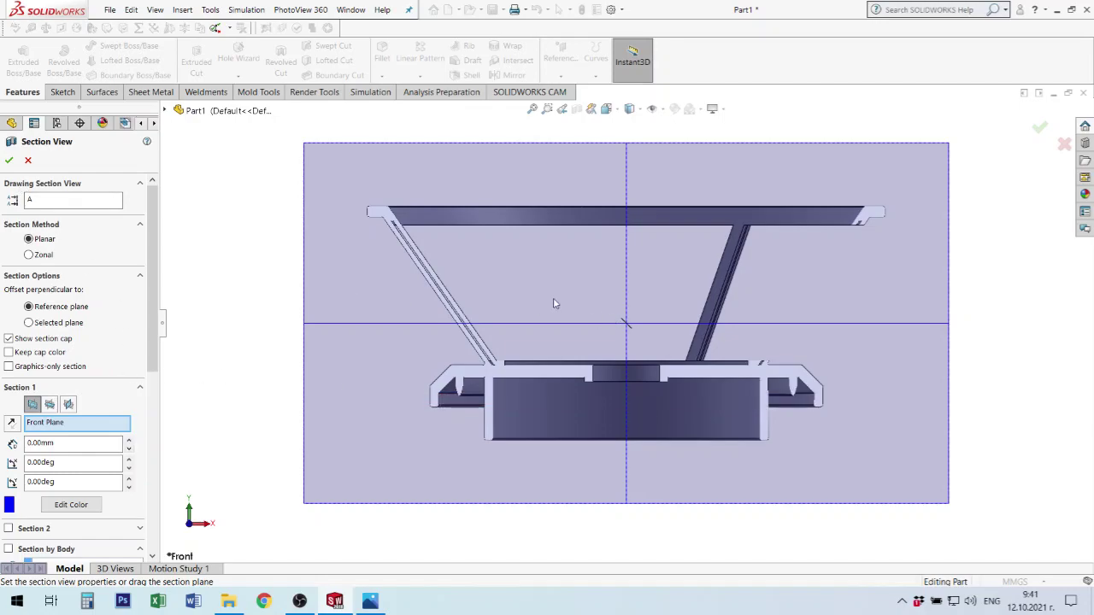
pyautogui.click(7, 161)
pyautogui.scroll(-2, 427, 227)
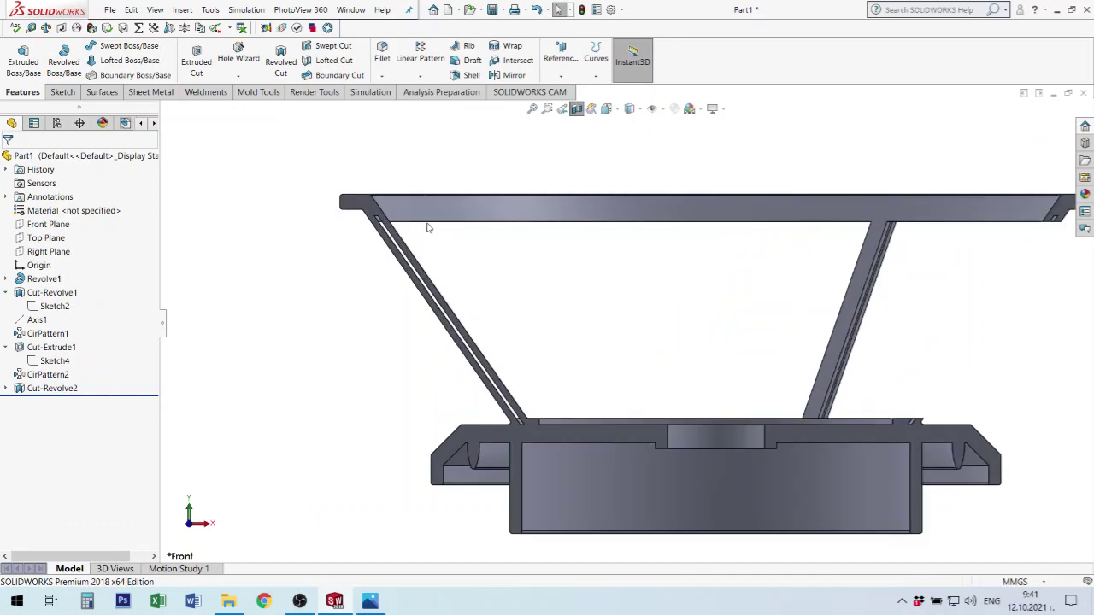
pyautogui.scroll(-3, 421, 230)
pyautogui.scroll(-2, 420, 230)
pyautogui.scroll(2, 424, 247)
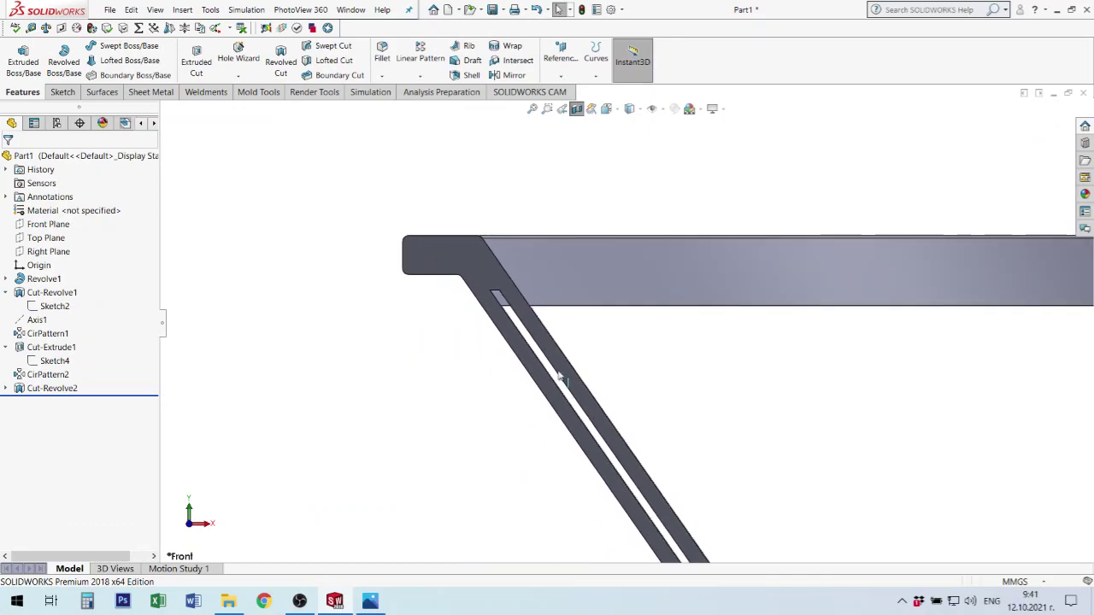
pyautogui.scroll(2, 560, 372)
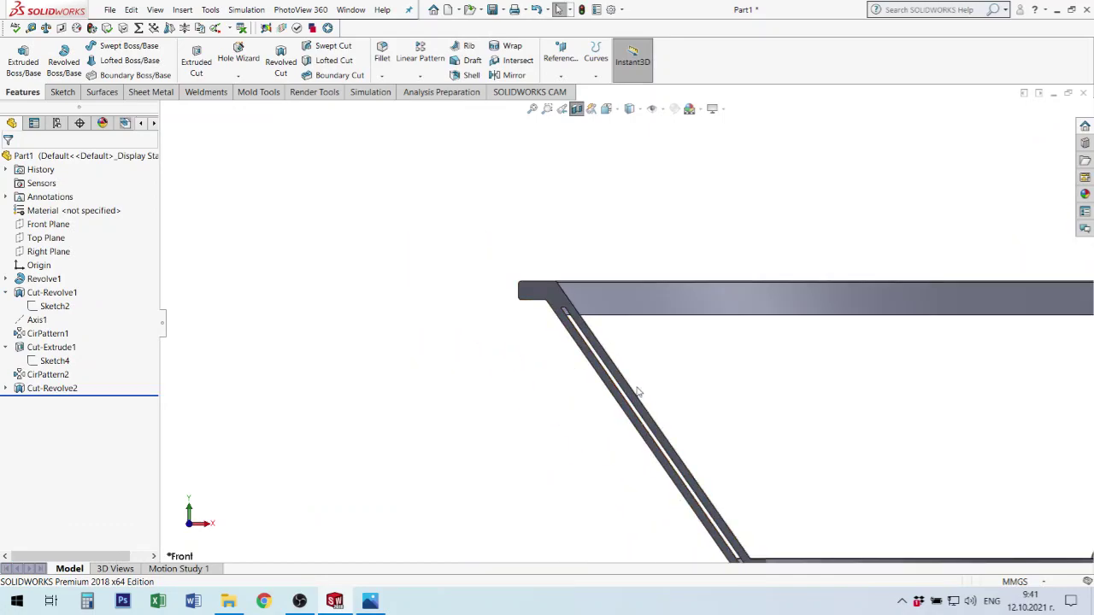
pyautogui.scroll(2, 739, 474)
pyautogui.scroll(-3, 635, 419)
pyautogui.scroll(-2, 644, 407)
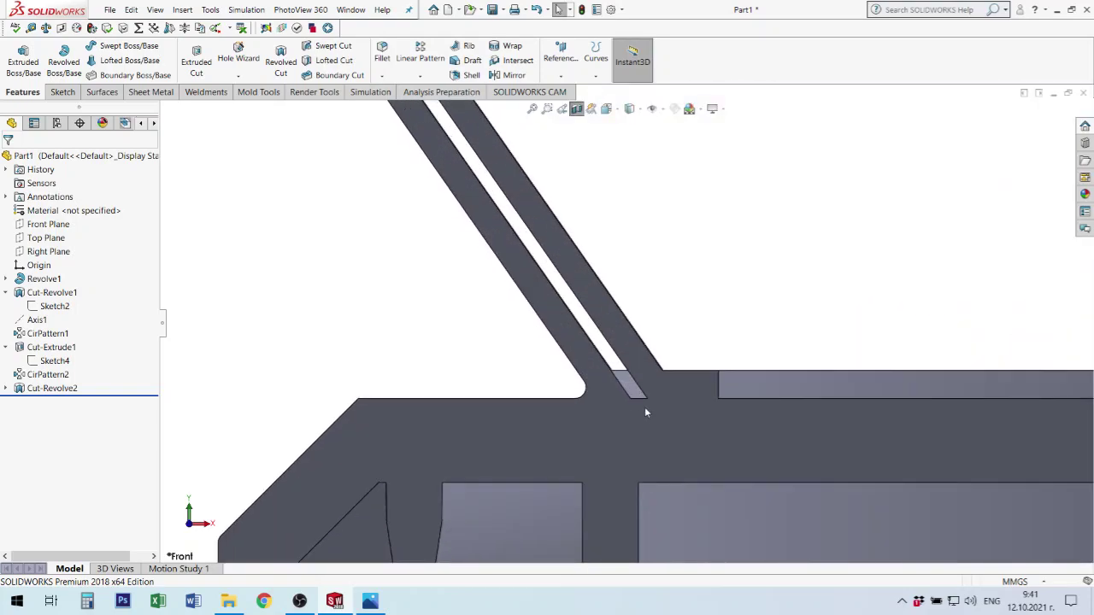
pyautogui.scroll(-1, 629, 382)
pyautogui.scroll(2, 966, 486)
pyautogui.scroll(2, 1050, 419)
pyautogui.scroll(1, 1021, 346)
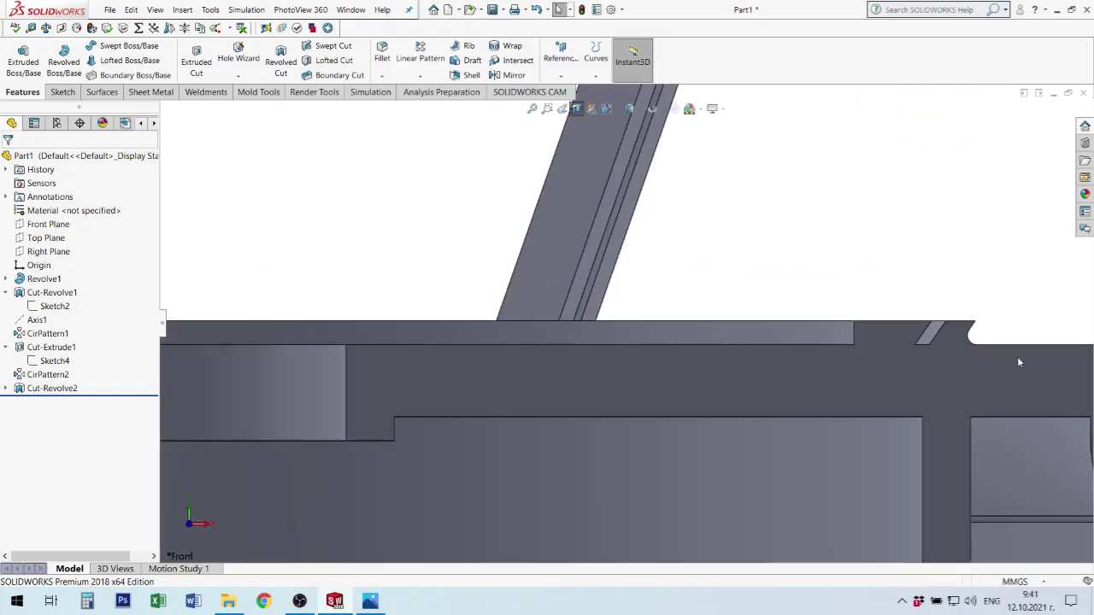
pyautogui.scroll(1, 941, 291)
pyautogui.scroll(1, 837, 209)
pyautogui.scroll(1, 795, 175)
pyautogui.scroll(-2, 830, 160)
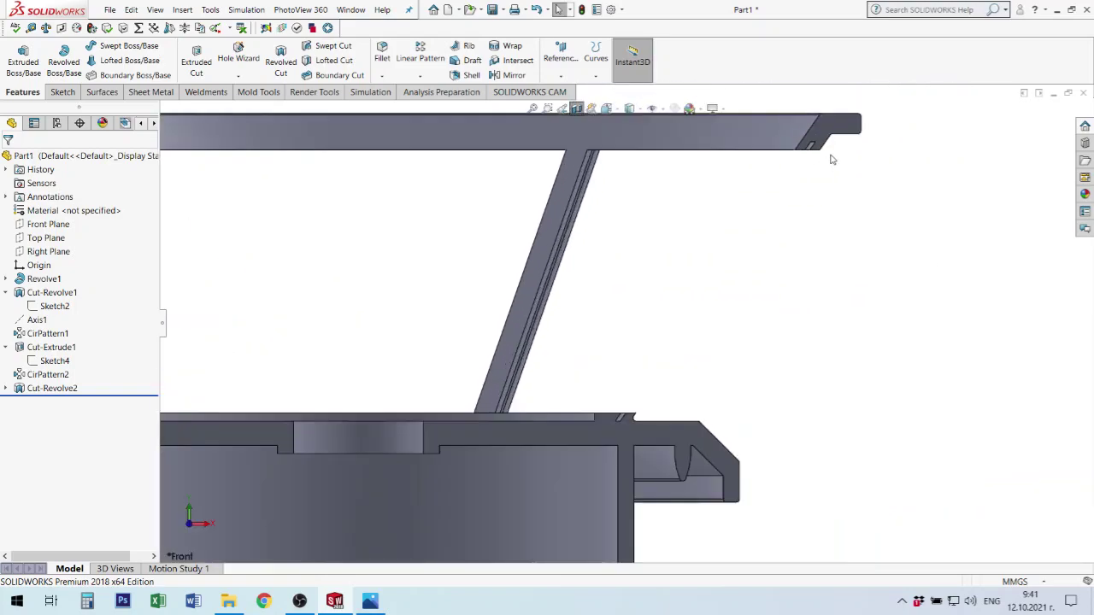
pyautogui.click(577, 110)
pyautogui.click(577, 109)
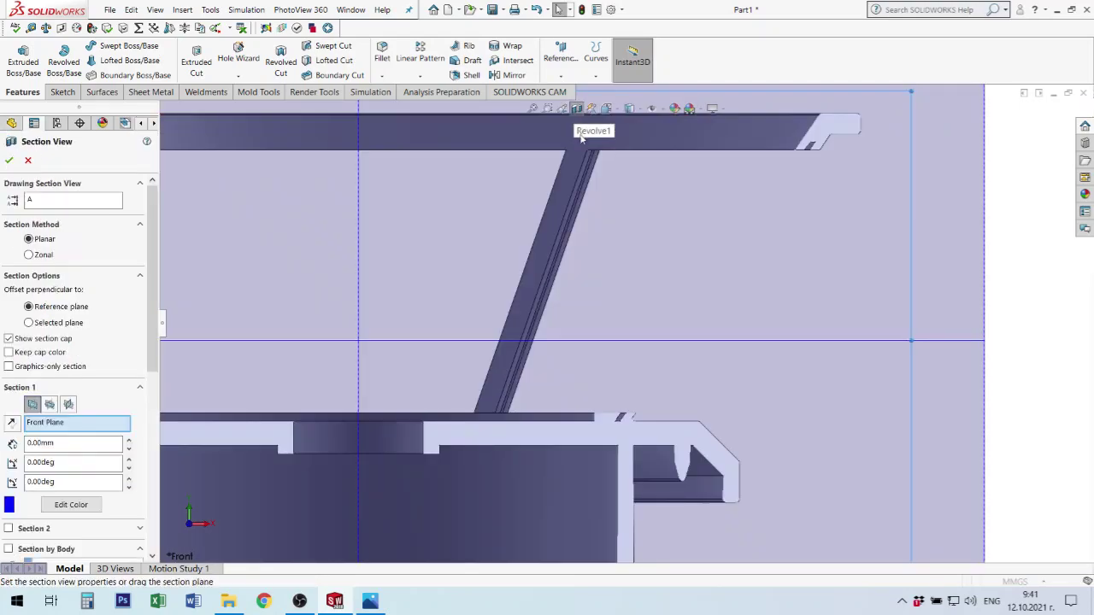
pyautogui.scroll(2, 837, 395)
pyautogui.scroll(2, 466, 343)
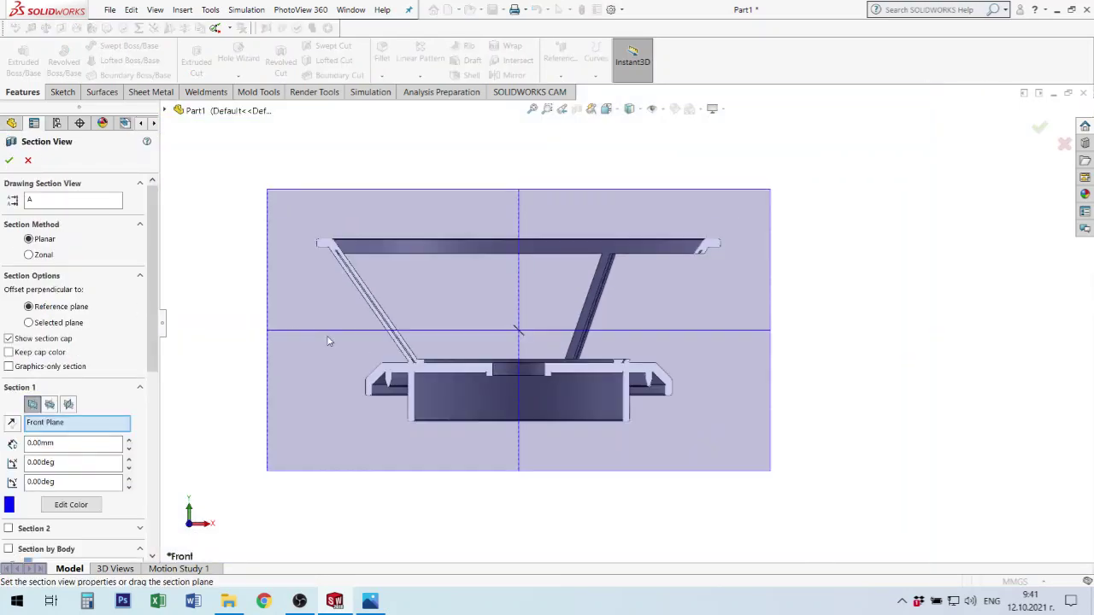
pyautogui.scroll(-1, 291, 357)
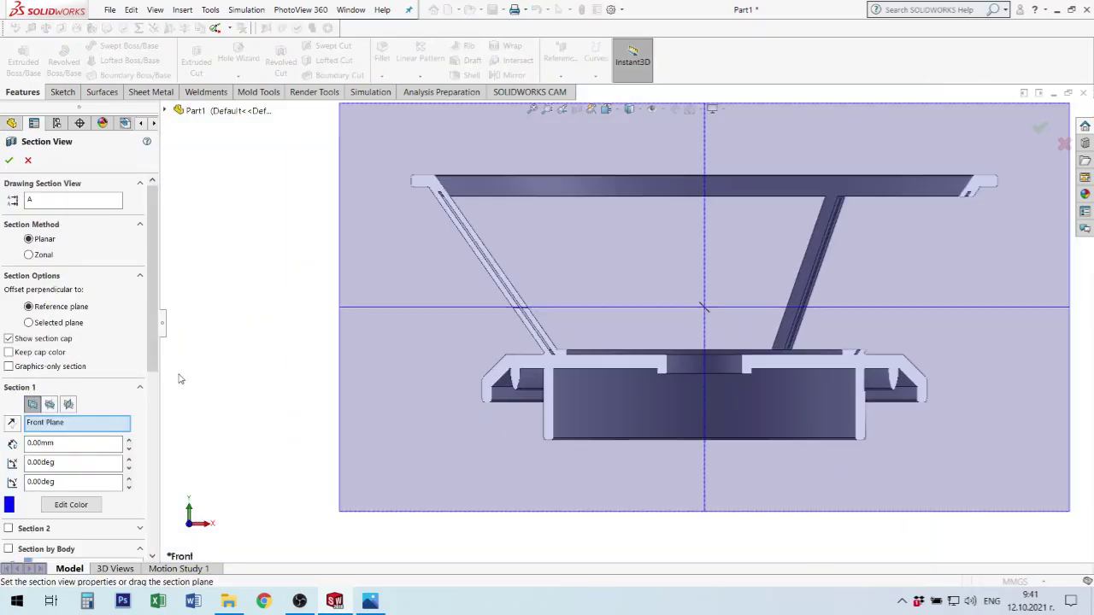
pyautogui.click(129, 448)
pyautogui.click(129, 449)
pyautogui.click(129, 448)
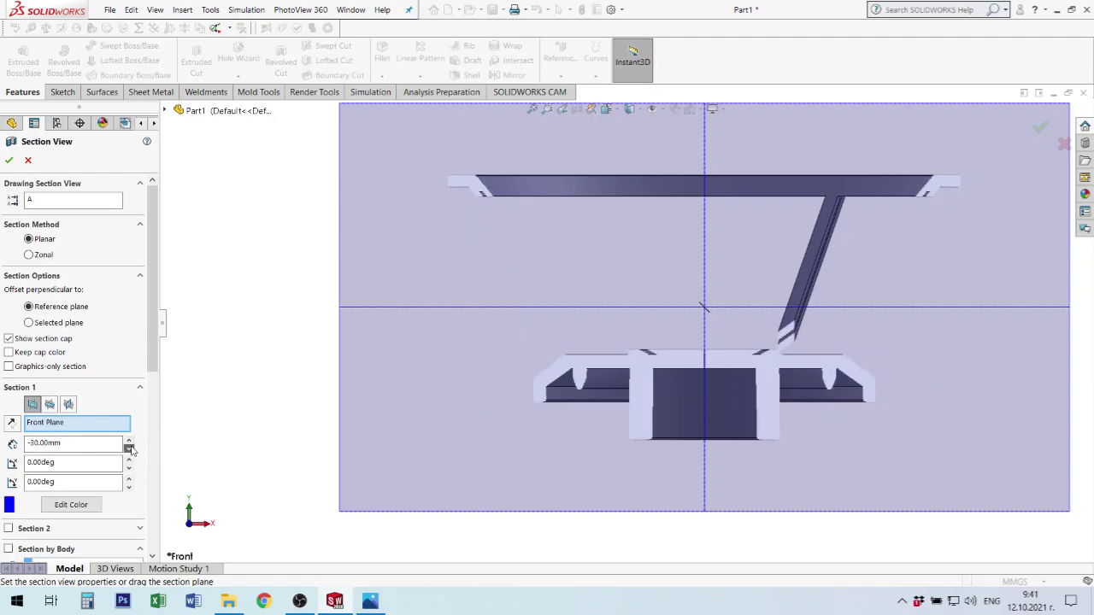
pyautogui.click(130, 449)
pyautogui.click(129, 448)
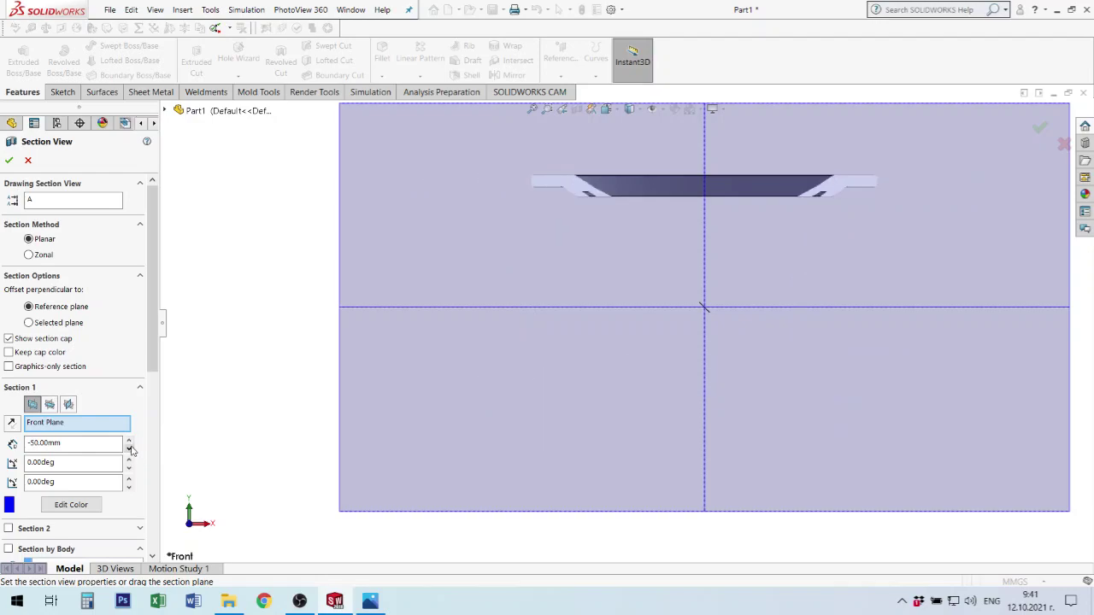
pyautogui.click(129, 449)
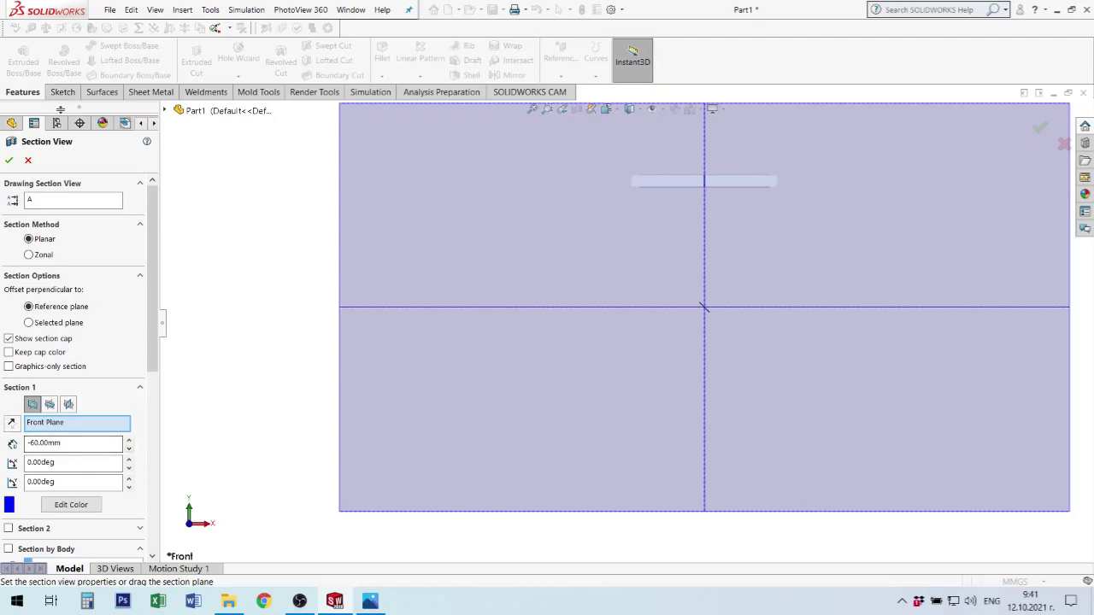
pyautogui.click(26, 161)
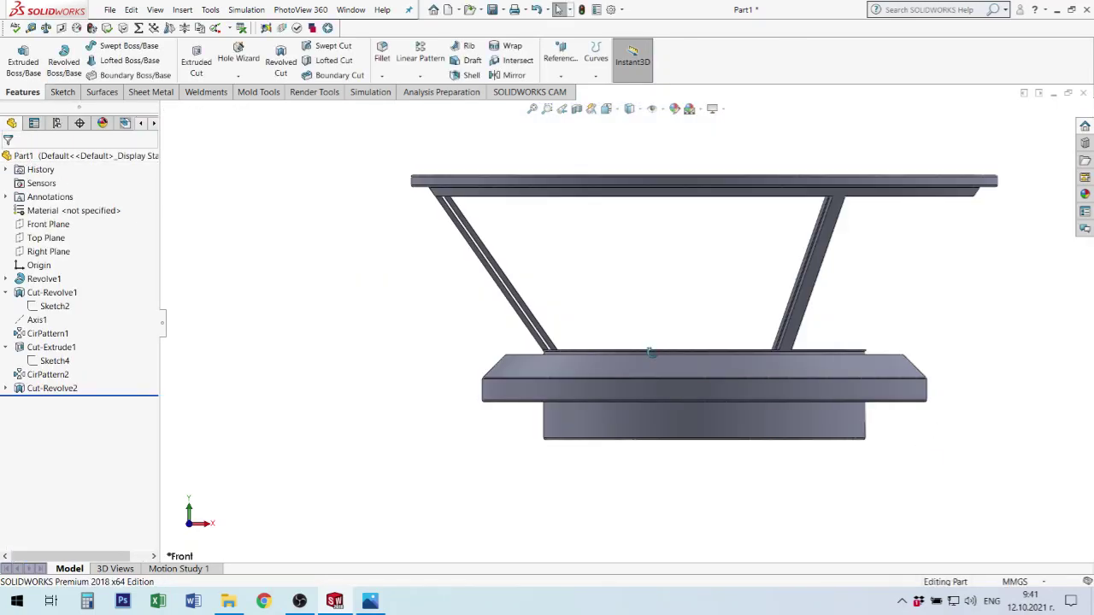
# Save the stand as part file Body in the E-design 2 folder.
pyautogui.moveTo(653, 343); pyautogui.dragTo(644, 417, button='middle')
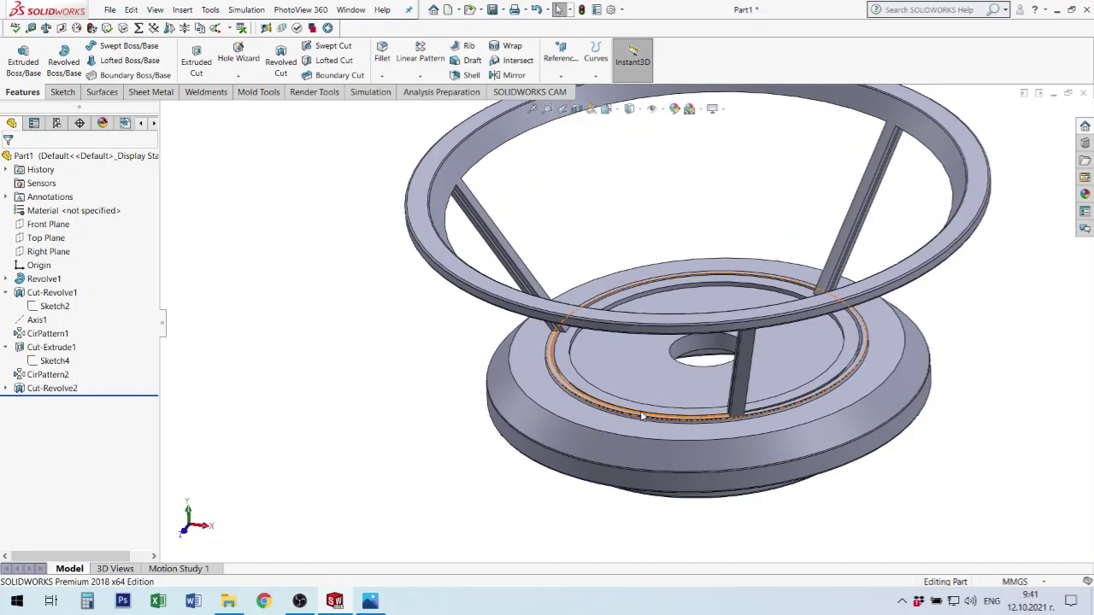
pyautogui.hotkey('ctrl', 's')
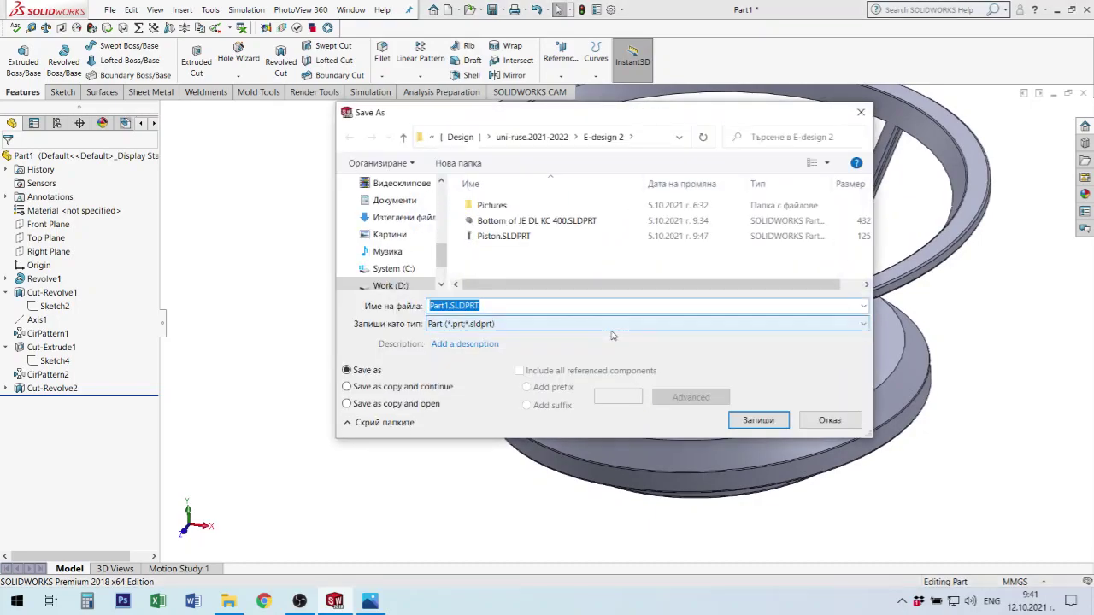
pyautogui.write('B')
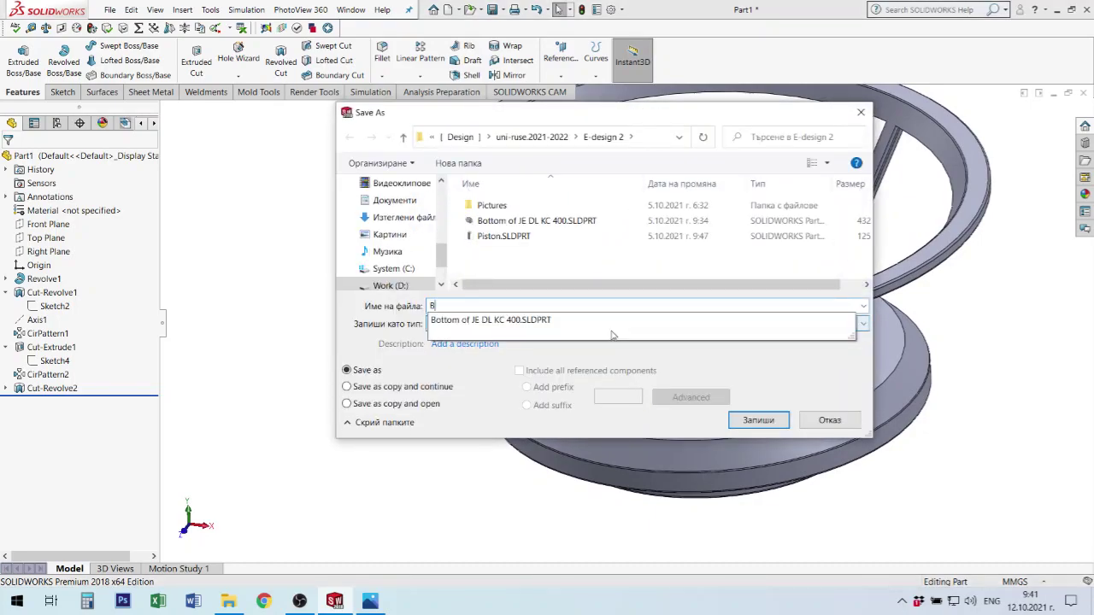
pyautogui.write('ody')
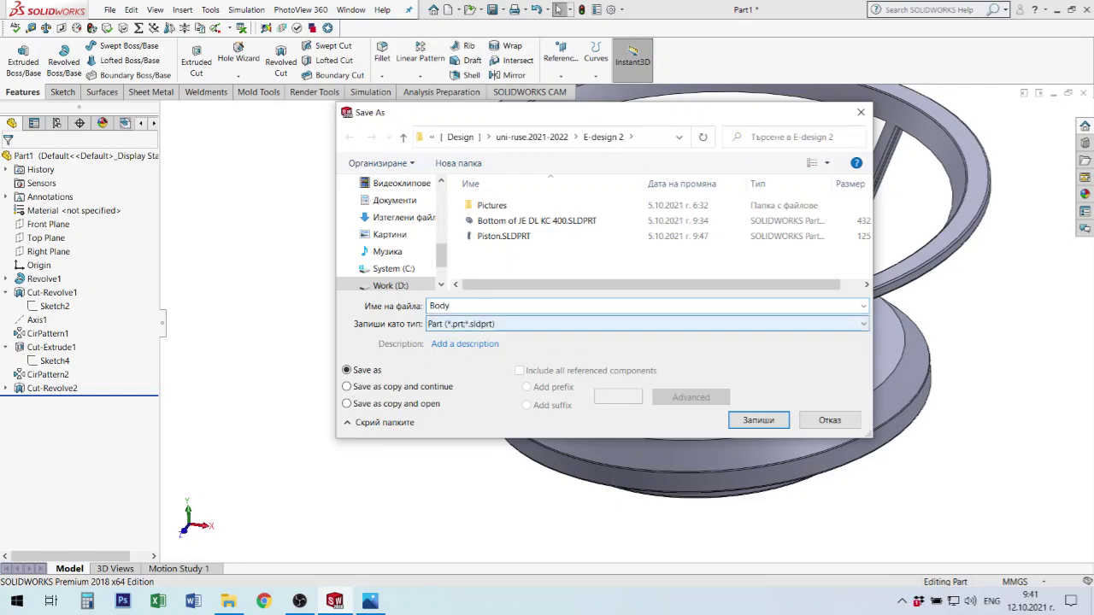
pyautogui.write('_CF')
pyautogui.click(758, 421)
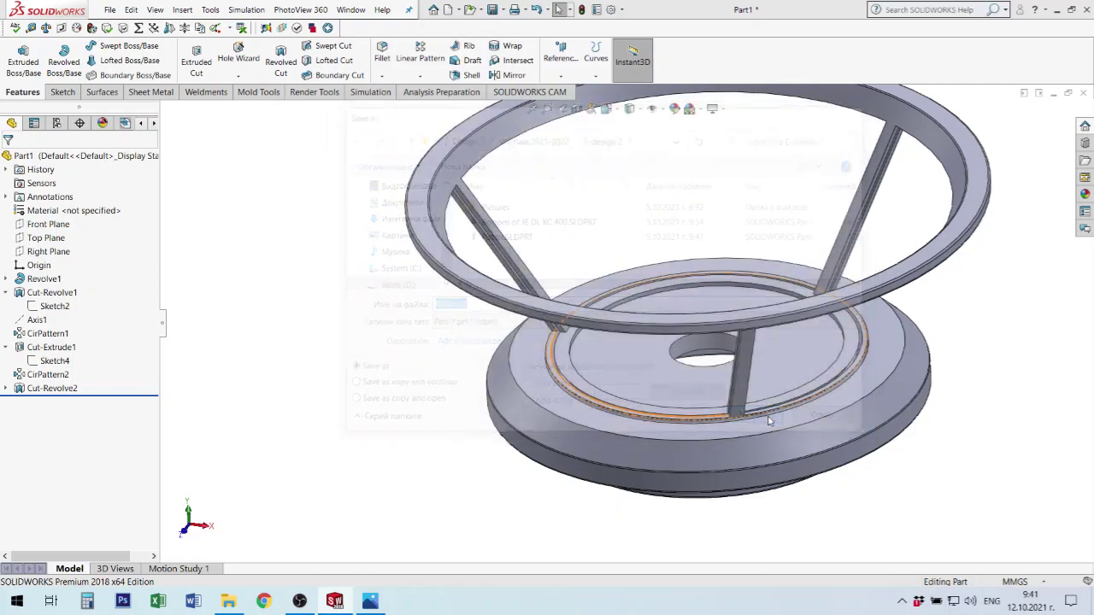